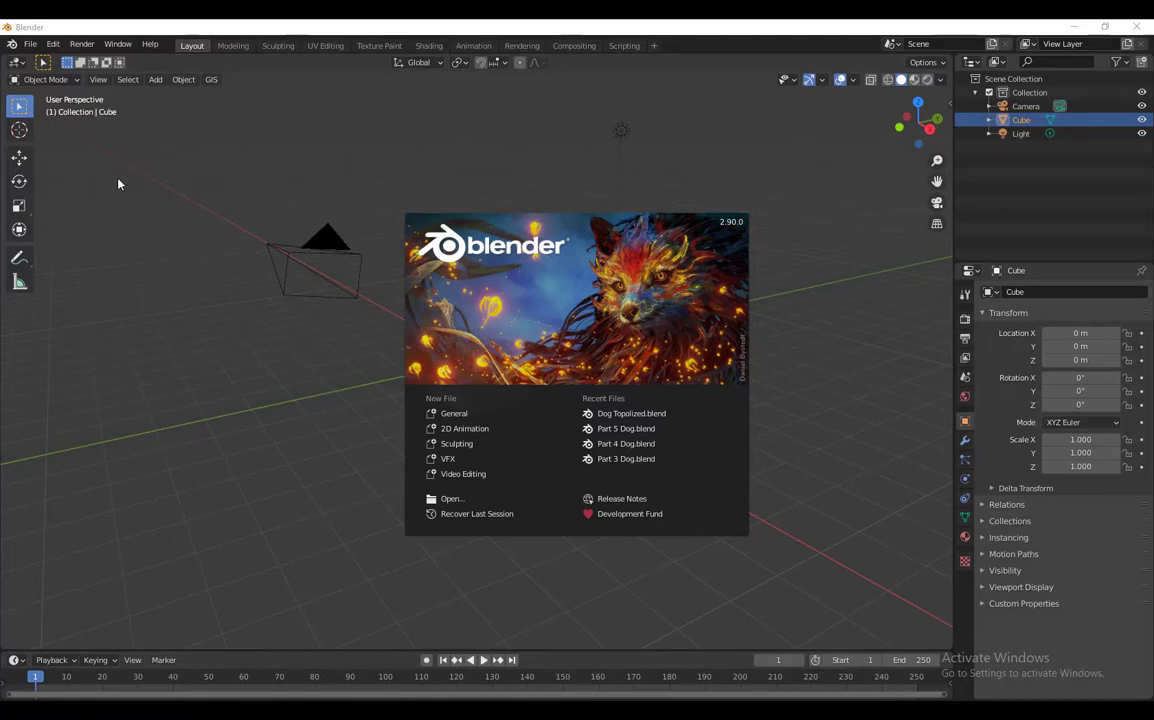
# - Open the recent file Dog Topolized.blend and hide the viewport sidebar
pyautogui.click(29, 47)
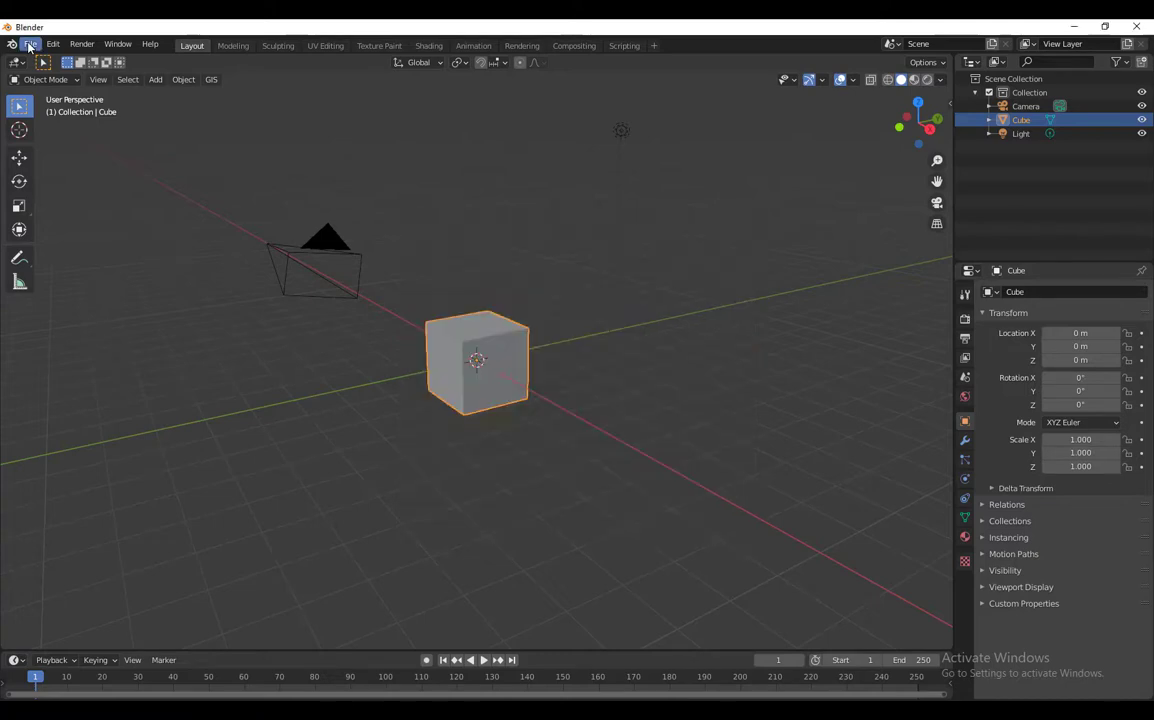
pyautogui.click(29, 47)
pyautogui.moveTo(71, 87)
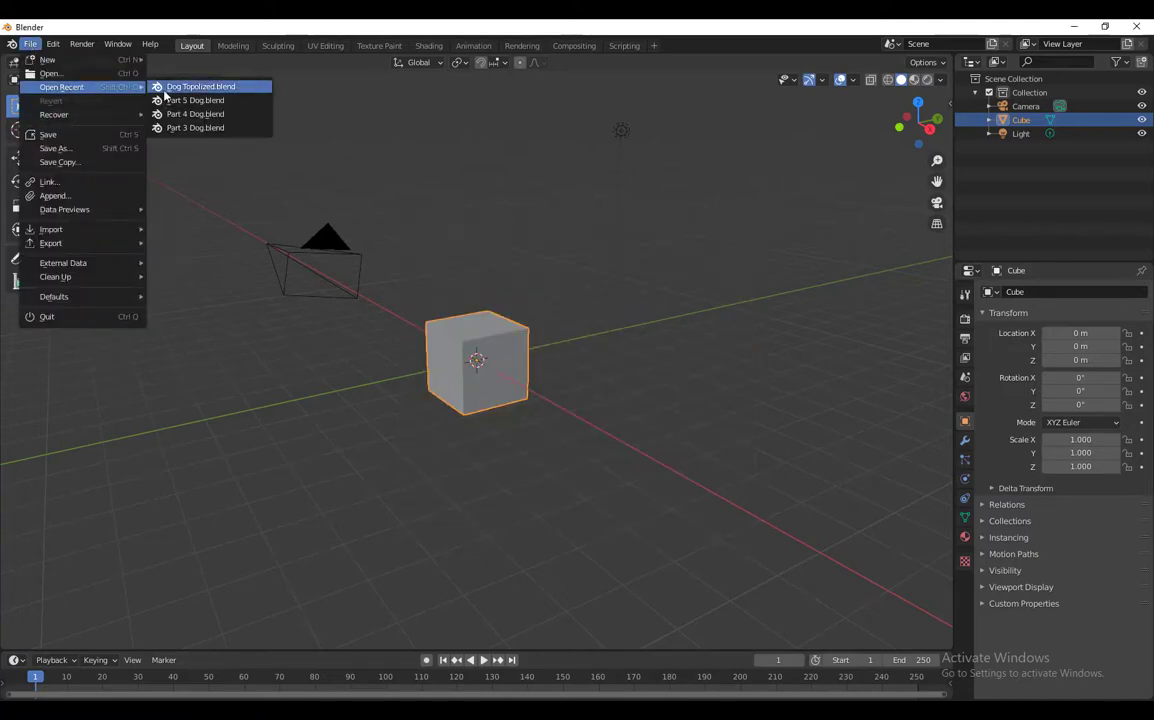
pyautogui.click(244, 92)
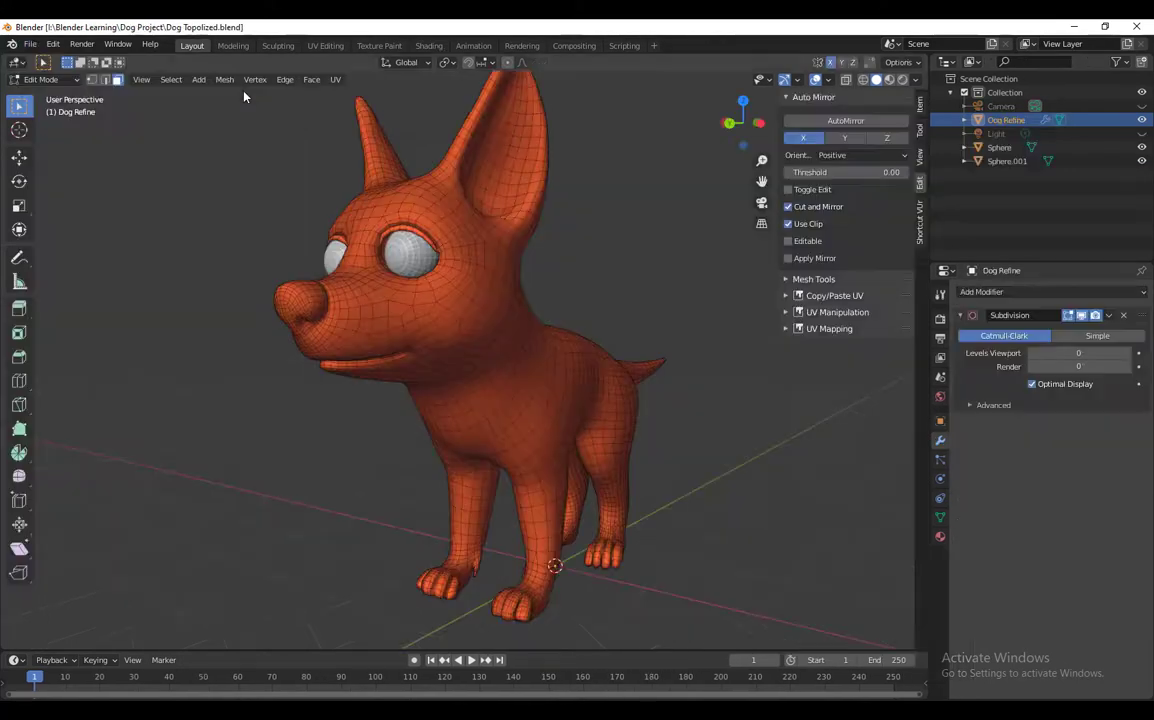
pyautogui.press('n')
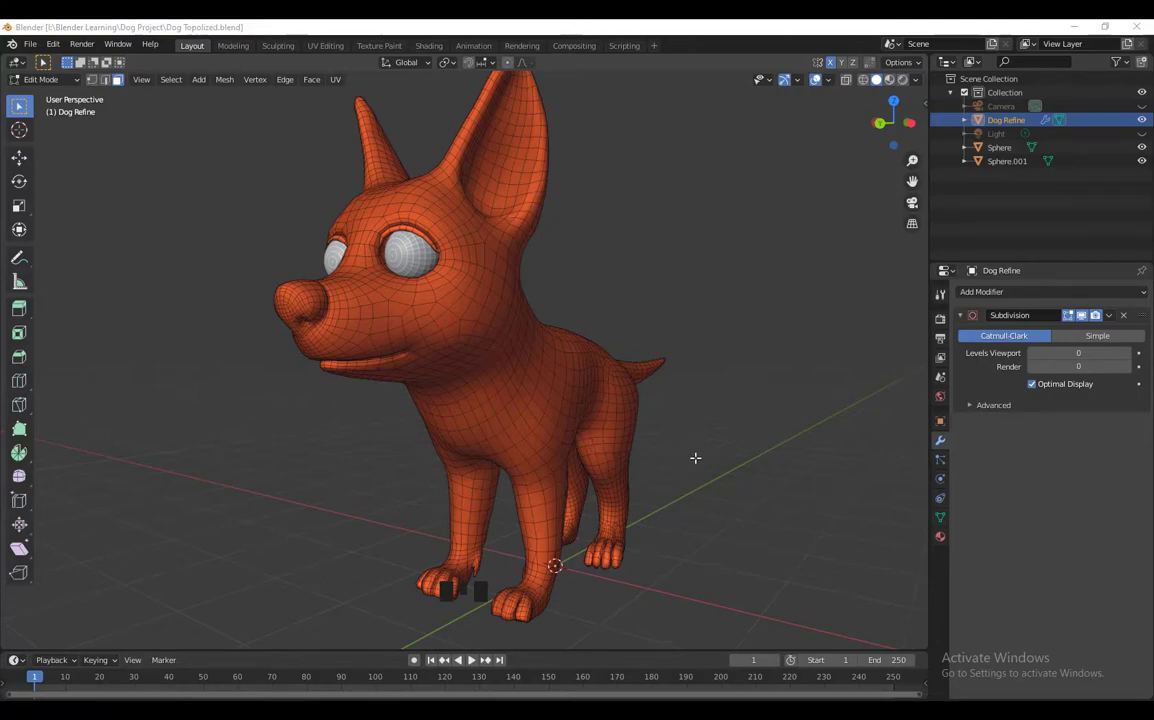
# - Switch the dog mesh from Edit Mode to Object Mode and deselect it to view its surface
pyautogui.moveTo(729, 453); pyautogui.dragTo(480, 402, button='middle')
pyautogui.scroll(2, 541, 471)
pyautogui.moveTo(475, 358); pyautogui.dragTo(571, 466, button='middle')
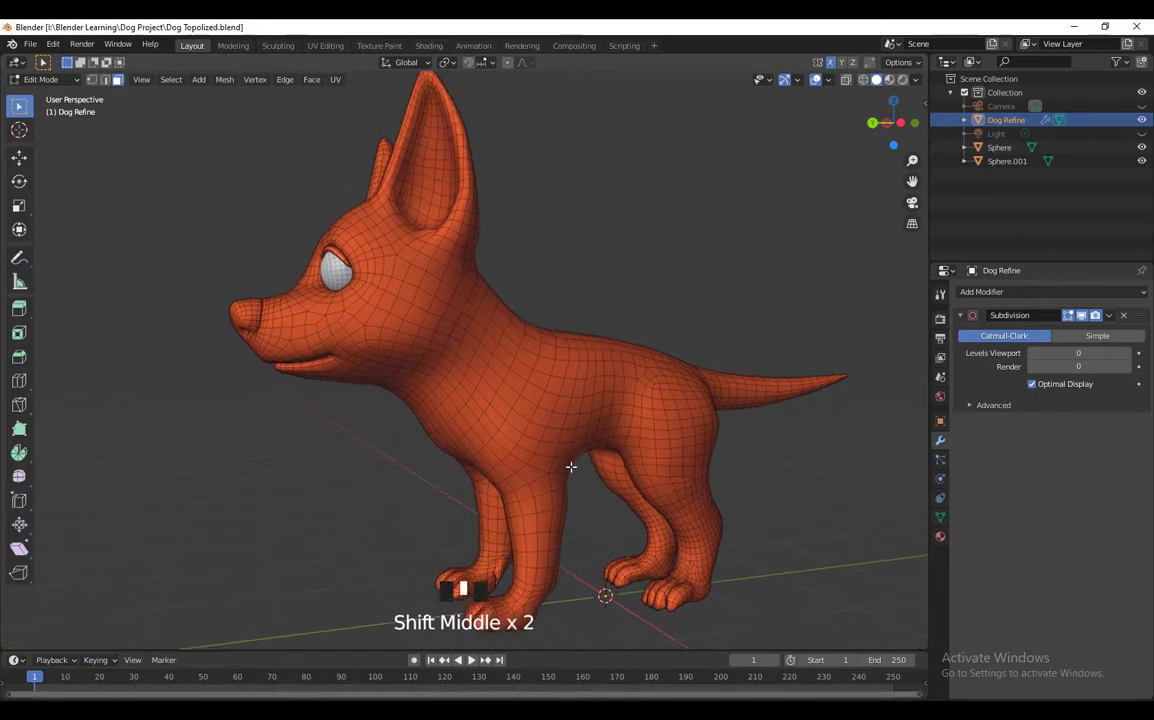
pyautogui.click(512, 436)
pyautogui.moveTo(639, 479); pyautogui.dragTo(626, 482, button='middle')
pyautogui.press('Tab')
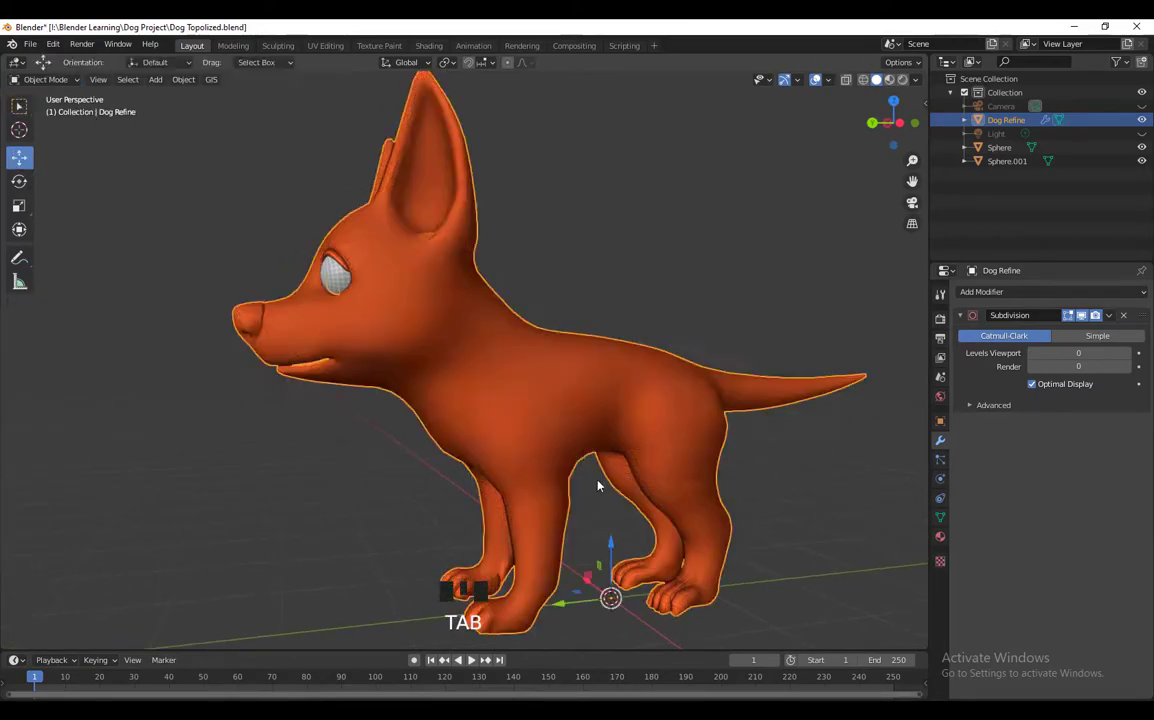
pyautogui.click(668, 254)
pyautogui.moveTo(371, 458); pyautogui.dragTo(376, 556, button='middle')
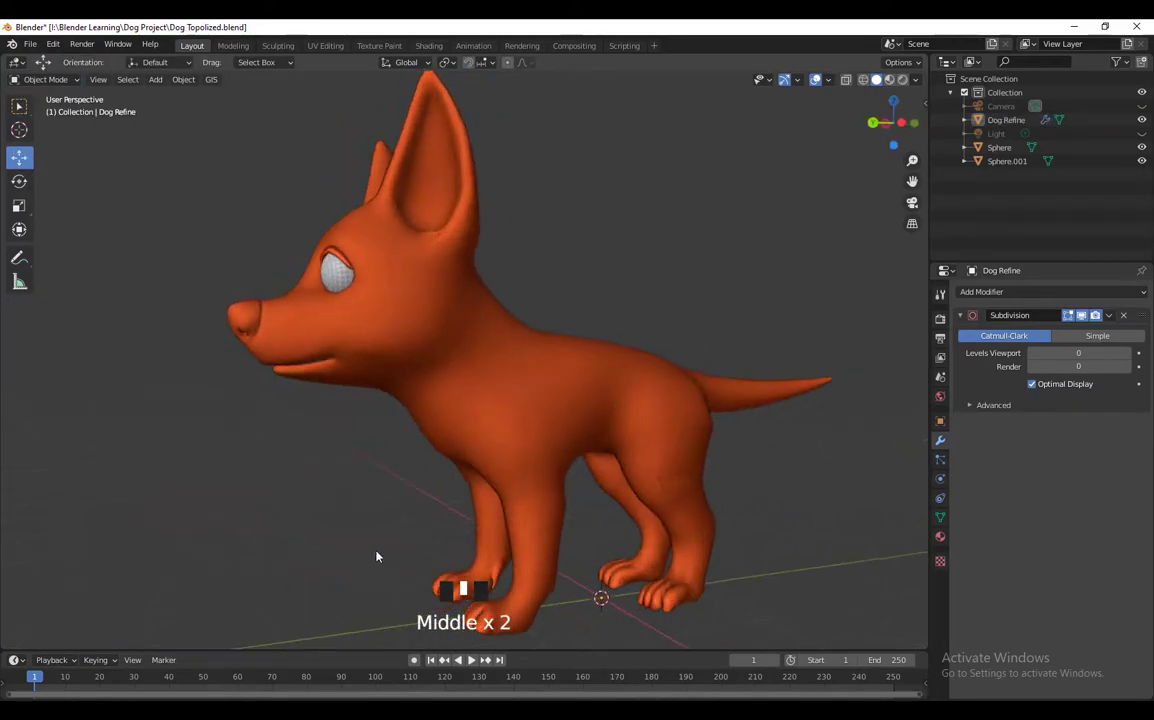
# - Select the dog body and apply Shade Flat to view its faceted surface
pyautogui.moveTo(523, 422); pyautogui.dragTo(514, 429, button='middle')
pyautogui.click(514, 429)
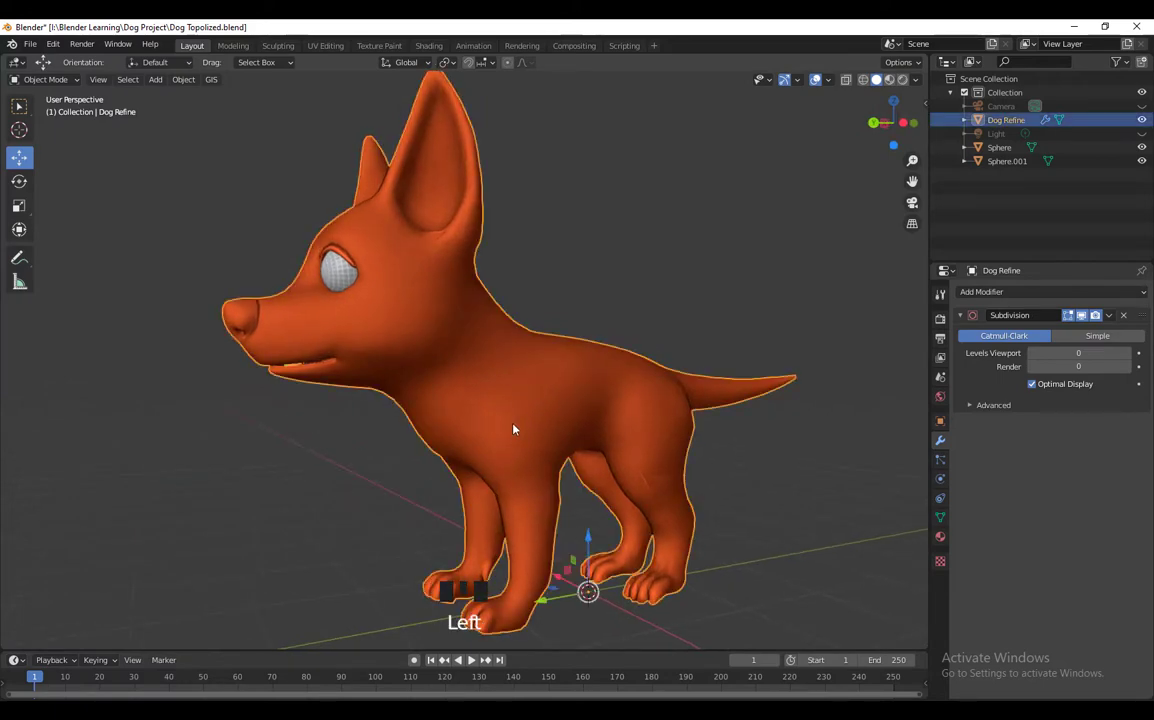
pyautogui.moveTo(556, 378); pyautogui.dragTo(549, 381, button='middle')
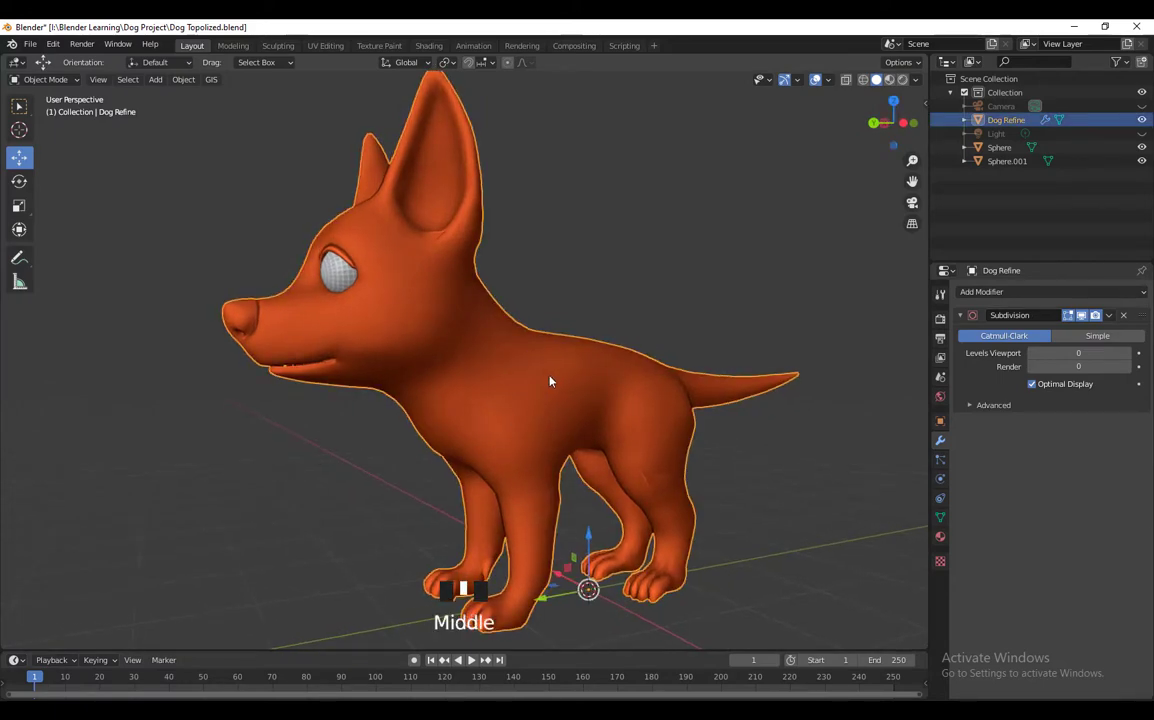
pyautogui.rightClick(541, 379)
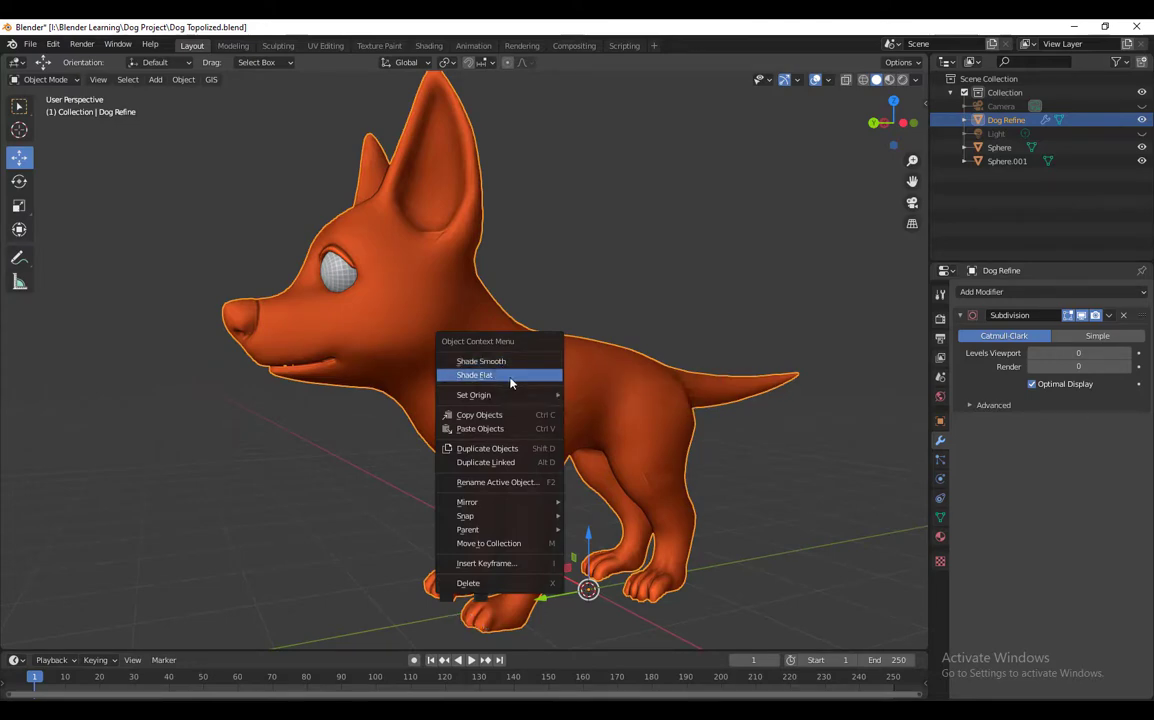
pyautogui.click(510, 381)
pyautogui.moveTo(510, 381); pyautogui.dragTo(474, 438, button='middle')
pyautogui.click(699, 443)
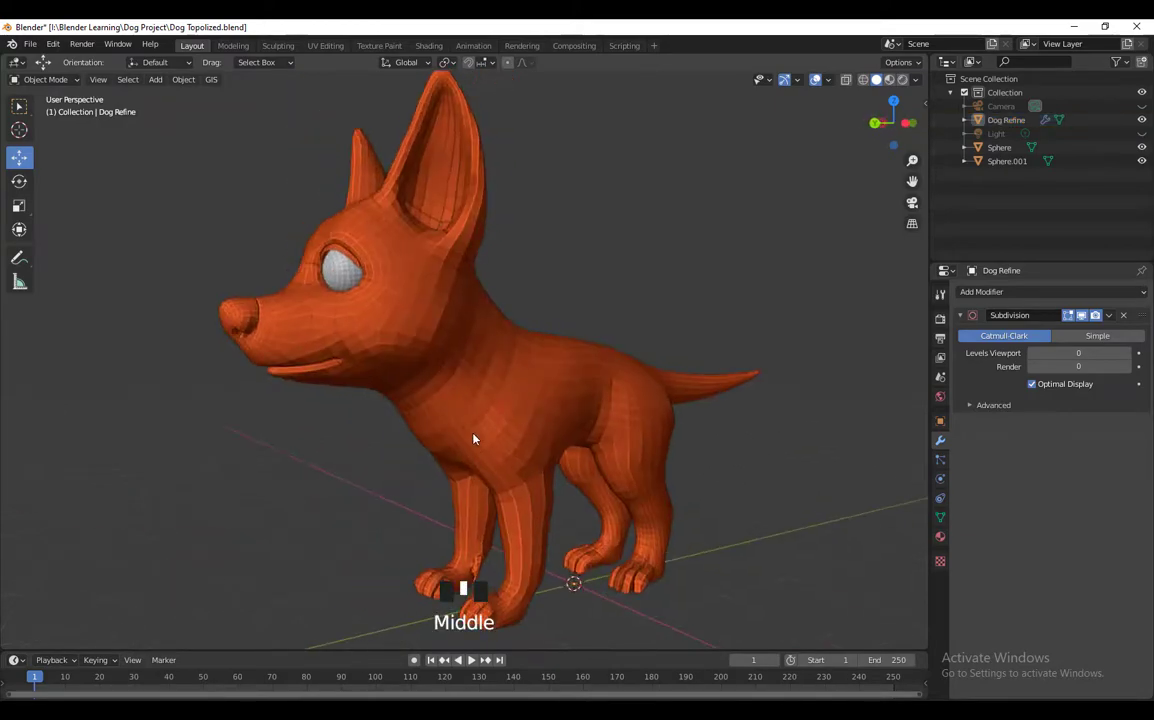
# - Select the dog body again and apply Shade Smooth
pyautogui.click(551, 433)
pyautogui.moveTo(551, 433); pyautogui.dragTo(489, 381, button='middle')
pyautogui.scroll(-2, 525, 420)
pyautogui.rightClick(495, 385)
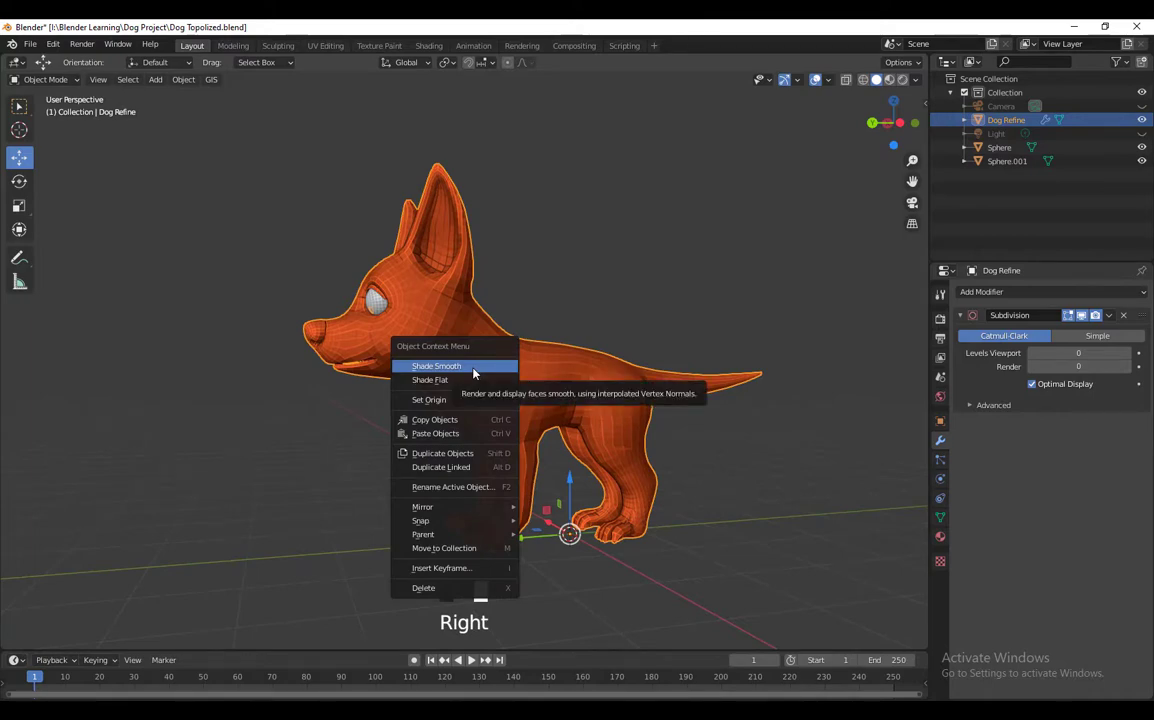
pyautogui.click(474, 373)
# - Enter Edit Mode on the dog and select the middle face on the lower lip's inner edge, inside the mouth
pyautogui.moveTo(760, 495)
pyautogui.mouseDown(button='middle')
pyautogui.moveTo(678, 484)
pyautogui.moveTo(580, 436)
pyautogui.moveTo(765, 461)
pyautogui.moveTo(572, 461)
pyautogui.moveTo(641, 482)
pyautogui.moveTo(621, 482)
pyautogui.moveTo(808, 481)
pyautogui.moveTo(626, 482)
pyautogui.moveTo(585, 510)
pyautogui.moveTo(425, 348)
pyautogui.moveTo(507, 453)
pyautogui.moveTo(386, 362)
pyautogui.mouseUp(button='middle')
pyautogui.scroll(2, 678, 484)
pyautogui.scroll(1, 573, 461)
pyautogui.moveTo(543, 423); pyautogui.dragTo(540, 462, button='middle')
pyautogui.scroll(2, 480, 482)
pyautogui.scroll(2, 569, 481)
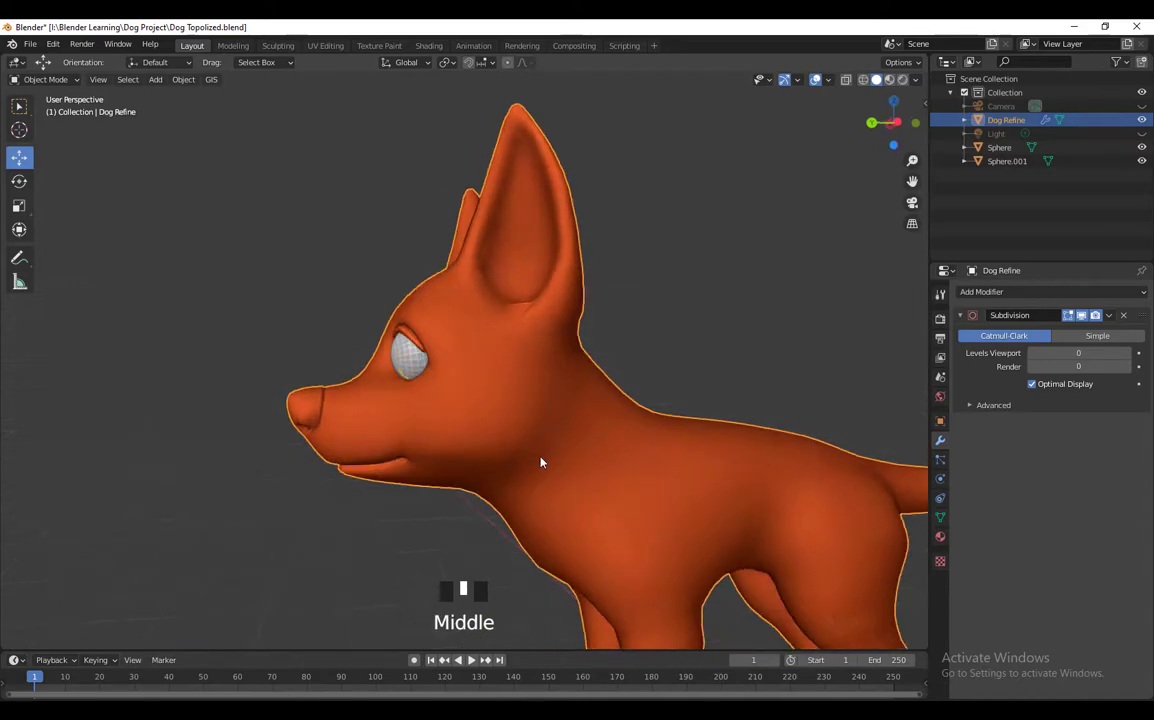
pyautogui.press('Tab')
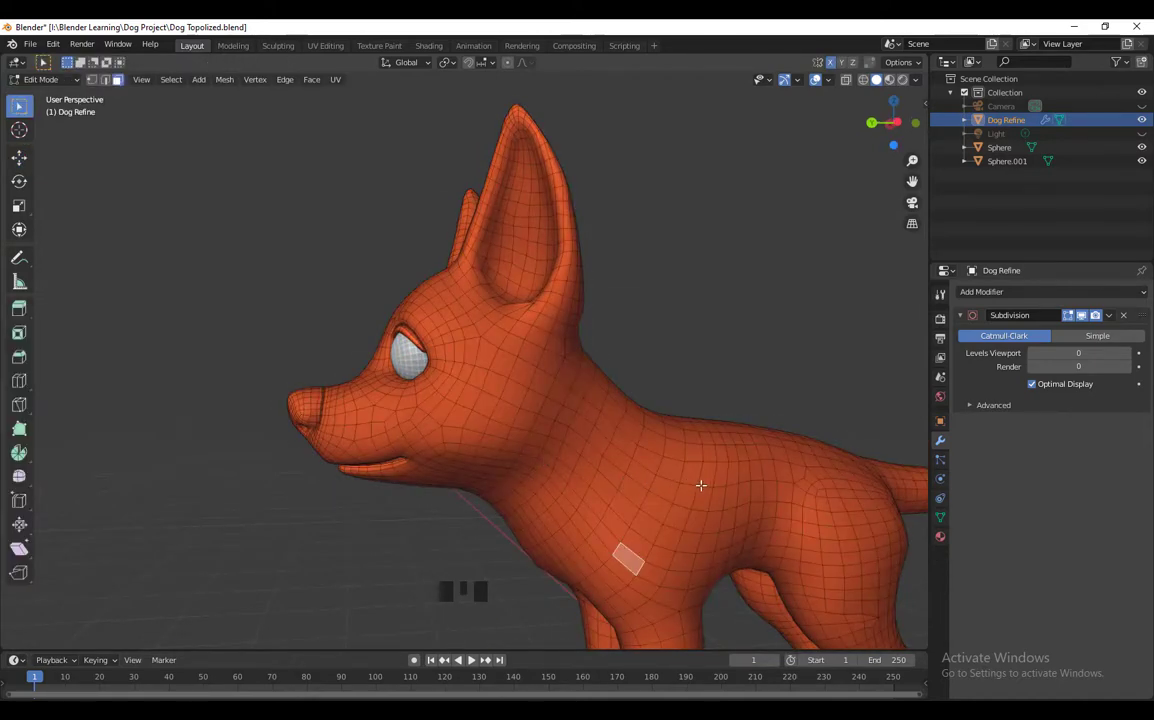
pyautogui.moveTo(718, 496); pyautogui.dragTo(574, 355, button='middle')
pyautogui.scroll(5, 580, 515)
pyautogui.scroll(6, 567, 495)
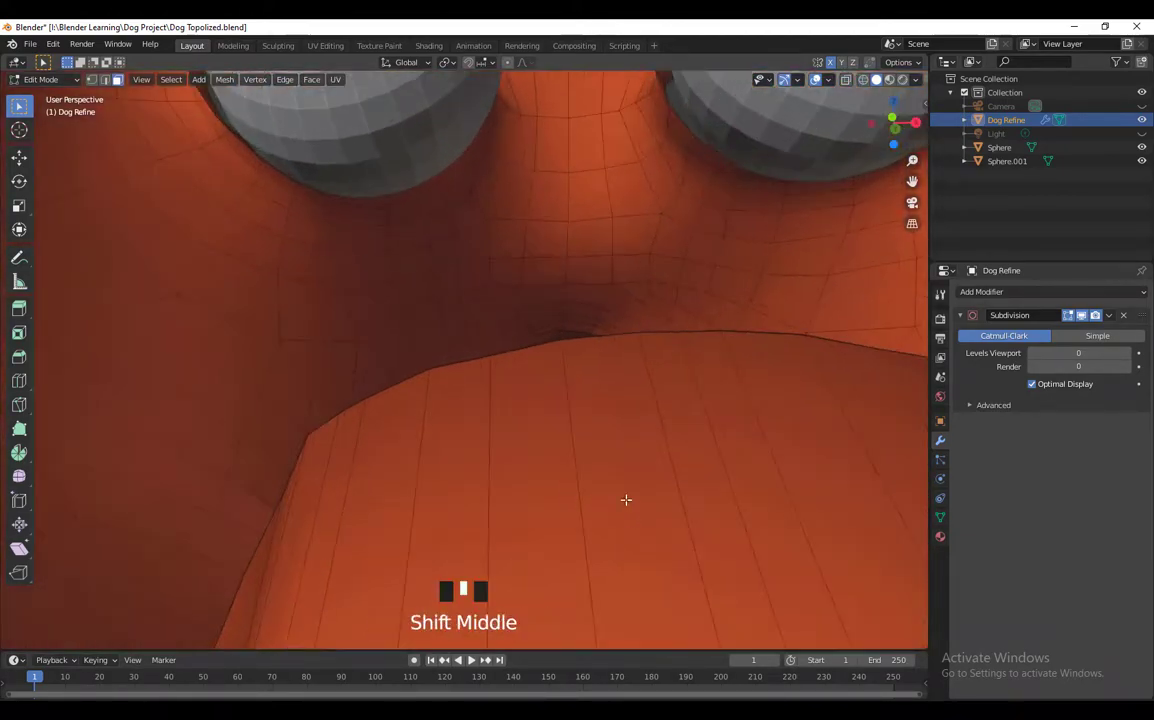
pyautogui.keyDown('shift'); pyautogui.moveTo(626, 500); pyautogui.dragTo(544, 297, button='middle'); pyautogui.keyUp('shift')
pyautogui.scroll(13, 587, 404)
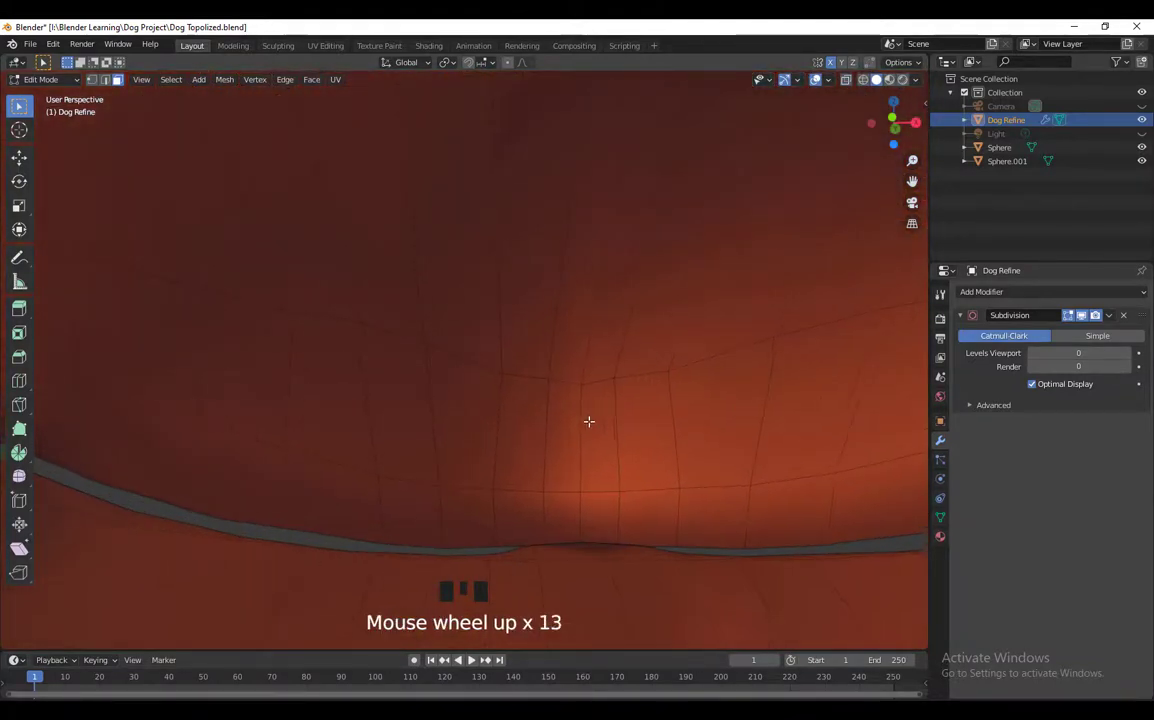
pyautogui.keyDown('shift'); pyautogui.moveTo(587, 420); pyautogui.dragTo(578, 543, button='middle'); pyautogui.keyUp('shift')
pyautogui.click(590, 547)
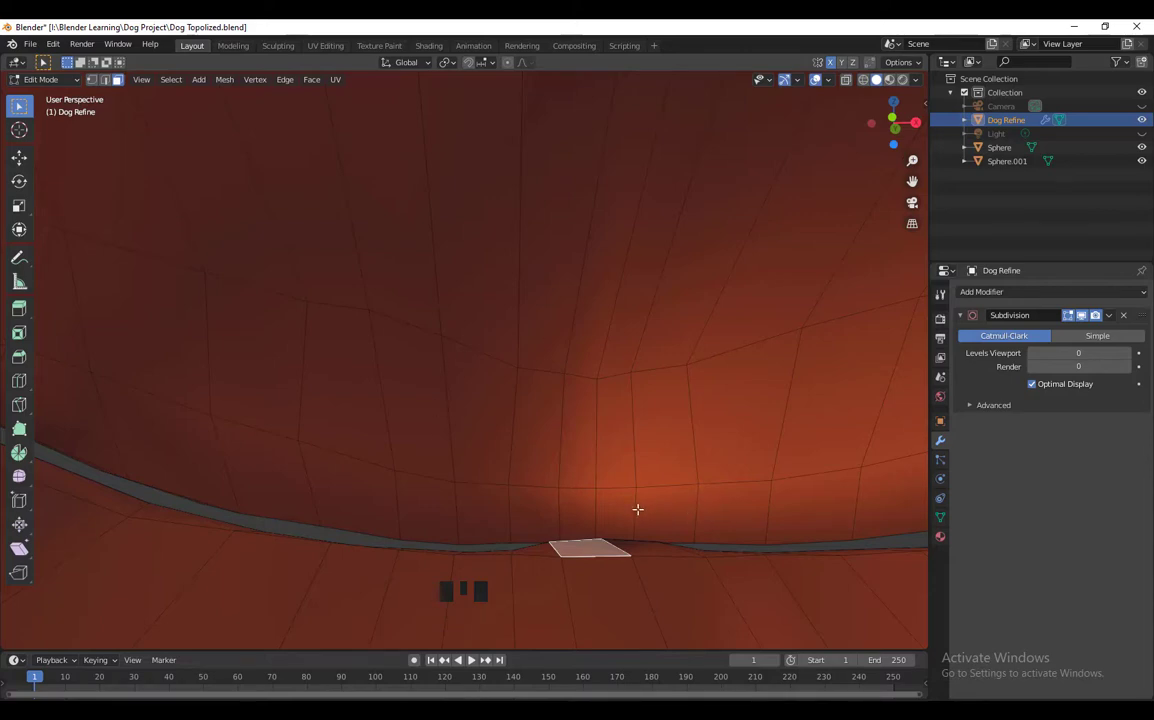
# - Add the neighbouring faces along the lower lip's inner edge to the selection, from the middle towards one mouth corner
pyautogui.moveTo(711, 510); pyautogui.dragTo(765, 655, button='middle')
pyautogui.keyDown('shift'); pyautogui.moveTo(482, 353); pyautogui.dragTo(799, 209, button='middle'); pyautogui.keyUp('shift')
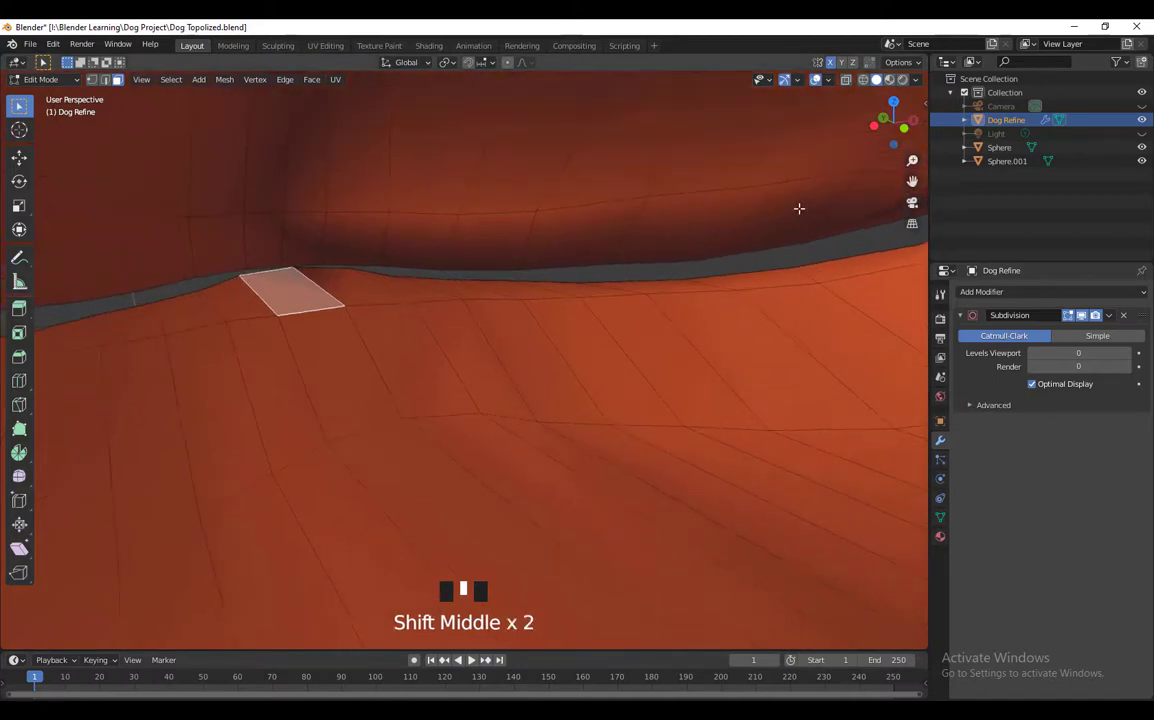
pyautogui.keyDown('shift'); pyautogui.moveTo(609, 596); pyautogui.dragTo(746, 177, button='middle'); pyautogui.keyUp('shift')
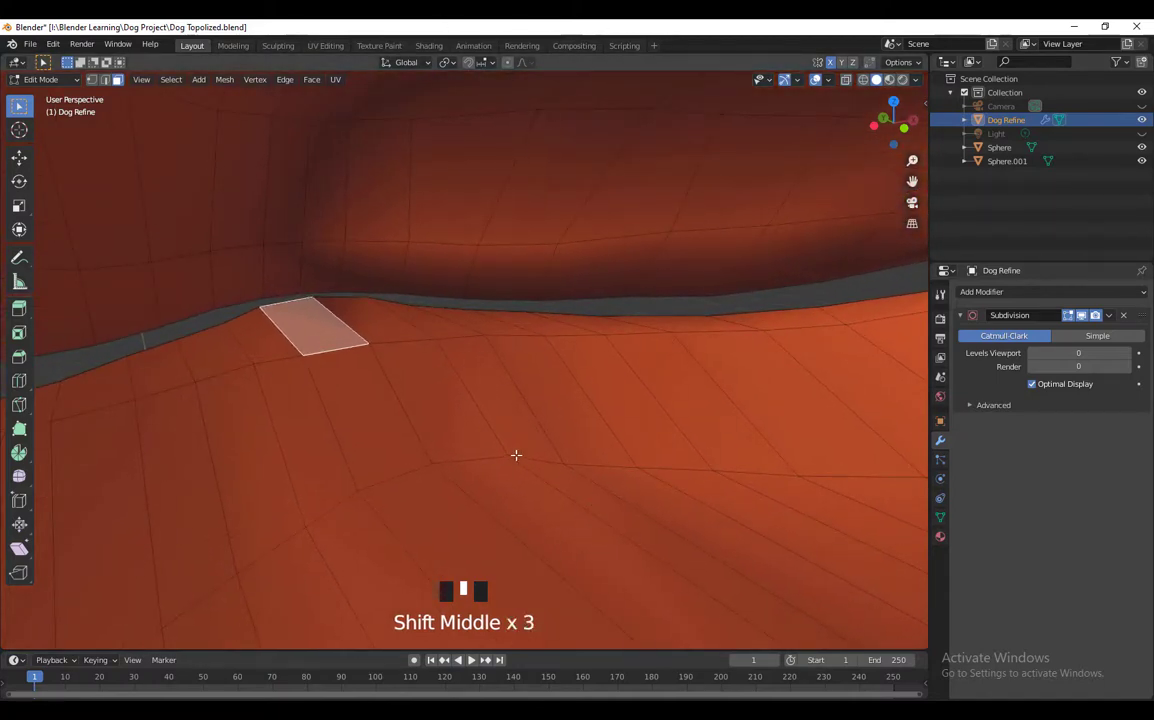
pyautogui.keyDown('shift'); pyautogui.moveTo(515, 470); pyautogui.dragTo(532, 643, button='middle'); pyautogui.keyUp('shift')
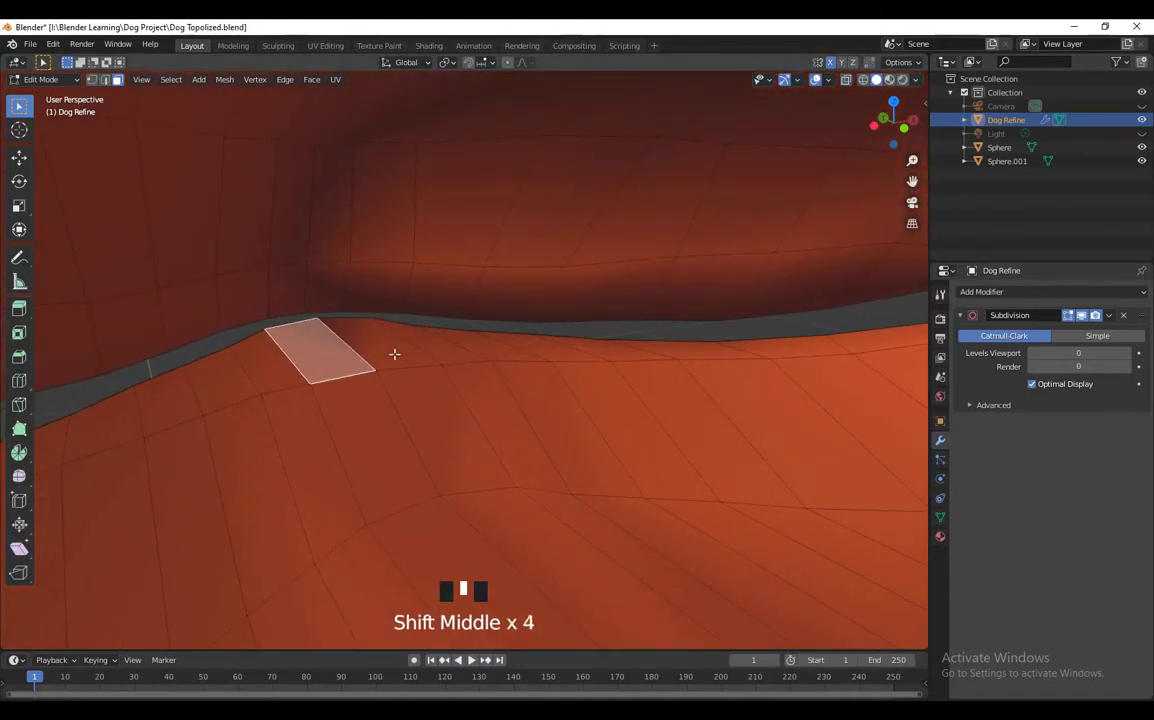
pyautogui.keyDown('shift'); pyautogui.click(438, 348); pyautogui.keyUp('shift')
pyautogui.keyDown('shift'); pyautogui.click(507, 358); pyautogui.keyUp('shift')
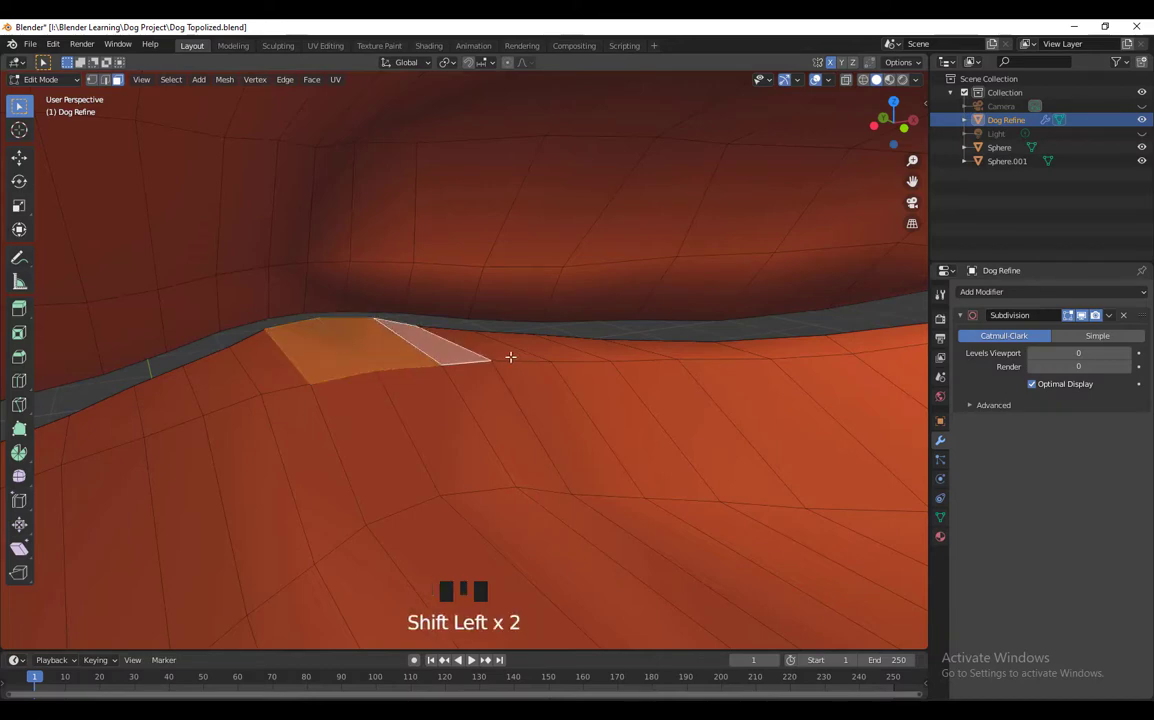
pyautogui.keyDown('shift'); pyautogui.click(556, 355); pyautogui.keyUp('shift')
pyautogui.keyDown('shift'); pyautogui.click(600, 354); pyautogui.keyUp('shift')
pyautogui.keyDown('shift'); pyautogui.click(685, 350); pyautogui.keyUp('shift')
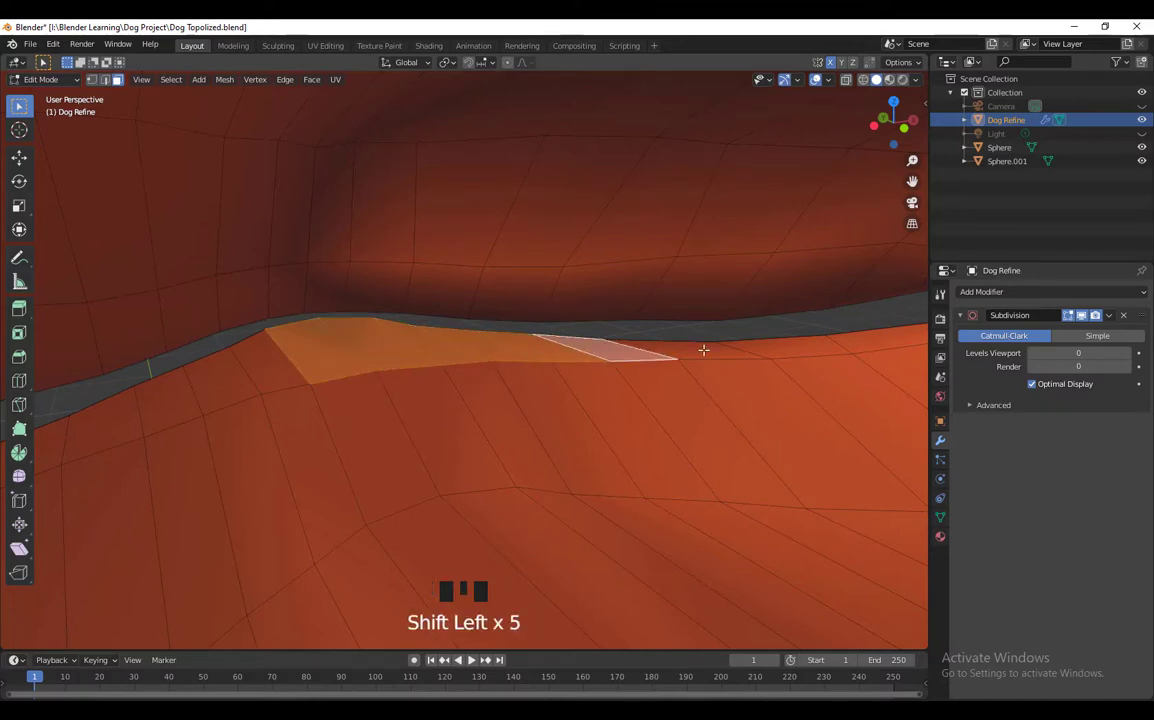
pyautogui.keyDown('shift'); pyautogui.click(740, 348); pyautogui.keyUp('shift')
pyautogui.keyDown('shift'); pyautogui.click(812, 338); pyautogui.keyUp('shift')
pyautogui.keyDown('shift'); pyautogui.click(840, 330); pyautogui.keyUp('shift')
pyautogui.scroll(-10, 716, 388)
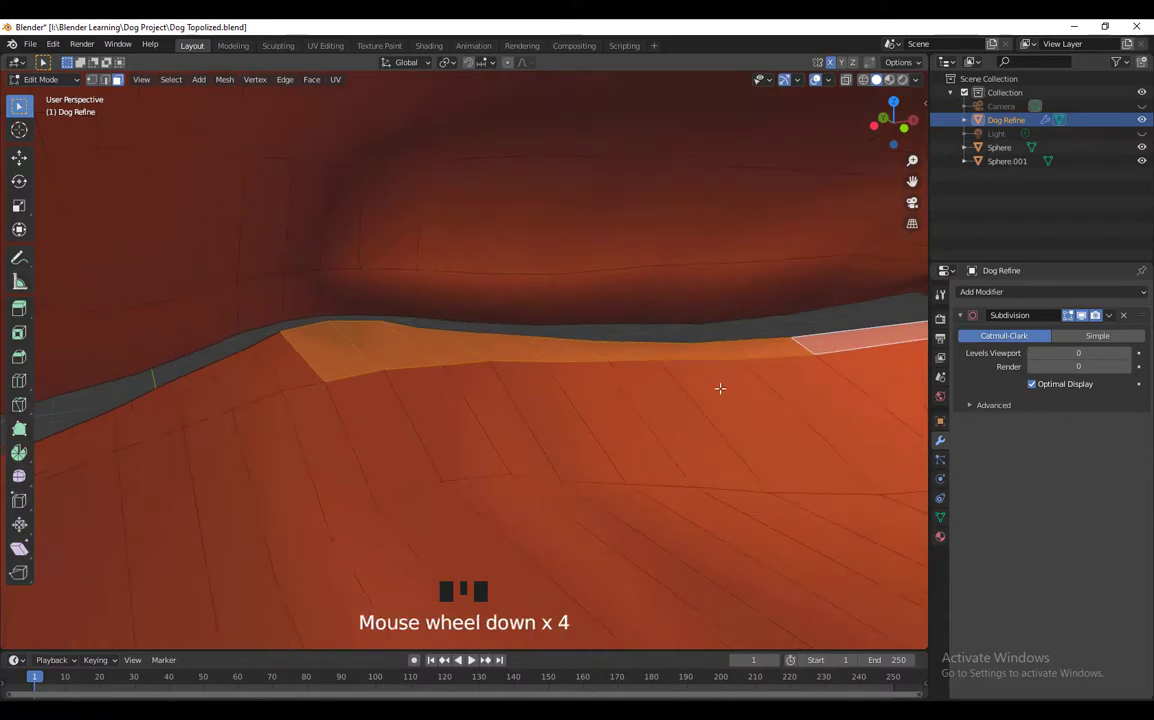
# - Extend the lower lip's inner face selection around the mouth corner area using Pick Shortest Path
pyautogui.keyDown('shift'); pyautogui.moveTo(708, 404); pyautogui.dragTo(533, 386, button='middle'); pyautogui.keyUp('shift')
pyautogui.scroll(4, 570, 410)
pyautogui.scroll(-9, 504, 430)
pyautogui.scroll(2, 361, 429)
pyautogui.moveTo(361, 429); pyautogui.dragTo(335, 437, button='middle')
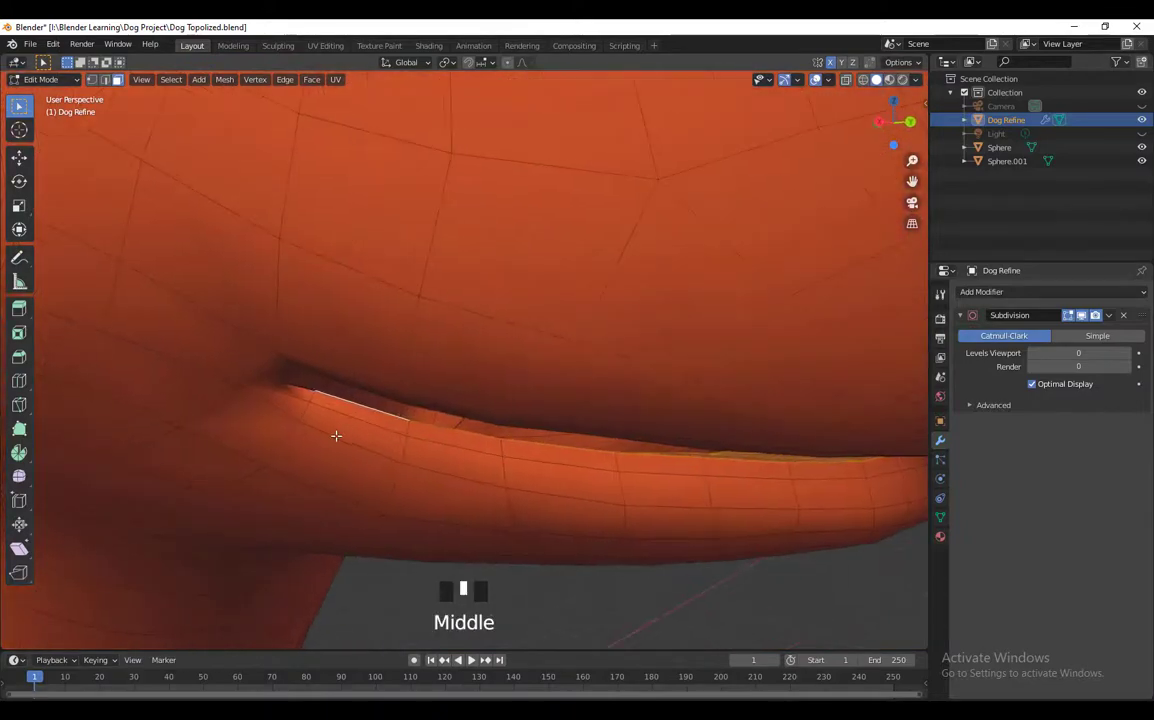
pyautogui.keyDown('ctrl'); pyautogui.moveTo(335, 440); pyautogui.dragTo(385, 515); pyautogui.keyUp('ctrl')
pyautogui.moveTo(541, 553); pyautogui.dragTo(335, 551, button='middle')
pyautogui.scroll(9, 368, 538)
pyautogui.keyDown('ctrl'); pyautogui.click(323, 454); pyautogui.keyUp('ctrl')
pyautogui.scroll(-4, 368, 523)
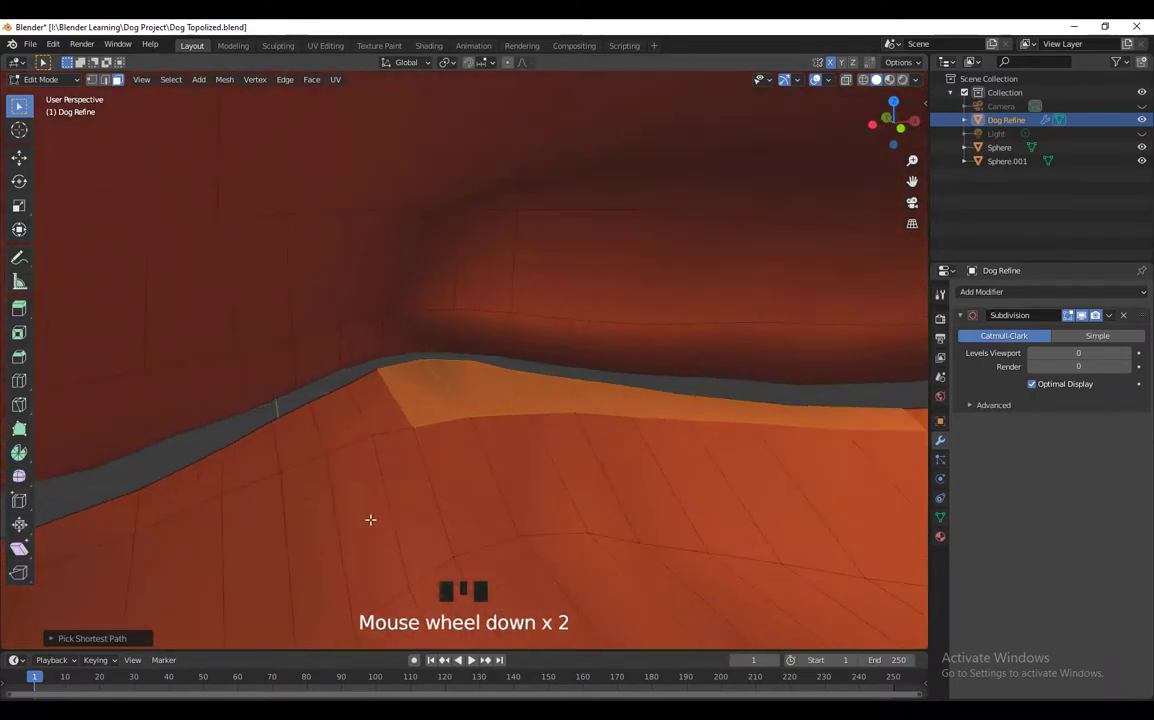
# - Add the faces along the other half of the lower lip's inner edge to the selection, towards the opposite mouth corner
pyautogui.scroll(3, 430, 516)
pyautogui.moveTo(430, 516); pyautogui.dragTo(767, 546, button='middle')
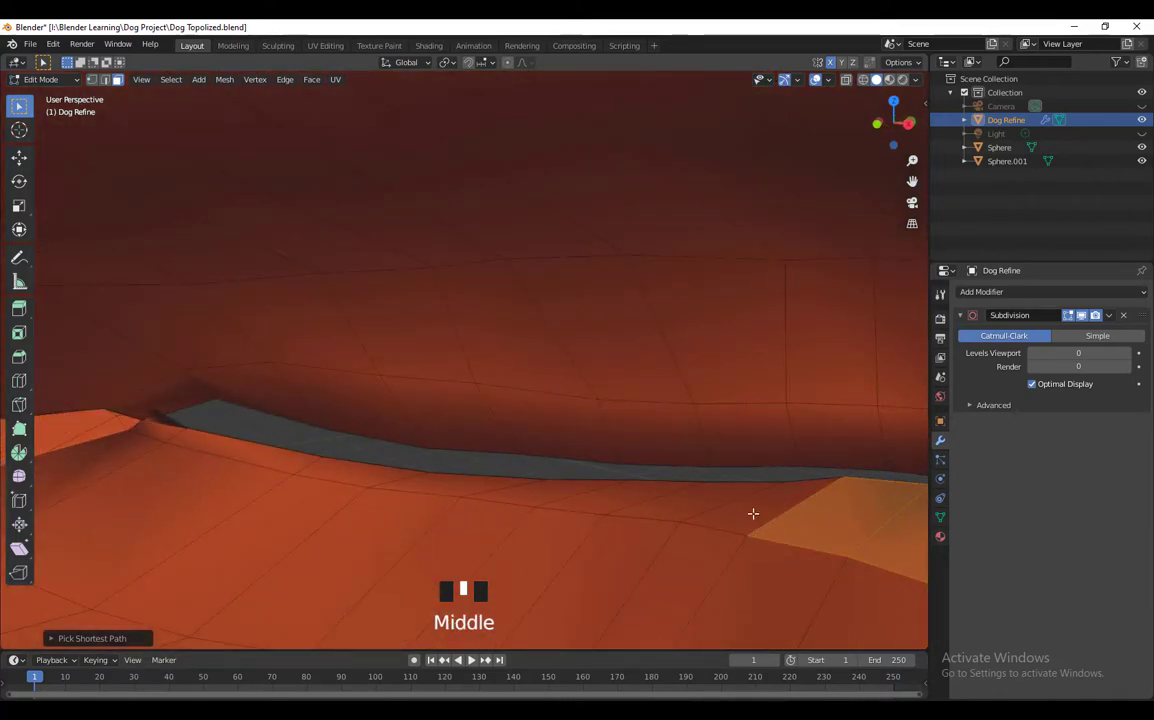
pyautogui.keyDown('shift'); pyautogui.click(705, 505); pyautogui.keyUp('shift')
pyautogui.keyDown('shift'); pyautogui.click(662, 505); pyautogui.keyUp('shift')
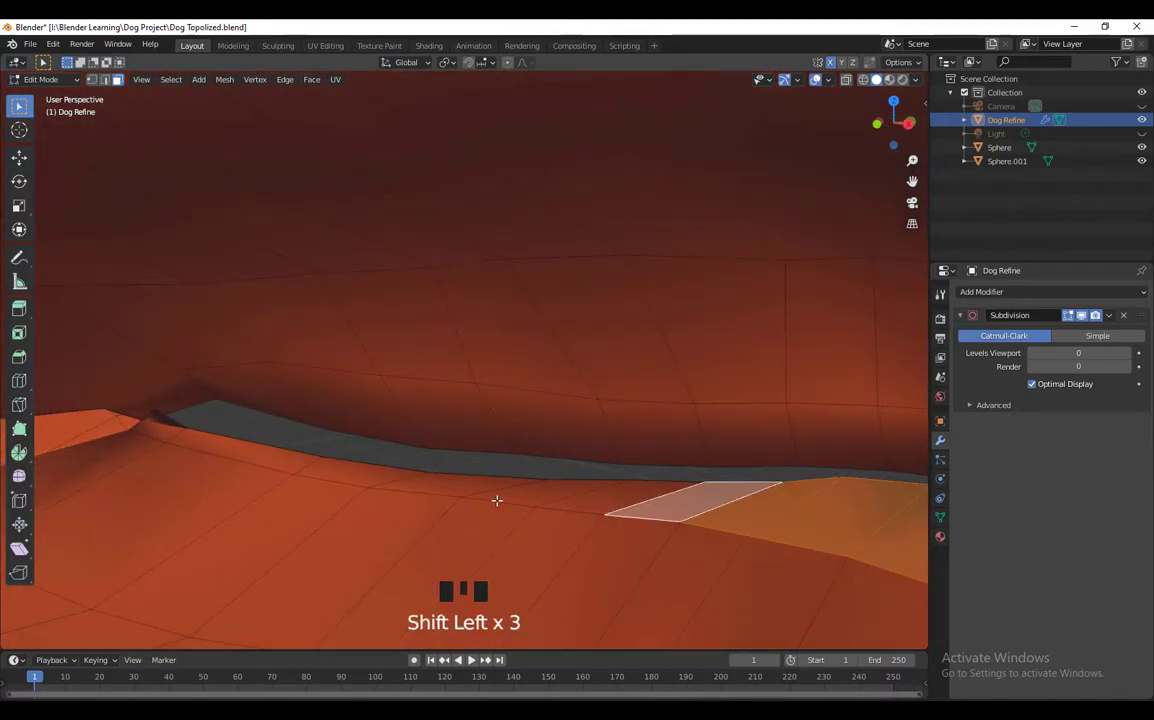
pyautogui.keyDown('shift'); pyautogui.click(558, 494); pyautogui.keyUp('shift')
pyautogui.keyDown('shift'); pyautogui.click(600, 502); pyautogui.keyUp('shift')
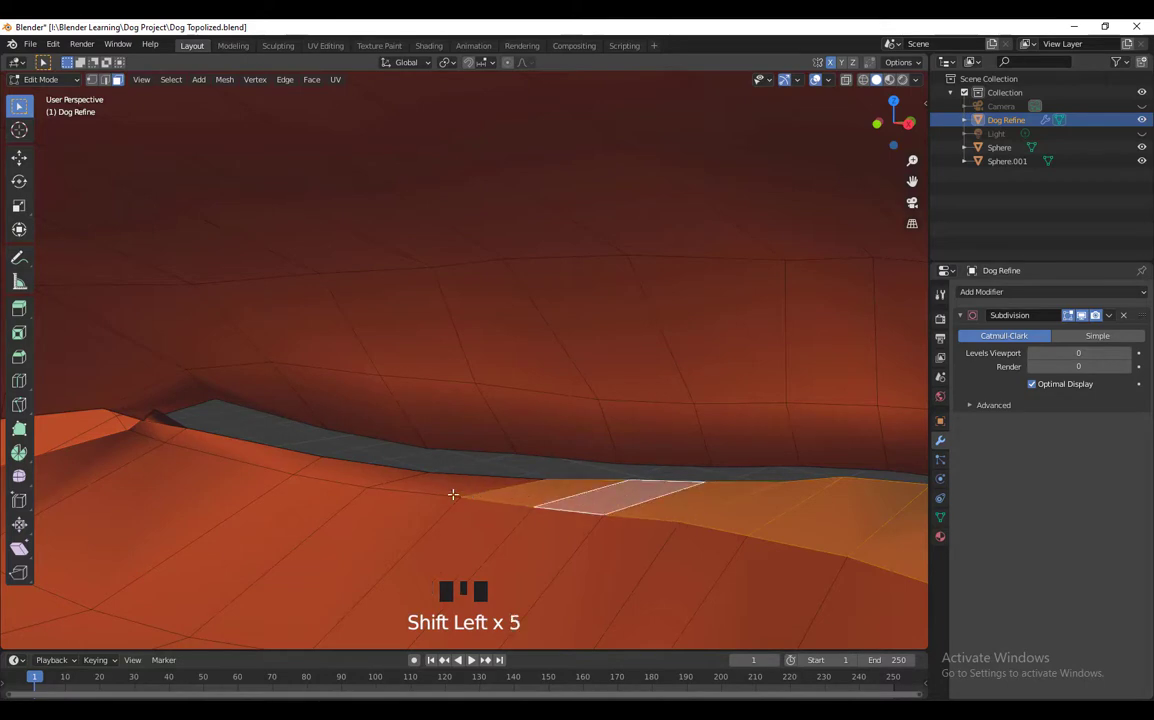
pyautogui.keyDown('shift'); pyautogui.click(427, 487); pyautogui.keyUp('shift')
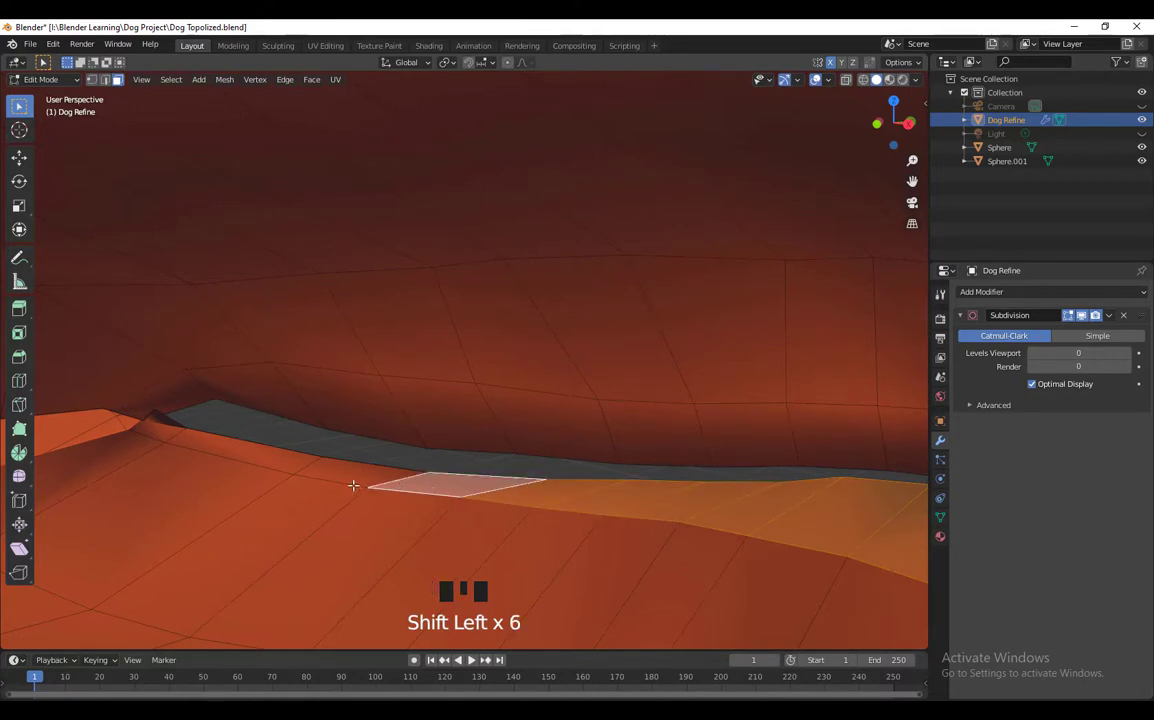
pyautogui.scroll(-3, 481, 509)
pyautogui.keyDown('shift'); pyautogui.moveTo(451, 525); pyautogui.dragTo(775, 549, button='middle'); pyautogui.keyUp('shift')
pyautogui.scroll(-2, 553, 546)
pyautogui.scroll(2, 553, 546)
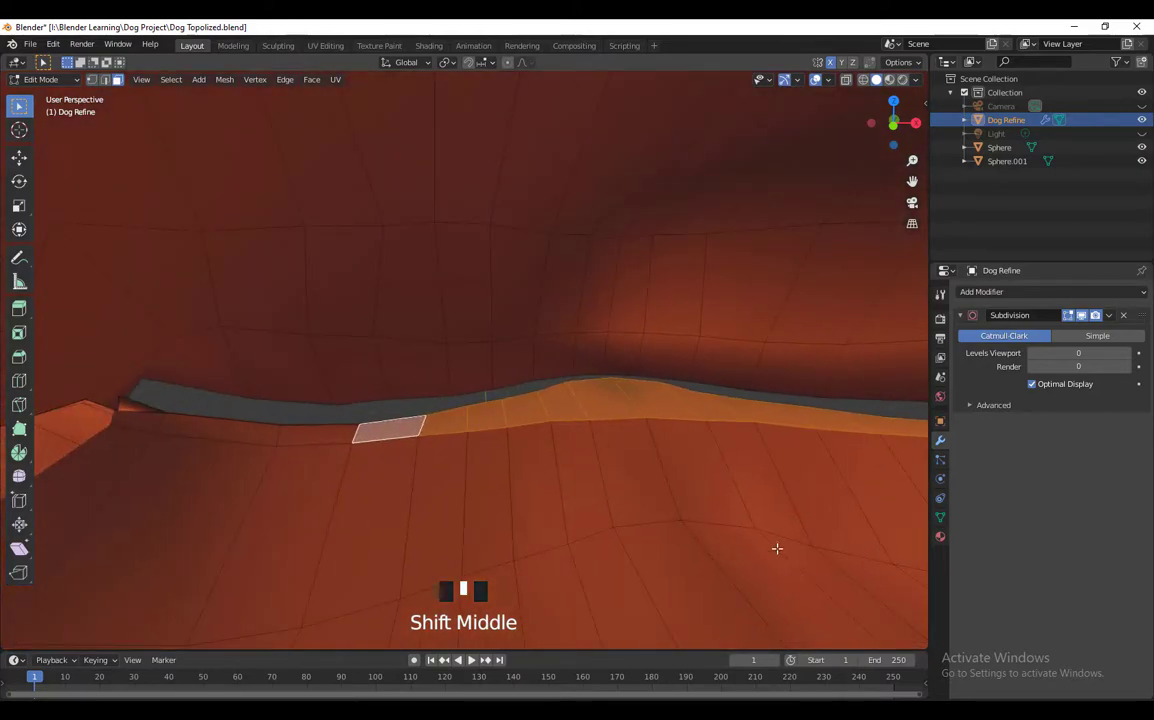
pyautogui.keyDown('shift'); pyautogui.click(295, 439); pyautogui.keyUp('shift')
# - Switch the viewport to wireframe and check the selected face strip along the lower lip
pyautogui.moveTo(670, 546)
pyautogui.mouseDown(button='middle')
pyautogui.moveTo(574, 543)
pyautogui.moveTo(683, 525)
pyautogui.moveTo(724, 536)
pyautogui.moveTo(685, 534)
pyautogui.mouseUp(button='middle')
pyautogui.scroll(-4, 425, 507)
pyautogui.moveTo(425, 507); pyautogui.dragTo(592, 502, button='middle')
pyautogui.hotkey('shift', 'z')
pyautogui.scroll(-3, 549, 497)
pyautogui.scroll(6, 549, 555)
pyautogui.scroll(3, 662, 475)
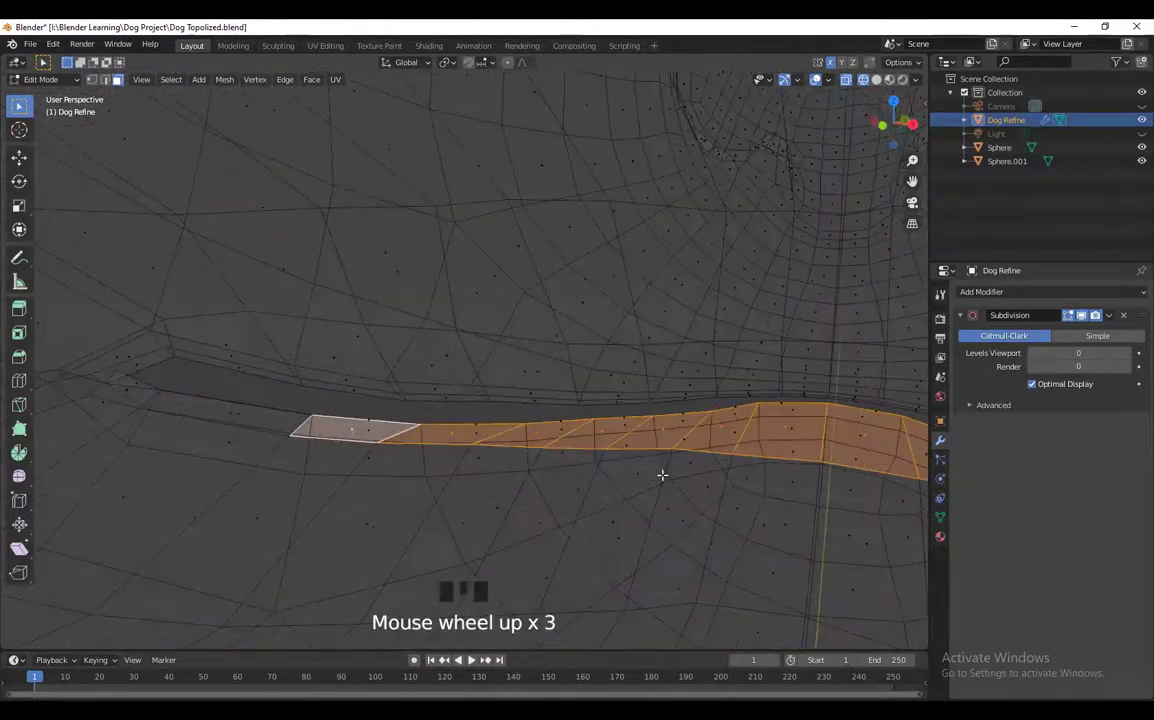
pyautogui.moveTo(662, 475); pyautogui.dragTo(199, 541, button='middle')
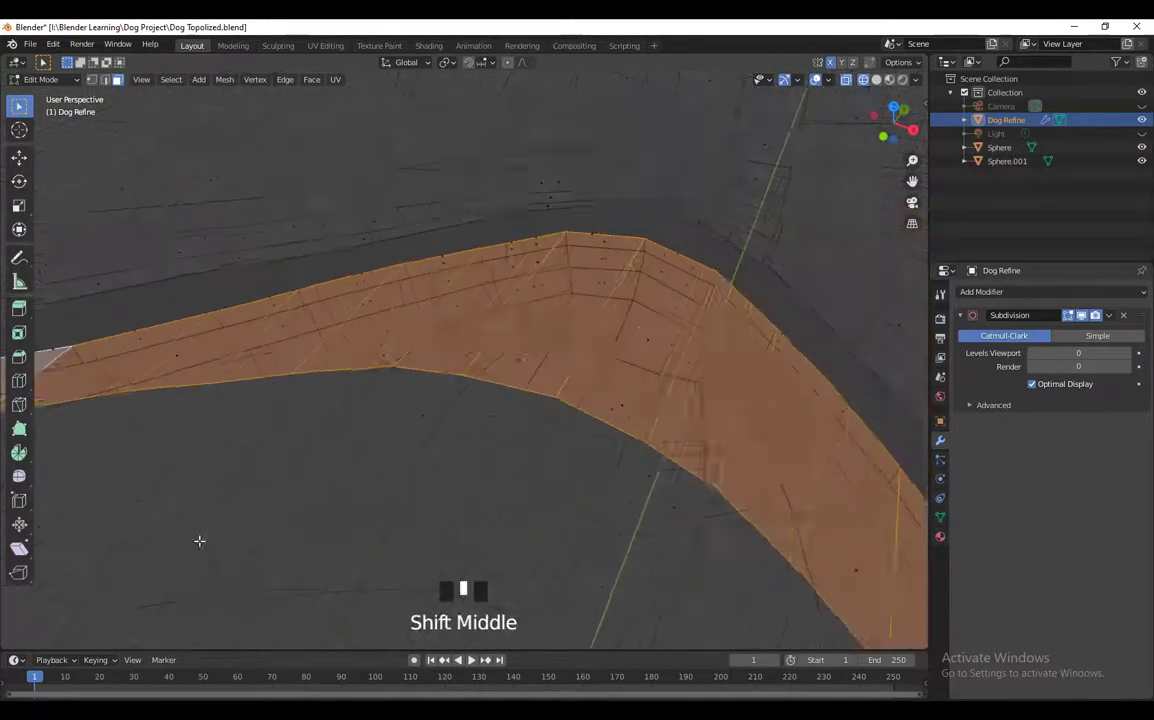
# - Duplicate the selected lower lip face strip, leaving the copy at the original position
pyautogui.scroll(-2, 533, 533)
pyautogui.keyDown('shift'); pyautogui.moveTo(533, 533); pyautogui.dragTo(613, 478, button='middle'); pyautogui.keyUp('shift')
pyautogui.keyDown('shift'); pyautogui.moveTo(536, 556); pyautogui.dragTo(503, 538, button='middle'); pyautogui.keyUp('shift')
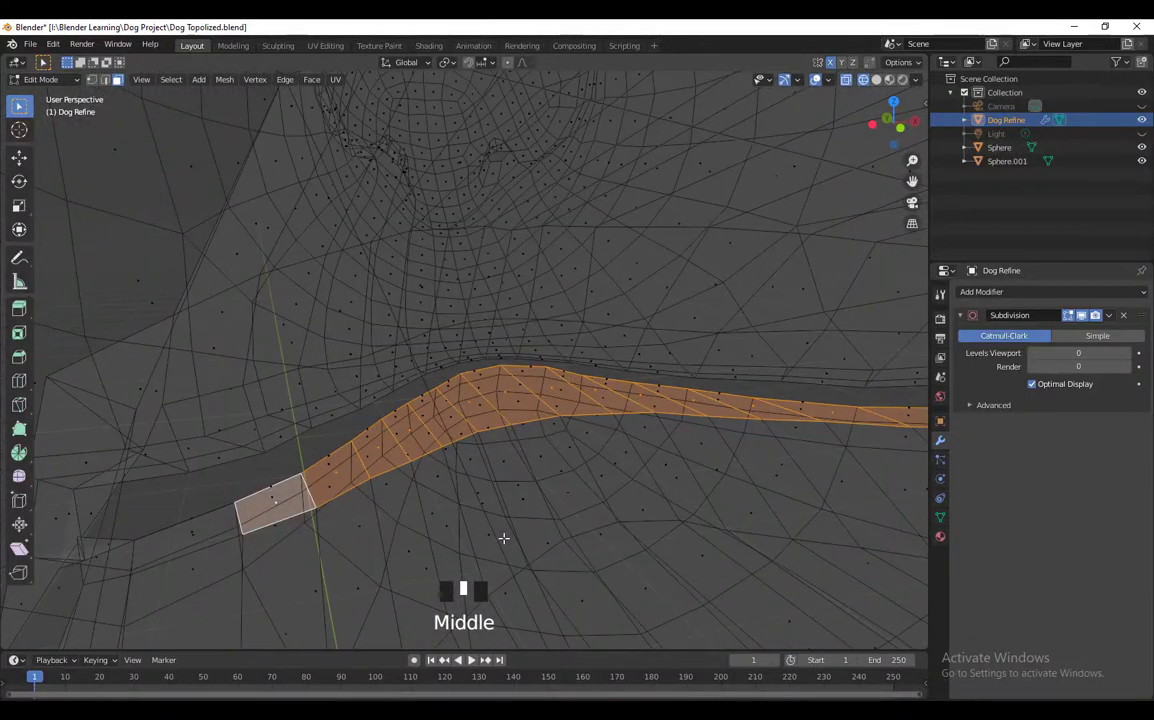
pyautogui.hotkey('shift', 'd')
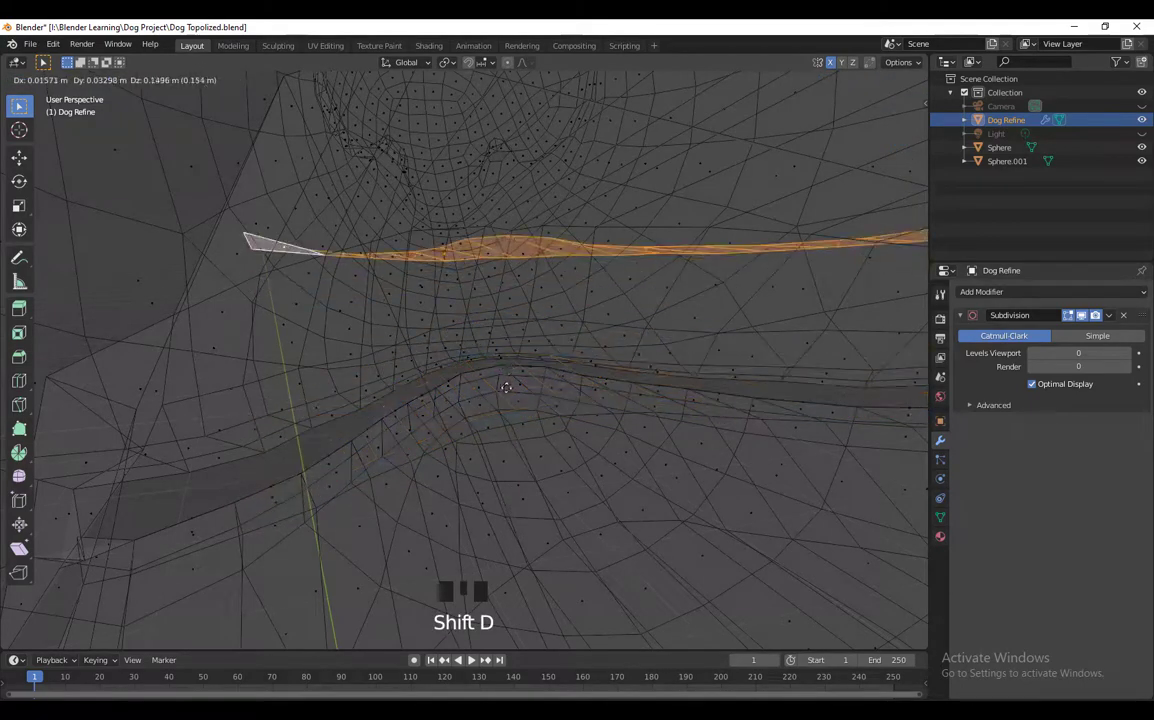
pyautogui.click(493, 424)
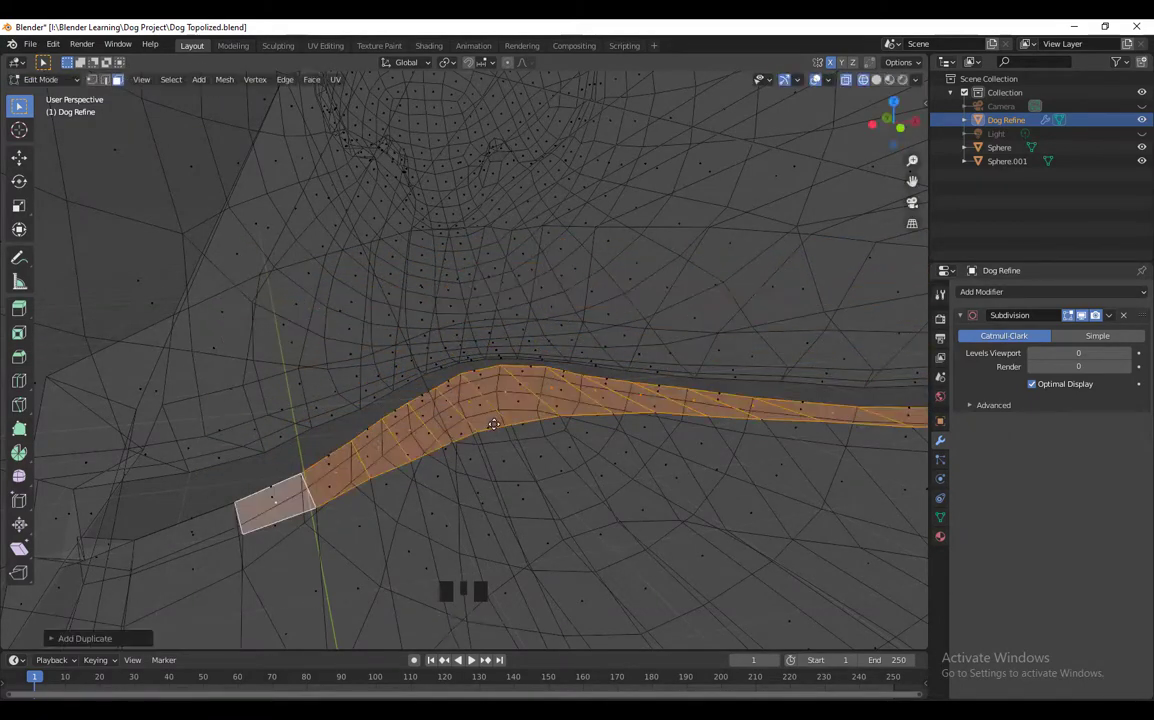
# - Move the duplicated lower lip strip slightly upward along the global Z axis
pyautogui.moveTo(664, 588); pyautogui.dragTo(620, 590, button='middle')
pyautogui.scroll(-2, 640, 568)
pyautogui.scroll(2, 546, 567)
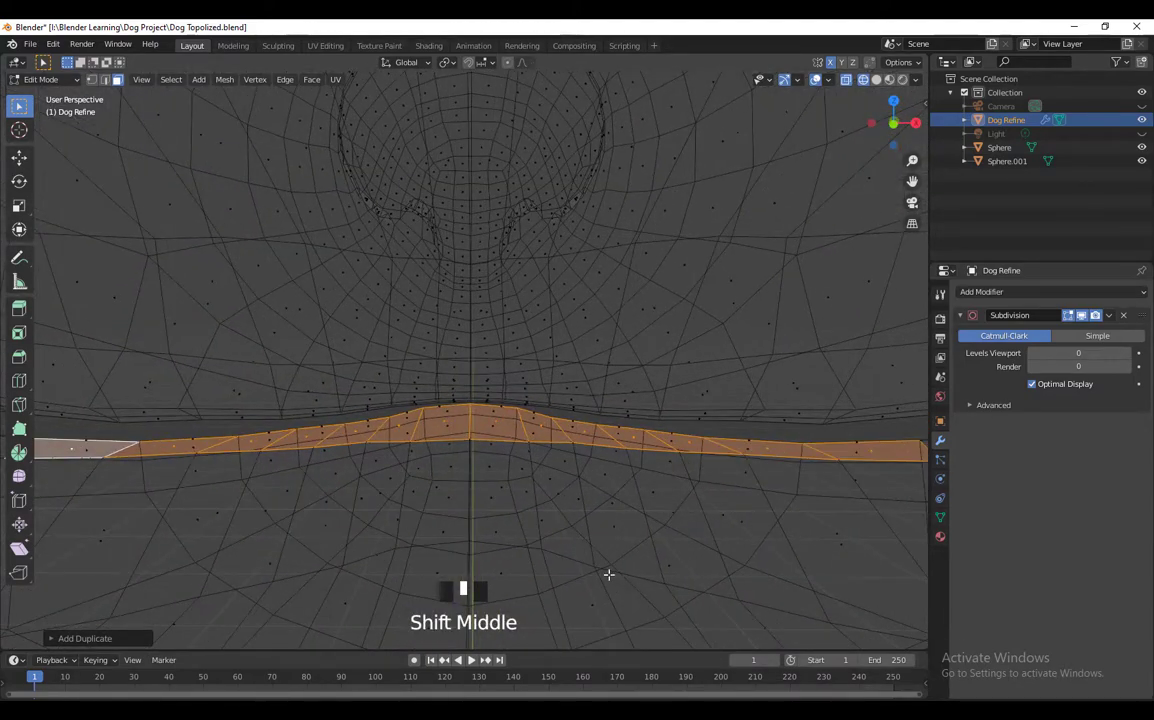
pyautogui.press('g')
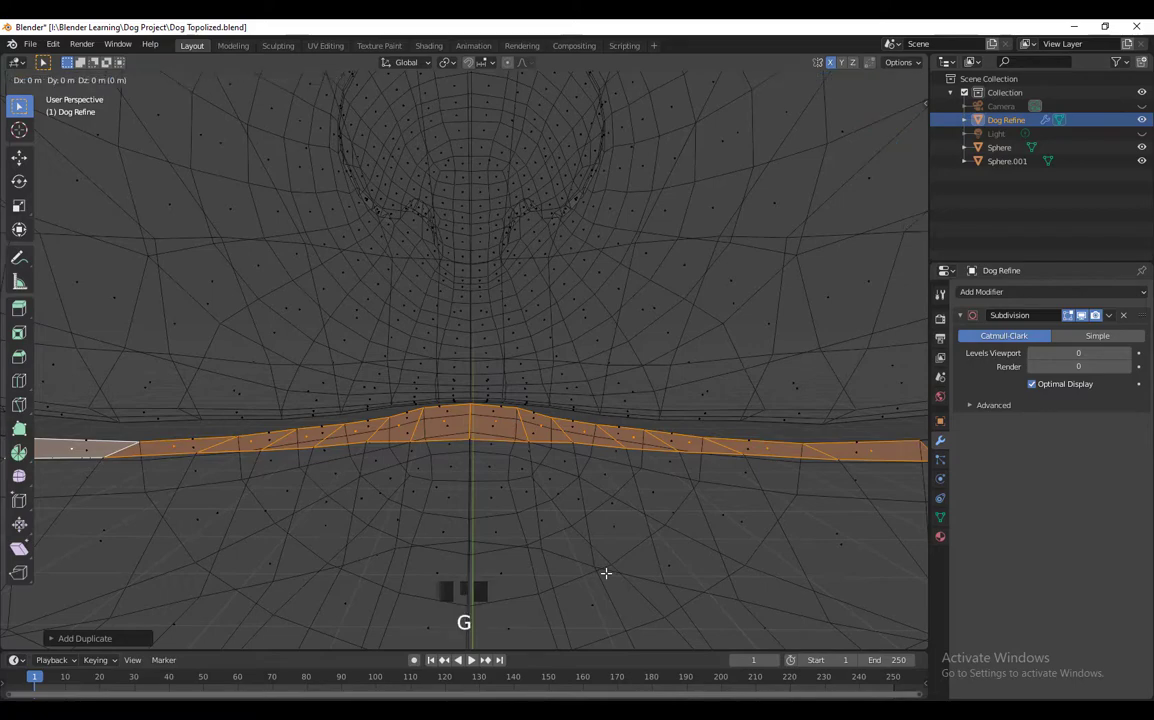
pyautogui.press('z')
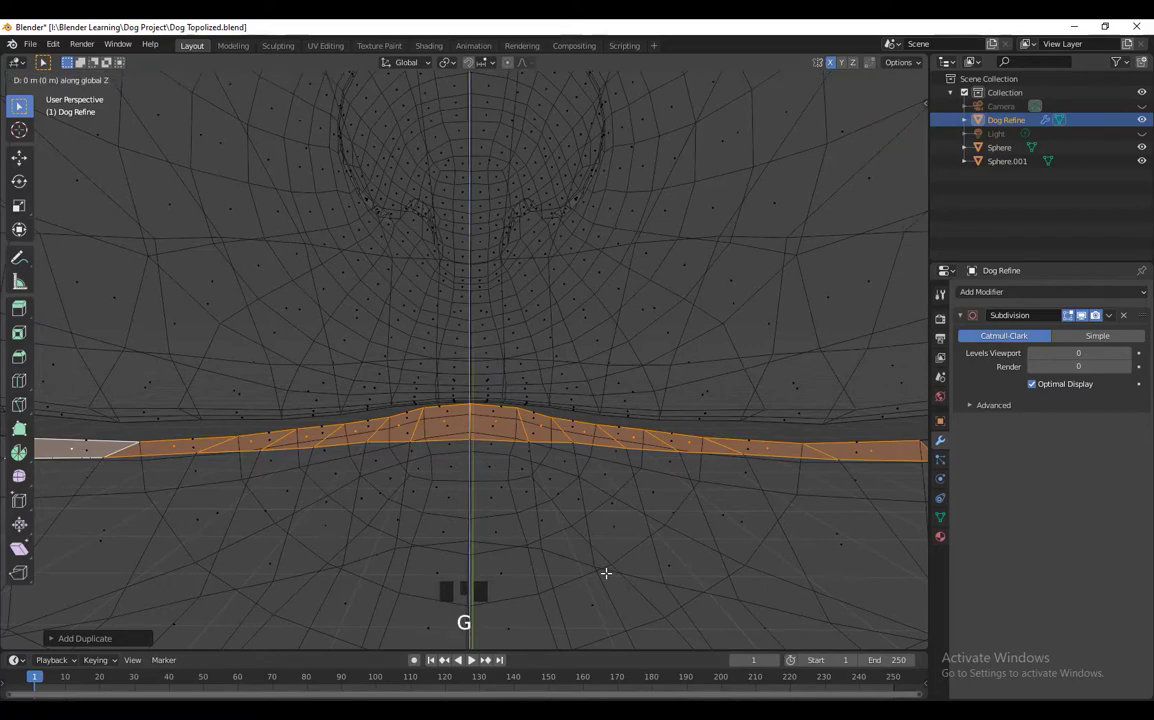
pyautogui.click(605, 570)
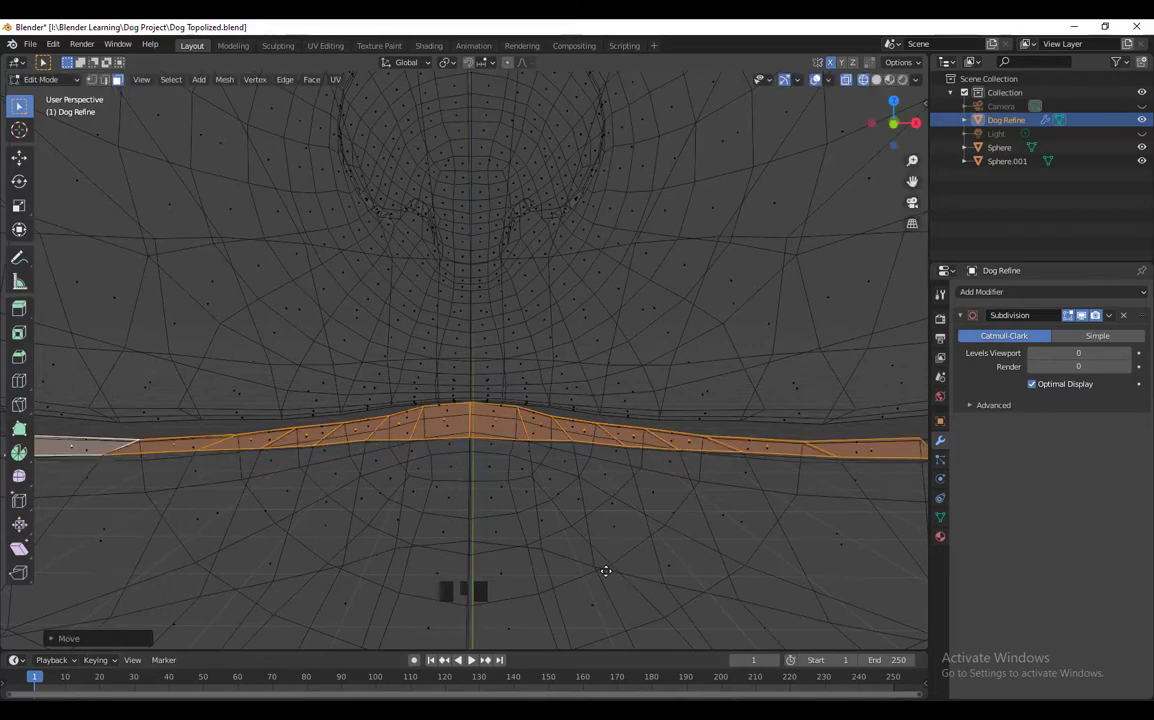
# - Return to solid shading and select the faces along the upper lip's inner edge from the centre towards one mouth corner
pyautogui.scroll(-4, 546, 562)
pyautogui.moveTo(443, 505); pyautogui.dragTo(734, 474, button='middle')
pyautogui.scroll(2, 585, 502)
pyautogui.scroll(2, 641, 510)
pyautogui.moveTo(641, 510)
pyautogui.keyDown('shift'); pyautogui.mouseDown(button='middle')
pyautogui.moveTo(450, 549)
pyautogui.moveTo(474, 494)
pyautogui.moveTo(559, 481)
pyautogui.moveTo(619, 527)
pyautogui.moveTo(626, 556)
pyautogui.moveTo(510, 595)
pyautogui.moveTo(490, 560)
pyautogui.moveTo(605, 579)
pyautogui.mouseUp(button='middle'); pyautogui.keyUp('shift')
pyautogui.hotkey('shift', 'z')
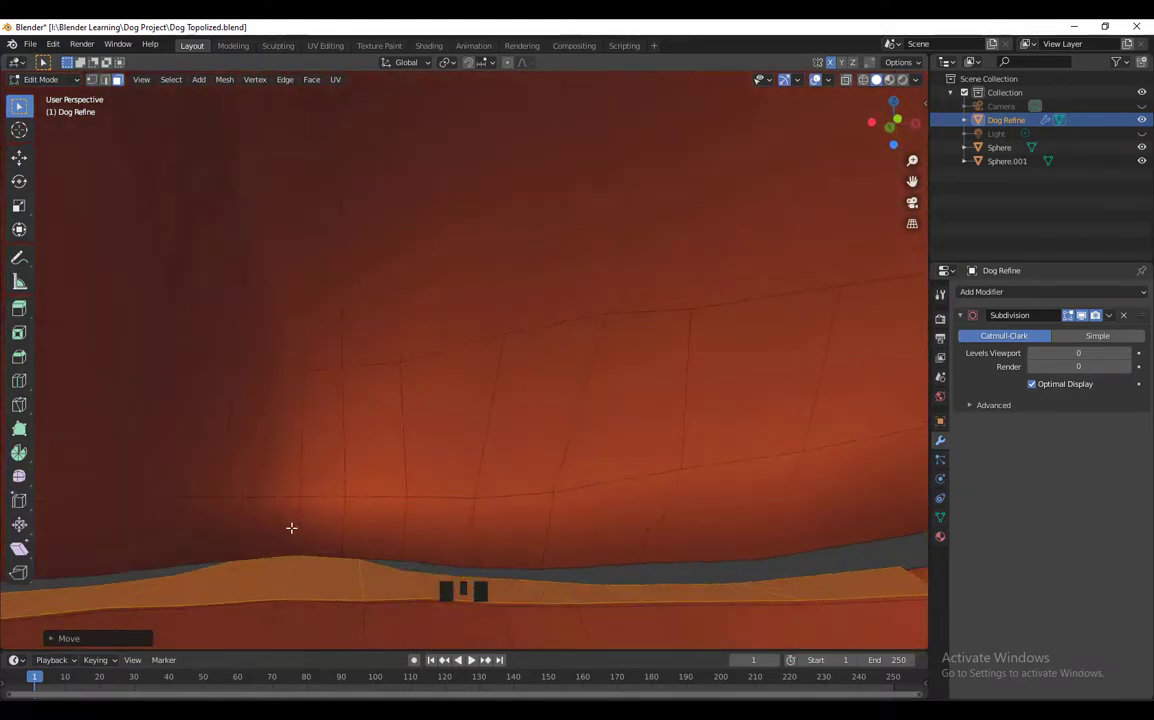
pyautogui.keyDown('shift'); pyautogui.moveTo(433, 539); pyautogui.dragTo(369, 529, button='middle'); pyautogui.keyUp('shift')
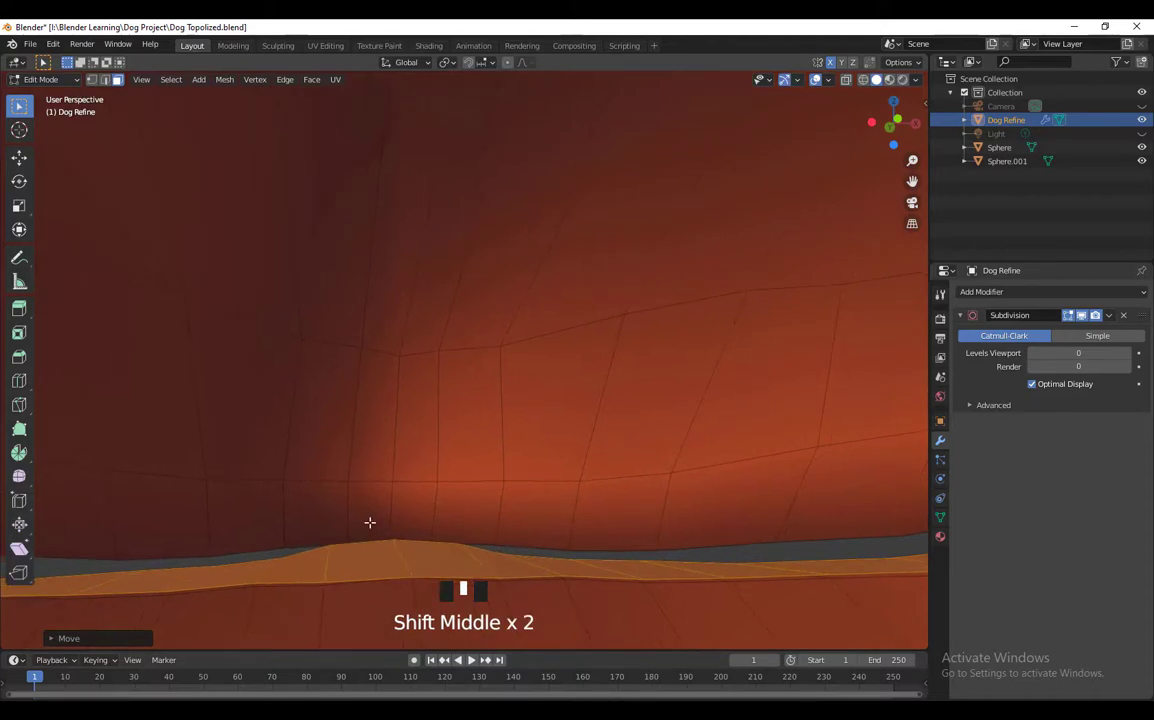
pyautogui.click(427, 518)
pyautogui.keyDown('shift'); pyautogui.click(487, 520); pyautogui.keyUp('shift')
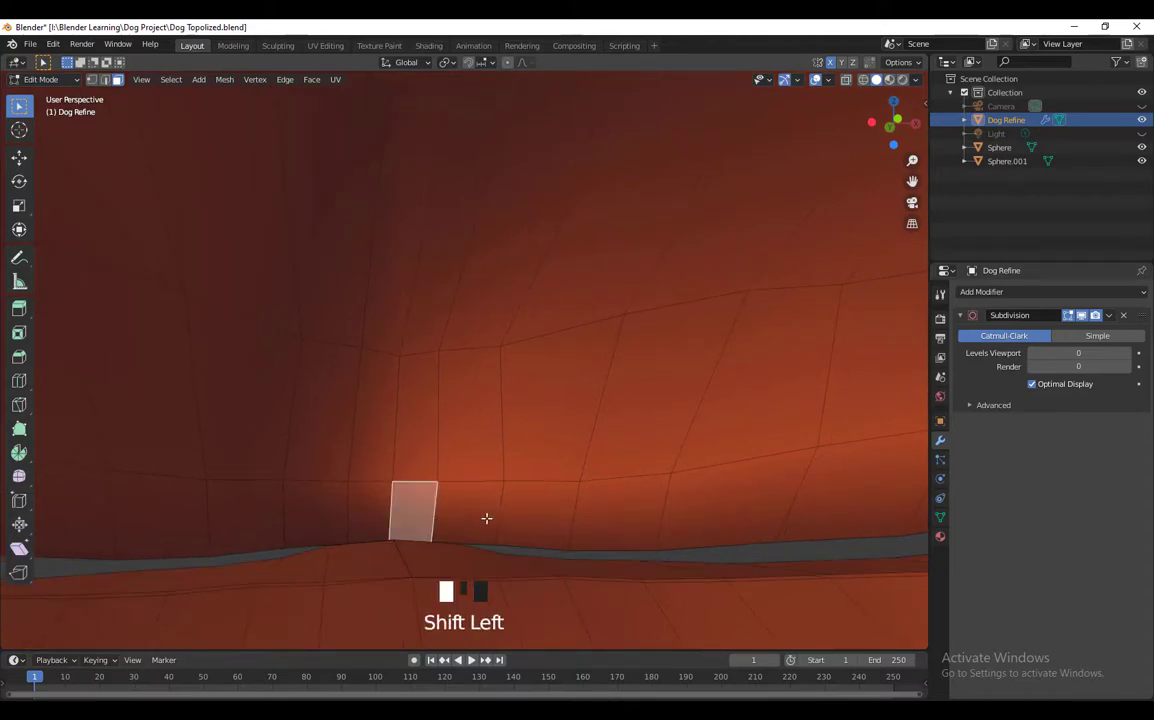
pyautogui.keyDown('shift'); pyautogui.click(546, 507); pyautogui.keyUp('shift')
pyautogui.keyDown('shift'); pyautogui.click(800, 502); pyautogui.keyUp('shift')
pyautogui.keyDown('shift'); pyautogui.click(860, 498); pyautogui.keyUp('shift')
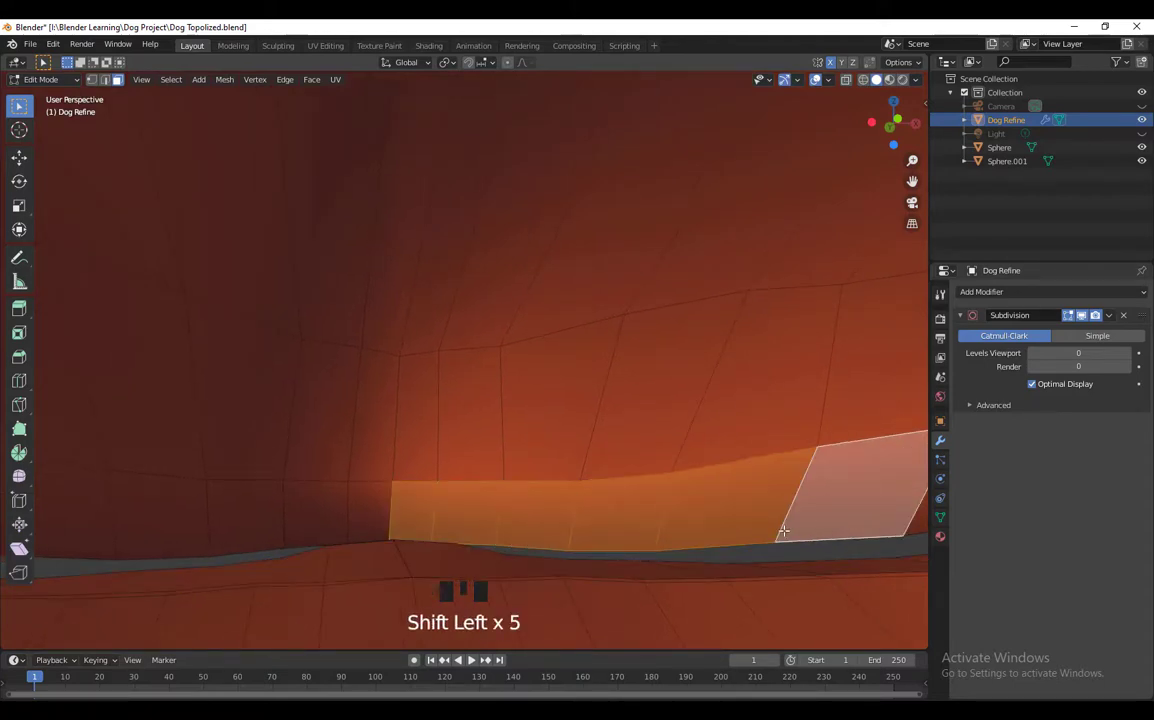
# - Add the faces along the other half of the upper lip's inner edge to the selection
pyautogui.scroll(-2, 742, 543)
pyautogui.moveTo(742, 543); pyautogui.dragTo(592, 536, button='middle')
pyautogui.keyDown('shift'); pyautogui.click(794, 462); pyautogui.keyUp('shift')
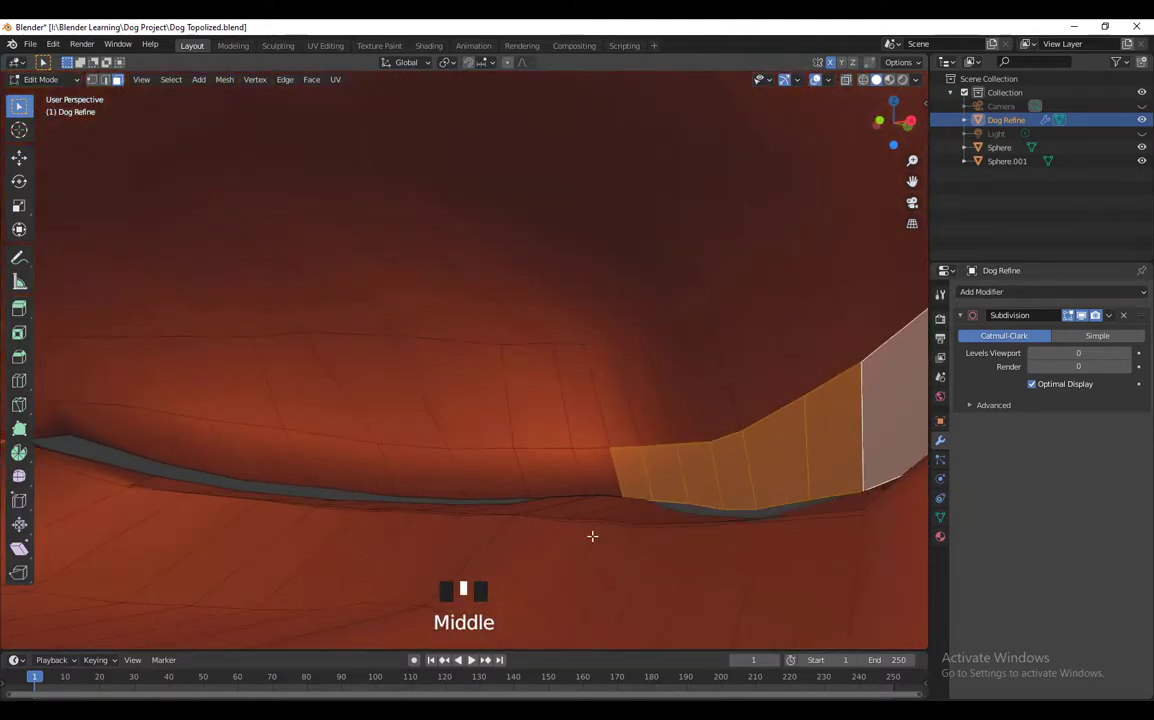
pyautogui.keyDown('shift'); pyautogui.click(595, 477); pyautogui.keyUp('shift')
pyautogui.keyDown('shift'); pyautogui.click(545, 472); pyautogui.keyUp('shift')
pyautogui.keyDown('shift'); pyautogui.click(490, 471); pyautogui.keyUp('shift')
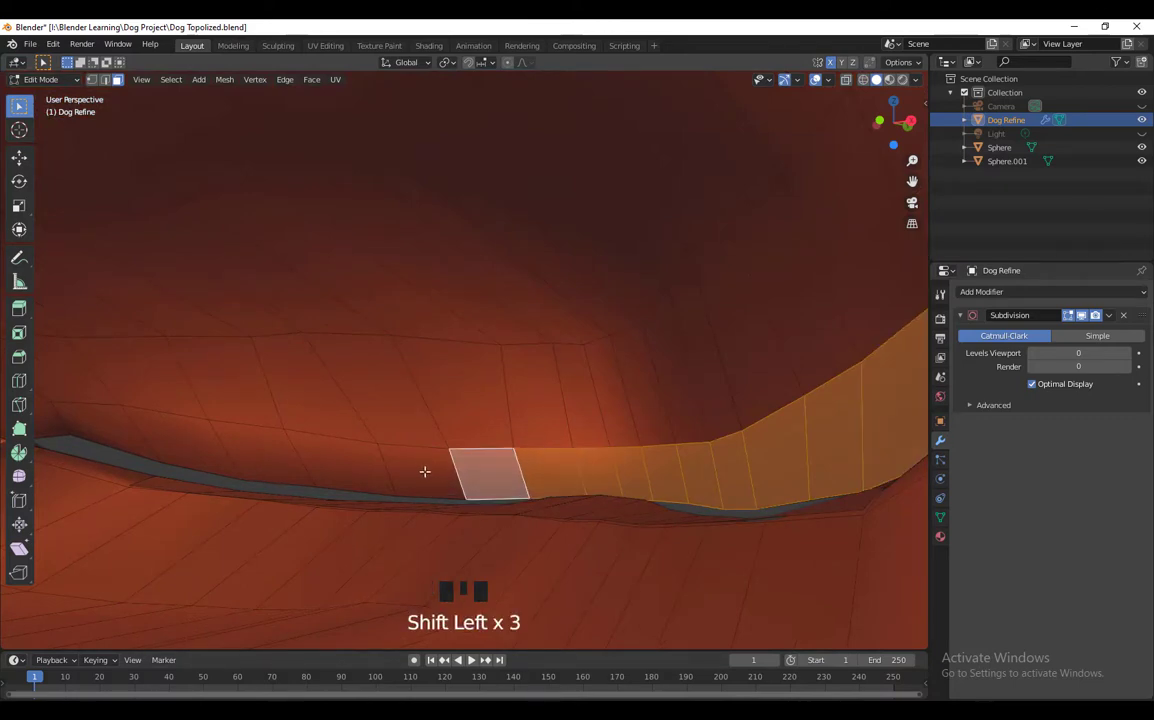
pyautogui.keyDown('shift'); pyautogui.click(425, 471); pyautogui.keyUp('shift')
pyautogui.keyDown('shift'); pyautogui.click(405, 470); pyautogui.keyUp('shift')
pyautogui.keyDown('shift'); pyautogui.click(290, 467); pyautogui.keyUp('shift')
# - Duplicate the selected upper lip strip and lower the copy about 0.0015 m along the global Z axis
pyautogui.scroll(-3, 392, 500)
pyautogui.moveTo(392, 500); pyautogui.dragTo(651, 499, button='middle')
pyautogui.scroll(2, 647, 502)
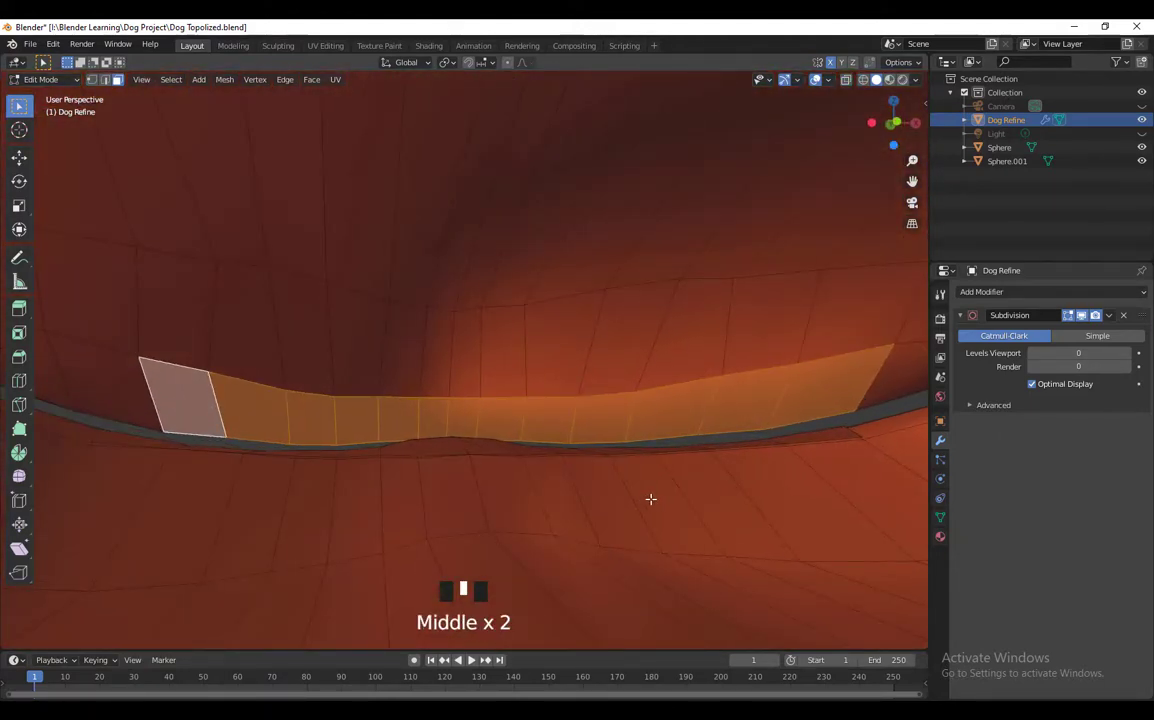
pyautogui.hotkey('shift', 'd')
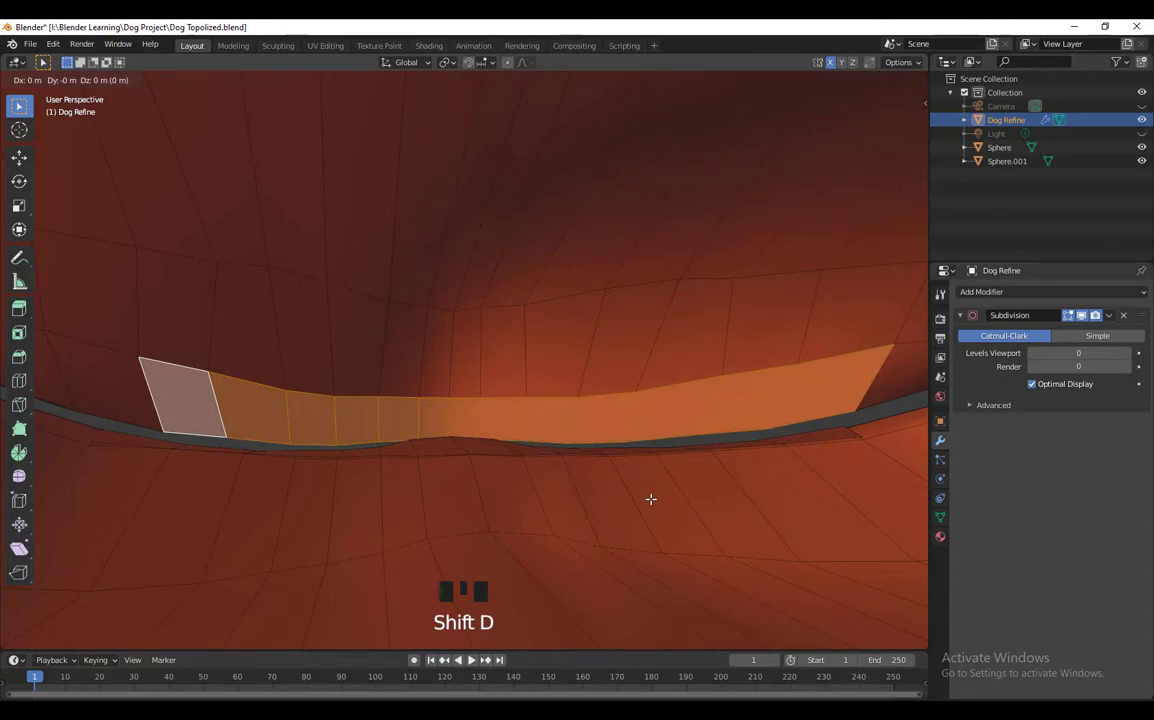
pyautogui.press('z')
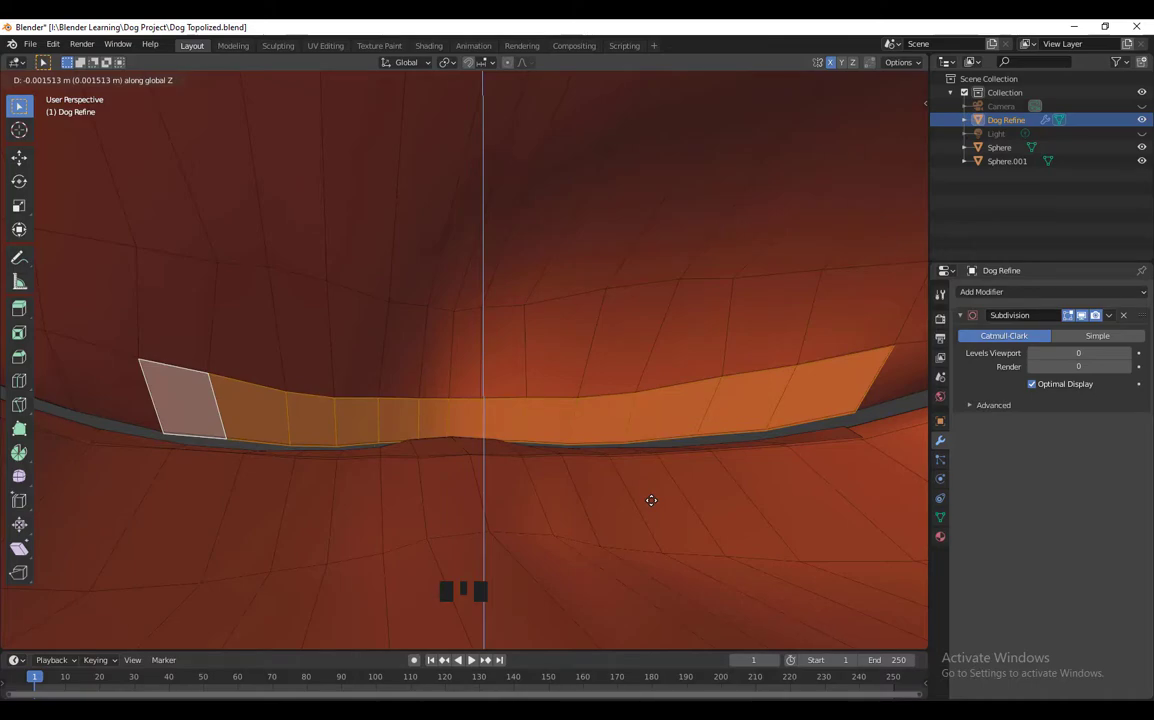
pyautogui.click(651, 500)
# - Examine the duplicated upper lip strip from the side, from below and from inside the mouth
pyautogui.scroll(-2, 541, 497)
pyautogui.moveTo(541, 497); pyautogui.dragTo(685, 489, button='middle')
pyautogui.scroll(2, 518, 508)
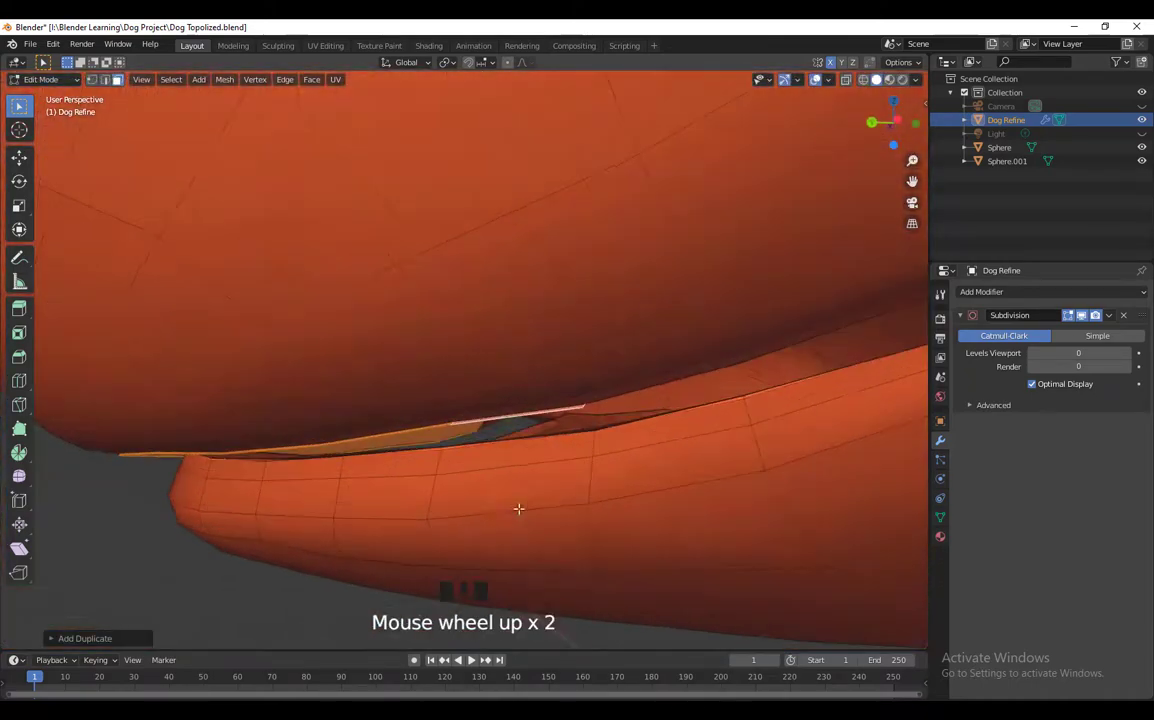
pyautogui.moveTo(518, 508); pyautogui.dragTo(499, 460, button='middle')
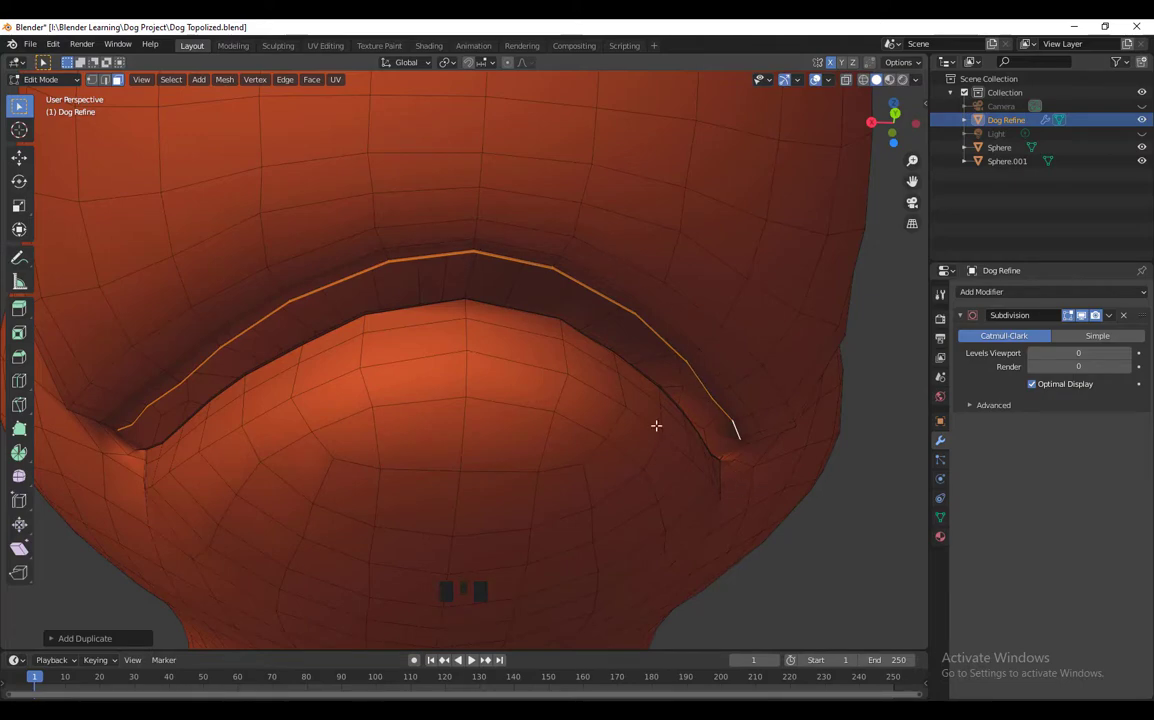
pyautogui.moveTo(656, 425); pyautogui.dragTo(150, 379, button='middle')
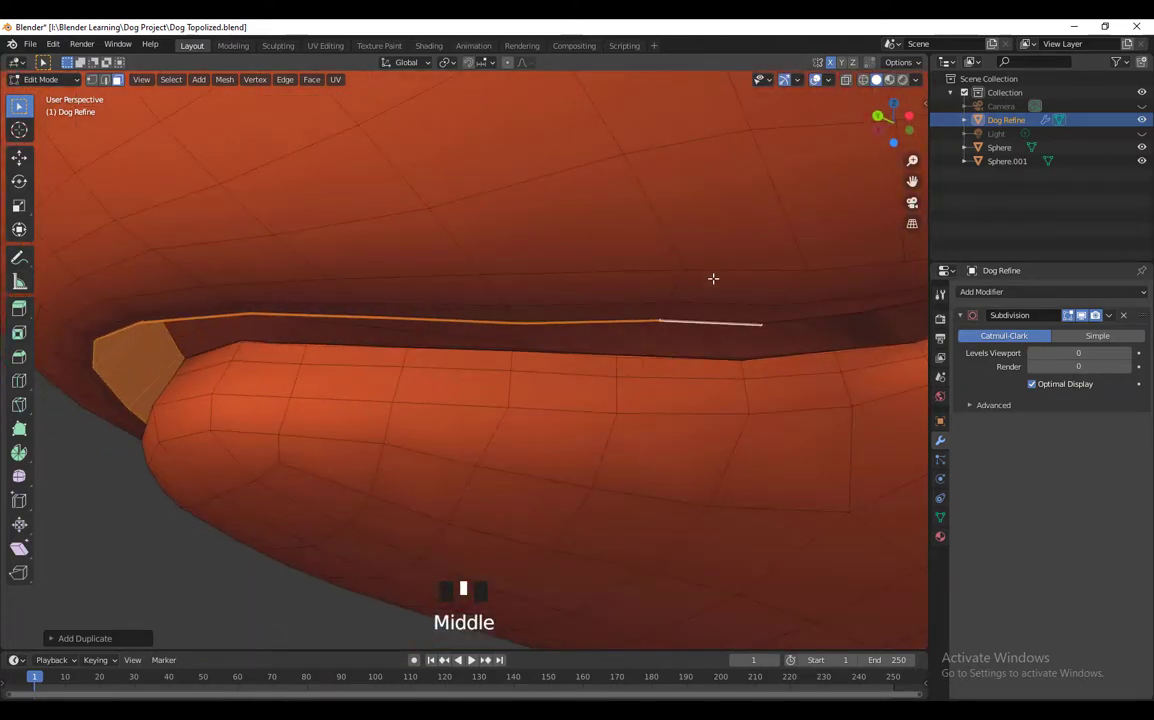
pyautogui.moveTo(514, 447); pyautogui.dragTo(285, 429, button='middle')
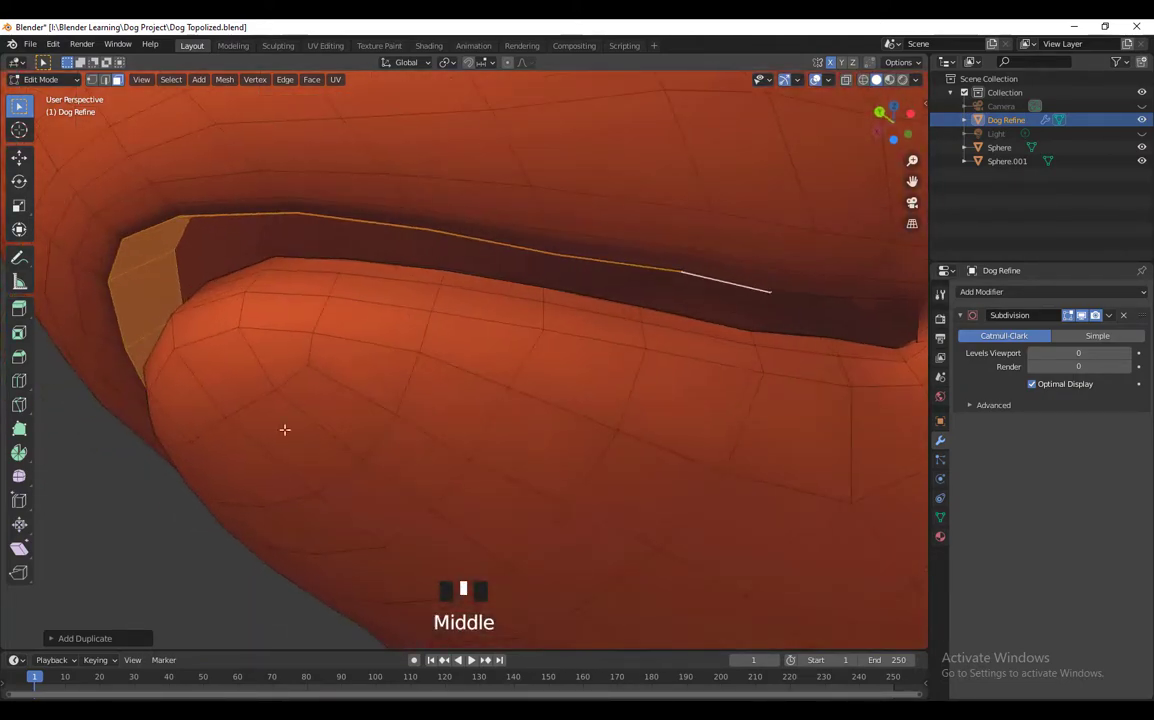
pyautogui.moveTo(254, 369); pyautogui.dragTo(412, 422, button='middle')
pyautogui.moveTo(433, 300); pyautogui.dragTo(303, 447, button='middle')
pyautogui.scroll(2, 438, 479)
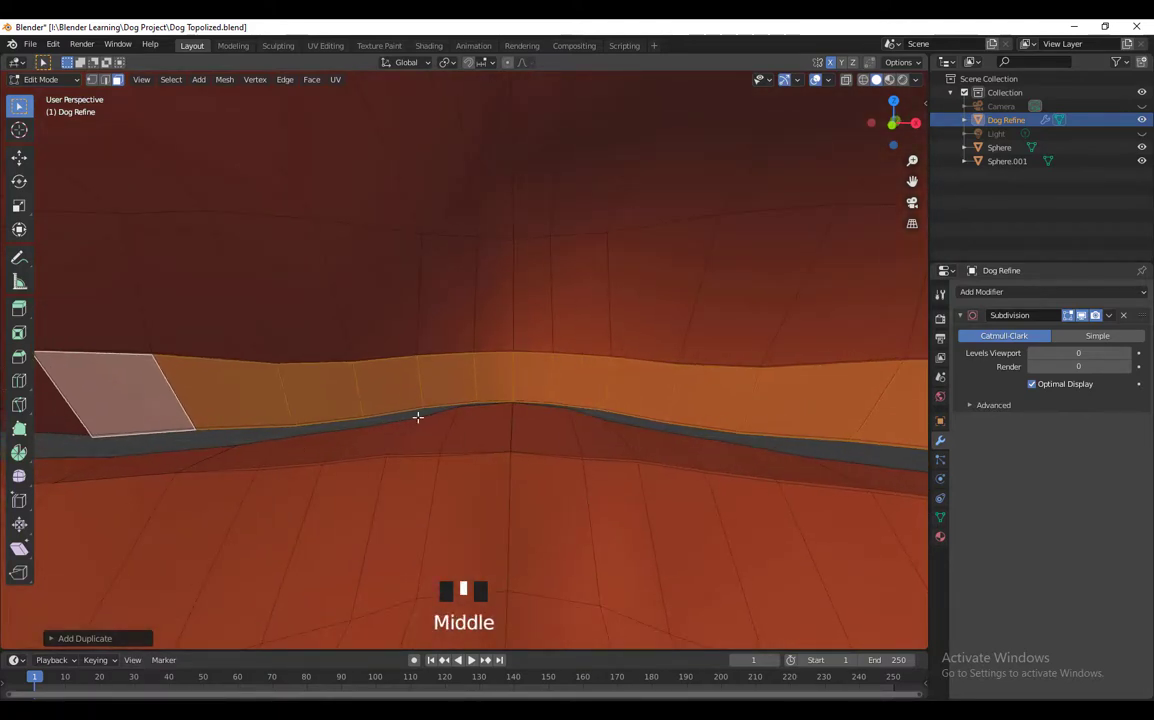
pyautogui.moveTo(549, 392); pyautogui.dragTo(328, 413, button='middle')
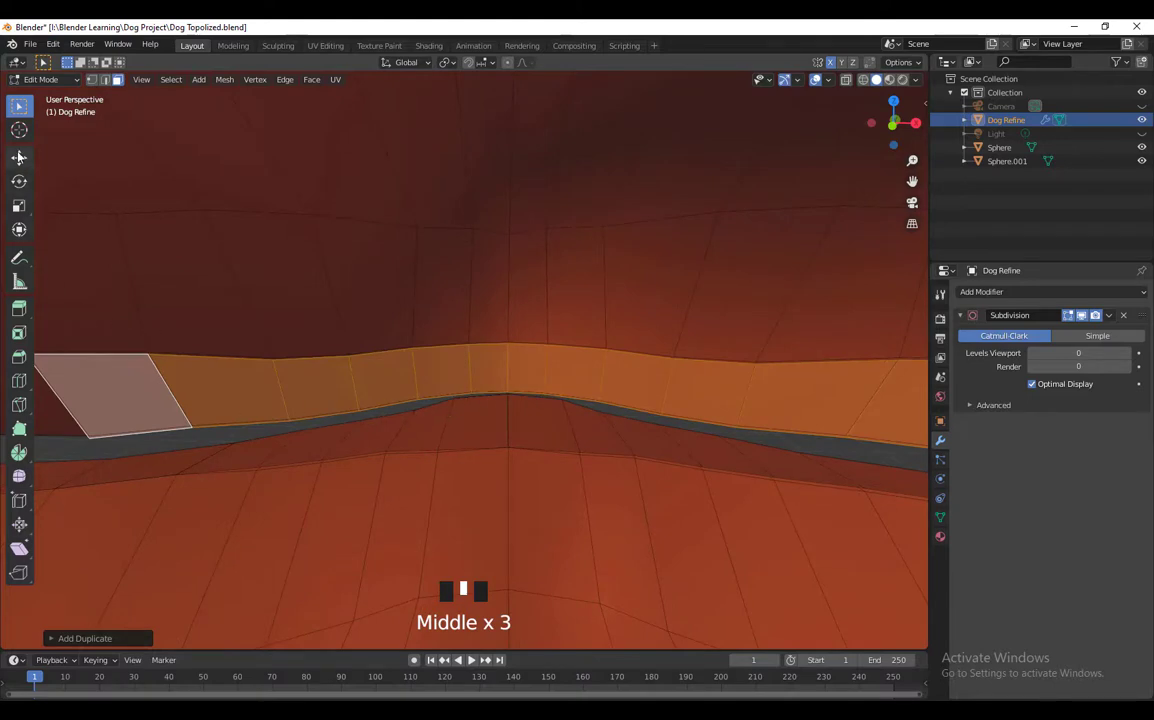
# - Activate the Move tool, try to select the lip strips separately in Object Mode, and return to Edit Mode
pyautogui.click(19, 157)
pyautogui.rightClick(349, 398)
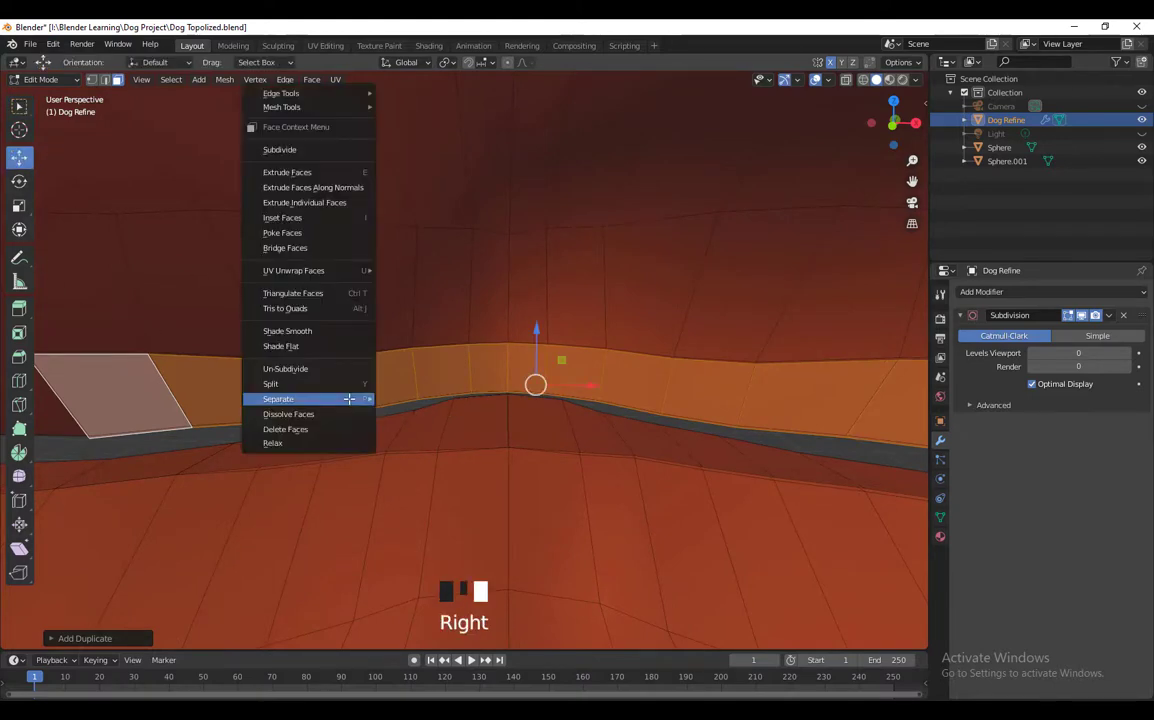
pyautogui.moveTo(495, 330); pyautogui.dragTo(505, 327, button='middle')
pyautogui.press('Tab')
pyautogui.click(472, 407)
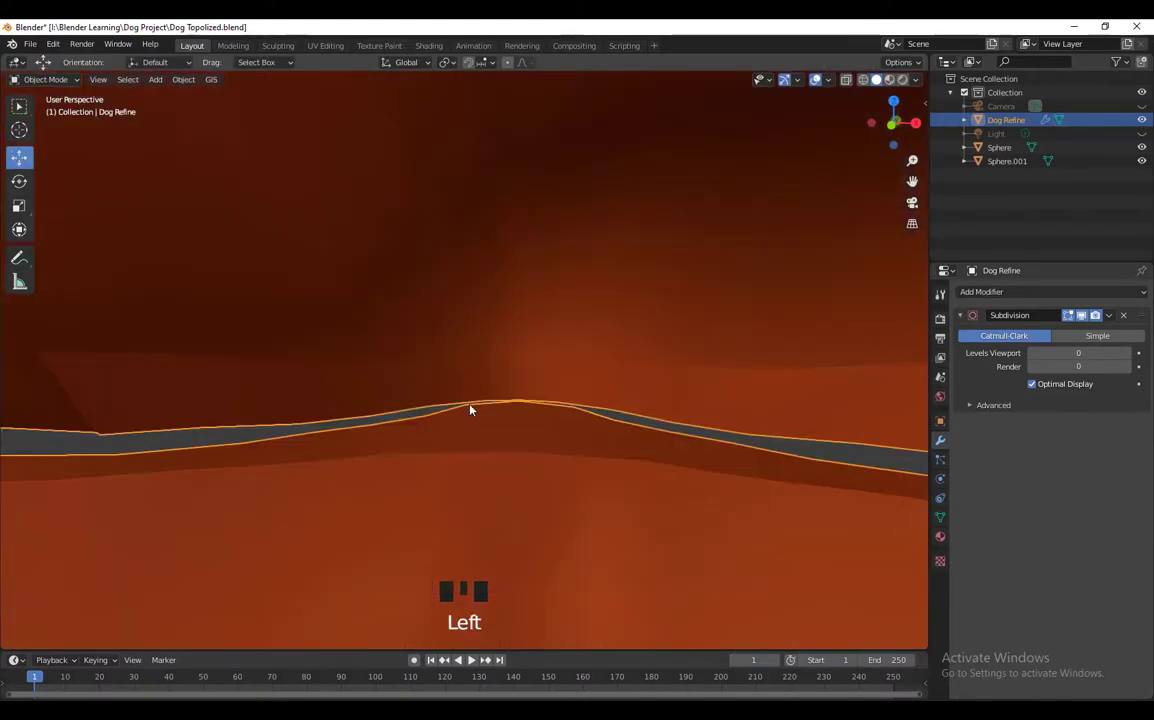
pyautogui.click(475, 371)
pyautogui.click(292, 460)
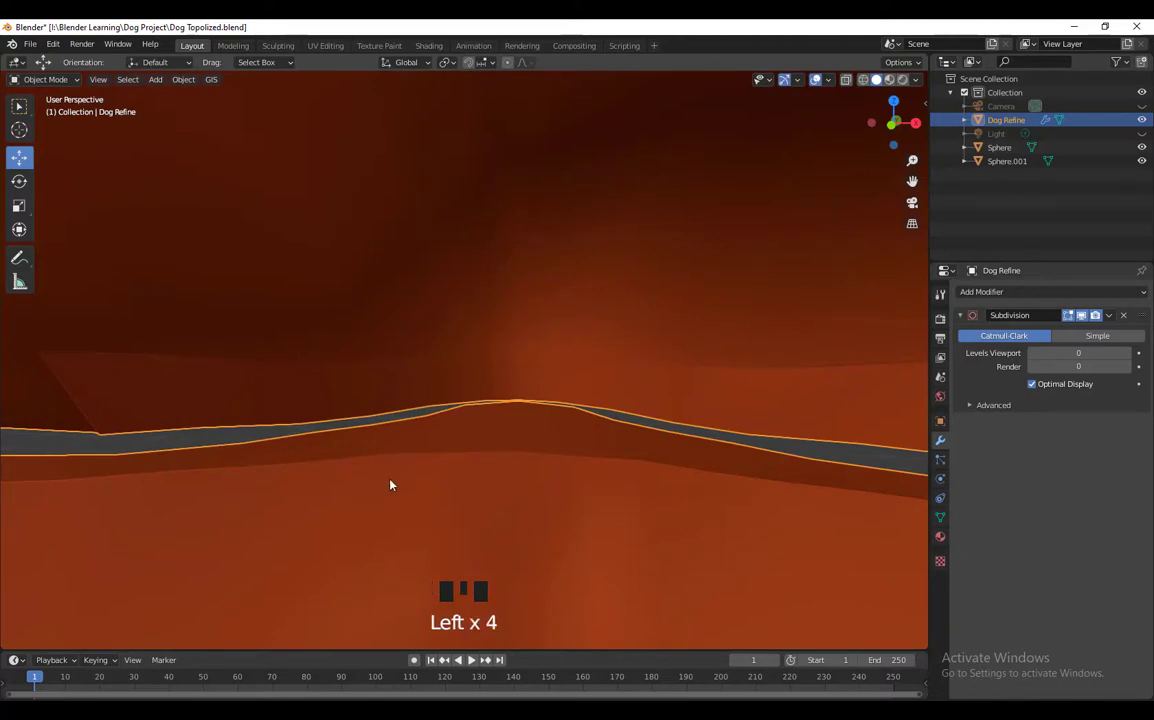
pyautogui.moveTo(389, 484); pyautogui.dragTo(737, 379, button='middle')
pyautogui.click(737, 379)
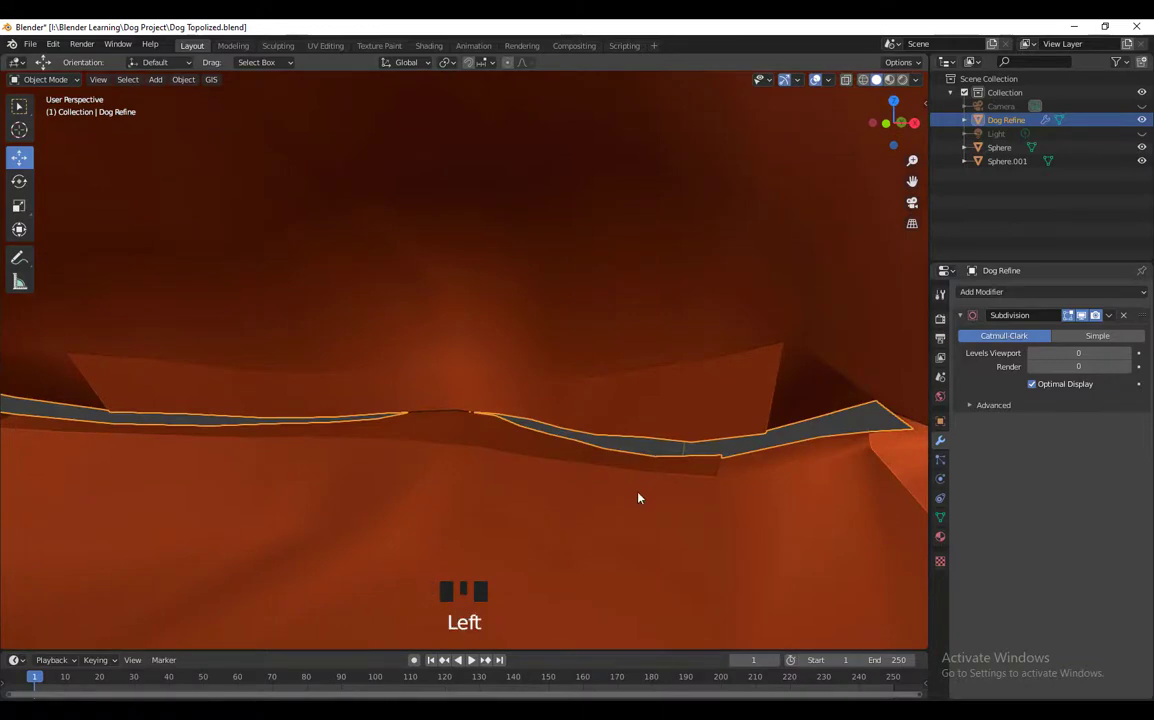
pyautogui.moveTo(639, 497); pyautogui.dragTo(670, 484, button='middle')
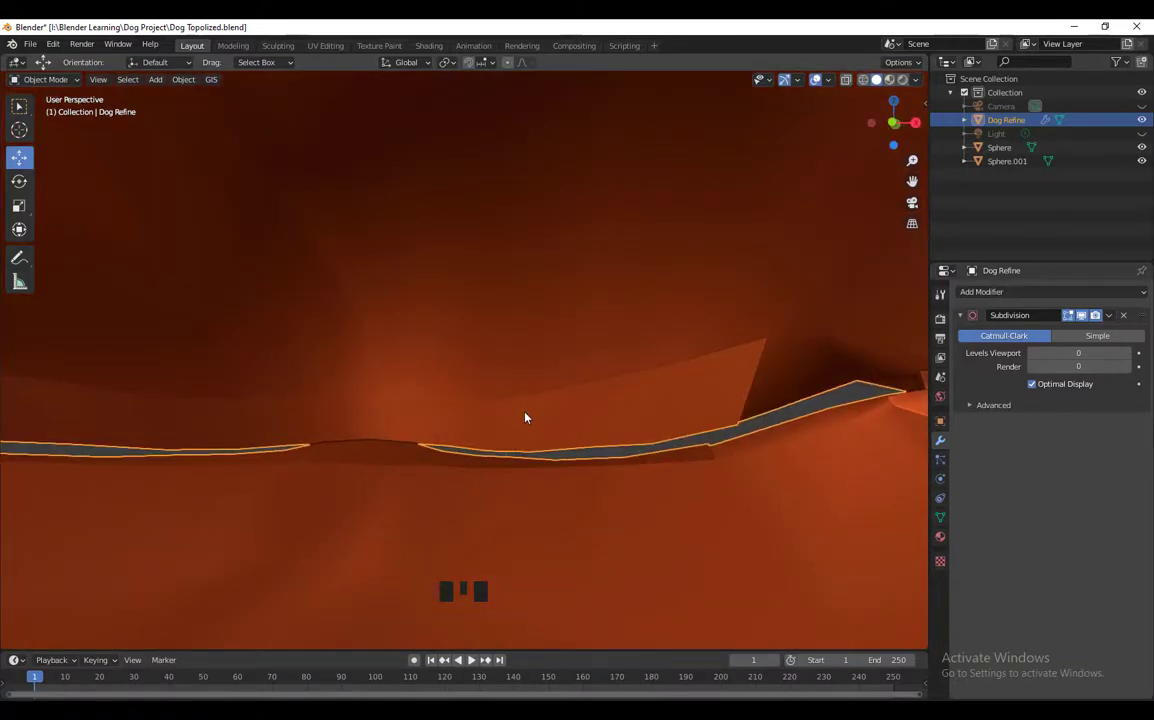
pyautogui.press('Tab')
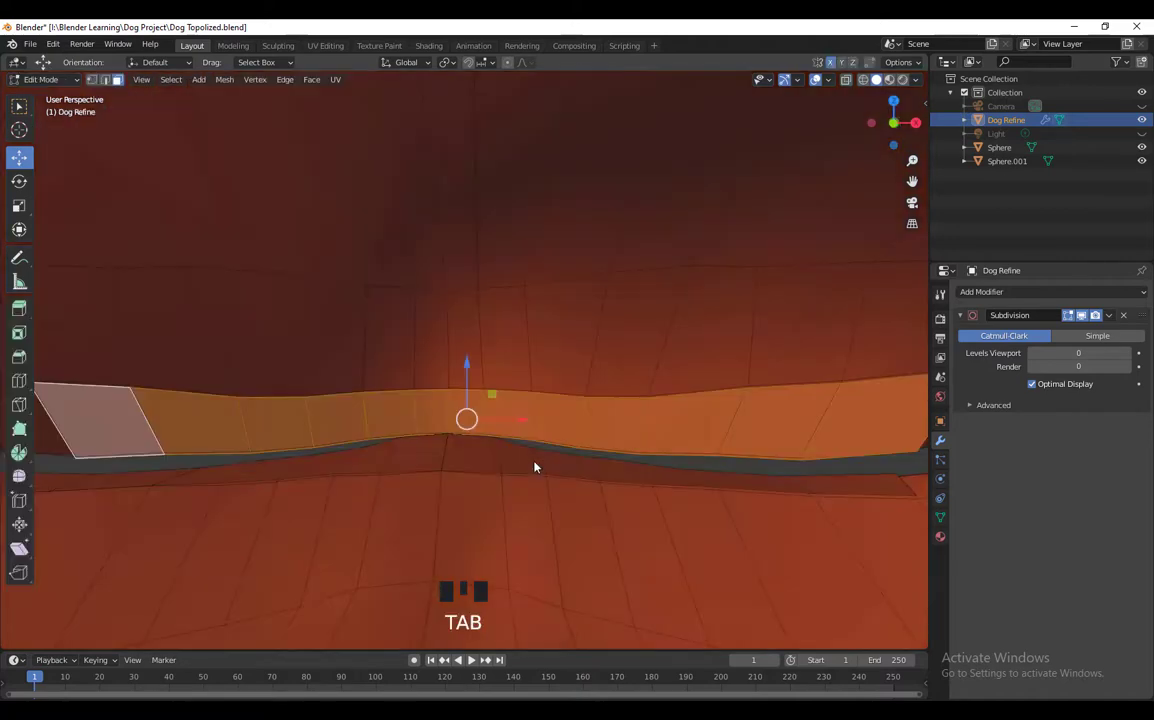
# - Try moving the copied upper lip strip downward along Z and undo the move
pyautogui.scroll(-1, 451, 465)
pyautogui.scroll(-1, 451, 465)
pyautogui.scroll(2, 482, 466)
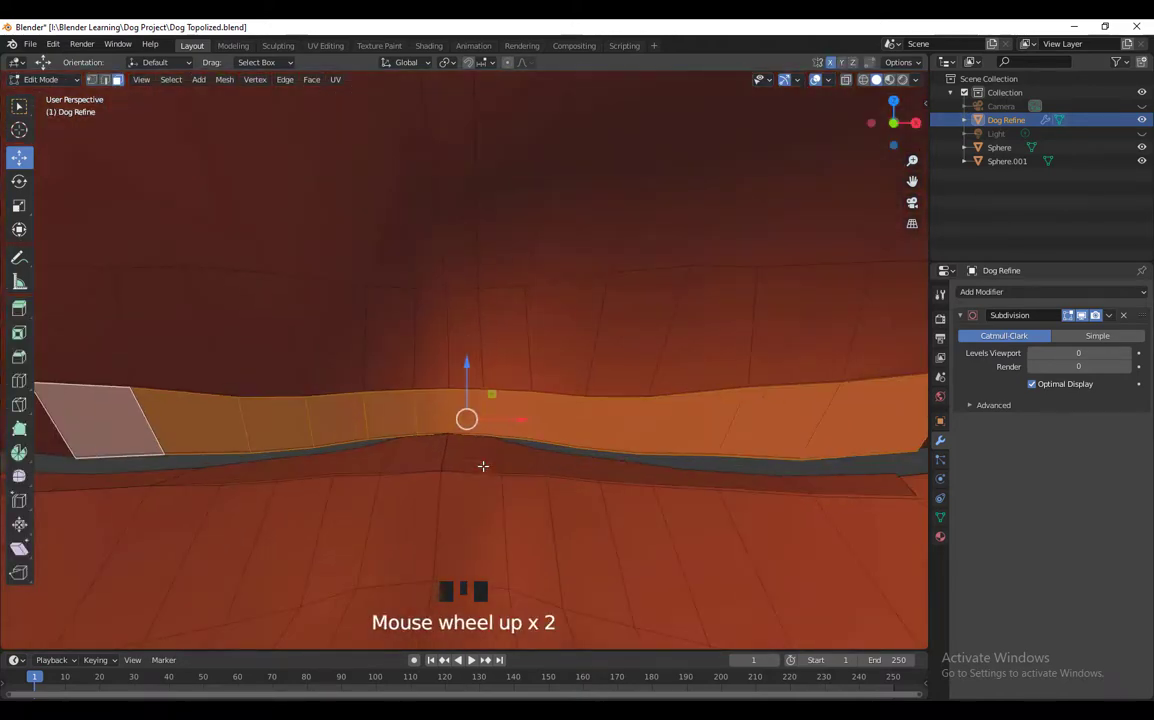
pyautogui.keyDown('shift'); pyautogui.moveTo(482, 466); pyautogui.dragTo(453, 464, button='middle'); pyautogui.keyUp('shift')
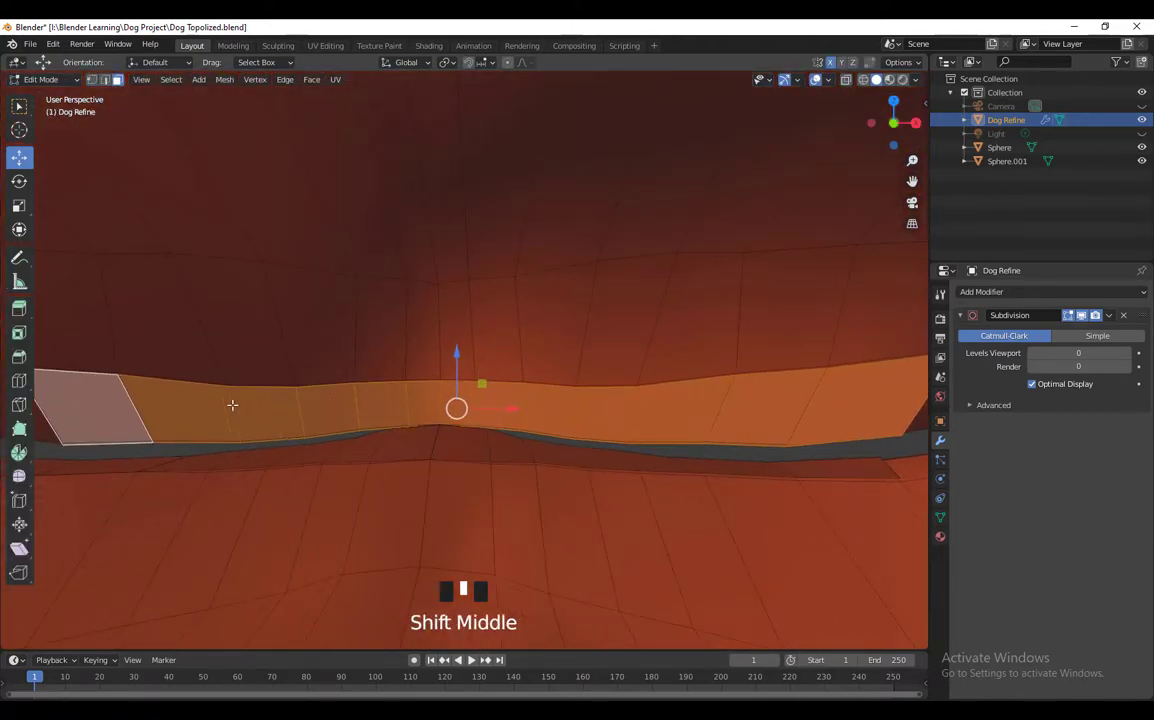
pyautogui.moveTo(463, 363); pyautogui.dragTo(458, 420)
pyautogui.hotkey('ctrl', 'z')
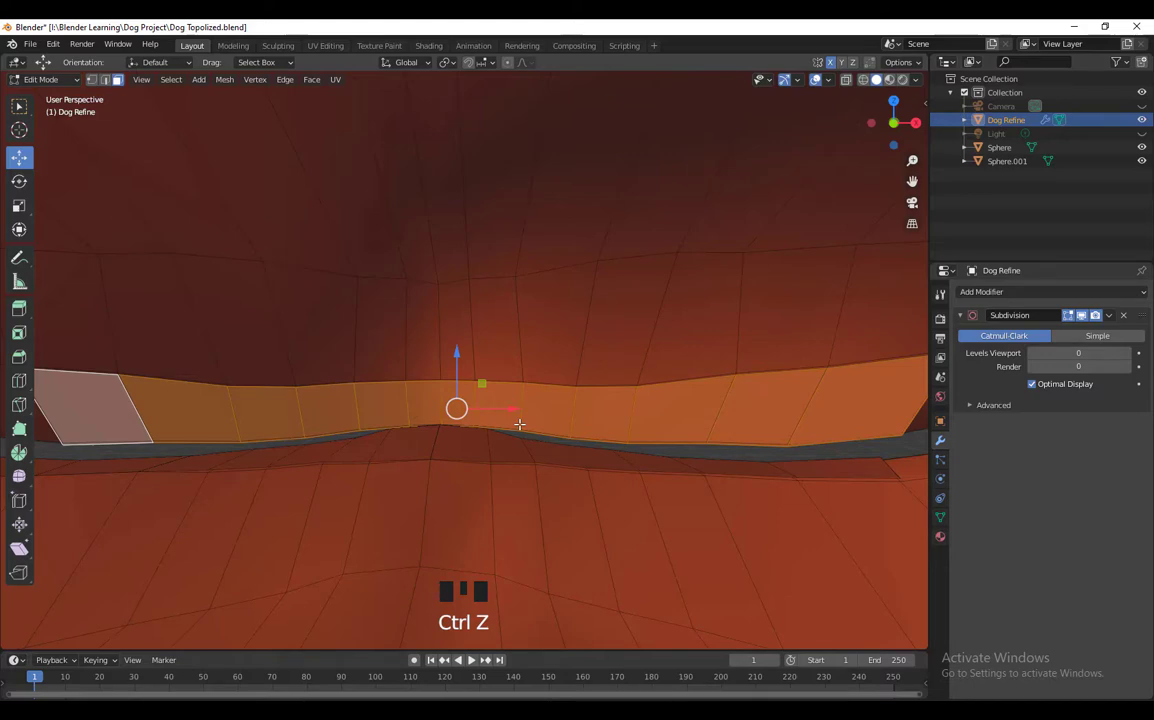
# - Separate the selected upper lip strip into its own object
pyautogui.rightClick(575, 417)
pyautogui.moveTo(577, 419)
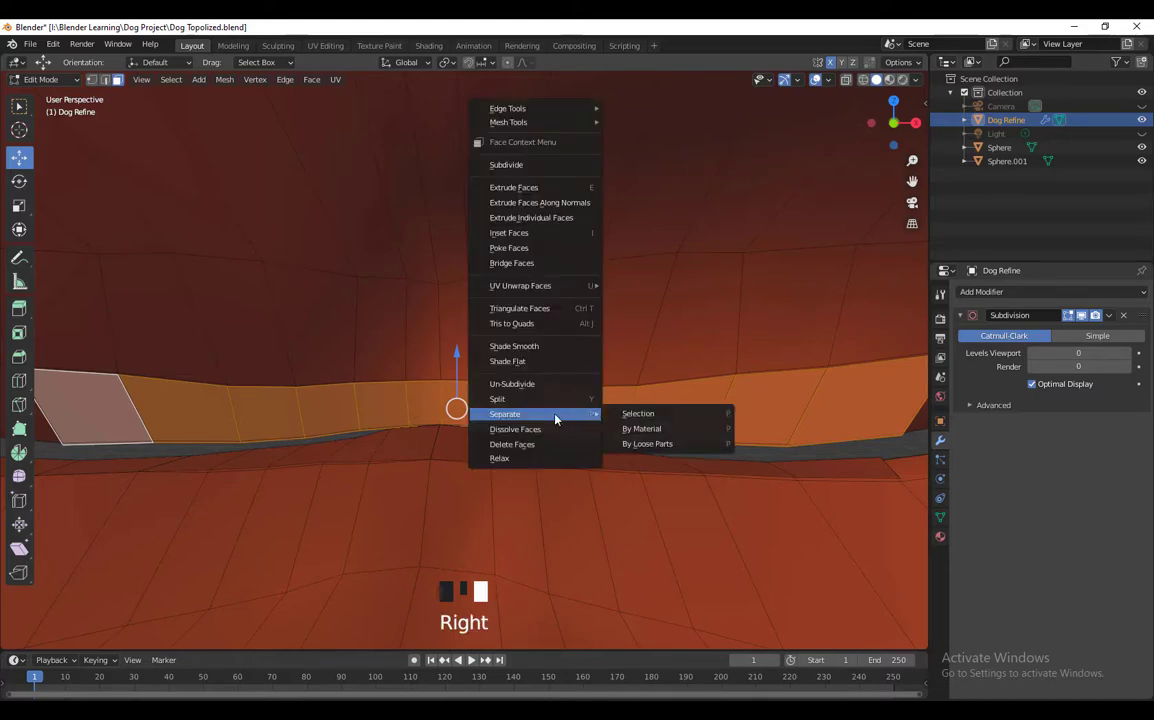
pyautogui.click(698, 418)
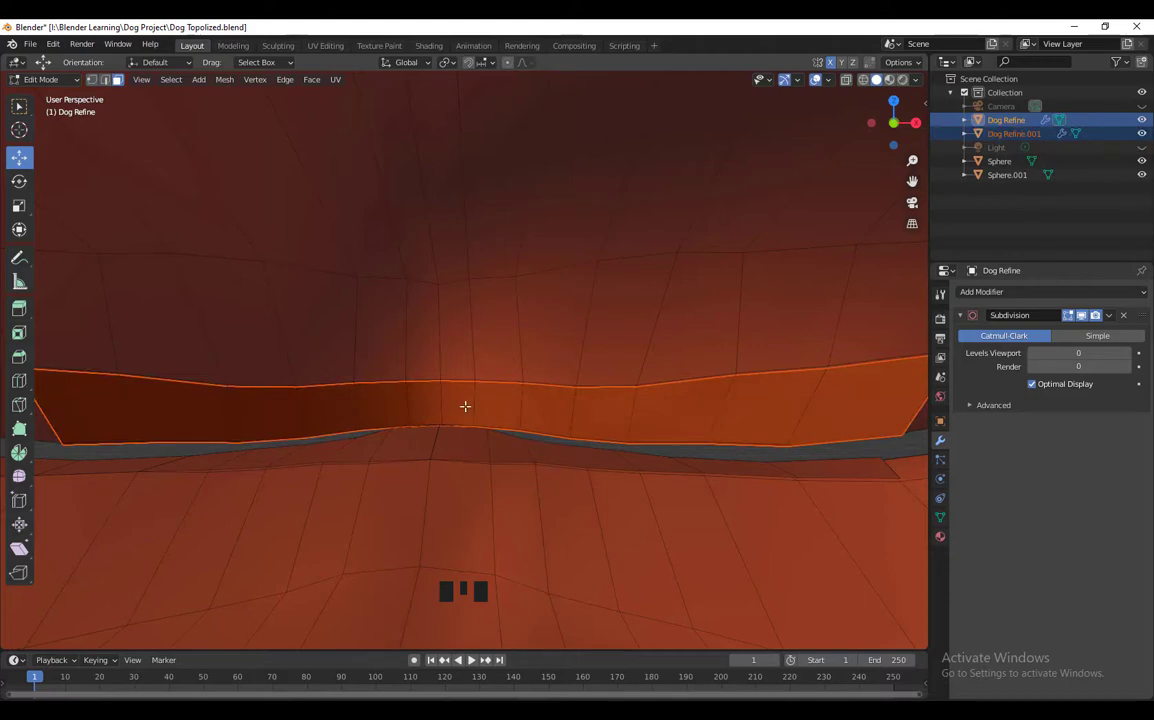
# - Rename the separated strip object as Upper Gum
pyautogui.click(1008, 121)
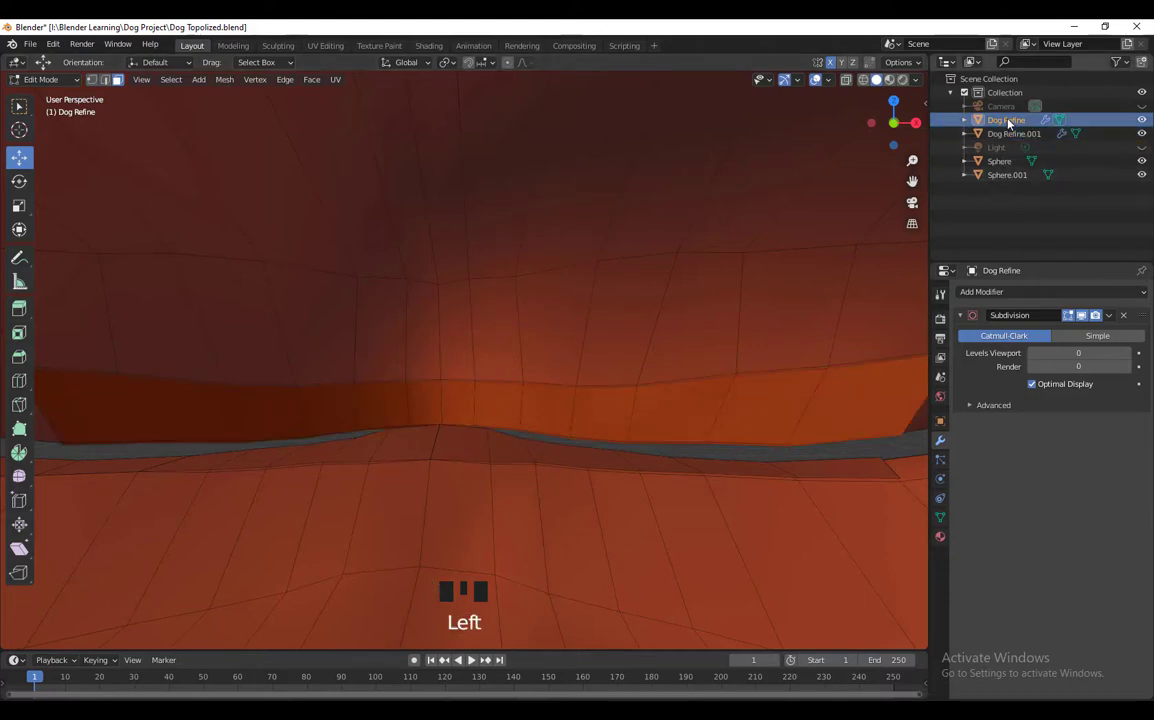
pyautogui.click(1011, 135)
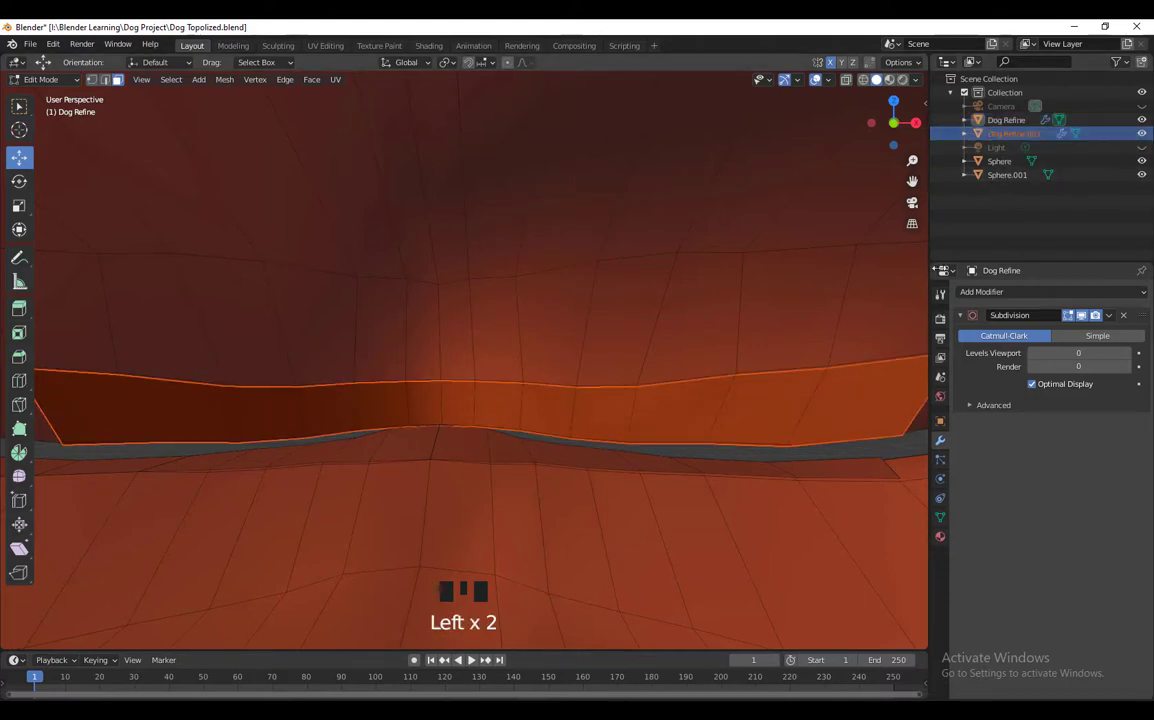
pyautogui.click(1010, 135)
pyautogui.doubleClick(1010, 135)
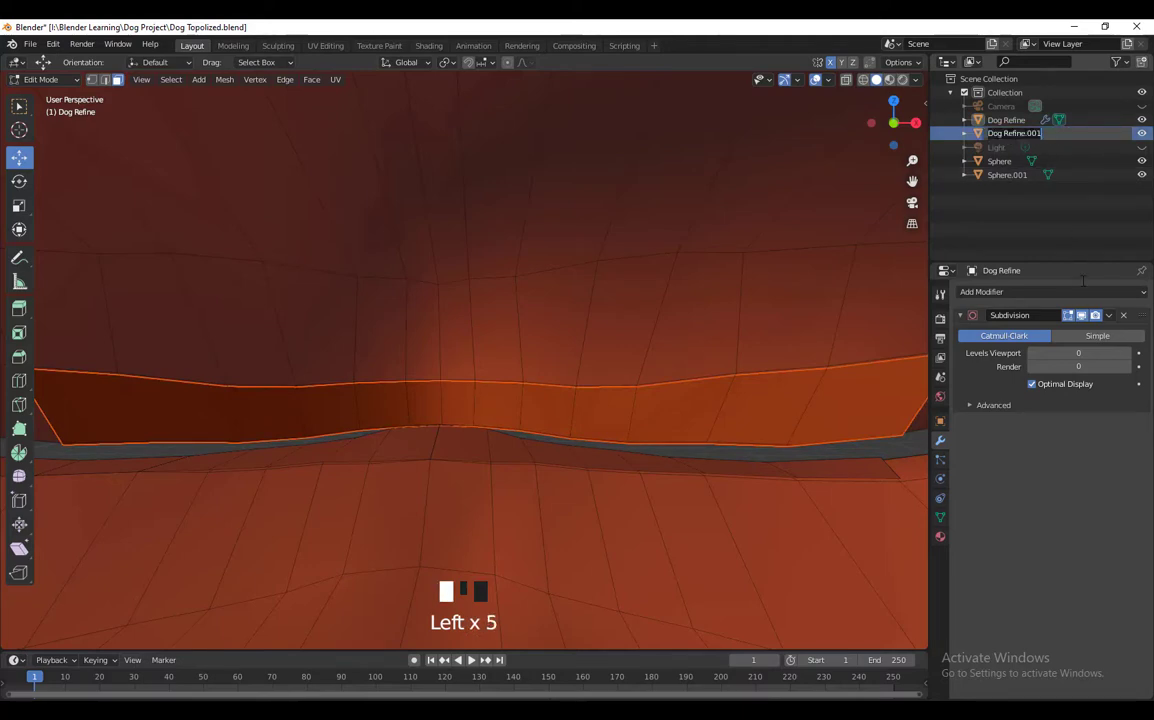
pyautogui.write('Upper Gum')
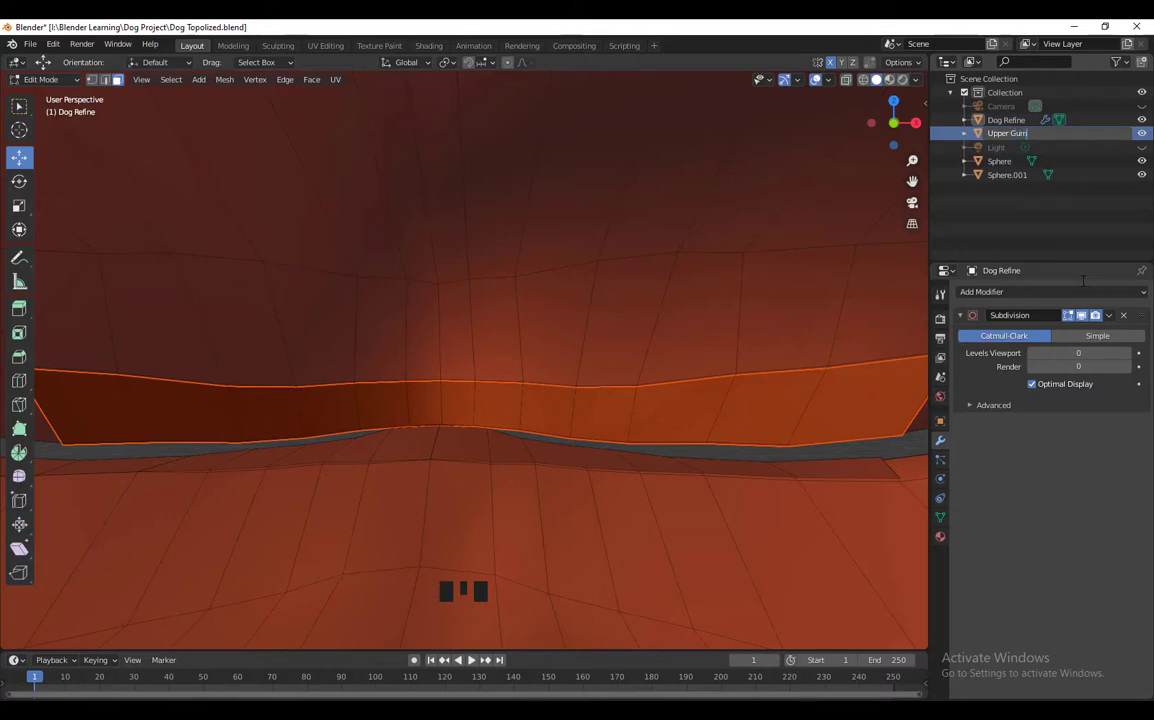
pyautogui.press('Return')
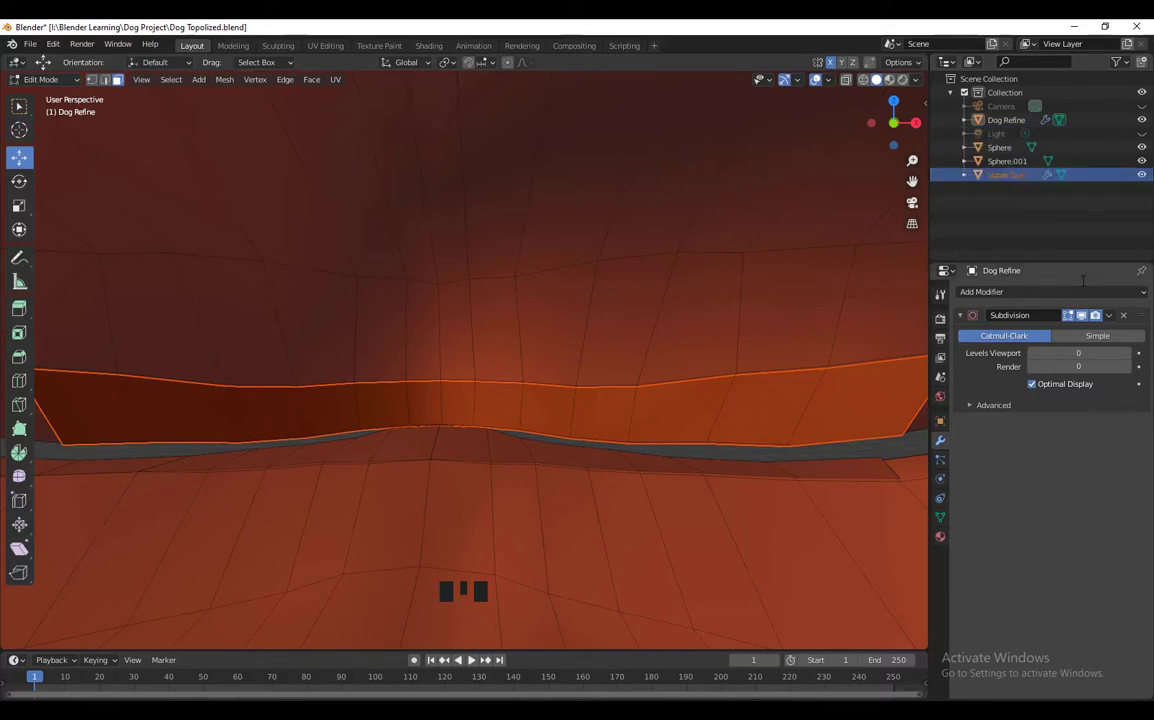
# - Select the lower lip's inner face strip, duplicate it, and separate the copy into its own object
pyautogui.click(519, 459)
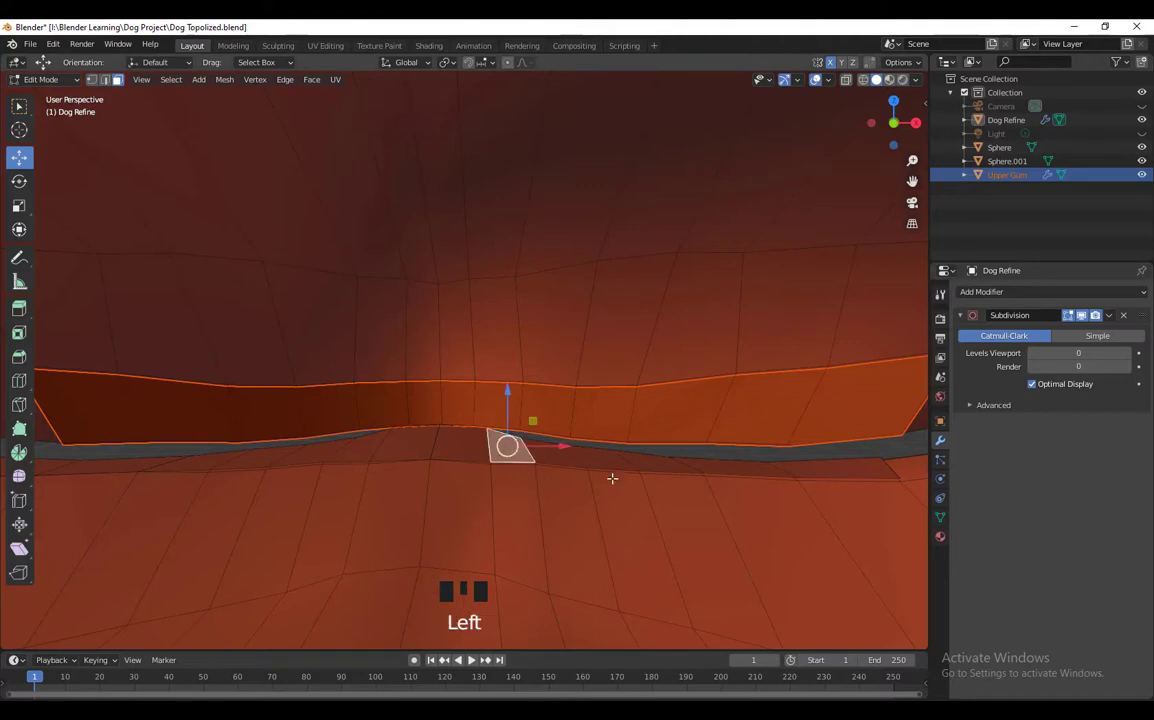
pyautogui.click(855, 474)
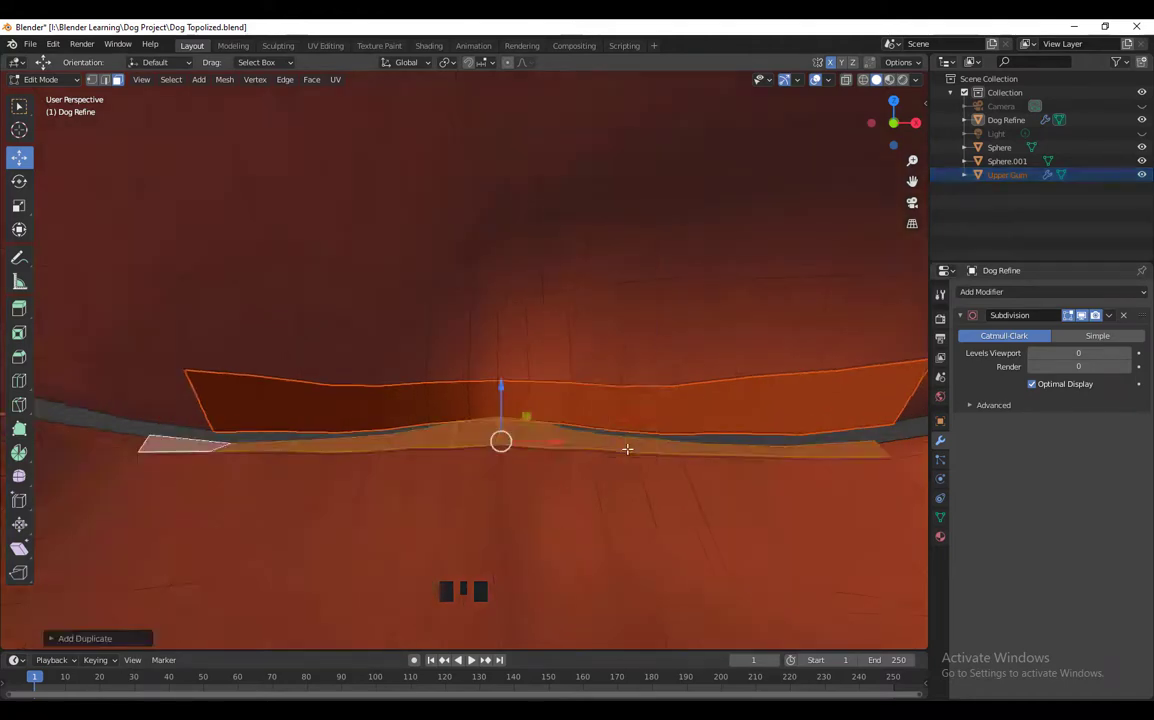
pyautogui.rightClick(627, 449)
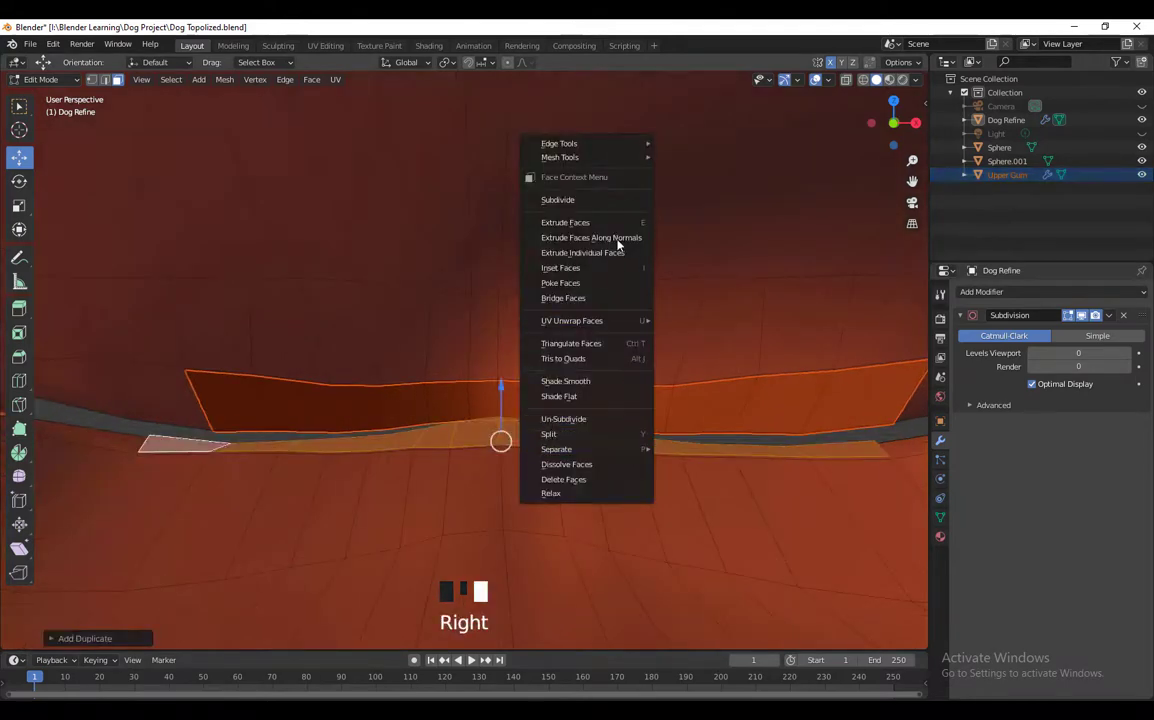
pyautogui.moveTo(596, 450)
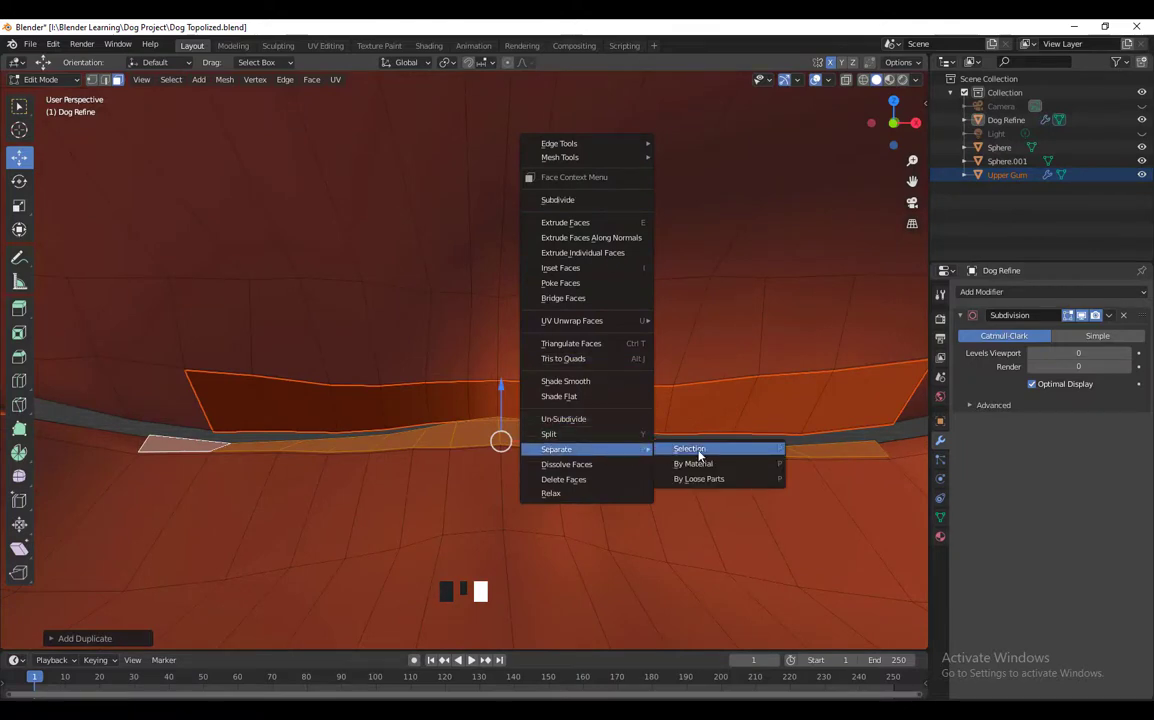
pyautogui.click(698, 453)
pyautogui.moveTo(688, 461); pyautogui.dragTo(489, 412, button='middle')
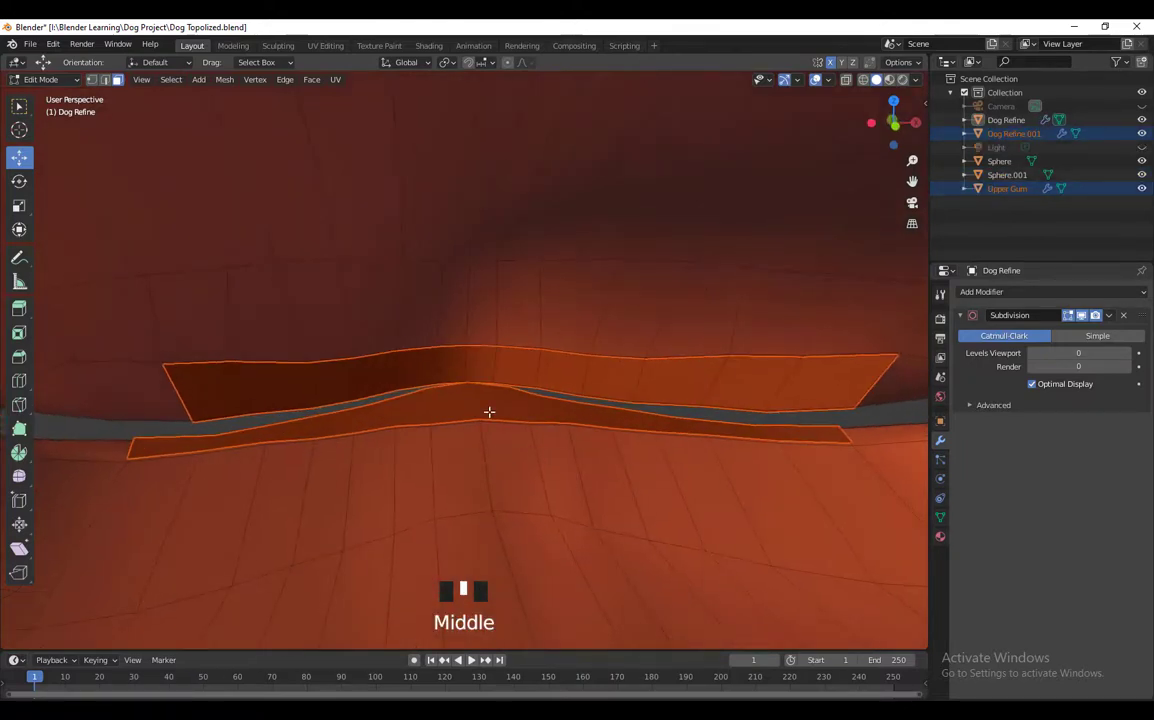
# - Rename the separated lower strip object as Lower Gum
pyautogui.click(536, 430)
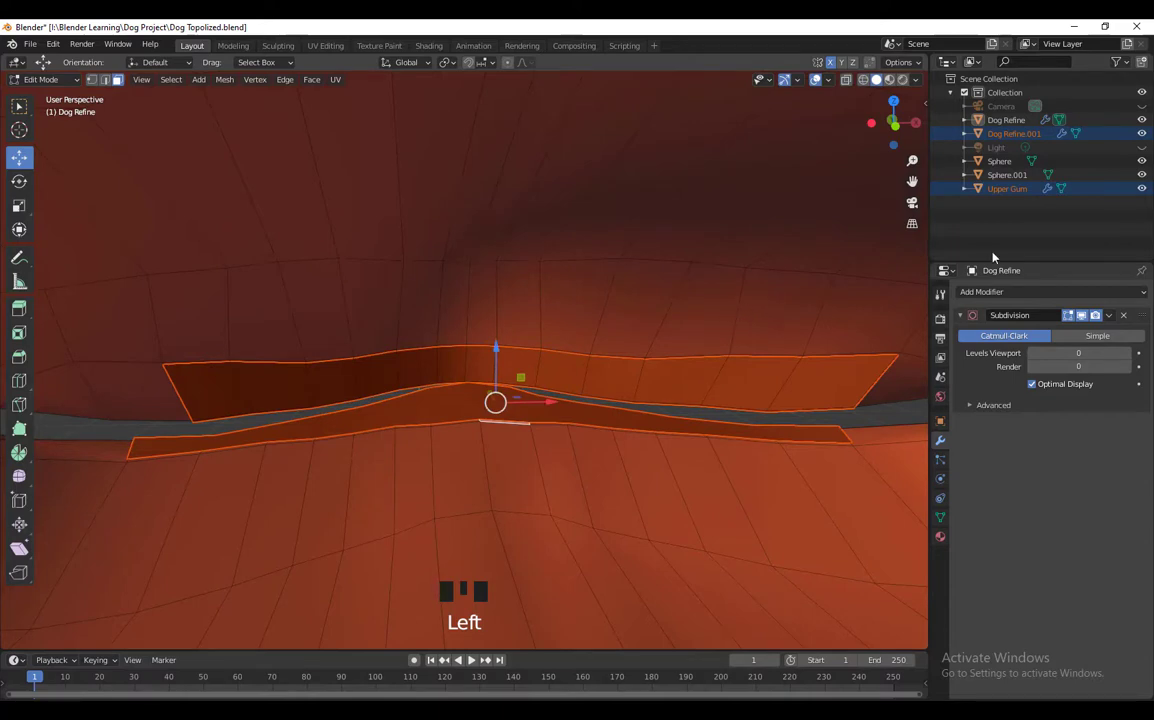
pyautogui.click(1007, 135)
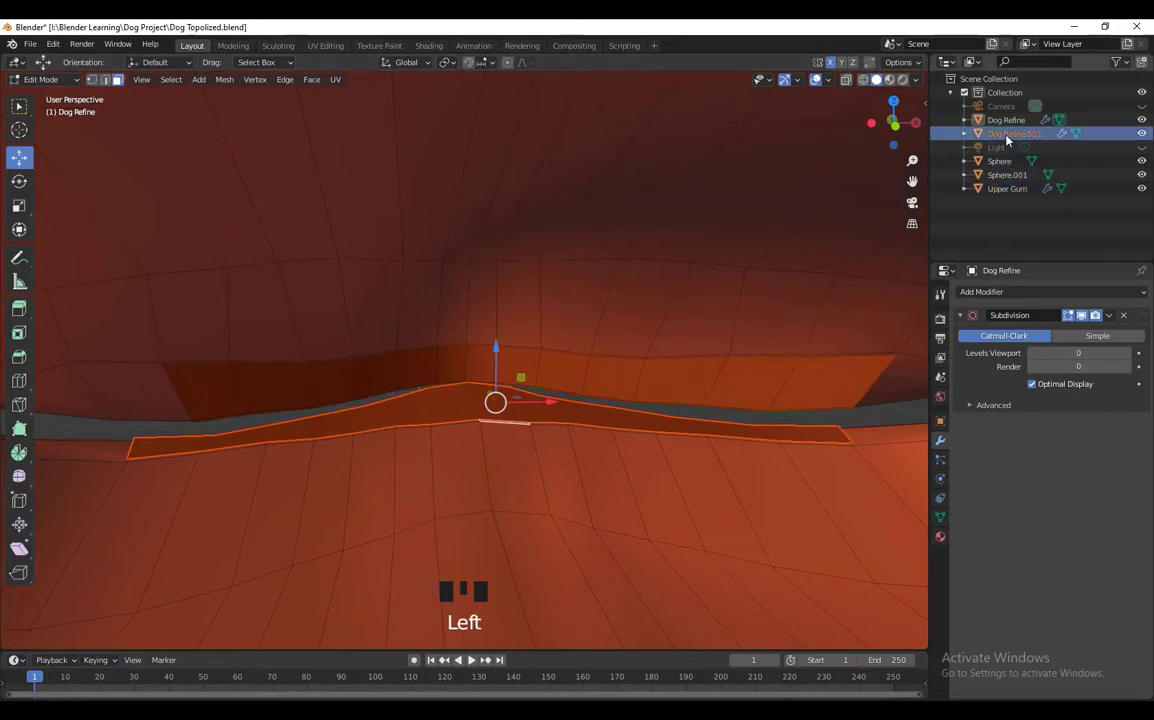
pyautogui.doubleClick(1007, 136)
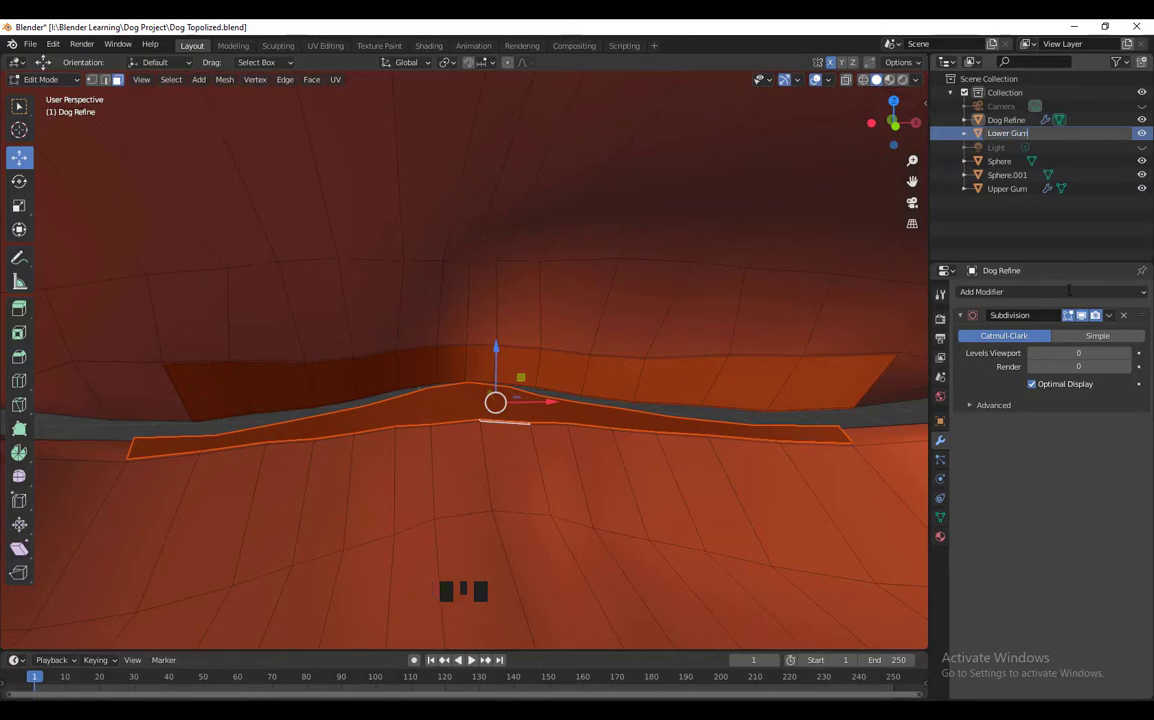
pyautogui.press('Return')
# - Select Dog Refine, switch to Object Mode, and hide the dog mesh from the viewport
pyautogui.moveTo(613, 438); pyautogui.dragTo(650, 440, button='middle')
pyautogui.scroll(-2, 588, 439)
pyautogui.scroll(2, 620, 432)
pyautogui.click(1005, 121)
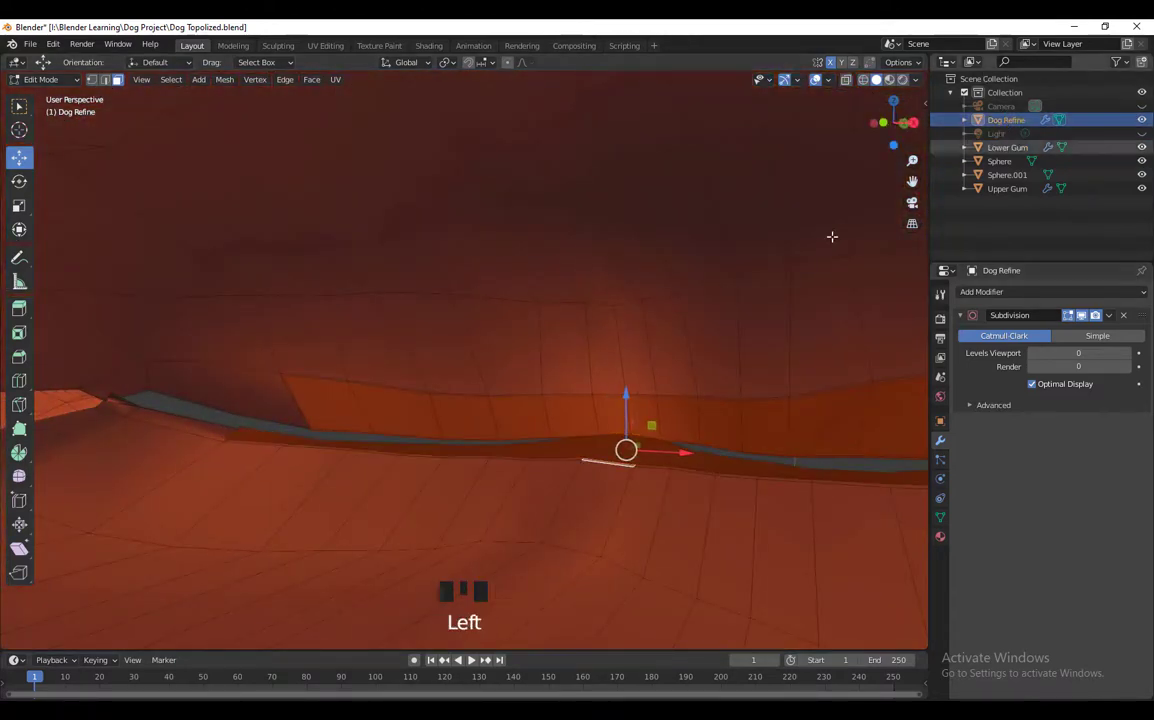
pyautogui.moveTo(831, 236); pyautogui.dragTo(675, 393, button='middle')
pyautogui.press('Tab')
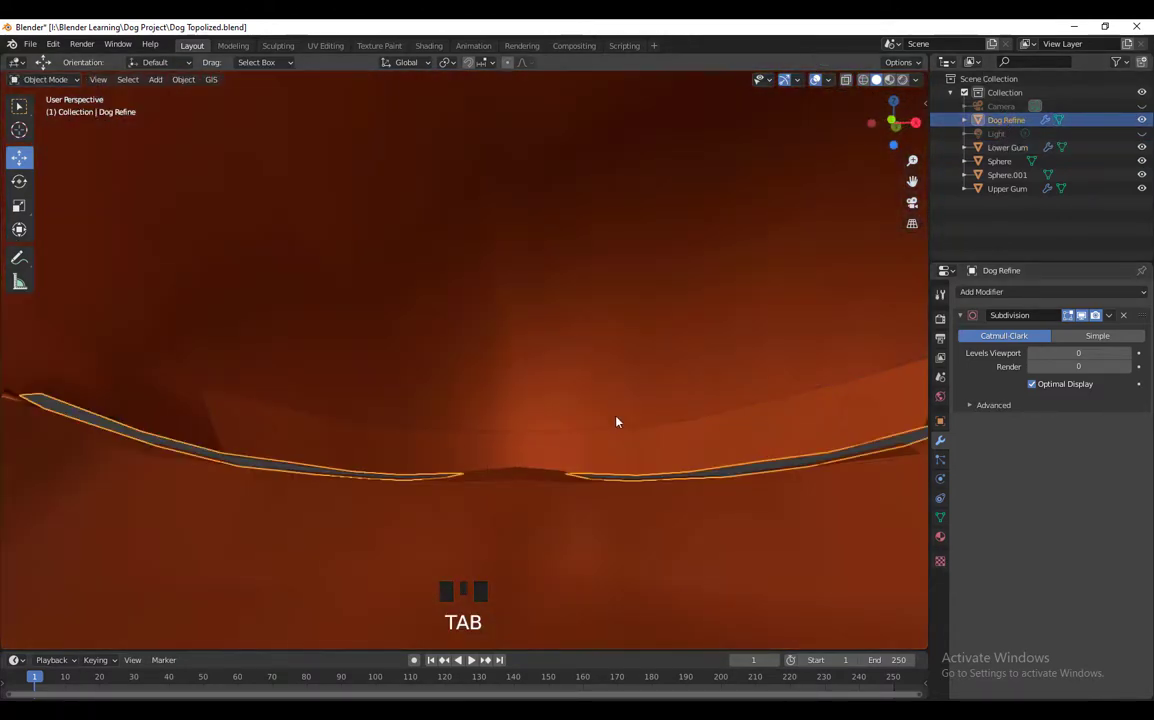
pyautogui.moveTo(616, 416); pyautogui.dragTo(943, 251, button='middle')
pyautogui.click(1142, 120)
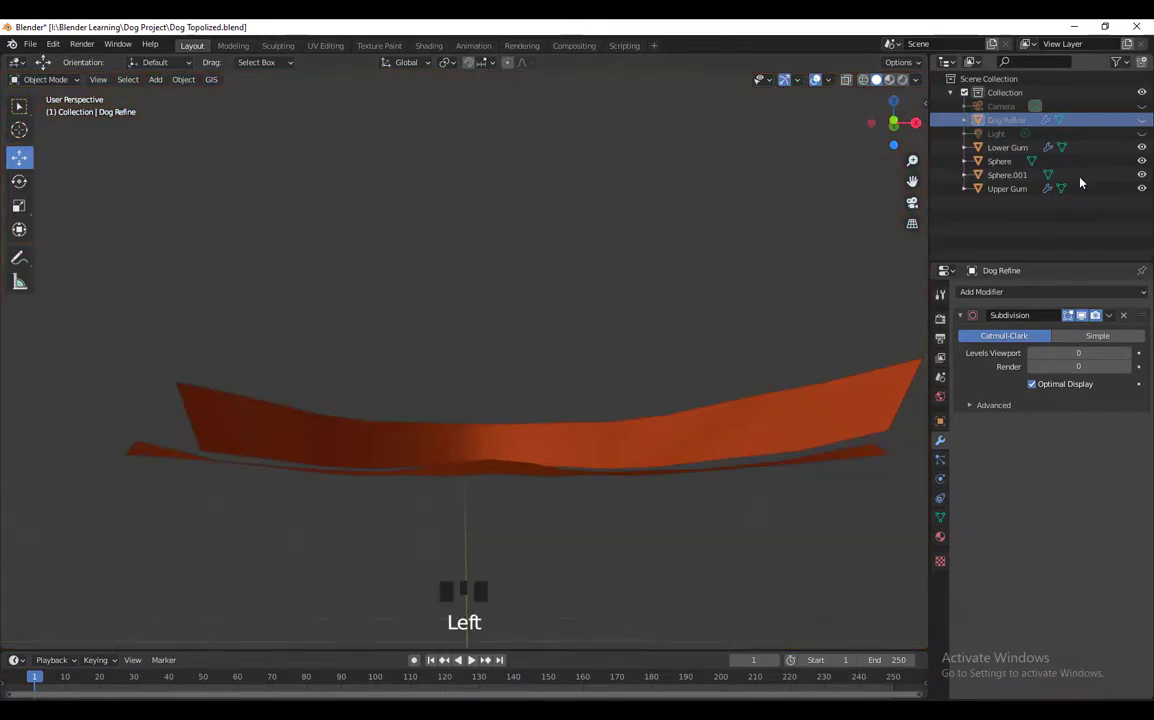
# - Inspect the two gum strips and hide the Upper Gum object
pyautogui.scroll(-4, 580, 466)
pyautogui.moveTo(580, 466); pyautogui.dragTo(279, 452, button='middle')
pyautogui.scroll(2, 618, 545)
pyautogui.click(285, 445)
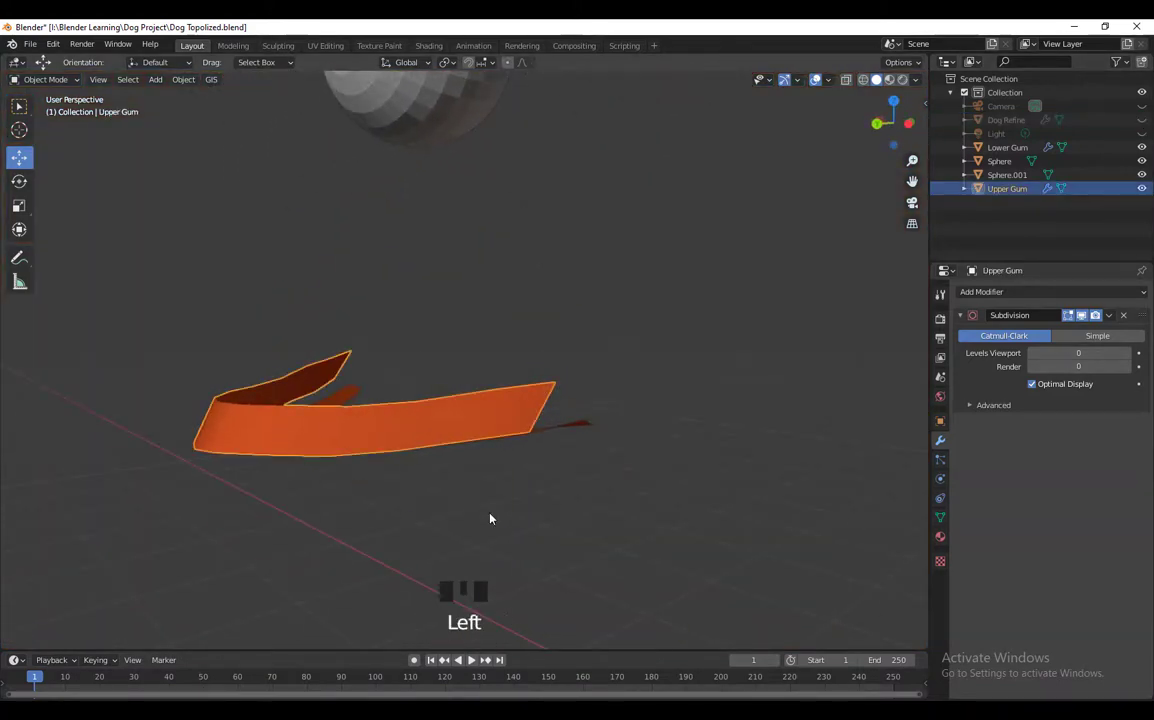
pyautogui.moveTo(489, 520); pyautogui.dragTo(343, 533, button='middle')
pyautogui.scroll(2, 420, 521)
pyautogui.keyDown('shift'); pyautogui.moveTo(420, 521); pyautogui.dragTo(474, 440, button='middle'); pyautogui.keyUp('shift')
pyautogui.scroll(2, 603, 443)
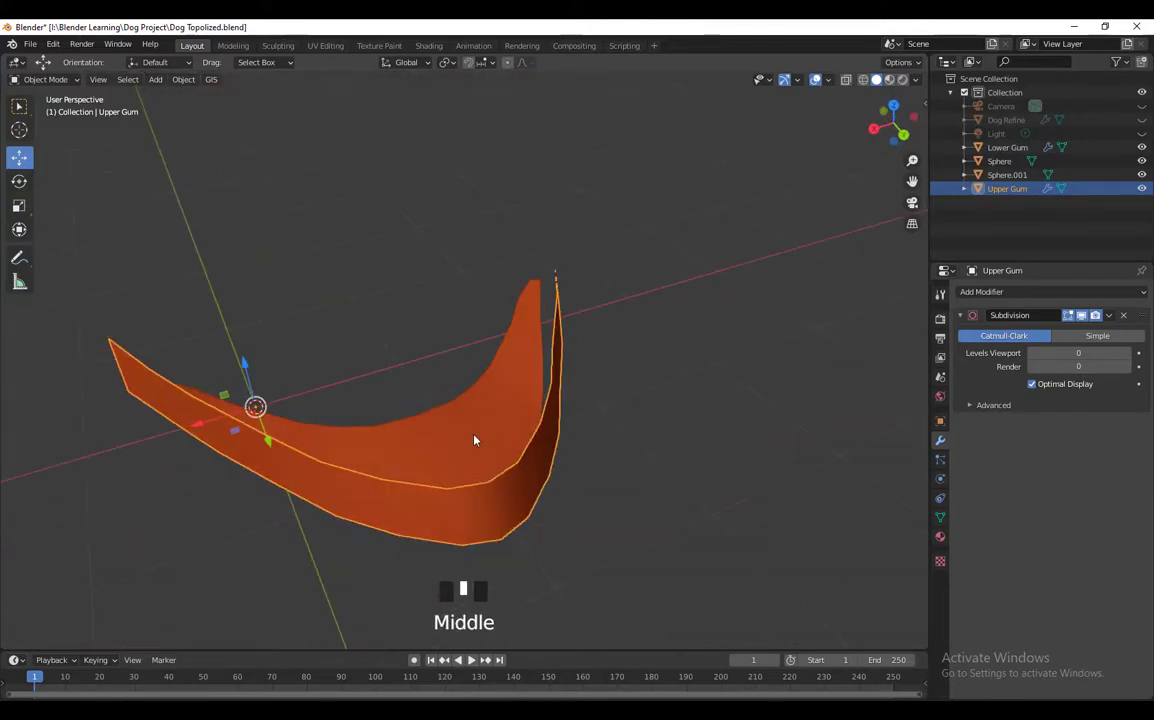
pyautogui.click(474, 440)
pyautogui.moveTo(662, 538); pyautogui.dragTo(575, 538, button='middle')
pyautogui.click(1142, 189)
# - Open the Lower Gum strip in Edit Mode with vertex selection
pyautogui.click(510, 466)
pyautogui.moveTo(546, 494); pyautogui.dragTo(572, 497, button='middle')
pyautogui.press('Tab')
pyautogui.scroll(-2, 572, 497)
pyautogui.keyDown('shift'); pyautogui.moveTo(425, 495); pyautogui.dragTo(503, 511, button='middle'); pyautogui.keyUp('shift')
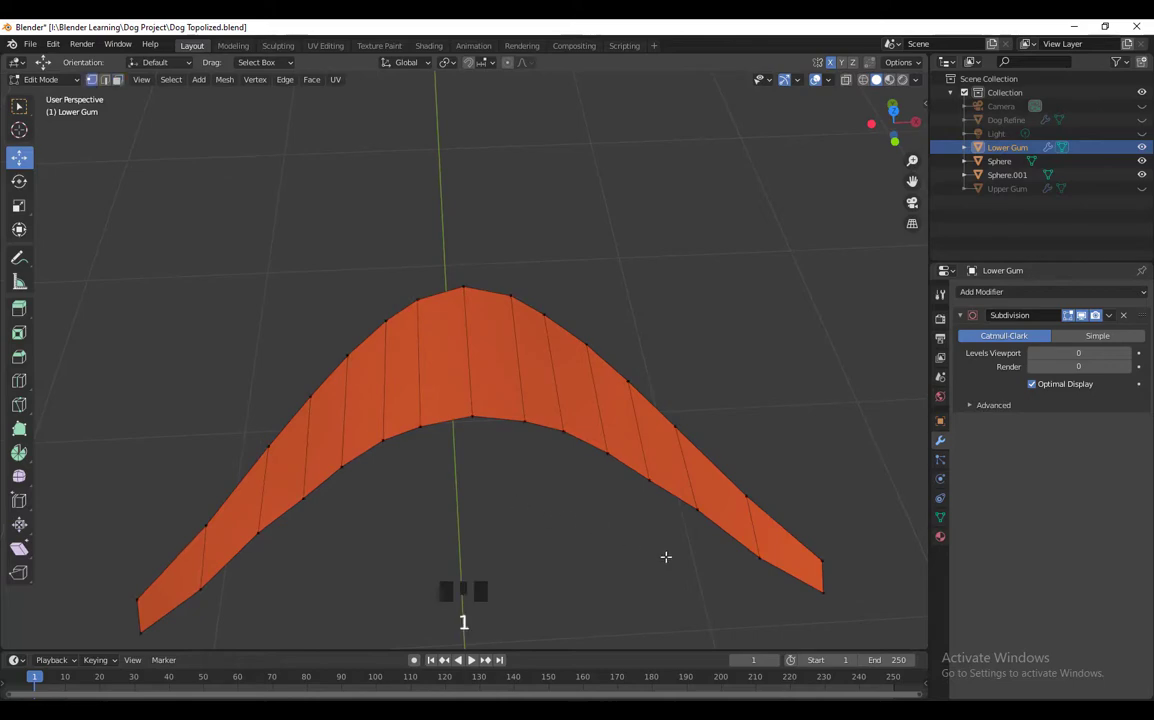
# - Try to narrow the Lower Gum strip by moving its inner vertices toward the outer edge in perspective view
pyautogui.moveTo(578, 524); pyautogui.dragTo(384, 420)
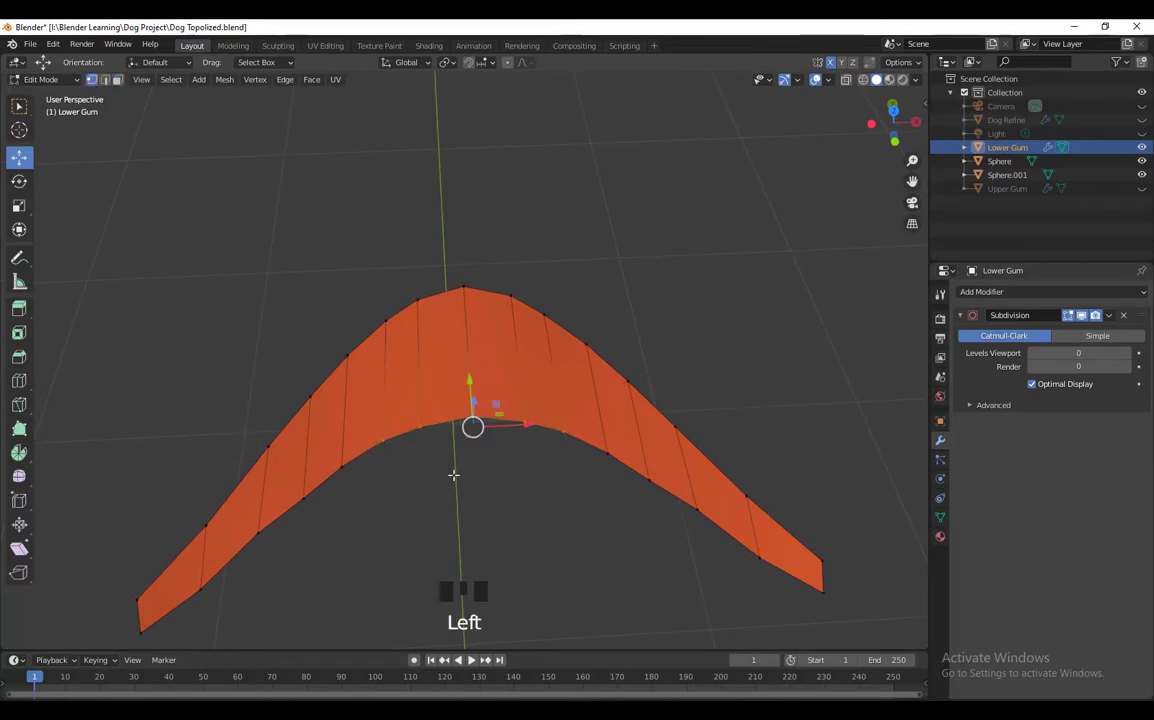
pyautogui.moveTo(453, 471); pyautogui.dragTo(474, 437, button='middle')
pyautogui.moveTo(468, 394); pyautogui.dragTo(462, 330)
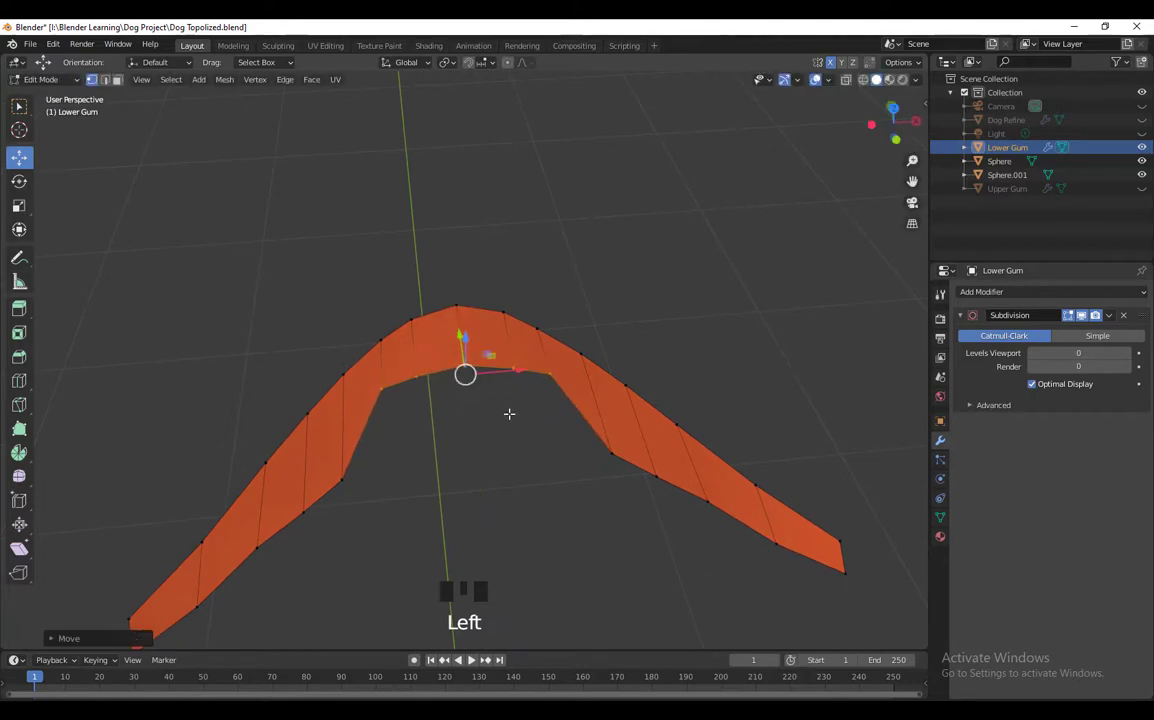
pyautogui.moveTo(531, 420); pyautogui.dragTo(457, 319)
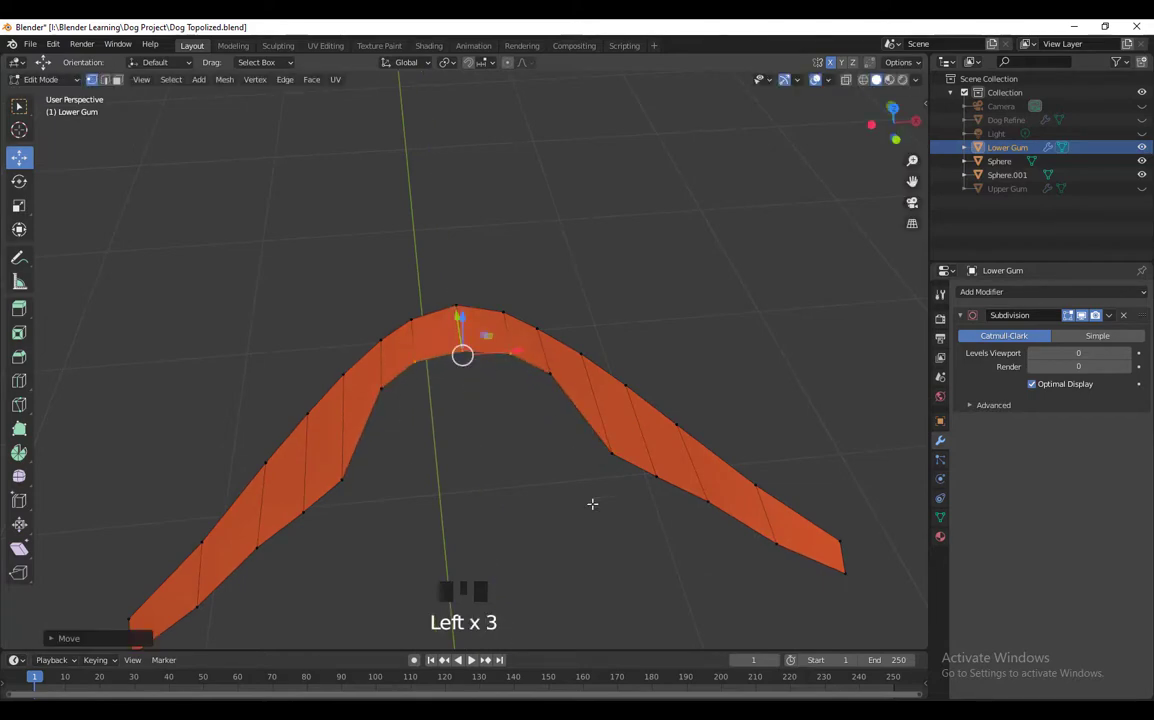
pyautogui.moveTo(570, 412); pyautogui.dragTo(569, 411)
pyautogui.moveTo(611, 454); pyautogui.dragTo(588, 402)
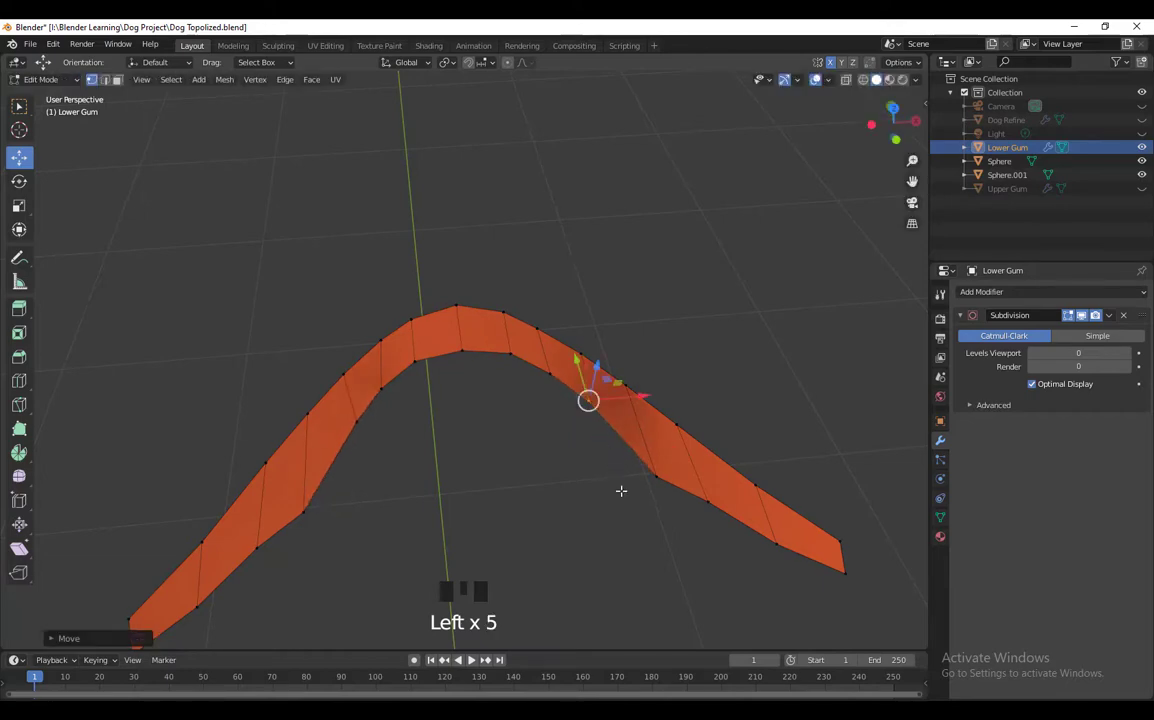
pyautogui.moveTo(634, 506)
pyautogui.mouseDown()
pyautogui.moveTo(677, 446)
pyautogui.moveTo(631, 440)
pyautogui.mouseUp()
pyautogui.moveTo(631, 440)
pyautogui.mouseDown(button='middle')
pyautogui.moveTo(618, 518)
pyautogui.moveTo(635, 419)
pyautogui.mouseUp(button='middle')
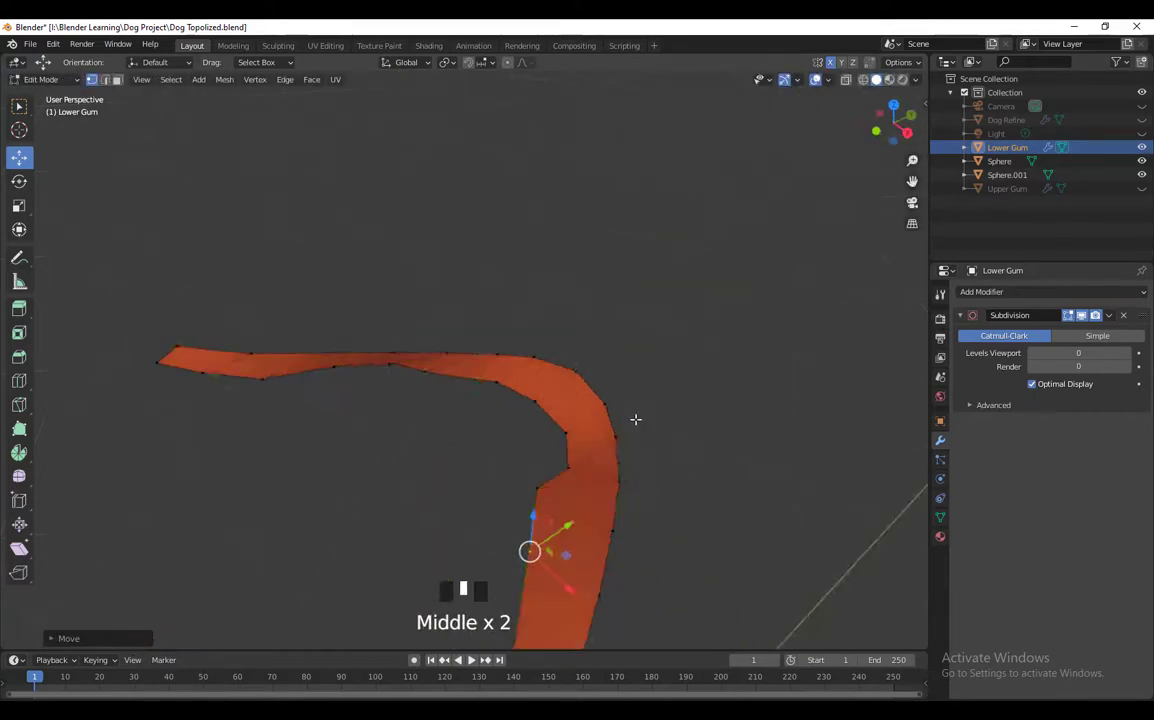
pyautogui.scroll(2, 635, 419)
pyautogui.moveTo(631, 497); pyautogui.dragTo(665, 543, button='middle')
pyautogui.scroll(2, 462, 528)
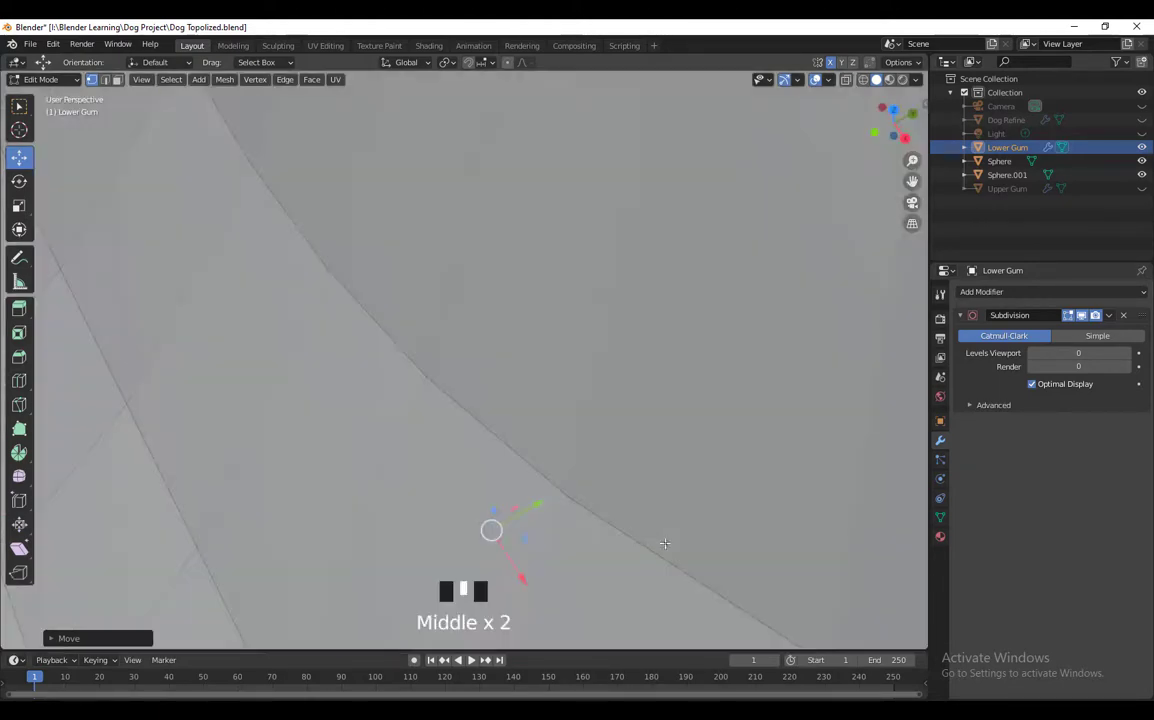
pyautogui.scroll(3, 608, 524)
pyautogui.moveTo(590, 538); pyautogui.dragTo(639, 545, button='middle')
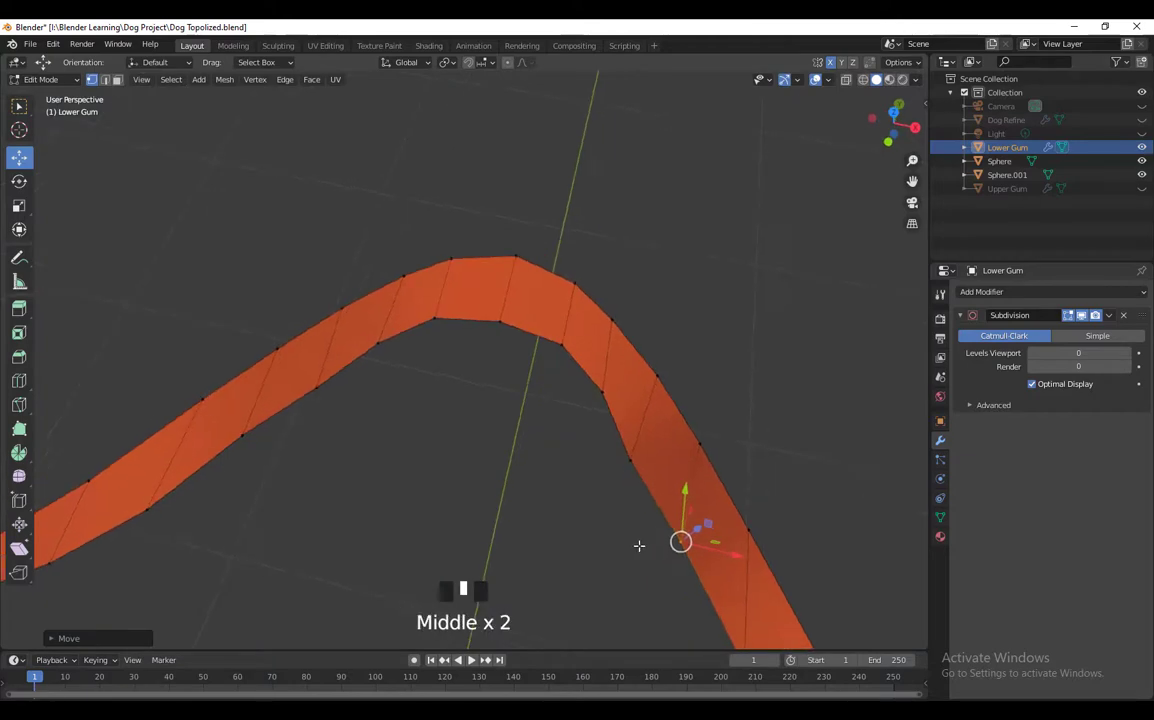
# - Undo all the inner-edge vertex moves on the Lower Gum strip
pyautogui.hotkey('ctrl', 'z')
pyautogui.hotkey('ctrl', 'z')
pyautogui.hotkey('ctrl', 'z')
pyautogui.hotkey('ctrl', 'z')
pyautogui.hotkey('ctrl', 'z')
pyautogui.hotkey('ctrl', 'z')
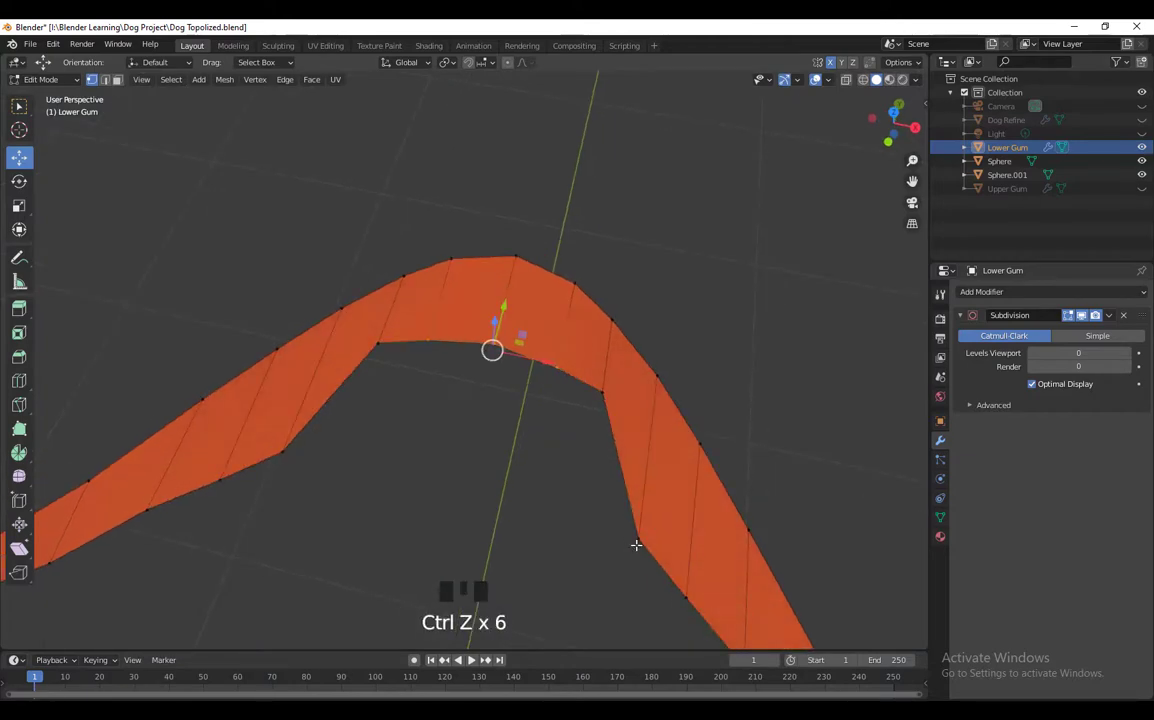
pyautogui.hotkey('ctrl', 'z')
# - In top orthographic view, move the three front-center inner vertices of the Lower Gum forward toward the outer edge
pyautogui.moveTo(574, 546); pyautogui.dragTo(585, 548, button='middle')
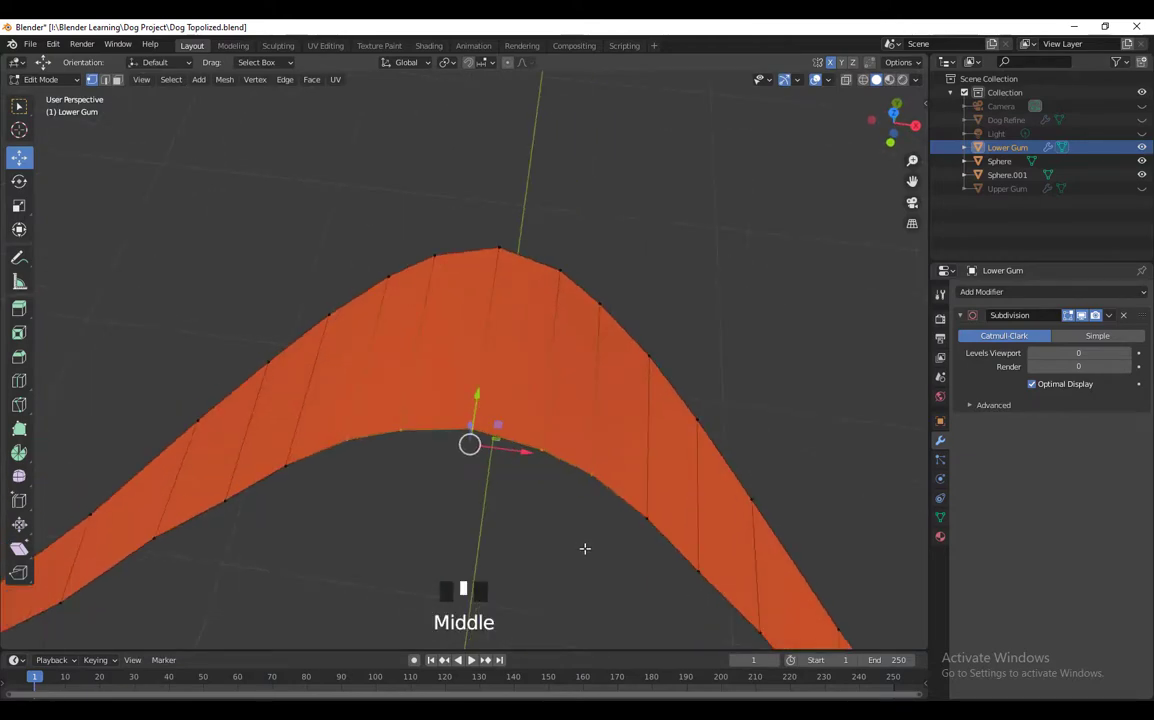
pyautogui.press('KP_7')
pyautogui.scroll(1, 559, 527)
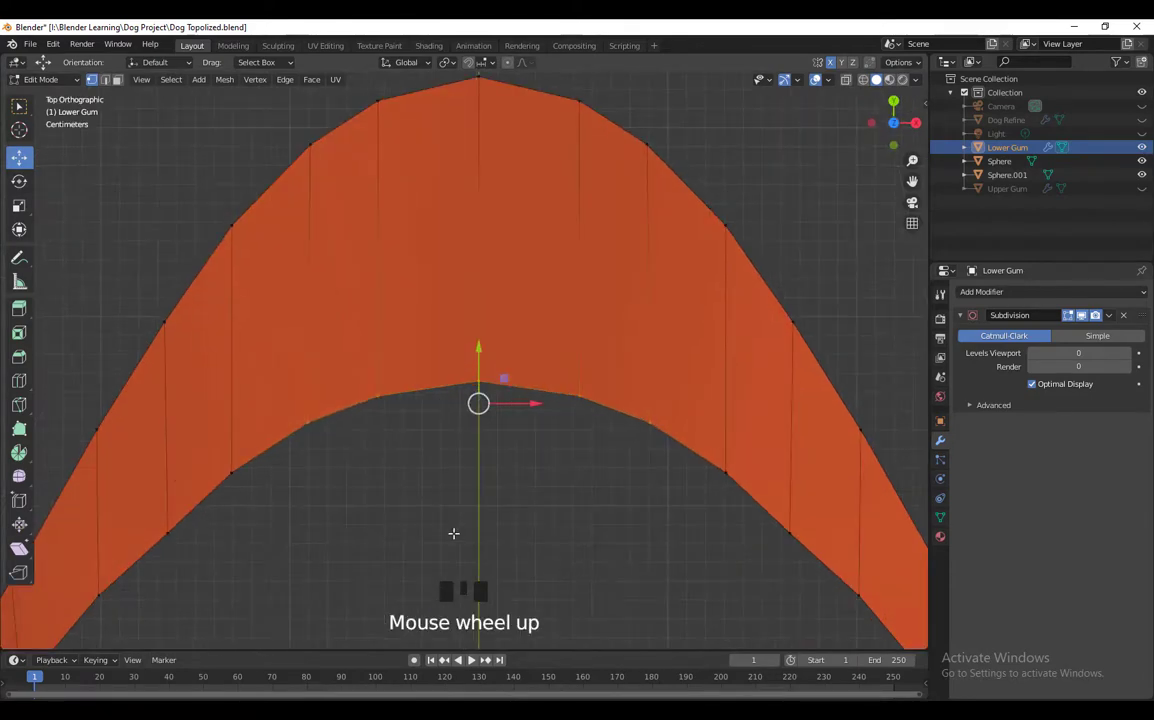
pyautogui.scroll(-1, 453, 533)
pyautogui.keyDown('shift'); pyautogui.moveTo(502, 495); pyautogui.dragTo(559, 481, button='middle'); pyautogui.keyUp('shift')
pyautogui.moveTo(559, 481); pyautogui.dragTo(357, 392)
pyautogui.press('g')
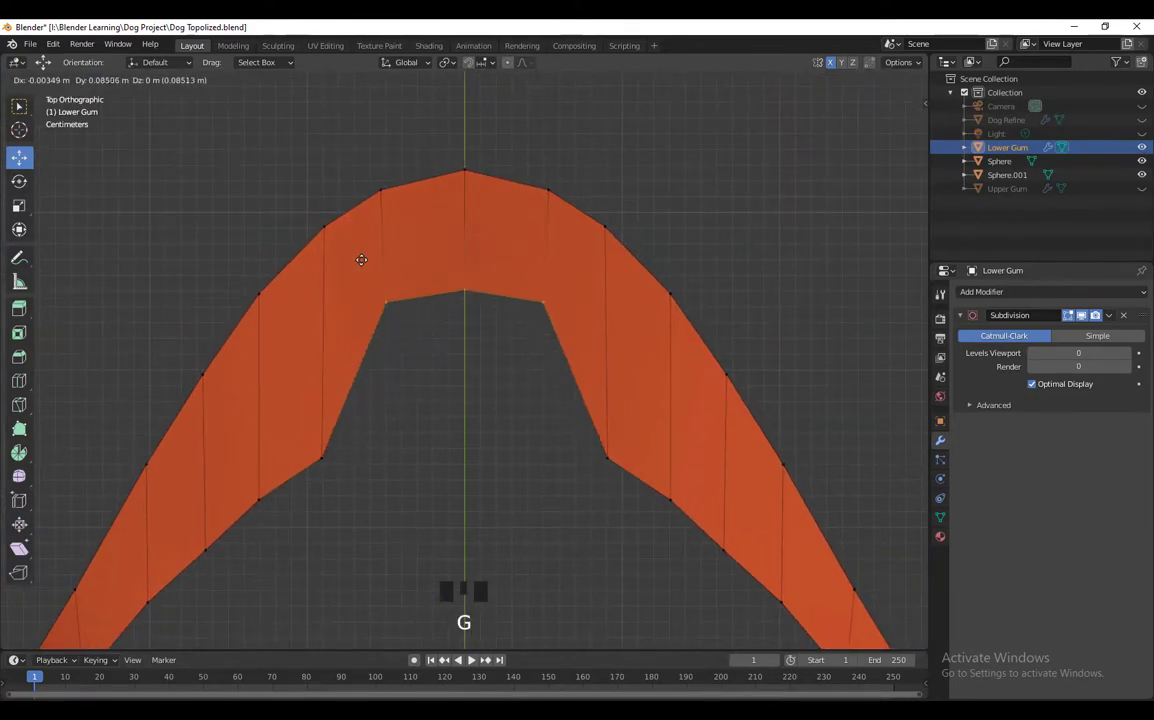
pyautogui.click(362, 254)
# - Move the next three mirrored pairs of inner vertices toward the outer edge to give the Lower Gum an even width
pyautogui.moveTo(562, 545); pyautogui.dragTo(617, 447)
pyautogui.press('g')
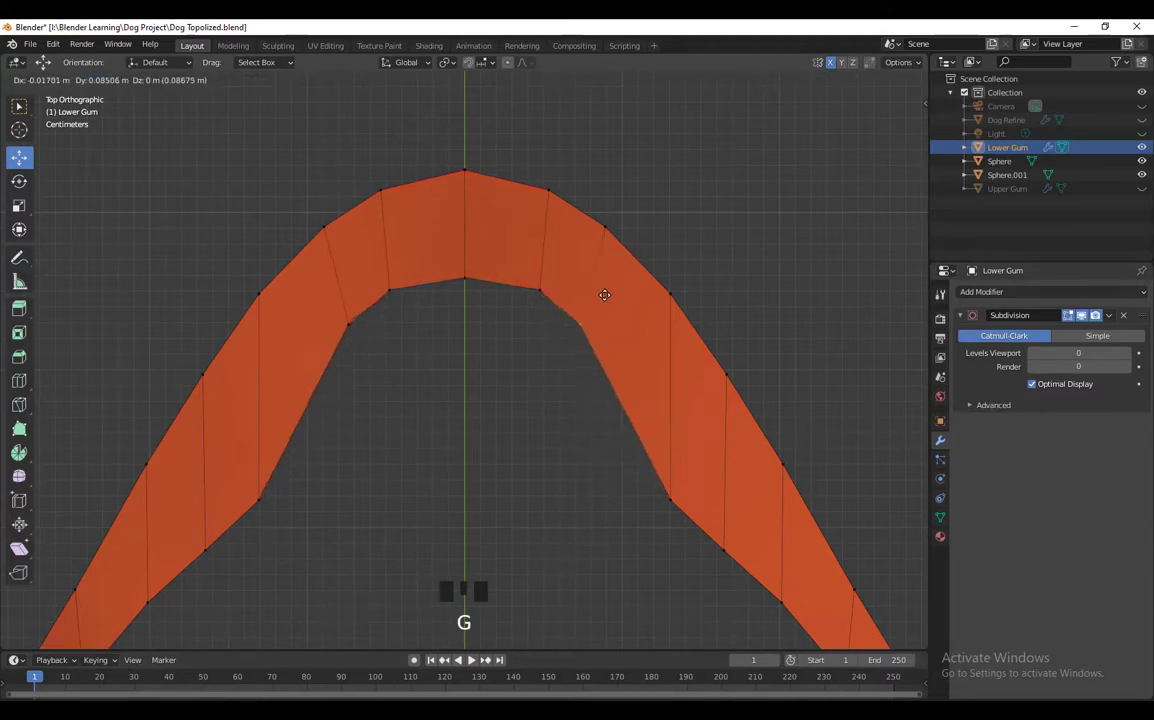
pyautogui.click(605, 296)
pyautogui.moveTo(664, 550); pyautogui.dragTo(684, 484)
pyautogui.press('g')
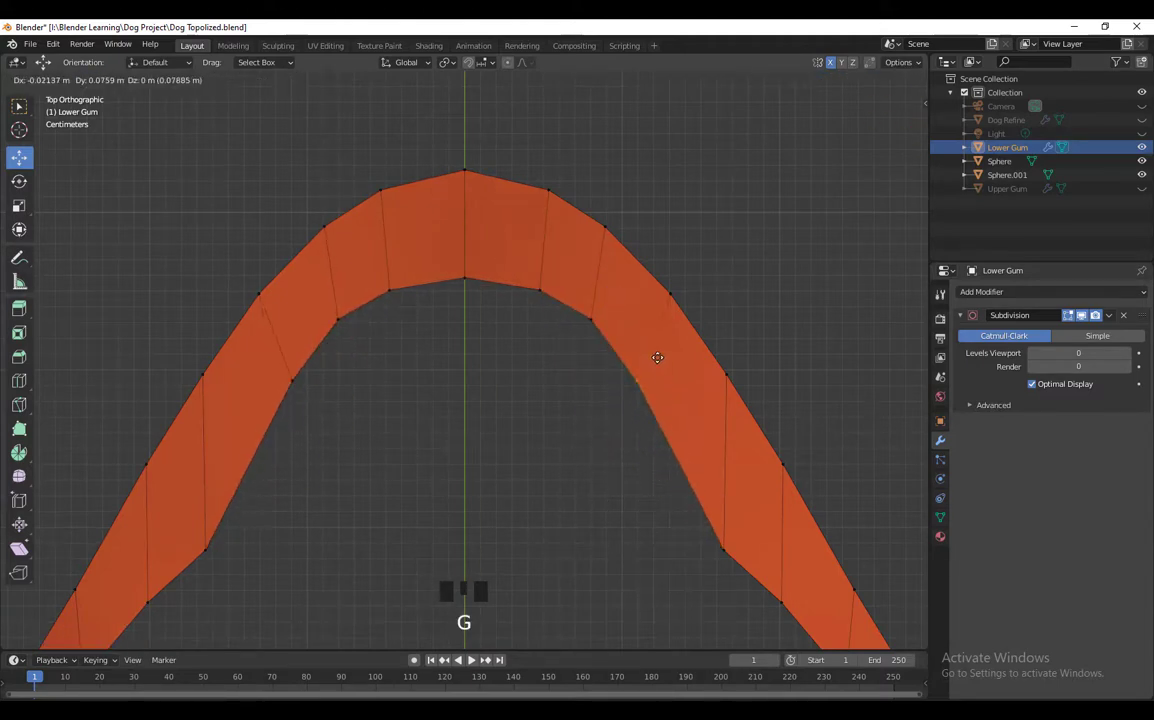
pyautogui.click(657, 358)
pyautogui.moveTo(756, 518); pyautogui.dragTo(756, 520)
pyautogui.press('g')
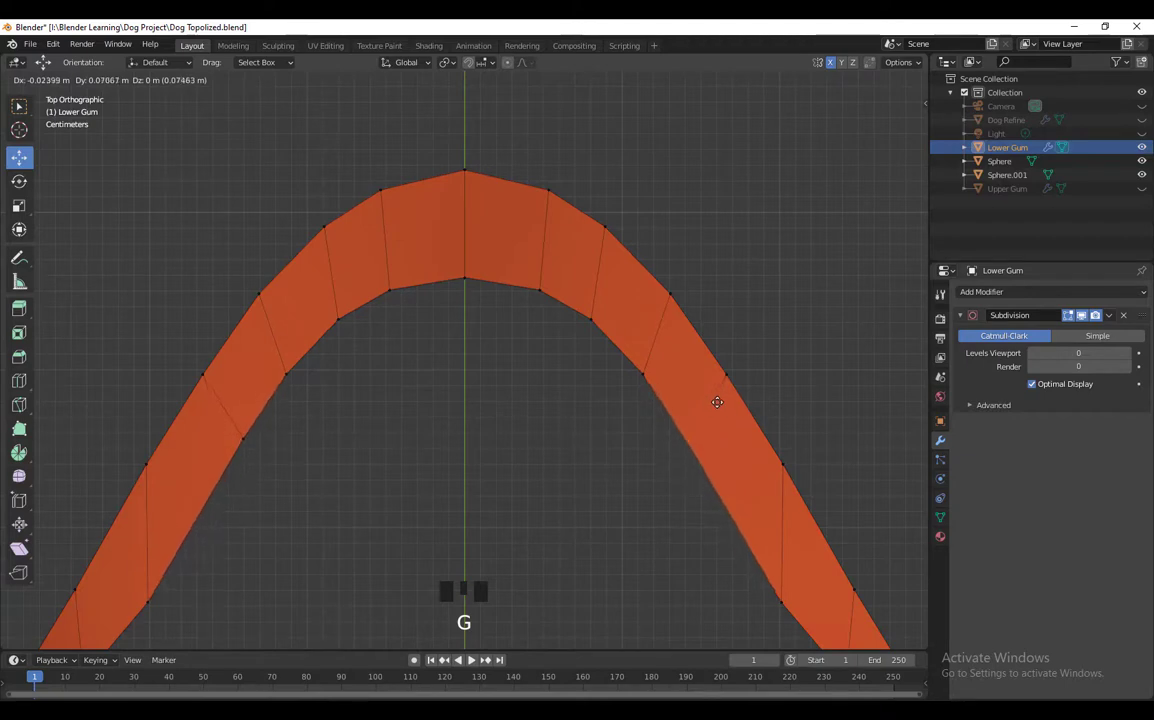
pyautogui.click(716, 404)
# - Move the next two inner vertices along the Lower Gum's +X arm toward its outer edge
pyautogui.scroll(-1, 735, 587)
pyautogui.moveTo(681, 570); pyautogui.dragTo(734, 538)
pyautogui.press('g')
pyautogui.click(706, 471)
pyautogui.scroll(-1, 699, 578)
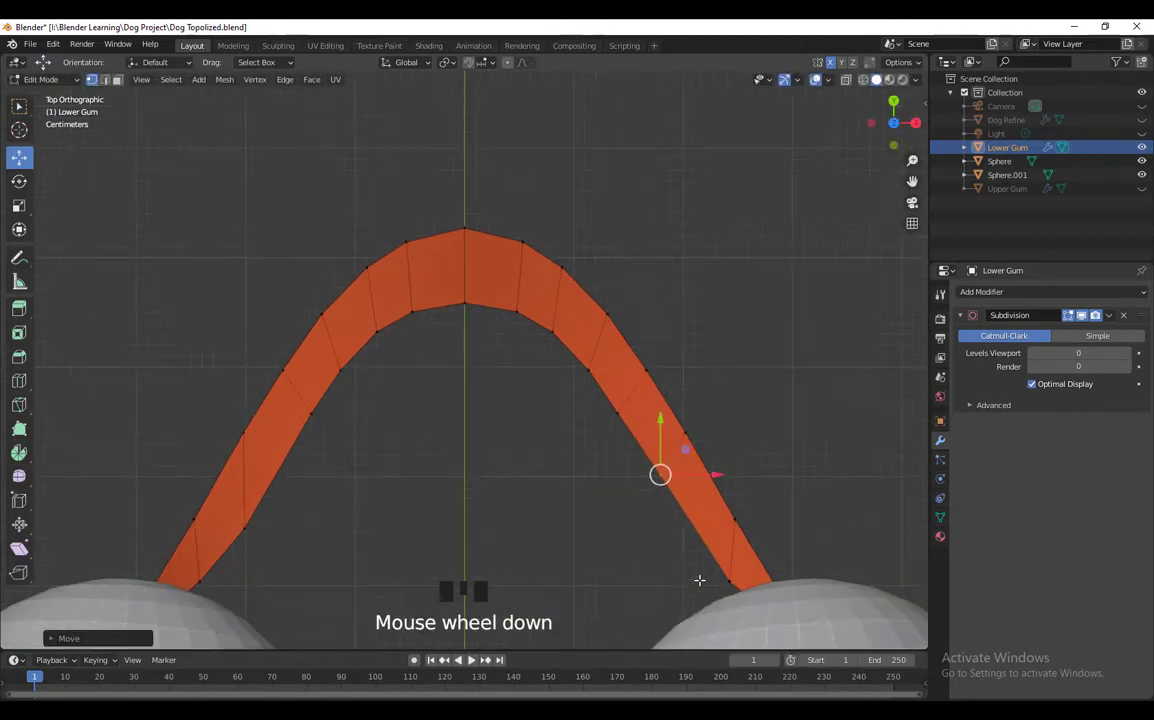
pyautogui.click(729, 581)
pyautogui.press('g')
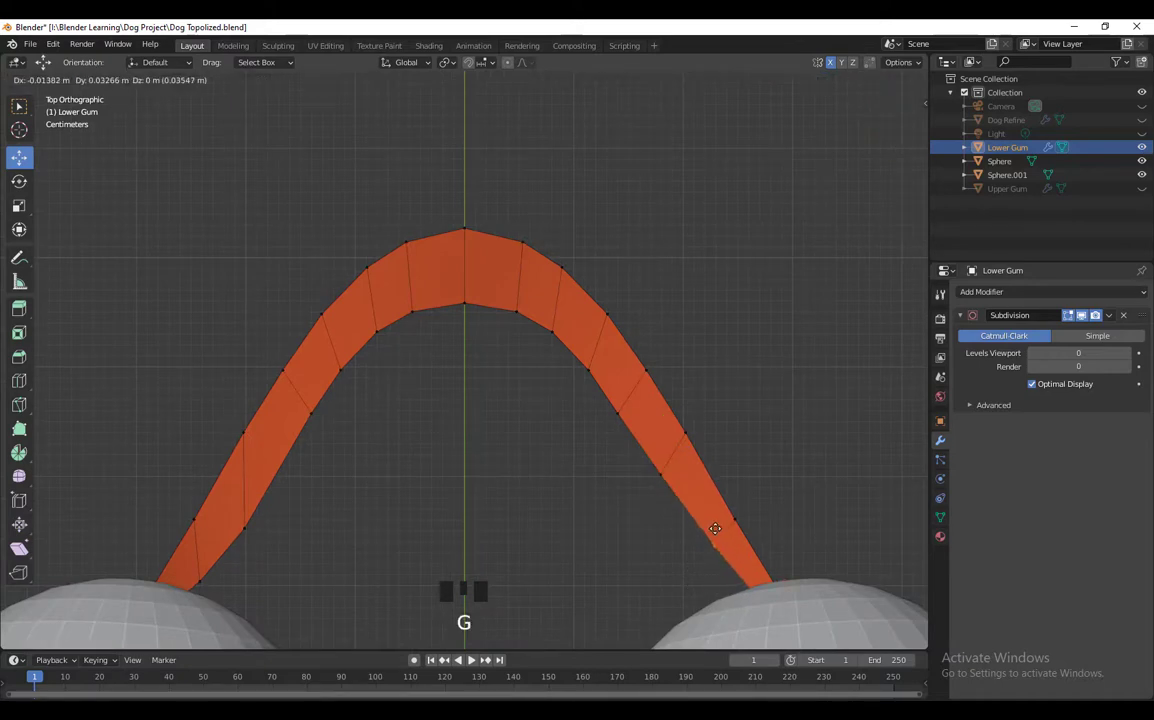
pyautogui.click(714, 529)
# - Try moving the matching inner vertex on the -X arm toward the outer edge and undo the move
pyautogui.moveTo(288, 568); pyautogui.dragTo(227, 498)
pyautogui.press('g')
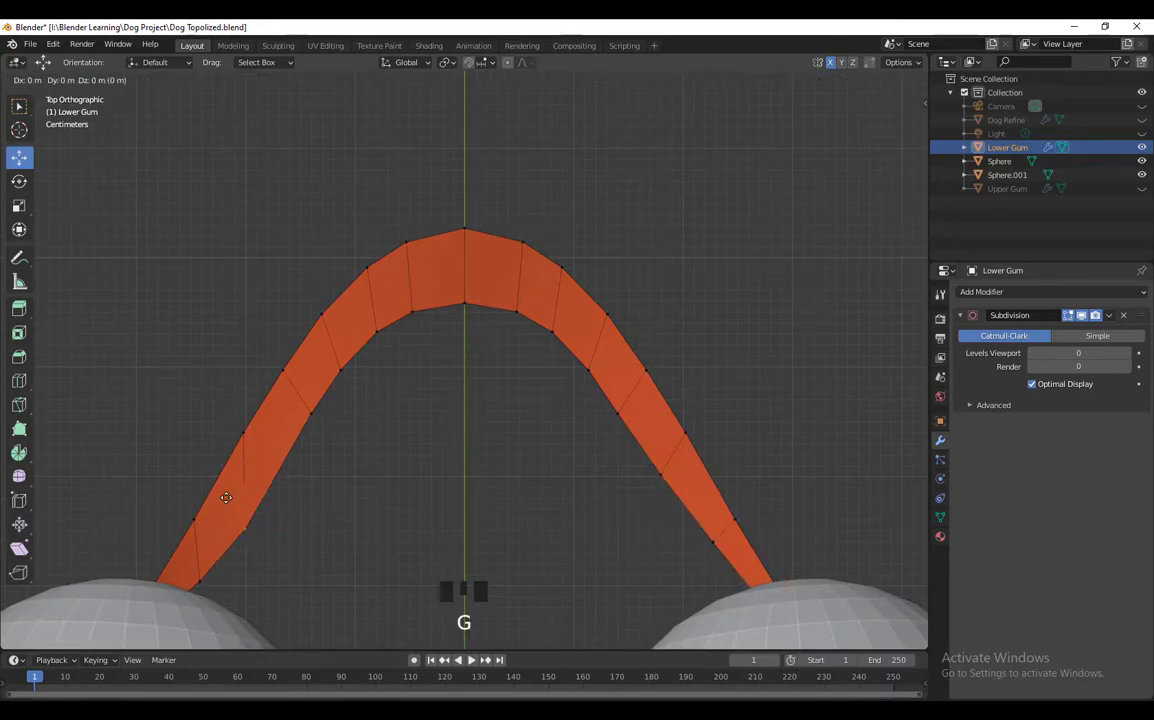
pyautogui.click(244, 451)
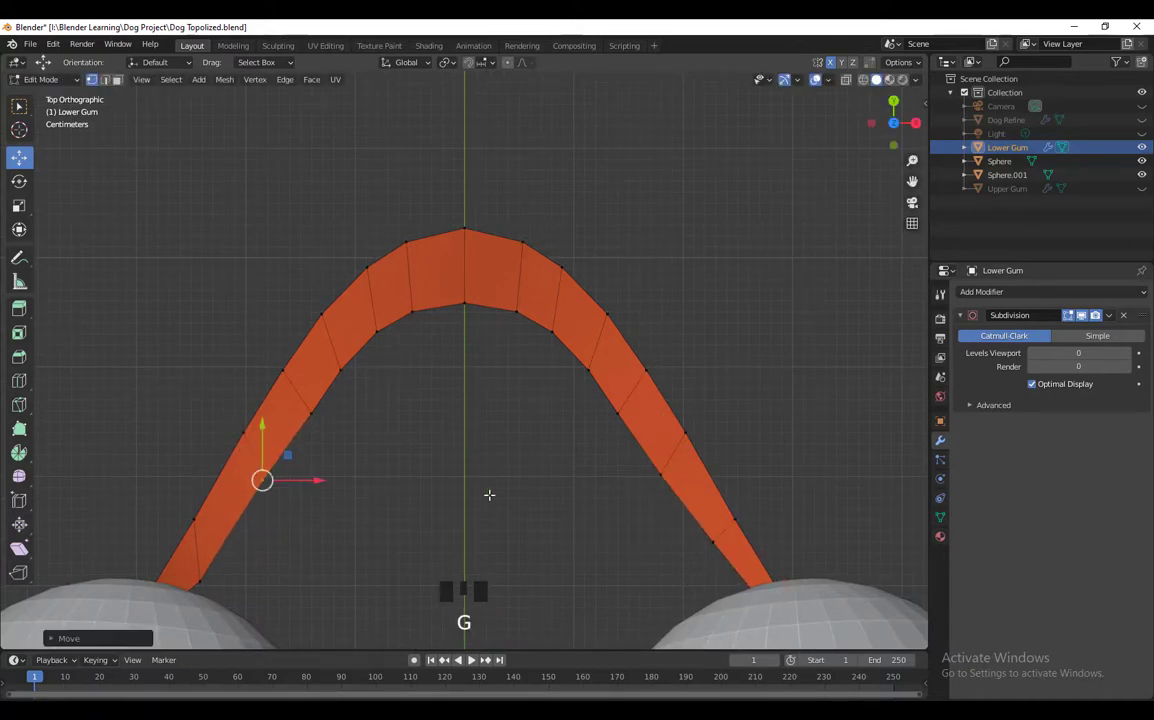
pyautogui.moveTo(489, 494); pyautogui.dragTo(483, 498, button='middle')
pyautogui.scroll(4, 489, 497)
pyautogui.keyDown('shift'); pyautogui.scroll(-2, 485, 450); pyautogui.keyUp('shift')
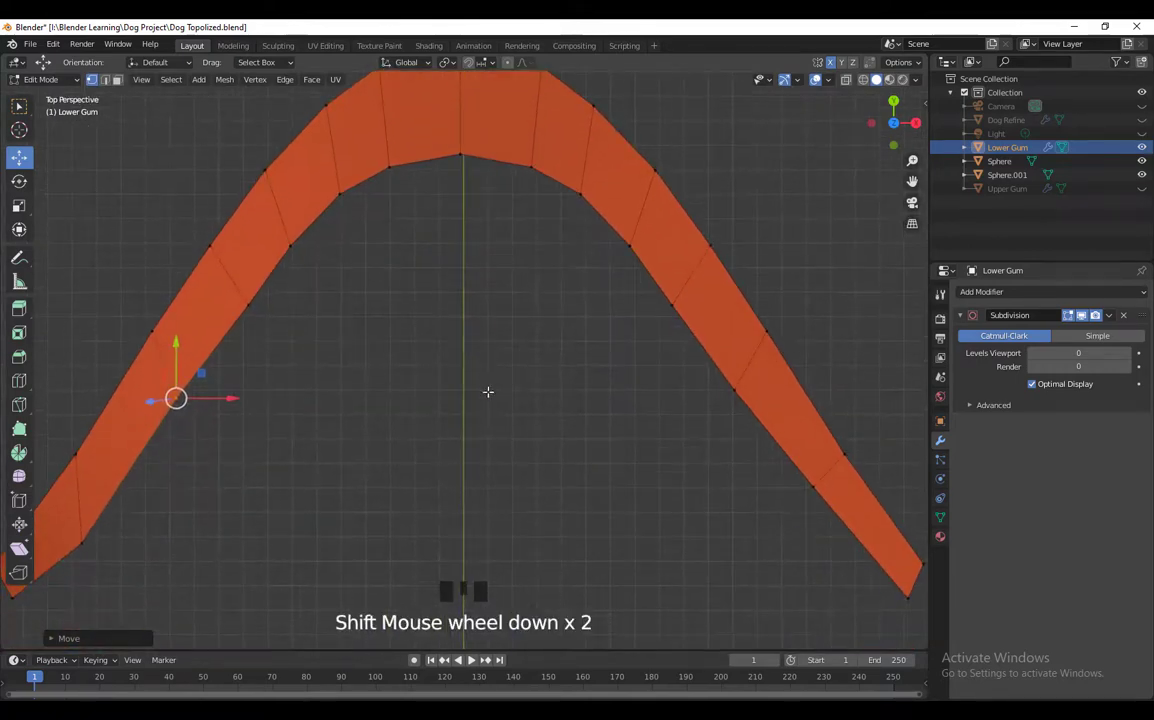
pyautogui.keyDown('shift'); pyautogui.moveTo(487, 391); pyautogui.dragTo(513, 438, button='middle'); pyautogui.keyUp('shift')
pyautogui.keyDown('shift'); pyautogui.scroll(-1, 520, 470); pyautogui.keyUp('shift')
pyautogui.moveTo(528, 502)
pyautogui.keyDown('shift'); pyautogui.mouseDown(button='middle')
pyautogui.moveTo(466, 502)
pyautogui.moveTo(610, 506)
pyautogui.moveTo(514, 518)
pyautogui.mouseUp(button='middle'); pyautogui.keyUp('shift')
pyautogui.hotkey('ctrl', 'z')
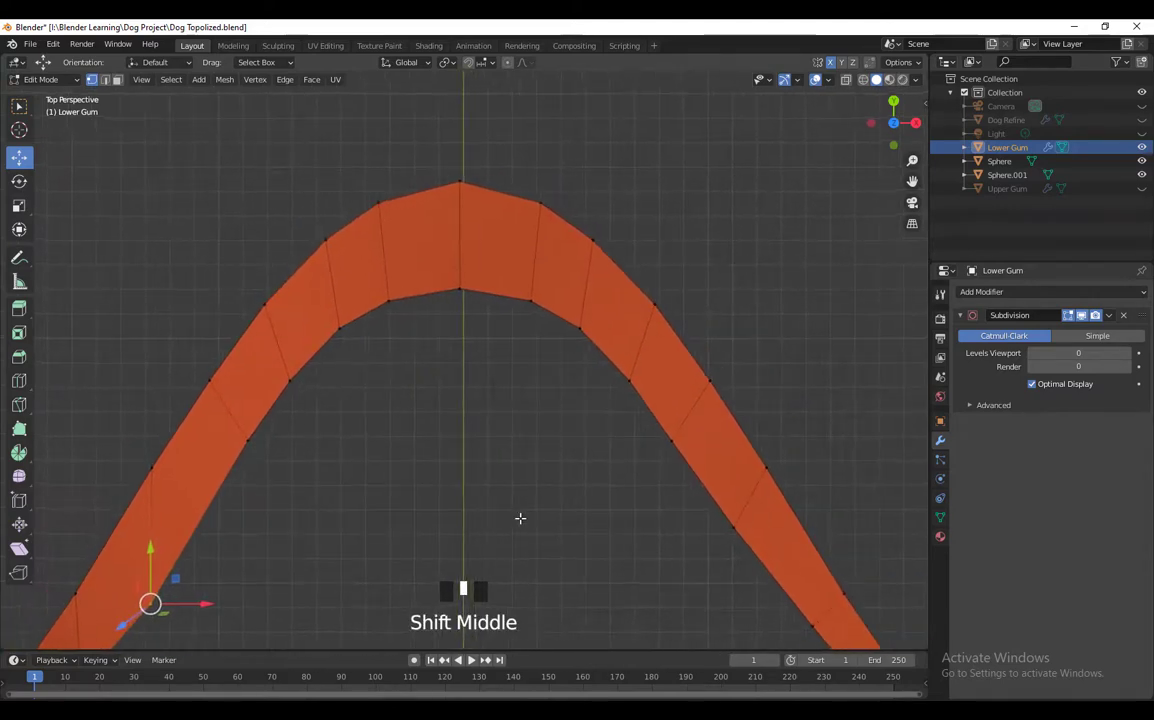
# - Return the Lower Gum to Object Mode
pyautogui.scroll(-4, 520, 515)
pyautogui.press('Tab')
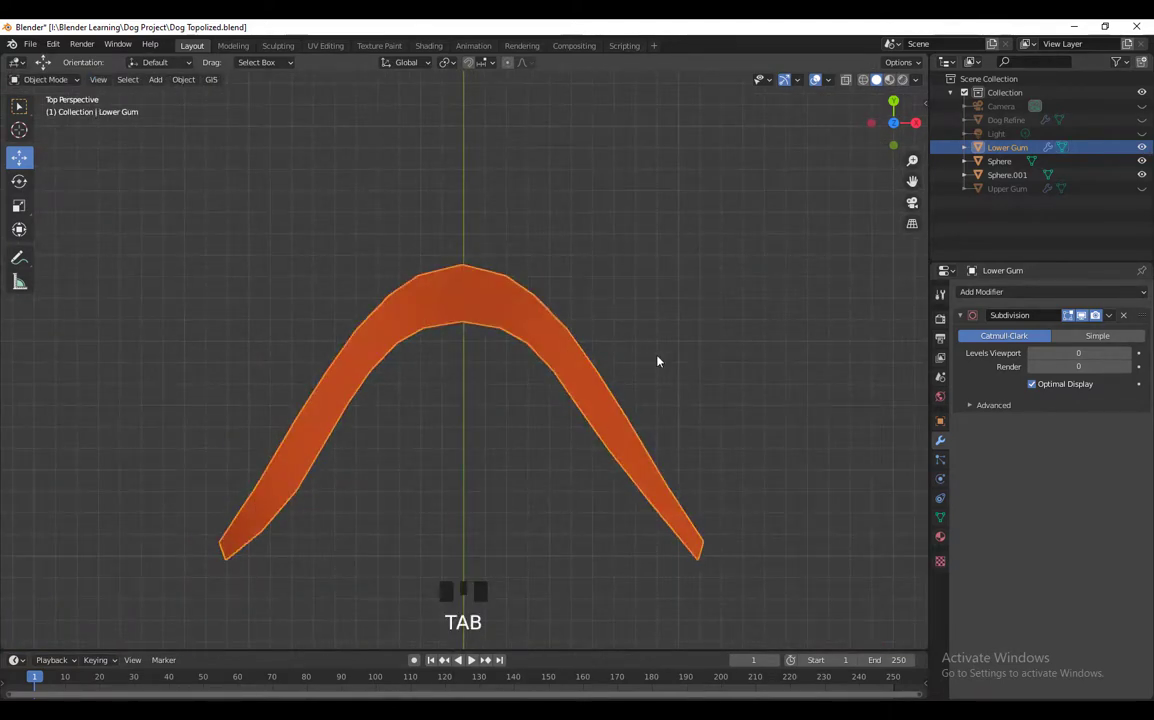
# - Mirror the Lower Gum across X from its positive side with Auto Mirror, then enter Edit Mode
pyautogui.click(838, 96)
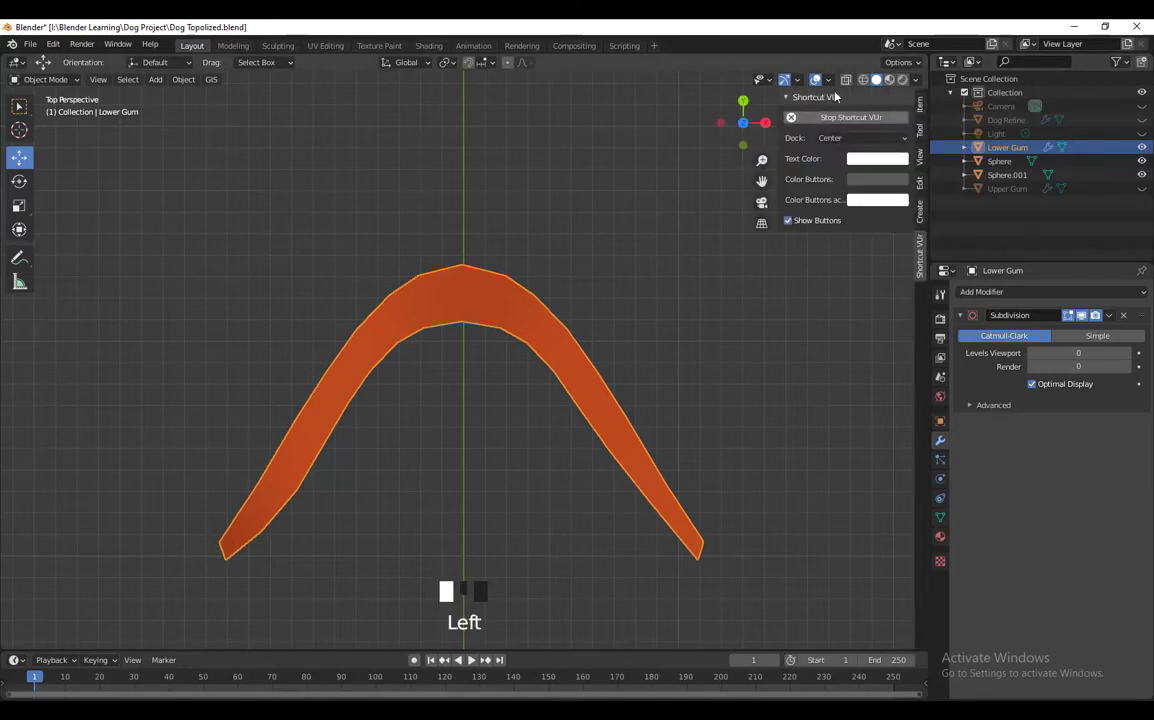
pyautogui.click(920, 184)
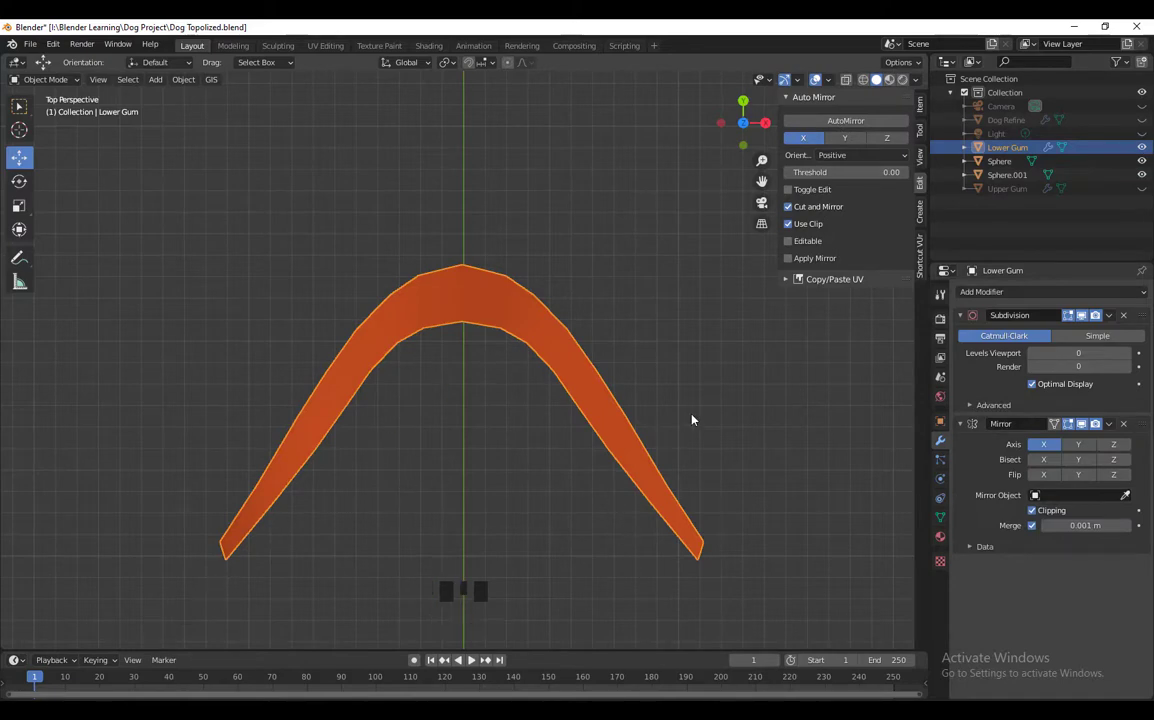
pyautogui.press('Tab')
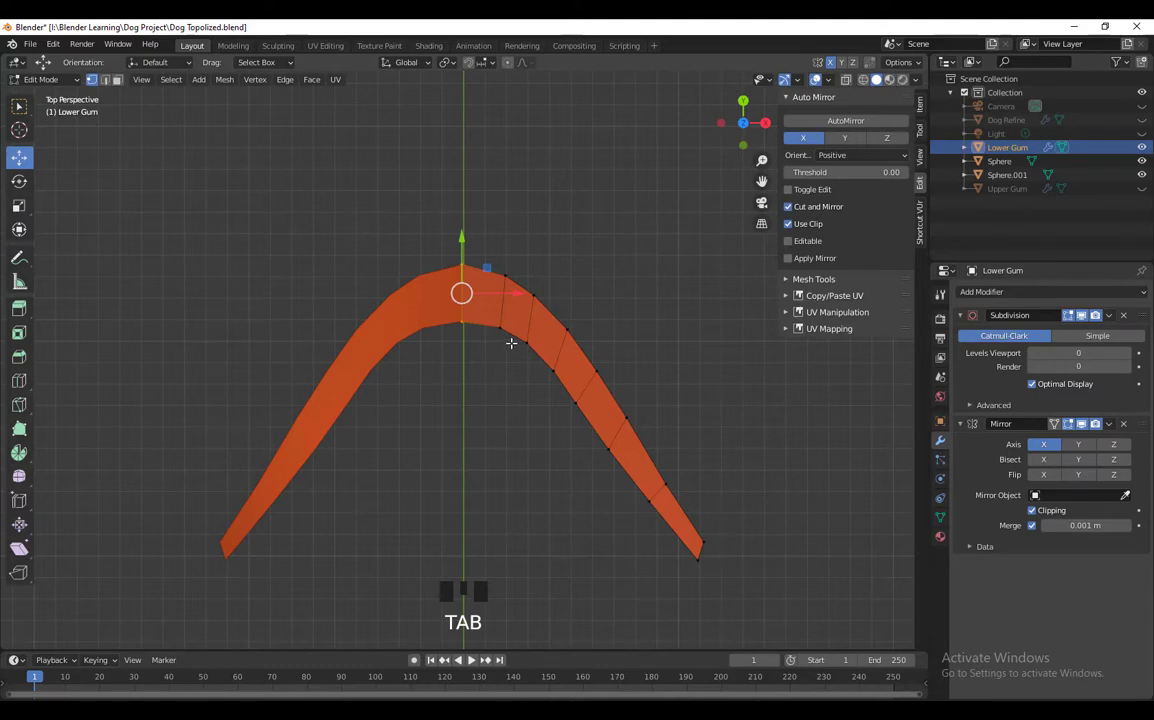
# - Move each inner-edge vertex of the Lower Gum's half, from the centre to the tip, toward the outer edge for an evenly narrow strip
pyautogui.moveTo(481, 249); pyautogui.dragTo(487, 308)
pyautogui.moveTo(501, 323); pyautogui.dragTo(501, 306)
pyautogui.moveTo(479, 354); pyautogui.dragTo(466, 282)
pyautogui.moveTo(518, 362); pyautogui.dragTo(509, 298)
pyautogui.moveTo(499, 312); pyautogui.dragTo(532, 320)
pyautogui.moveTo(523, 331); pyautogui.dragTo(581, 394)
pyautogui.click(546, 361)
pyautogui.moveTo(573, 395); pyautogui.dragTo(572, 396)
pyautogui.moveTo(576, 462); pyautogui.dragTo(603, 443)
pyautogui.moveTo(616, 520); pyautogui.dragTo(643, 501)
pyautogui.moveTo(668, 581); pyautogui.dragTo(681, 556)
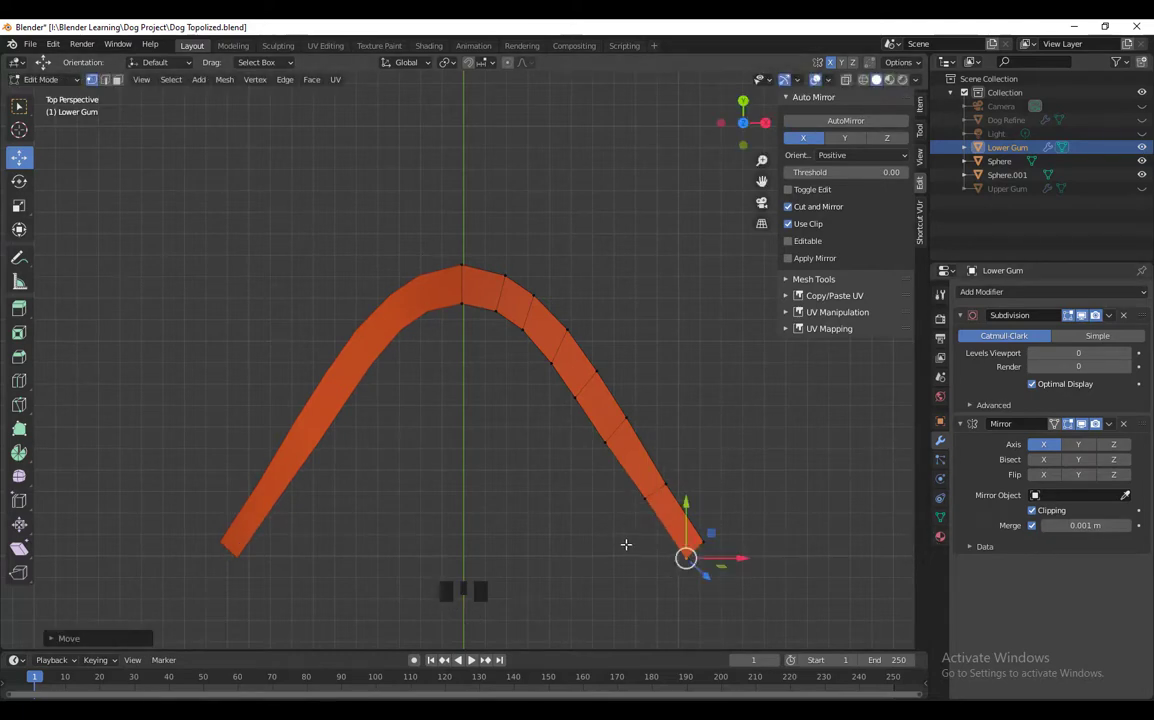
# - Darken the viewport display colour of the Lower Gum's material to a value of 0.267
pyautogui.click(940, 538)
pyautogui.scroll(-20, 979, 561)
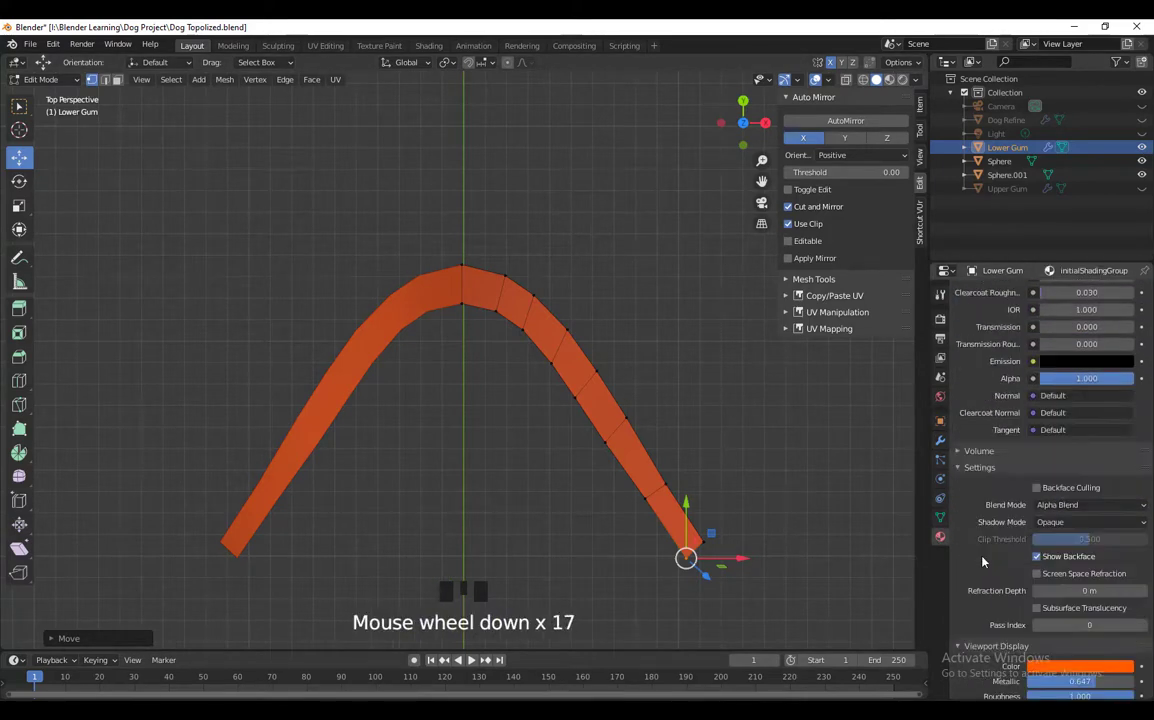
pyautogui.click(1077, 641)
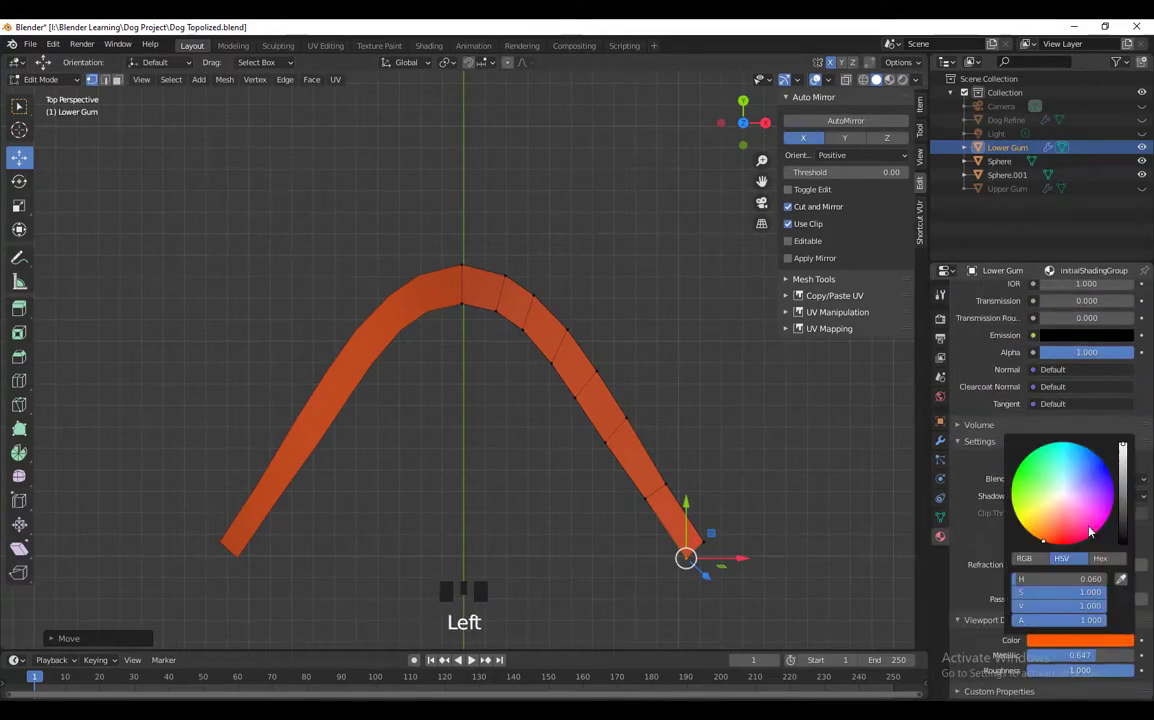
pyautogui.moveTo(1118, 477); pyautogui.dragTo(1122, 511)
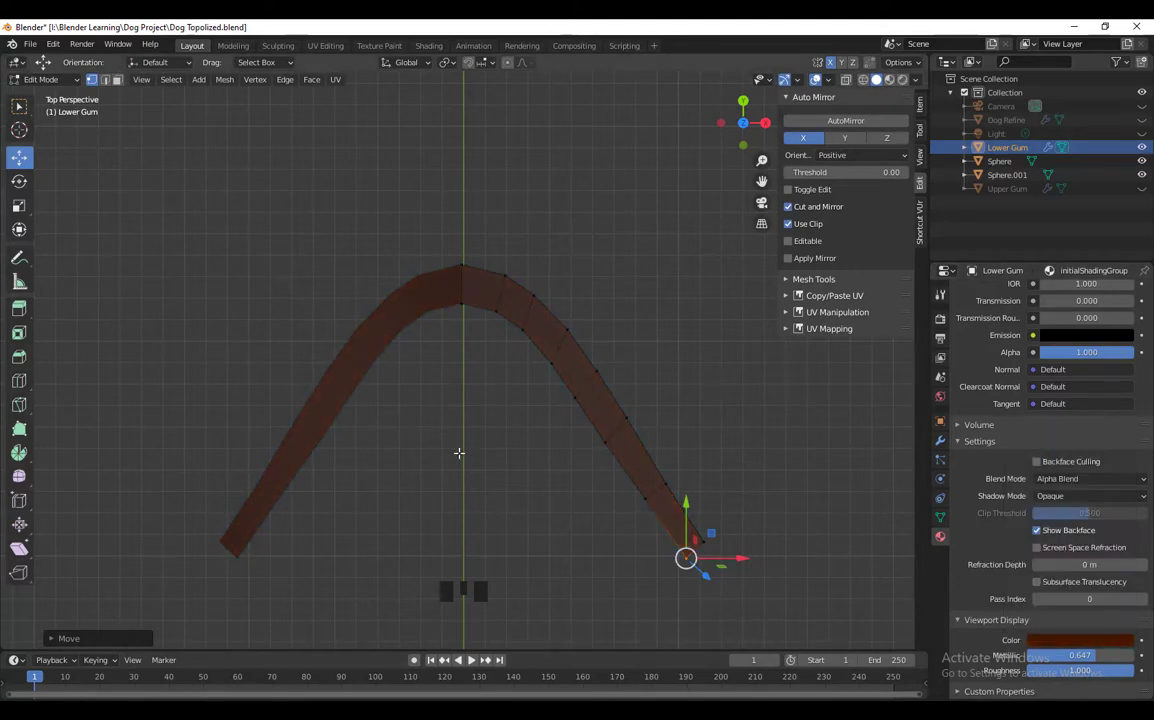
# - Select the inner and outer long edges of the Lower Gum and extrude them about 0.014 m down along Z
pyautogui.moveTo(458, 456); pyautogui.dragTo(481, 509, button='middle')
pyautogui.scroll(6, 507, 421)
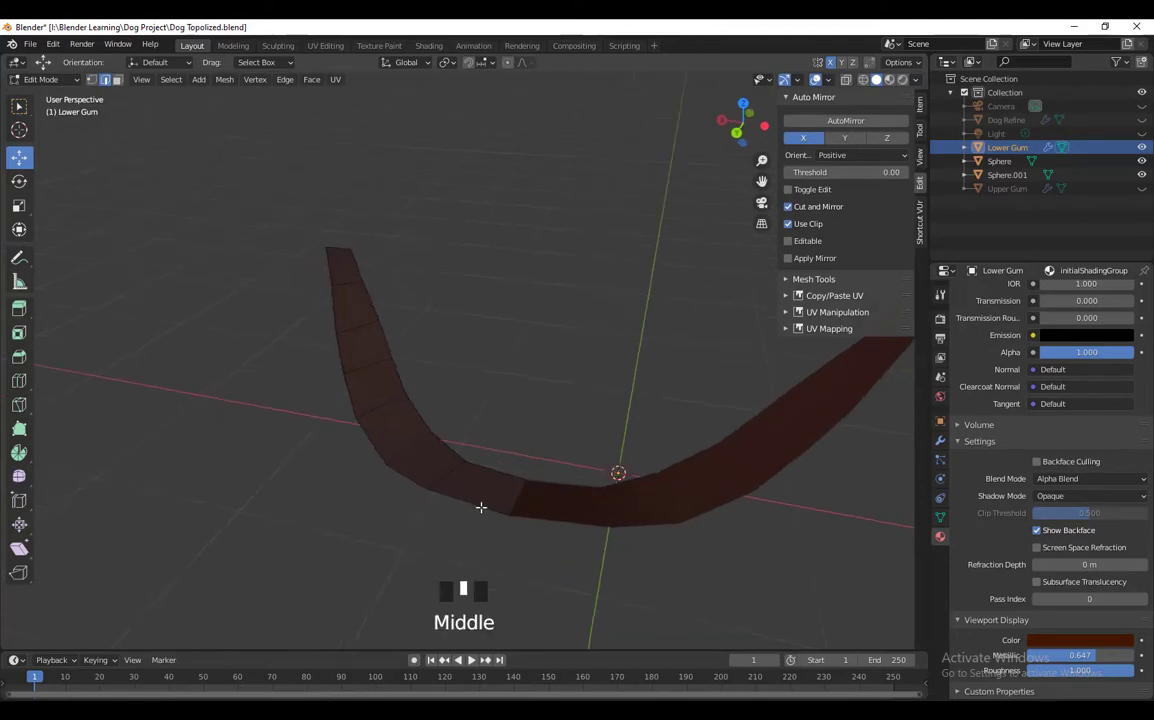
pyautogui.keyDown('alt'); pyautogui.click(481, 507); pyautogui.keyUp('alt')
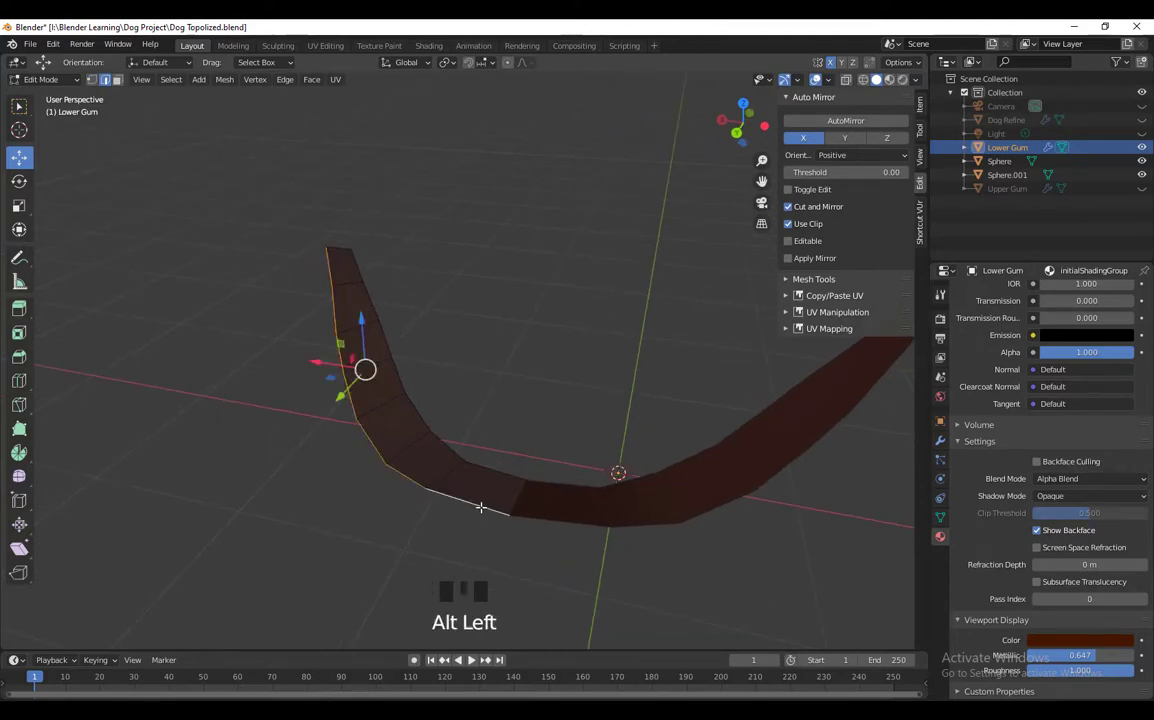
pyautogui.keyDown('alt'); pyautogui.click(511, 473); pyautogui.keyUp('alt')
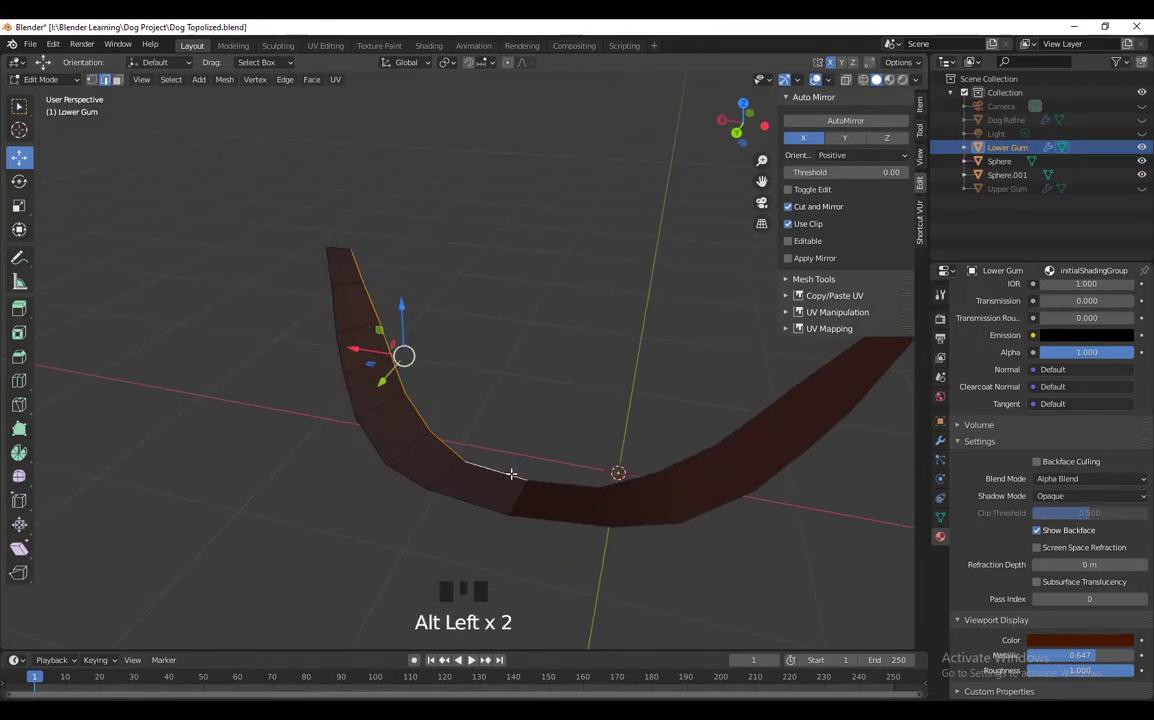
pyautogui.keyDown('alt'); pyautogui.keyDown('shift'); pyautogui.click(447, 510); pyautogui.keyUp('shift'); pyautogui.keyUp('alt')
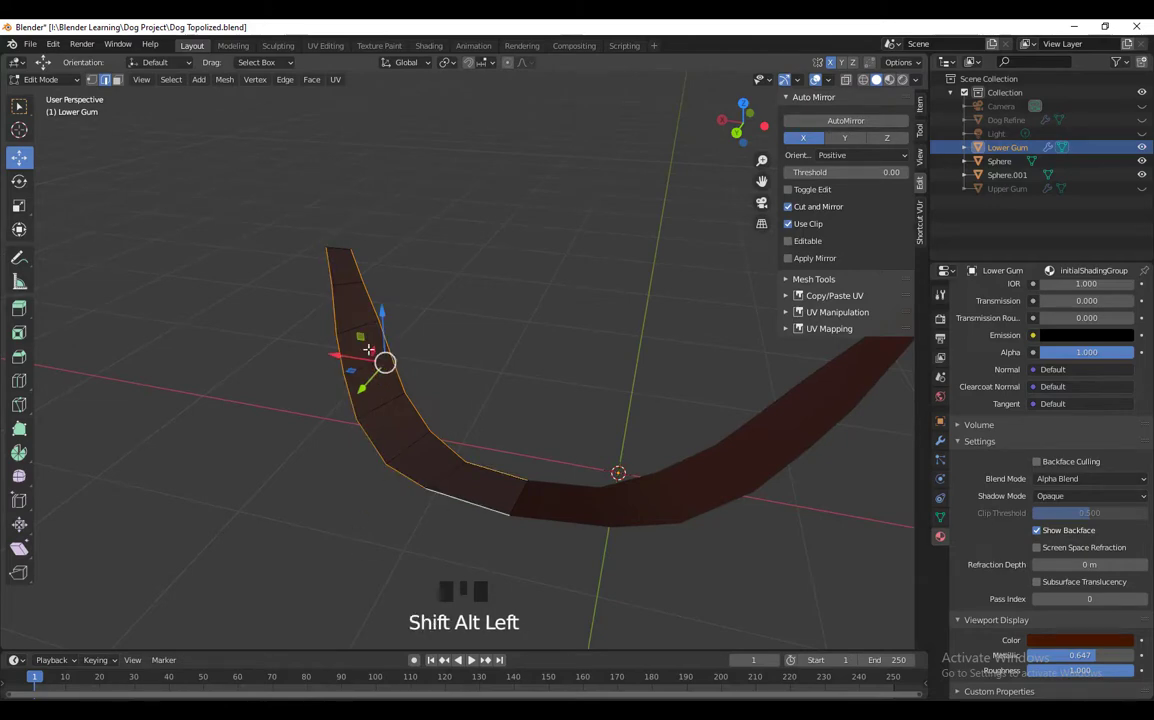
pyautogui.moveTo(539, 539)
pyautogui.mouseDown(button='middle')
pyautogui.moveTo(523, 533)
pyautogui.moveTo(531, 587)
pyautogui.moveTo(537, 553)
pyautogui.moveTo(522, 553)
pyautogui.mouseUp(button='middle')
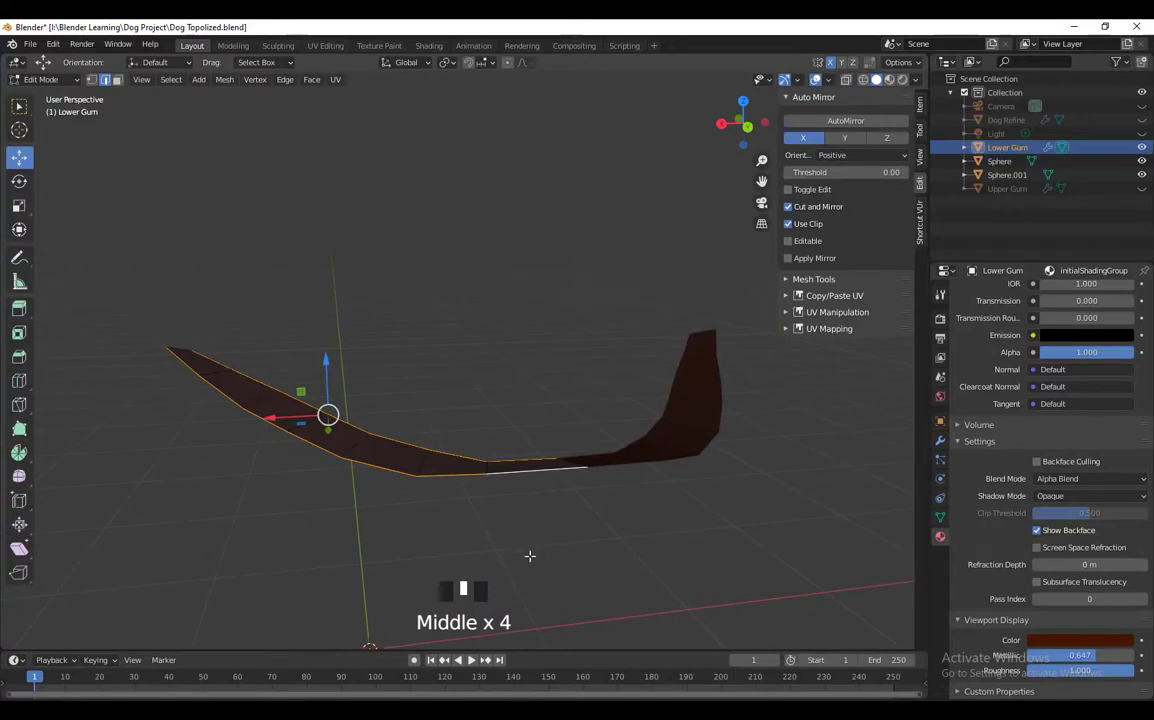
pyautogui.press('e')
pyautogui.press('z')
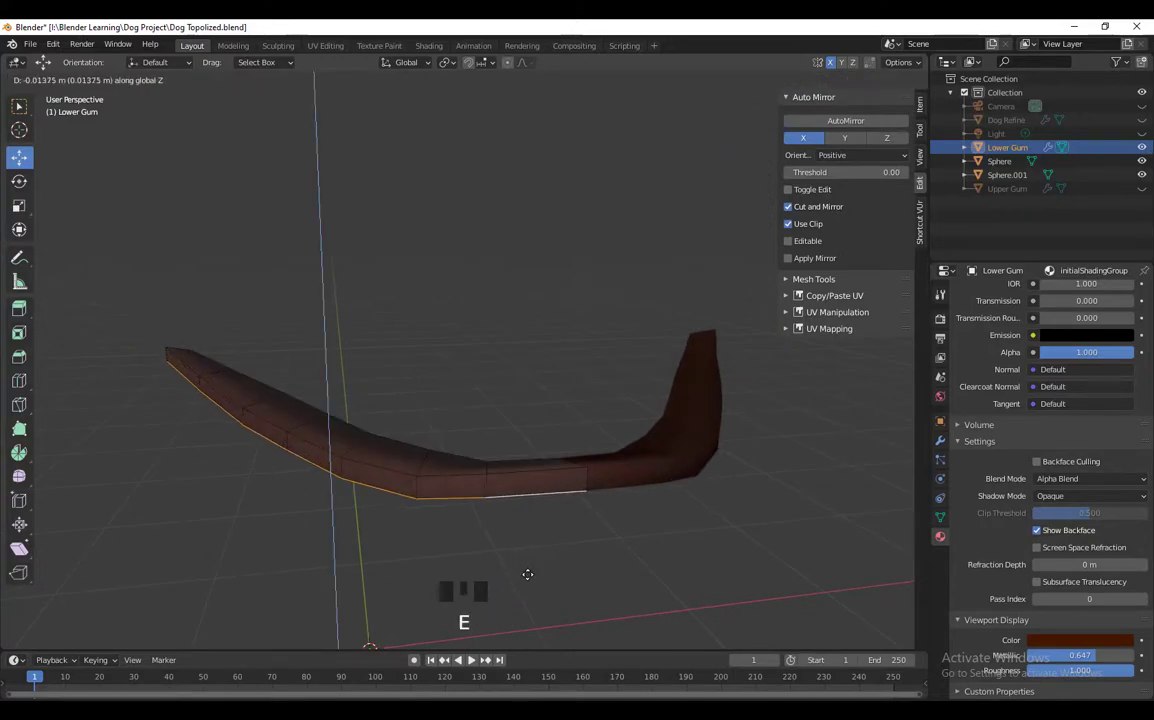
pyautogui.click(527, 576)
# - Add three lengthwise loop cuts along the top of the Lower Gum
pyautogui.moveTo(538, 577); pyautogui.dragTo(477, 535, button='middle')
pyautogui.scroll(3, 430, 549)
pyautogui.hotkey('ctrl', 'r')
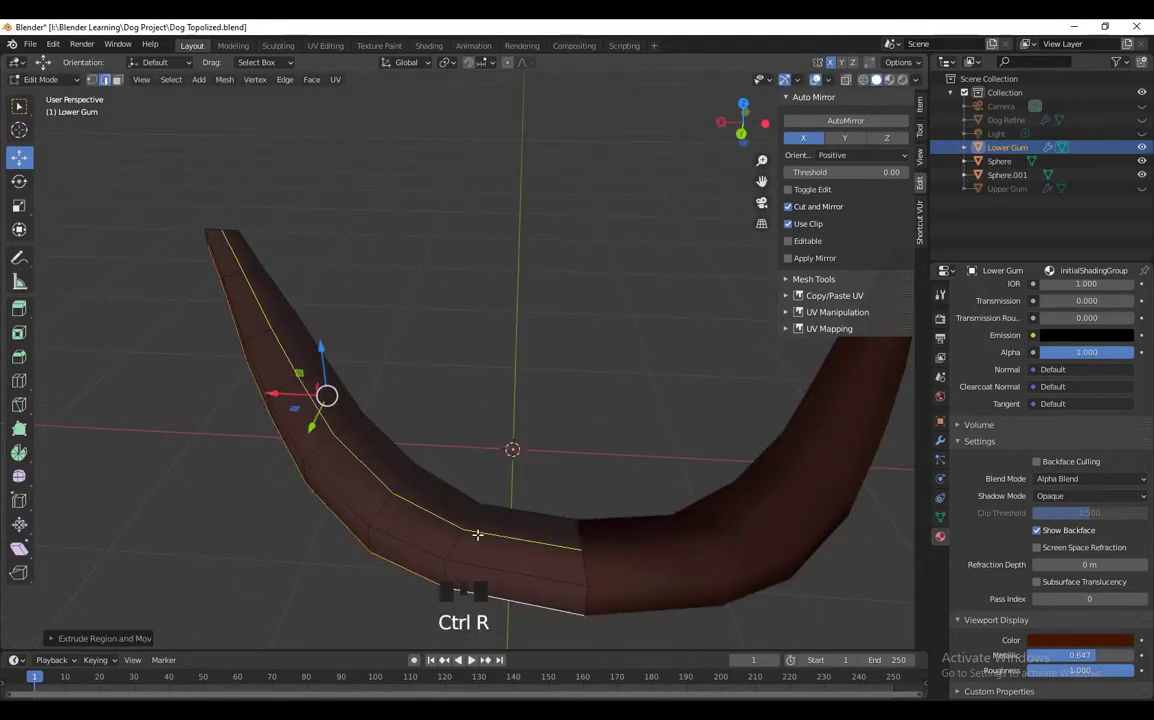
pyautogui.click(460, 531)
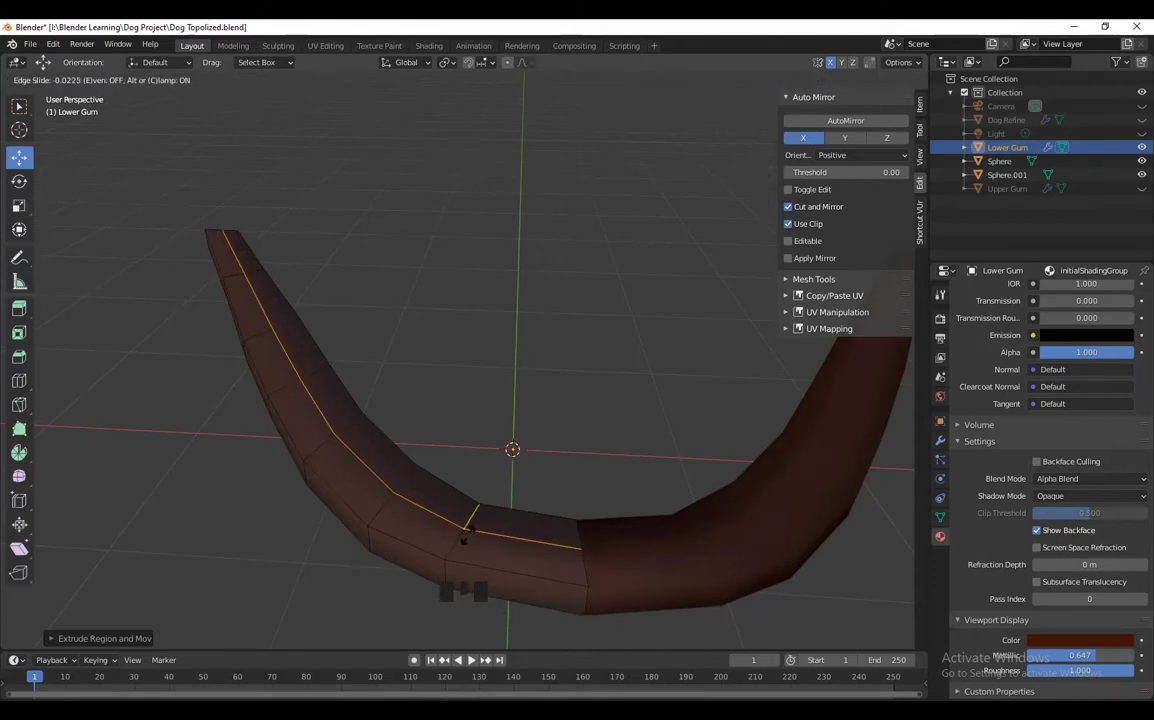
pyautogui.click(467, 538)
pyautogui.click(70, 639)
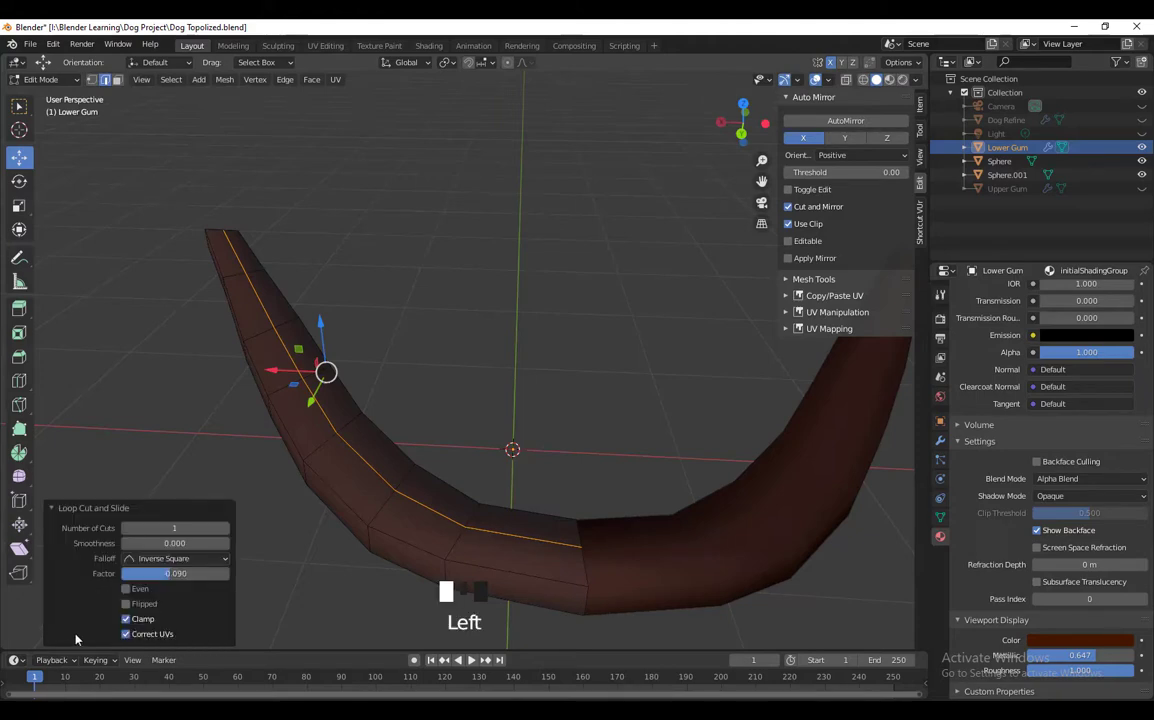
pyautogui.moveTo(172, 528)
pyautogui.mouseDown()
pyautogui.moveTo(200, 528)
pyautogui.moveTo(185, 528)
pyautogui.mouseUp()
# - Raise the three loops about 0.0032 m along Z, then lift the middle loop slightly higher to round the top
pyautogui.moveTo(480, 535); pyautogui.dragTo(435, 455, button='middle')
pyautogui.moveTo(379, 410); pyautogui.dragTo(384, 401)
pyautogui.moveTo(373, 504); pyautogui.dragTo(425, 520, button='middle')
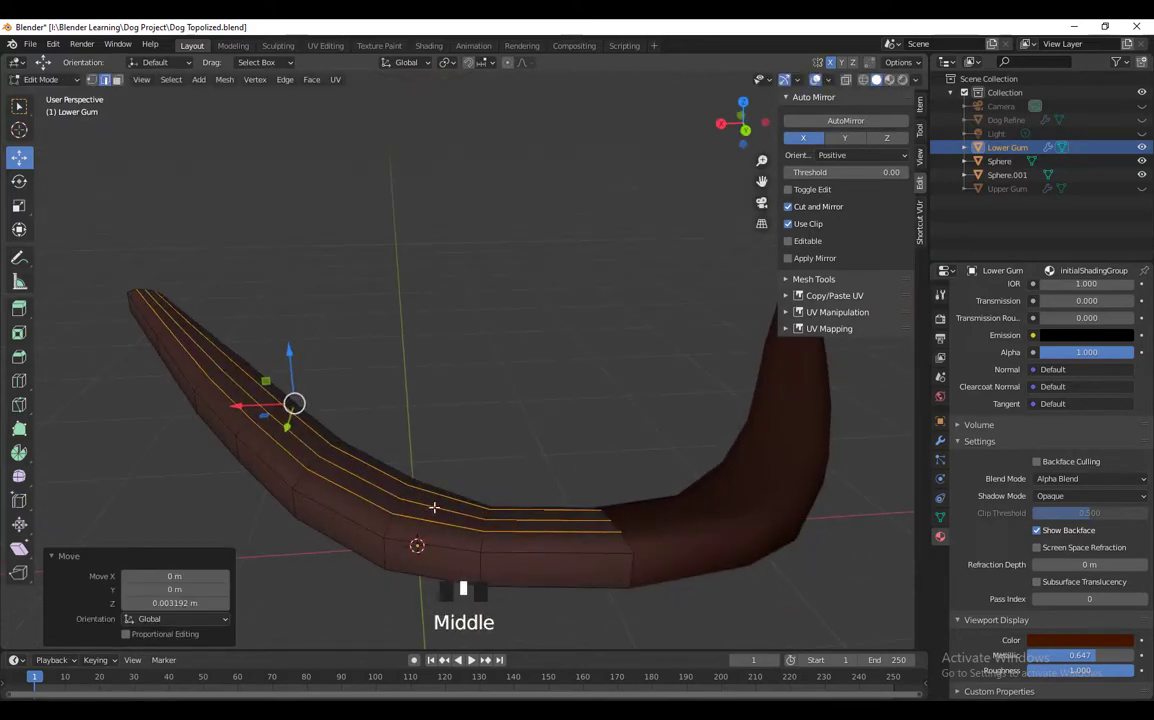
pyautogui.keyDown('alt'); pyautogui.click(434, 507); pyautogui.keyUp('alt')
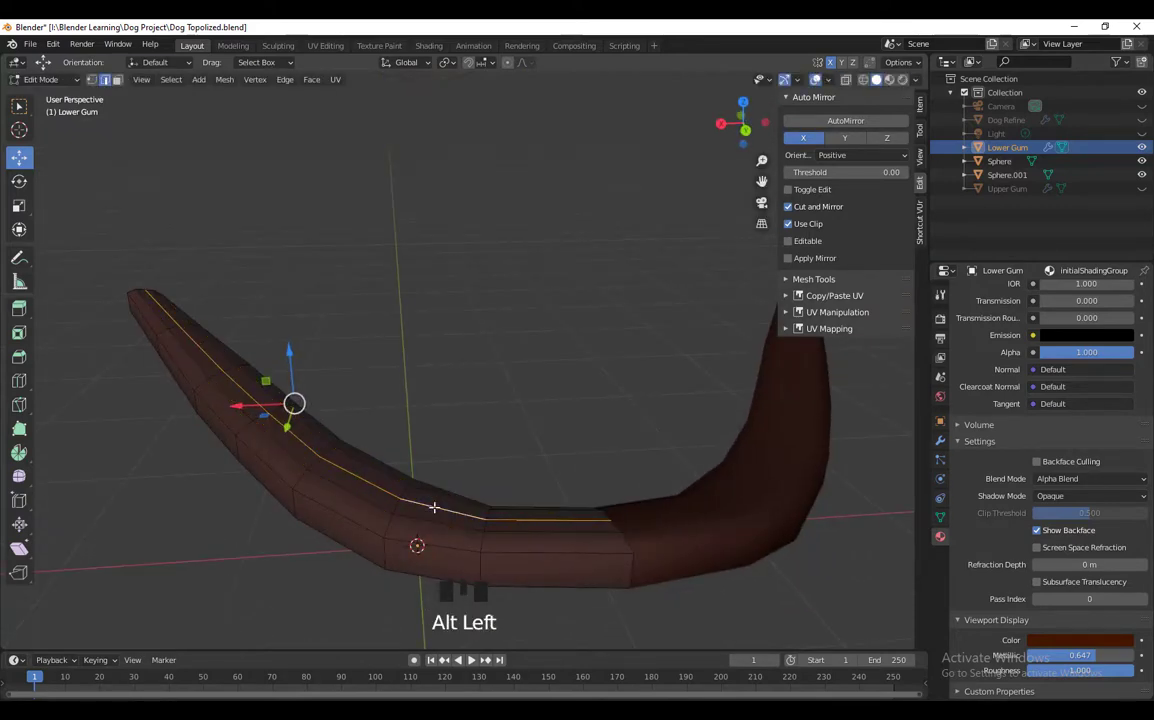
pyautogui.moveTo(288, 353); pyautogui.dragTo(288, 350)
# - Examine the rounded profile and side walls of the Lower Gum from several angles
pyautogui.moveTo(445, 500); pyautogui.dragTo(507, 523, button='middle')
pyautogui.scroll(-3, 639, 513)
pyautogui.scroll(4, 464, 562)
pyautogui.moveTo(464, 562); pyautogui.dragTo(388, 526, button='middle')
pyautogui.click(337, 554)
pyautogui.scroll(-2, 383, 543)
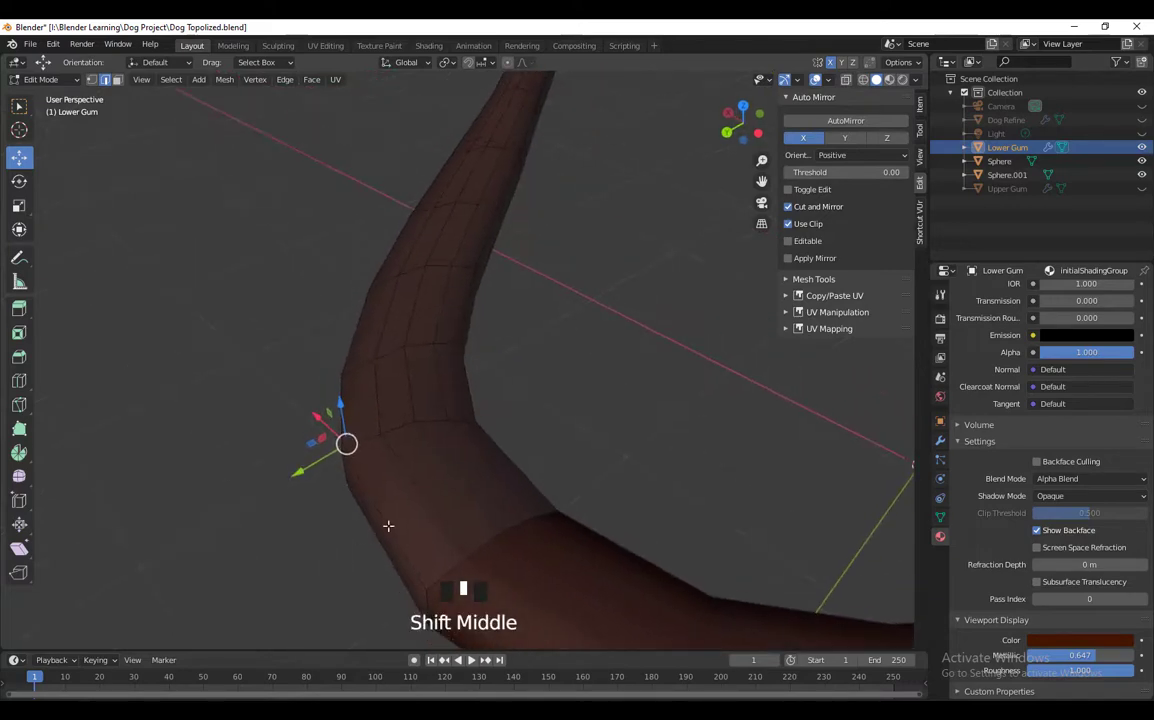
pyautogui.moveTo(462, 498); pyautogui.dragTo(502, 489, button='middle')
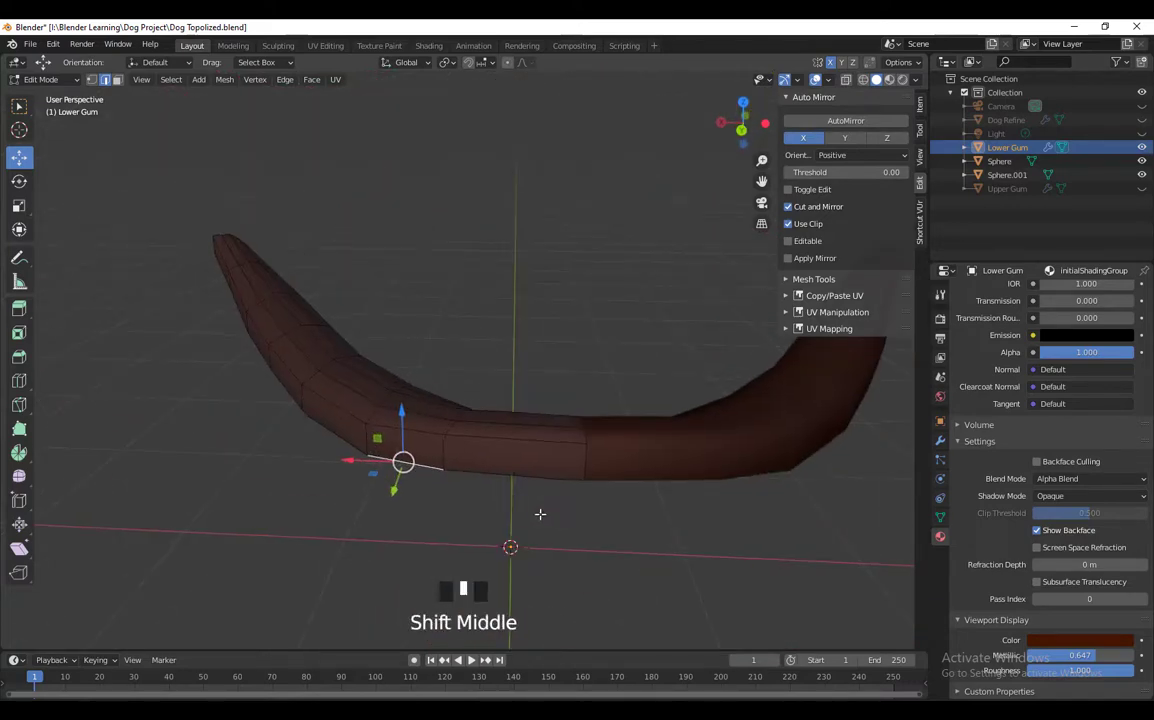
pyautogui.keyDown('shift'); pyautogui.moveTo(540, 514); pyautogui.dragTo(497, 542, button='middle'); pyautogui.keyUp('shift')
# - Show the Dog Refine body around the gum and restore the material's viewport display colour to bright orange
pyautogui.click(1143, 121)
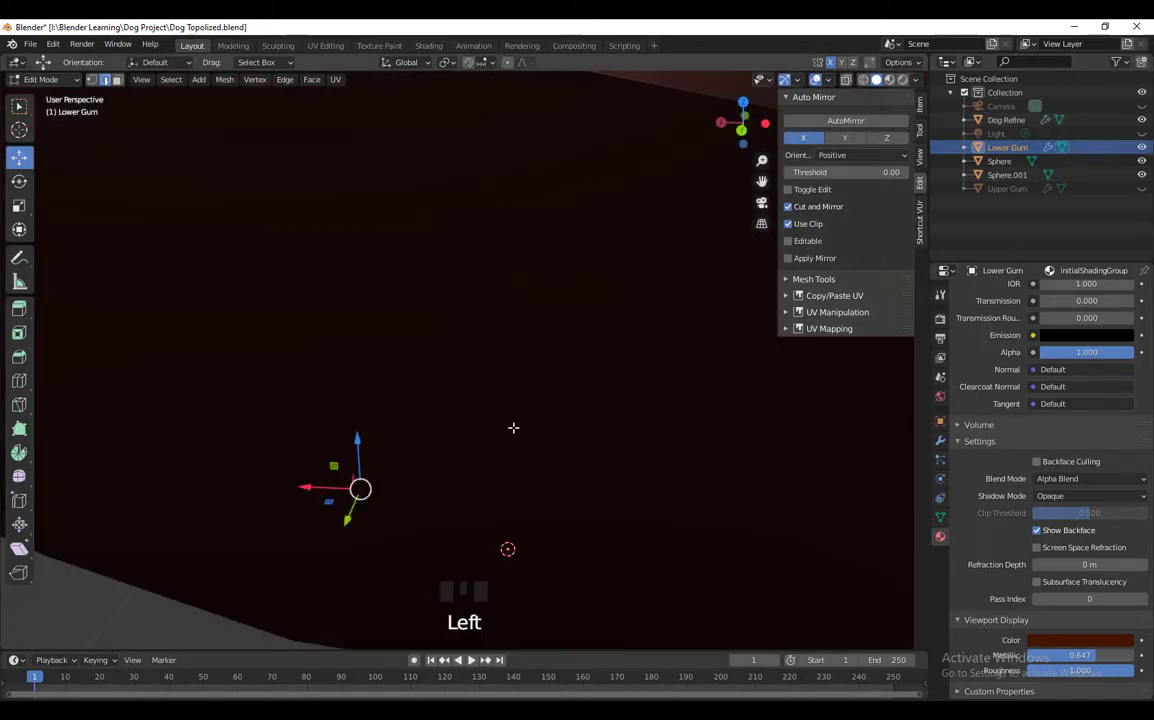
pyautogui.moveTo(513, 427); pyautogui.dragTo(580, 422, button='middle')
pyautogui.scroll(-3, 573, 400)
pyautogui.scroll(2, 489, 461)
pyautogui.moveTo(489, 461); pyautogui.dragTo(450, 433, button='middle')
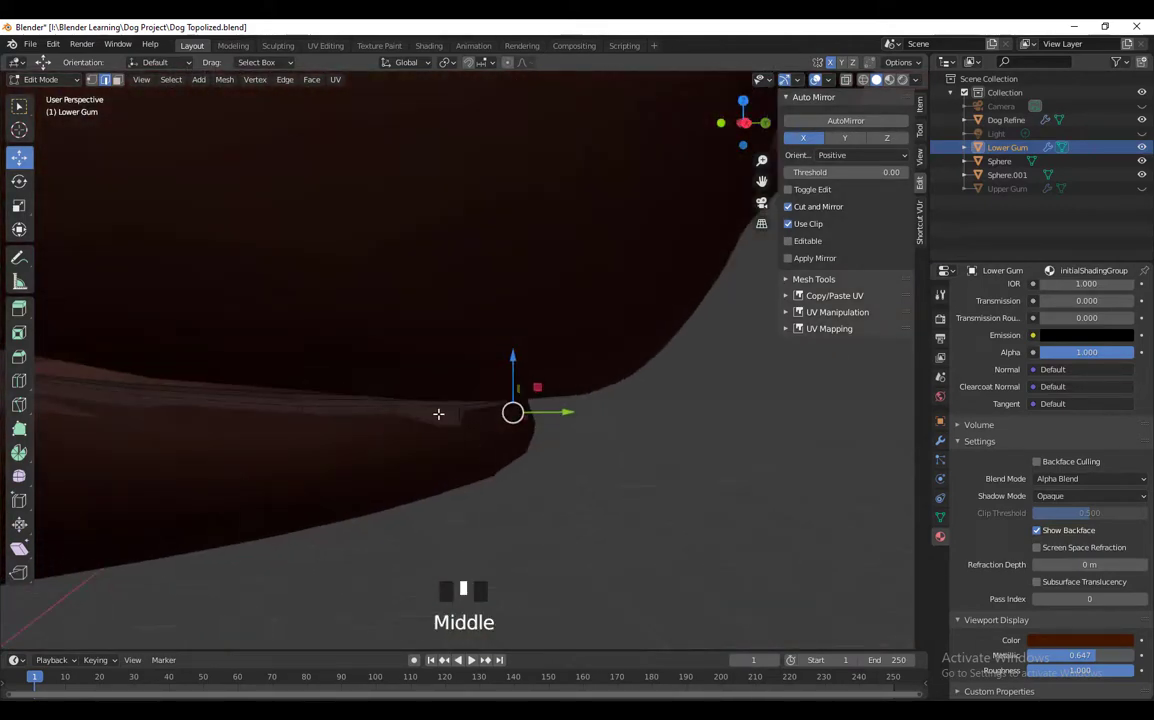
pyautogui.moveTo(645, 444); pyautogui.dragTo(827, 549, button='middle')
pyautogui.scroll(2, 672, 507)
pyautogui.scroll(-1, 587, 492)
pyautogui.scroll(-7, 636, 520)
pyautogui.scroll(1, 668, 511)
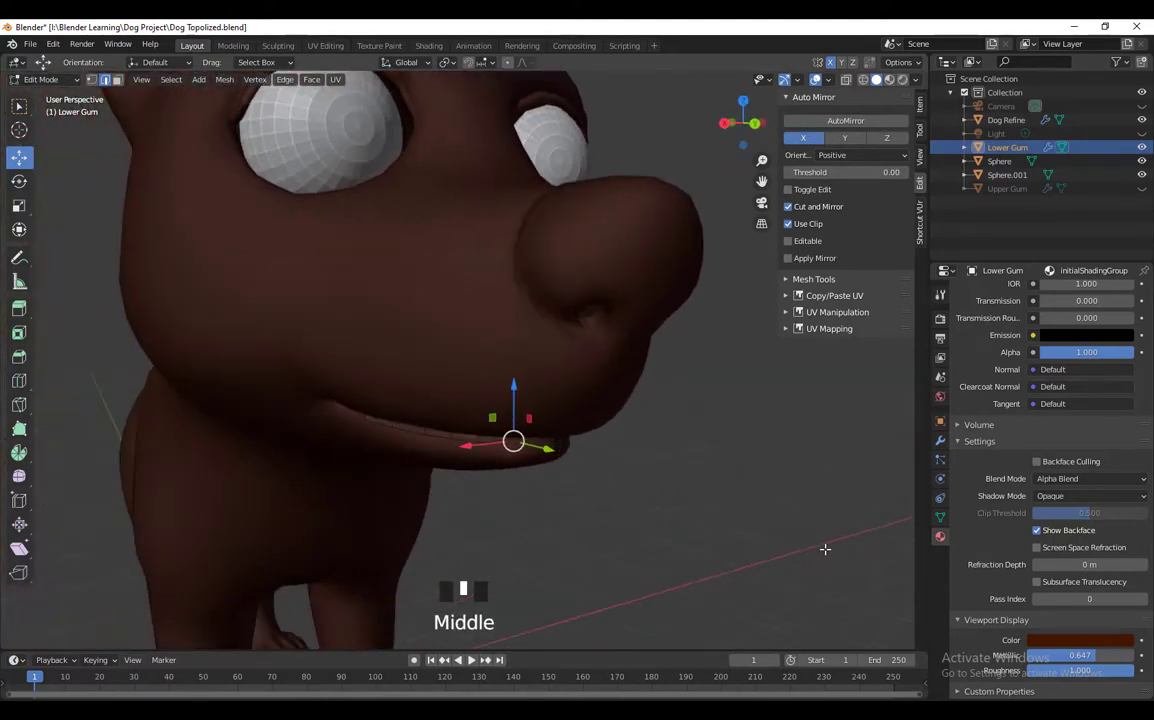
pyautogui.click(1092, 641)
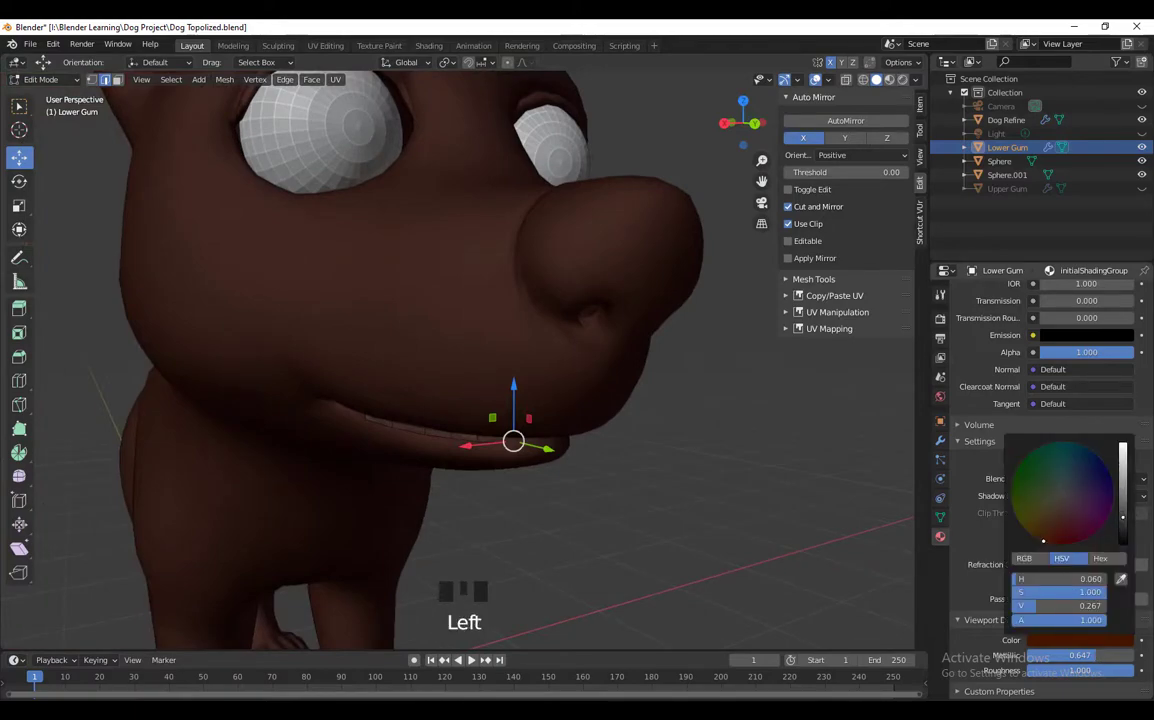
pyautogui.moveTo(1122, 517); pyautogui.dragTo(1122, 450)
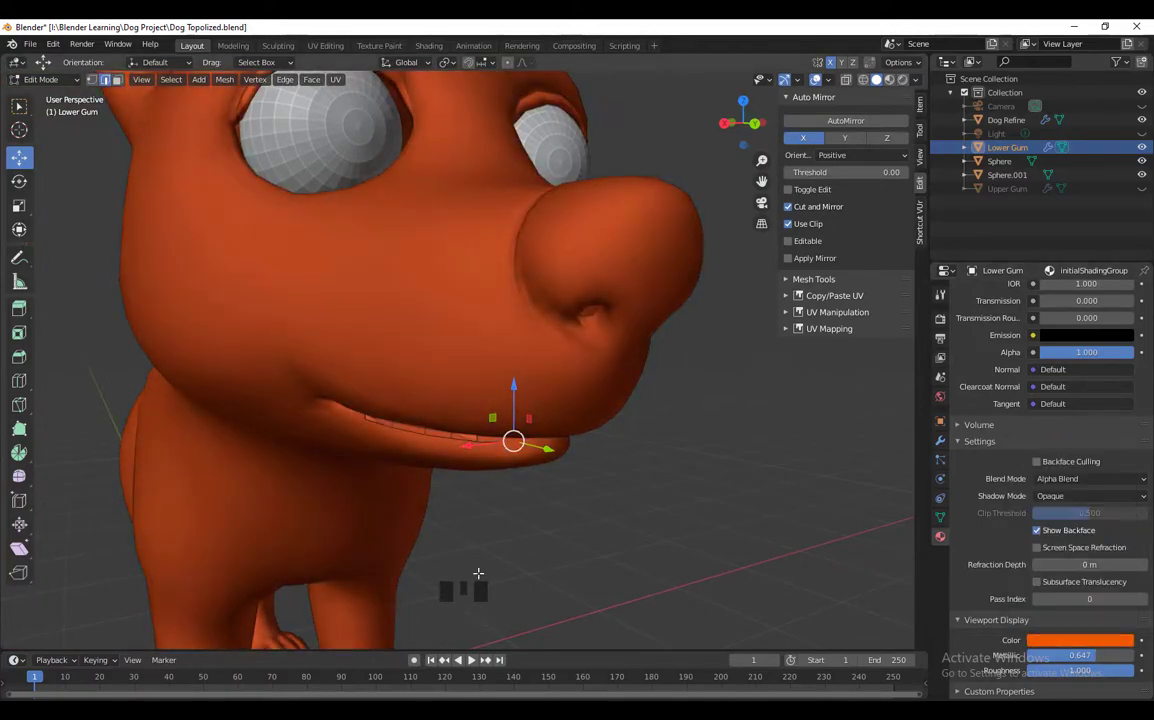
# - Move an outer side edge of the Lower Gum about -0.0022 m in X and -0.0011 m in Y, then raise it about 0.0019 m
pyautogui.scroll(4, 538, 562)
pyautogui.moveTo(538, 562); pyautogui.dragTo(531, 567, button='middle')
pyautogui.scroll(-1, 415, 567)
pyautogui.moveTo(415, 567); pyautogui.dragTo(562, 549, button='middle')
pyautogui.scroll(1, 587, 549)
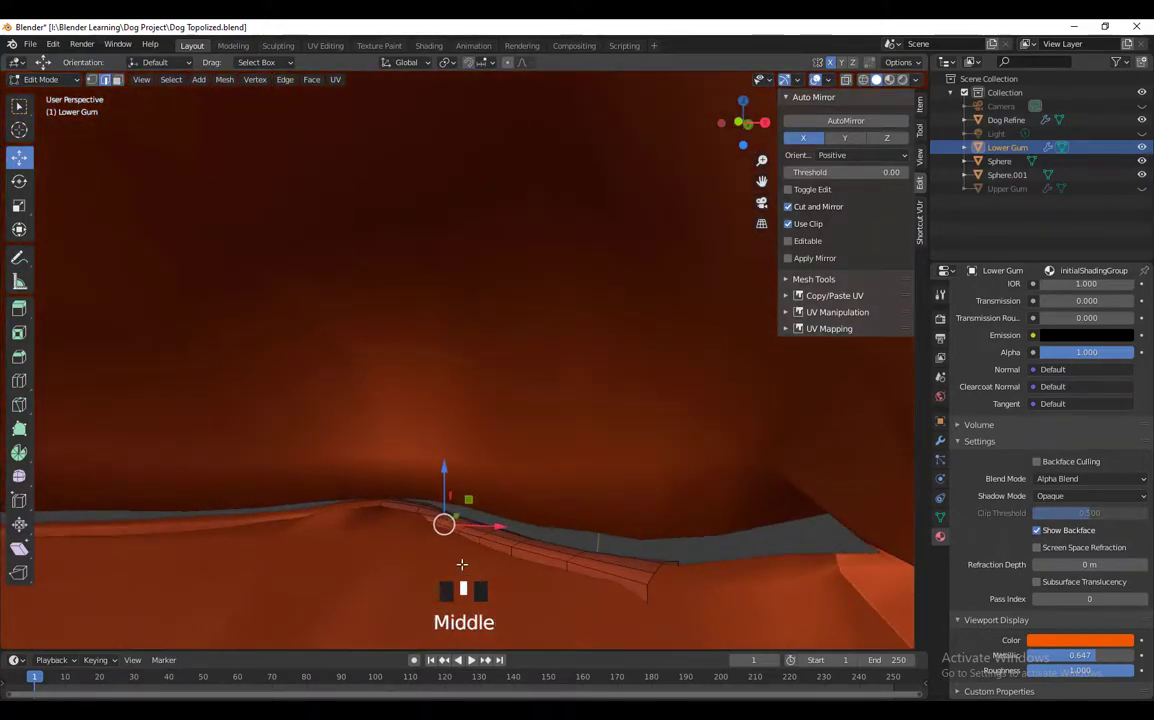
pyautogui.moveTo(462, 565); pyautogui.dragTo(668, 470, button='middle')
pyautogui.scroll(1, 466, 549)
pyautogui.scroll(1, 459, 549)
pyautogui.scroll(1, 412, 502)
pyautogui.press('g')
pyautogui.click(409, 515)
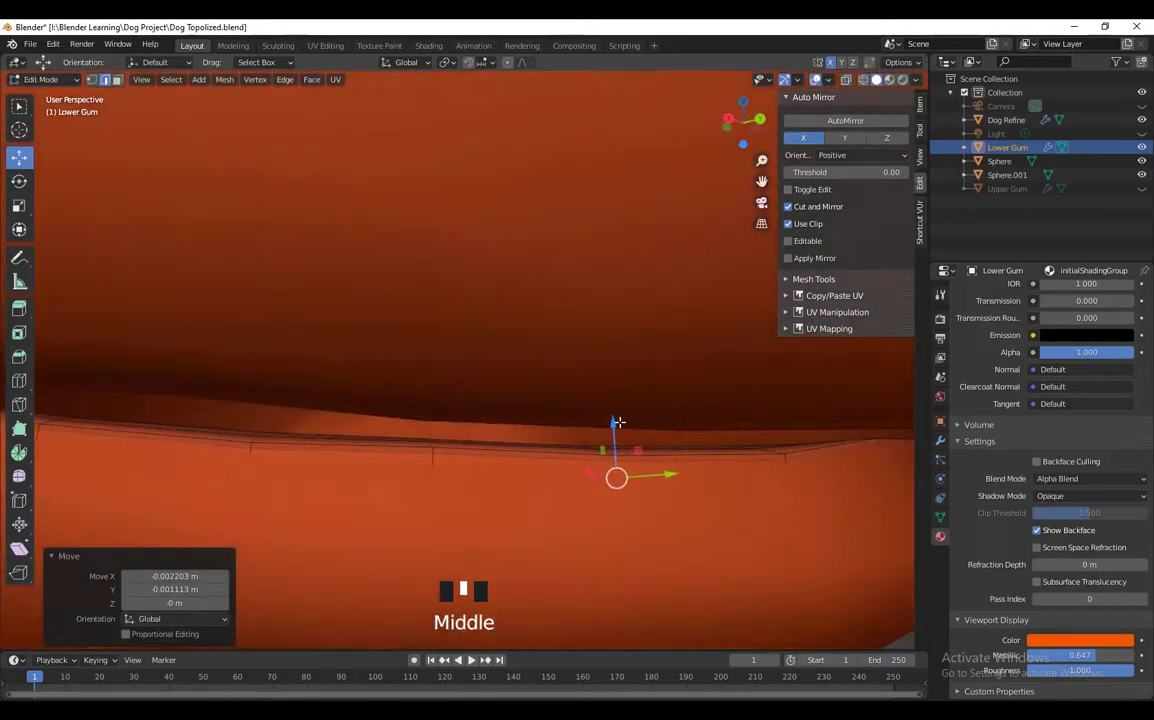
pyautogui.moveTo(618, 422); pyautogui.dragTo(611, 420)
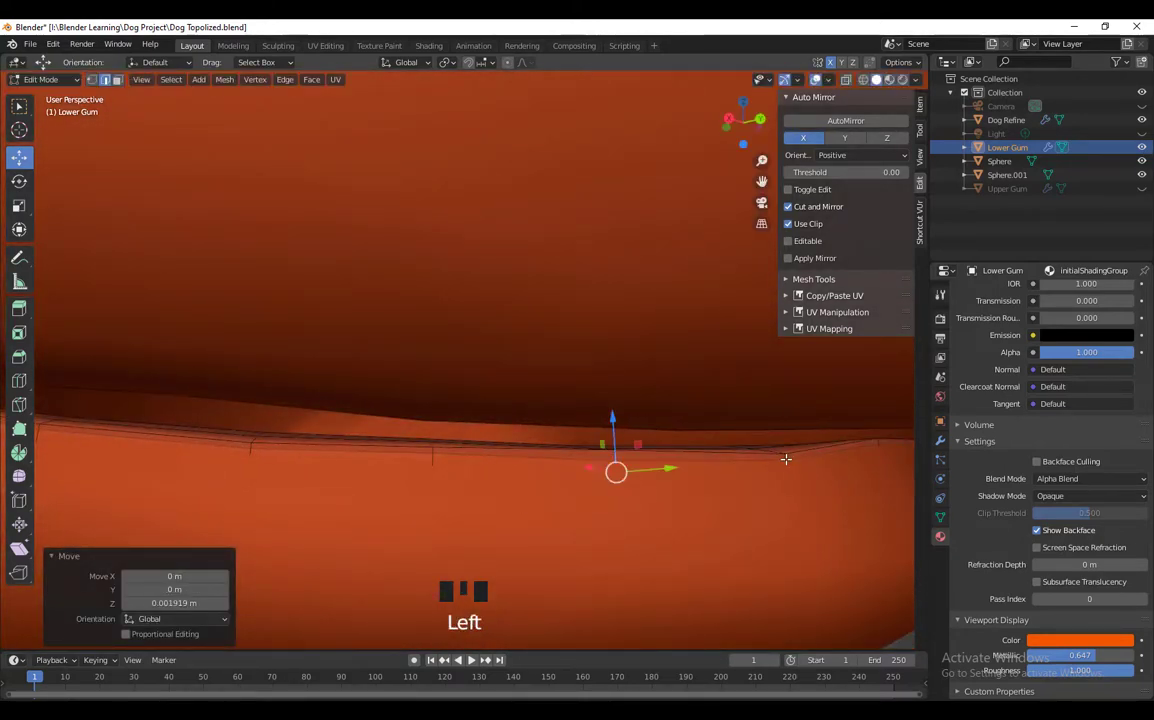
# - Shift the adjacent outer side edge inward and slightly up in two small moves so it sits within the lip
pyautogui.click(786, 459)
pyautogui.moveTo(760, 540); pyautogui.dragTo(683, 545, button='middle')
pyautogui.press('g')
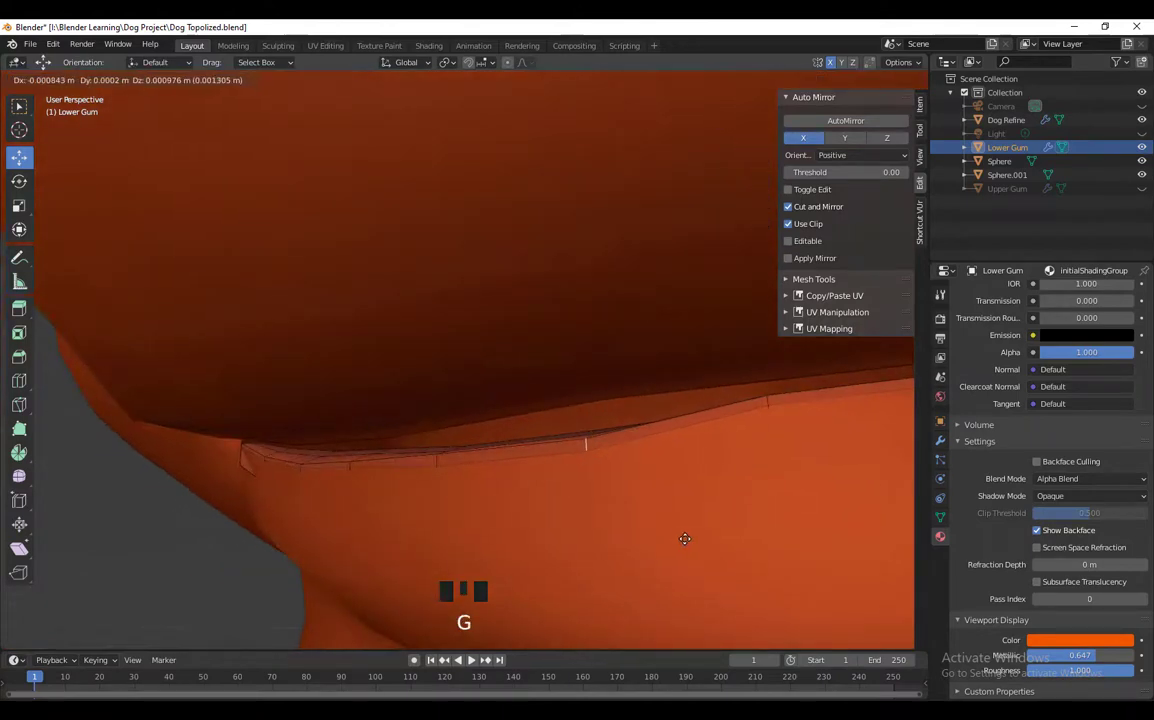
pyautogui.click(688, 539)
pyautogui.moveTo(677, 541); pyautogui.dragTo(622, 551, button='middle')
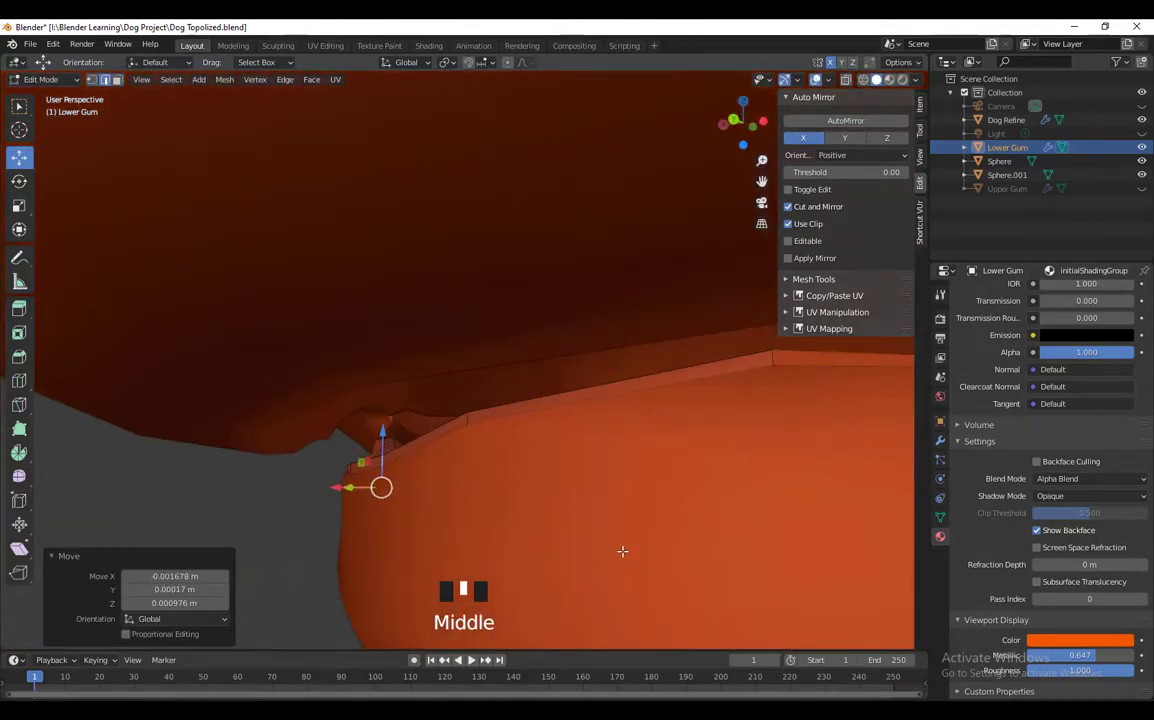
pyautogui.press('g')
pyautogui.click(508, 485)
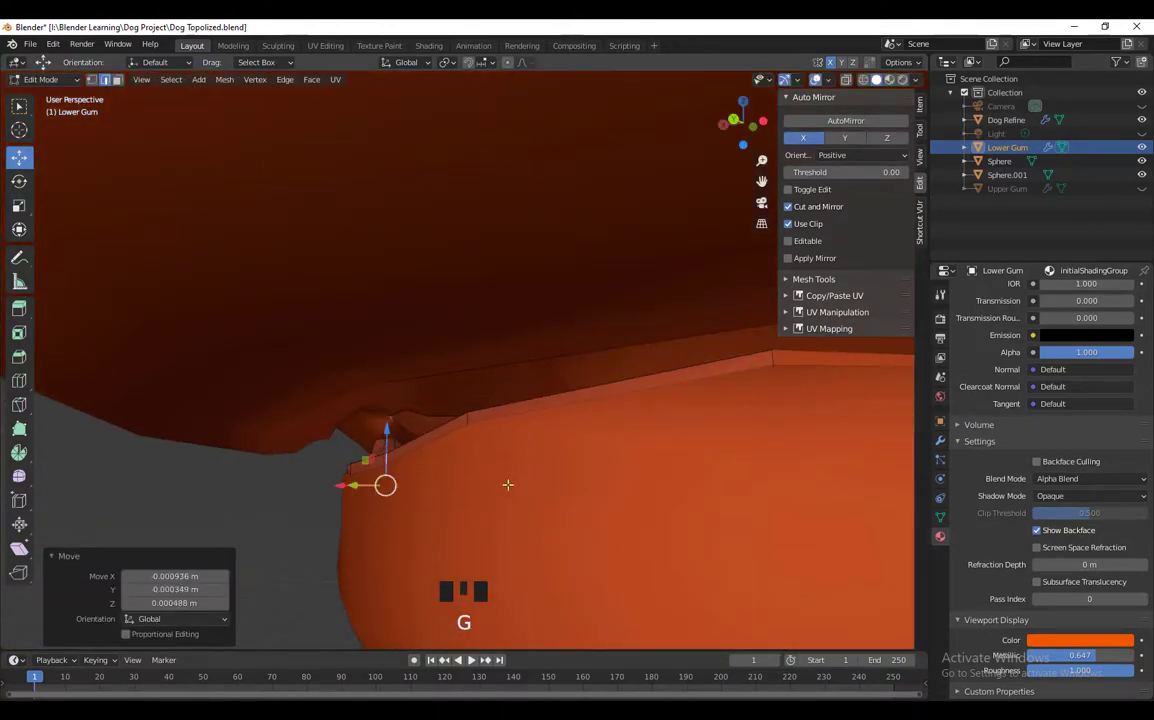
# - Move the following side edge about -0.0009 m in X, -0.0006 m in Y and 0.0003 m in Z
pyautogui.click(466, 420)
pyautogui.moveTo(538, 523); pyautogui.dragTo(370, 460, button='middle')
pyautogui.press('g')
pyautogui.click(518, 519)
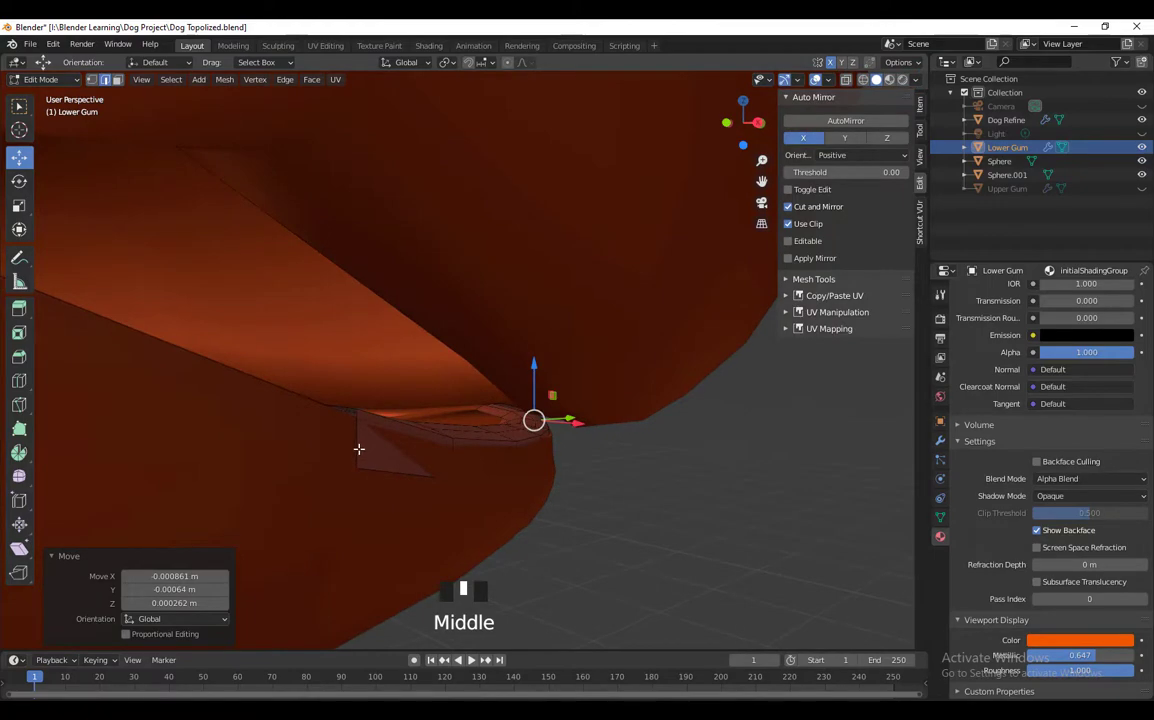
# - Pull the side edge poking through the lip inward in two moves, the second about -0.0038 m in X, -0.0023 m in Y and -0.0006 m in Z
pyautogui.click(358, 449)
pyautogui.moveTo(428, 533); pyautogui.dragTo(595, 562, button='middle')
pyautogui.press('g')
pyautogui.click(464, 553)
pyautogui.scroll(2, 602, 561)
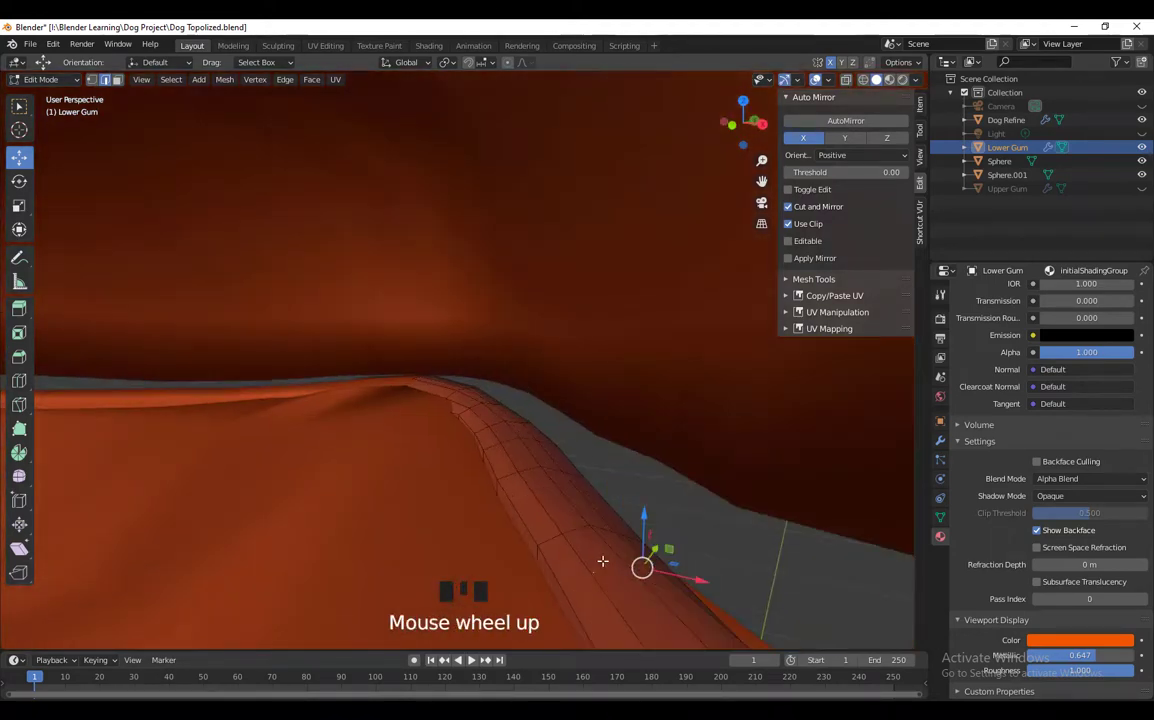
pyautogui.press('g')
pyautogui.click(571, 570)
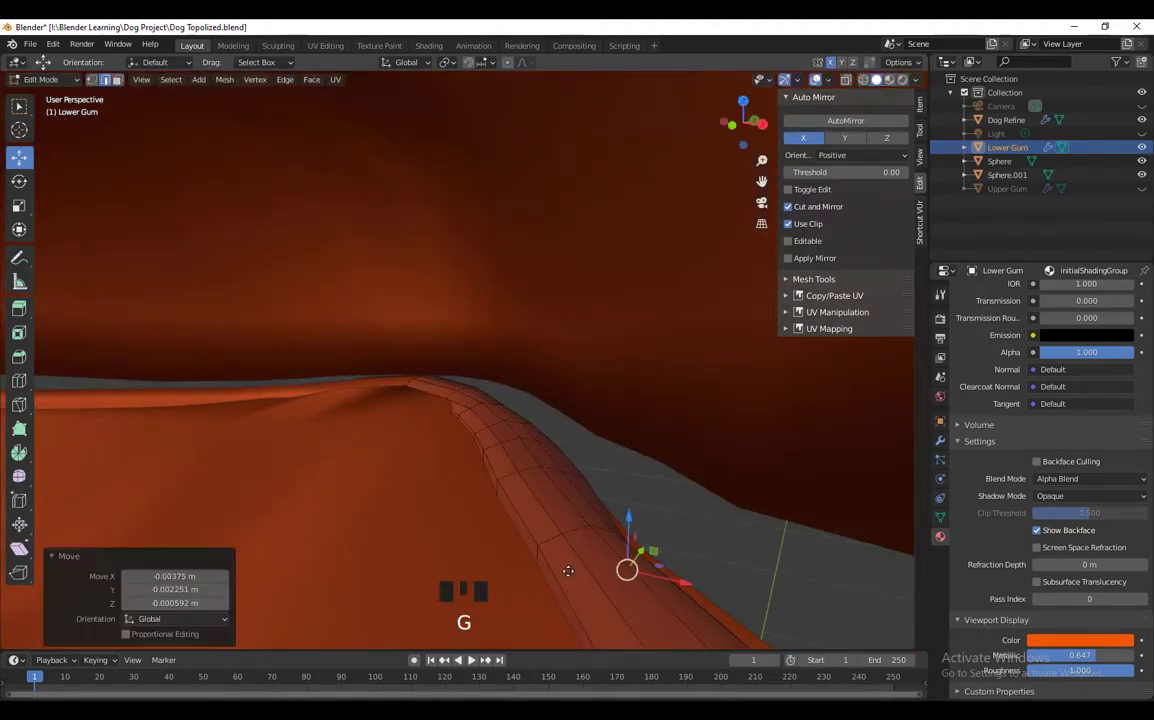
pyautogui.moveTo(569, 569); pyautogui.dragTo(538, 532, button='middle')
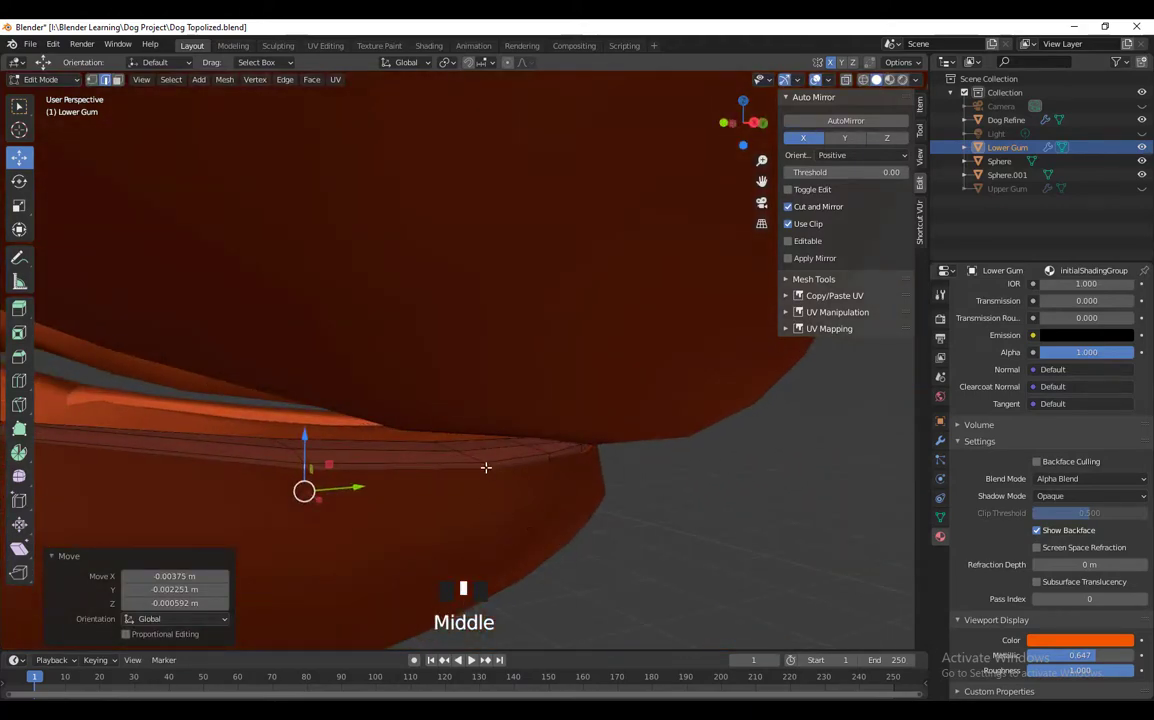
# - Shift two neighbouring outer side edges of the Lower Gum in two small moves to fit inside the lip
pyautogui.click(489, 541)
pyautogui.moveTo(485, 464); pyautogui.dragTo(646, 589, button='middle')
pyautogui.press('g')
pyautogui.click(538, 574)
pyautogui.scroll(2, 600, 578)
pyautogui.click(525, 581)
pyautogui.press('g')
pyautogui.click(593, 592)
# - Move the next outer side edge about -0.0012 m in X, -0.0016 m in Y and 0.0010 m in Z
pyautogui.click(716, 540)
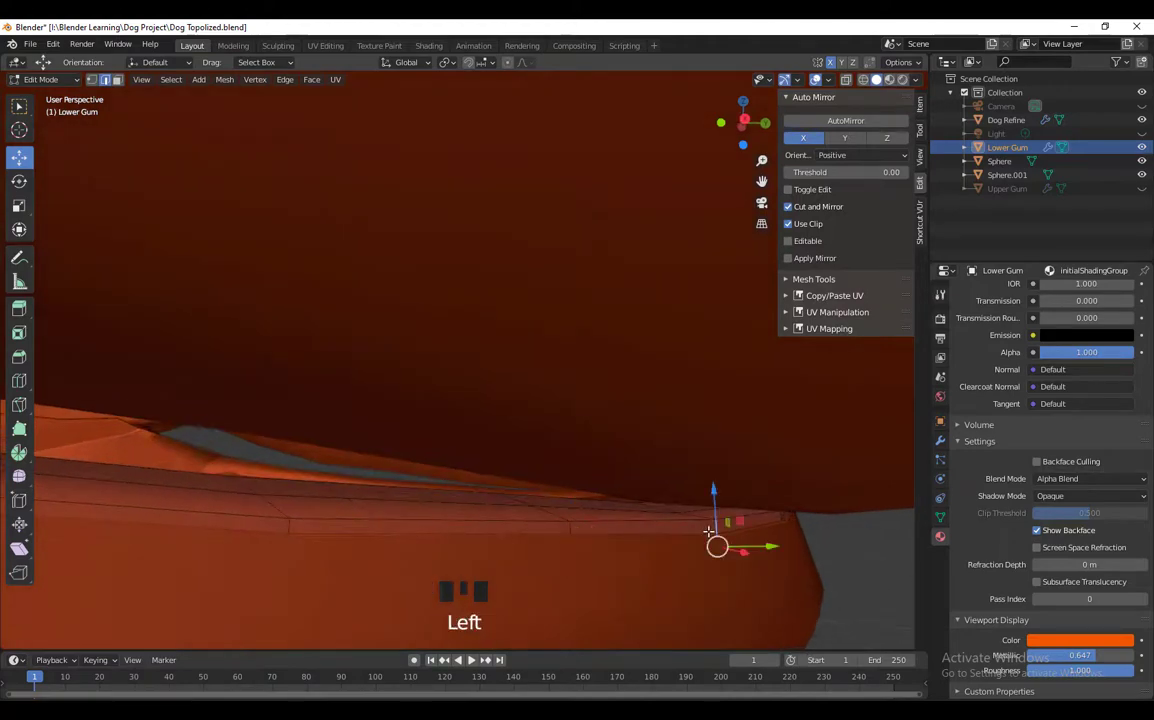
pyautogui.moveTo(718, 543); pyautogui.dragTo(523, 518, button='middle')
pyautogui.press('g')
pyautogui.click(717, 587)
# - Change the material's viewport display color to pale pink
pyautogui.scroll(-2, 717, 587)
pyautogui.scroll(-3, 373, 487)
pyautogui.scroll(2, 525, 511)
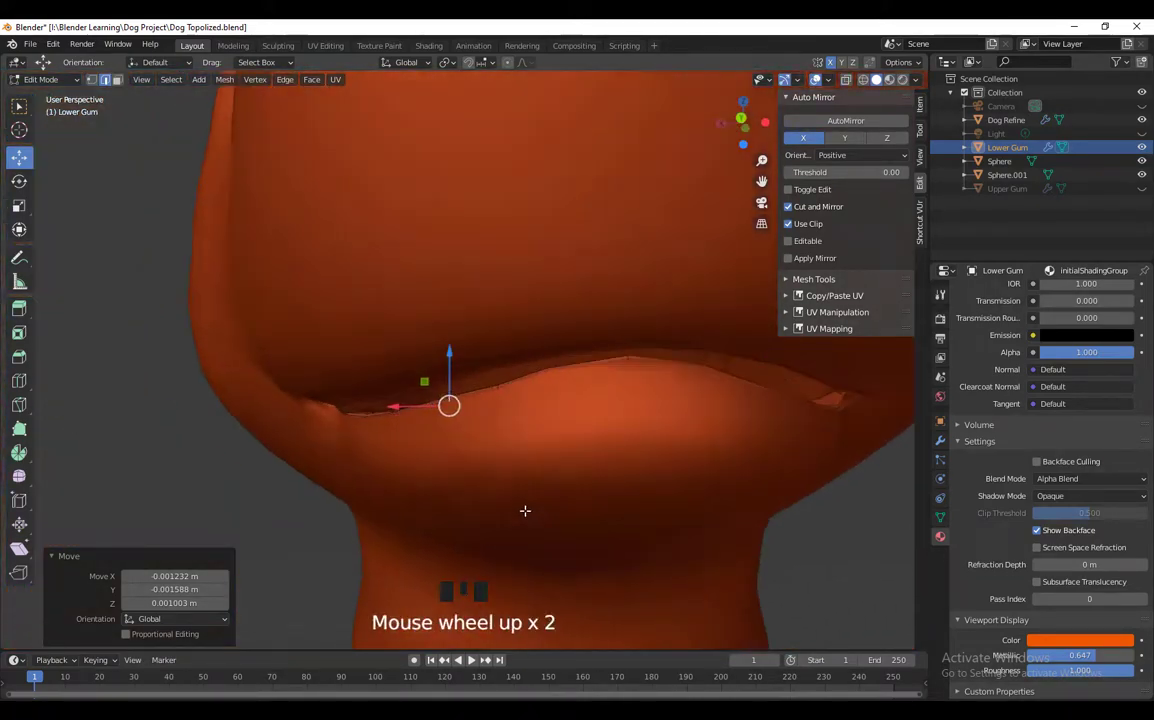
pyautogui.scroll(2, 525, 511)
pyautogui.keyDown('shift'); pyautogui.moveTo(443, 497); pyautogui.dragTo(680, 553, button='middle'); pyautogui.keyUp('shift')
pyautogui.scroll(2, 605, 546)
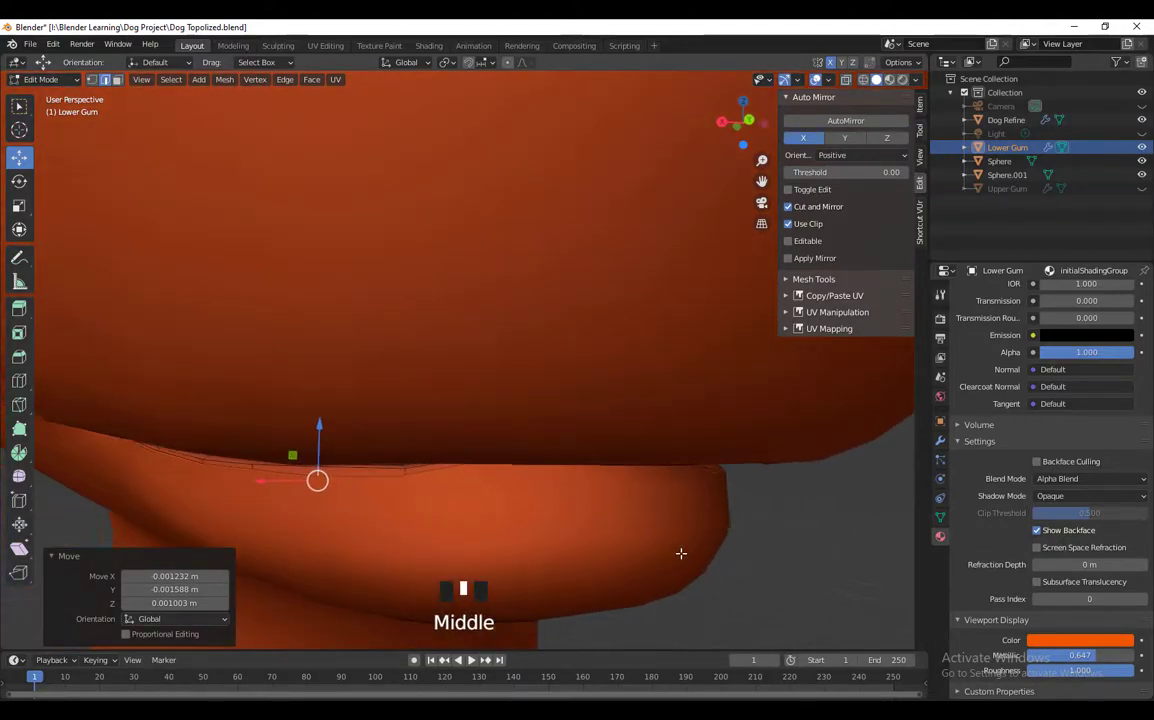
pyautogui.scroll(-1, 704, 555)
pyautogui.click(1072, 641)
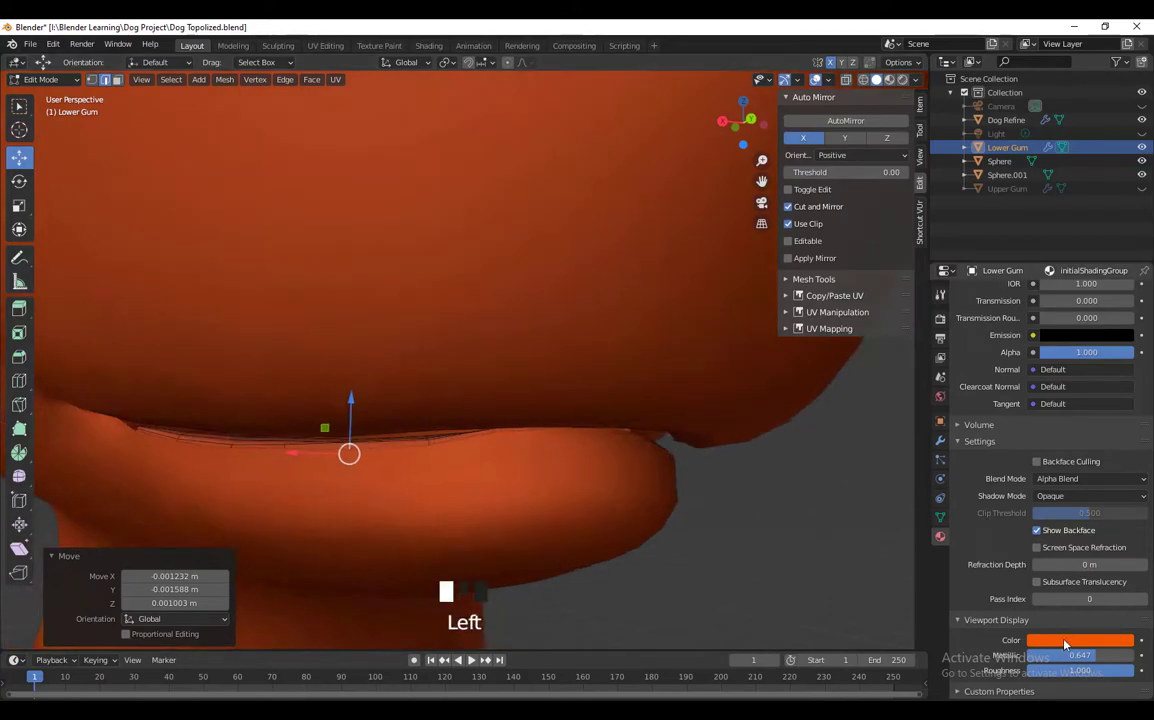
pyautogui.moveTo(1043, 541); pyautogui.dragTo(1060, 499)
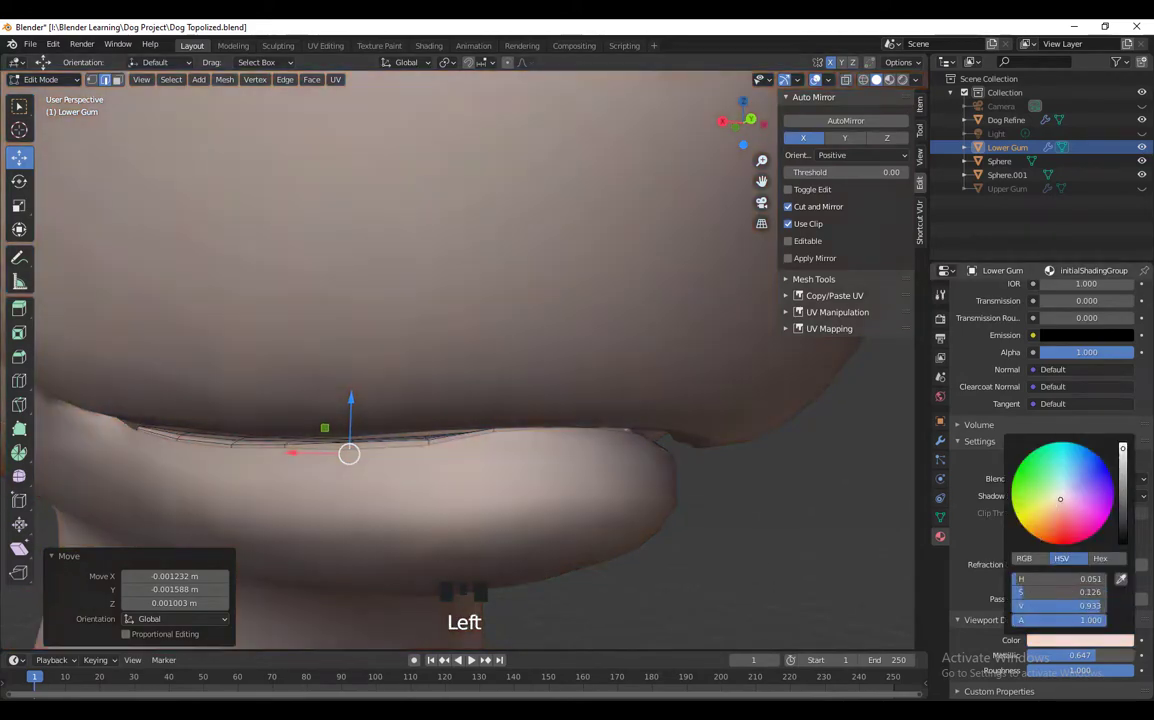
# - Hide the Dog Refine body so the Lower Gum can be edited unobstructed
pyautogui.moveTo(700, 525); pyautogui.dragTo(560, 478, button='middle')
pyautogui.scroll(2, 619, 524)
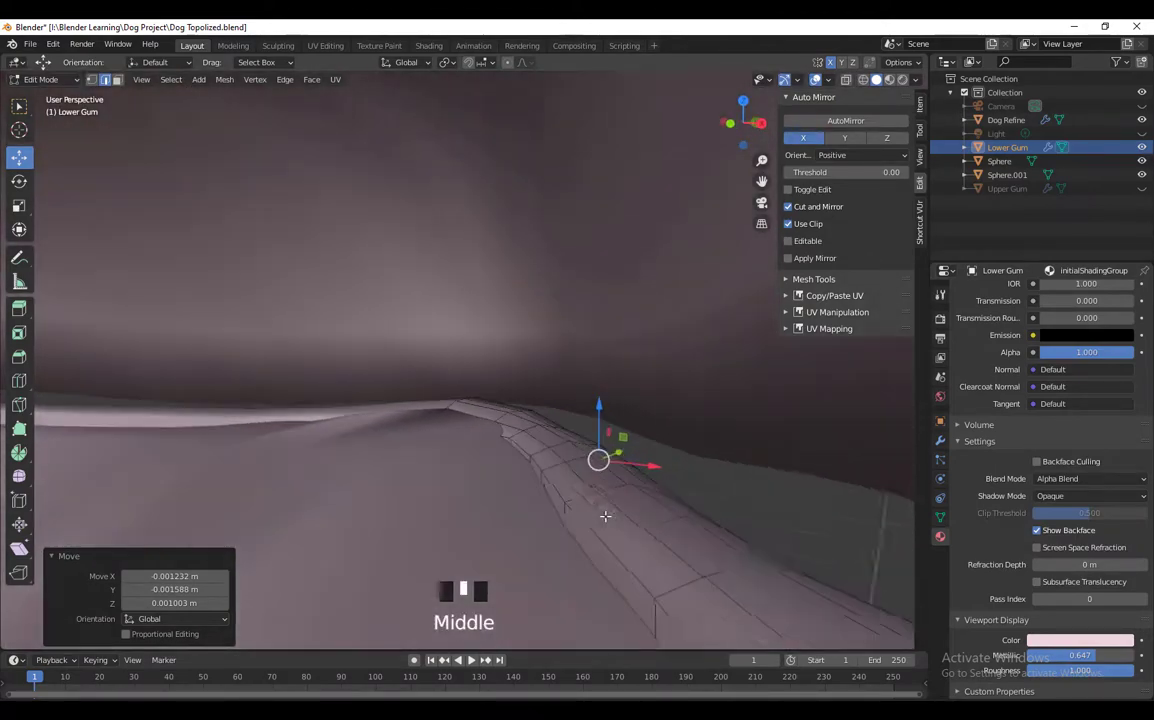
pyautogui.click(1141, 120)
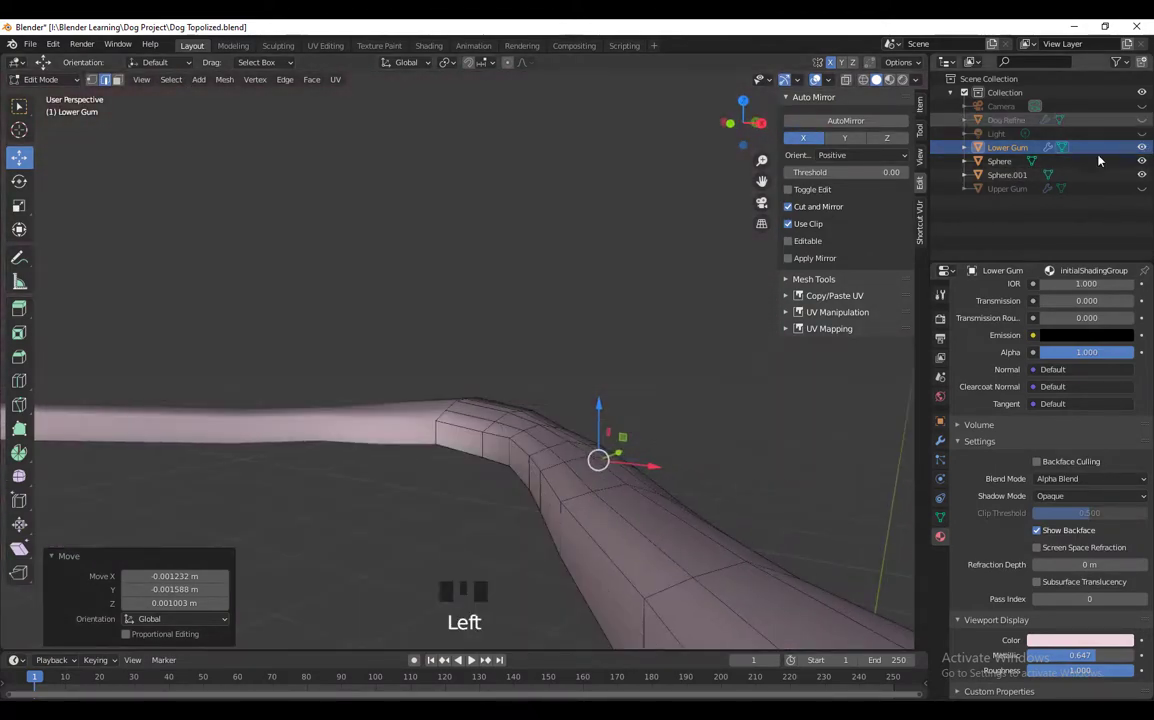
# - Add five centred loop cuts across the Lower Gum between its existing cross loops, from the front along one side
pyautogui.moveTo(640, 560); pyautogui.dragTo(577, 535, button='middle')
pyautogui.scroll(1, 580, 570)
pyautogui.scroll(1, 534, 598)
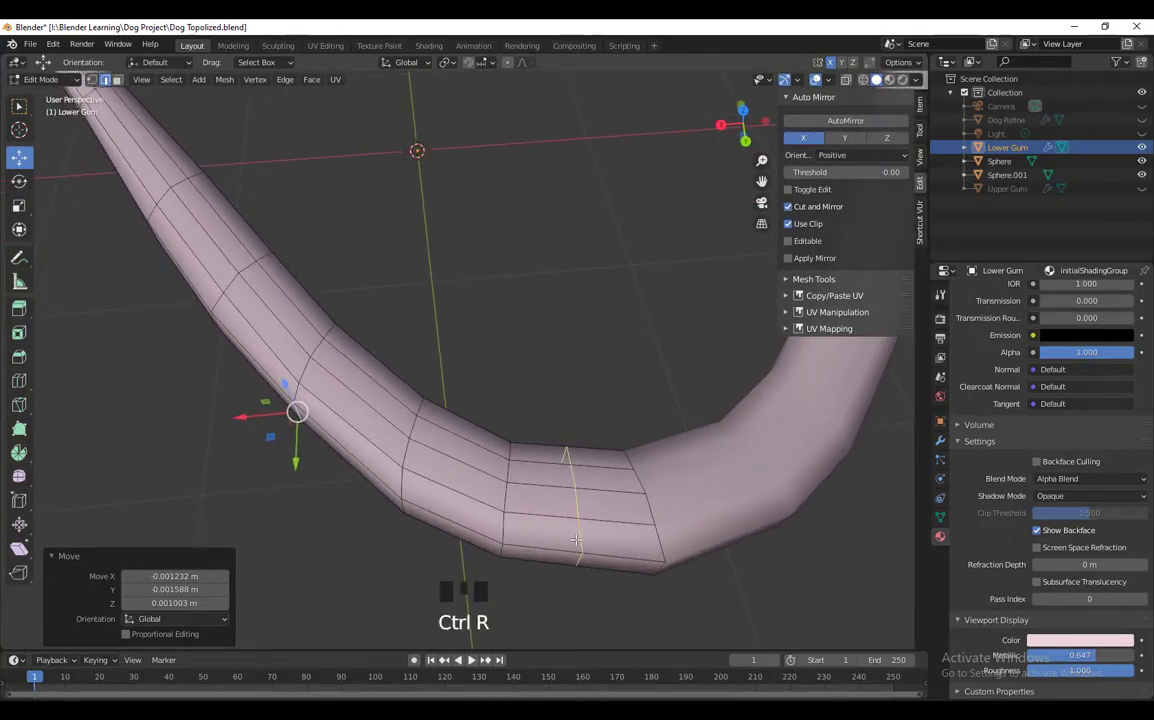
pyautogui.click(577, 540)
pyautogui.rightClick(575, 540)
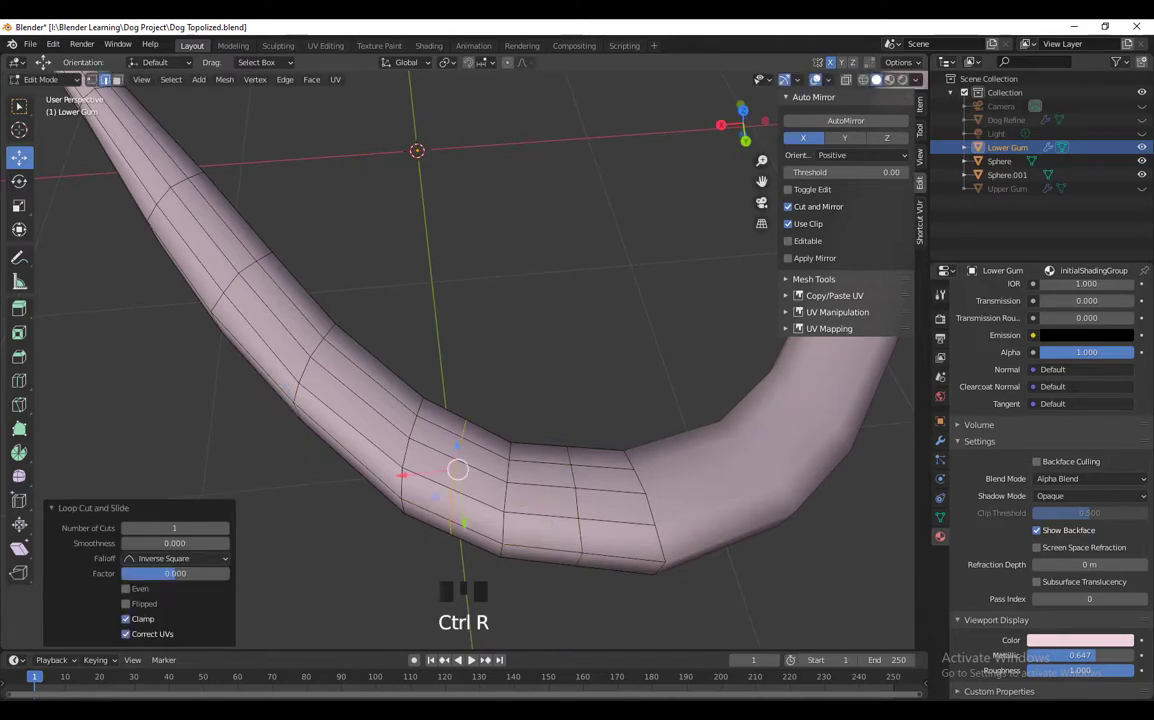
pyautogui.click(328, 443)
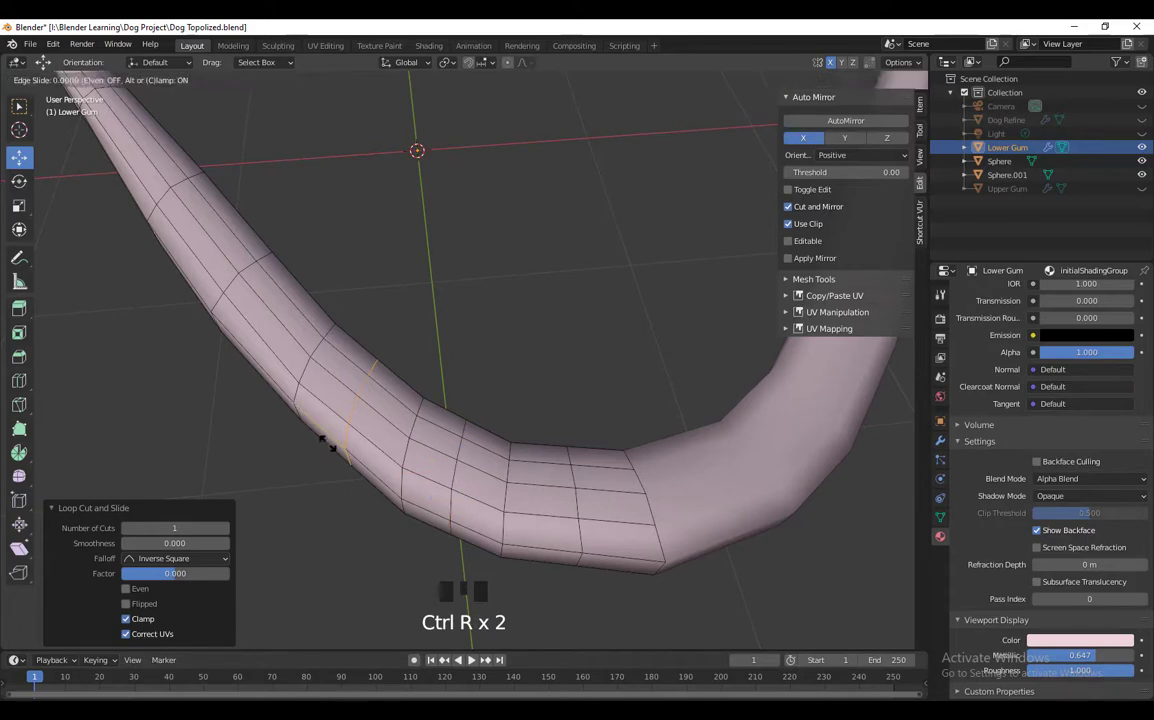
pyautogui.rightClick(328, 443)
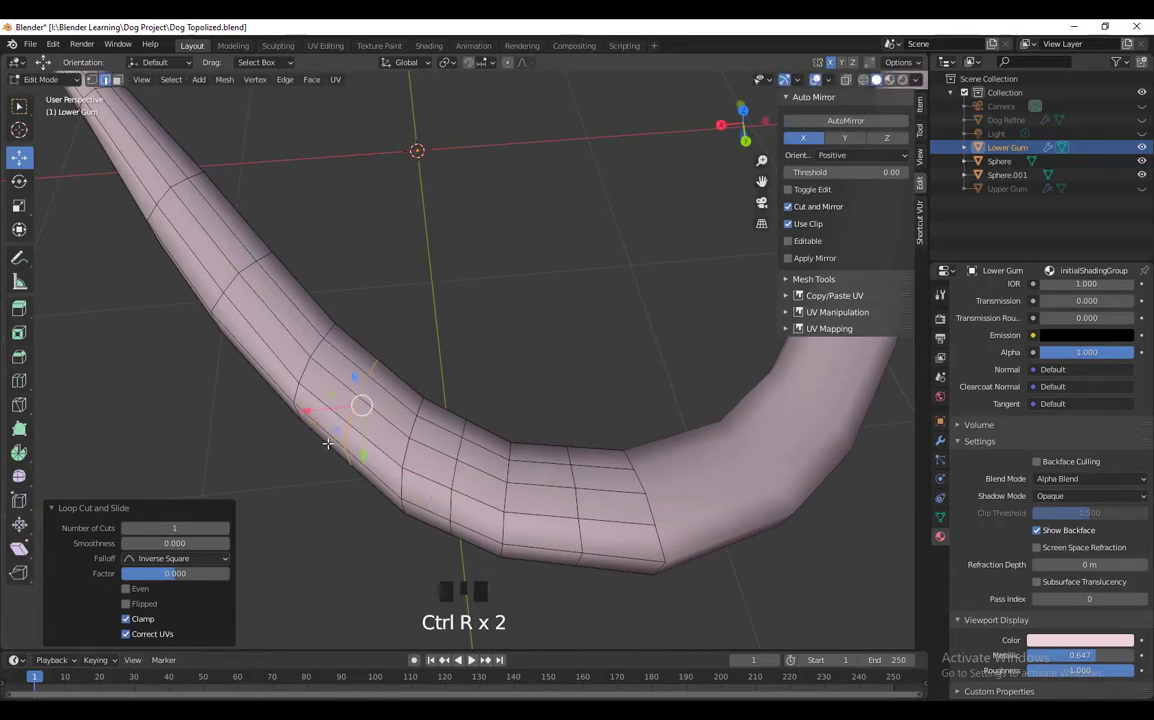
pyautogui.click(278, 336)
pyautogui.rightClick(278, 336)
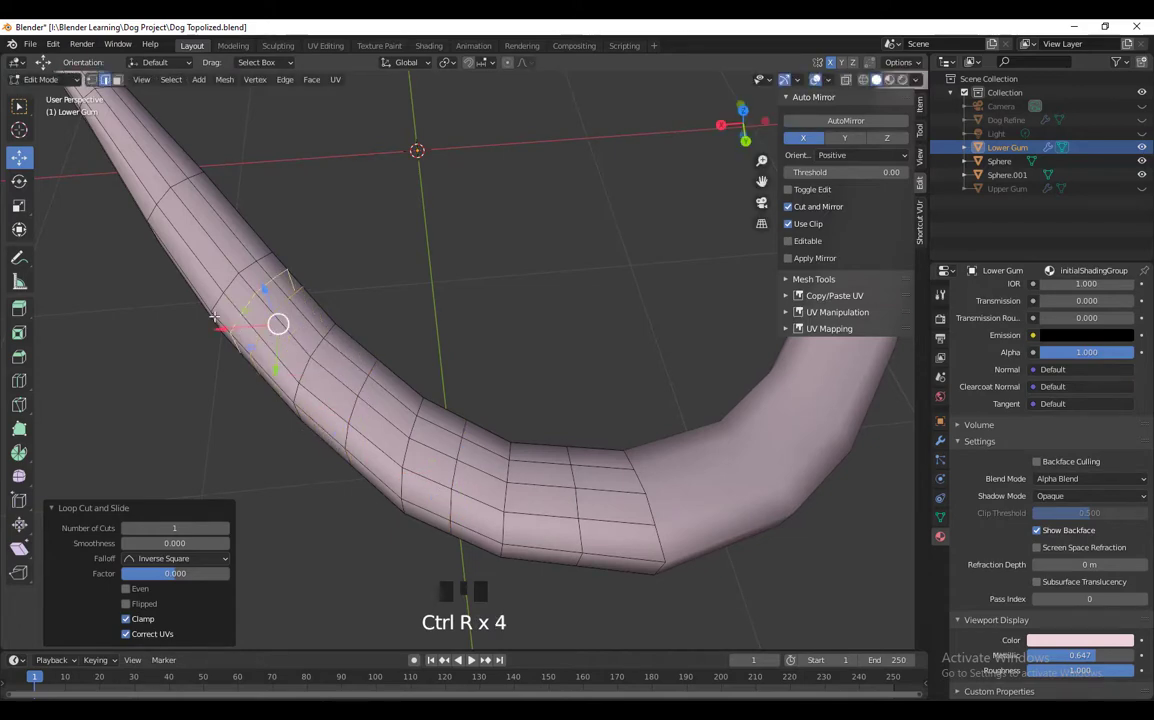
pyautogui.click(183, 262)
pyautogui.rightClick(183, 262)
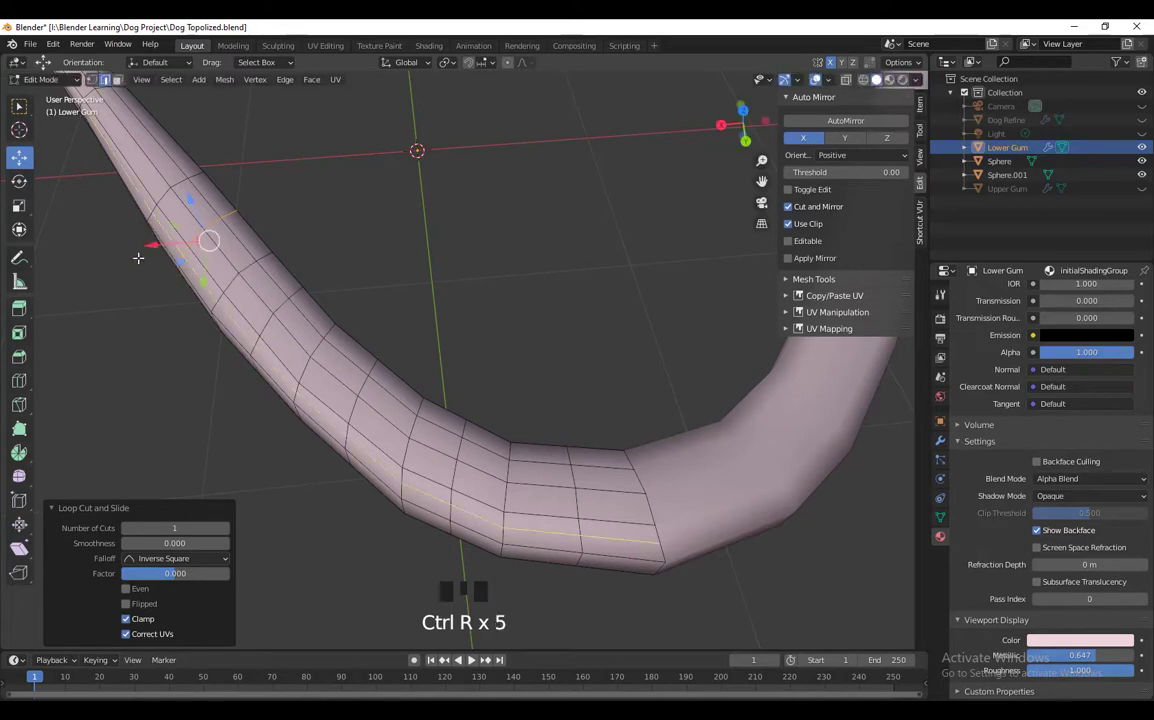
# - Add two more centred loop cuts across the Lower Gum's wider segments toward its narrow rear end
pyautogui.scroll(-2, 170, 319)
pyautogui.moveTo(196, 378); pyautogui.dragTo(515, 462, button='middle')
pyautogui.scroll(2, 440, 481)
pyautogui.scroll(2, 340, 498)
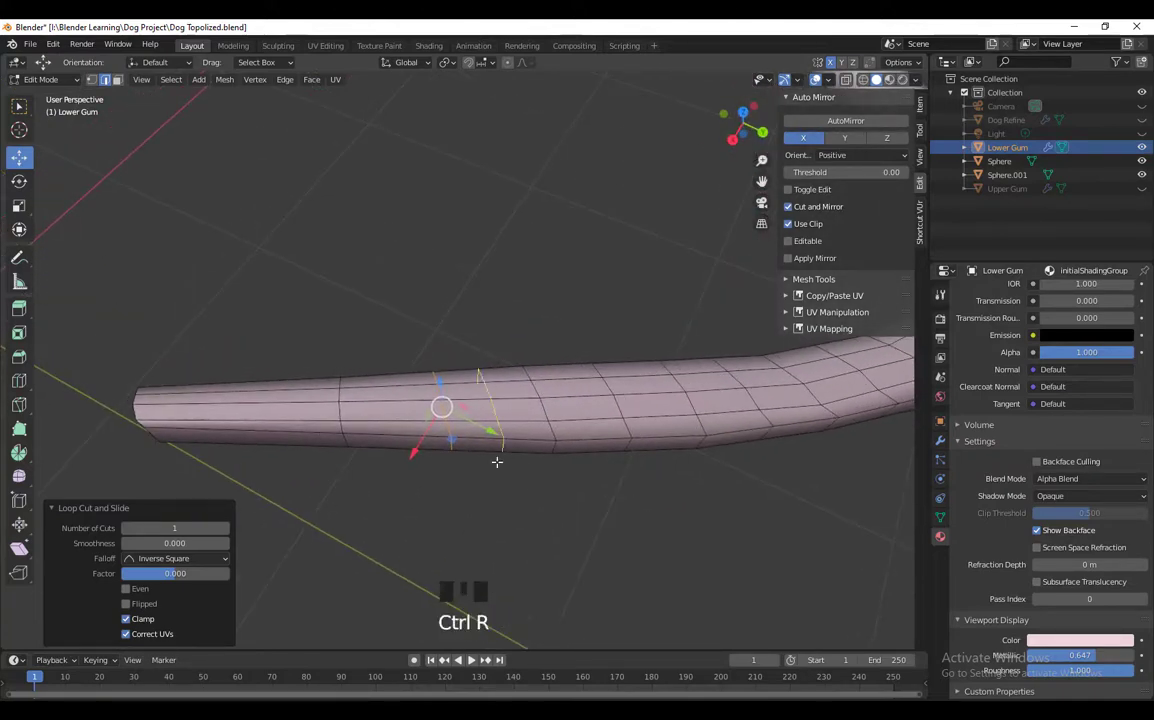
pyautogui.click(490, 452)
pyautogui.click(496, 452)
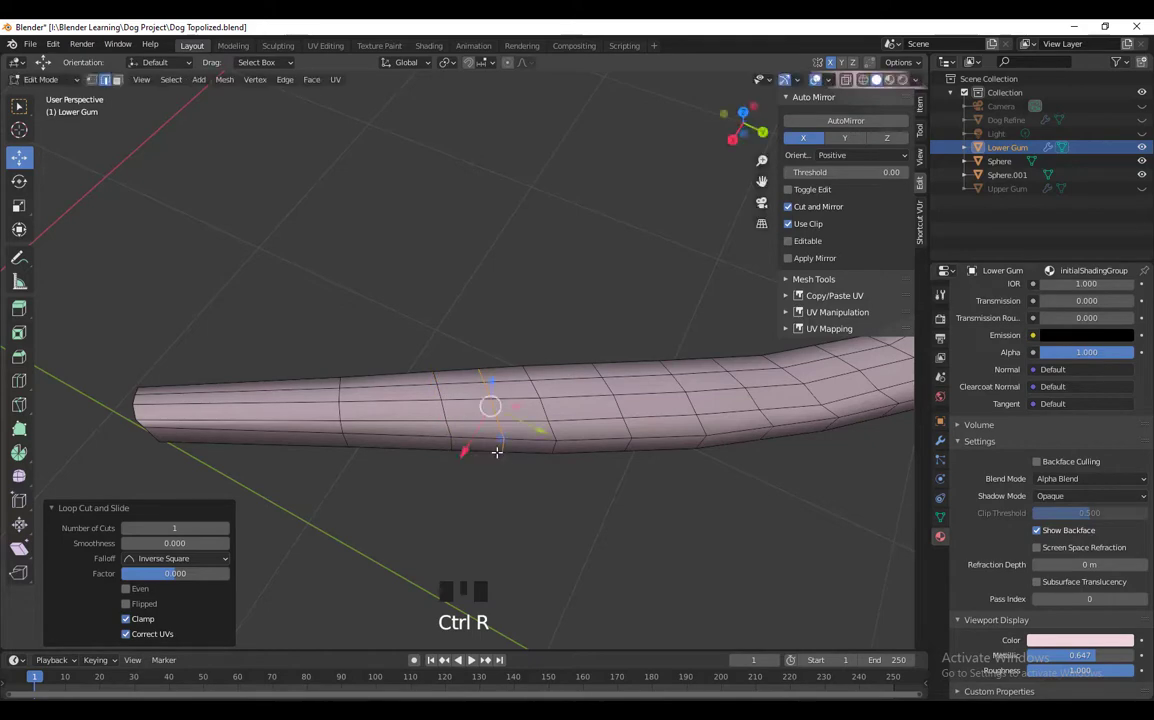
pyautogui.click(402, 460)
pyautogui.scroll(-3, 412, 482)
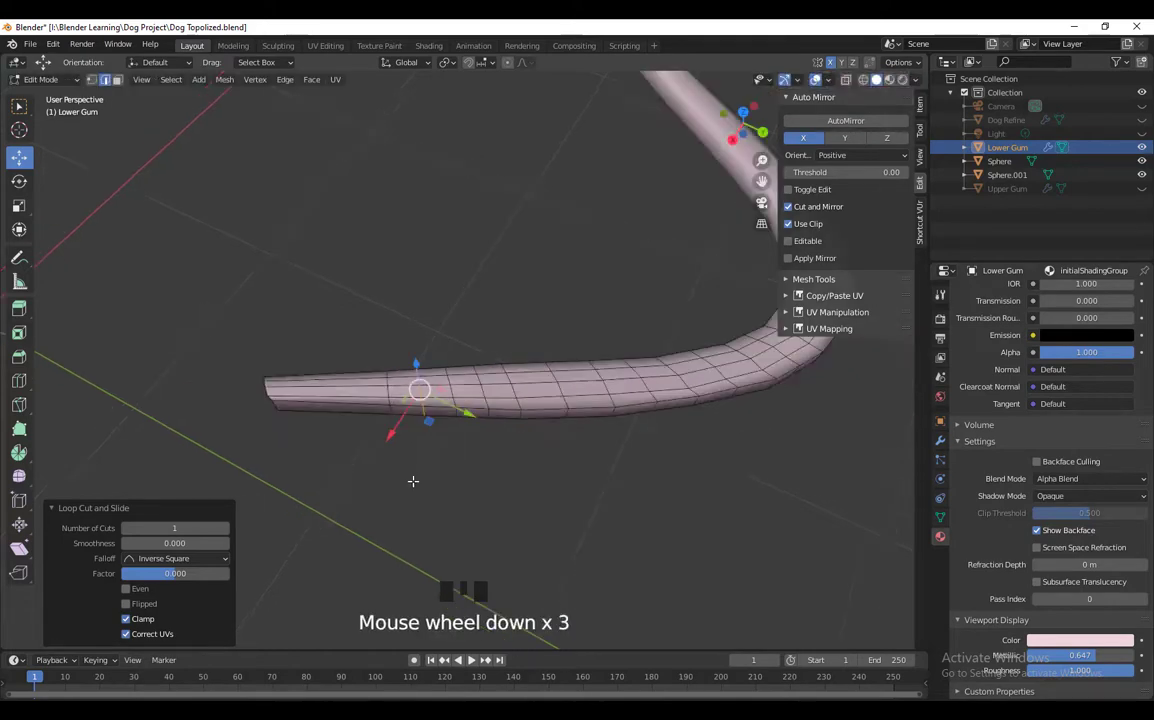
# - Examine the loop spacing along the Lower Gum's arch and around its front
pyautogui.moveTo(412, 482); pyautogui.dragTo(378, 453, button='middle')
pyautogui.scroll(-3, 571, 511)
pyautogui.moveTo(571, 511); pyautogui.dragTo(443, 510, button='middle')
pyautogui.scroll(4, 471, 443)
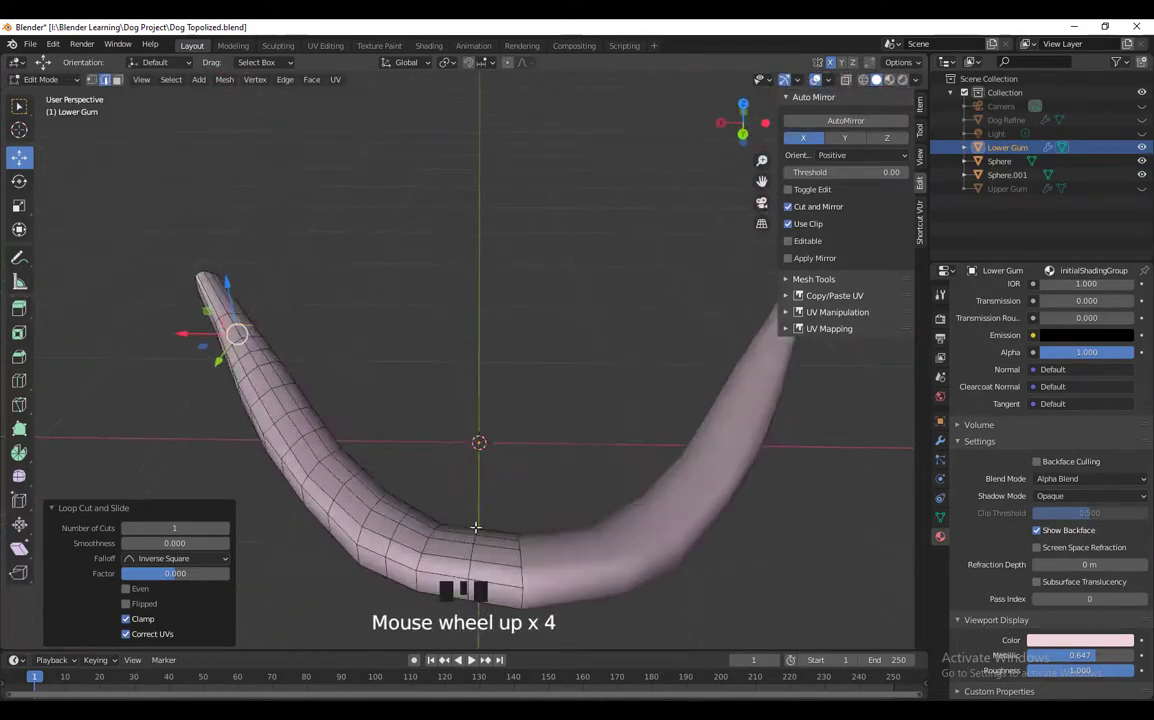
pyautogui.moveTo(471, 443); pyautogui.dragTo(497, 489, button='middle')
pyautogui.scroll(2, 484, 536)
pyautogui.moveTo(484, 536); pyautogui.dragTo(444, 495, button='middle')
pyautogui.keyDown('shift'); pyautogui.scroll(1, 480, 520); pyautogui.keyUp('shift')
pyautogui.scroll(2, 524, 513)
pyautogui.scroll(-2, 528, 538)
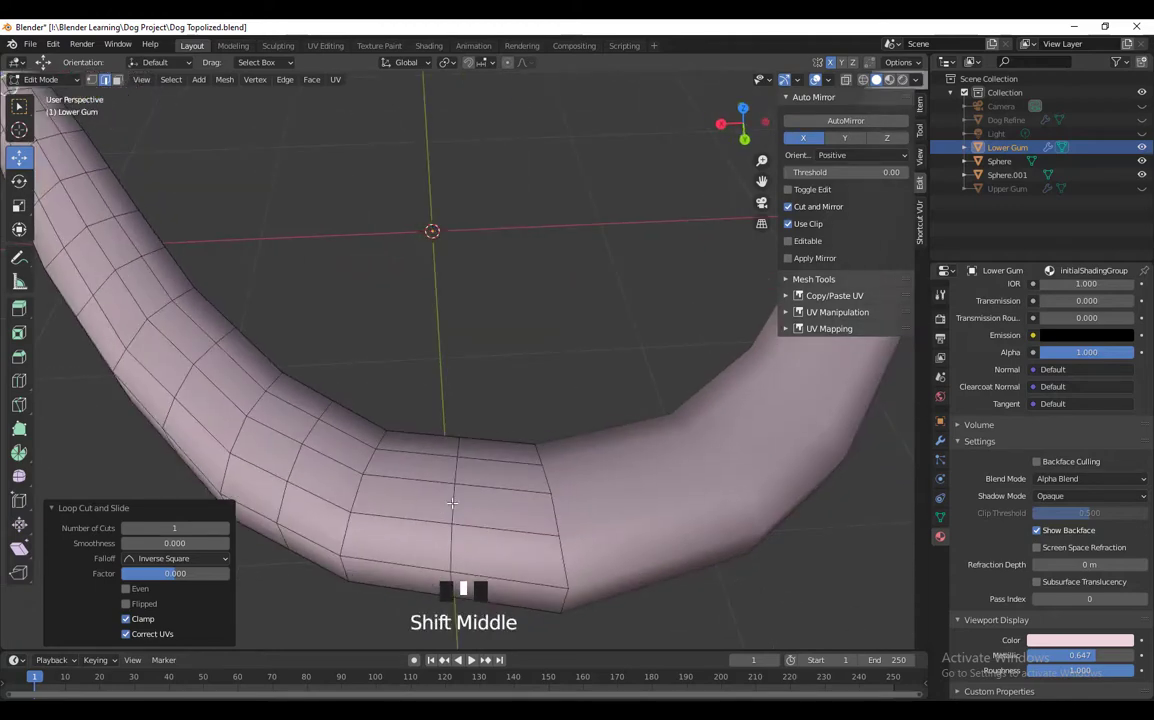
pyautogui.moveTo(597, 506); pyautogui.dragTo(580, 520, button='middle')
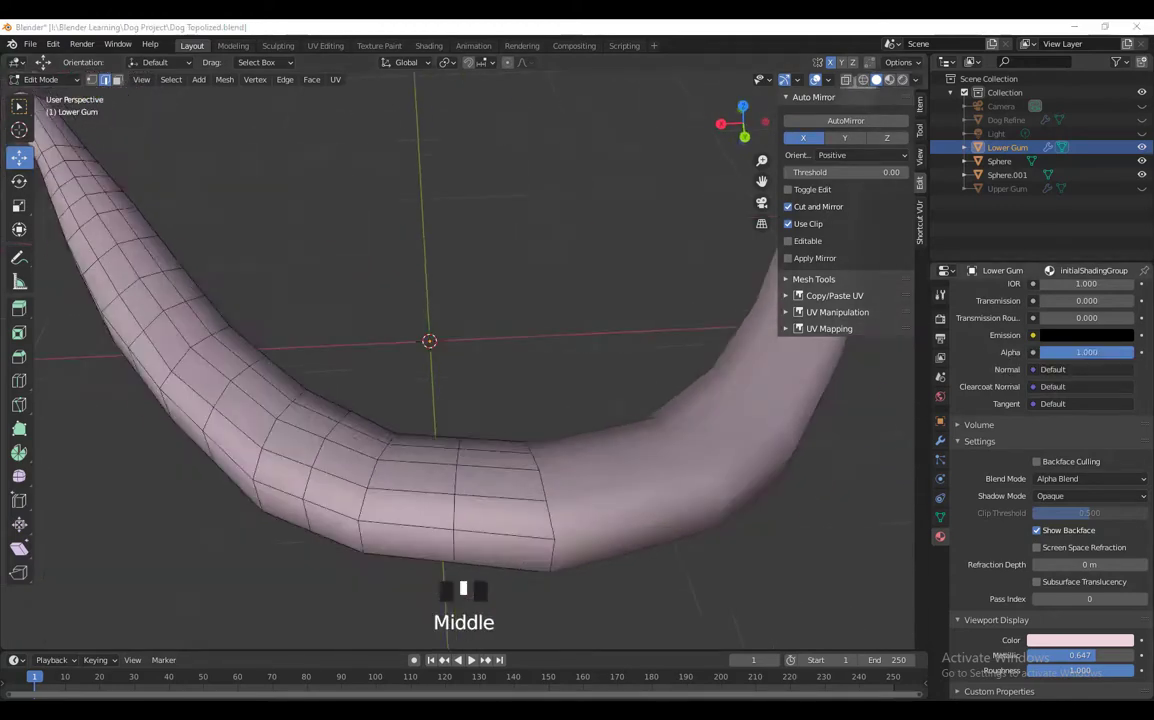
pyautogui.moveTo(523, 488); pyautogui.dragTo(478, 493, button='middle')
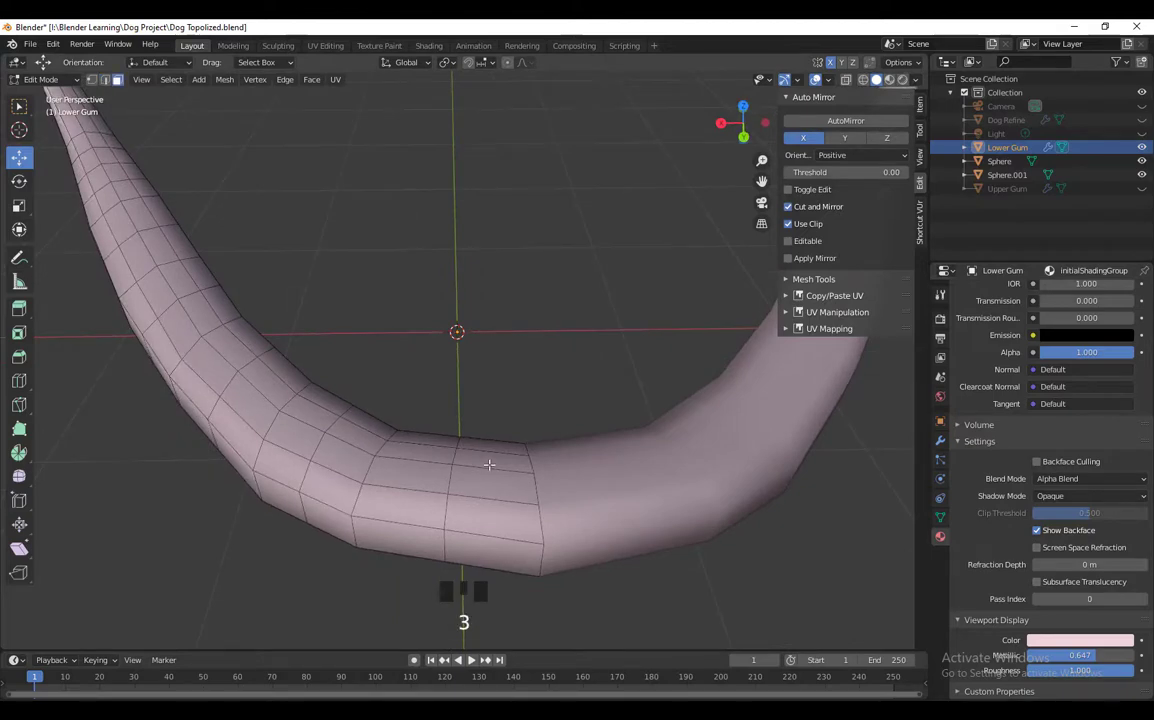
# - Inset the four top faces at the front of the Lower Gum, beside the mirror seam, by about 0.0041 m
pyautogui.keyDown('shift'); pyautogui.click(411, 454); pyautogui.keyUp('shift')
pyautogui.moveTo(504, 463); pyautogui.dragTo(579, 512, button='middle')
pyautogui.press('i')
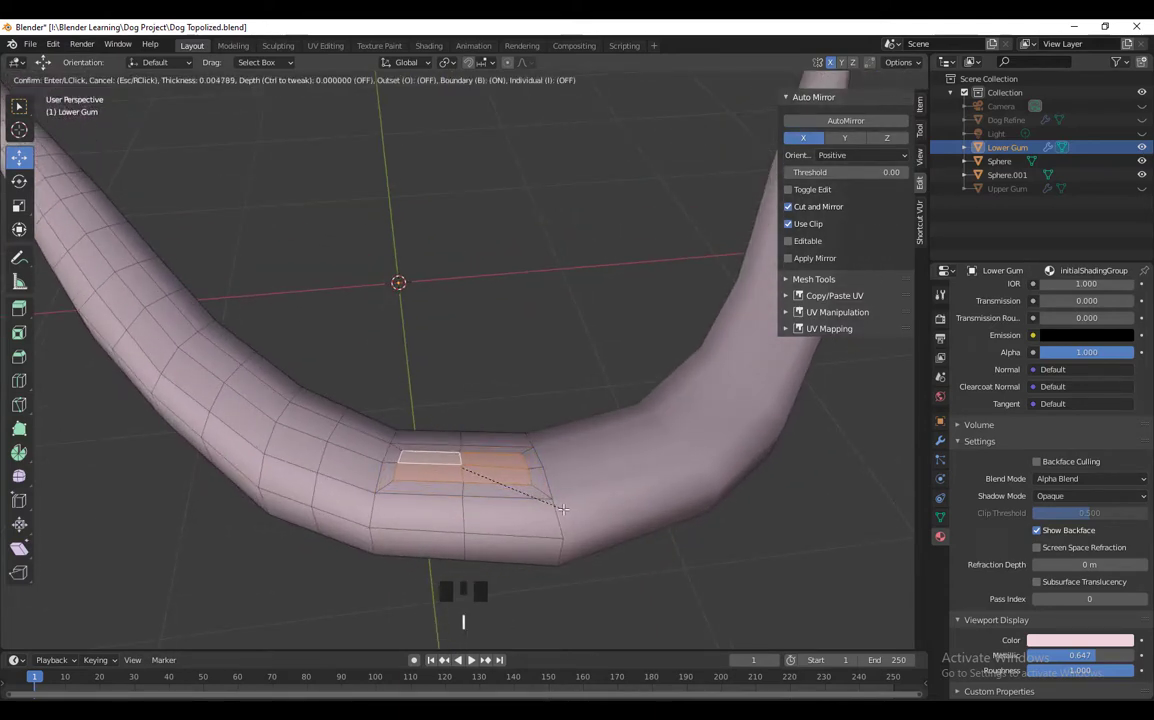
pyautogui.click(565, 509)
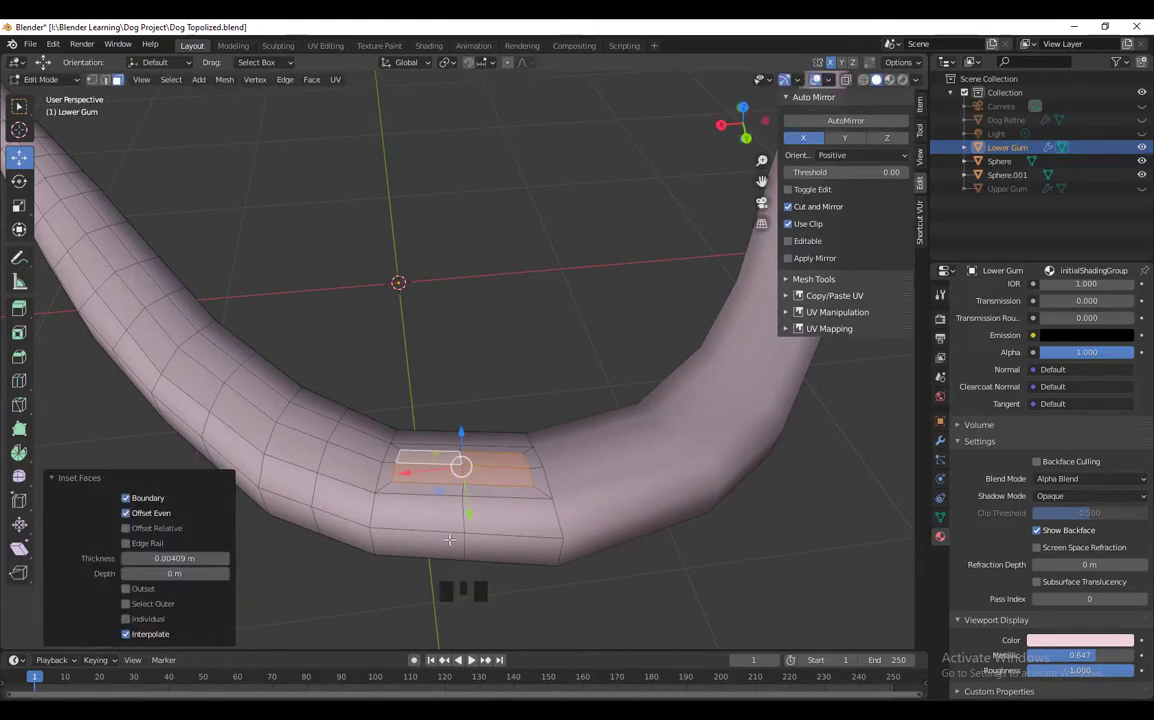
pyautogui.moveTo(449, 540); pyautogui.dragTo(574, 536, button='middle')
pyautogui.scroll(2, 609, 514)
pyautogui.scroll(1, 566, 530)
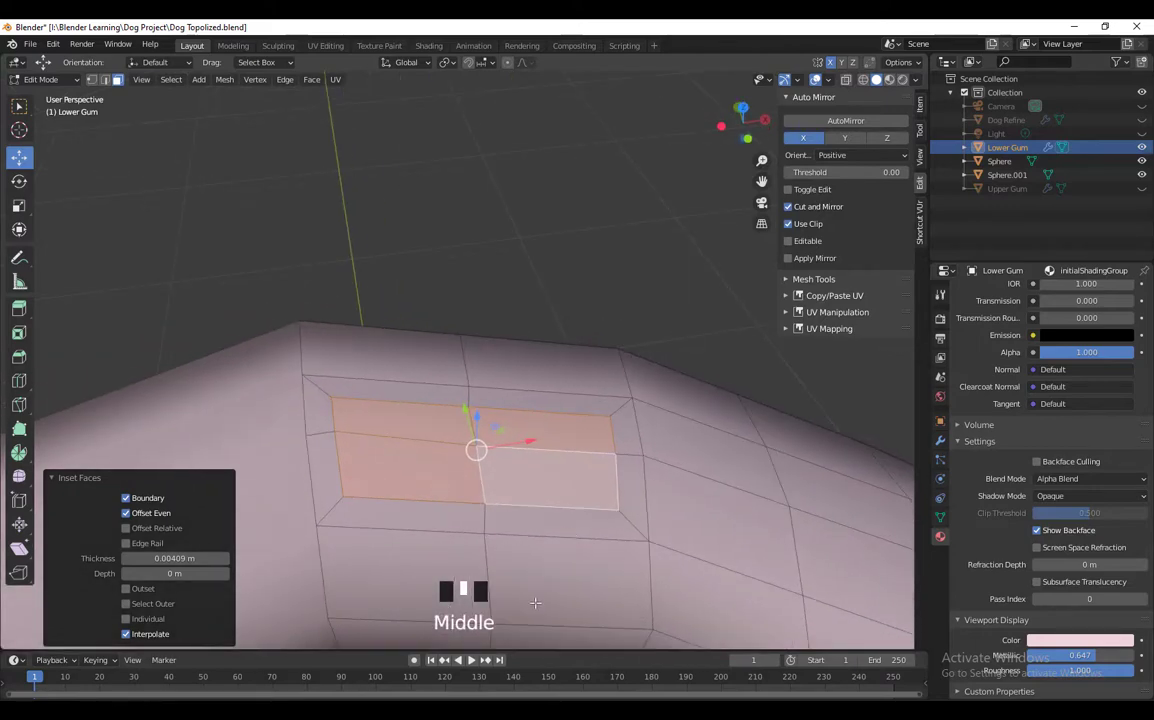
# - Move the inset's two back corner vertices toward its middle, by about -0.0076 m and 0.0064 m in X
pyautogui.press('1')
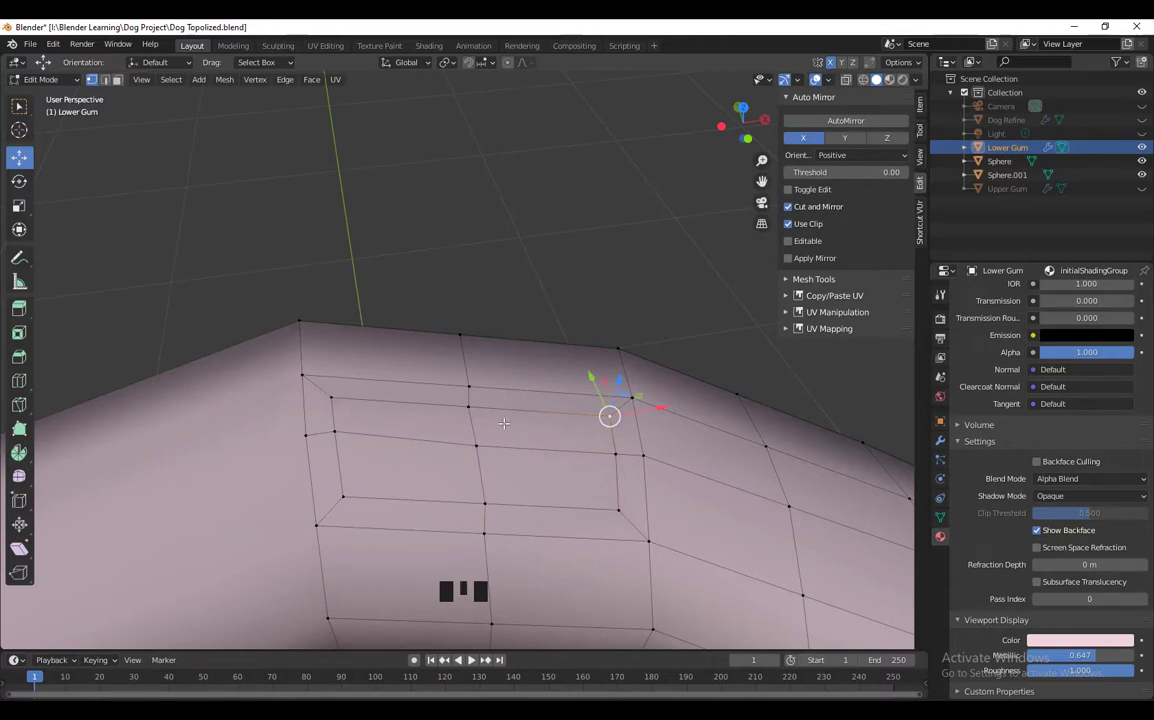
pyautogui.press('g')
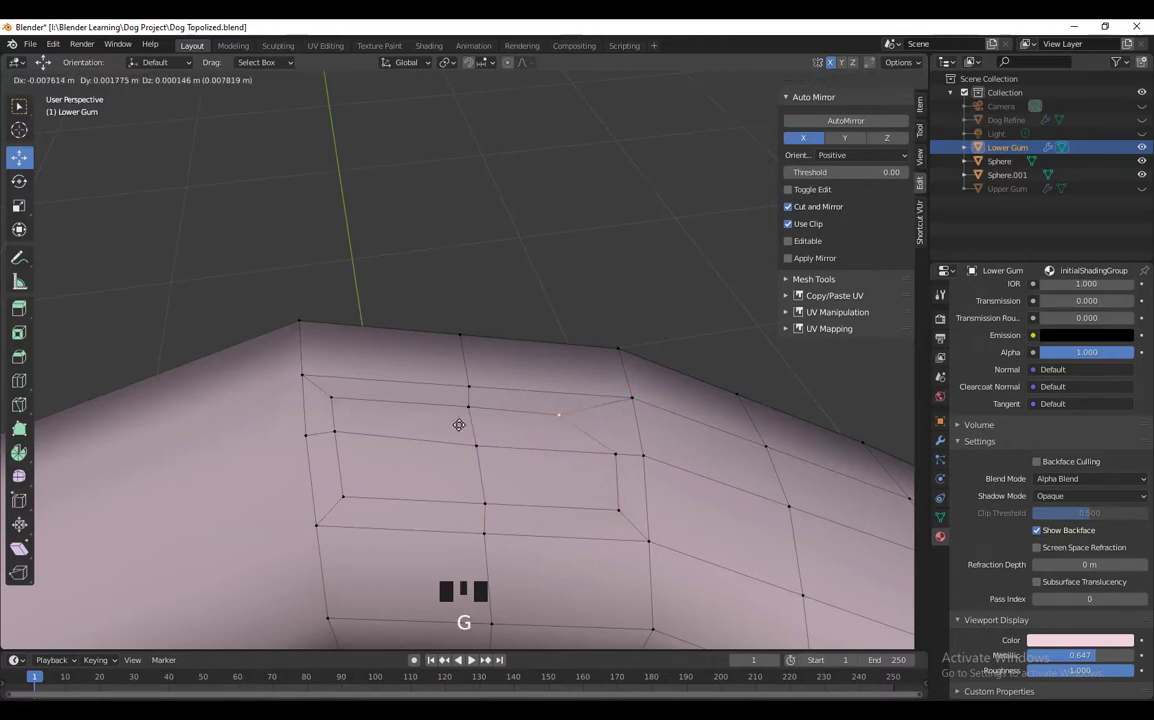
pyautogui.click(458, 425)
pyautogui.click(334, 401)
pyautogui.press('g')
pyautogui.click(378, 411)
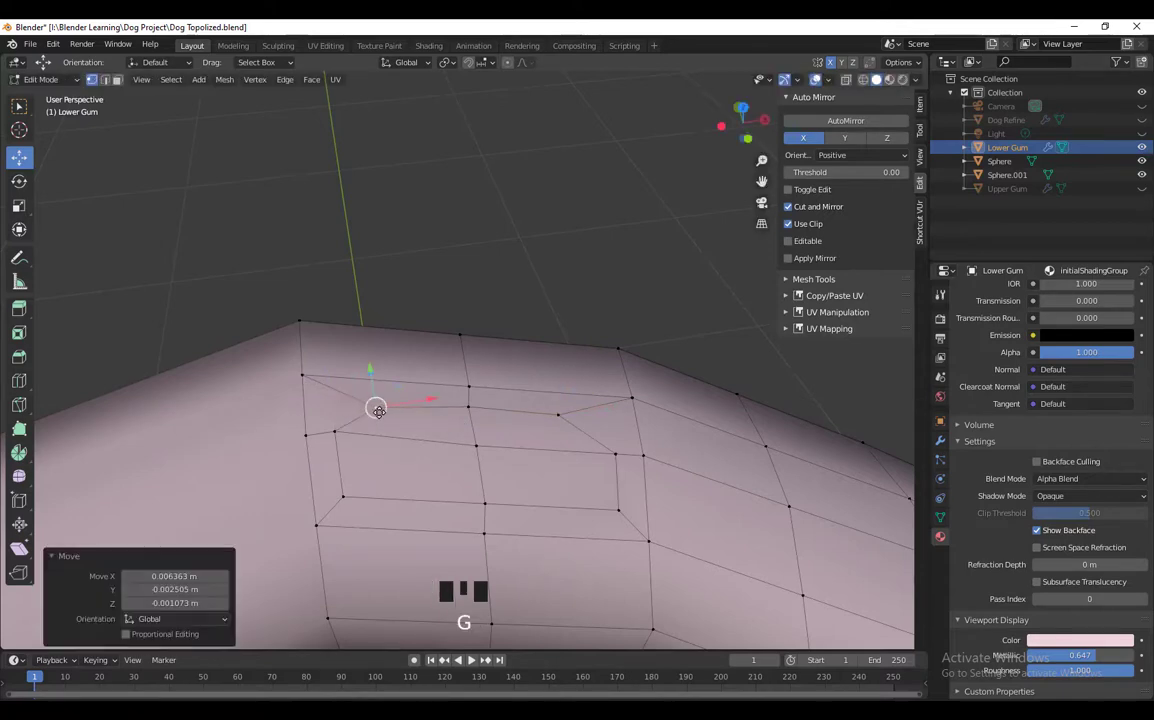
# - Round the inset's end at the mirror seam by pulling its middle and front corner vertices inward, the corner's last move about 0.0030 m in X
pyautogui.click(342, 493)
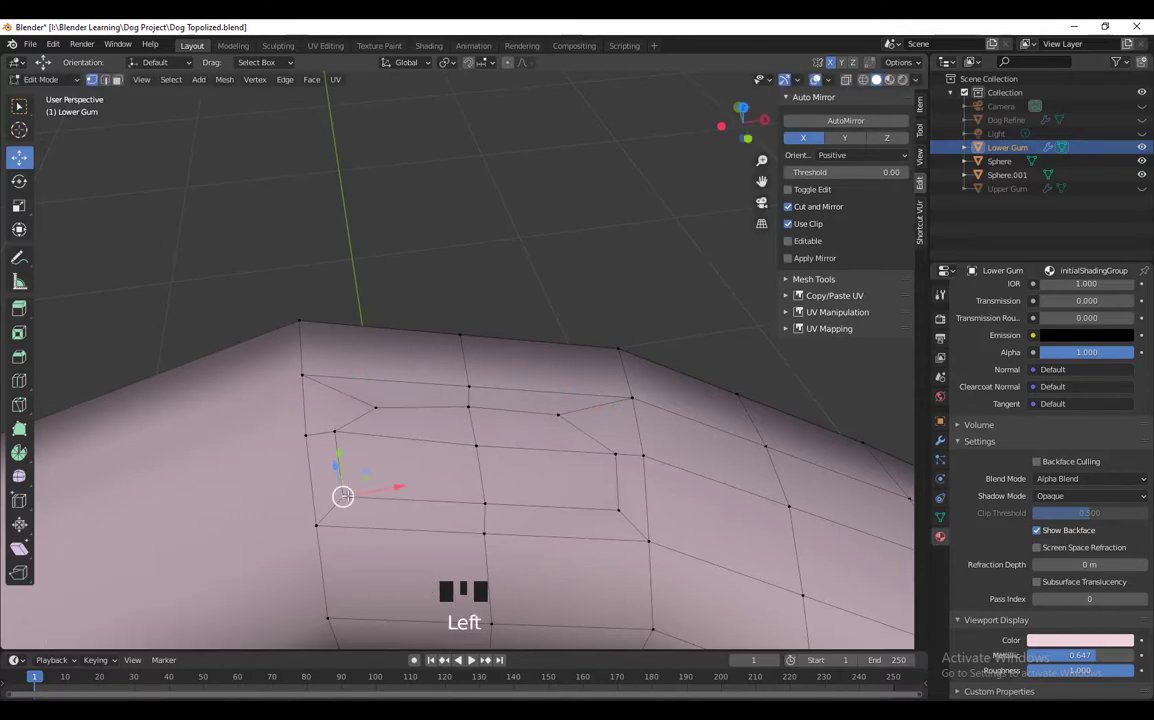
pyautogui.press('g')
pyautogui.click(356, 497)
pyautogui.click(335, 430)
pyautogui.press('g')
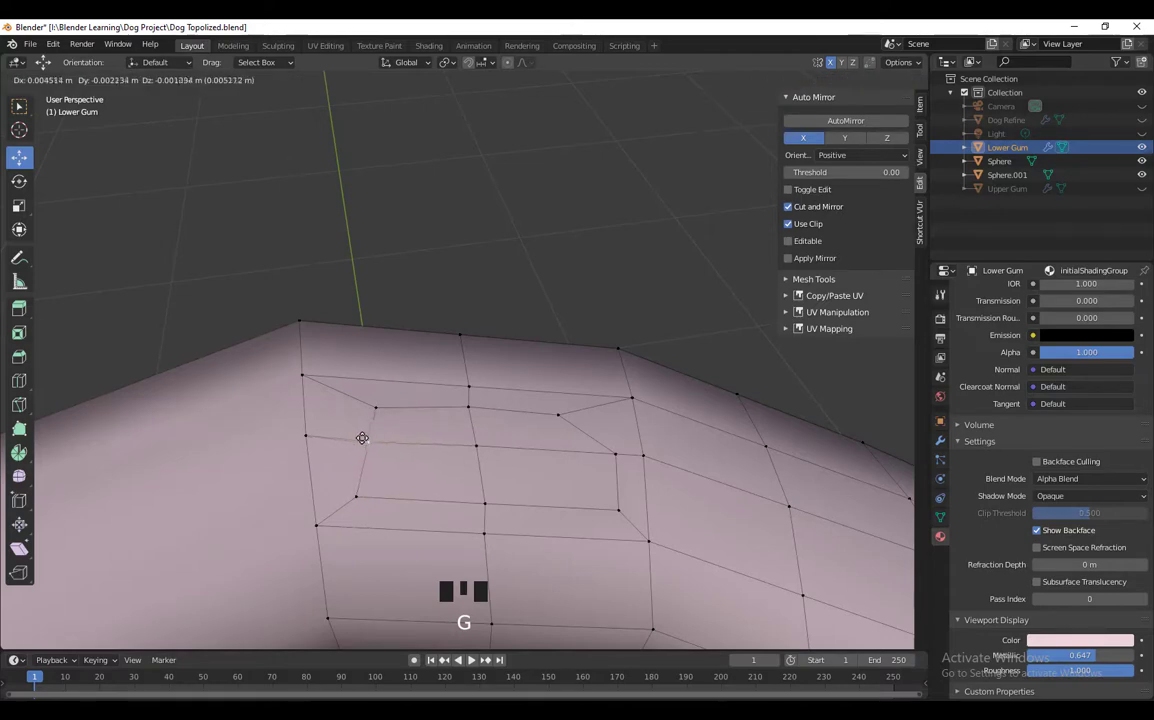
pyautogui.click(362, 438)
pyautogui.click(366, 495)
pyautogui.press('g')
pyautogui.click(378, 494)
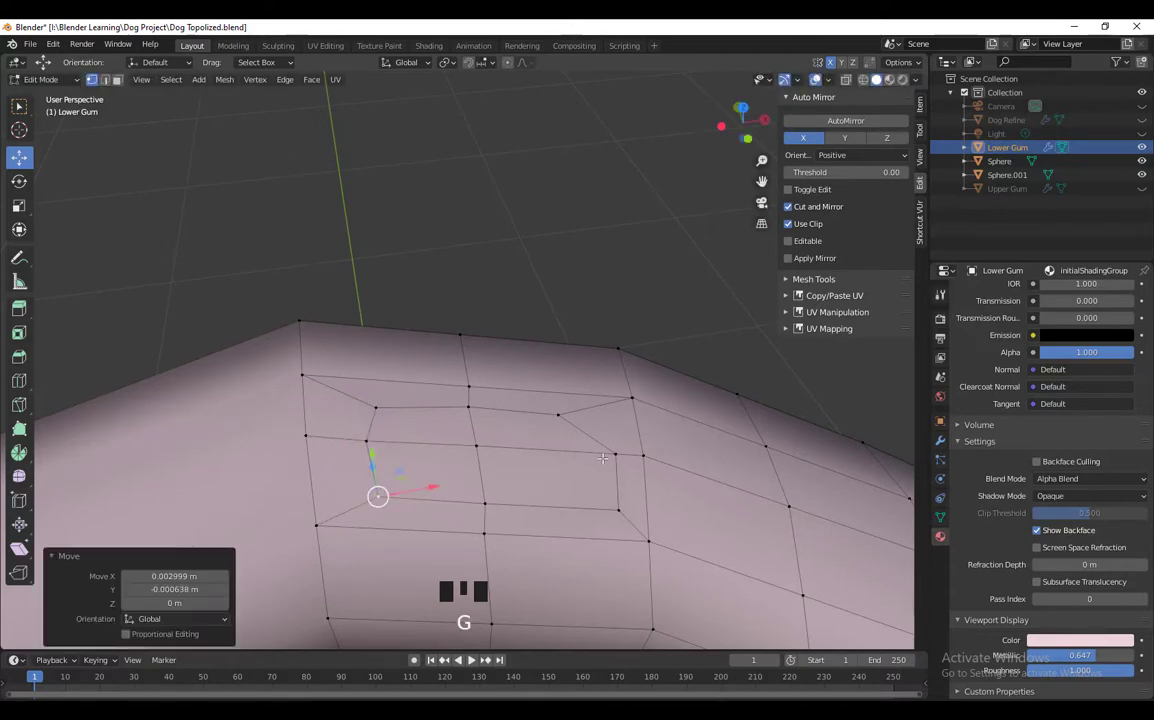
# - Round the inset's opposite end by pulling its front corner inward and moving its middle vertex about -0.0010 m in X
pyautogui.click(617, 508)
pyautogui.press('g')
pyautogui.click(590, 508)
pyautogui.click(613, 456)
pyautogui.press('g')
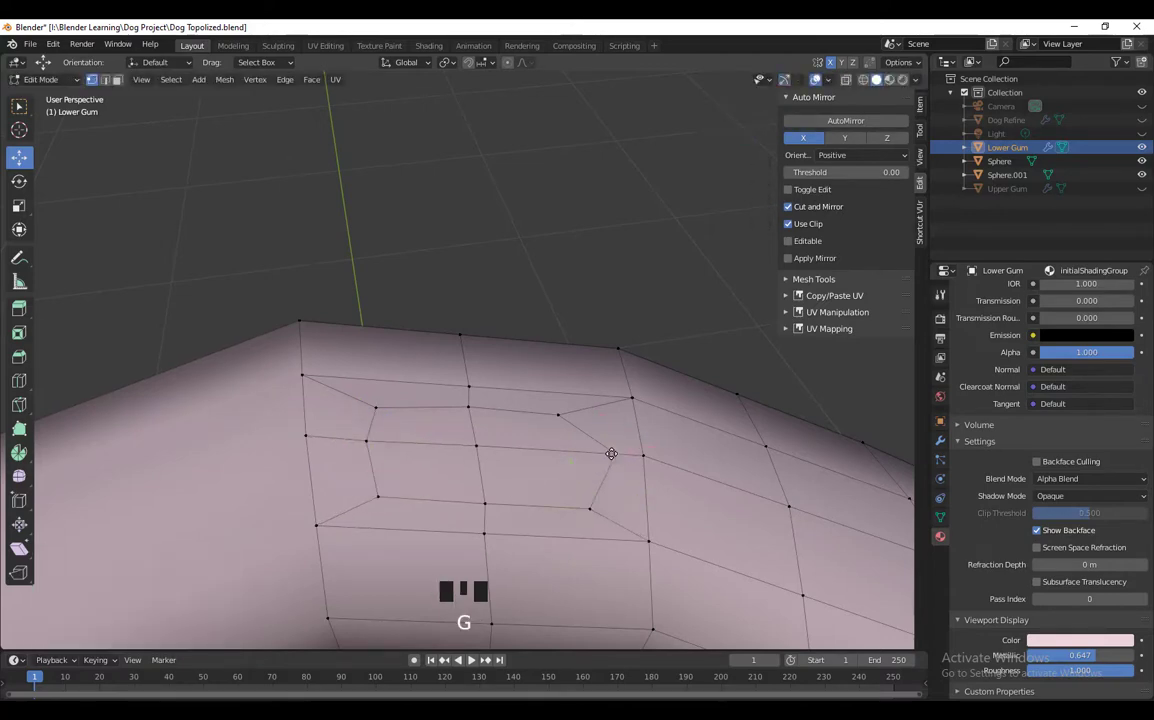
pyautogui.click(603, 455)
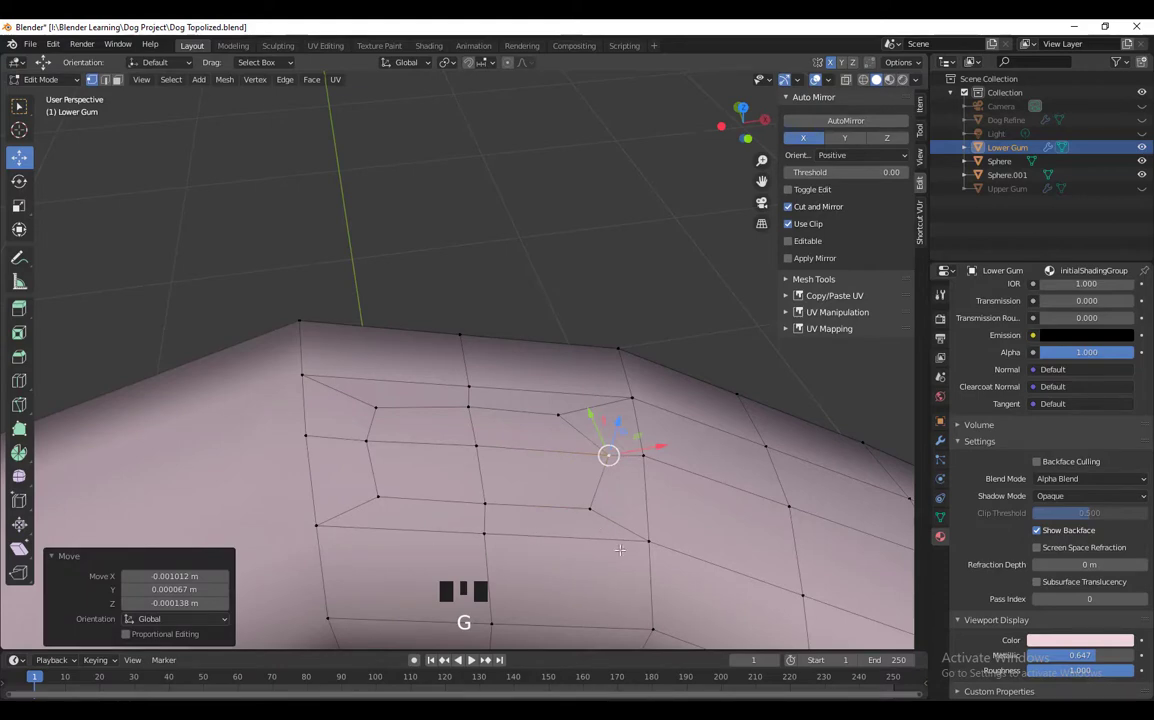
# - Select the vertices of the rounded inset and raise them about 0.0007 m in Z
pyautogui.moveTo(347, 318); pyautogui.dragTo(348, 300)
pyautogui.moveTo(510, 432); pyautogui.dragTo(468, 432)
pyautogui.moveTo(468, 432); pyautogui.dragTo(499, 451, button='middle')
pyautogui.scroll(-6, 498, 530)
pyautogui.scroll(3, 600, 542)
pyautogui.moveTo(481, 434); pyautogui.dragTo(481, 434)
pyautogui.moveTo(592, 545)
pyautogui.mouseDown(button='middle')
pyautogui.moveTo(577, 572)
pyautogui.moveTo(572, 552)
pyautogui.mouseUp(button='middle')
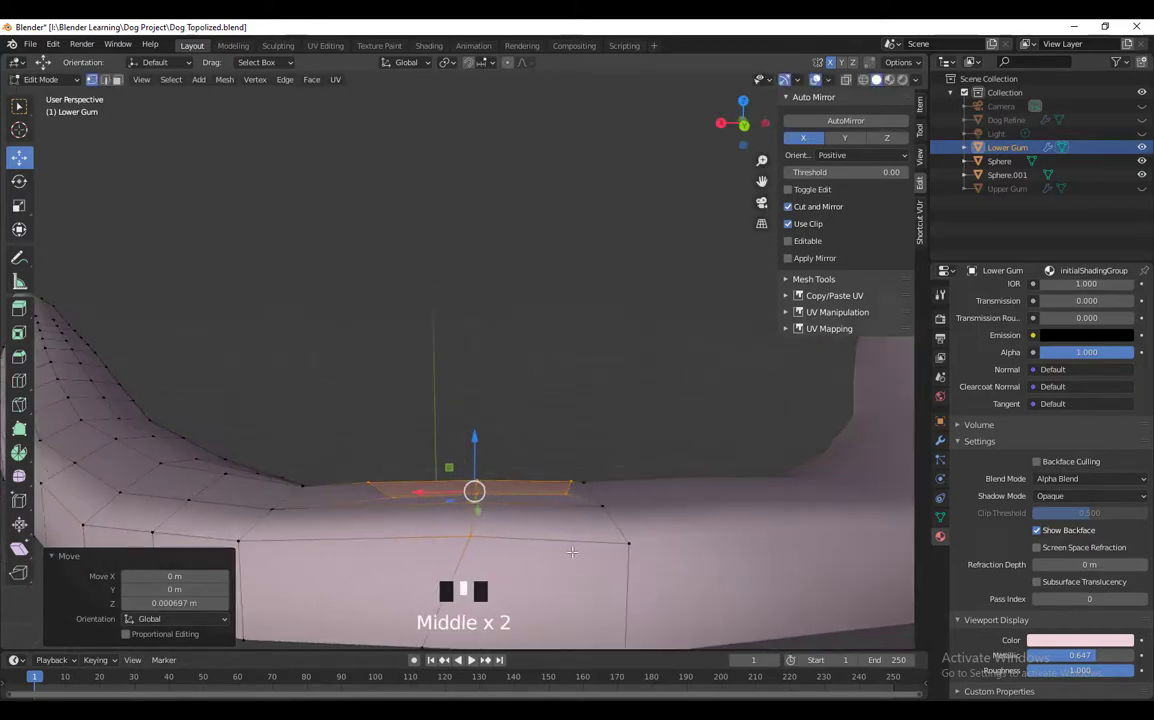
# - Try to extrude the selected inset vertices upward from the Lower Gum
pyautogui.press('e')
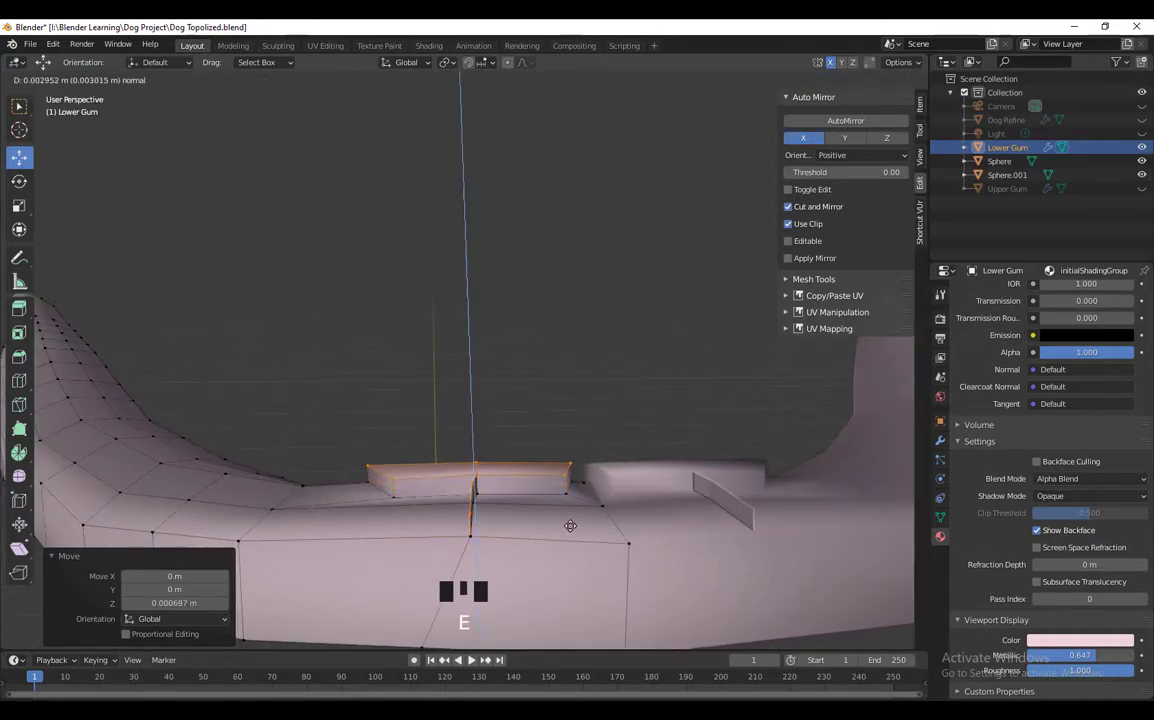
pyautogui.click(570, 510)
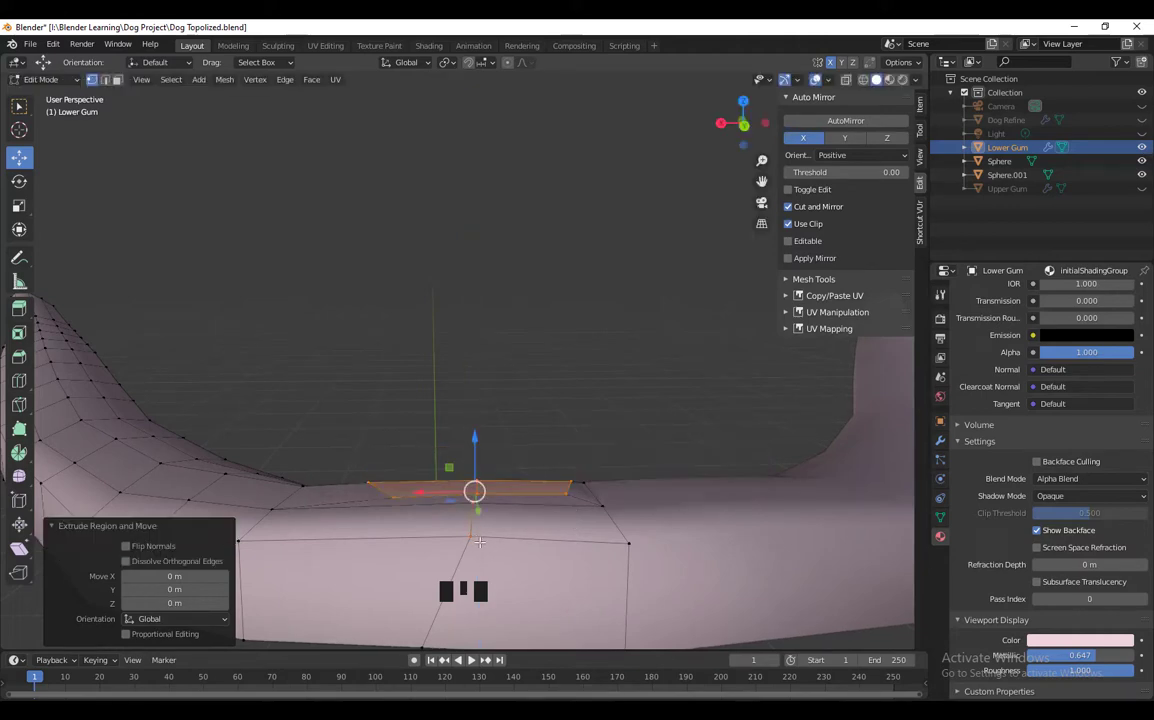
pyautogui.moveTo(570, 510); pyautogui.dragTo(582, 560, button='middle')
pyautogui.hotkey('ctrl', 'z')
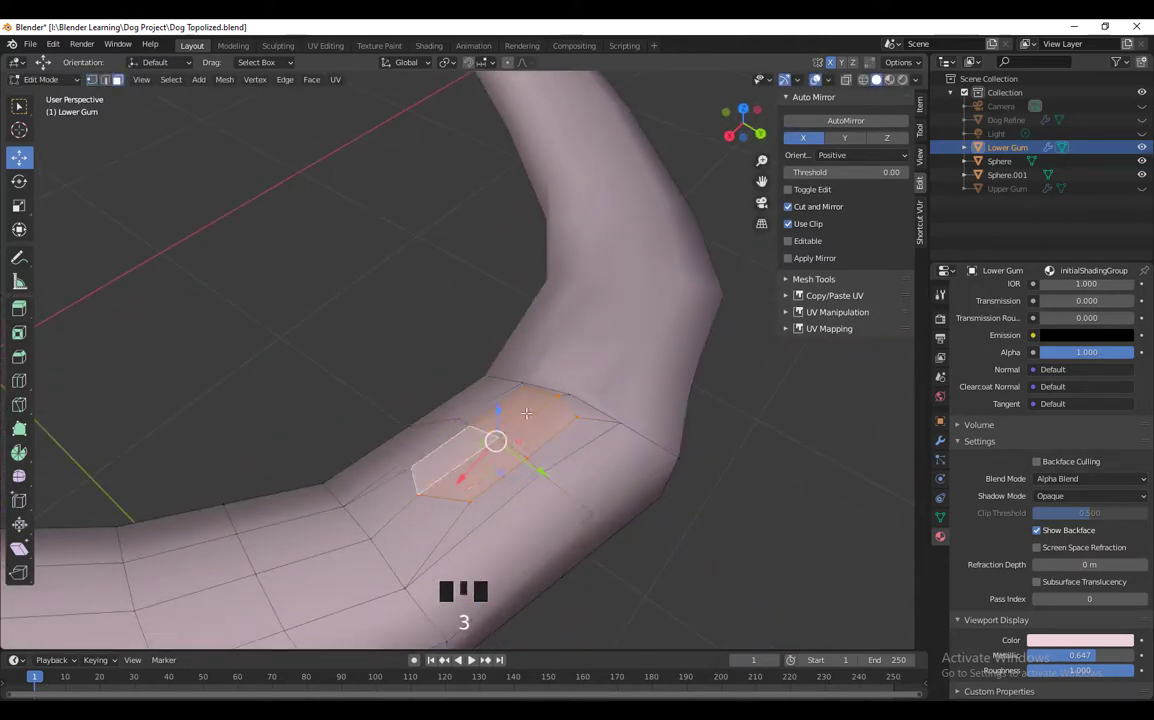
# - Extrude the selected inset faces about 0.0132 m along their normals to form a tooth block on the Lower Gum
pyautogui.moveTo(526, 413); pyautogui.dragTo(559, 571, button='middle')
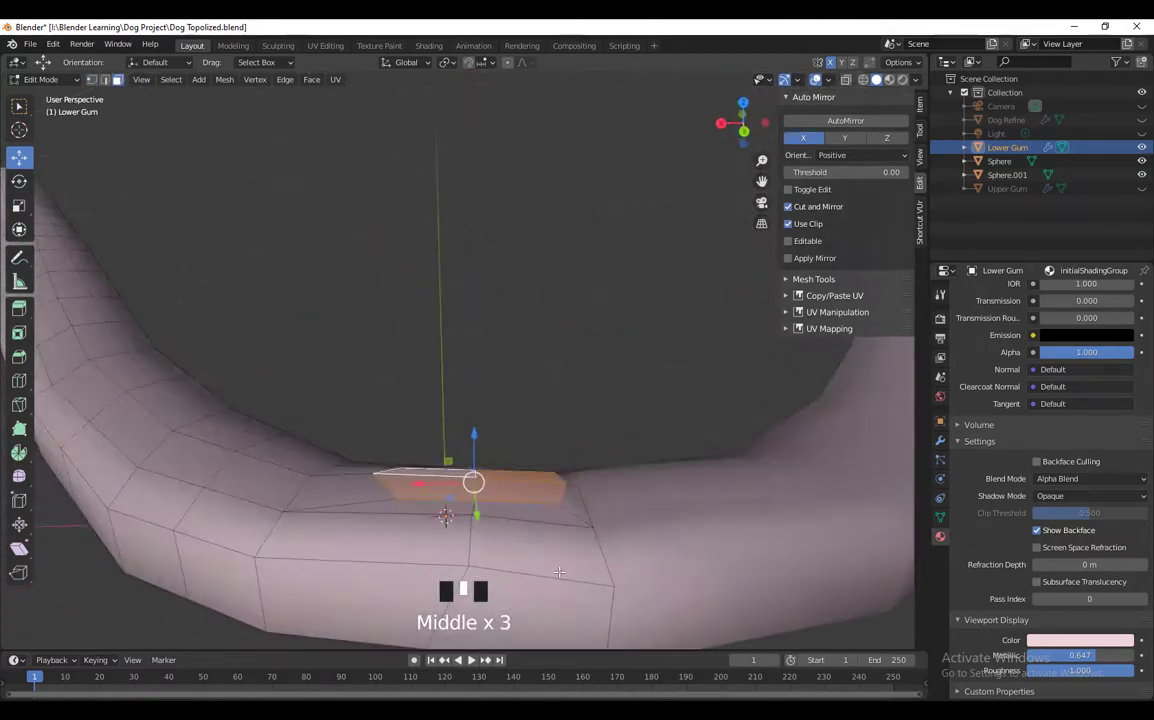
pyautogui.press('e')
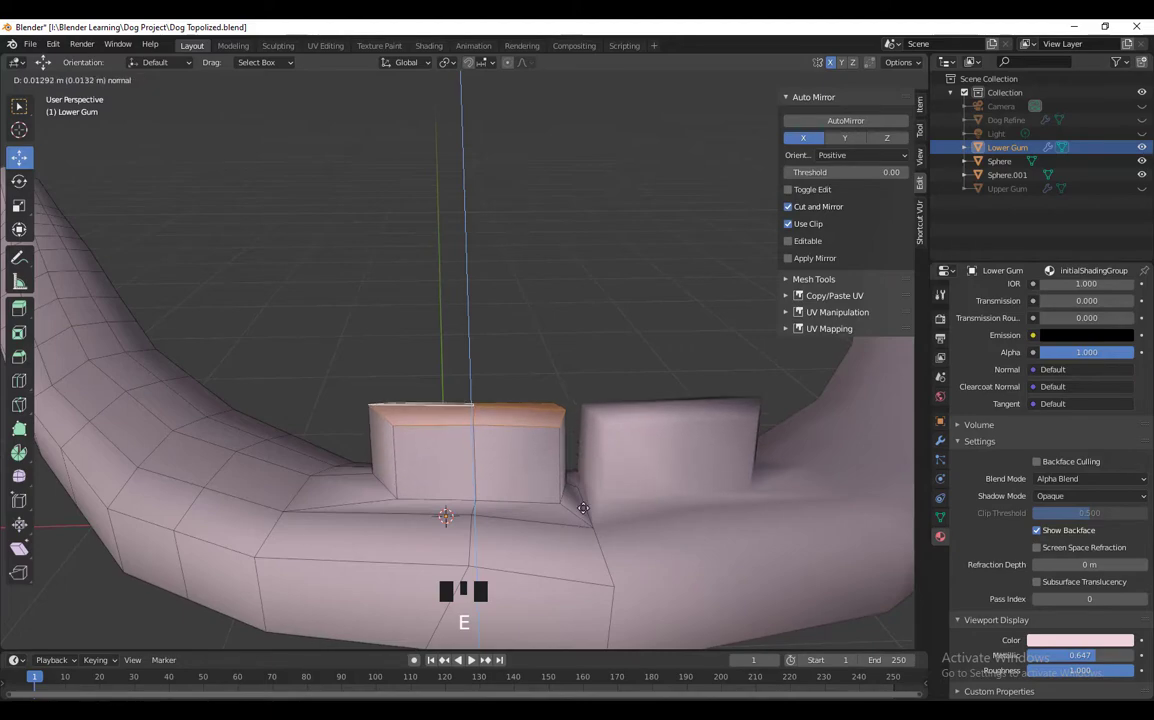
pyautogui.click(583, 508)
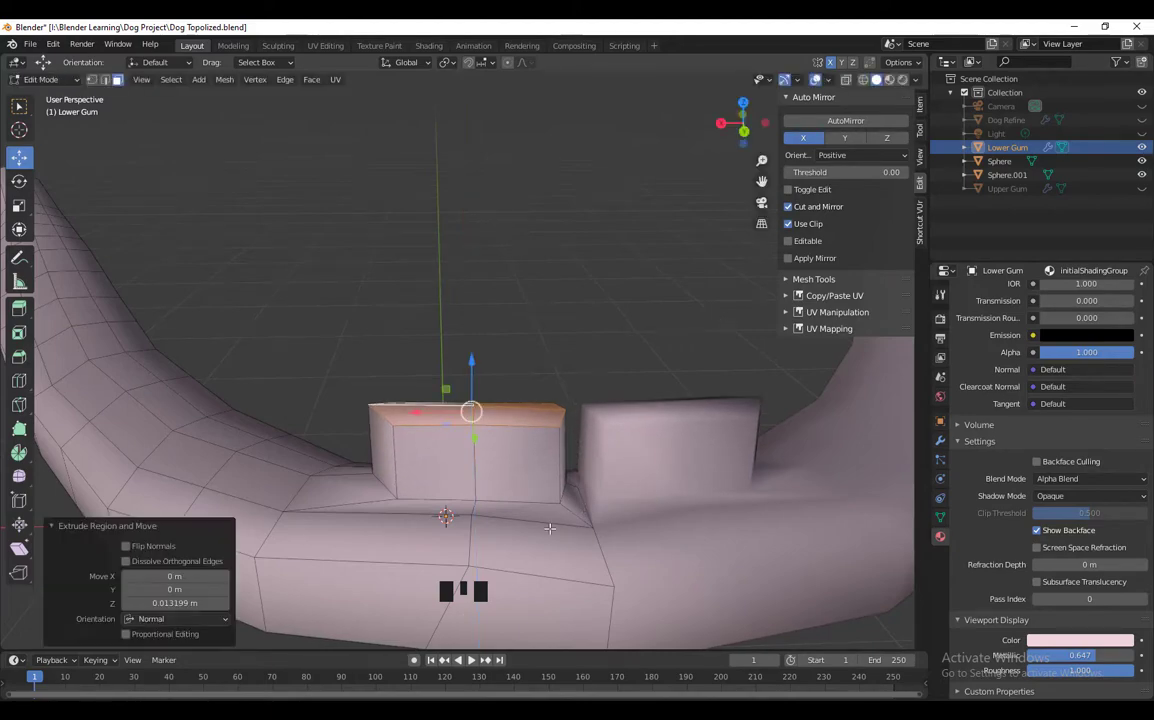
# - Extrude the block's top faces another 0.0061 m or so, and scale them to about 0.667 for a tapered crown
pyautogui.moveTo(583, 508); pyautogui.dragTo(523, 523, button='middle')
pyautogui.scroll(2, 560, 500)
pyautogui.scroll(-1, 560, 520)
pyautogui.press('e')
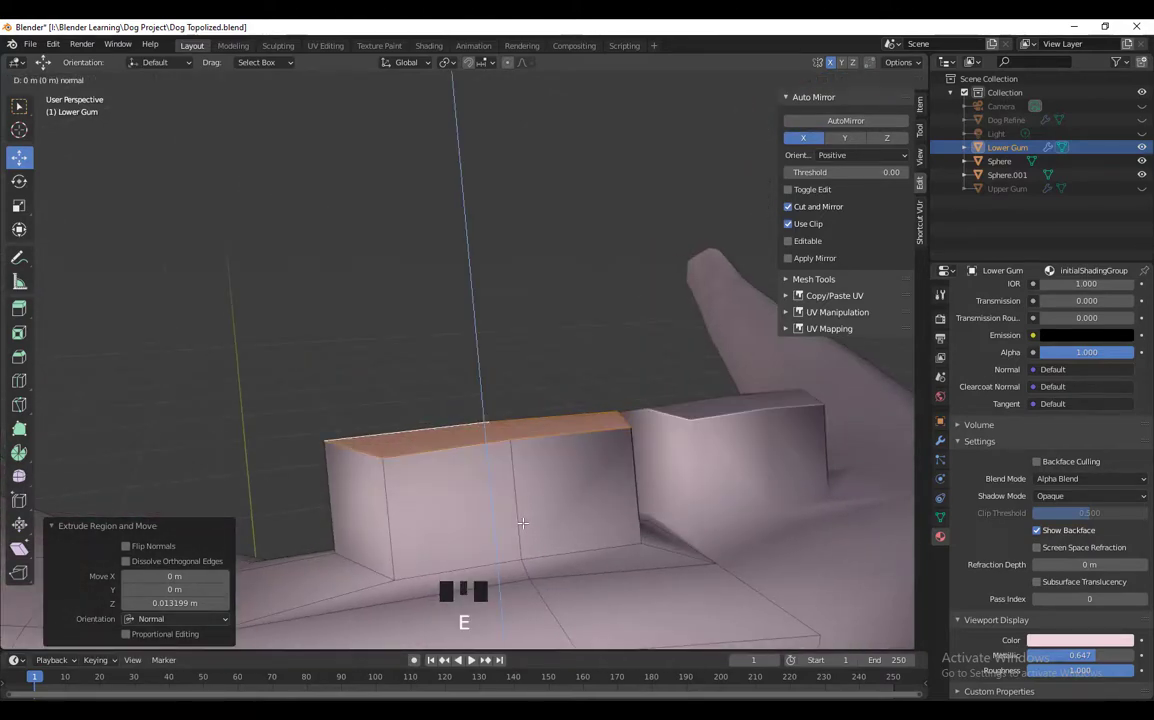
pyautogui.click(518, 470)
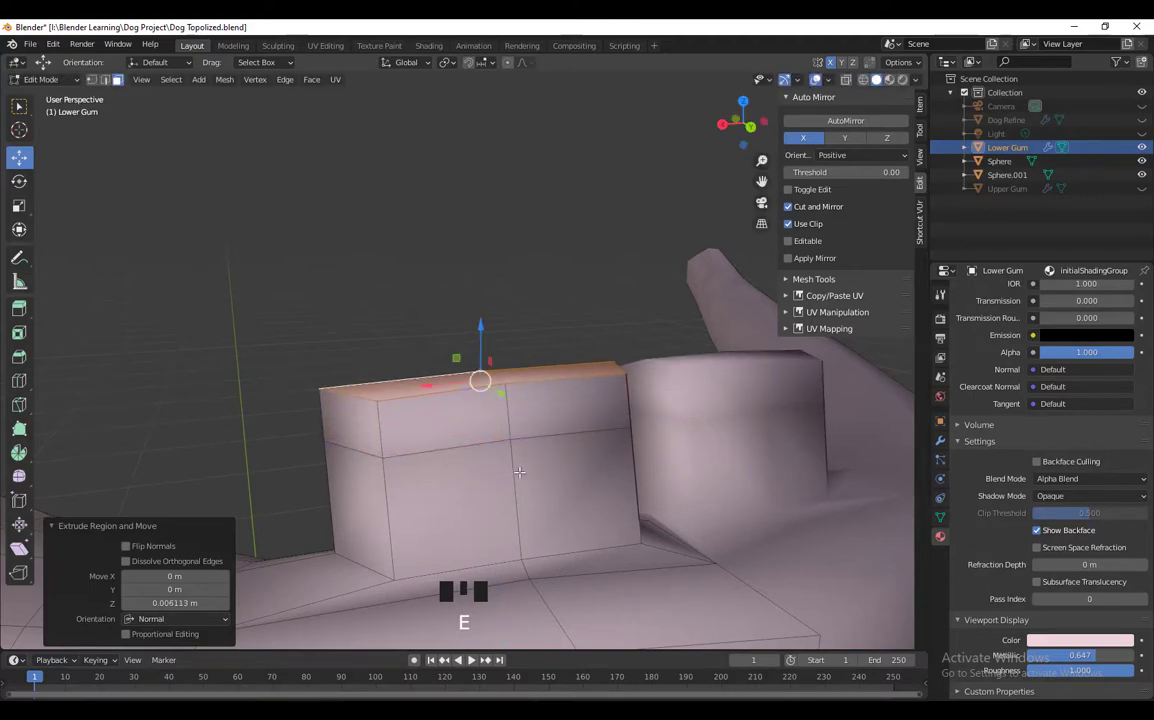
pyautogui.press('s')
pyautogui.click(484, 445)
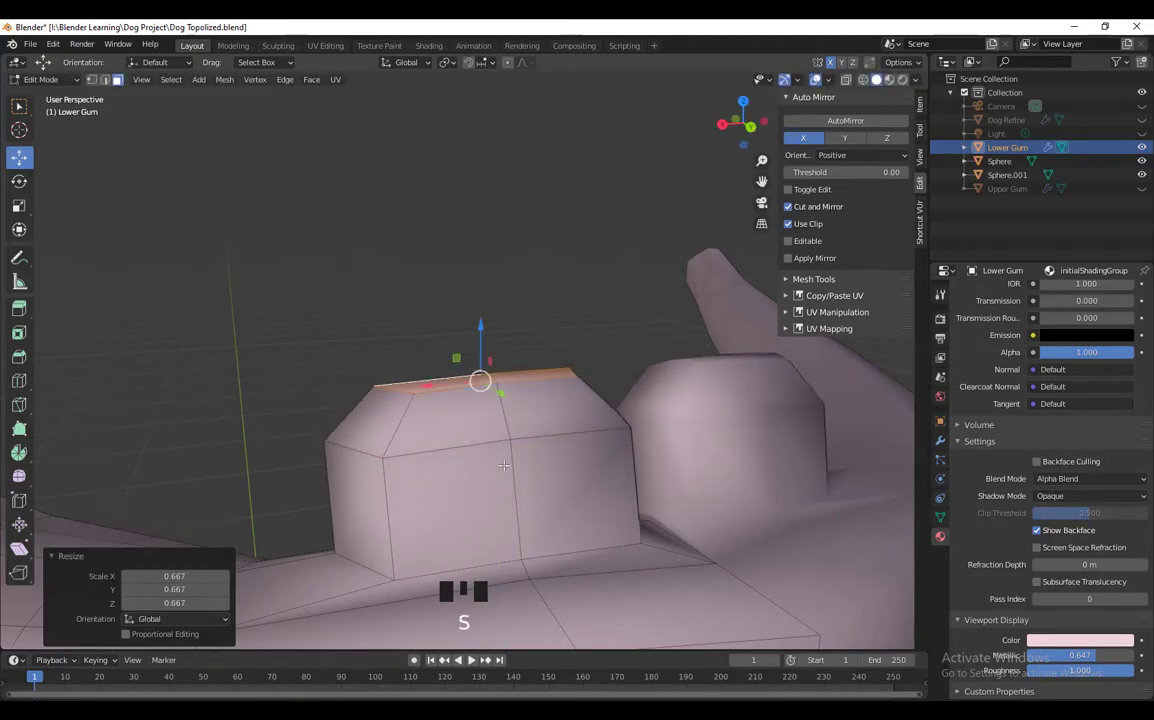
# - Bulge the tooth's outer side by pulling its middle rim, base and shoulder vertices outward, the base about 0.0049 m and the shoulder about 0.0023 m in Y
pyautogui.moveTo(484, 445); pyautogui.dragTo(510, 506, button='middle')
pyautogui.scroll(3, 618, 533)
pyautogui.press('1')
pyautogui.click(457, 447)
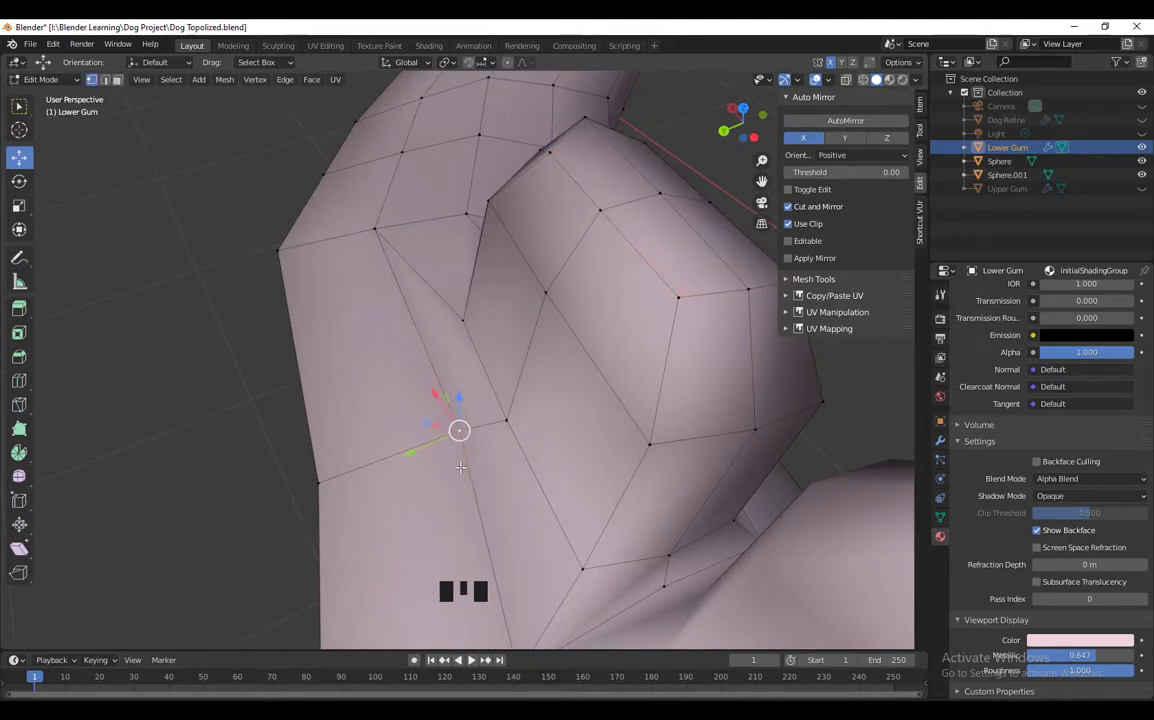
pyautogui.press('g')
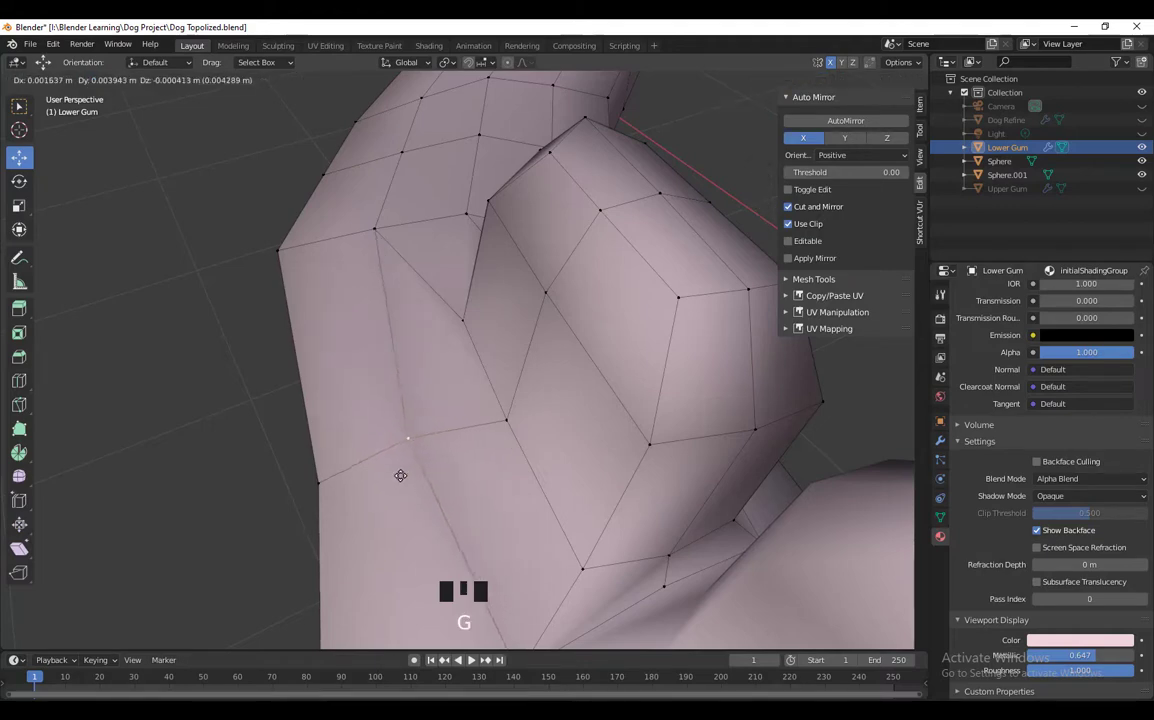
pyautogui.click(399, 438)
pyautogui.press('g')
pyautogui.click(447, 432)
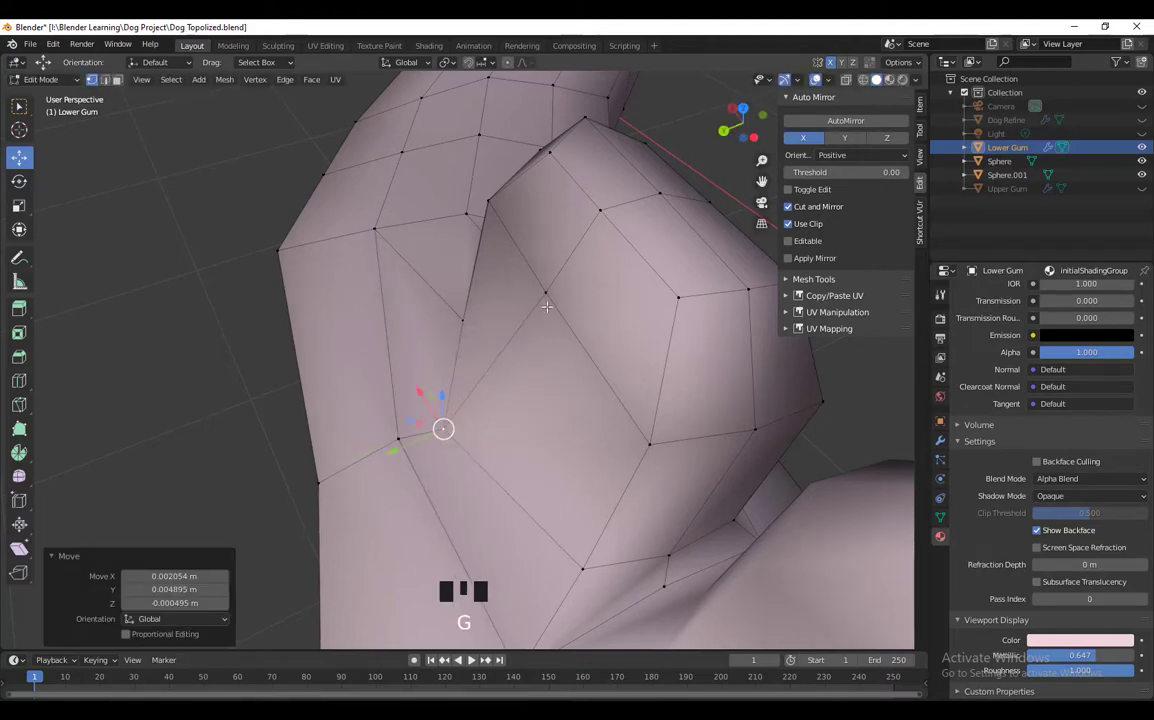
pyautogui.press('g')
pyautogui.click(510, 300)
# - Try to raise the tooth's top vertices about 0.0013 m in Z
pyautogui.moveTo(510, 300); pyautogui.dragTo(563, 267, button='middle')
pyautogui.moveTo(491, 197); pyautogui.dragTo(608, 258)
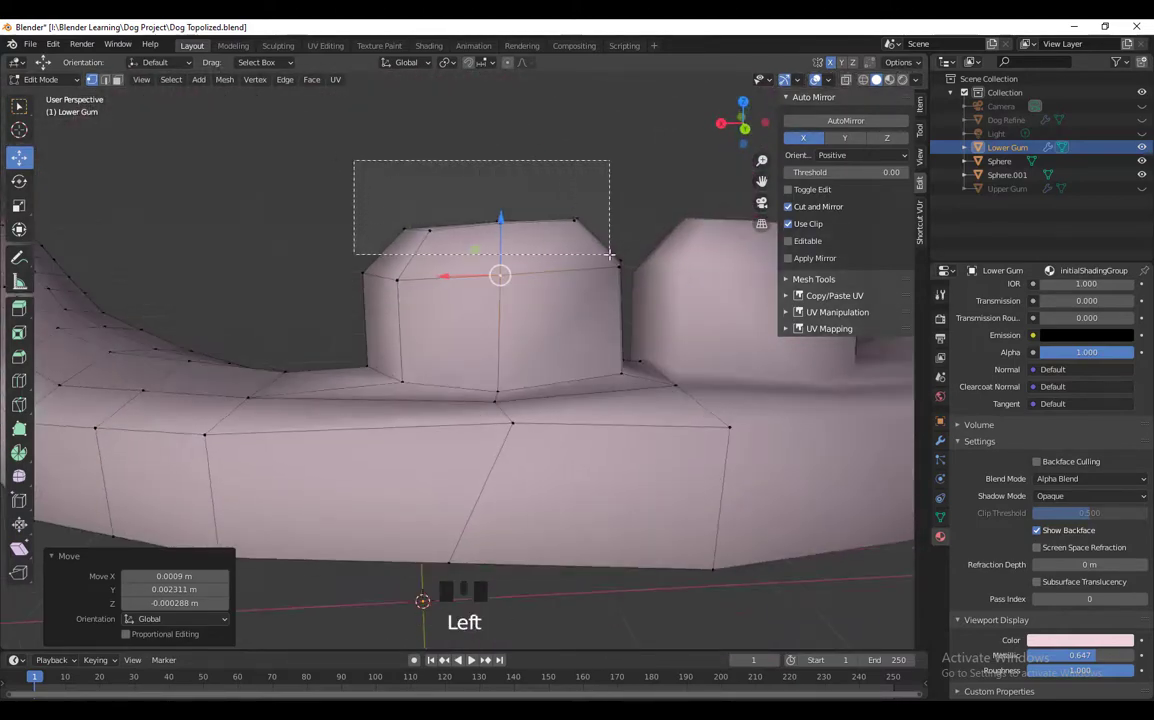
pyautogui.moveTo(608, 258); pyautogui.dragTo(571, 186, button='middle')
pyautogui.moveTo(552, 172); pyautogui.dragTo(552, 150)
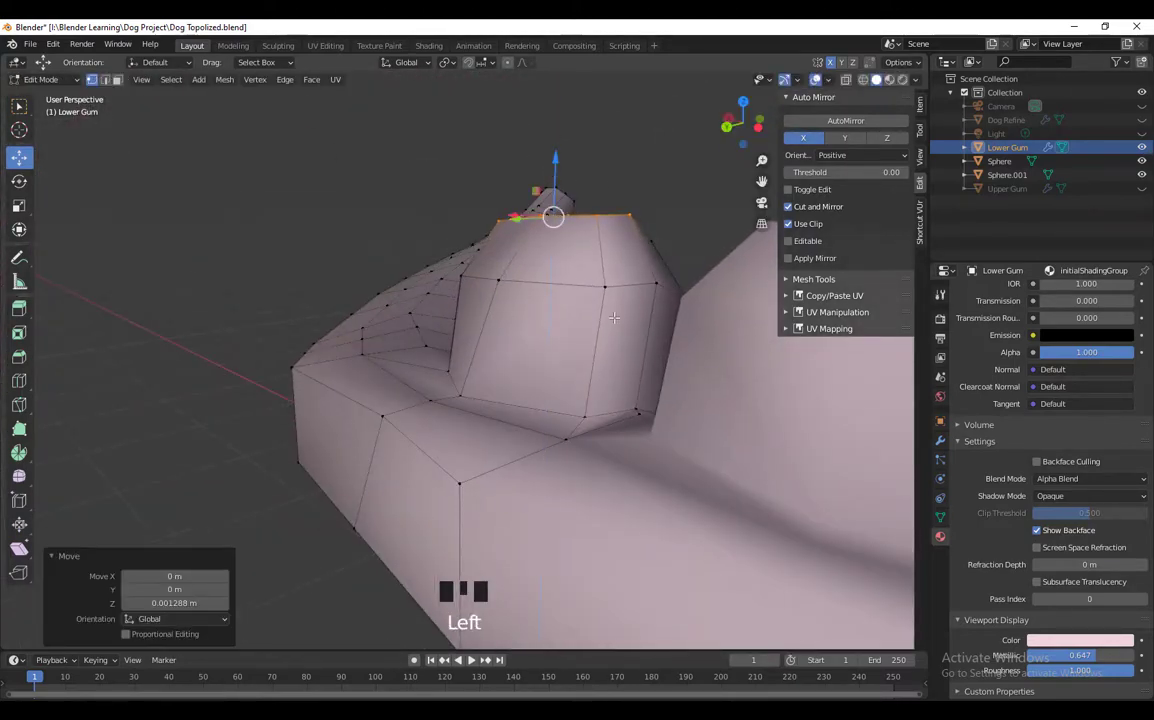
pyautogui.moveTo(552, 150)
pyautogui.mouseDown(button='middle')
pyautogui.moveTo(612, 385)
pyautogui.moveTo(644, 379)
pyautogui.moveTo(438, 206)
pyautogui.mouseUp(button='middle')
pyautogui.hotkey('ctrl', 'z')
# - With see-through display on, select all the vertices of the tooth's top and nudge them slightly
pyautogui.hotkey('alt', 'z')
pyautogui.moveTo(322, 155)
pyautogui.mouseDown()
pyautogui.moveTo(568, 223)
pyautogui.moveTo(600, 245)
pyautogui.mouseUp()
pyautogui.moveTo(507, 327); pyautogui.dragTo(648, 342, button='middle')
pyautogui.moveTo(401, 237); pyautogui.dragTo(394, 242)
pyautogui.moveTo(474, 380); pyautogui.dragTo(385, 440, button='middle')
# - Select the inner row of the tooth's top vertices, lower it and shift it slightly in Y, with solid display restored
pyautogui.click(374, 321)
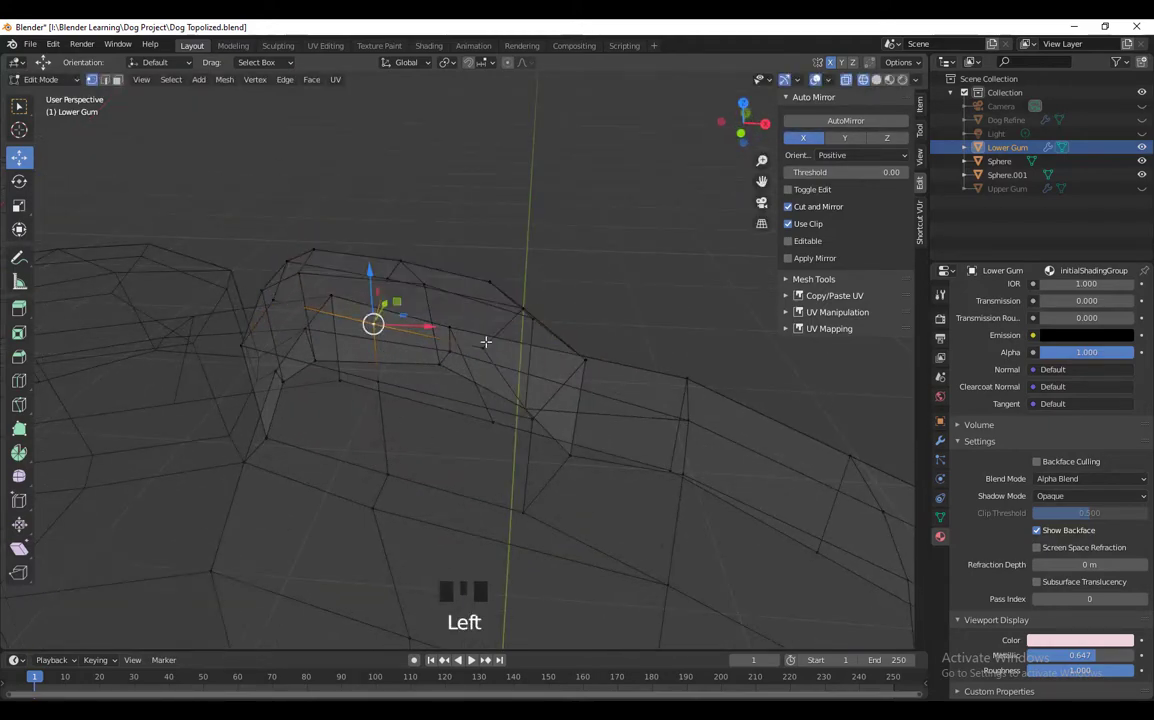
pyautogui.moveTo(295, 316)
pyautogui.mouseDown(button='middle')
pyautogui.moveTo(380, 407)
pyautogui.moveTo(315, 263)
pyautogui.mouseUp(button='middle')
pyautogui.hotkey('shift', 'z')
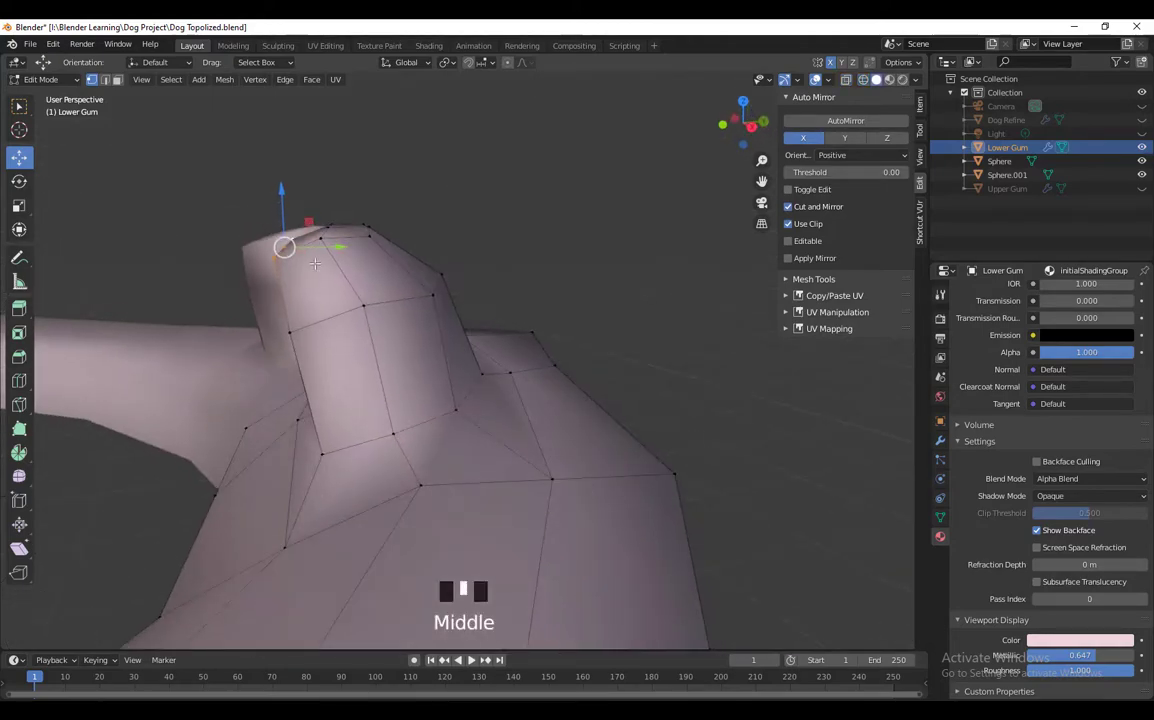
pyautogui.moveTo(280, 193); pyautogui.dragTo(281, 235)
pyautogui.moveTo(342, 289); pyautogui.dragTo(372, 304)
pyautogui.moveTo(372, 304); pyautogui.dragTo(475, 349, button='middle')
# - Select the three shoulder vertices on the tooth's inner side and lower them about 0.0048 m in Z
pyautogui.click(518, 384)
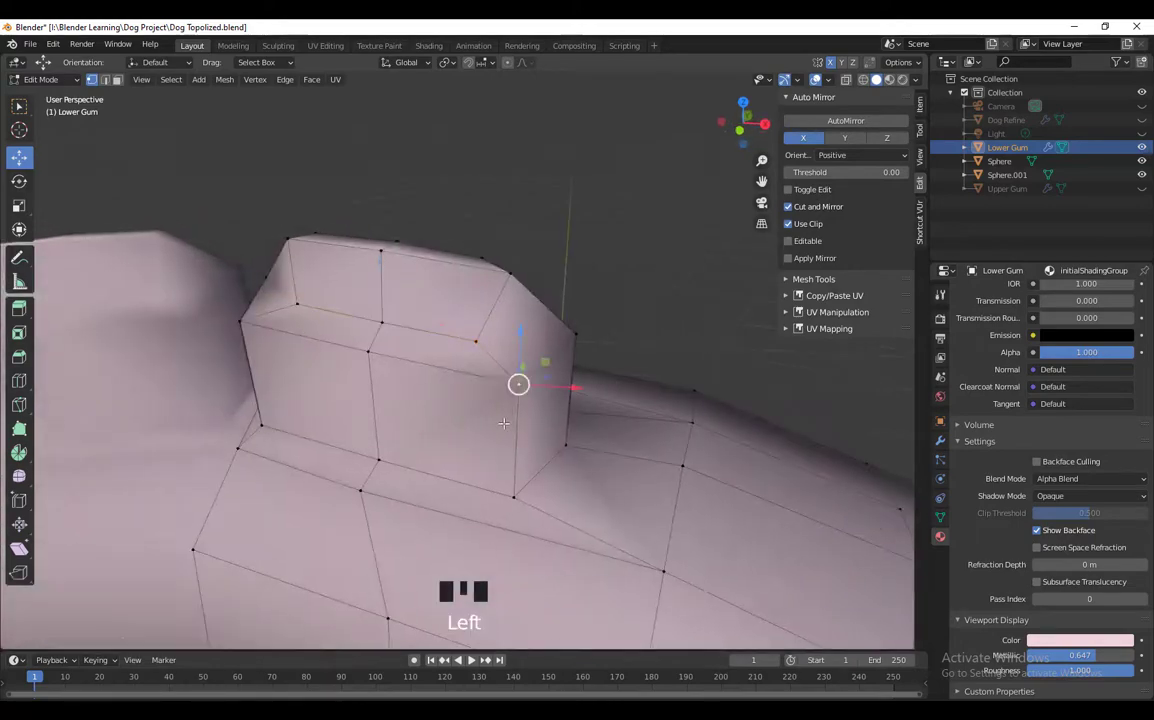
pyautogui.moveTo(505, 430); pyautogui.dragTo(465, 402, button='middle')
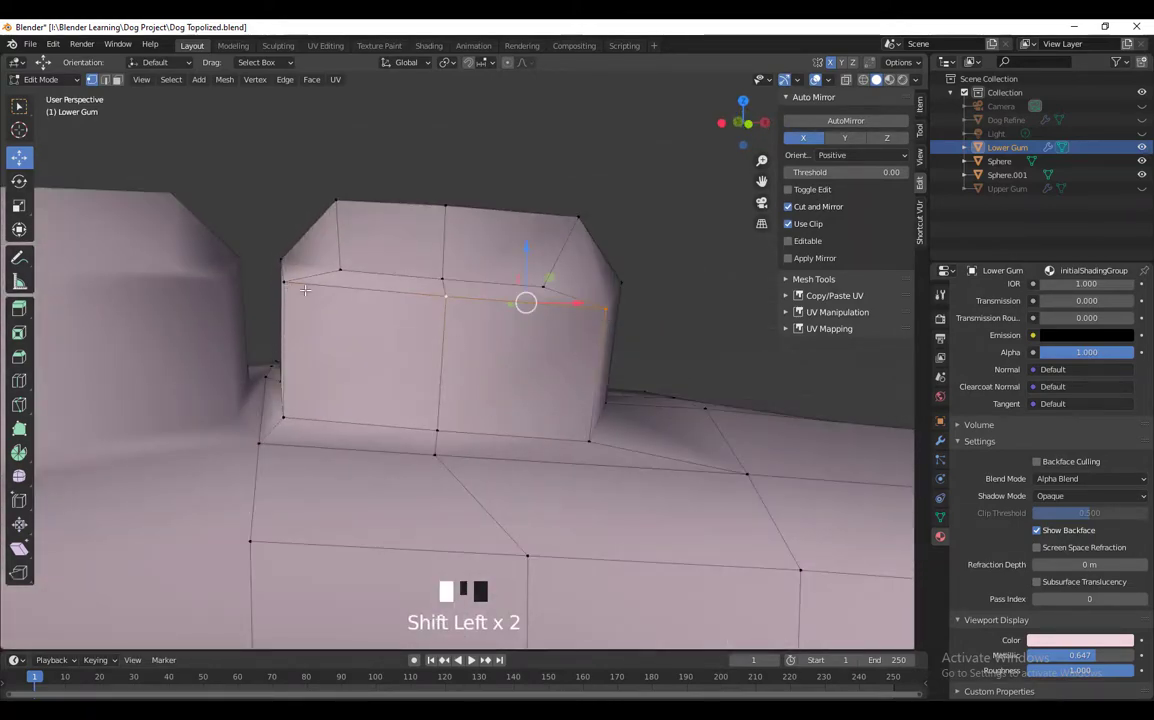
pyautogui.moveTo(443, 258); pyautogui.dragTo(444, 262)
# - Add one loop cut around the tooth's base and slide it close to the tooth with a factor of about 0.902
pyautogui.scroll(-2, 444, 262)
pyautogui.moveTo(444, 262); pyautogui.dragTo(450, 465, button='middle')
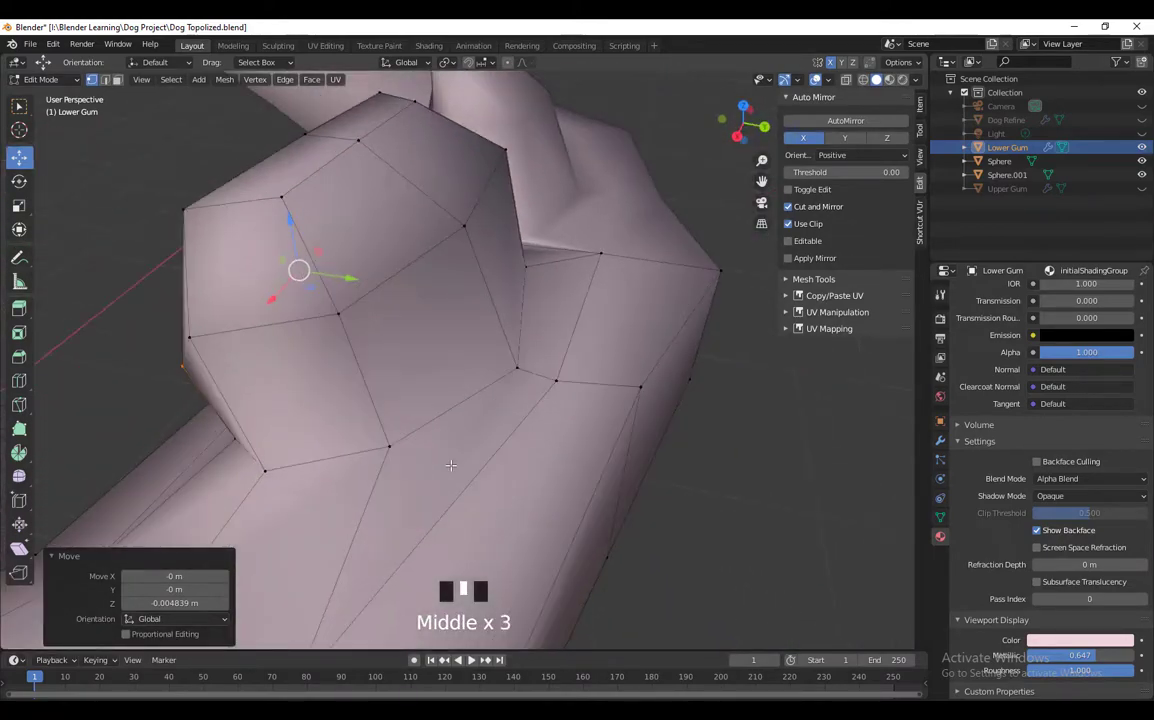
pyautogui.click(380, 466)
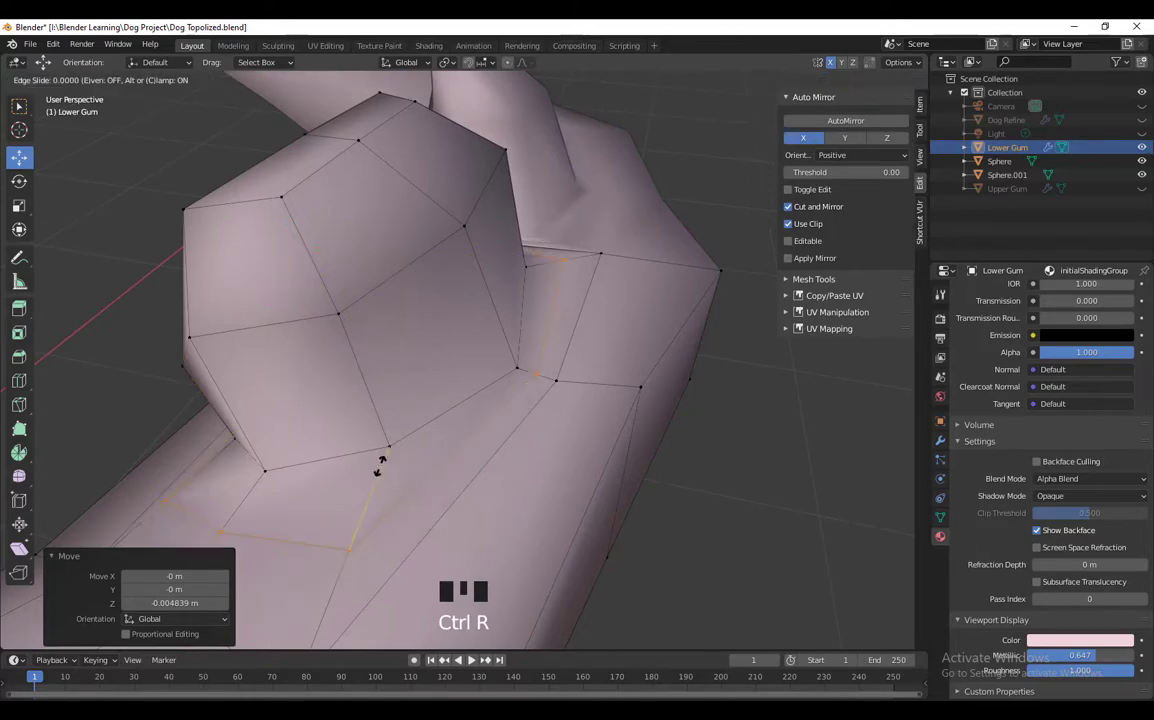
pyautogui.click(243, 284)
# - Reposition the vertices on the gum's outer side beneath the tooth to even out the slanted edge
pyautogui.moveTo(243, 284); pyautogui.dragTo(447, 425, button='middle')
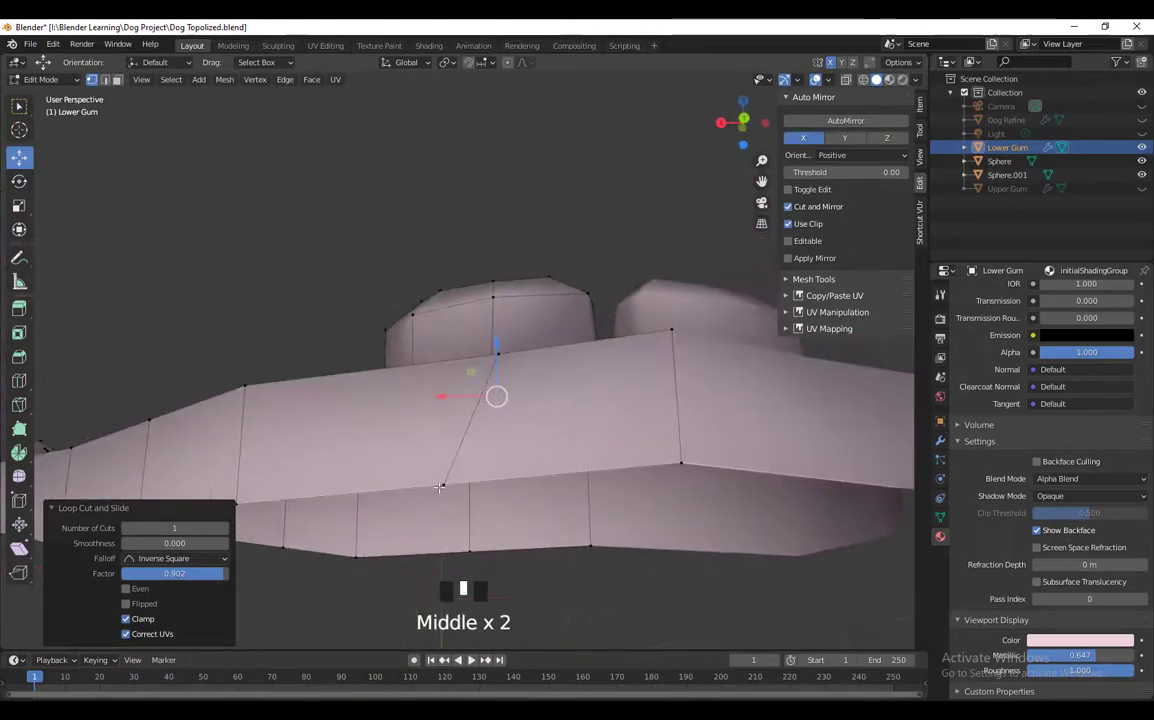
pyautogui.click(443, 485)
pyautogui.moveTo(444, 470); pyautogui.dragTo(461, 374, button='middle')
pyautogui.moveTo(475, 371); pyautogui.dragTo(510, 356)
pyautogui.click(508, 301)
pyautogui.moveTo(508, 299); pyautogui.dragTo(502, 284)
pyautogui.moveTo(502, 284); pyautogui.dragTo(555, 310, button='middle')
pyautogui.moveTo(555, 310); pyautogui.dragTo(556, 322)
# - Select the gum's edge loop beside the tooth and move it closer to the tooth
pyautogui.moveTo(556, 322); pyautogui.dragTo(514, 536, button='middle')
pyautogui.scroll(2, 616, 489)
pyautogui.scroll(-1, 549, 488)
pyautogui.click(520, 448)
pyautogui.doubleClick(520, 448)
pyautogui.keyDown('shift'); pyautogui.moveTo(532, 413); pyautogui.dragTo(528, 422, button='middle'); pyautogui.keyUp('shift')
pyautogui.moveTo(514, 405); pyautogui.dragTo(466, 401)
# - Move the next gum edge loop about -0.0126 m in X, and bring the following loop toward the tooth as well
pyautogui.scroll(-2, 466, 395)
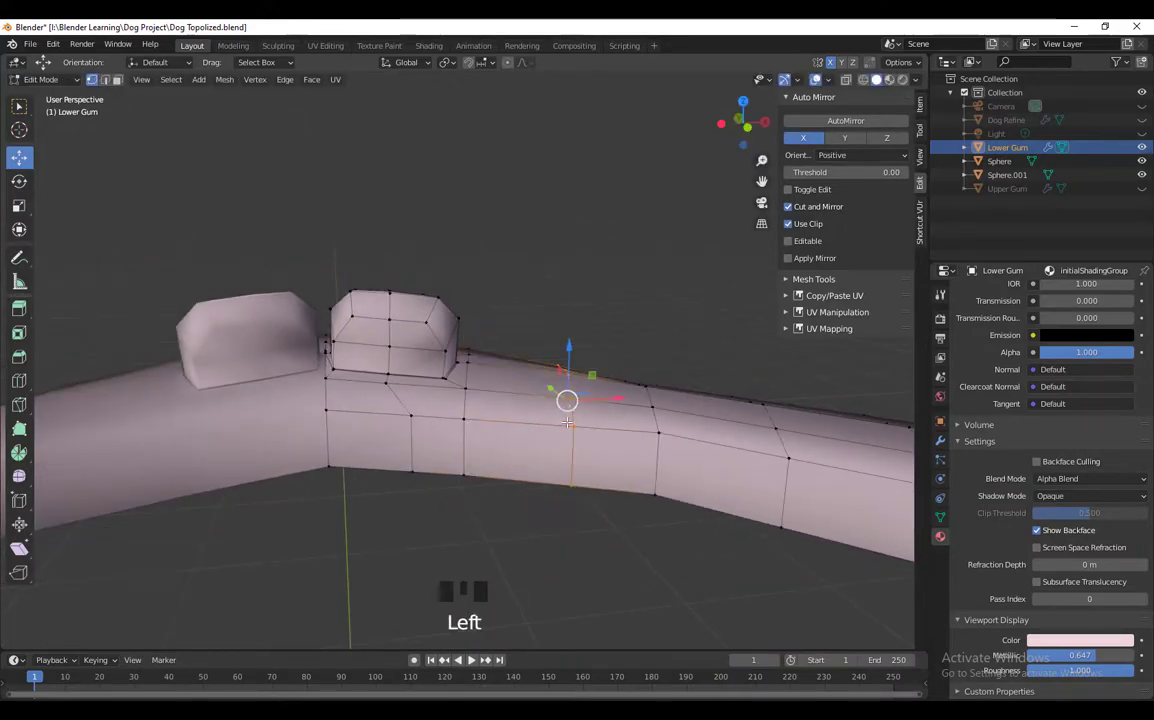
pyautogui.moveTo(564, 399); pyautogui.dragTo(514, 399)
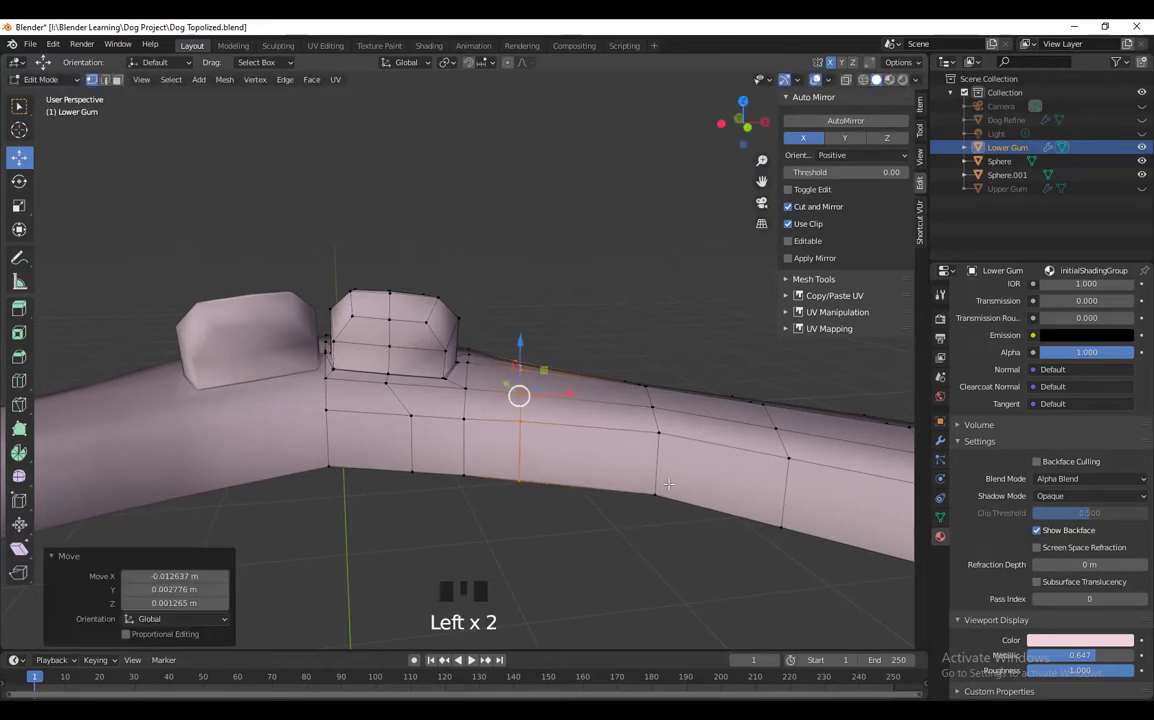
pyautogui.moveTo(558, 310); pyautogui.dragTo(589, 353)
pyautogui.moveTo(640, 410); pyautogui.dragTo(609, 407)
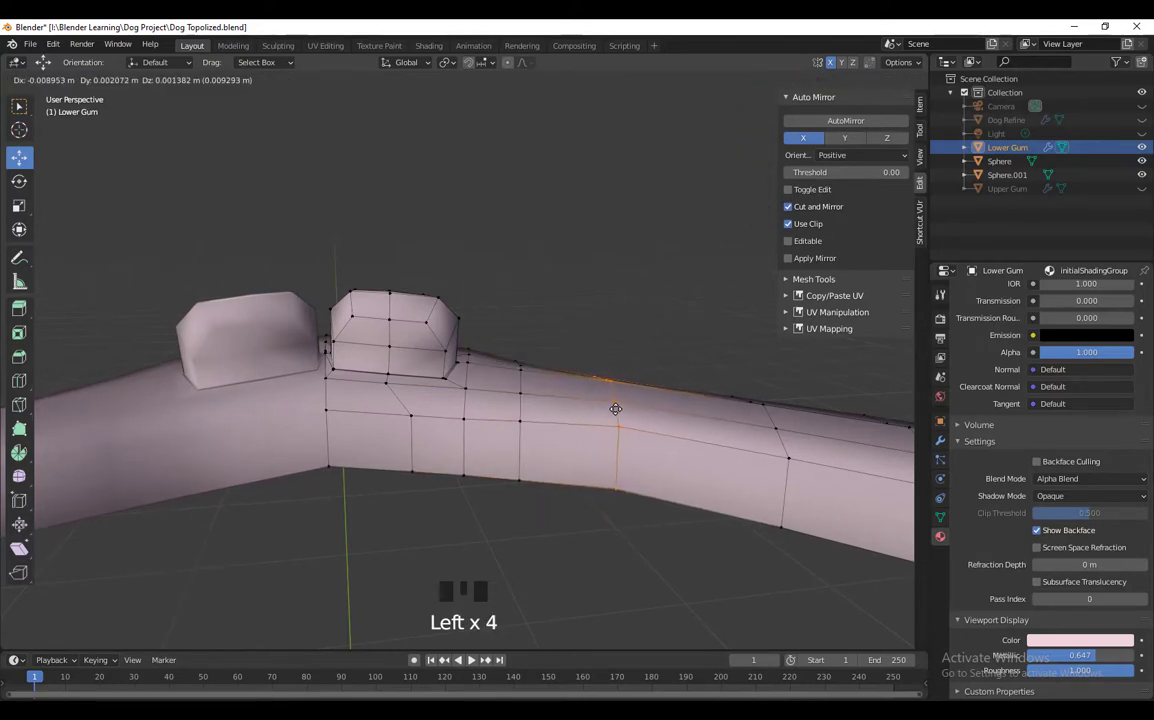
pyautogui.moveTo(615, 408); pyautogui.dragTo(612, 407)
# - Shift the second edge loop from the tooth back about 0.0031 m in X and lower it about 0.0013 m in Z
pyautogui.moveTo(492, 331); pyautogui.dragTo(492, 331)
pyautogui.moveTo(518, 394); pyautogui.dragTo(540, 392)
pyautogui.moveTo(540, 392); pyautogui.dragTo(417, 478, button='middle')
pyautogui.scroll(4, 590, 463)
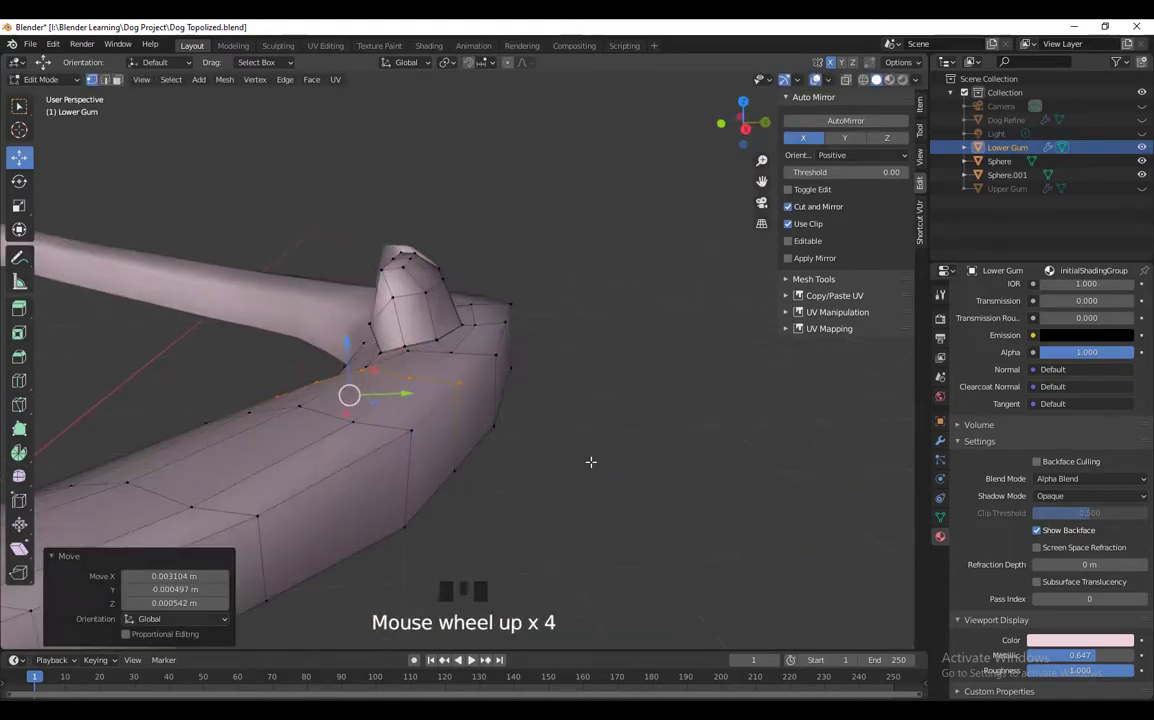
pyautogui.keyDown('shift'); pyautogui.moveTo(590, 463); pyautogui.dragTo(517, 458, button='middle'); pyautogui.keyUp('shift')
pyautogui.scroll(2, 523, 485)
pyautogui.moveTo(448, 390); pyautogui.dragTo(448, 397)
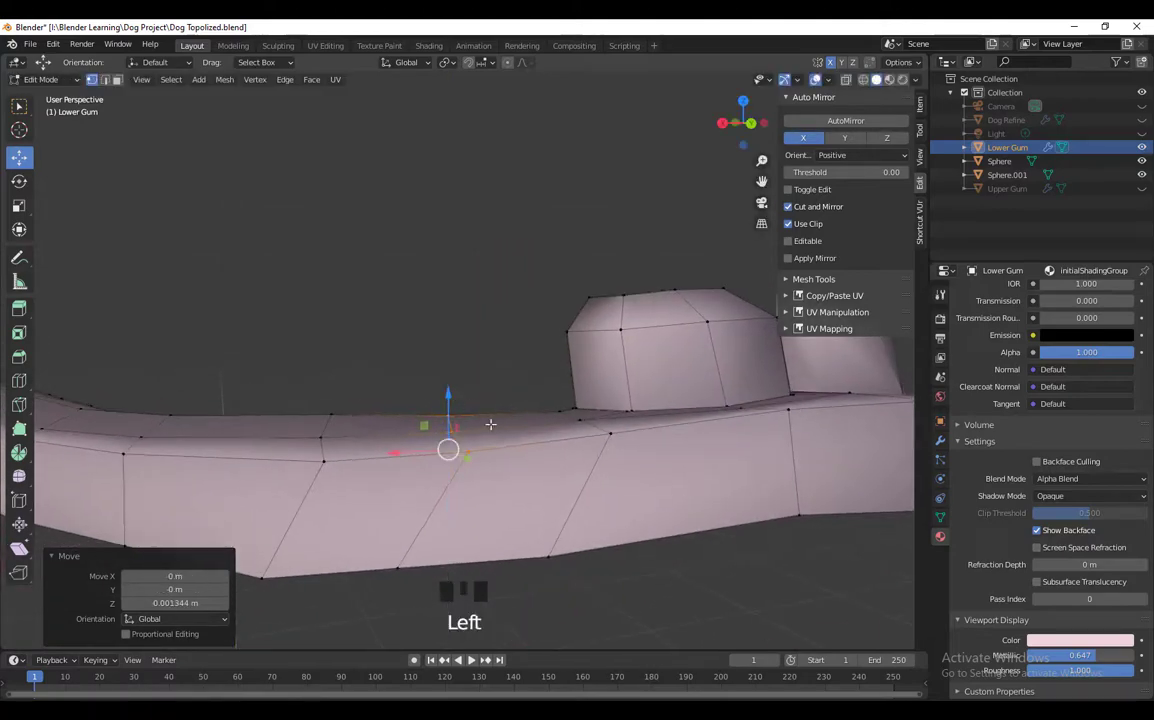
# - Select the four gum-top faces next to the first tooth and inset them about 0.0028 m
pyautogui.moveTo(545, 474)
pyautogui.keyDown('shift'); pyautogui.mouseDown(button='middle')
pyautogui.moveTo(547, 447)
pyautogui.moveTo(529, 482)
pyautogui.moveTo(545, 487)
pyautogui.mouseUp(button='middle'); pyautogui.keyUp('shift')
pyautogui.scroll(-2, 535, 466)
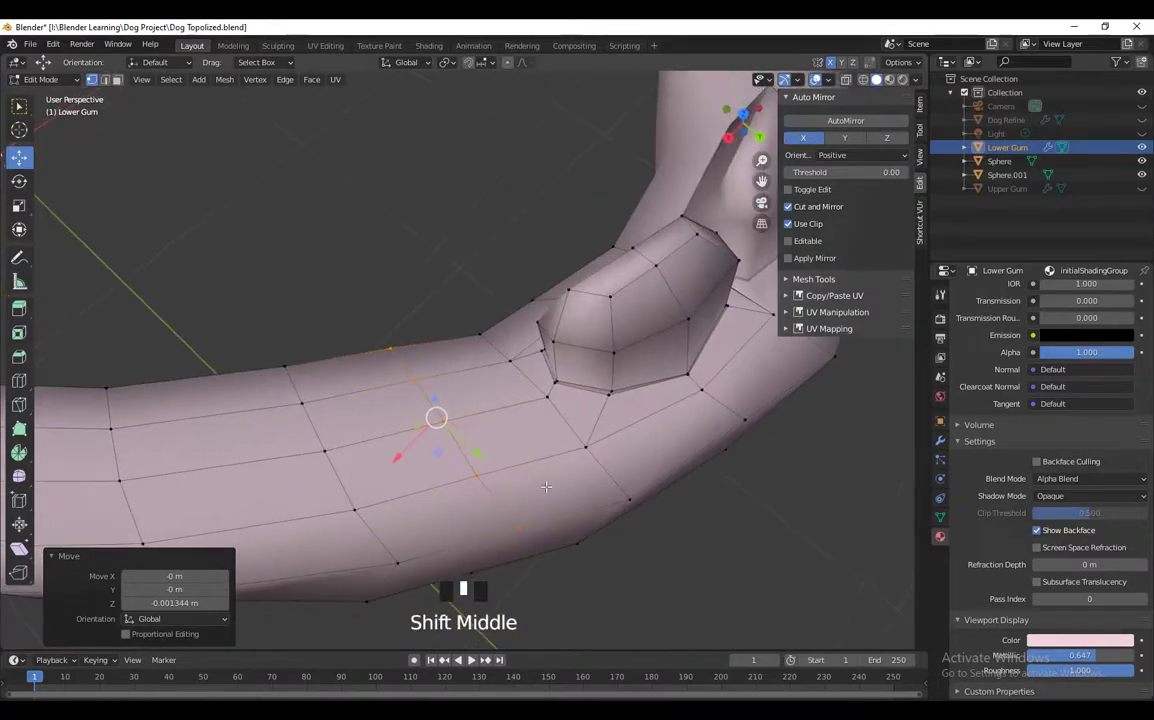
pyautogui.press('3')
pyautogui.click(512, 437)
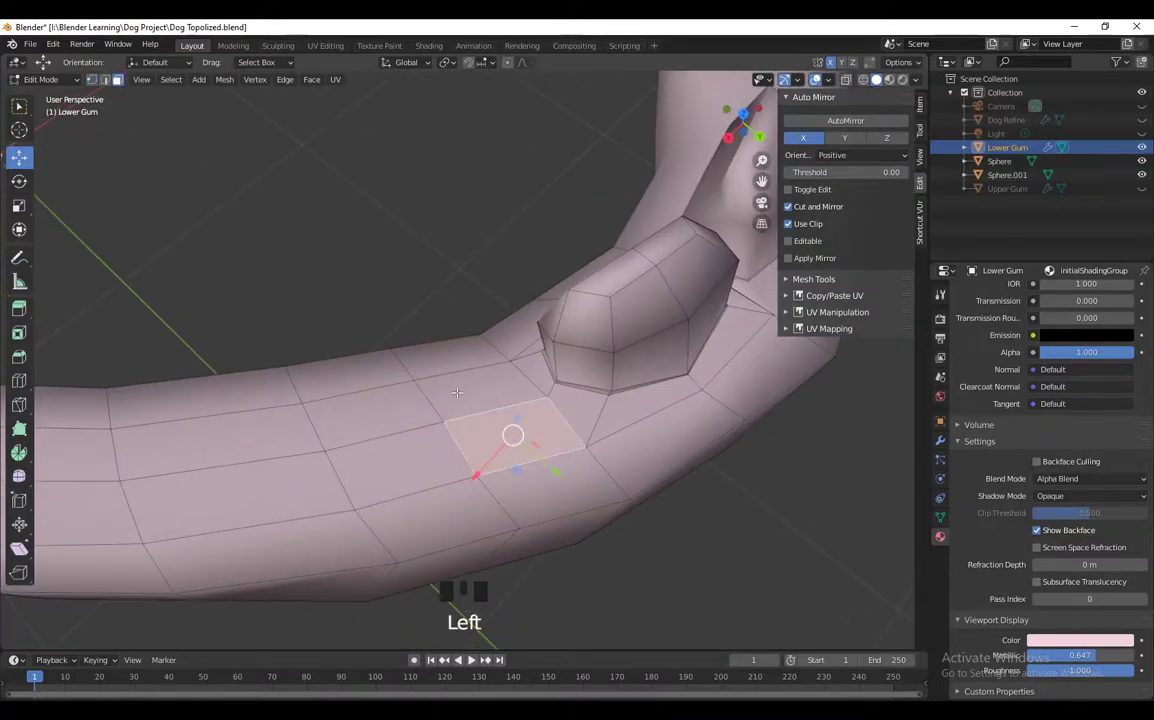
pyautogui.keyDown('shift'); pyautogui.click(457, 392); pyautogui.keyUp('shift')
pyautogui.keyDown('shift'); pyautogui.click(381, 422); pyautogui.keyUp('shift')
pyautogui.keyDown('shift'); pyautogui.click(408, 465); pyautogui.keyUp('shift')
pyautogui.moveTo(575, 511); pyautogui.dragTo(565, 499, button='middle')
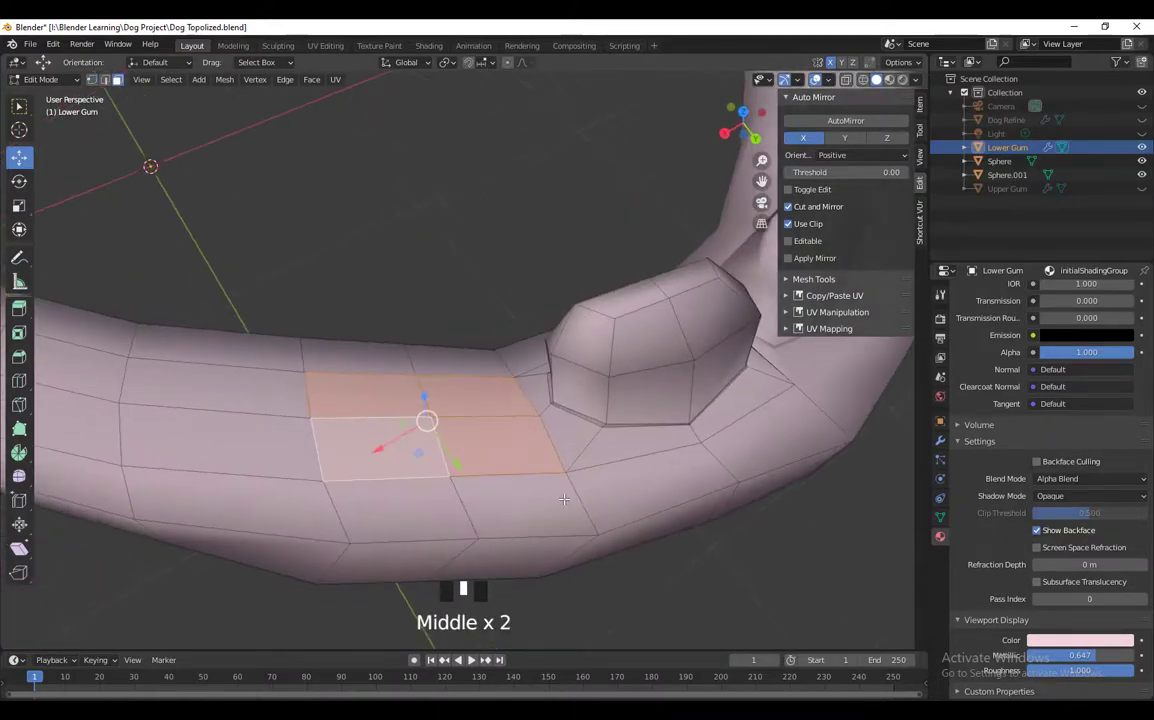
pyautogui.press('i')
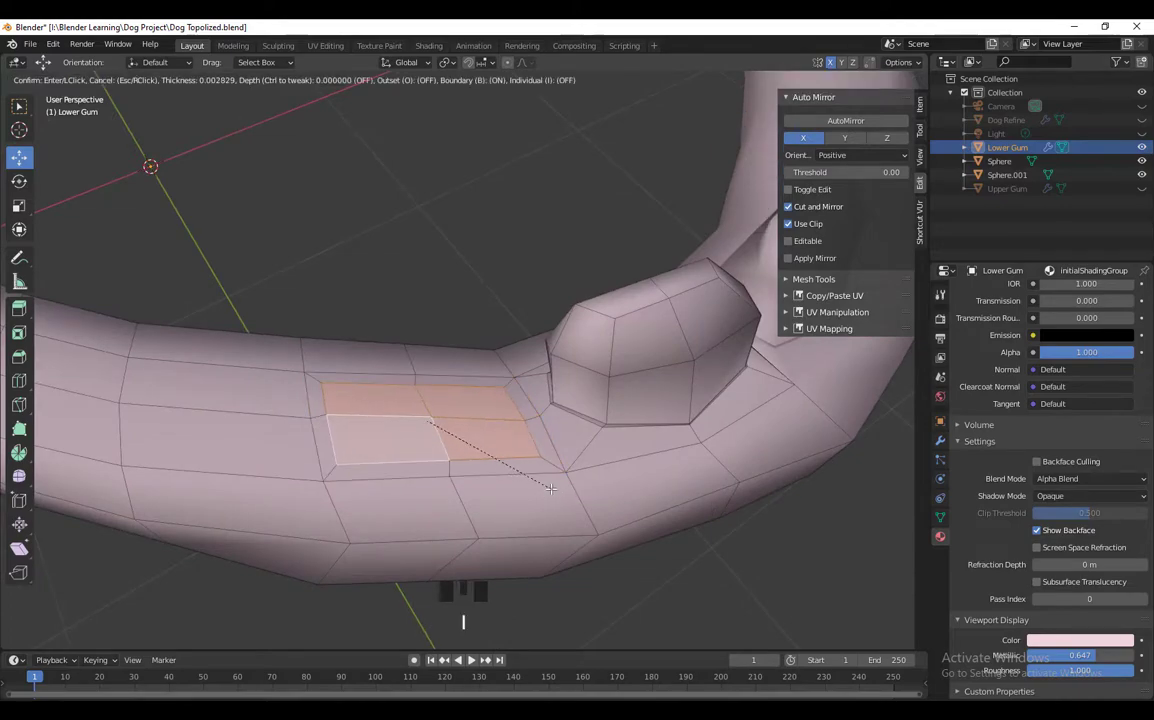
pyautogui.click(551, 488)
# - Extrude the new inset faces about 0.0003 m, and extrude again about 0.0143 m to raise a second tooth block
pyautogui.moveTo(551, 488); pyautogui.dragTo(569, 521, button='middle')
pyautogui.scroll(2, 531, 502)
pyautogui.scroll(-1, 567, 520)
pyautogui.press('e')
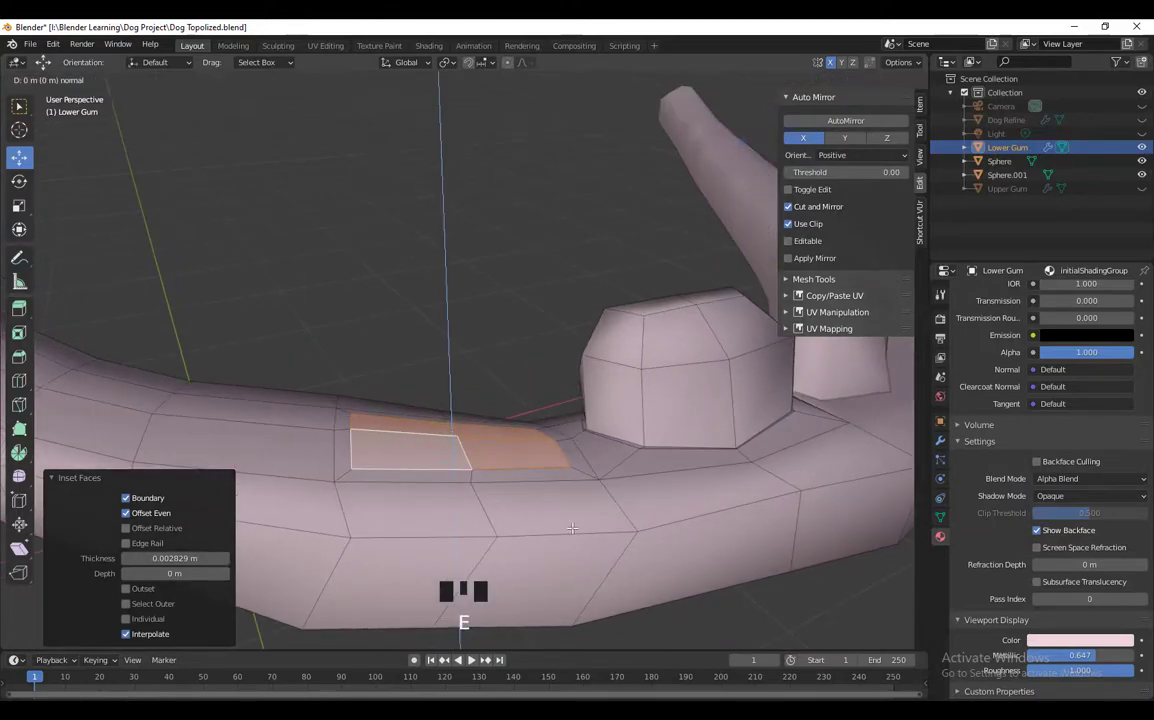
pyautogui.click(571, 526)
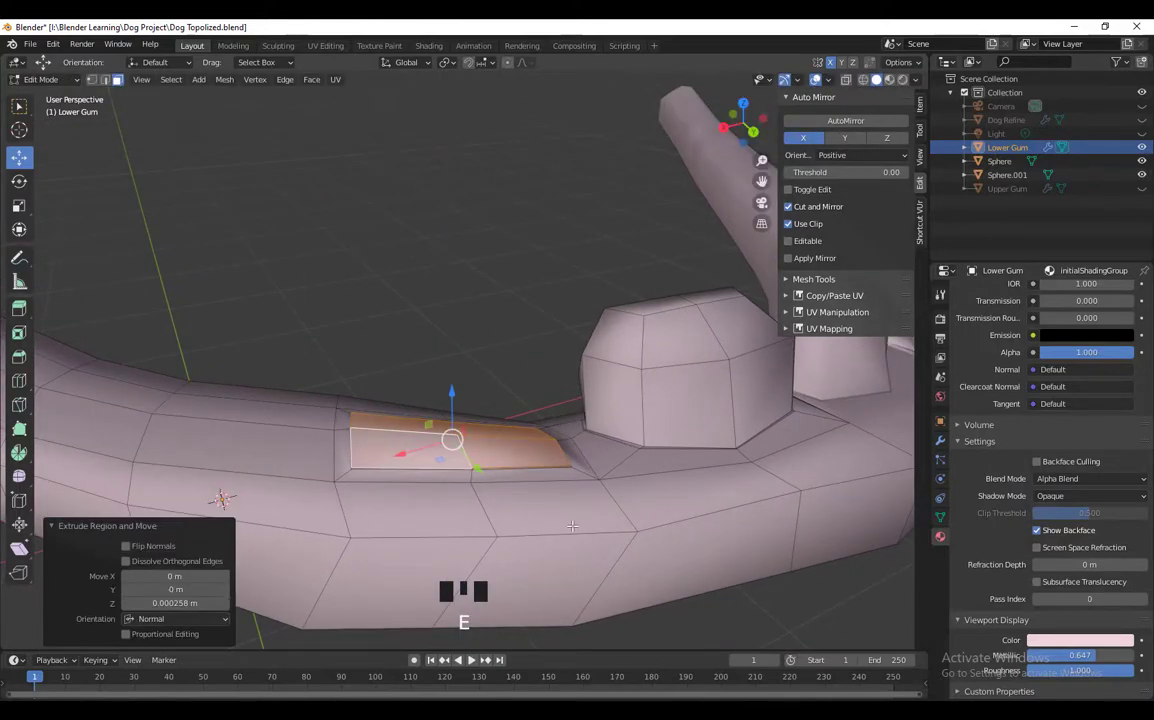
pyautogui.press('e')
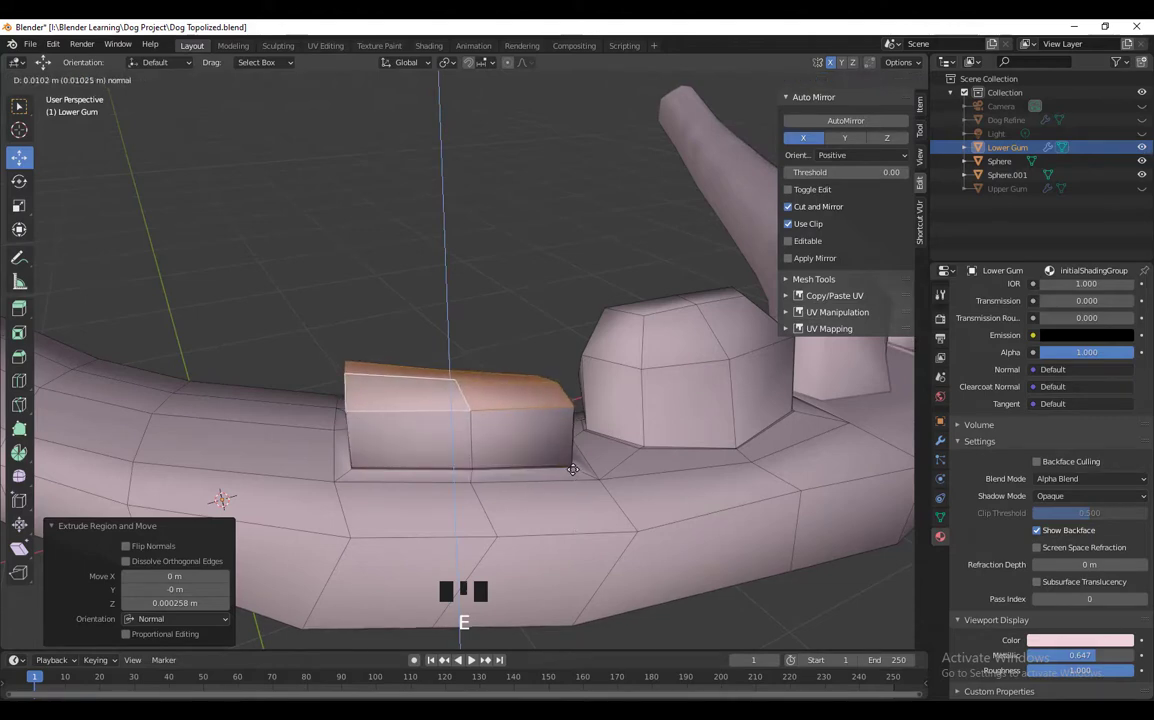
pyautogui.click(573, 448)
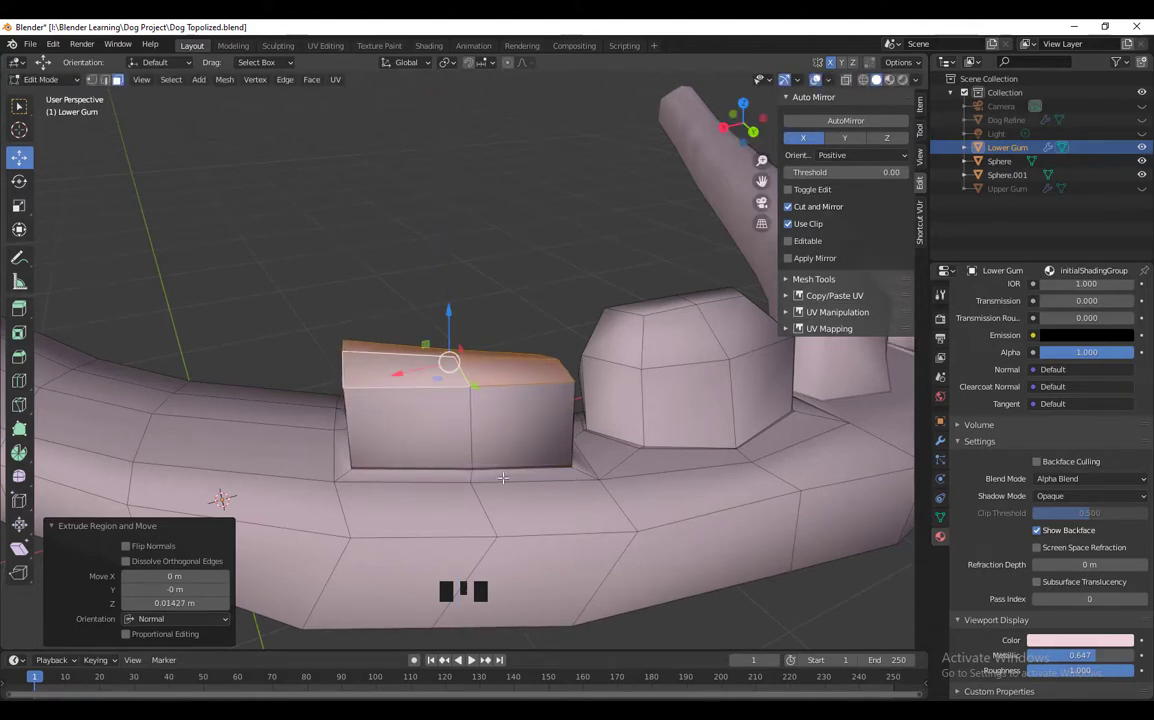
# - Extrude the second block's top faces about 0.0084 m and scale them to about 0.776 to taper the crown
pyautogui.moveTo(573, 448); pyautogui.dragTo(493, 469, button='middle')
pyautogui.press('e')
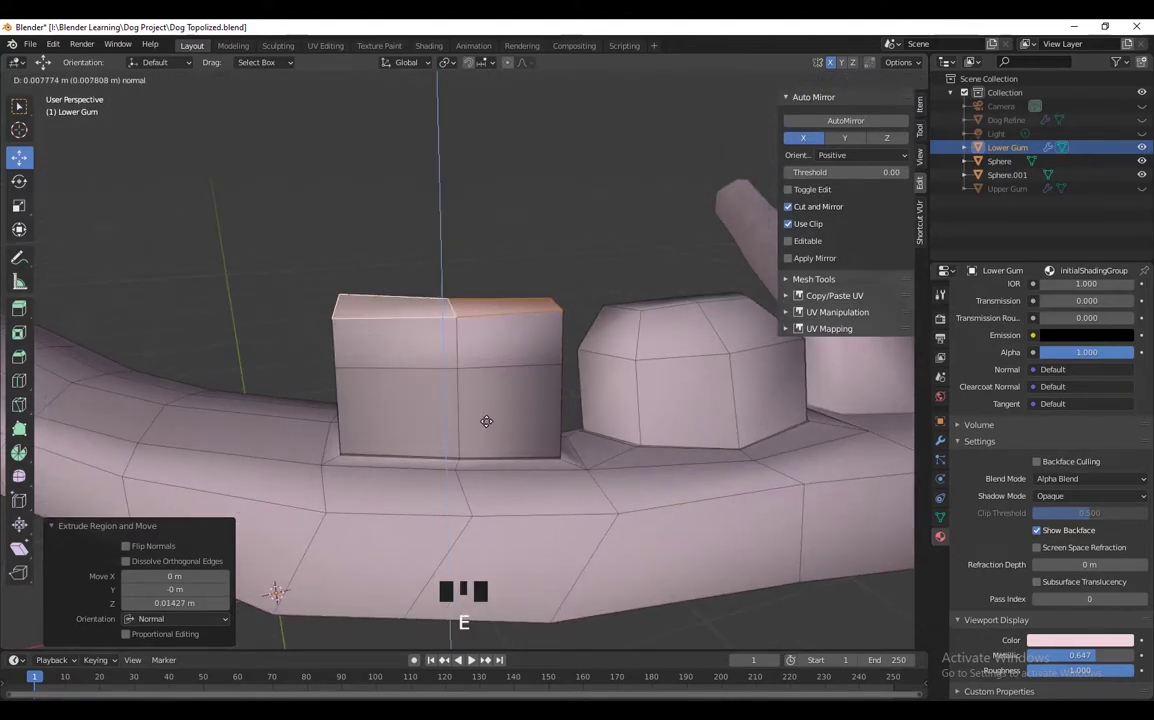
pyautogui.click(482, 423)
pyautogui.scroll(-2, 482, 423)
pyautogui.moveTo(482, 423); pyautogui.dragTo(480, 477, button='middle')
pyautogui.press('s')
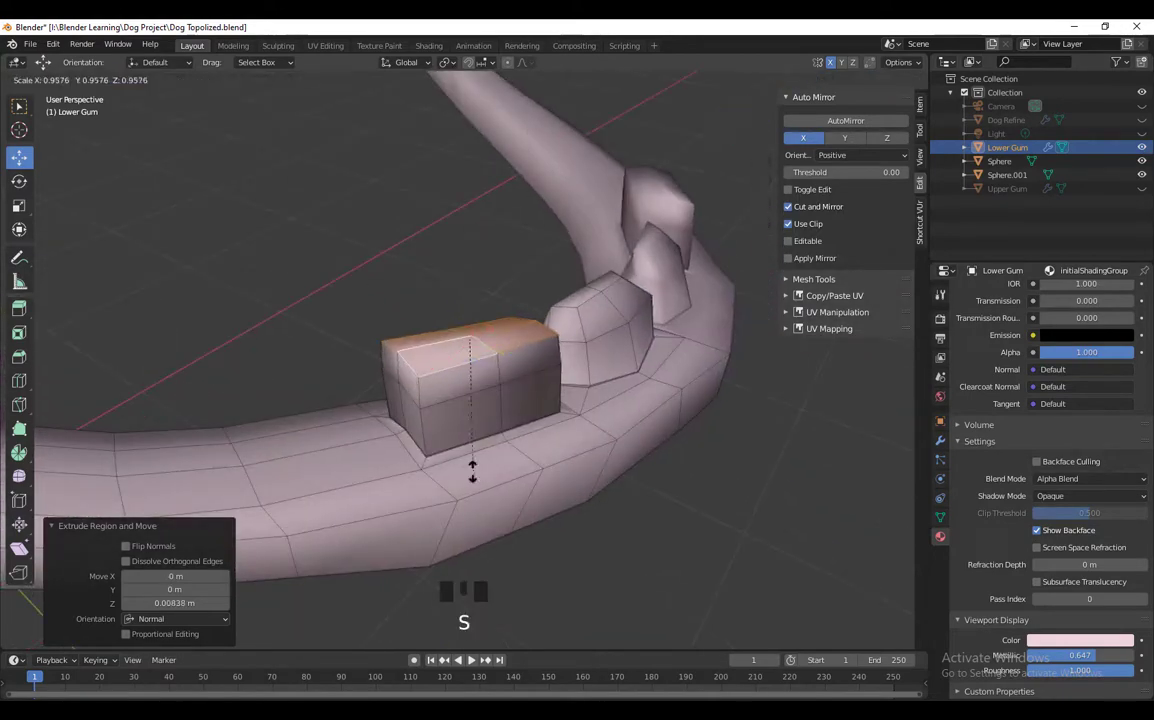
pyautogui.click(427, 437)
# - Select the corner vertices along the second tooth's sides and scale them inward to about 0.85 to round the block
pyautogui.moveTo(427, 437); pyautogui.dragTo(517, 520, button='middle')
pyautogui.scroll(3, 480, 488)
pyautogui.scroll(2, 480, 488)
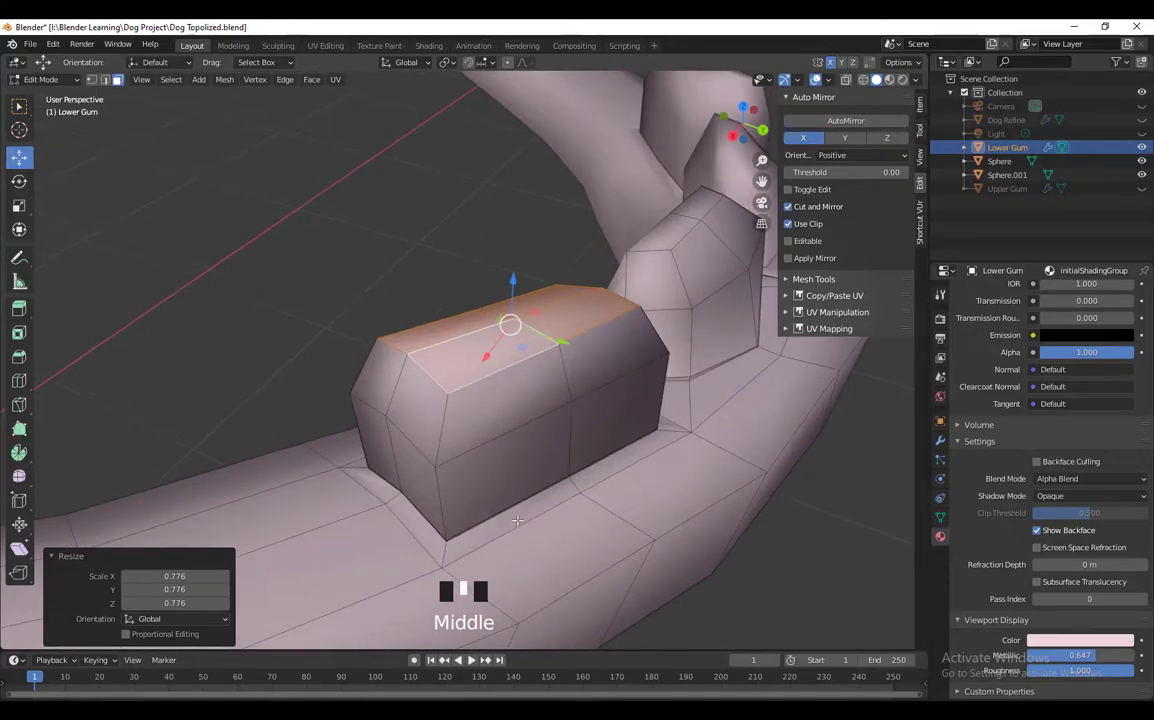
pyautogui.press('1')
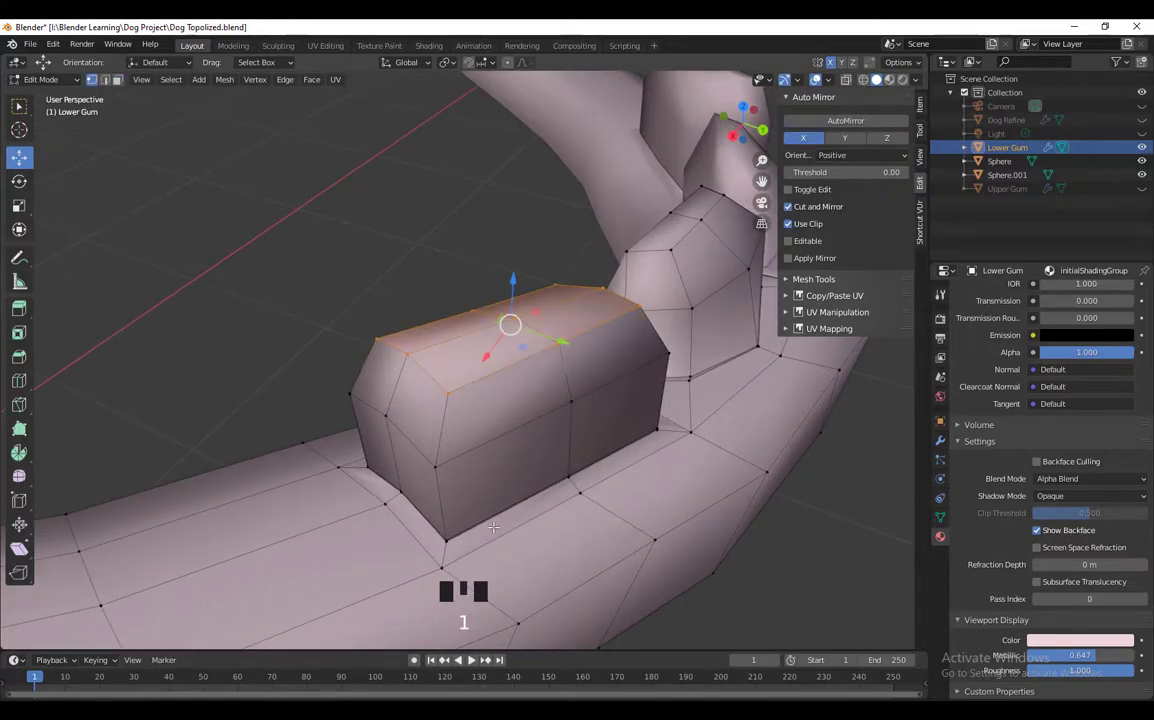
pyautogui.moveTo(425, 450); pyautogui.dragTo(427, 452)
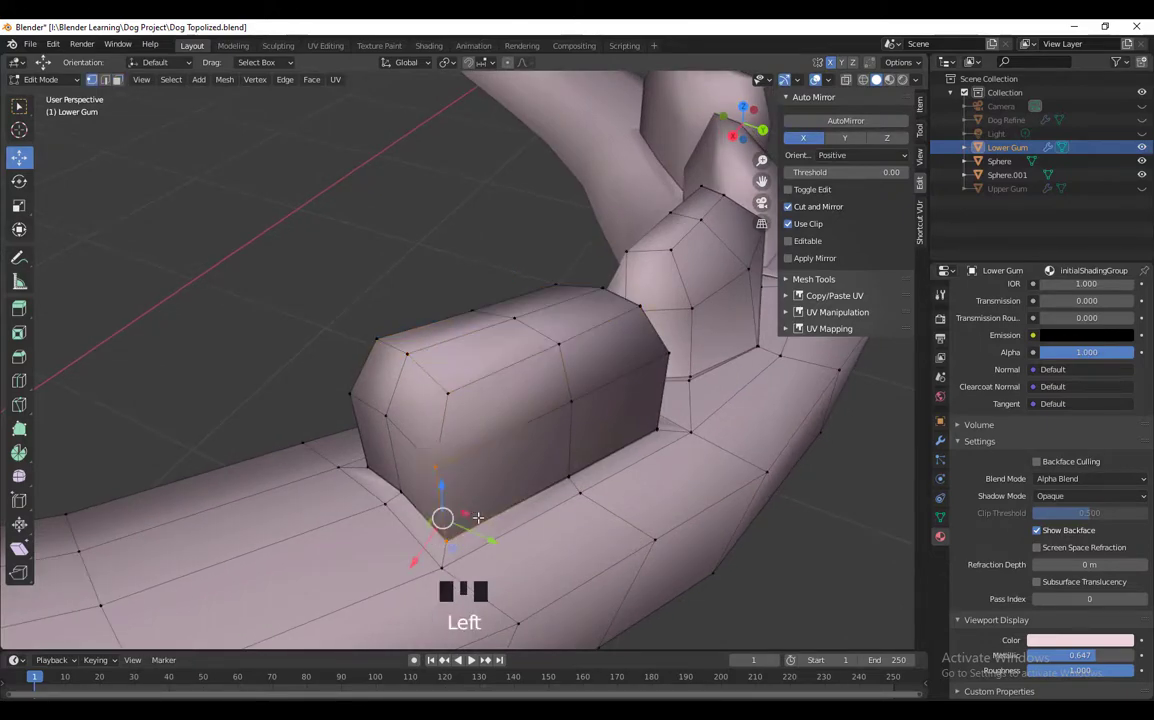
pyautogui.moveTo(427, 452); pyautogui.dragTo(411, 504, button='middle')
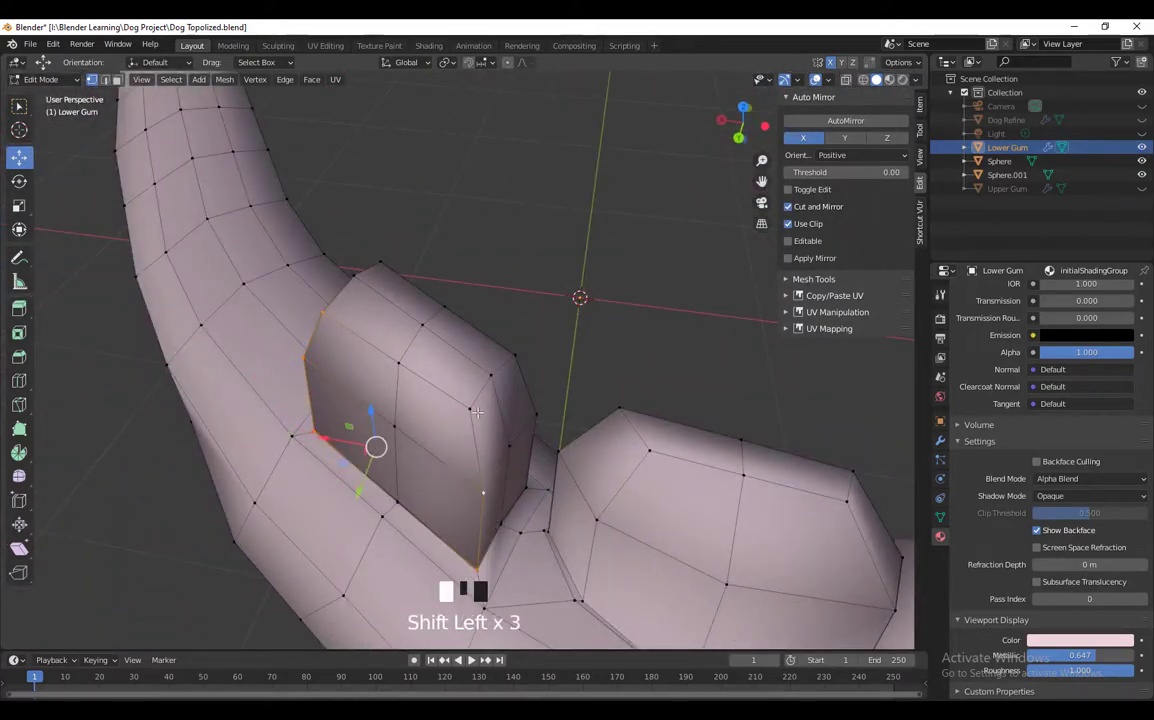
pyautogui.moveTo(477, 527); pyautogui.dragTo(552, 535, button='middle')
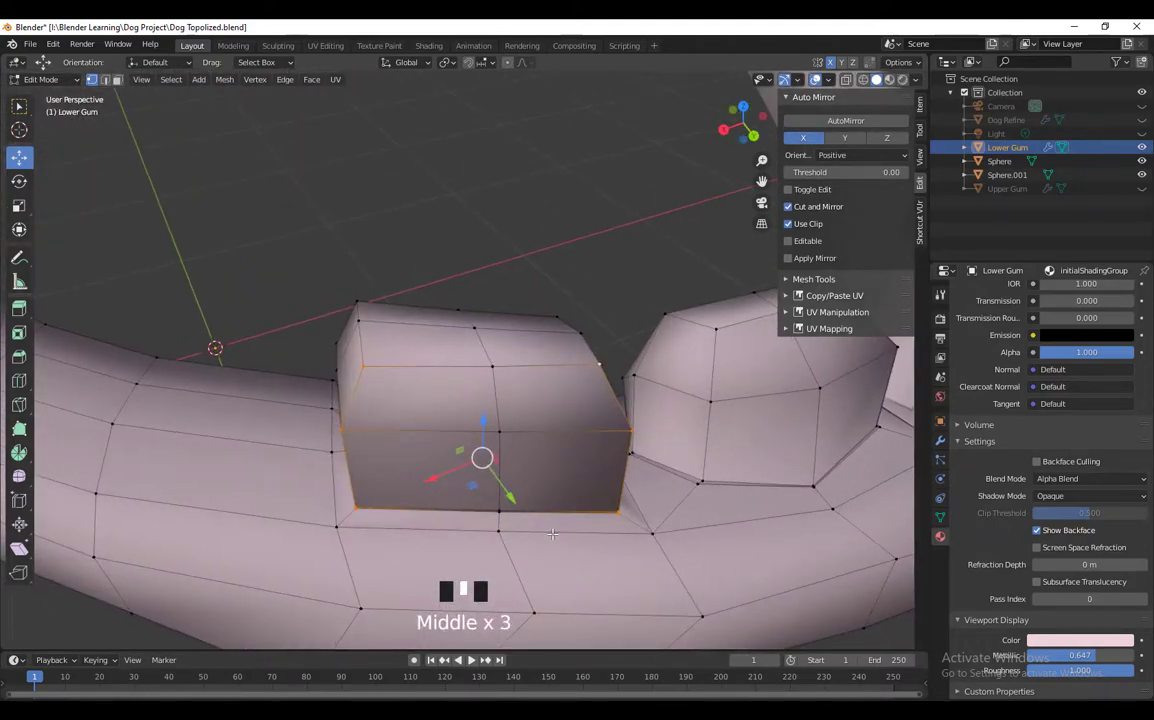
pyautogui.press('r')
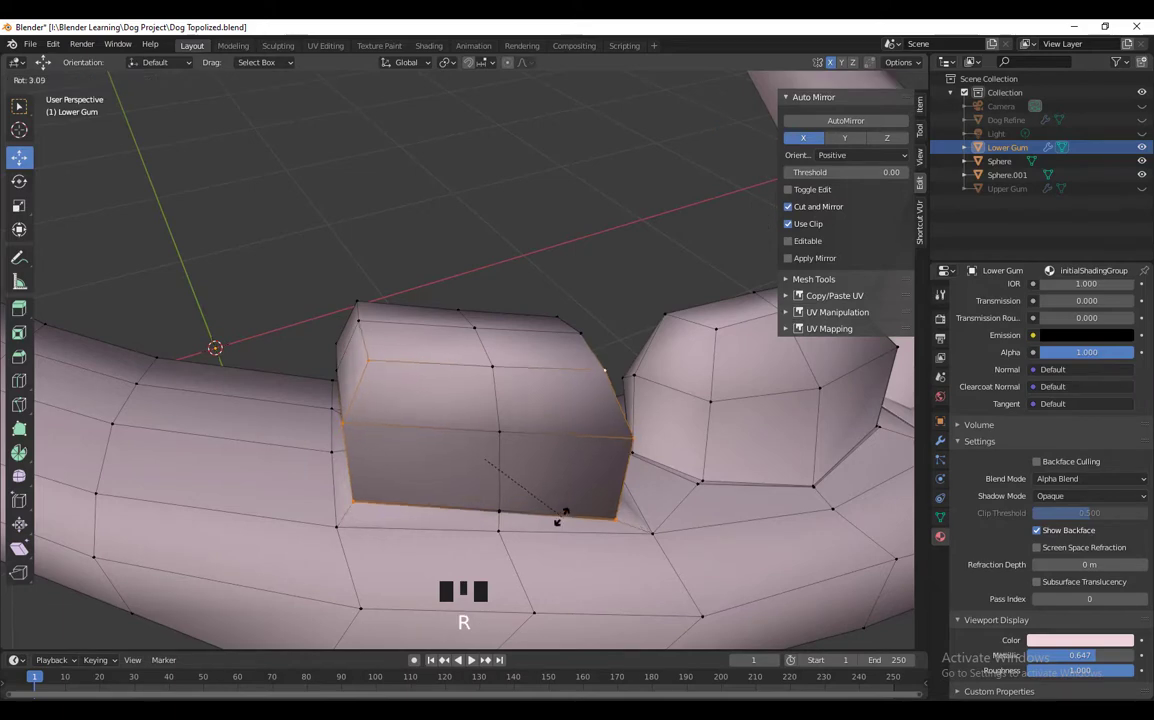
pyautogui.click(571, 515)
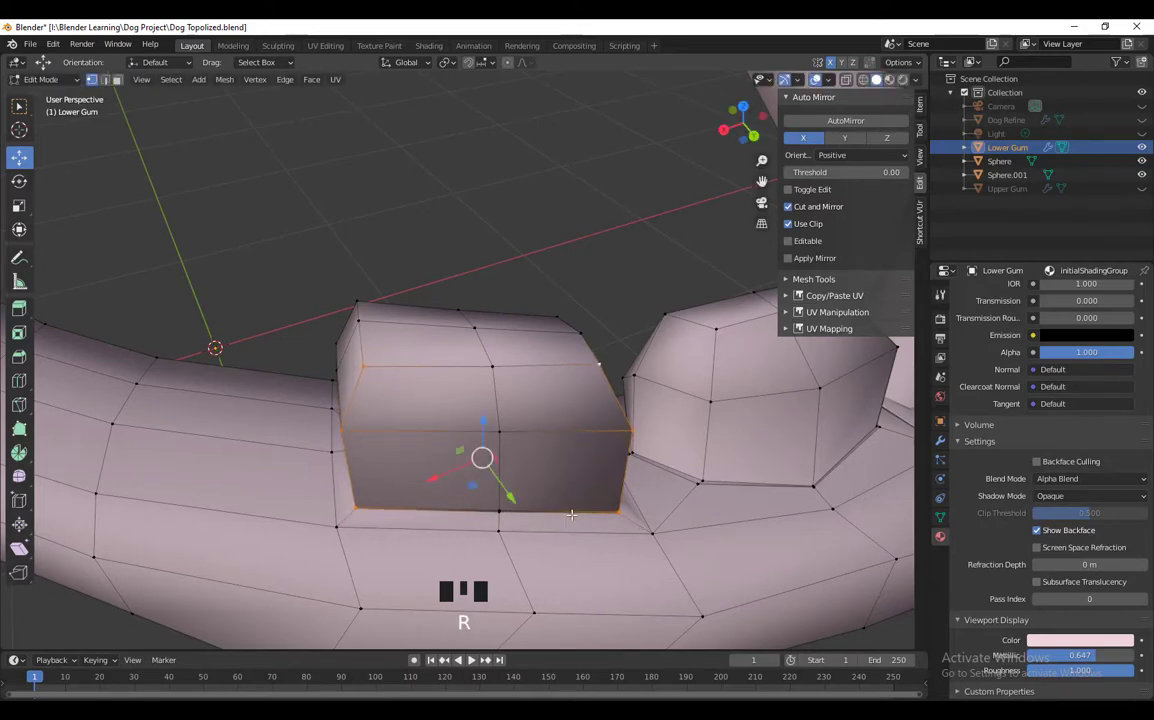
pyautogui.press('s')
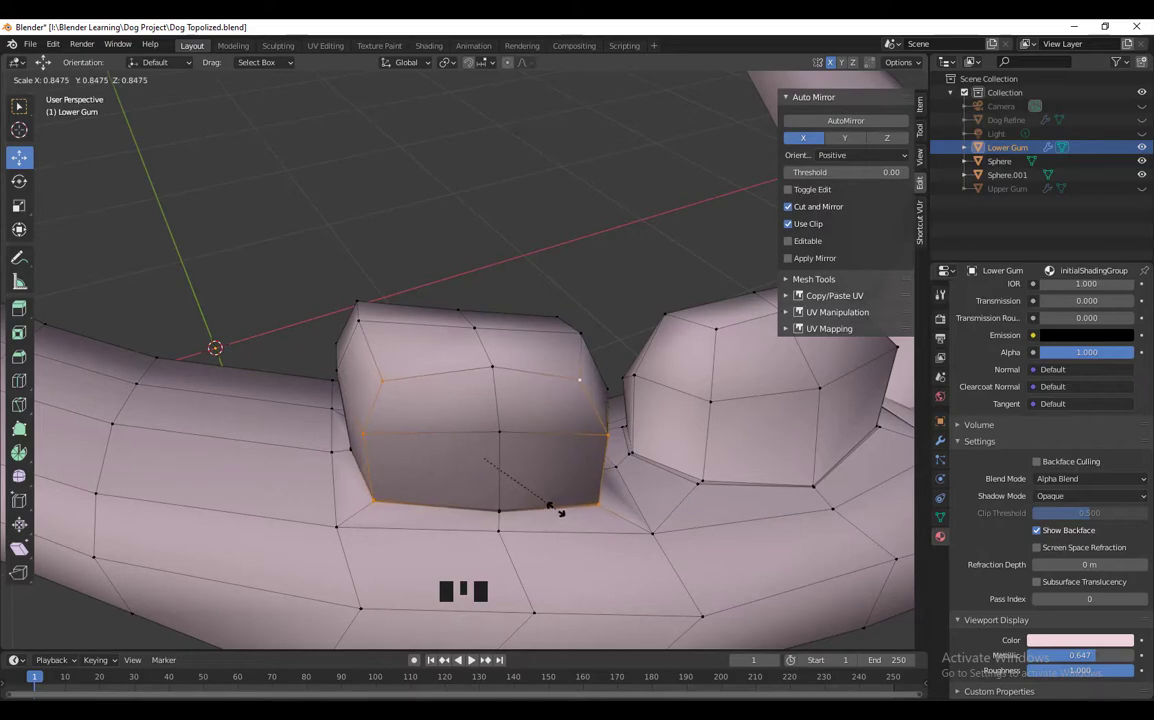
pyautogui.click(560, 512)
# - Select two upper vertices on the second tooth's inner side, lower them and move them about 0.0057 m in Y
pyautogui.moveTo(479, 458); pyautogui.dragTo(587, 392, button='middle')
pyautogui.moveTo(587, 392); pyautogui.dragTo(618, 379)
pyautogui.moveTo(618, 379); pyautogui.dragTo(550, 350, button='middle')
pyautogui.scroll(2, 608, 412)
pyautogui.click(457, 221)
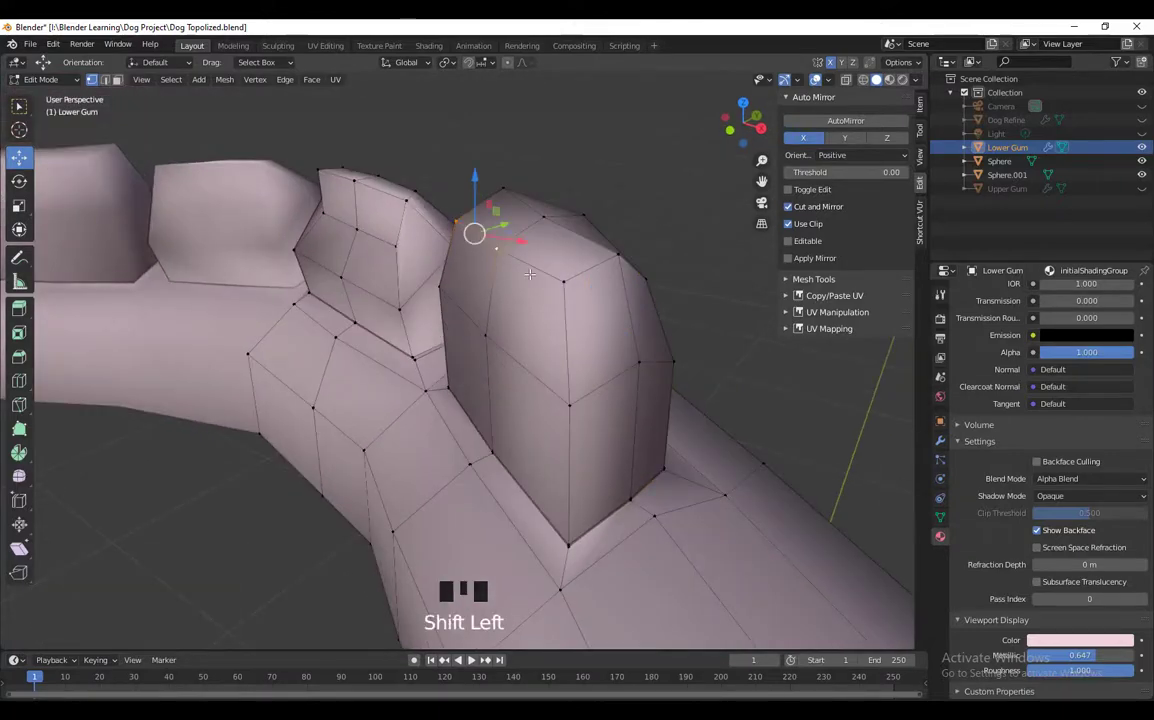
pyautogui.moveTo(604, 402); pyautogui.dragTo(544, 277, button='middle')
pyautogui.moveTo(498, 190); pyautogui.dragTo(498, 244)
pyautogui.moveTo(512, 296); pyautogui.dragTo(586, 294)
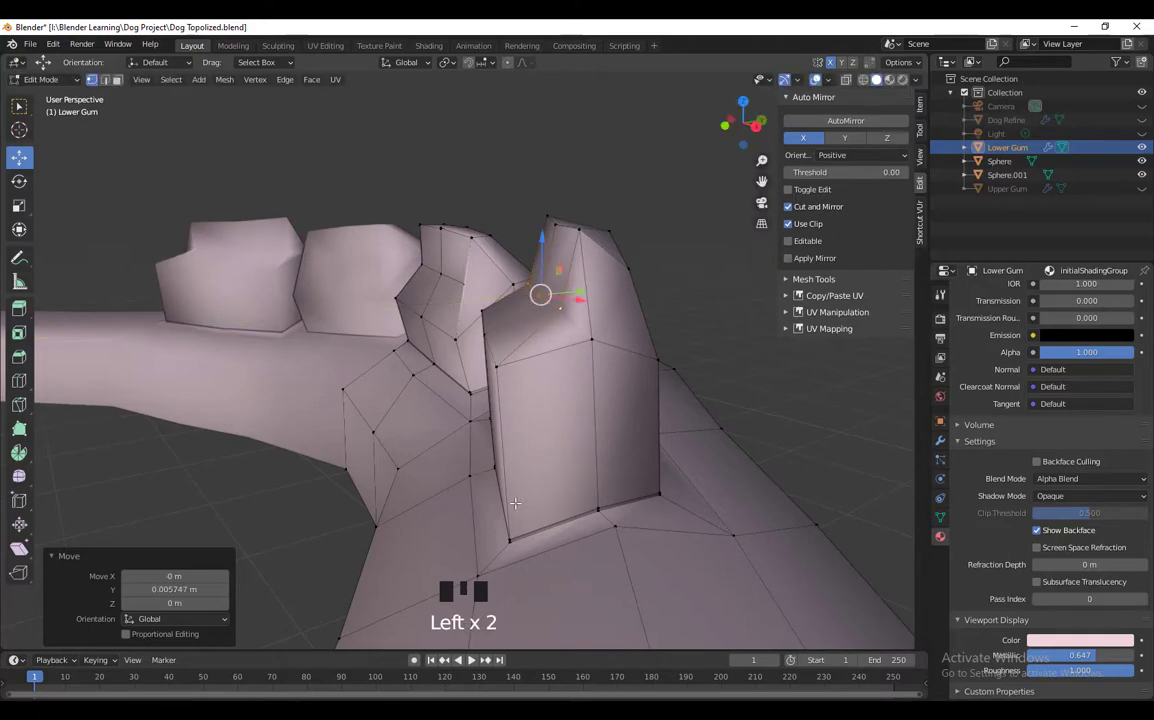
# - Select the two upper corner vertices of the second tooth's inner wall and scale them to about 0.806
pyautogui.scroll(2, 575, 550)
pyautogui.moveTo(511, 506); pyautogui.dragTo(630, 500, button='middle')
pyautogui.click(680, 382)
pyautogui.moveTo(540, 448); pyautogui.dragTo(451, 430, button='middle')
pyautogui.moveTo(405, 388); pyautogui.dragTo(410, 429, button='middle')
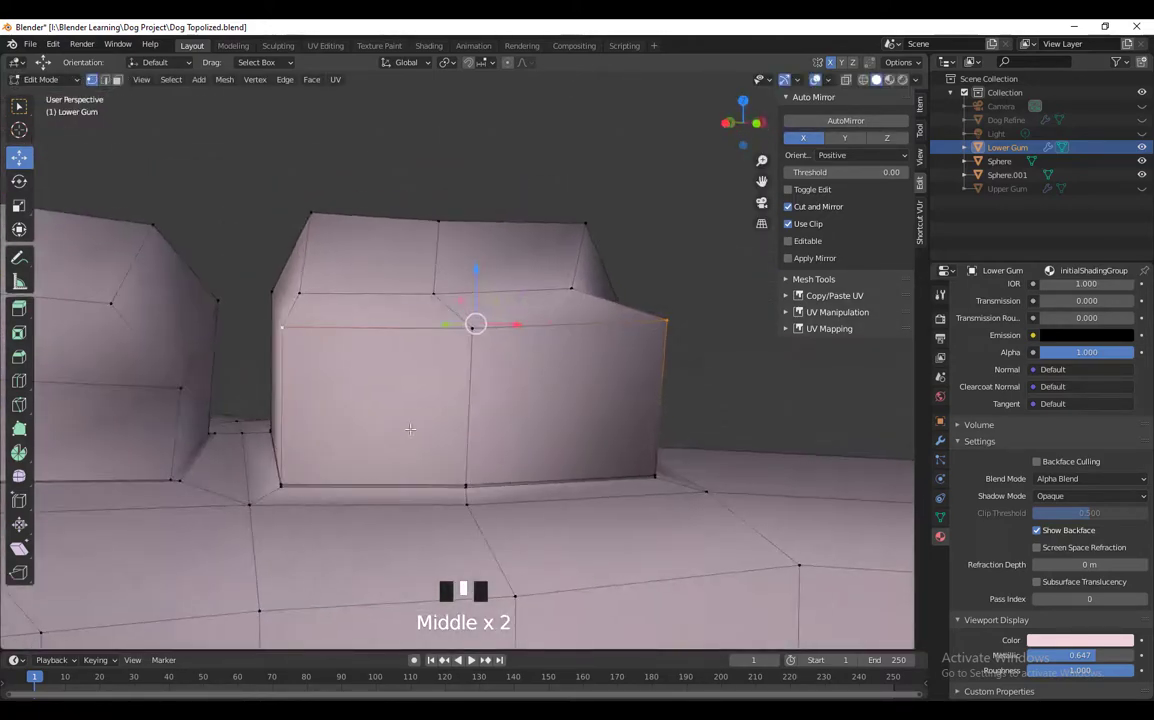
pyautogui.press('s')
pyautogui.click(485, 462)
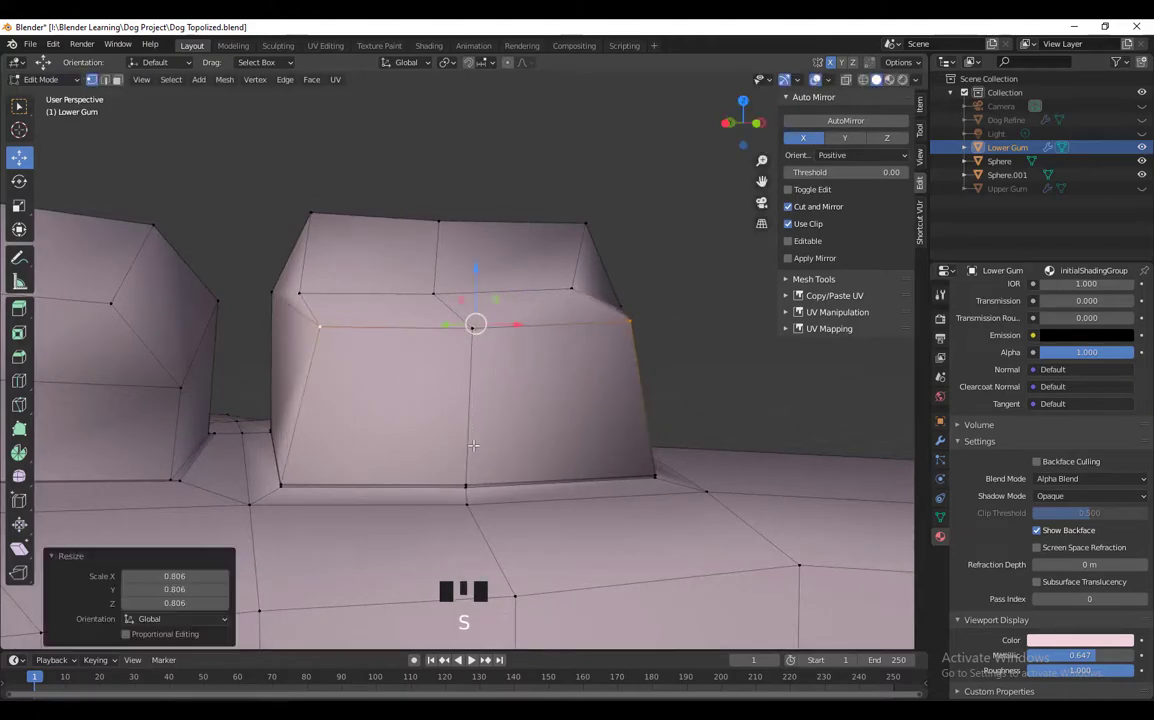
# - Move the outer gum vertex below the second tooth's rear end about 0.005 m in X and 0.0013 m in Z
pyautogui.moveTo(485, 462); pyautogui.dragTo(505, 525, button='middle')
pyautogui.scroll(-2, 555, 487)
pyautogui.scroll(-4, 422, 458)
pyautogui.scroll(2, 515, 465)
pyautogui.scroll(2, 511, 518)
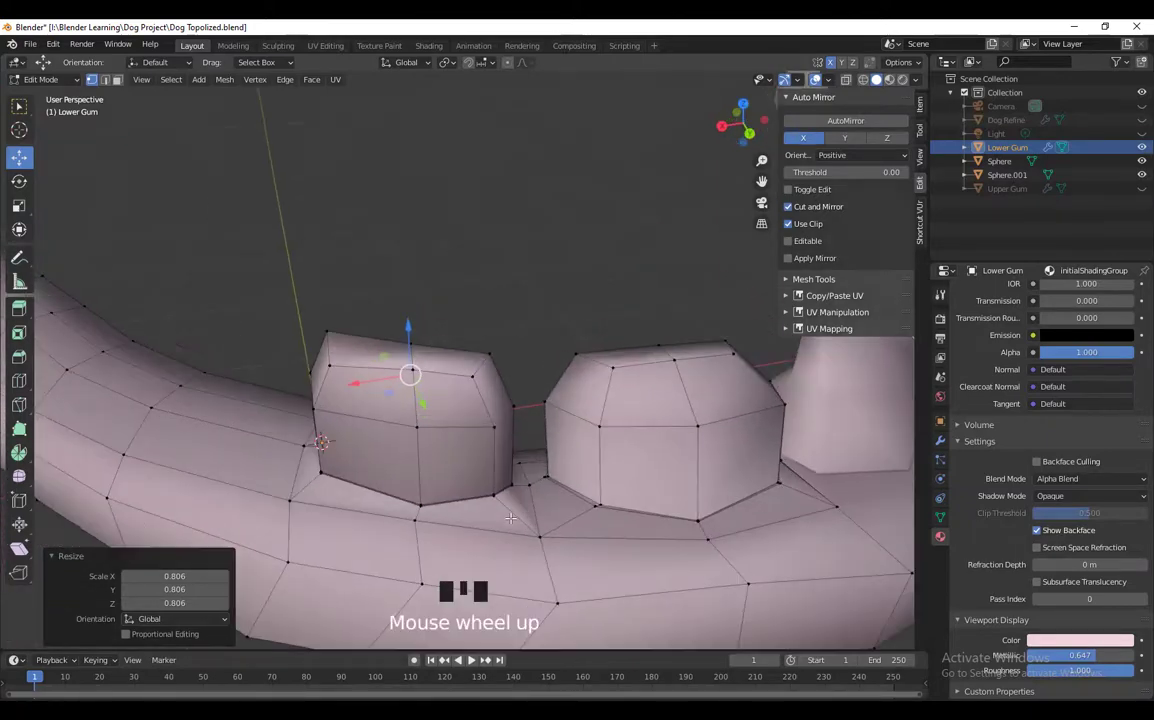
pyautogui.keyDown('shift'); pyautogui.moveTo(407, 489); pyautogui.dragTo(639, 473, button='middle'); pyautogui.keyUp('shift')
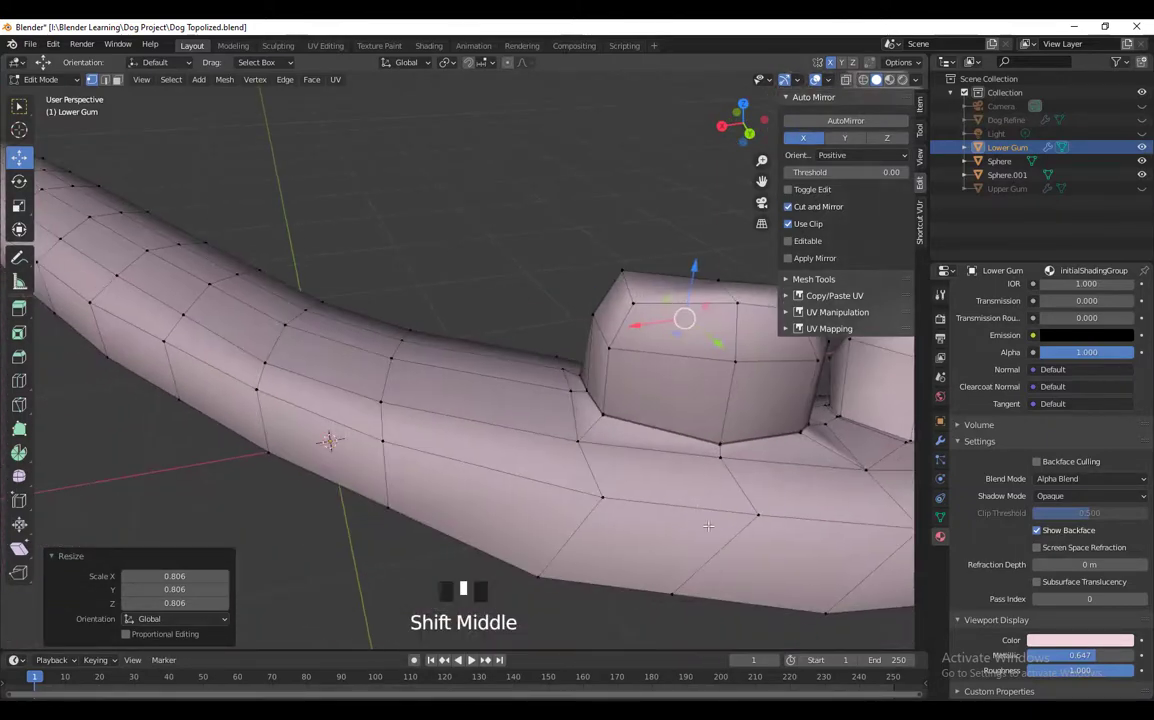
pyautogui.moveTo(638, 522); pyautogui.dragTo(600, 497, button='middle')
pyautogui.click(577, 480)
pyautogui.moveTo(572, 481); pyautogui.dragTo(574, 482)
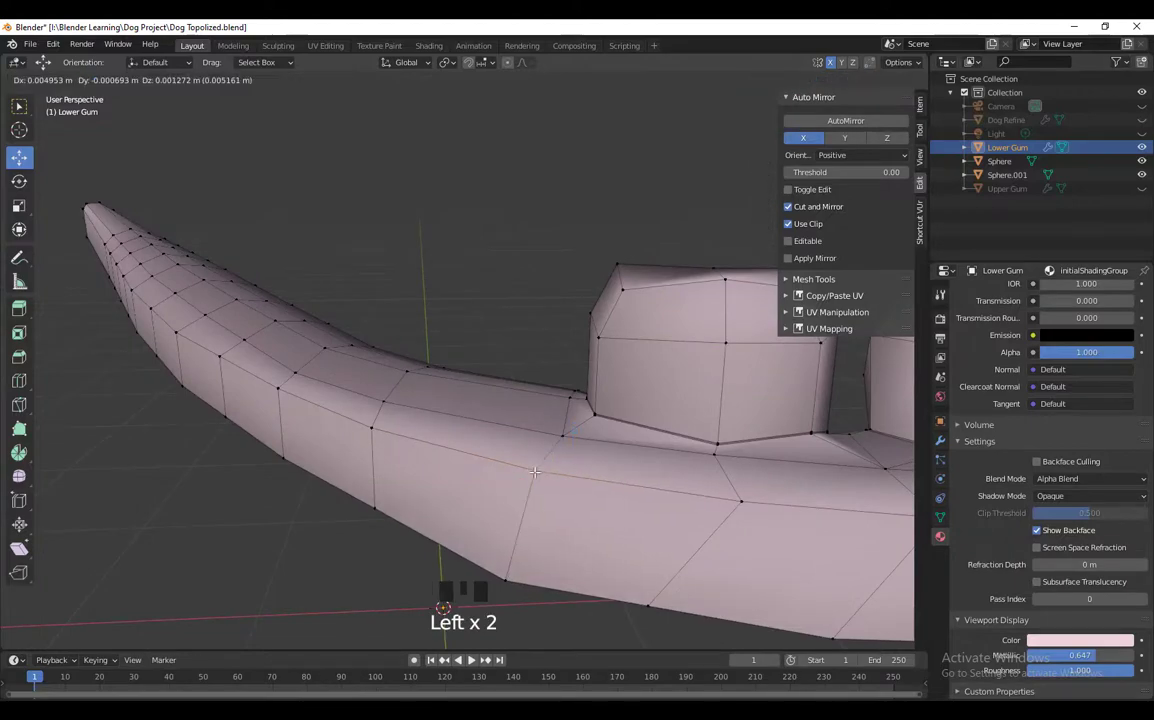
# - Adjust the gum vertices behind the second tooth, shifting the upper one about 0.001 m in X and -0.0011 m in Y
pyautogui.moveTo(574, 482); pyautogui.dragTo(523, 426, button='middle')
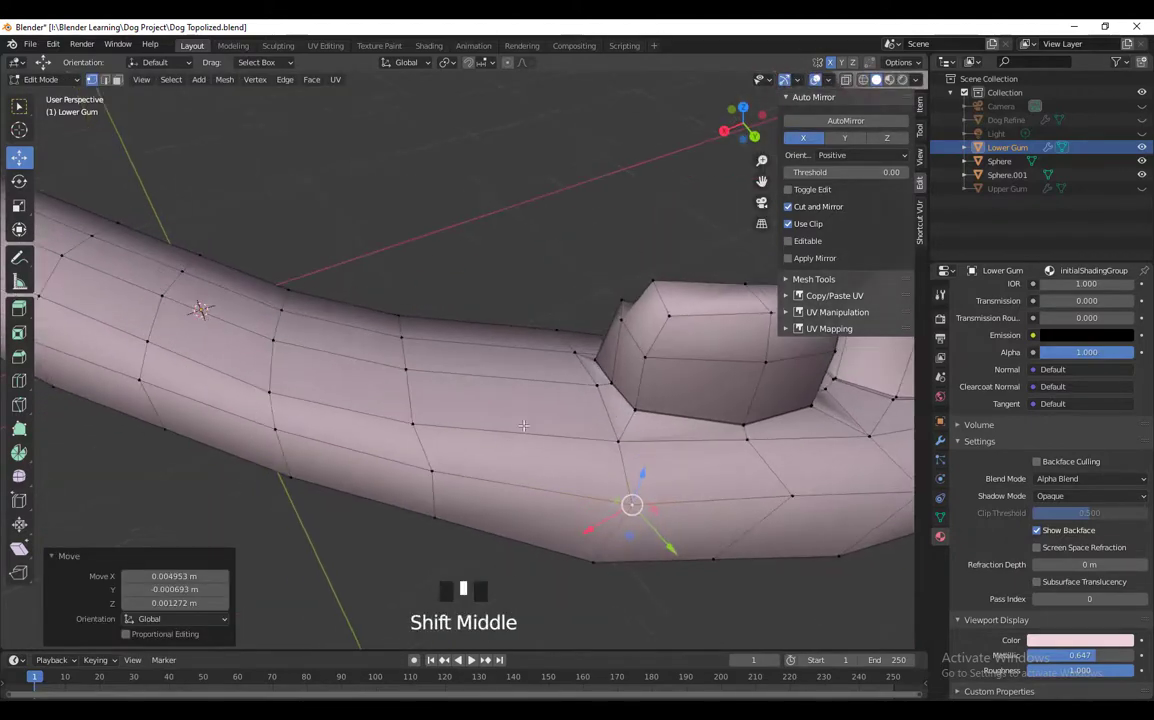
pyautogui.keyDown('shift'); pyautogui.moveTo(526, 499); pyautogui.dragTo(542, 545, button='middle'); pyautogui.keyUp('shift')
pyautogui.keyDown('shift'); pyautogui.moveTo(542, 545); pyautogui.dragTo(533, 516, button='middle'); pyautogui.keyUp('shift')
pyautogui.moveTo(372, 450); pyautogui.dragTo(454, 554)
pyautogui.moveTo(422, 490); pyautogui.dragTo(389, 477)
pyautogui.click(406, 418)
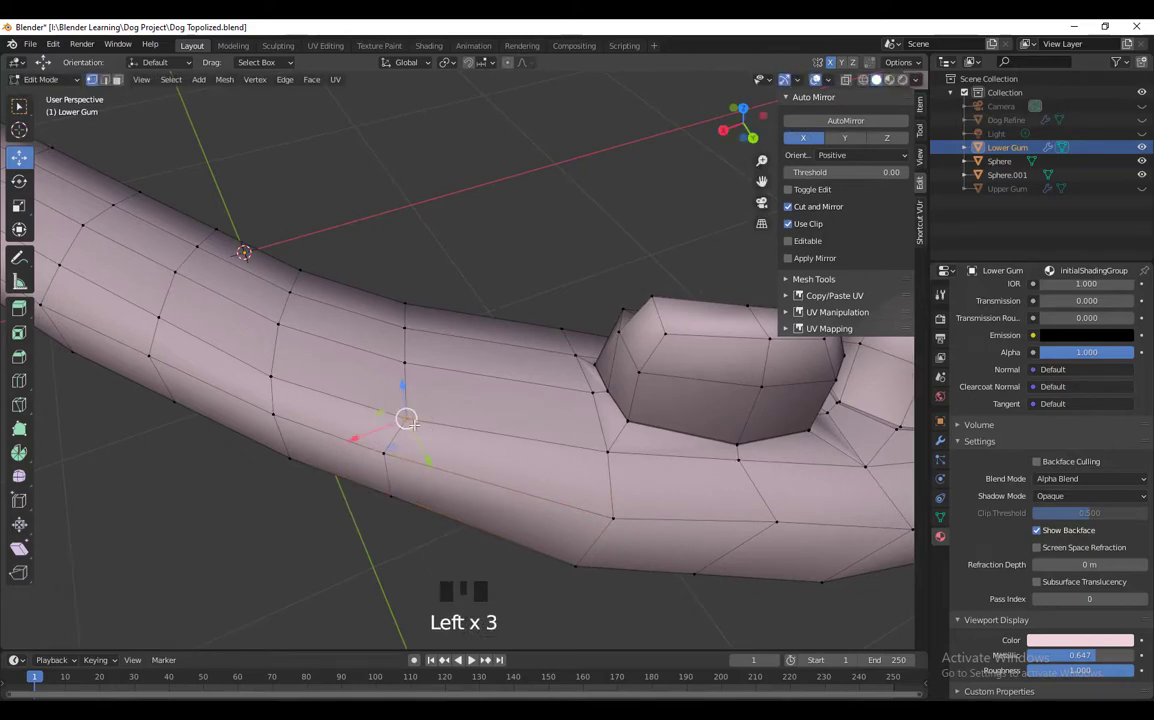
pyautogui.moveTo(405, 417); pyautogui.dragTo(398, 414)
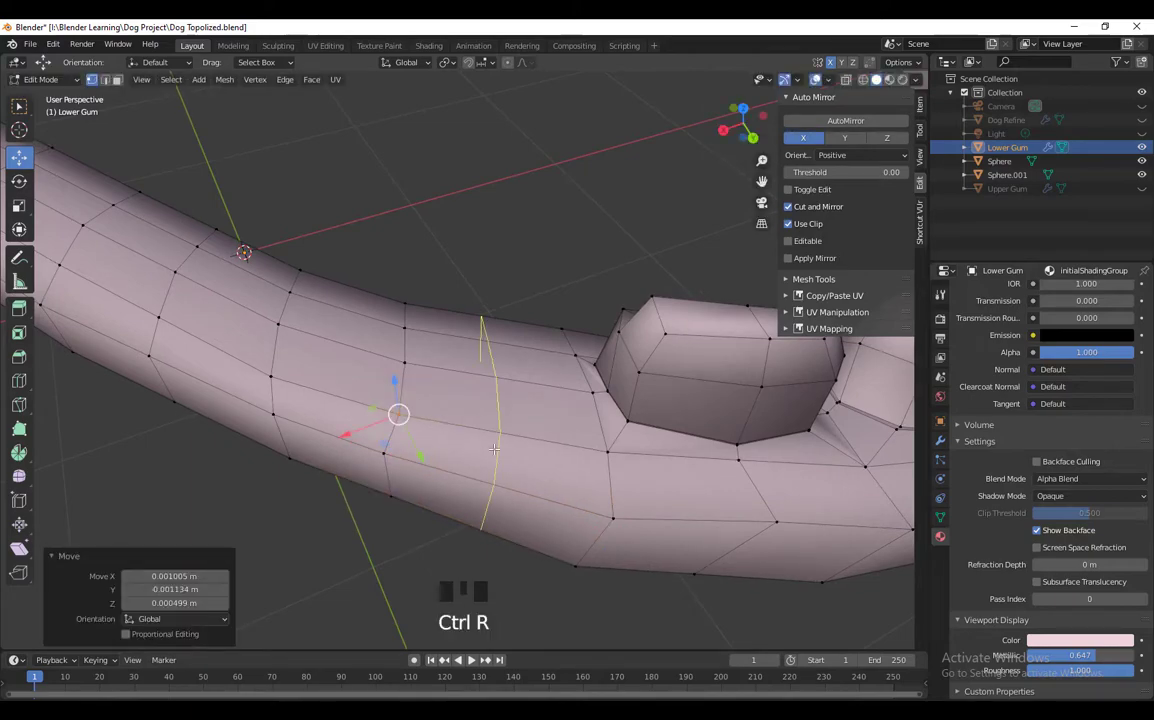
# - Add one centred loop cut across the wide gum segment behind the second tooth
pyautogui.click(494, 449)
pyautogui.scroll(-2, 494, 449)
pyautogui.scroll(3, 469, 464)
pyautogui.moveTo(492, 449); pyautogui.dragTo(436, 476, button='middle')
pyautogui.moveTo(573, 514); pyautogui.dragTo(573, 523, button='middle')
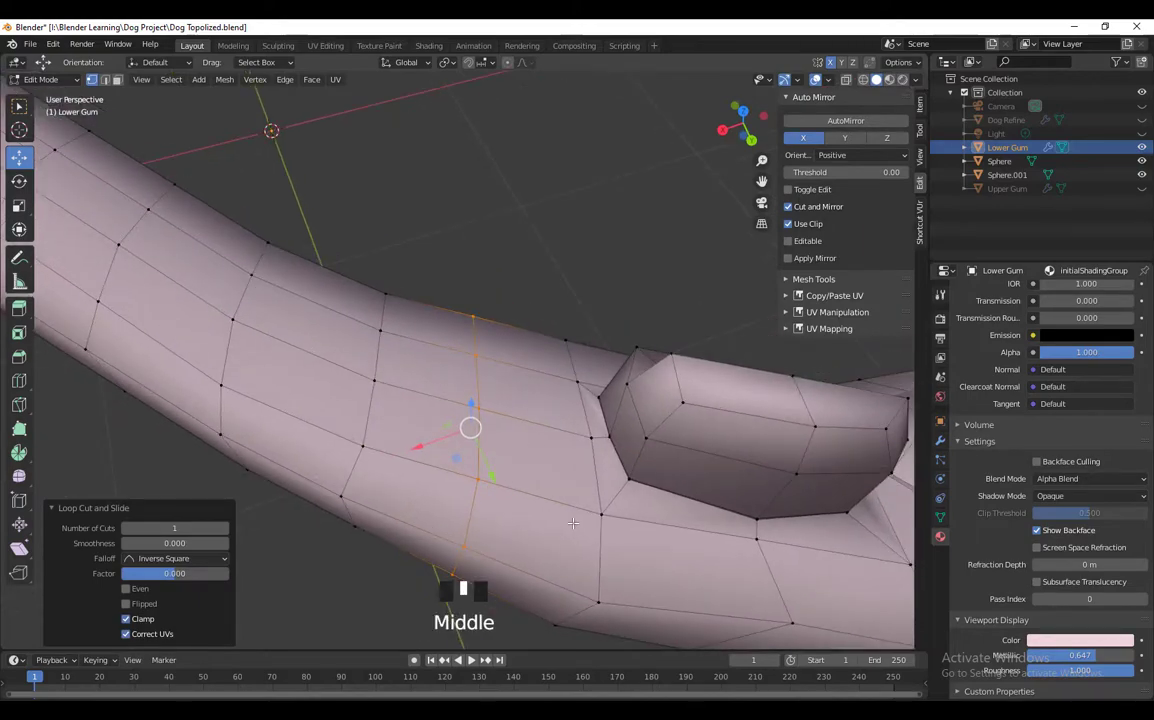
# - Select the four gum-top faces around the new loop cut and inset them about 0.0013 m
pyautogui.press('3')
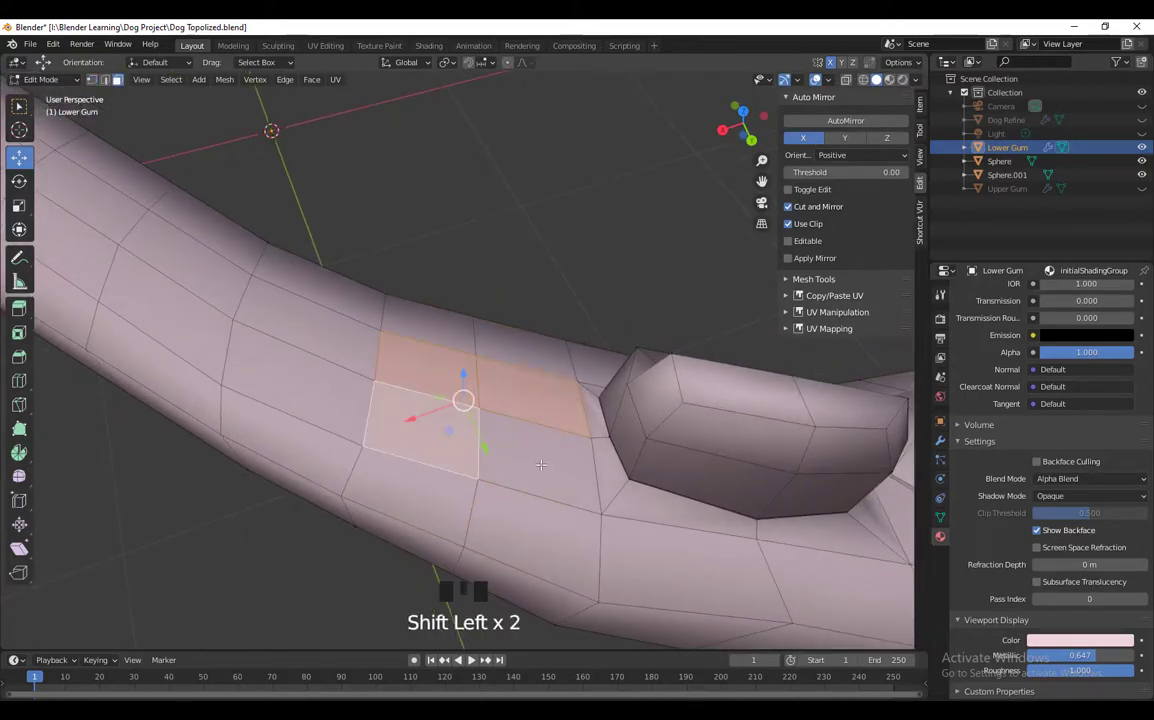
pyautogui.keyDown('shift'); pyautogui.click(540, 464); pyautogui.keyUp('shift')
pyautogui.moveTo(540, 464); pyautogui.dragTo(552, 546, button='middle')
pyautogui.click(602, 536)
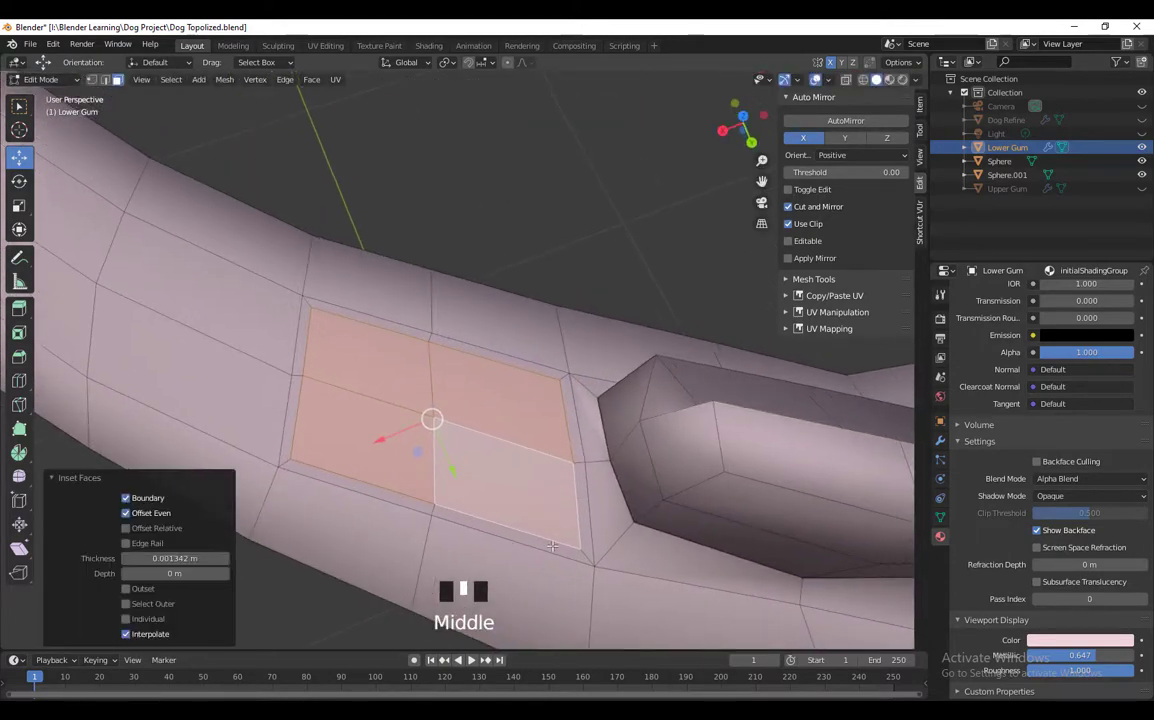
# - Pull the inset's four corner vertices inward to round its outline, and move the inner middle vertex about 0.0026 m in Y
pyautogui.press('1')
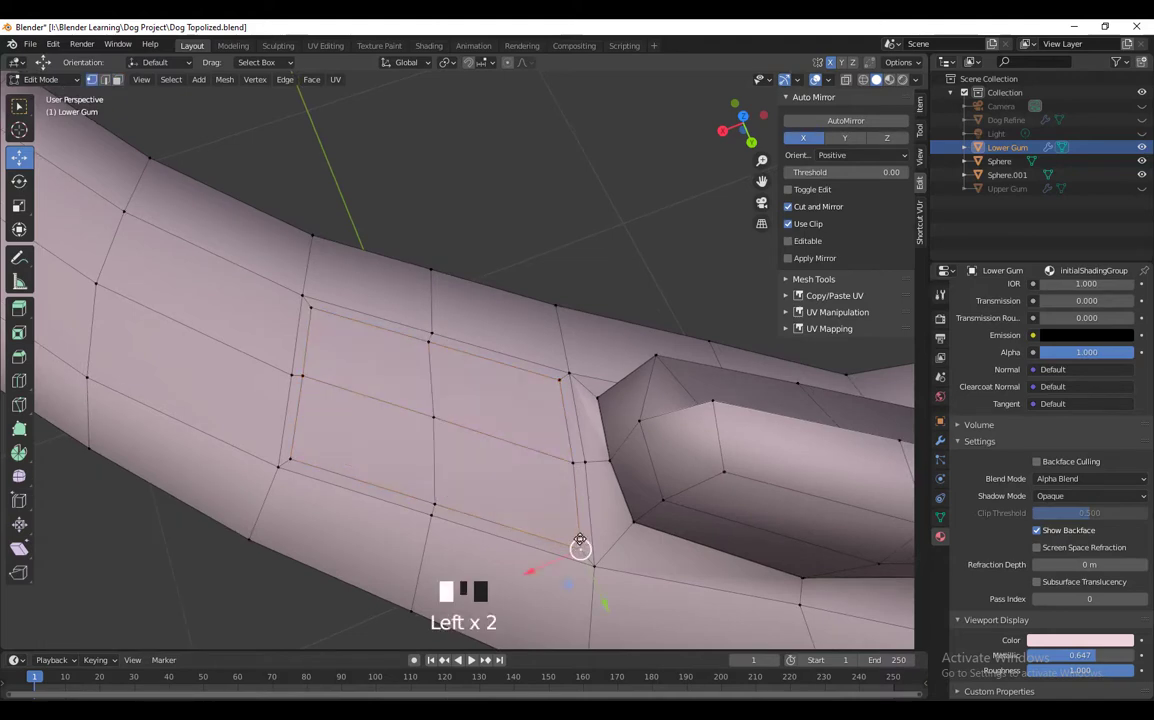
pyautogui.click(290, 457)
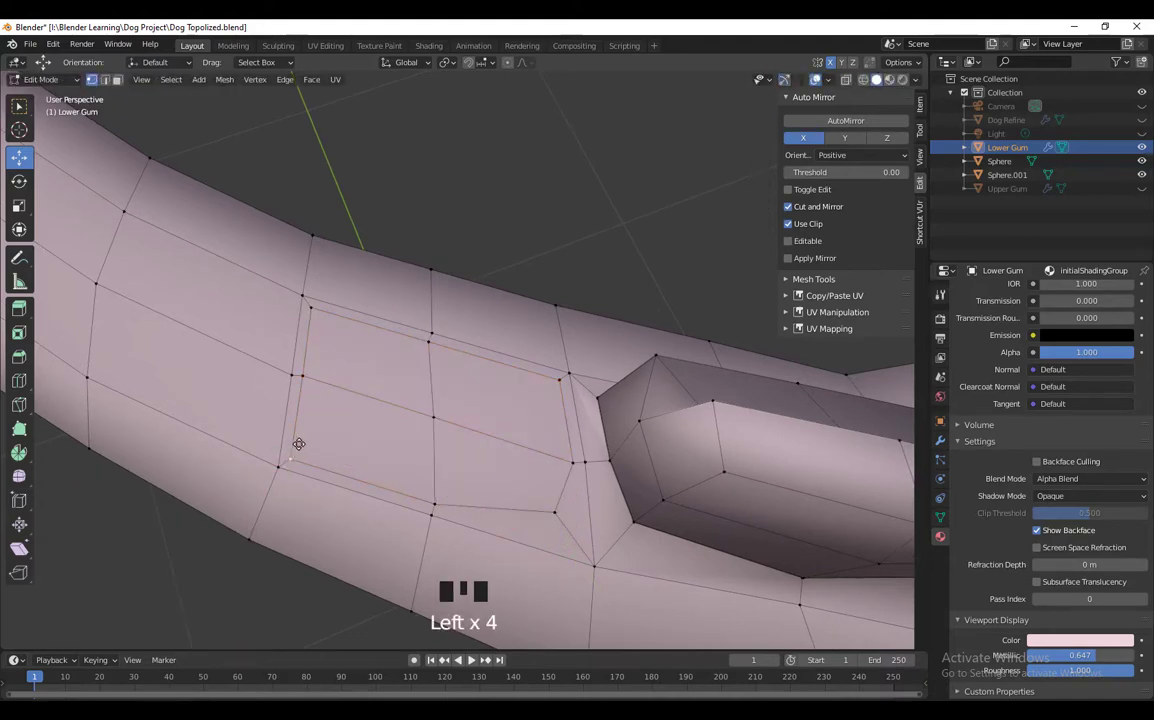
pyautogui.moveTo(310, 431); pyautogui.dragTo(309, 434)
pyautogui.click(304, 298)
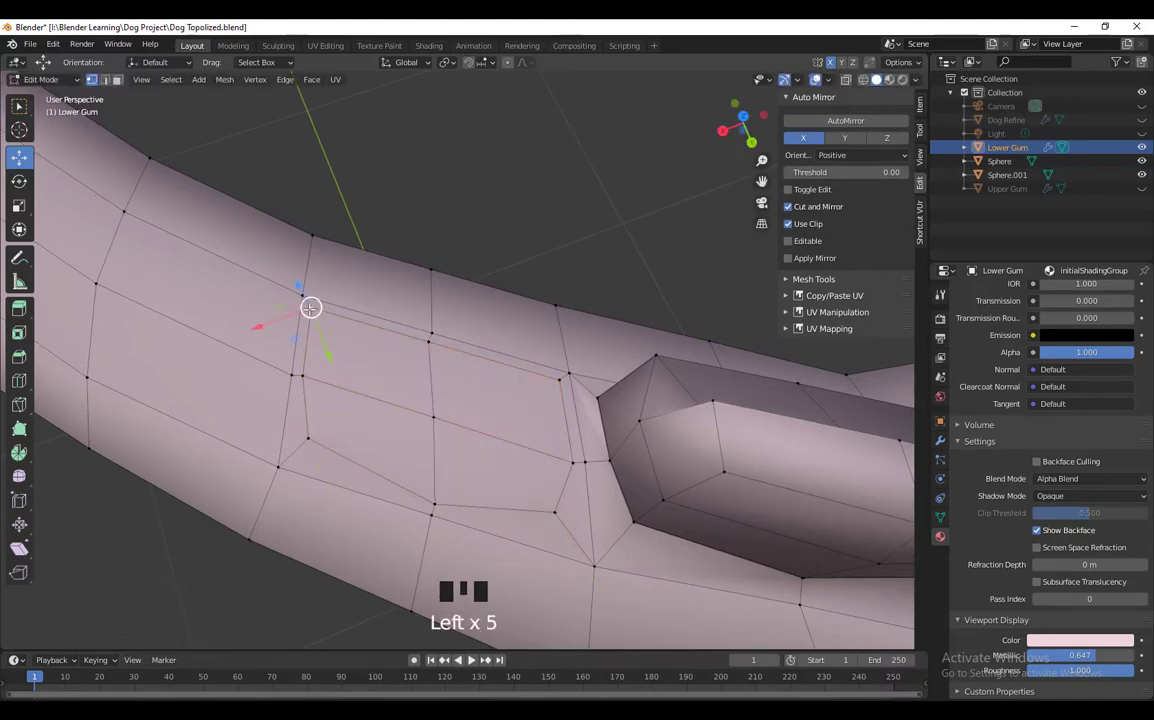
pyautogui.moveTo(346, 325); pyautogui.dragTo(338, 320)
pyautogui.click(561, 375)
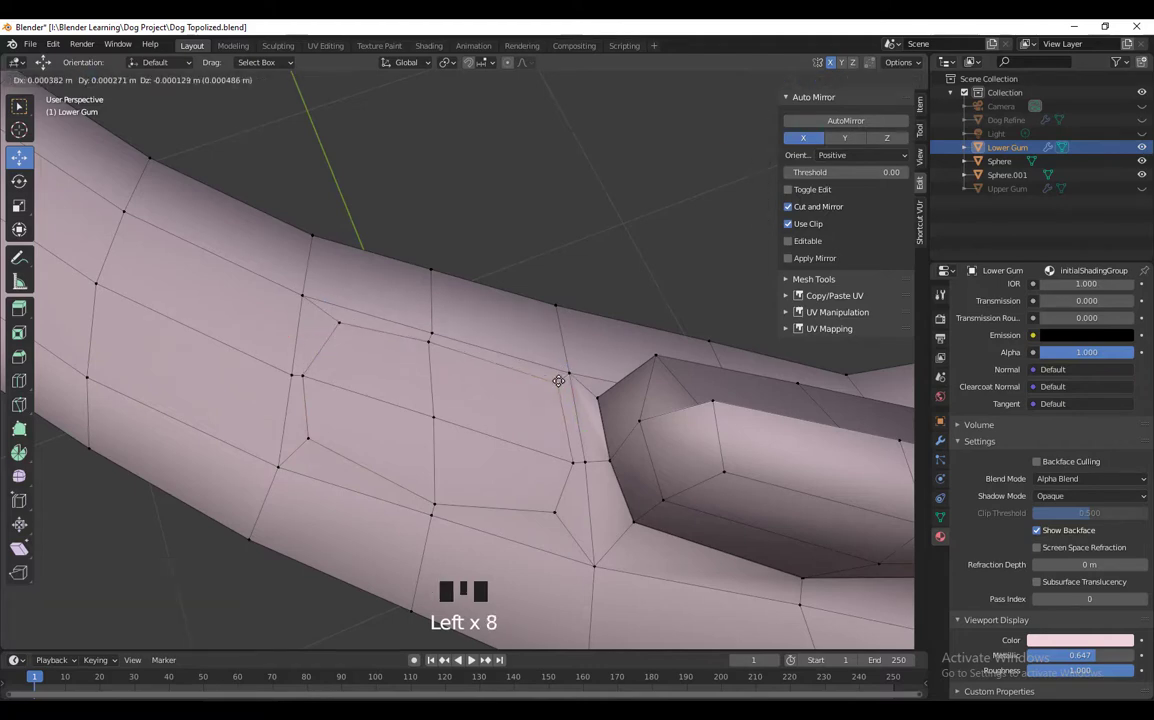
pyautogui.moveTo(559, 381); pyautogui.dragTo(553, 387)
pyautogui.click(432, 333)
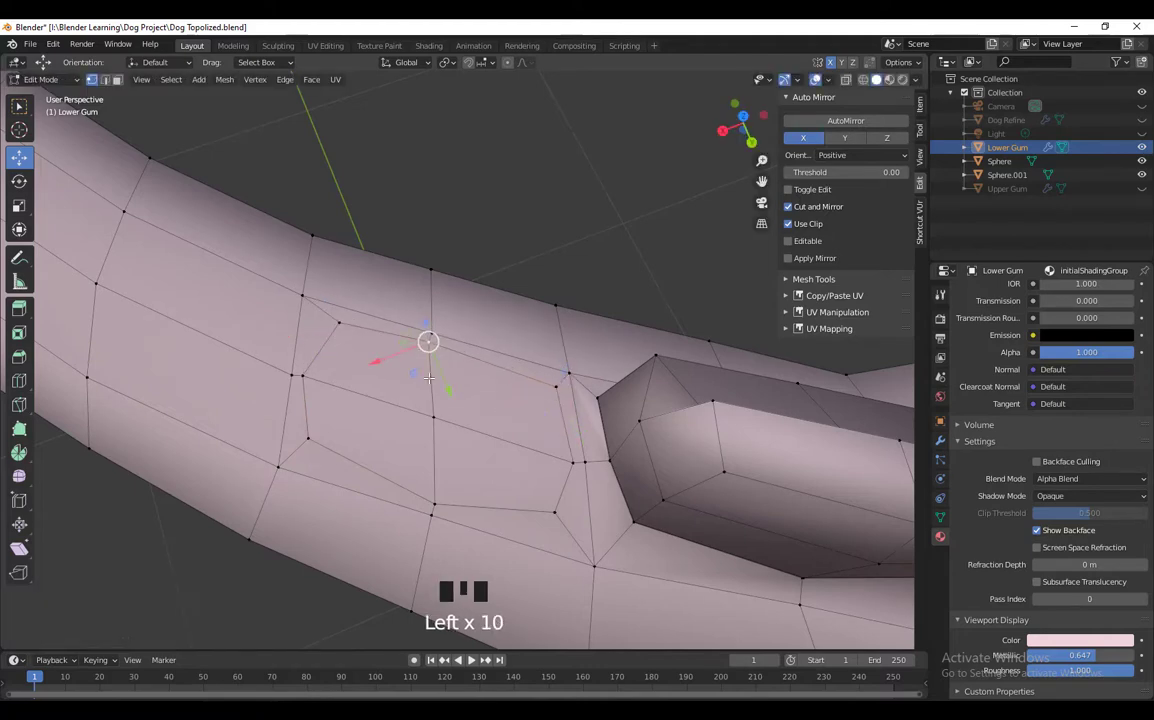
pyautogui.moveTo(441, 371); pyautogui.dragTo(441, 371)
# - Select the four inset faces, extrude them about 0.0005 m, and extrude again about 0.0142 m to raise a third tooth block
pyautogui.moveTo(420, 413); pyautogui.dragTo(464, 452, button='middle')
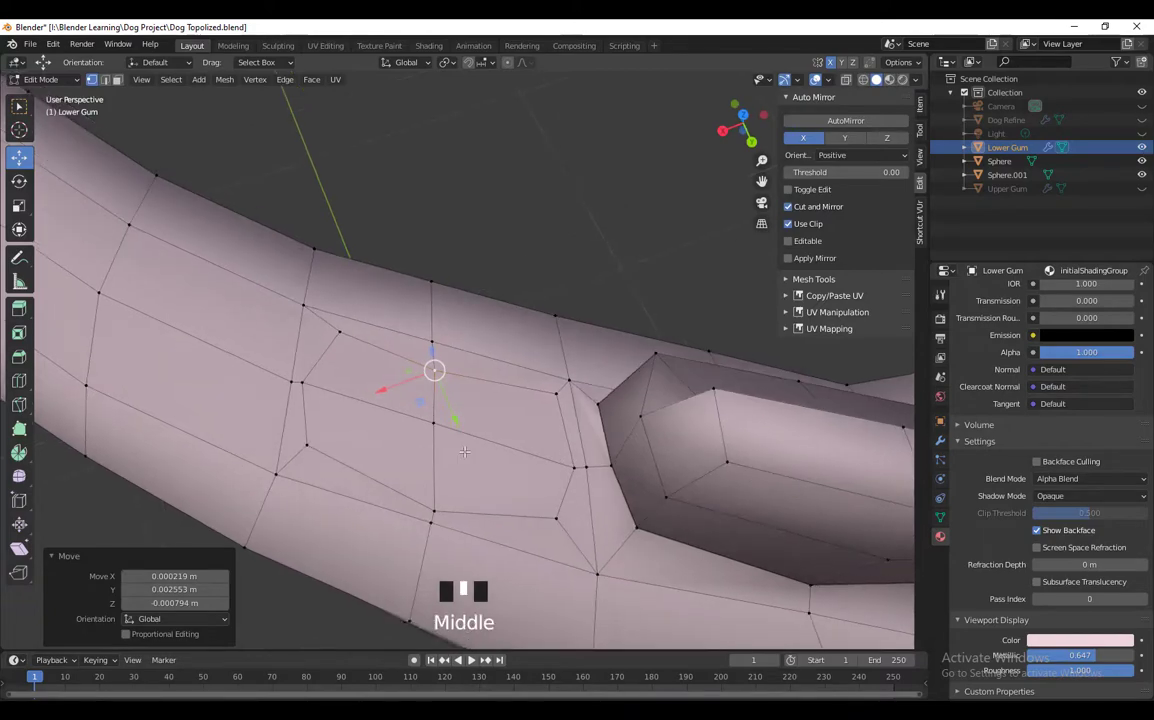
pyautogui.press('3')
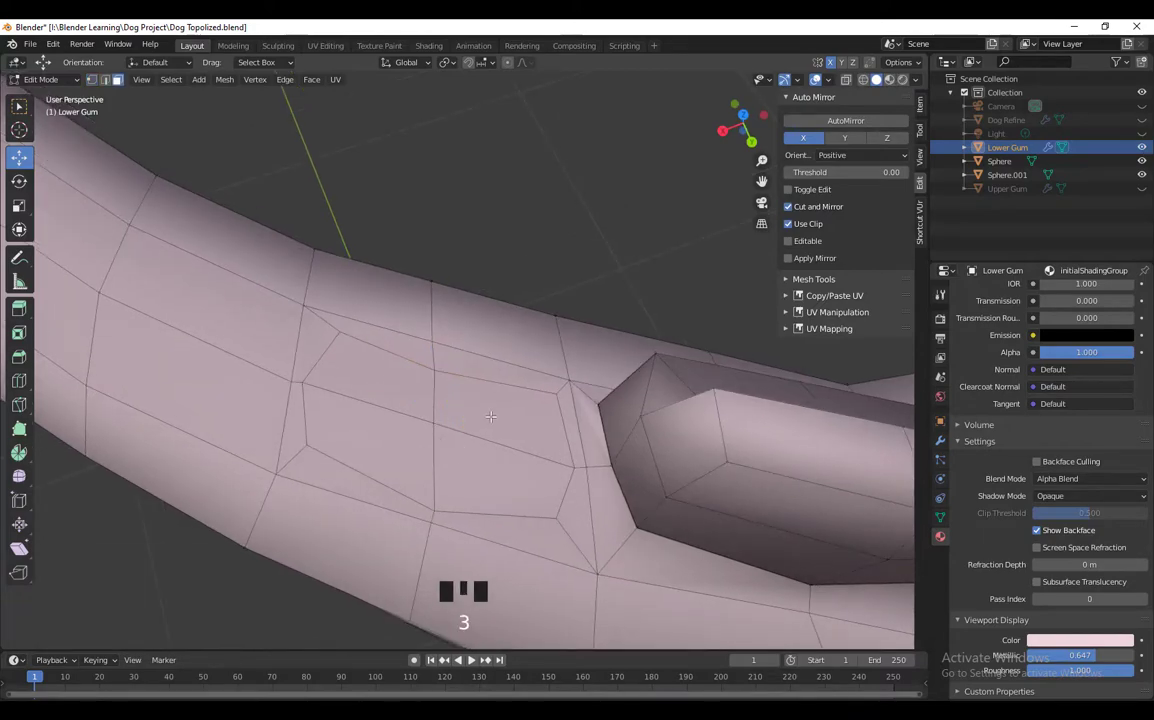
pyautogui.keyDown('shift'); pyautogui.click(358, 444); pyautogui.keyUp('shift')
pyautogui.keyDown('shift'); pyautogui.click(501, 484); pyautogui.keyUp('shift')
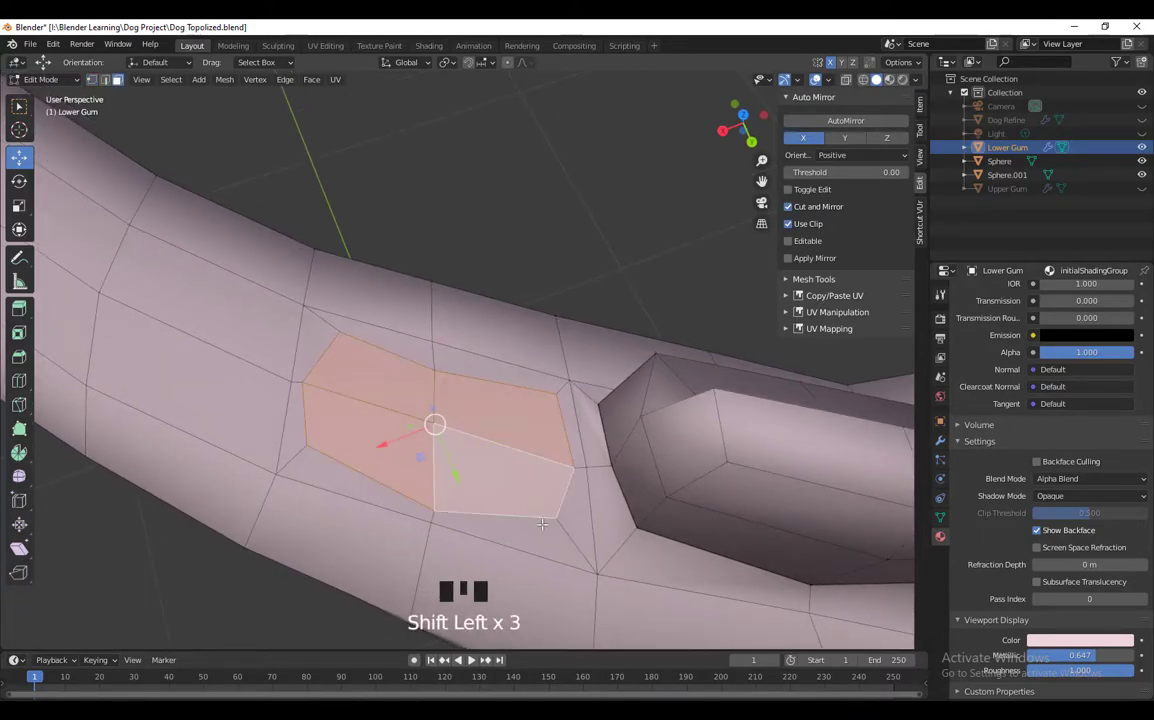
pyautogui.moveTo(508, 506)
pyautogui.mouseDown(button='middle')
pyautogui.moveTo(534, 460)
pyautogui.moveTo(500, 525)
pyautogui.moveTo(515, 510)
pyautogui.mouseUp(button='middle')
pyautogui.scroll(-1, 508, 516)
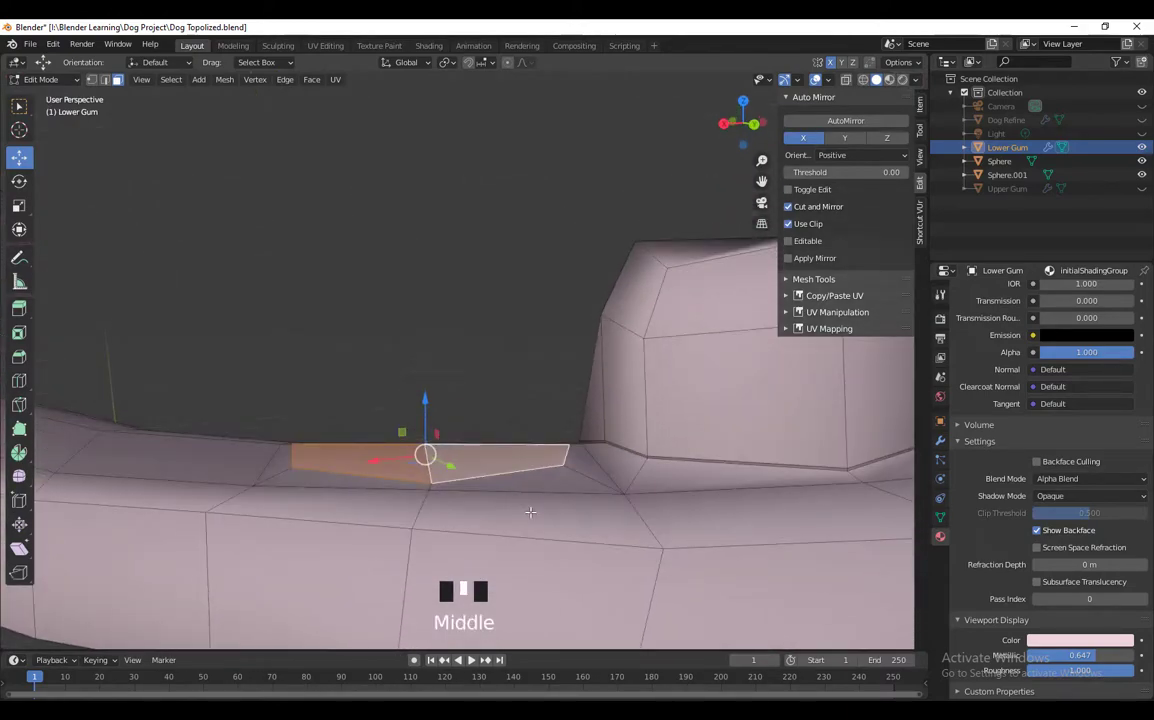
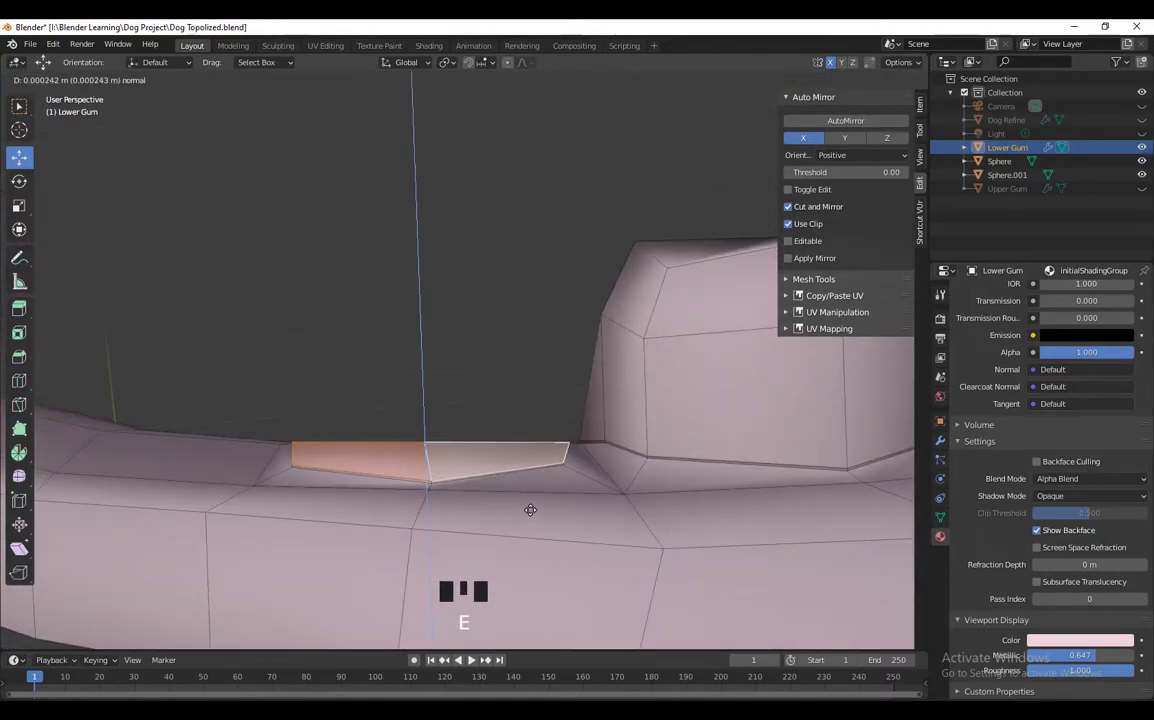
pyautogui.click(530, 508)
pyautogui.press('e')
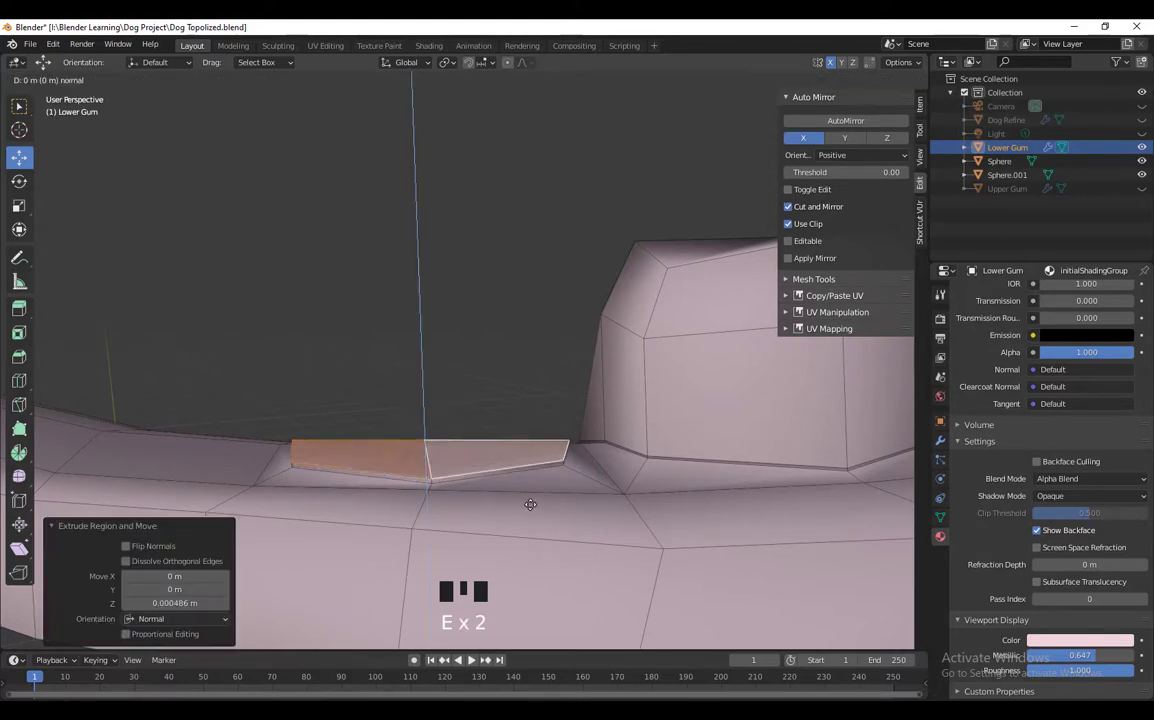
pyautogui.moveTo(538, 387); pyautogui.dragTo(543, 493, button='middle')
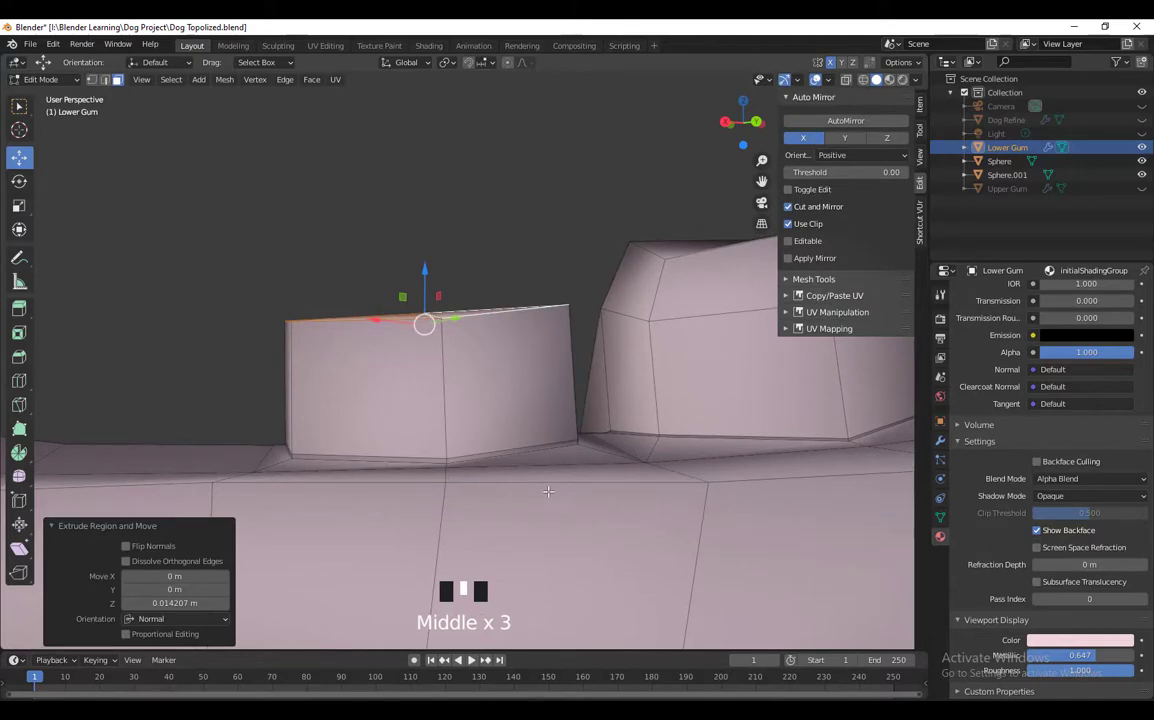
# - Extrude the third block's top faces about 0.0068 m and scale them to about 0.723 to taper the crown
pyautogui.press('e')
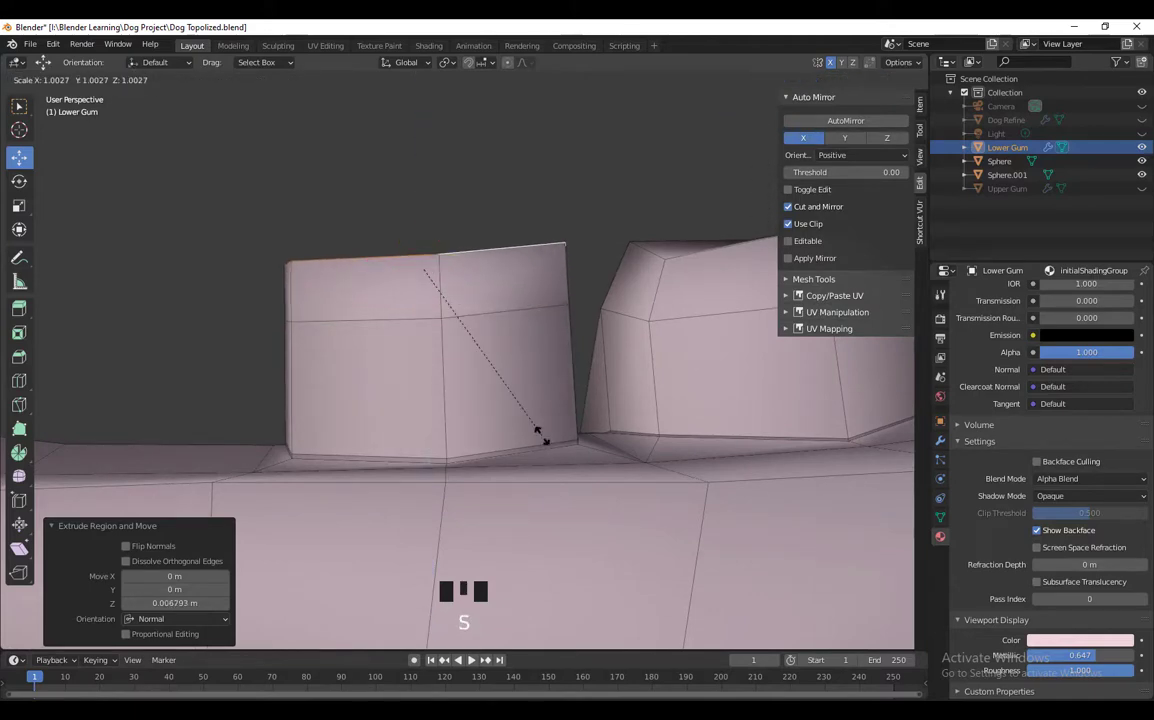
pyautogui.click(470, 408)
pyautogui.scroll(-2, 470, 408)
pyautogui.scroll(-1, 470, 408)
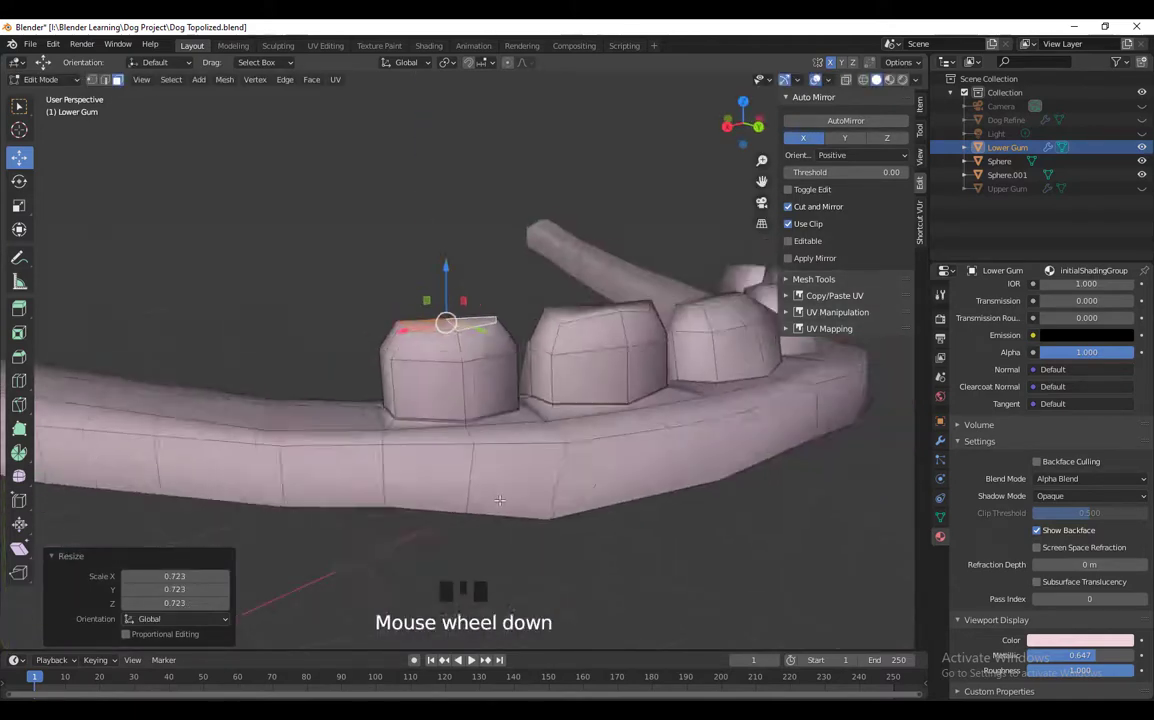
# - Examine the raised teeth and the gum ridge beside them from several angles and distances
pyautogui.keyDown('shift'); pyautogui.moveTo(470, 408); pyautogui.dragTo(508, 519, button='middle'); pyautogui.keyUp('shift')
pyautogui.moveTo(508, 519); pyautogui.dragTo(470, 555, button='middle')
pyautogui.scroll(2, 556, 551)
pyautogui.keyDown('shift'); pyautogui.moveTo(556, 551); pyautogui.dragTo(460, 556, button='middle'); pyautogui.keyUp('shift')
pyautogui.scroll(2, 580, 553)
pyautogui.keyDown('shift'); pyautogui.moveTo(639, 551); pyautogui.dragTo(552, 551, button='middle'); pyautogui.keyUp('shift')
pyautogui.scroll(2, 513, 517)
pyautogui.scroll(-2, 552, 551)
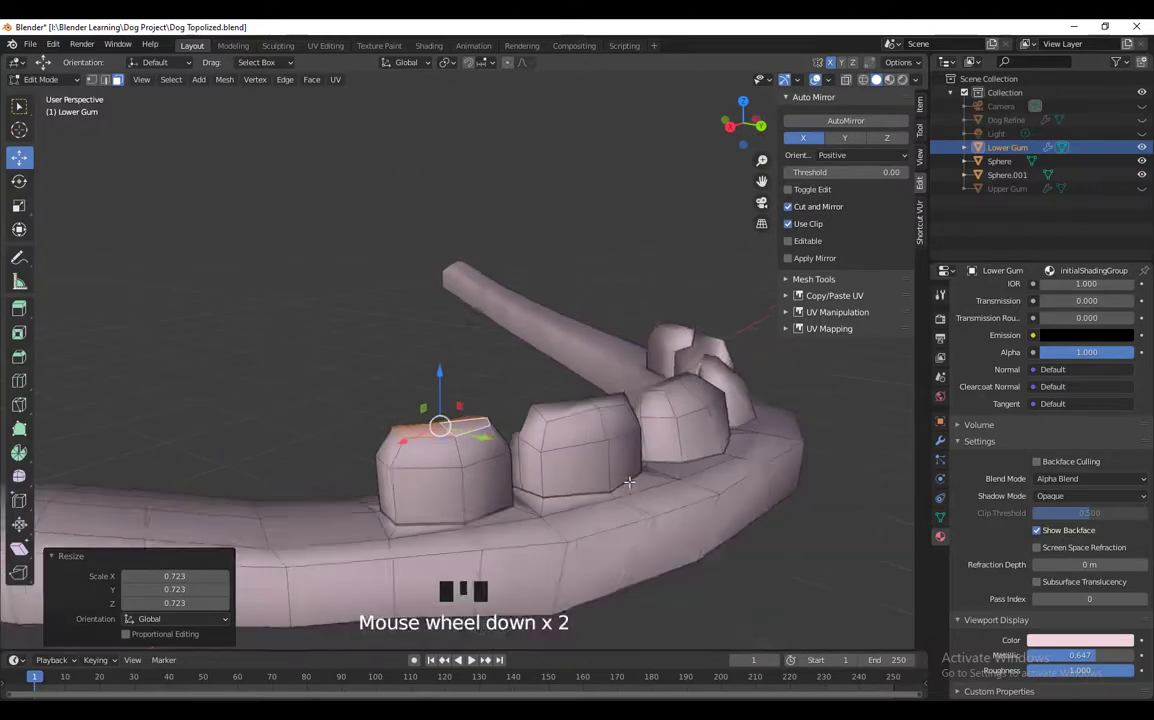
# - Hide the sidebar and inset the four gum-top faces beside the third tooth by about 0.0032 m
pyautogui.moveTo(626, 482); pyautogui.dragTo(515, 535, button='middle')
pyautogui.press('n')
pyautogui.scroll(2, 580, 549)
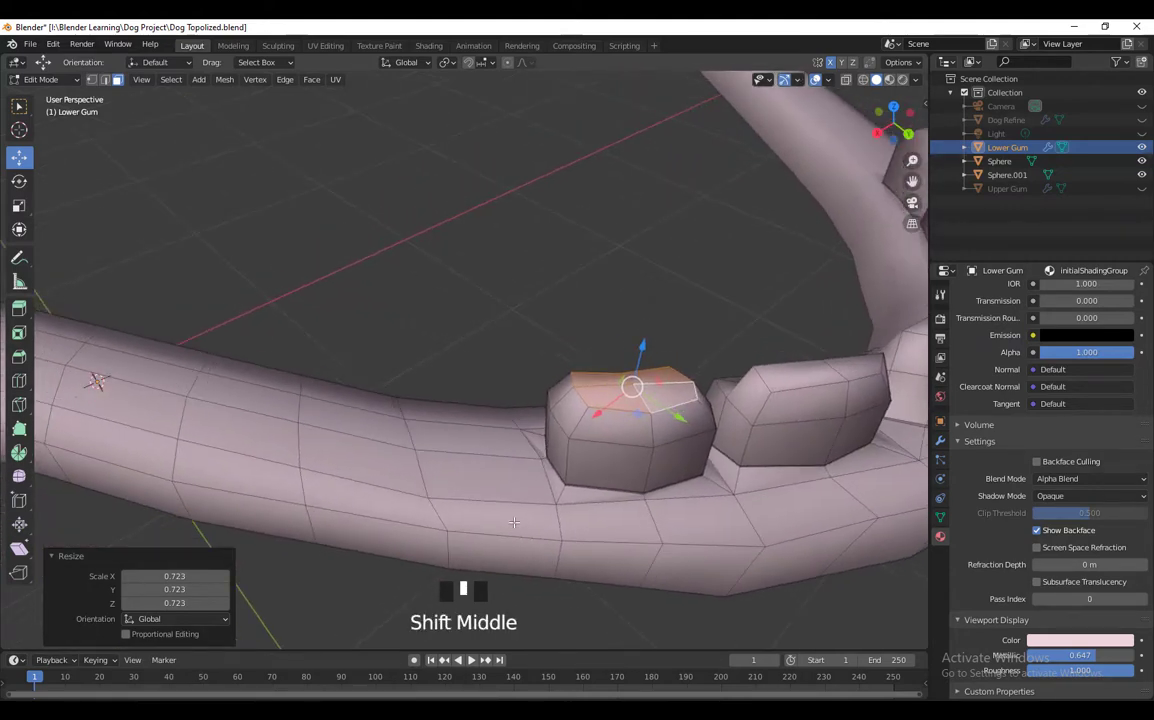
pyautogui.click(450, 440)
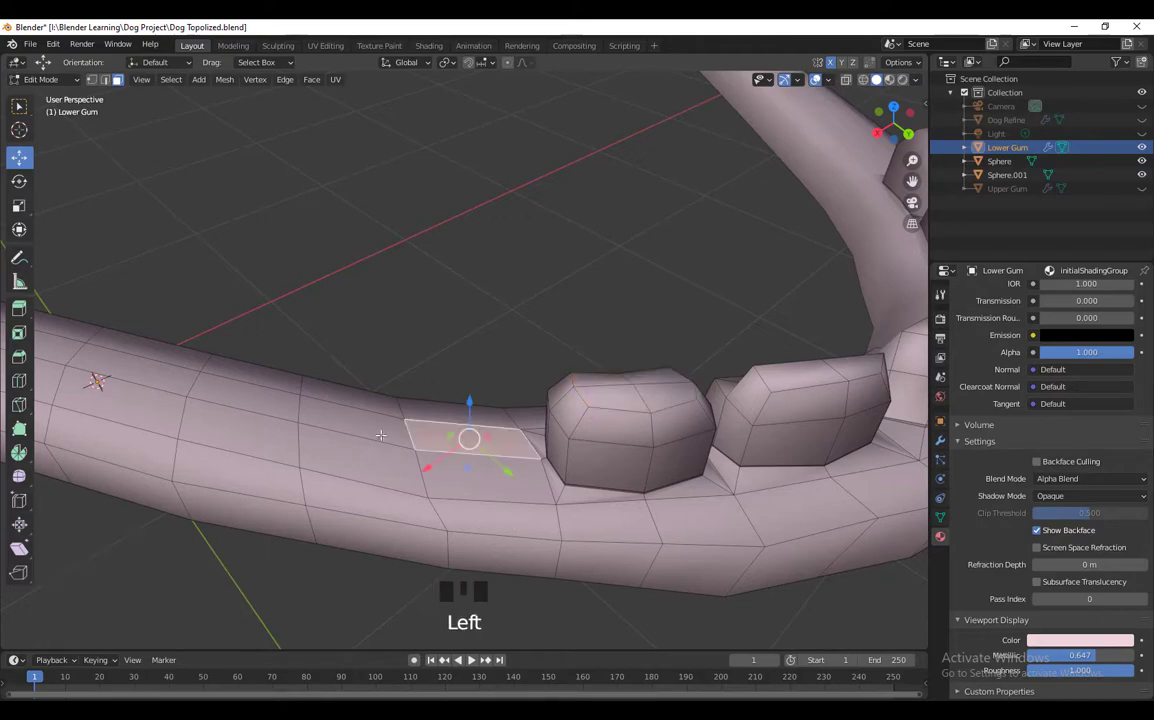
pyautogui.keyDown('shift'); pyautogui.click(491, 476); pyautogui.keyUp('shift')
pyautogui.moveTo(491, 476); pyautogui.dragTo(538, 533, button='middle')
pyautogui.press('i')
pyautogui.click(509, 497)
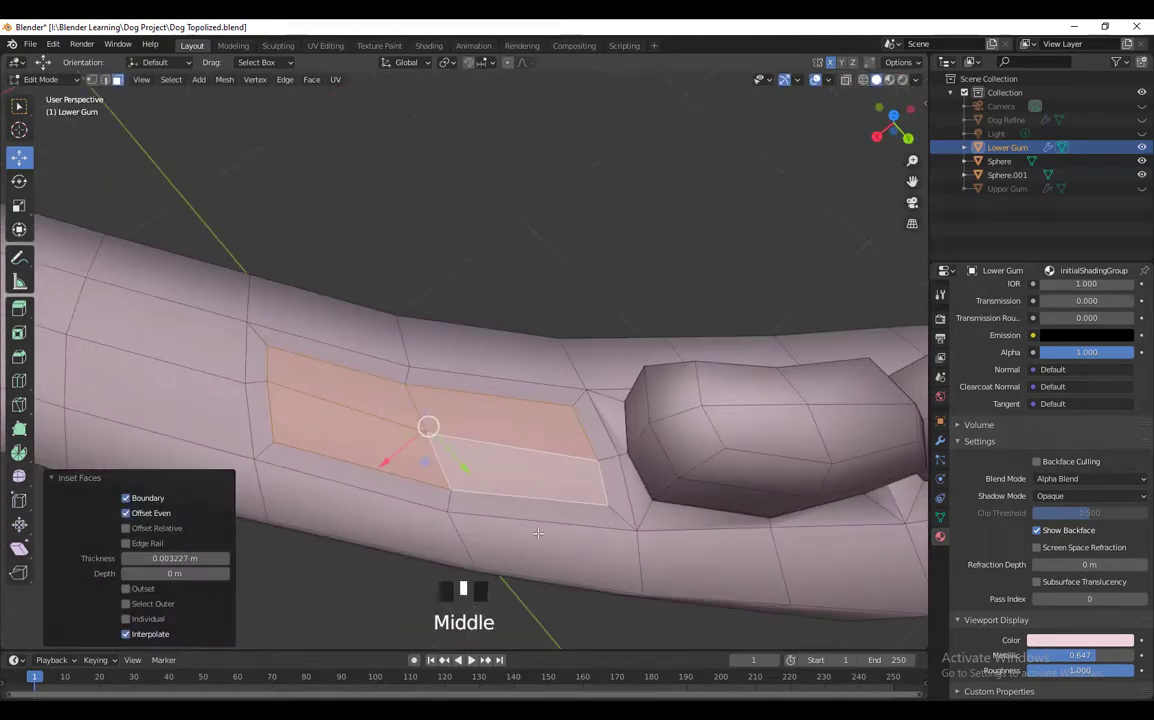
# - Shift the inset's far end edges toward the third tooth, and move its middle edges about -0.0036 m in X and 0.0042 m in Y
pyautogui.press('2')
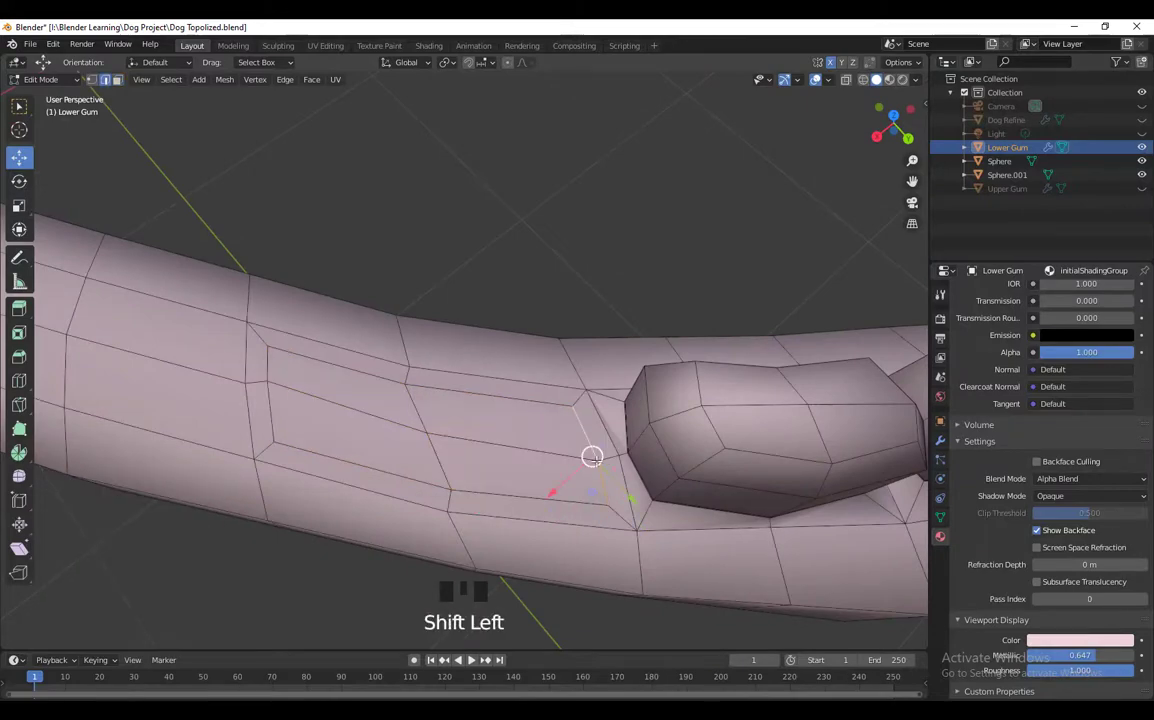
pyautogui.moveTo(354, 416); pyautogui.dragTo(355, 416)
pyautogui.click(416, 409)
pyautogui.keyDown('shift'); pyautogui.click(438, 460); pyautogui.keyUp('shift')
pyautogui.moveTo(428, 436); pyautogui.dragTo(465, 440)
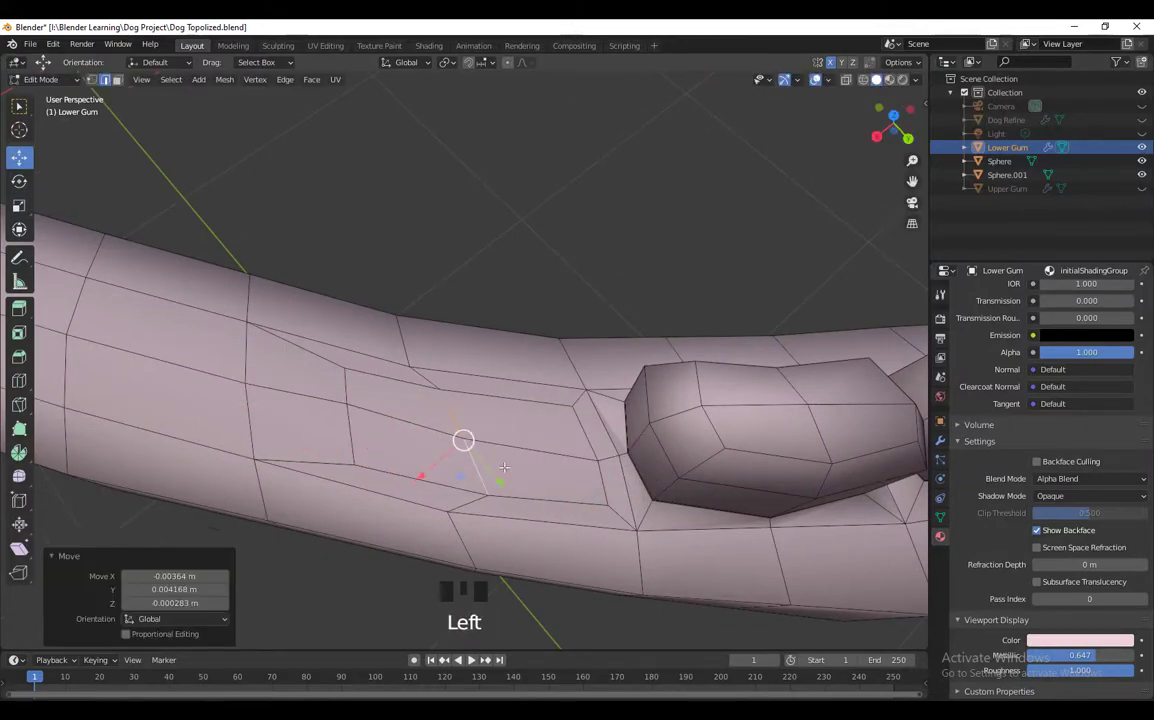
pyautogui.moveTo(466, 440); pyautogui.dragTo(480, 430, button='middle')
# - Pull the inset's corner and side vertices inward one by one to give the tooth base a rounded outline
pyautogui.press('3')
pyautogui.moveTo(549, 539); pyautogui.dragTo(556, 552, button='middle')
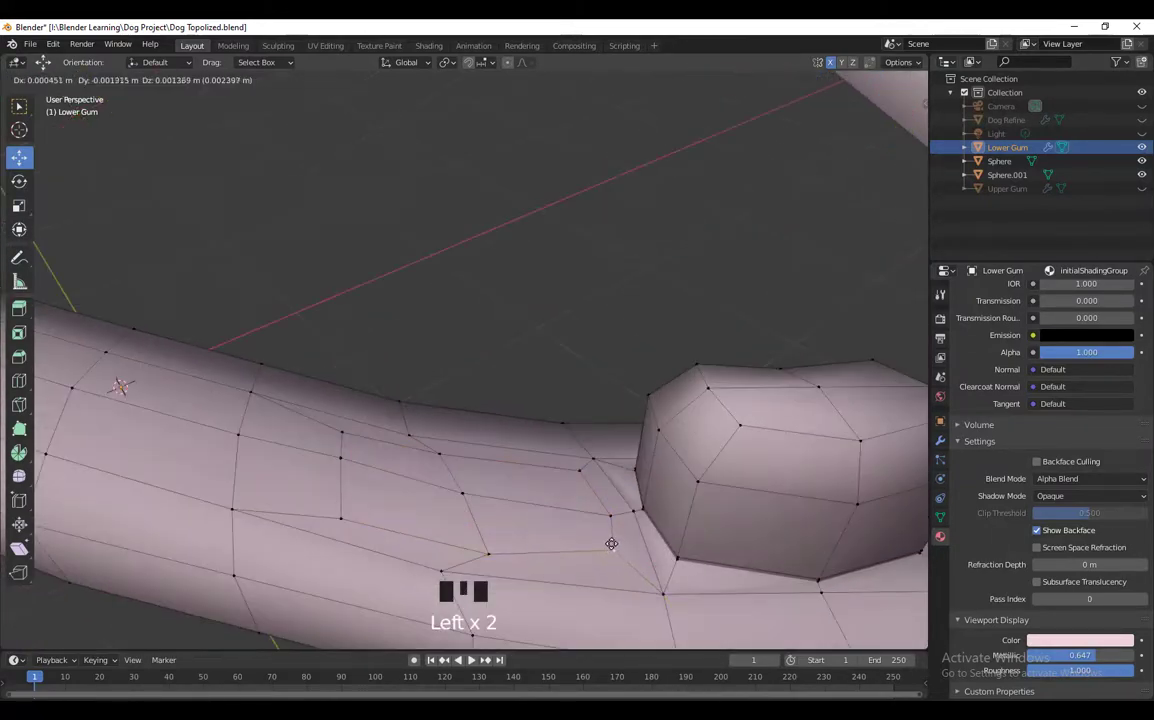
pyautogui.click(441, 571)
pyautogui.moveTo(442, 571); pyautogui.dragTo(492, 577)
pyautogui.click(341, 518)
pyautogui.moveTo(342, 518); pyautogui.dragTo(350, 504)
pyautogui.moveTo(352, 500); pyautogui.dragTo(372, 548, button='middle')
pyautogui.click(347, 347)
pyautogui.moveTo(348, 347); pyautogui.dragTo(397, 371)
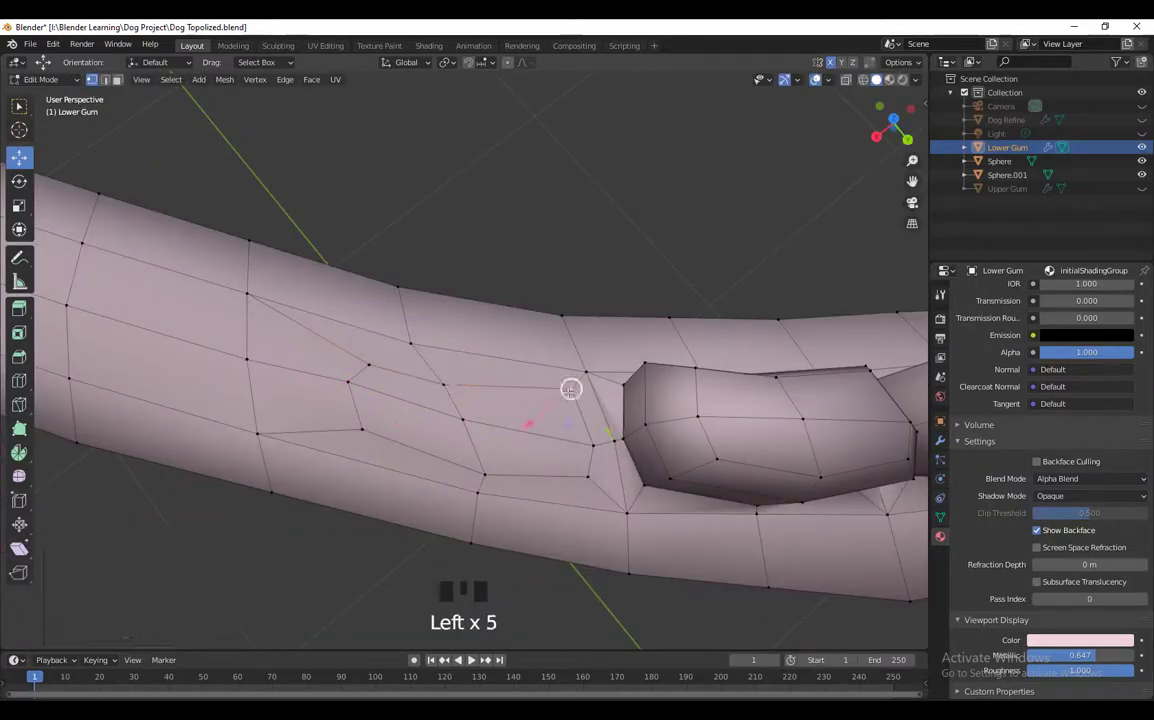
pyautogui.moveTo(570, 390); pyautogui.dragTo(571, 389)
pyautogui.moveTo(569, 392); pyautogui.dragTo(556, 330, button='middle')
# - Select the inset's four faces, extrude them slightly, and extrude again about 0.0102 m to raise a fourth tooth block
pyautogui.moveTo(540, 462); pyautogui.dragTo(451, 461, button='middle')
pyautogui.press('3')
pyautogui.keyDown('shift'); pyautogui.click(511, 455); pyautogui.keyUp('shift')
pyautogui.keyDown('shift'); pyautogui.click(466, 466); pyautogui.keyUp('shift')
pyautogui.press('e')
pyautogui.press('e')
# - Extrude the fourth block's top faces about 0.0063 m and scale them to about 0.699
pyautogui.press('e')
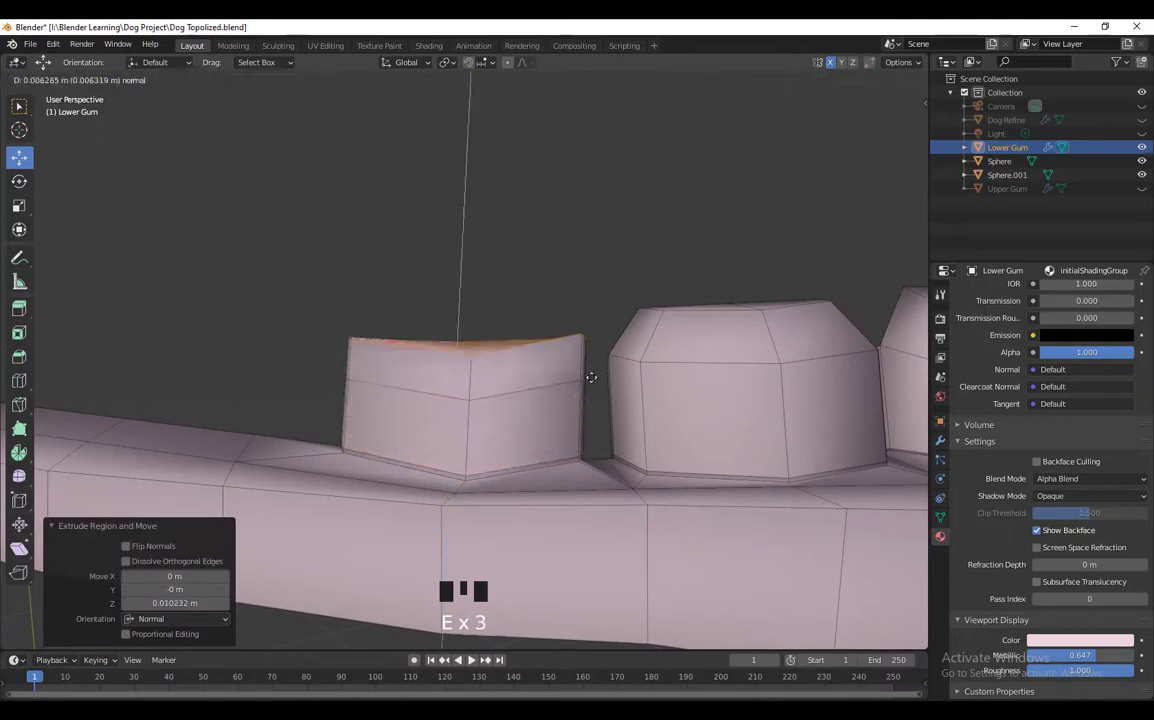
pyautogui.click(591, 377)
pyautogui.press('s')
pyautogui.click(580, 357)
pyautogui.moveTo(580, 357); pyautogui.dragTo(466, 334, button='middle')
pyautogui.scroll(3, 469, 473)
pyautogui.moveTo(469, 473)
pyautogui.keyDown('shift'); pyautogui.mouseDown(button='middle')
pyautogui.moveTo(624, 503)
pyautogui.moveTo(484, 471)
pyautogui.mouseUp(button='middle'); pyautogui.keyUp('shift')
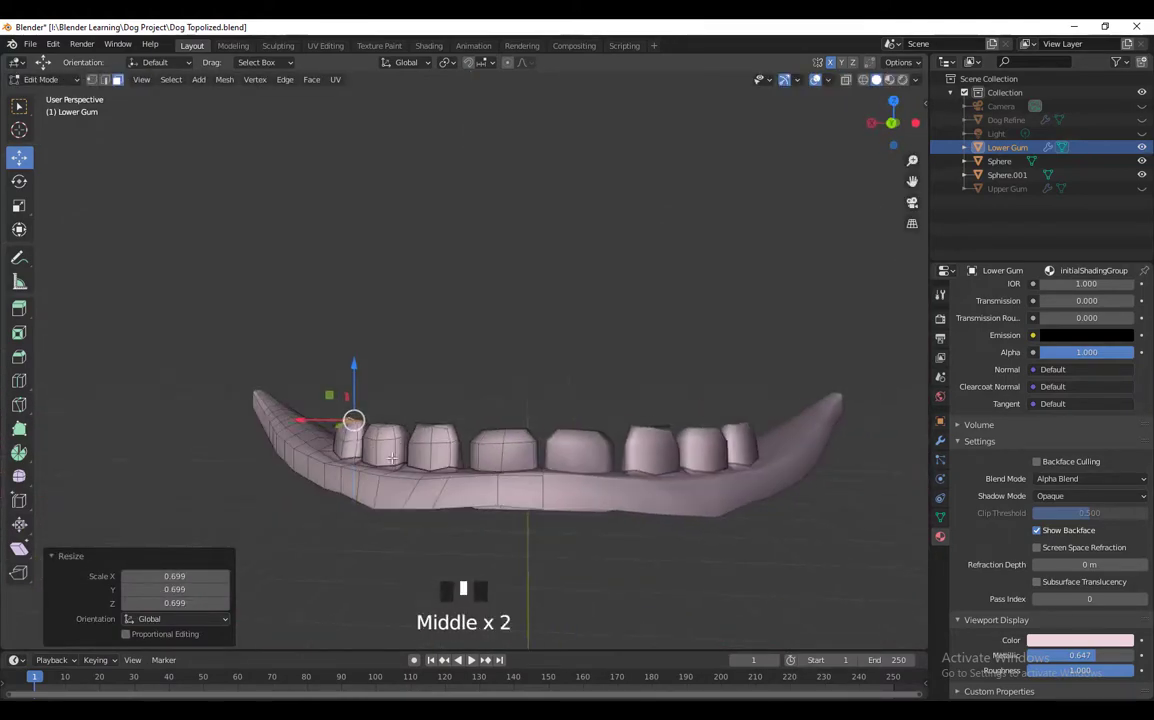
# - Raise and shift the fourth tooth's top faces and scale them down to form a tall, tapered canine
pyautogui.moveTo(350, 336); pyautogui.dragTo(350, 333)
pyautogui.moveTo(350, 333); pyautogui.dragTo(575, 433, button='middle')
pyautogui.moveTo(577, 434); pyautogui.dragTo(569, 435)
pyautogui.press('s')
pyautogui.click(560, 440)
pyautogui.moveTo(560, 440); pyautogui.dragTo(366, 418, button='middle')
pyautogui.moveTo(326, 411); pyautogui.dragTo(320, 412)
pyautogui.moveTo(320, 412); pyautogui.dragTo(400, 470, button='middle')
pyautogui.moveTo(363, 472); pyautogui.dragTo(363, 466)
# - Add a loop cut around the canine's upper part and move it about 0.0012 m in X and 0.0019 m in Y
pyautogui.moveTo(370, 540); pyautogui.dragTo(570, 560, button='middle')
pyautogui.hotkey('ctrl', 'r')
pyautogui.doubleClick(456, 500)
pyautogui.moveTo(664, 474); pyautogui.dragTo(658, 476)
pyautogui.moveTo(640, 480); pyautogui.dragTo(500, 440, button='middle')
pyautogui.keyDown('shift'); pyautogui.moveTo(500, 440); pyautogui.dragTo(415, 390, button='middle'); pyautogui.keyUp('shift')
pyautogui.moveTo(415, 390); pyautogui.dragTo(389, 376, button='middle')
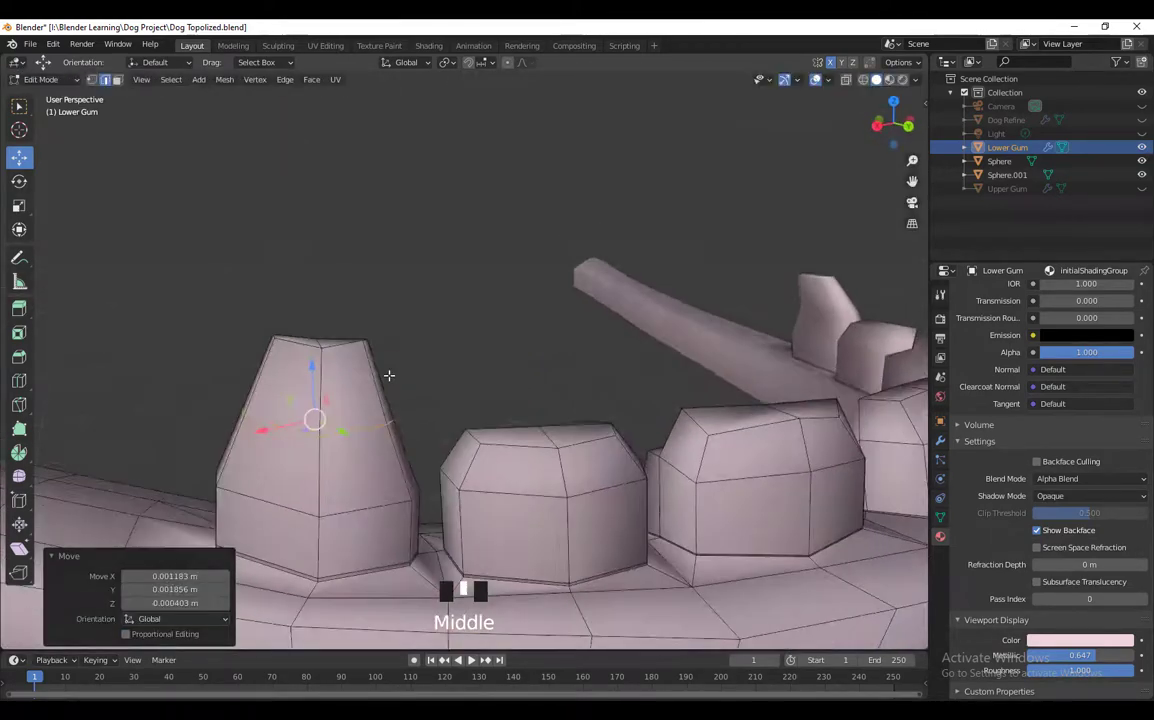
pyautogui.click(369, 340)
pyautogui.moveTo(371, 341); pyautogui.dragTo(367, 363)
pyautogui.click(363, 345)
pyautogui.hotkey('ctrl', 'z')
pyautogui.hotkey('ctrl', 'z')
pyautogui.hotkey('ctrl', 'z')
pyautogui.hotkey('ctrl', 'z')
# - Using wireframe shading, lower the canine's top corner vertices and raise its middle ones to round the tip, and return to solid shading
pyautogui.hotkey('shift', 'z')
pyautogui.click(273, 337)
pyautogui.moveTo(273, 338); pyautogui.dragTo(278, 361)
pyautogui.moveTo(310, 410); pyautogui.dragTo(440, 440, button='middle')
pyautogui.moveTo(451, 399); pyautogui.dragTo(420, 290)
pyautogui.moveTo(440, 380); pyautogui.dragTo(515, 430, button='middle')
pyautogui.moveTo(597, 397); pyautogui.dragTo(535, 292)
pyautogui.moveTo(559, 298); pyautogui.dragTo(559, 284)
pyautogui.keyDown('shift'); pyautogui.moveTo(740, 435); pyautogui.dragTo(615, 558, button='middle'); pyautogui.keyUp('shift')
pyautogui.scroll(-8, 610, 465)
pyautogui.hotkey('shift', 'z')
# - Select the four gum-top faces beside the canine and inset them about 0.0028 m
pyautogui.scroll(6, 553, 480)
pyautogui.press('3')
pyautogui.click(520, 412)
pyautogui.keyDown('shift'); pyautogui.click(500, 368); pyautogui.keyUp('shift')
pyautogui.keyDown('shift'); pyautogui.click(400, 345); pyautogui.keyUp('shift')
pyautogui.keyDown('shift'); pyautogui.click(405, 387); pyautogui.keyUp('shift')
pyautogui.press('i')
pyautogui.click(587, 523)
pyautogui.keyDown('shift'); pyautogui.moveTo(615, 558); pyautogui.dragTo(608, 520, button='middle'); pyautogui.keyUp('shift')
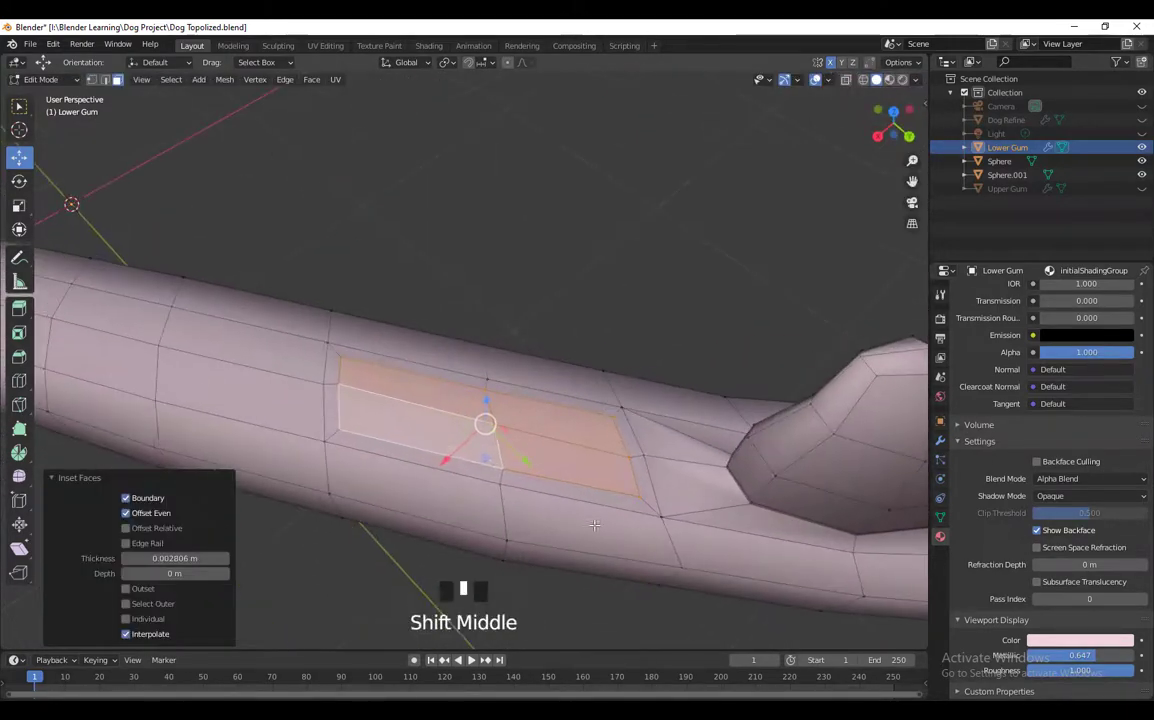
# - Move the corner and middle vertices of the new inset beside the canine to narrow its outline
pyautogui.press('1')
pyautogui.click(611, 415)
pyautogui.moveTo(611, 450); pyautogui.dragTo(618, 560, button='middle')
pyautogui.moveTo(630, 480); pyautogui.dragTo(632, 481)
pyautogui.moveTo(512, 545); pyautogui.dragTo(325, 285)
pyautogui.moveTo(418, 413); pyautogui.dragTo(480, 432)
pyautogui.moveTo(461, 492); pyautogui.dragTo(357, 265)
pyautogui.moveTo(413, 424); pyautogui.dragTo(444, 435)
pyautogui.moveTo(470, 450); pyautogui.dragTo(445, 457, button='middle')
pyautogui.moveTo(645, 605); pyautogui.dragTo(585, 380)
pyautogui.moveTo(615, 490); pyautogui.dragTo(626, 493)
pyautogui.moveTo(626, 493); pyautogui.dragTo(610, 420, button='middle')
pyautogui.scroll(1, 605, 440)
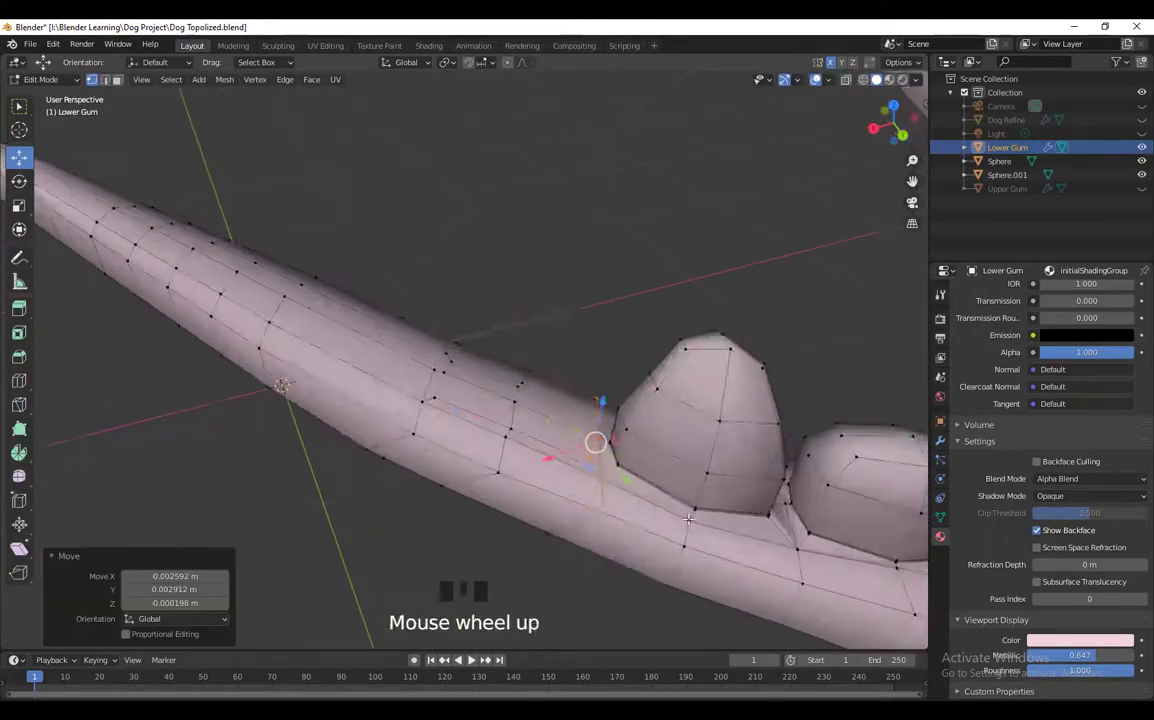
# - Nudge the base vertices in the gaps between the existing teeth along the gum
pyautogui.moveTo(640, 468); pyautogui.dragTo(602, 430)
pyautogui.keyDown('shift'); pyautogui.moveTo(610, 435); pyautogui.dragTo(506, 402, button='middle'); pyautogui.keyUp('shift')
pyautogui.moveTo(509, 410); pyautogui.dragTo(476, 366)
pyautogui.moveTo(476, 366); pyautogui.dragTo(590, 415, button='middle')
pyautogui.moveTo(590, 415); pyautogui.dragTo(558, 353)
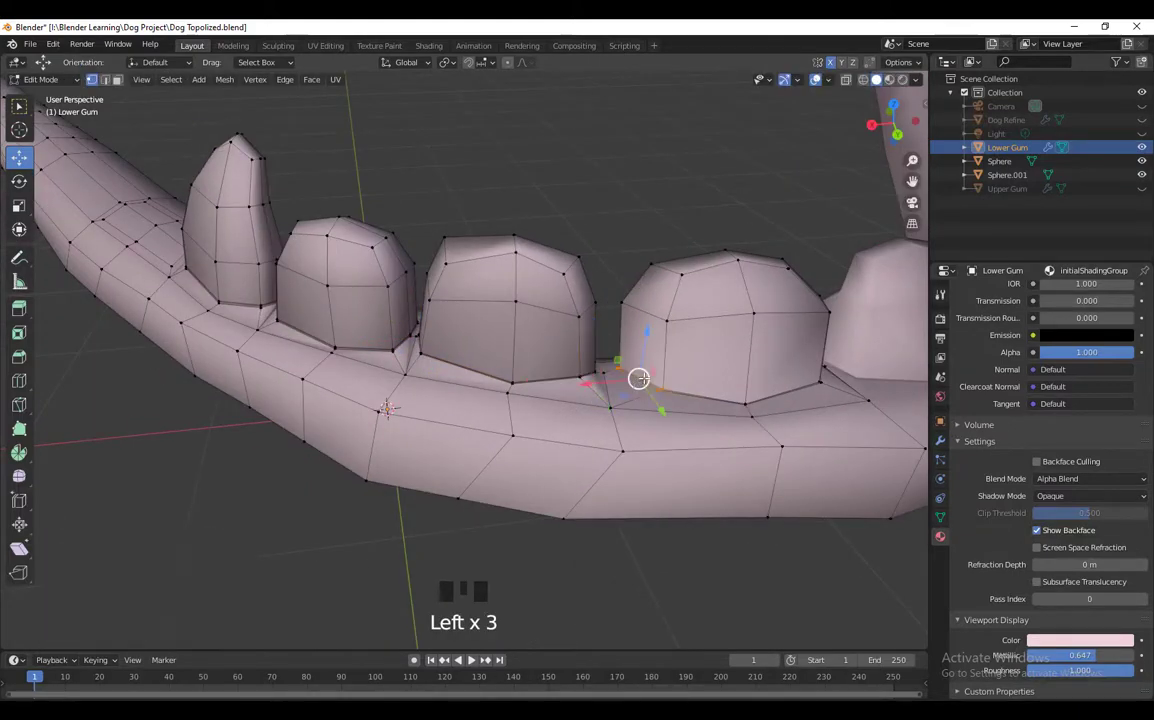
pyautogui.moveTo(641, 378); pyautogui.dragTo(634, 380)
pyautogui.moveTo(634, 380); pyautogui.dragTo(560, 400, button='middle')
pyautogui.keyDown('shift'); pyautogui.moveTo(600, 450); pyautogui.dragTo(470, 450, button='middle'); pyautogui.keyUp('shift')
pyautogui.moveTo(341, 331); pyautogui.dragTo(393, 366)
# - Round the inset beside the canine by pulling its corners inward, one far corner about -0.0030 m in X and 0.0061 m in Y
pyautogui.keyDown('shift'); pyautogui.moveTo(420, 390); pyautogui.dragTo(580, 480, button='middle'); pyautogui.keyUp('shift')
pyautogui.scroll(3, 580, 480)
pyautogui.moveTo(616, 524); pyautogui.dragTo(588, 490)
pyautogui.moveTo(602, 506); pyautogui.dragTo(580, 492)
pyautogui.moveTo(352, 486); pyautogui.dragTo(328, 455)
pyautogui.moveTo(338, 464); pyautogui.dragTo(330, 411)
pyautogui.moveTo(339, 420); pyautogui.dragTo(376, 404)
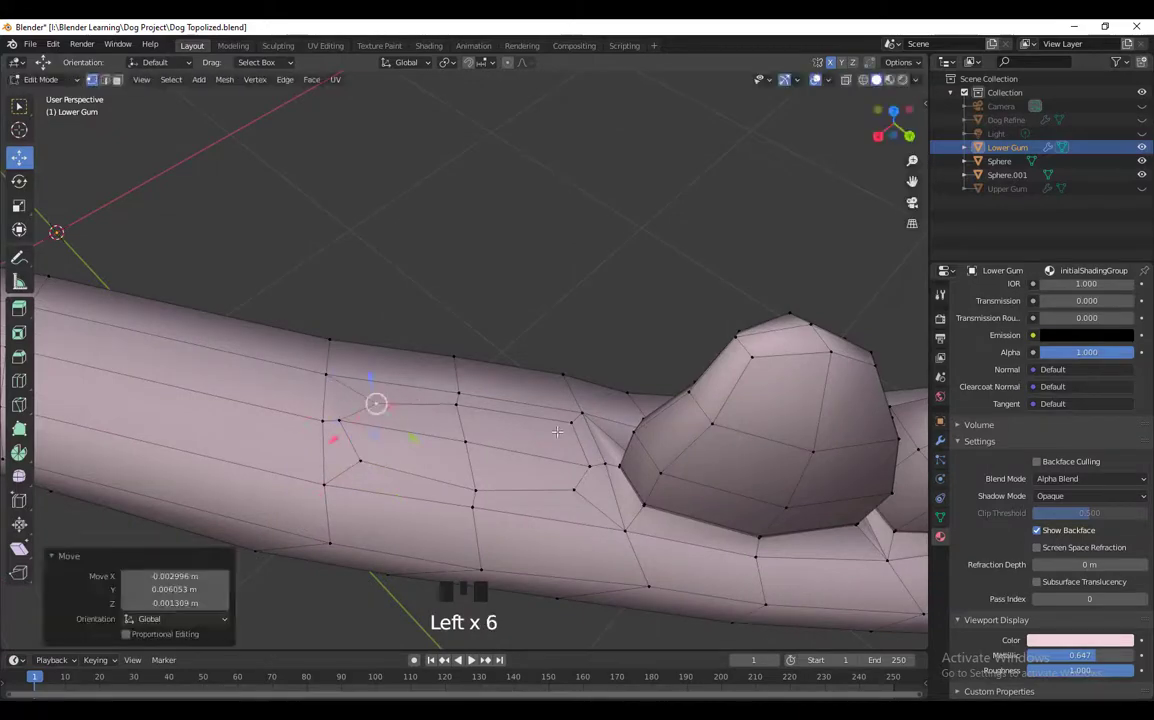
pyautogui.moveTo(560, 410); pyautogui.dragTo(580, 432)
pyautogui.moveTo(572, 422); pyautogui.dragTo(567, 430)
# - Extrude the inset's four faces in stages to raise a fifth tooth, and scale its top faces to about 0.653
pyautogui.press('3')
pyautogui.click(518, 433)
pyautogui.keyDown('shift'); pyautogui.click(405, 425); pyautogui.keyUp('shift')
pyautogui.keyDown('shift'); pyautogui.moveTo(470, 510); pyautogui.dragTo(545, 575, button='middle'); pyautogui.keyUp('shift')
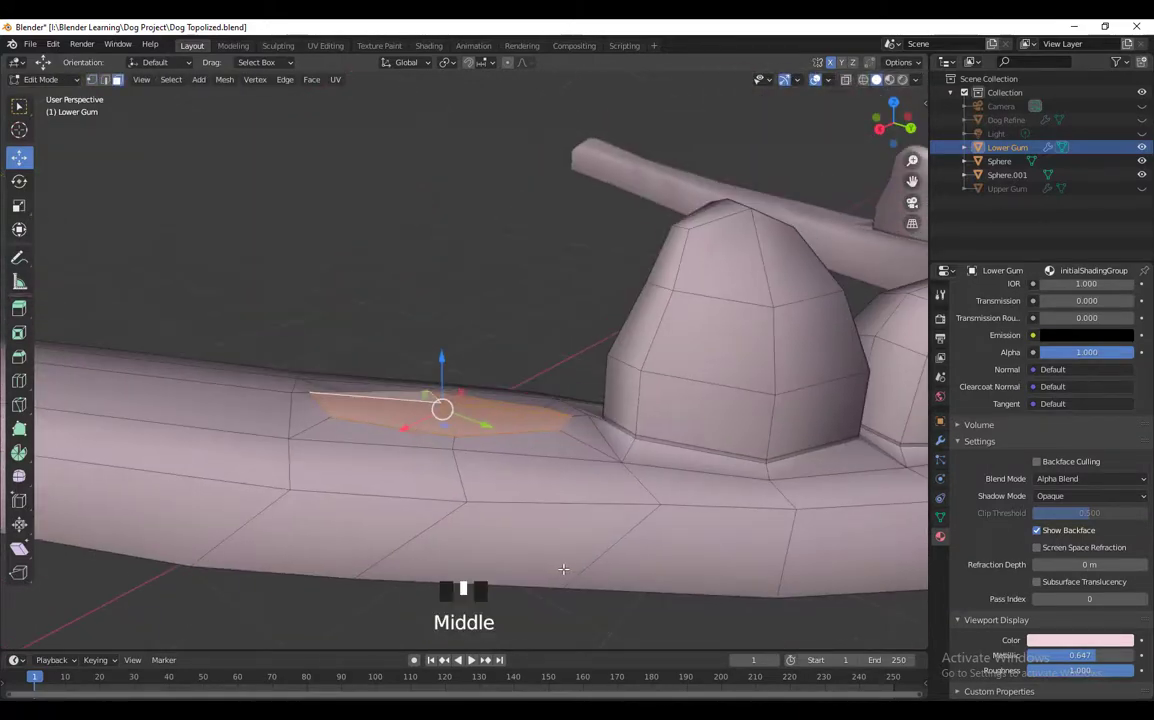
pyautogui.press('e')
pyautogui.click(563, 565)
pyautogui.press('e')
pyautogui.click(564, 440)
pyautogui.press('s')
pyautogui.click(525, 386)
pyautogui.scroll(-4, 522, 390)
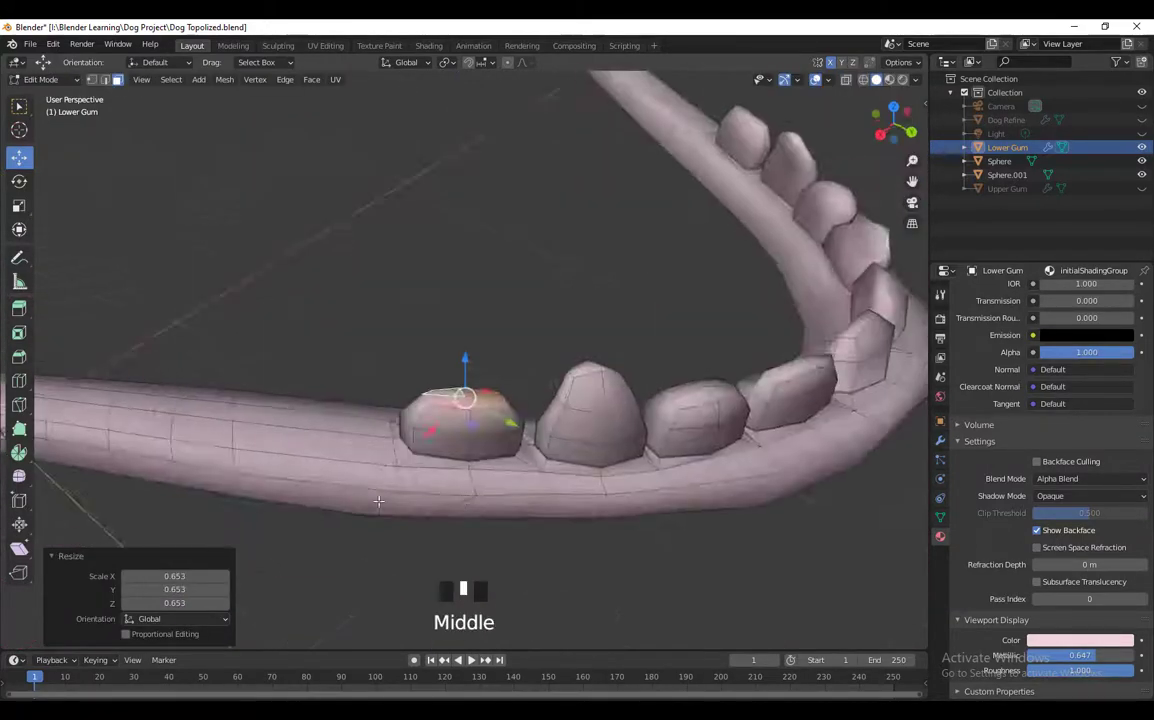
# - Select the four gum-top faces behind the fifth tooth and inset them slightly
pyautogui.moveTo(505, 415); pyautogui.dragTo(592, 580, button='middle')
pyautogui.scroll(2, 265, 484)
pyautogui.scroll(3, 470, 520)
pyautogui.click(520, 412)
pyautogui.keyDown('shift'); pyautogui.click(500, 442); pyautogui.keyUp('shift')
pyautogui.keyDown('shift'); pyautogui.click(345, 416); pyautogui.keyUp('shift')
pyautogui.keyDown('shift'); pyautogui.click(340, 386); pyautogui.keyUp('shift')
pyautogui.press('i')
pyautogui.click(580, 566)
pyautogui.keyDown('shift'); pyautogui.moveTo(580, 566); pyautogui.dragTo(647, 581, button='middle'); pyautogui.keyUp('shift')
# - Adjust the inset's vertices nearest the fifth tooth and shift the edge loop crossing its middle toward that tooth
pyautogui.press('1')
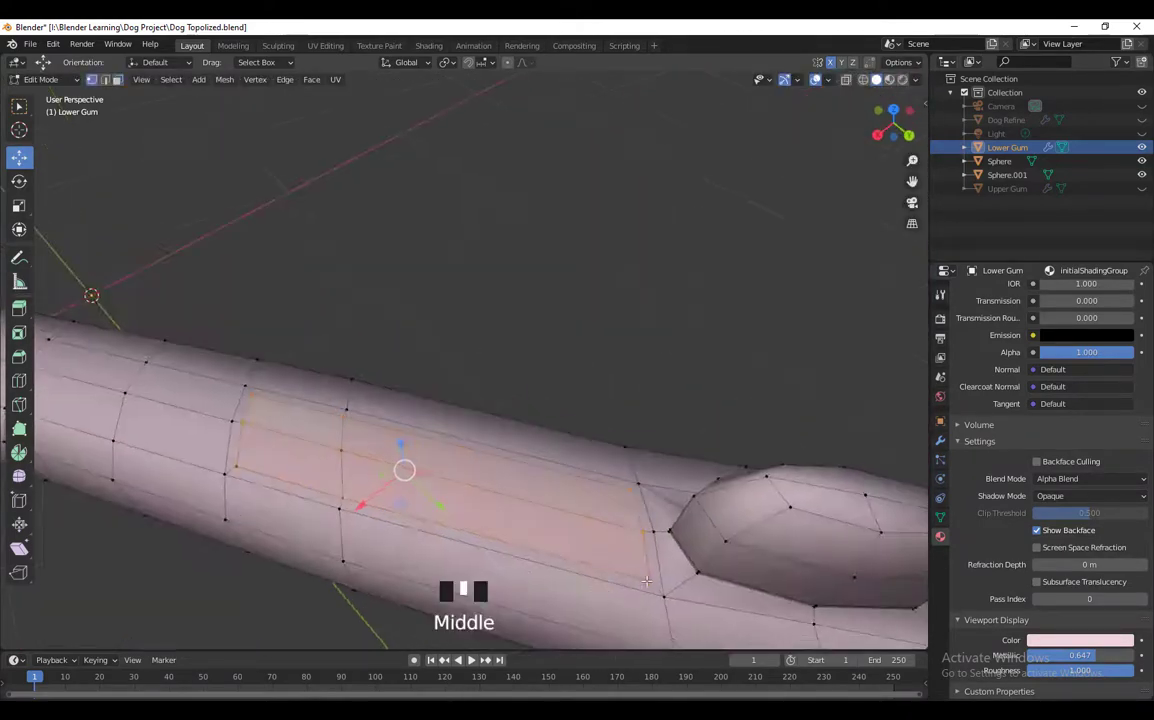
pyautogui.moveTo(642, 537); pyautogui.dragTo(651, 534)
pyautogui.click(631, 490)
pyautogui.moveTo(632, 491); pyautogui.dragTo(636, 507)
pyautogui.scroll(-2, 400, 530)
pyautogui.keyDown('alt'); pyautogui.click(392, 500); pyautogui.keyUp('alt')
pyautogui.moveTo(408, 464); pyautogui.dragTo(459, 465)
# - Pull the inset's two far corner vertices inward to round the end of the sixth tooth's base
pyautogui.scroll(2, 300, 504)
pyautogui.click(271, 519)
pyautogui.moveTo(271, 519); pyautogui.dragTo(286, 510)
pyautogui.moveTo(266, 441); pyautogui.dragTo(290, 436)
pyautogui.moveTo(300, 450); pyautogui.dragTo(330, 465, button='middle')
# - Select the sixth tooth's four inset faces and extrude them upward in three stages to raise the tooth
pyautogui.press('3')
pyautogui.click(500, 530)
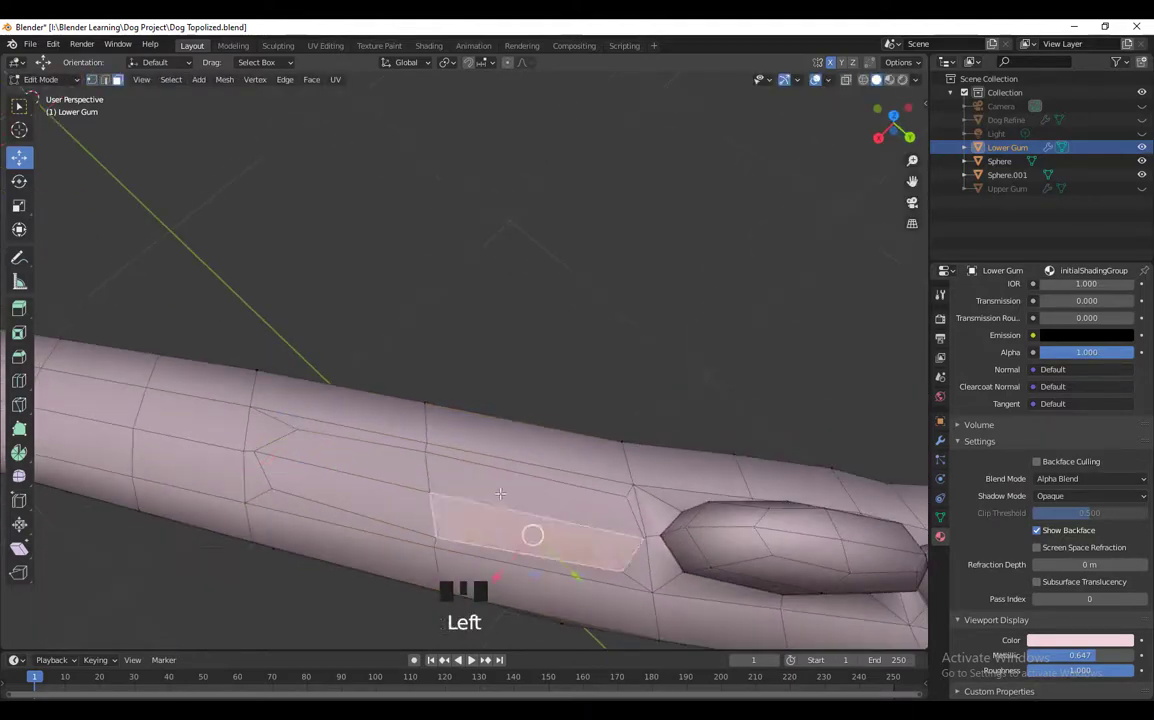
pyautogui.keyDown('shift'); pyautogui.click(350, 470); pyautogui.keyUp('shift')
pyautogui.moveTo(385, 560); pyautogui.dragTo(477, 541, button='middle')
pyautogui.press('e')
pyautogui.press('e')
pyautogui.press('e')
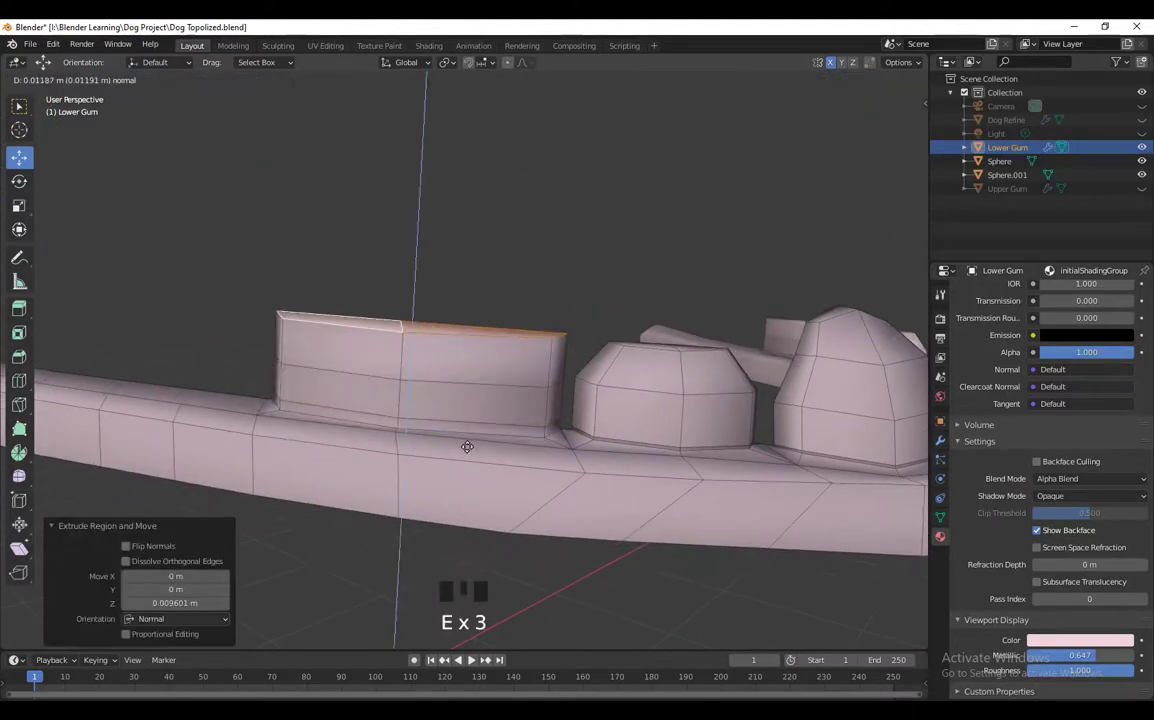
pyautogui.click(438, 441)
# - Shift the sixth tooth's top faces sideways, and offset the fifth tooth's top faces in the same way
pyautogui.moveTo(438, 441); pyautogui.dragTo(322, 432, button='middle')
pyautogui.moveTo(321, 332); pyautogui.dragTo(338, 332)
pyautogui.moveTo(345, 340); pyautogui.dragTo(368, 395, button='middle')
pyautogui.click(412, 428)
pyautogui.keyDown('shift'); pyautogui.click(462, 462); pyautogui.keyUp('shift')
pyautogui.keyDown('shift'); pyautogui.click(438, 460); pyautogui.keyUp('shift')
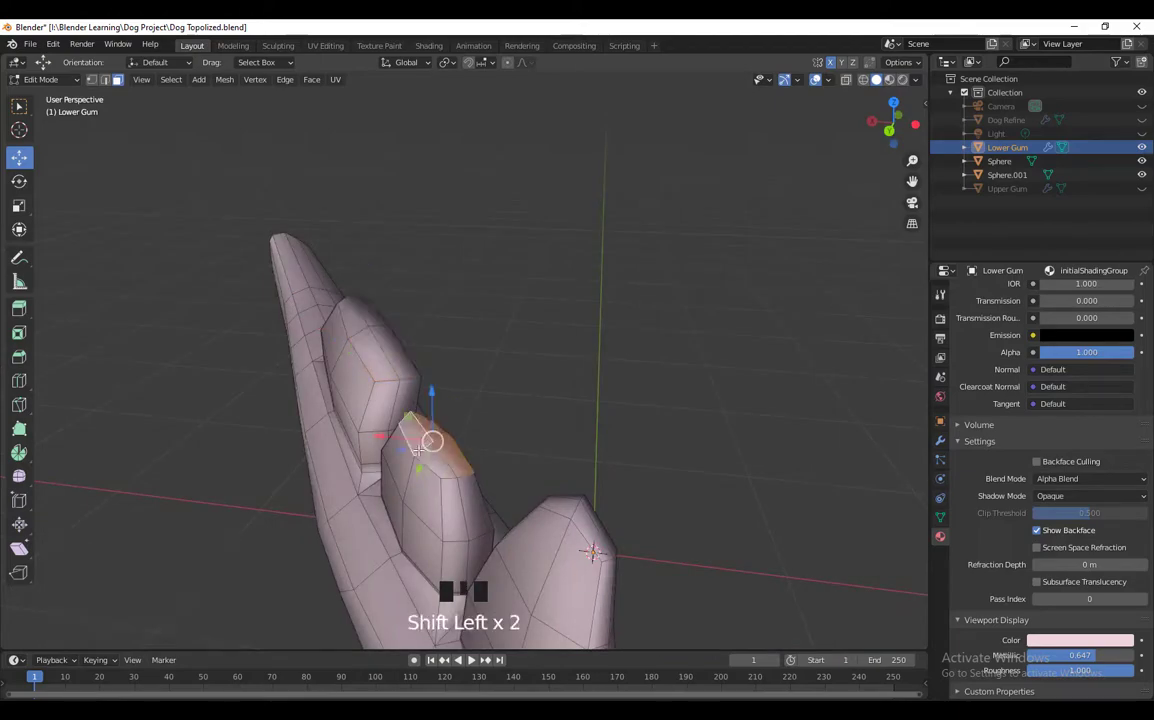
pyautogui.moveTo(430, 443); pyautogui.dragTo(450, 444)
# - Select the top faces of the tooth in front of the canine and shift them slightly sideways
pyautogui.scroll(2, 523, 536)
pyautogui.moveTo(488, 467); pyautogui.dragTo(500, 590, button='middle')
pyautogui.click(503, 420)
pyautogui.keyDown('shift'); pyautogui.click(542, 420); pyautogui.keyUp('shift')
pyautogui.keyDown('shift'); pyautogui.click(558, 480); pyautogui.keyUp('shift')
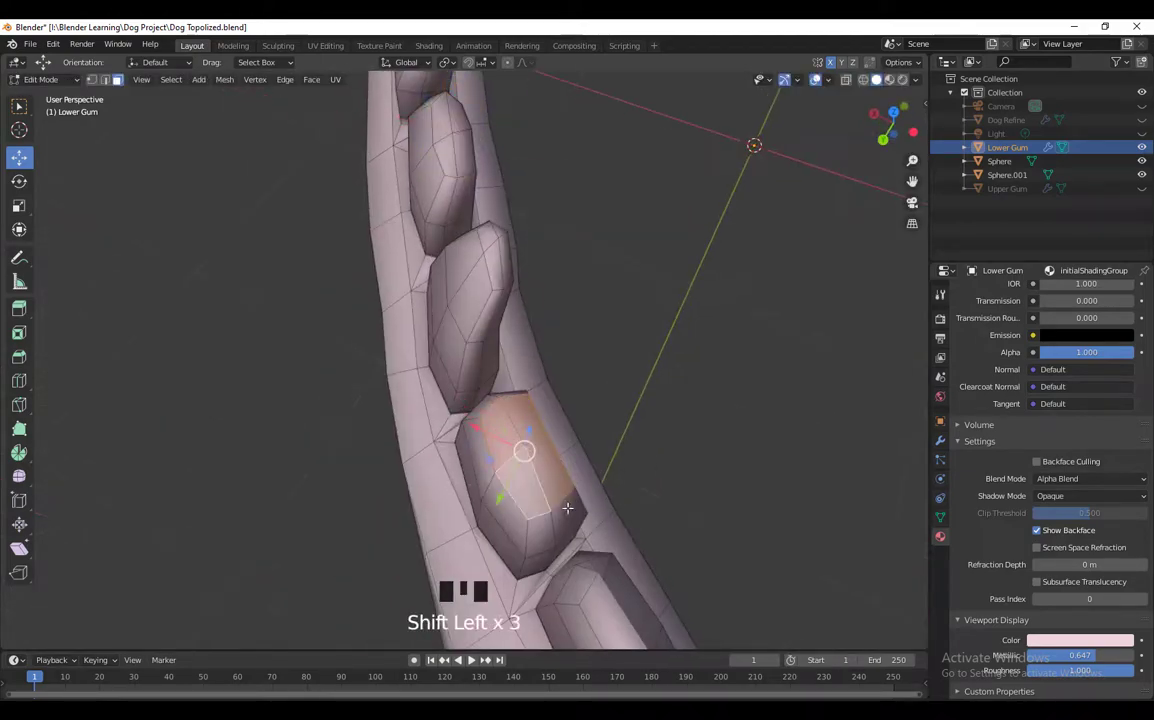
pyautogui.moveTo(567, 510); pyautogui.dragTo(500, 470, button='middle')
pyautogui.moveTo(424, 381); pyautogui.dragTo(407, 381)
# - Select the top faces of the second tooth from the front and shift them slightly sideways
pyautogui.moveTo(406, 381); pyautogui.dragTo(412, 335, button='middle')
pyautogui.click(412, 450)
pyautogui.keyDown('shift'); pyautogui.click(428, 490); pyautogui.keyUp('shift')
pyautogui.keyDown('shift'); pyautogui.click(448, 535); pyautogui.keyUp('shift')
pyautogui.moveTo(436, 496); pyautogui.dragTo(420, 498)
pyautogui.moveTo(420, 498); pyautogui.dragTo(528, 430, button='middle')
pyautogui.keyDown('shift'); pyautogui.moveTo(528, 430); pyautogui.dragTo(680, 510, button='middle'); pyautogui.keyUp('shift')
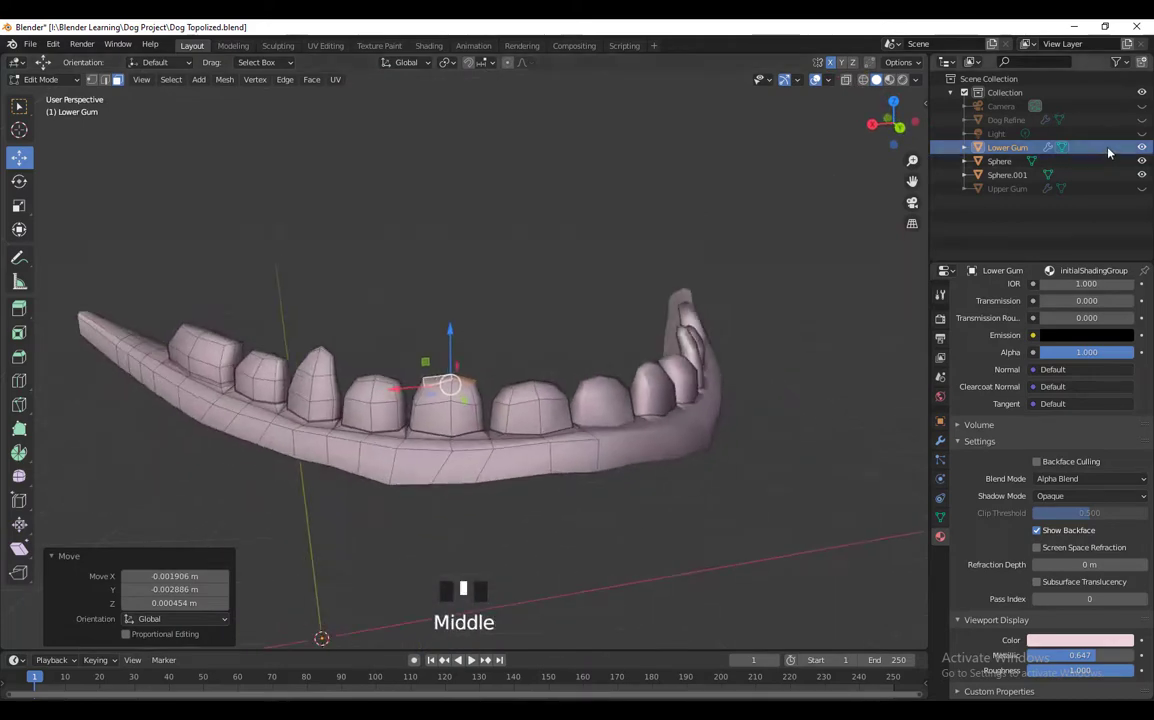
# - Hide the Lower Gum, unhide the Upper Gum, and open the Upper Gum mesh for editing
pyautogui.click(1010, 189)
pyautogui.click(1142, 148)
pyautogui.click(1142, 189)
pyautogui.moveTo(704, 358); pyautogui.dragTo(600, 470, button='middle')
pyautogui.scroll(-3, 670, 425)
pyautogui.press('Tab')
pyautogui.click(568, 459)
pyautogui.press('Tab')
pyautogui.keyDown('shift'); pyautogui.moveTo(600, 470); pyautogui.dragTo(487, 409, button='middle'); pyautogui.keyUp('shift')
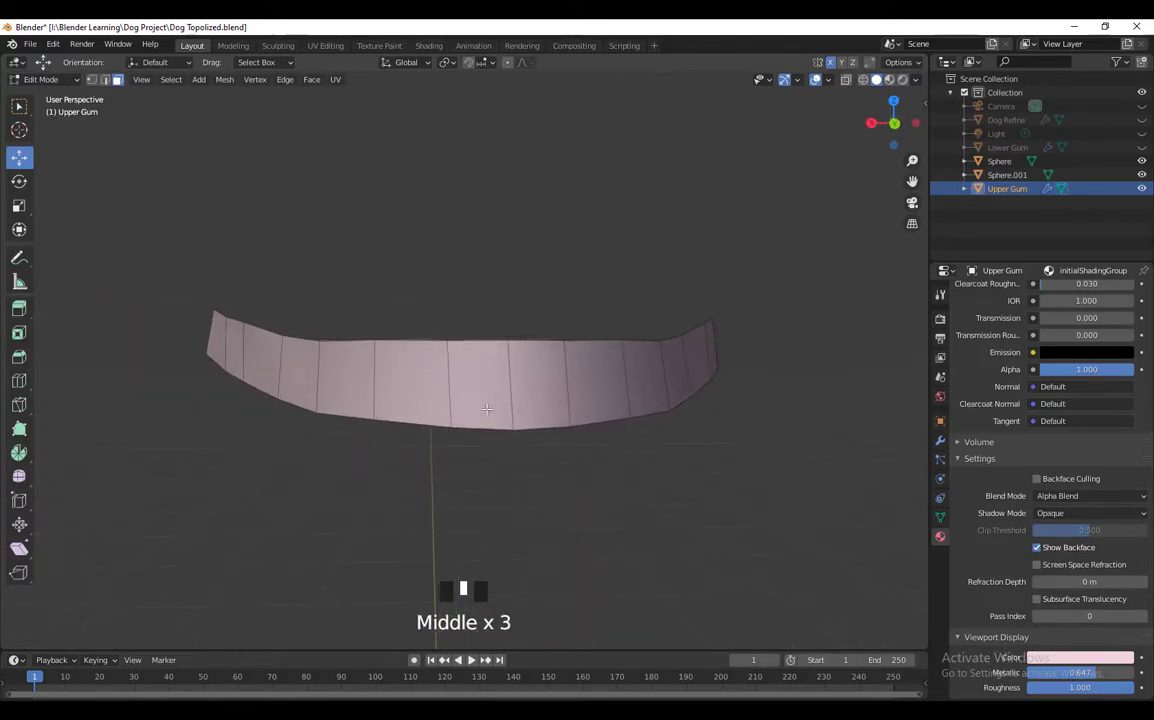
# - Lower the Upper Gum strip's upper edge loop, move it about 0.048 m backward, and scale it down along Y
pyautogui.keyDown('alt'); pyautogui.click(418, 345); pyautogui.keyUp('alt')
pyautogui.moveTo(420, 345); pyautogui.dragTo(432, 322, button='middle')
pyautogui.moveTo(464, 276); pyautogui.dragTo(471, 340)
pyautogui.moveTo(471, 342); pyautogui.dragTo(546, 392, button='middle')
pyautogui.moveTo(530, 380); pyautogui.dragTo(492, 383)
pyautogui.moveTo(487, 386); pyautogui.dragTo(475, 409, button='middle')
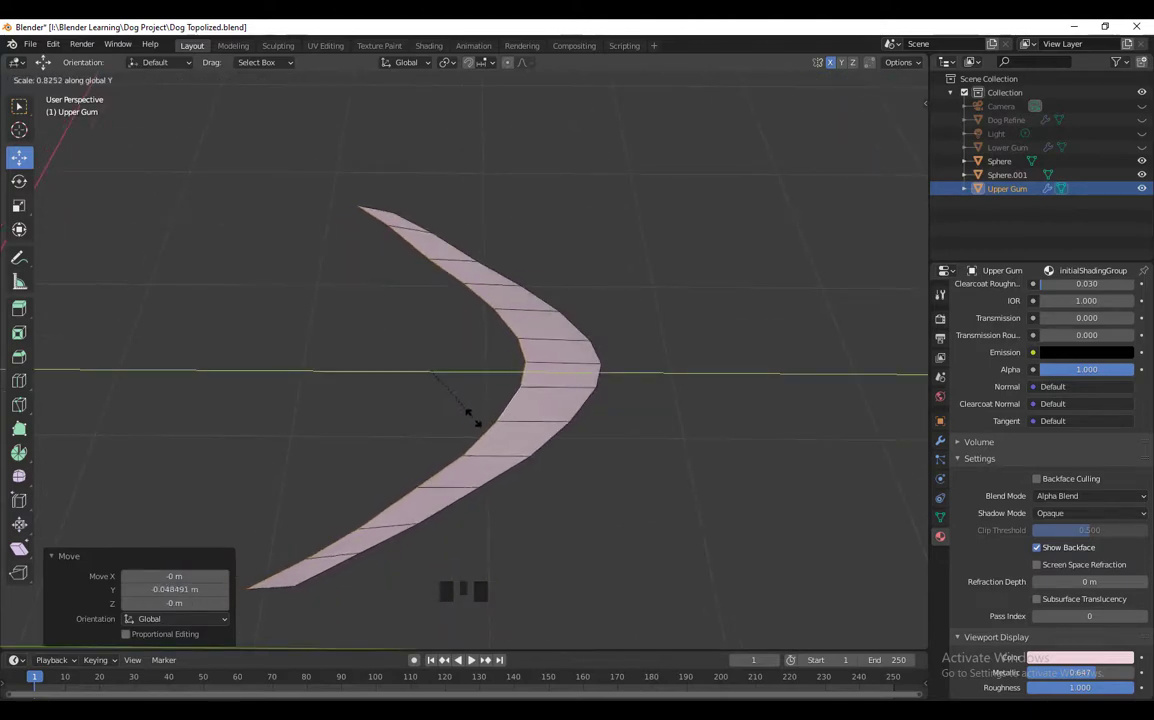
pyautogui.click(518, 446)
# - Extrude the gum's outer edge loop about 0.024 m upward, and raise one edge of the gum along Z
pyautogui.moveTo(518, 446); pyautogui.dragTo(503, 546, button='middle')
pyautogui.keyDown('alt'); pyautogui.click(783, 384); pyautogui.keyUp('alt')
pyautogui.press('e')
pyautogui.click(505, 510)
pyautogui.scroll(-2, 513, 489)
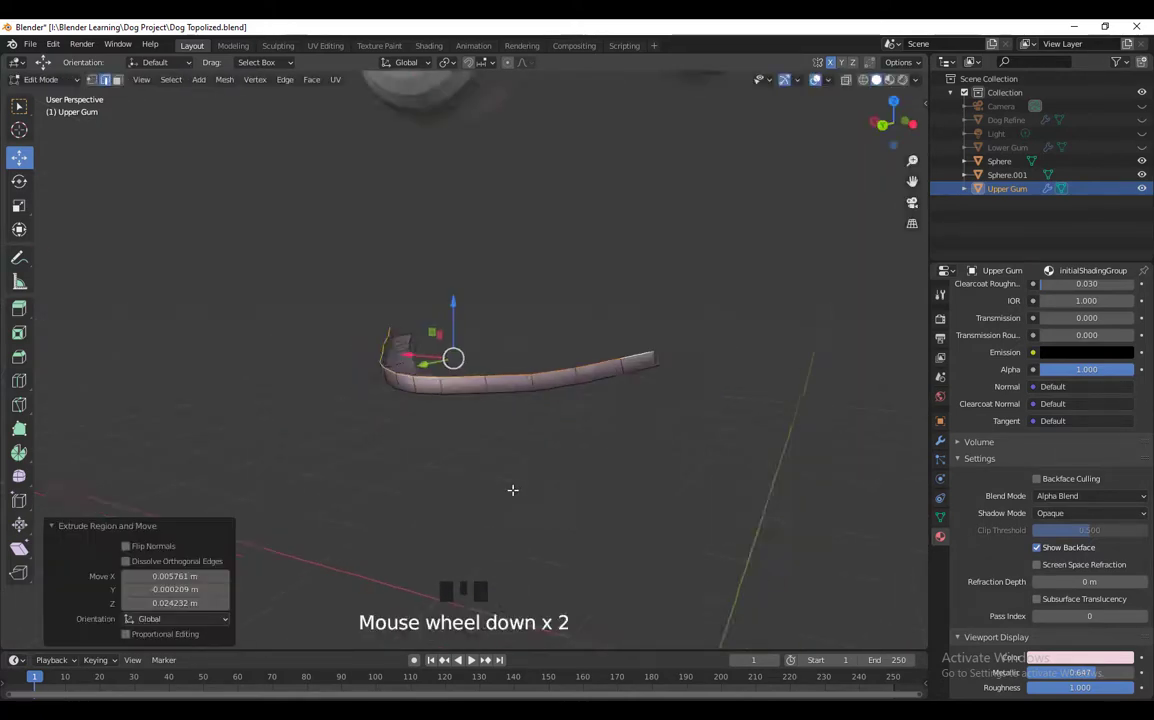
pyautogui.moveTo(513, 489); pyautogui.dragTo(560, 440, button='middle')
pyautogui.moveTo(560, 440); pyautogui.dragTo(567, 401, button='middle')
pyautogui.click(541, 337)
pyautogui.moveTo(536, 292); pyautogui.dragTo(538, 256)
# - In top view, move the inner-edge vertices around the gum's front curve forward to narrow the strip
pyautogui.press('1')
pyautogui.click(612, 354)
pyautogui.moveTo(554, 401); pyautogui.dragTo(613, 445, button='middle')
pyautogui.press('KP_7')
pyautogui.keyDown('shift'); pyautogui.moveTo(300, 430); pyautogui.dragTo(420, 458, button='middle'); pyautogui.keyUp('shift')
pyautogui.moveTo(430, 415); pyautogui.dragTo(443, 343)
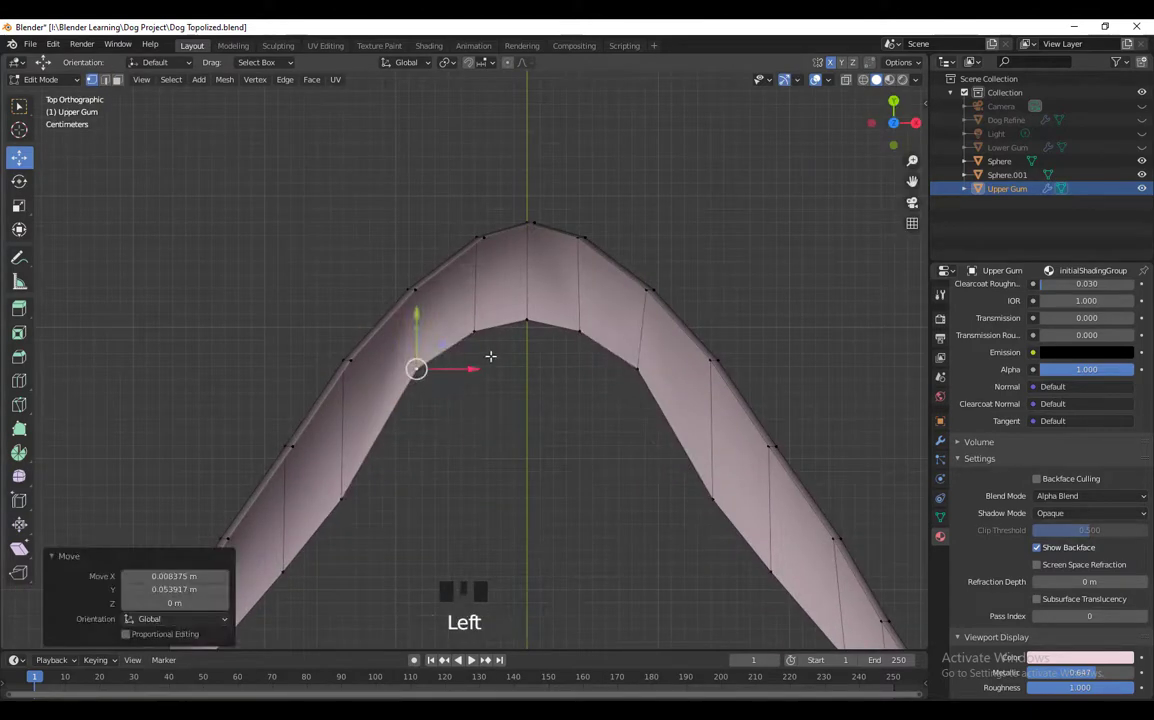
pyautogui.click(478, 321)
pyautogui.moveTo(503, 294); pyautogui.dragTo(505, 284)
pyautogui.moveTo(499, 347); pyautogui.dragTo(541, 314)
pyautogui.moveTo(528, 266); pyautogui.dragTo(528, 245)
# - Move the inner-edge vertices along one side arm of the gum closer to its outer edge
pyautogui.click(341, 497)
pyautogui.moveTo(341, 497); pyautogui.dragTo(375, 427)
pyautogui.moveTo(375, 427); pyautogui.dragTo(382, 412, button='middle')
pyautogui.moveTo(371, 538); pyautogui.dragTo(369, 458)
pyautogui.moveTo(319, 610); pyautogui.dragTo(330, 515)
pyautogui.moveTo(296, 651); pyautogui.dragTo(294, 567)
# - Mirror the Upper Gum across X with AutoMirror and pull the first inner-edge vertices closer to the outer edge
pyautogui.moveTo(640, 600); pyautogui.dragTo(543, 394, button='middle')
pyautogui.click(922, 106)
pyautogui.scroll(2, 547, 351)
pyautogui.moveTo(686, 545); pyautogui.dragTo(642, 480)
pyautogui.moveTo(665, 505); pyautogui.dragTo(640, 465)
pyautogui.scroll(3, 660, 470)
pyautogui.moveTo(727, 432); pyautogui.dragTo(672, 382)
pyautogui.moveTo(695, 406); pyautogui.dragTo(698, 406)
pyautogui.moveTo(732, 539); pyautogui.dragTo(697, 494)
pyautogui.moveTo(716, 514); pyautogui.dragTo(708, 517)
# - Move the remaining inner-edge vertices toward the gum's rear to give the strip an even, narrow width
pyautogui.keyDown('shift'); pyautogui.moveTo(570, 290); pyautogui.dragTo(605, 524, button='middle'); pyautogui.keyUp('shift')
pyautogui.moveTo(500, 453); pyautogui.dragTo(428, 345)
pyautogui.moveTo(484, 408); pyautogui.dragTo(476, 385)
pyautogui.moveTo(550, 490); pyautogui.dragTo(497, 400)
pyautogui.moveTo(513, 415); pyautogui.dragTo(507, 404)
pyautogui.moveTo(564, 510); pyautogui.dragTo(536, 460)
pyautogui.moveTo(561, 478); pyautogui.dragTo(561, 472)
pyautogui.scroll(-4, 563, 476)
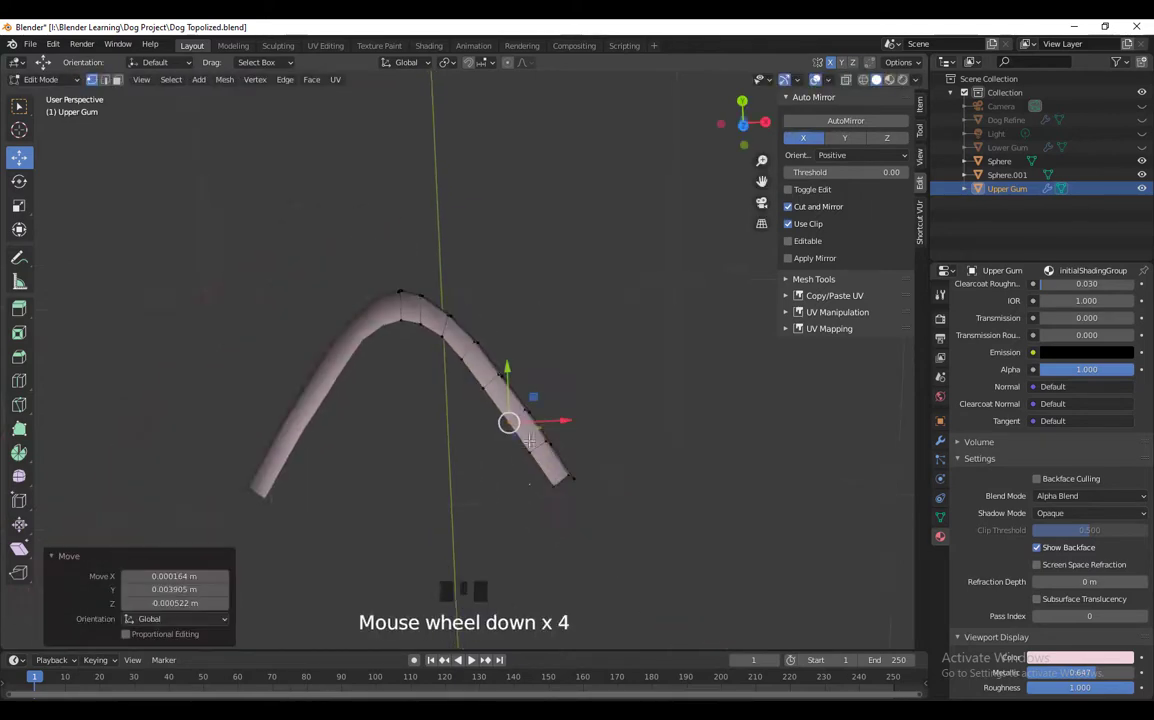
# - Add two lengthwise loop cuts along the Upper Gum's tooth-bearing surface
pyautogui.moveTo(563, 480); pyautogui.dragTo(551, 373, button='middle')
pyautogui.scroll(2, 613, 440)
pyautogui.click(567, 287)
pyautogui.rightClick(567, 287)
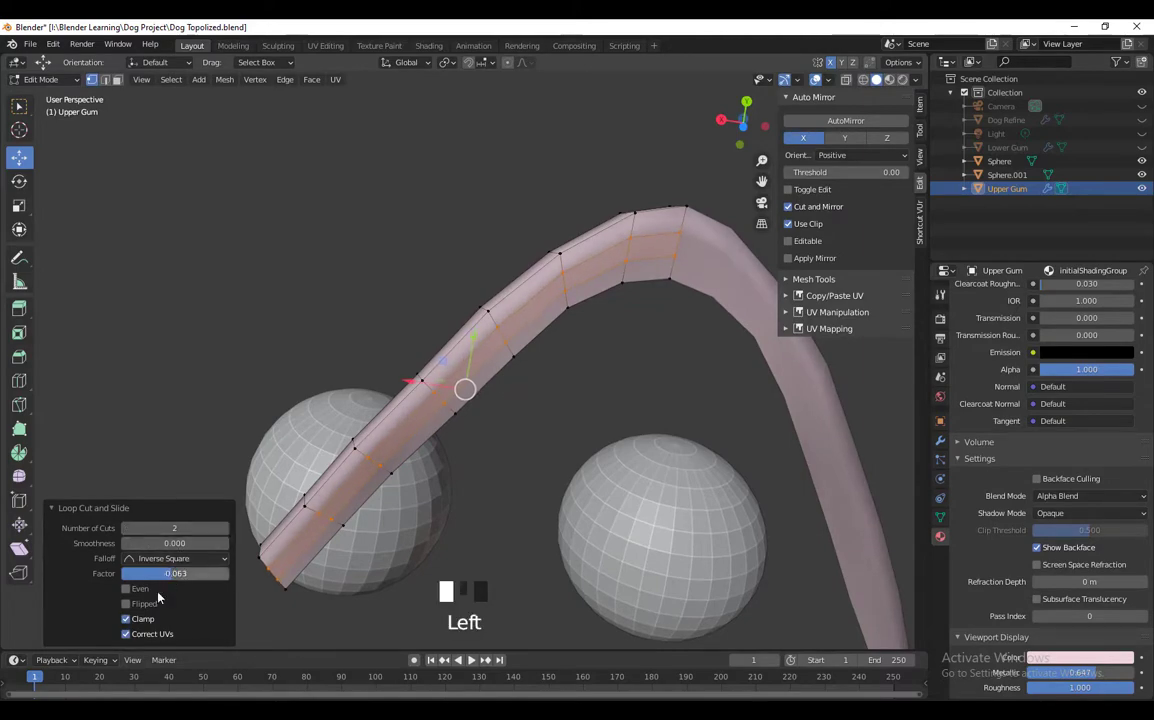
pyautogui.moveTo(208, 595); pyautogui.dragTo(577, 499, button='middle')
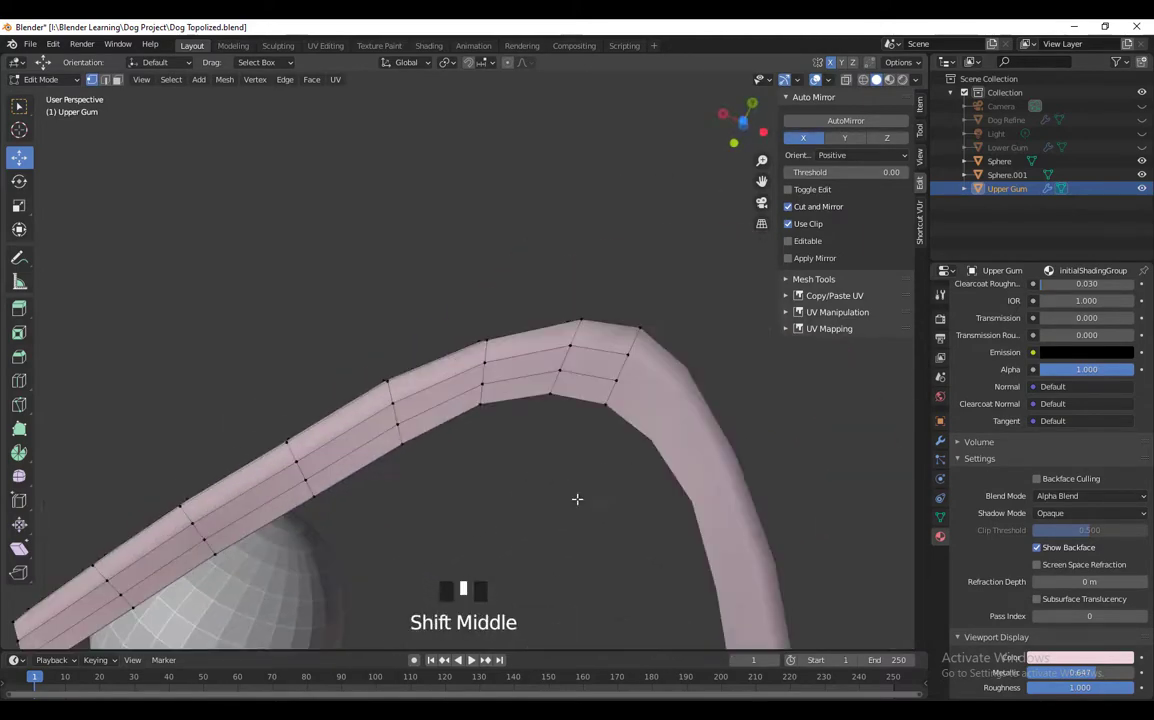
# - Move the vertices of the outer lengthwise loop close to the gum's outer edge
pyautogui.click(589, 353)
pyautogui.click(486, 363)
pyautogui.press('g')
pyautogui.click(487, 347)
pyautogui.click(393, 403)
pyautogui.press('g')
pyautogui.click(391, 388)
pyautogui.click(296, 461)
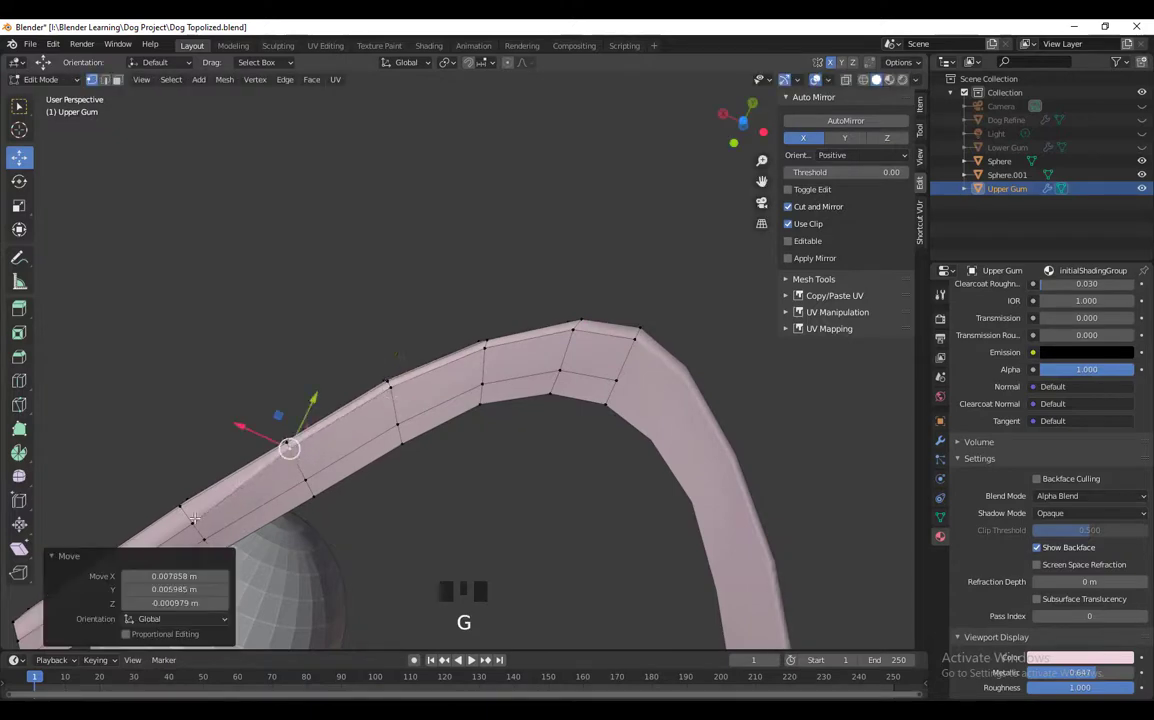
# - Finish the outer loop's rear vertices and move the inner lengthwise loop's vertices close to the gum's inner edge
pyautogui.keyDown('shift'); pyautogui.moveTo(338, 520); pyautogui.dragTo(504, 399, button='middle'); pyautogui.keyUp('shift')
pyautogui.click(277, 466)
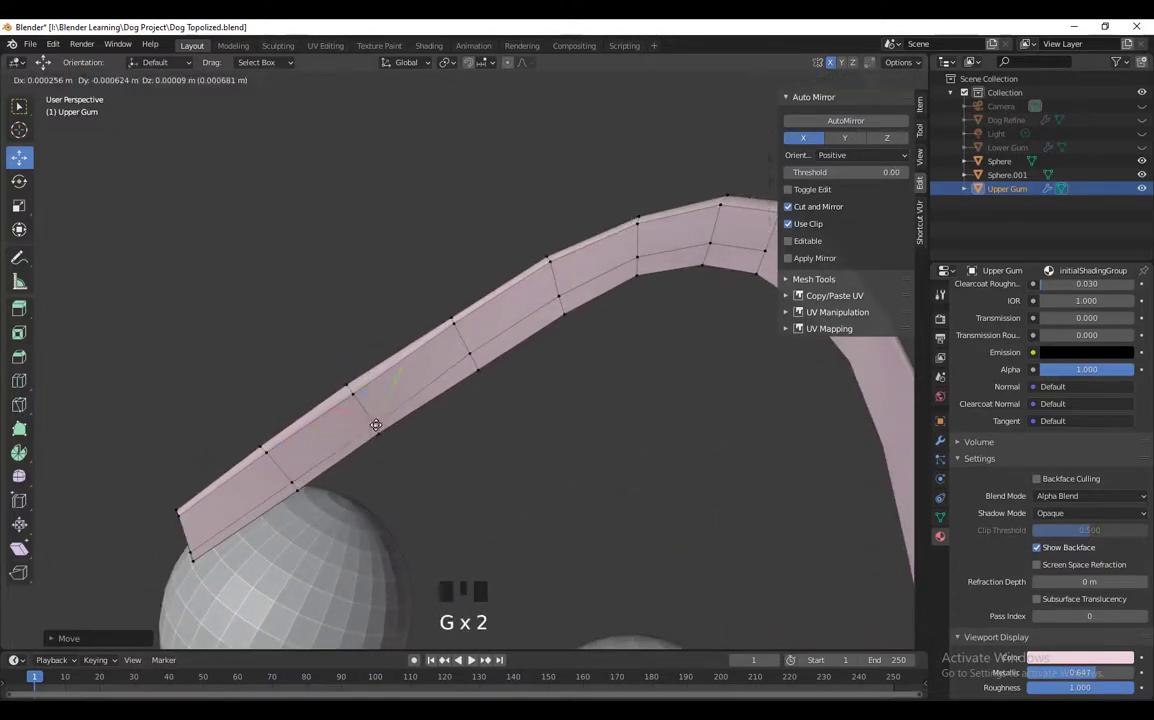
pyautogui.click(564, 301)
pyautogui.scroll(-1, 680, 323)
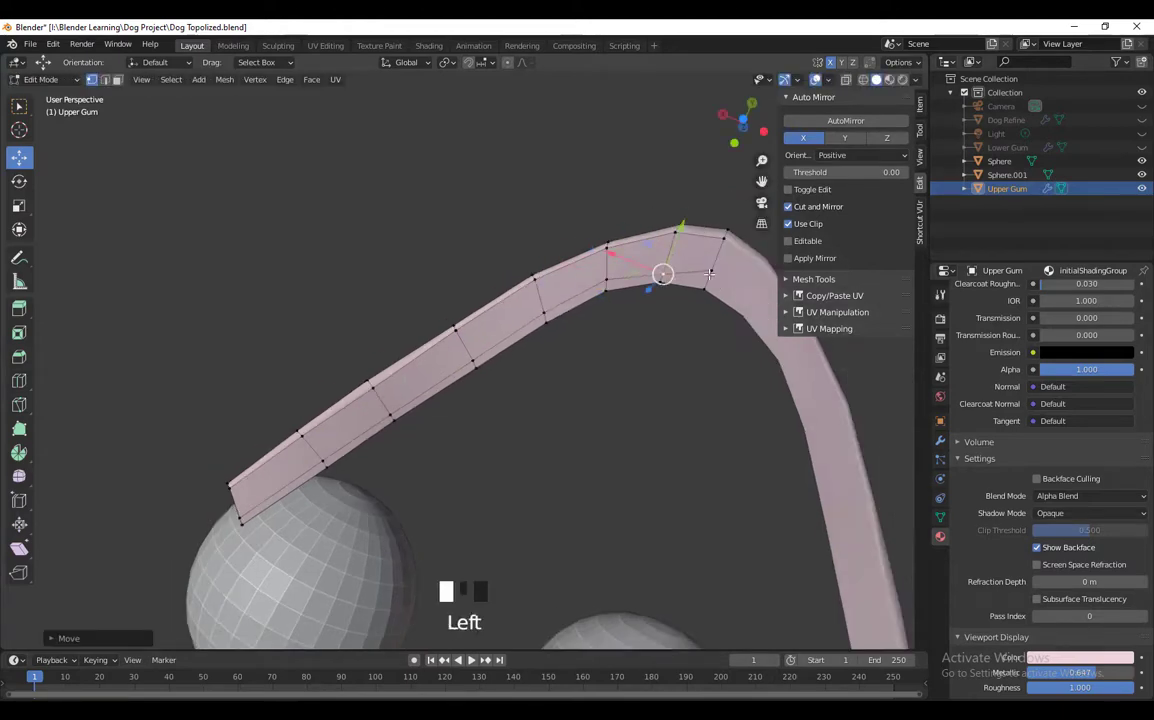
# - Add crosswise loop cuts through the gum's segments and inset the two front faces beside the centre line
pyautogui.scroll(2, 592, 379)
pyautogui.keyDown('shift'); pyautogui.moveTo(592, 379); pyautogui.dragTo(547, 406, button='middle'); pyautogui.keyUp('shift')
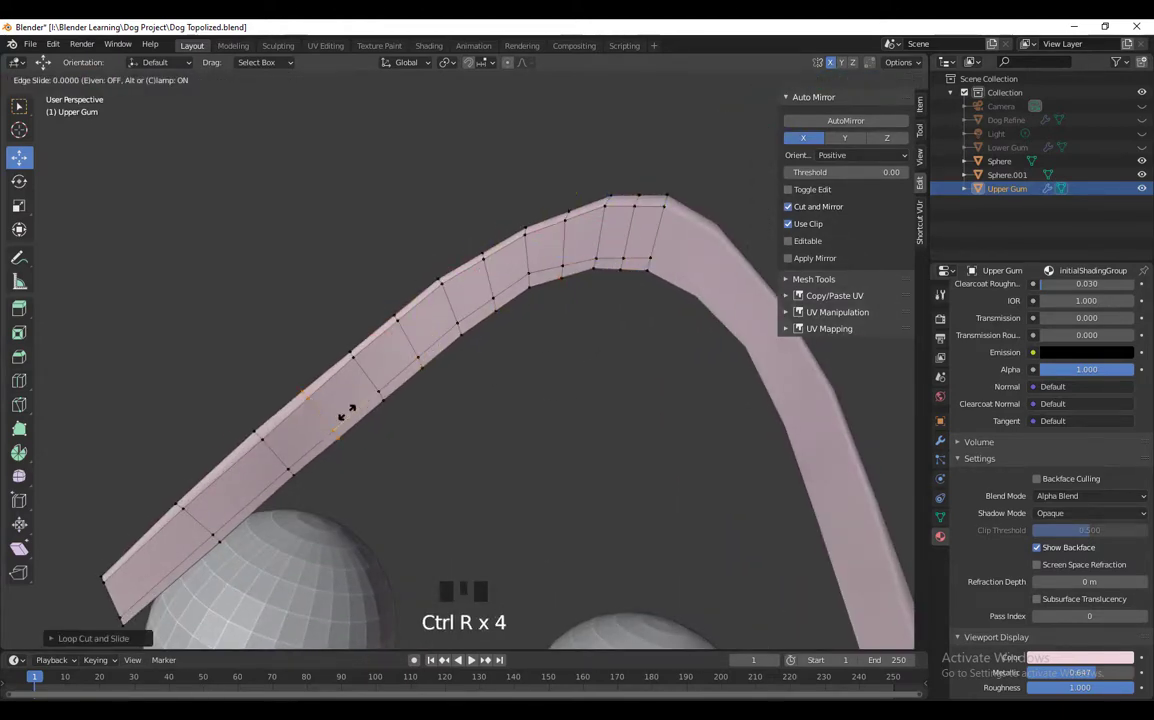
pyautogui.moveTo(558, 438); pyautogui.dragTo(518, 425, button='middle')
pyautogui.click(540, 408)
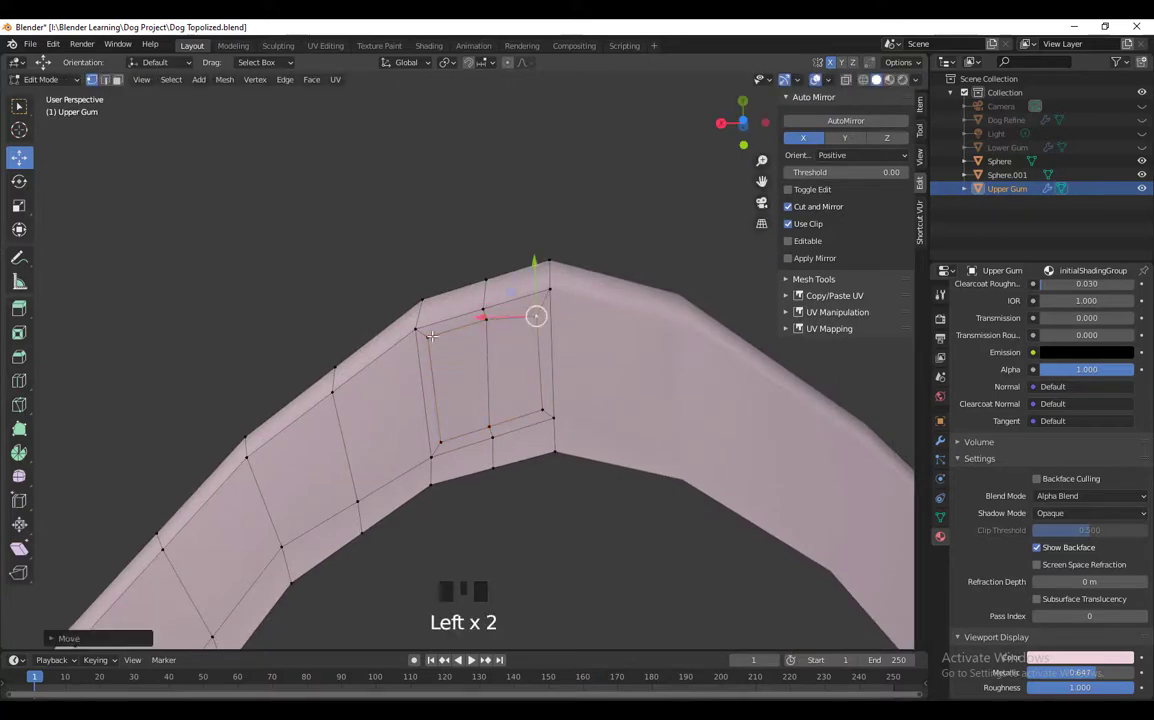
# - Adjust the front inset's corner vertices to shape and shorten the first upper tooth's base
pyautogui.click(432, 336)
pyautogui.moveTo(431, 336); pyautogui.dragTo(433, 343)
pyautogui.click(440, 441)
pyautogui.click(496, 395)
pyautogui.moveTo(496, 395); pyautogui.dragTo(520, 436, button='middle')
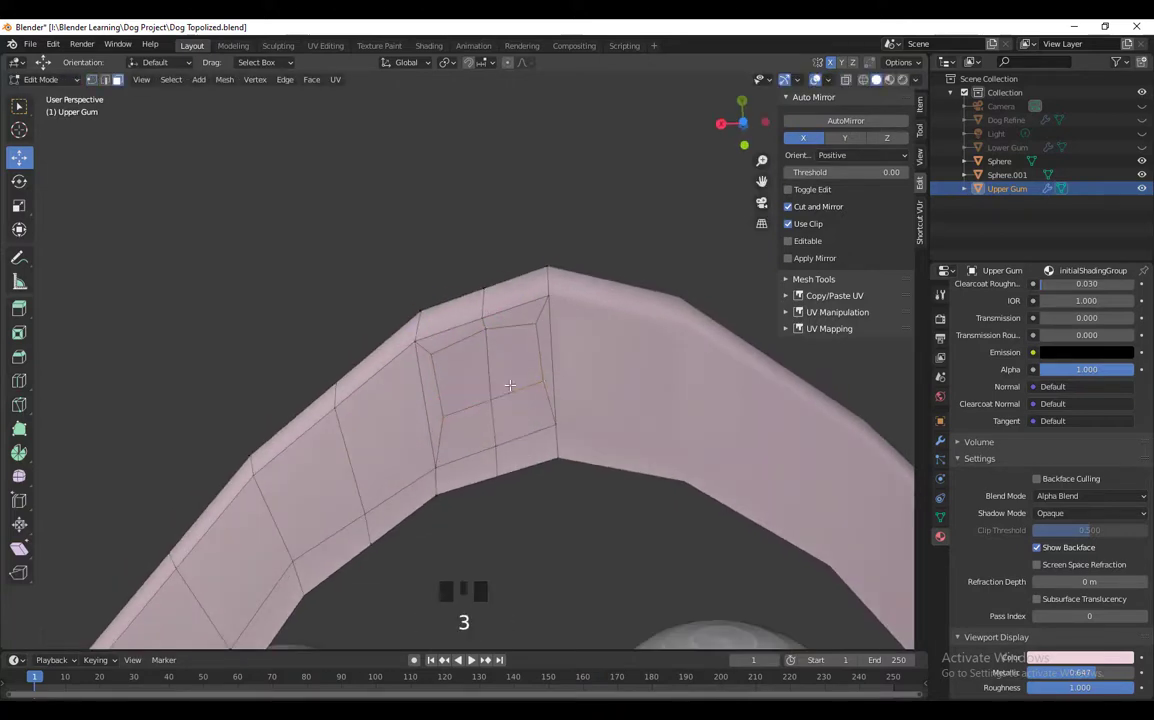
# - Extrude the inset's two faces in stages to form the first upper tooth, and scale its tip faces down
pyautogui.click(466, 378)
pyautogui.keyDown('shift'); pyautogui.click(511, 369); pyautogui.keyUp('shift')
pyautogui.moveTo(508, 375); pyautogui.dragTo(554, 585, button='middle')
pyautogui.click(556, 540)
pyautogui.click(556, 560)
pyautogui.scroll(3, 554, 585)
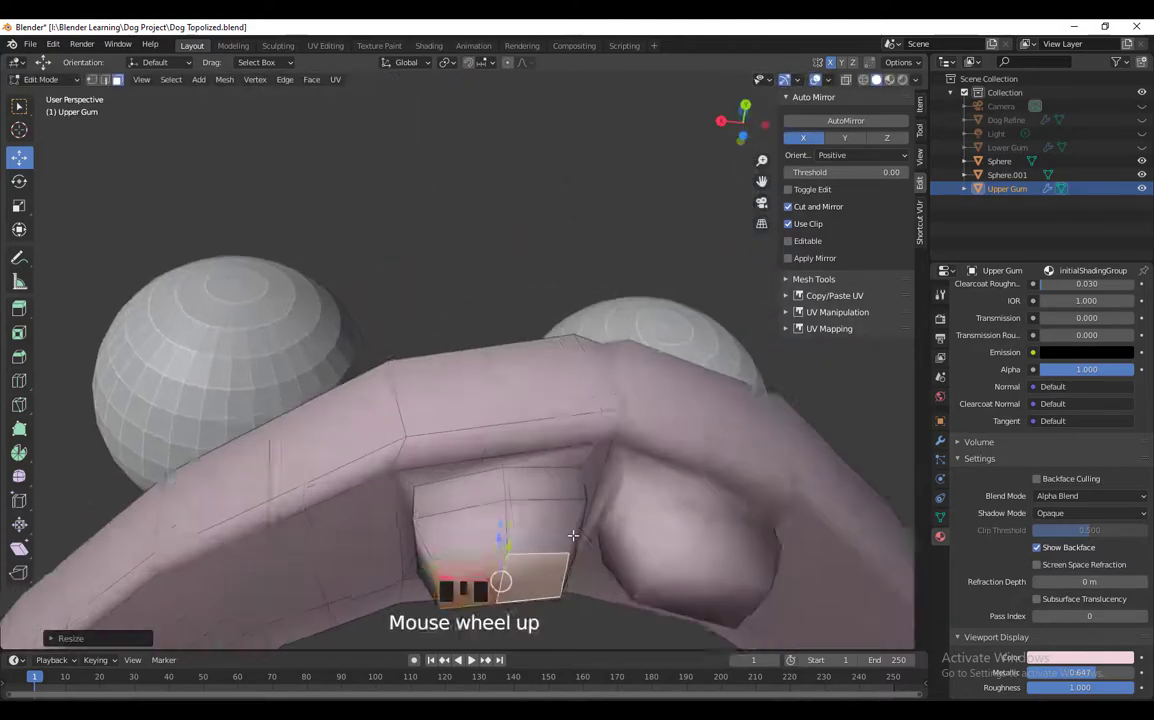
# - Add a loop cut to the first upper tooth
pyautogui.hotkey('ctrl', 'r')
pyautogui.click(524, 530)
pyautogui.moveTo(590, 540); pyautogui.dragTo(564, 567, button='middle')
pyautogui.scroll(3, 580, 554)
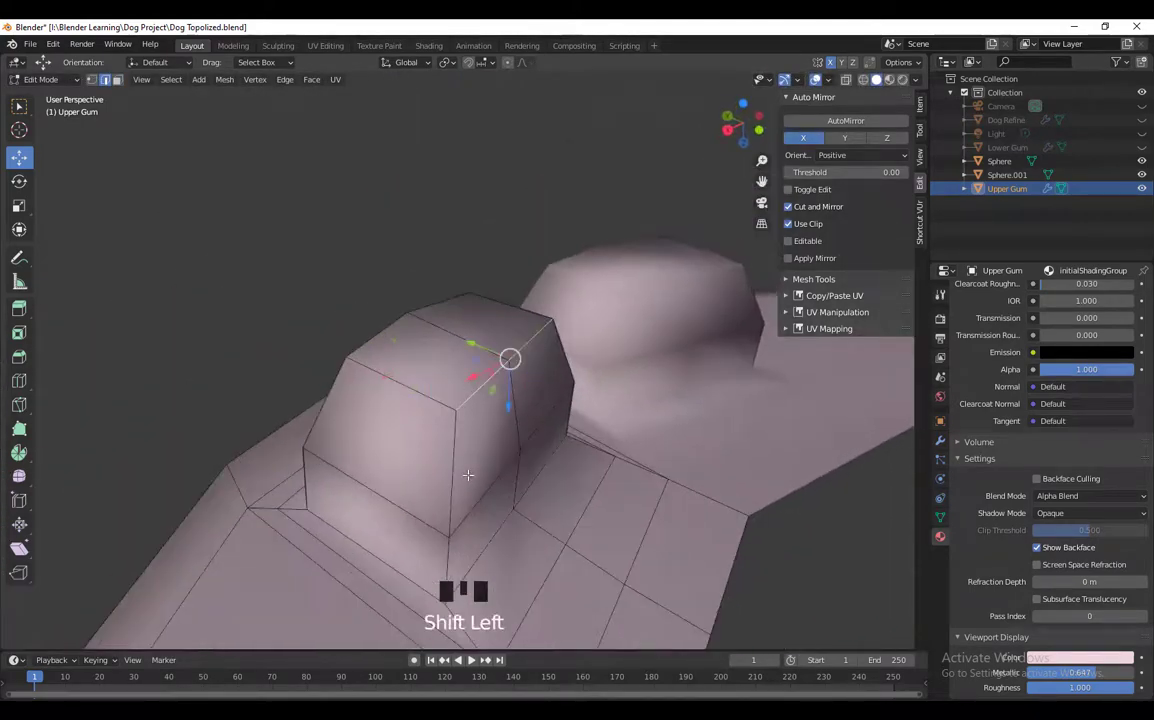
# - Reposition the edges at the ends of the first upper tooth's tip to refine its taper
pyautogui.moveTo(468, 475); pyautogui.dragTo(470, 508, button='middle')
pyautogui.moveTo(560, 350); pyautogui.dragTo(559, 366)
pyautogui.moveTo(527, 315); pyautogui.dragTo(515, 312)
pyautogui.click(558, 404)
pyautogui.keyDown('shift'); pyautogui.click(592, 358); pyautogui.keyUp('shift')
pyautogui.moveTo(536, 376); pyautogui.dragTo(482, 357)
pyautogui.scroll(-3, 359, 469)
pyautogui.moveTo(405, 505); pyautogui.dragTo(666, 500, button='middle')
# - Add a lengthwise loop cut through the first upper tooth and move its end vertex on the gum toward the tooth
pyautogui.hotkey('ctrl', 'r')
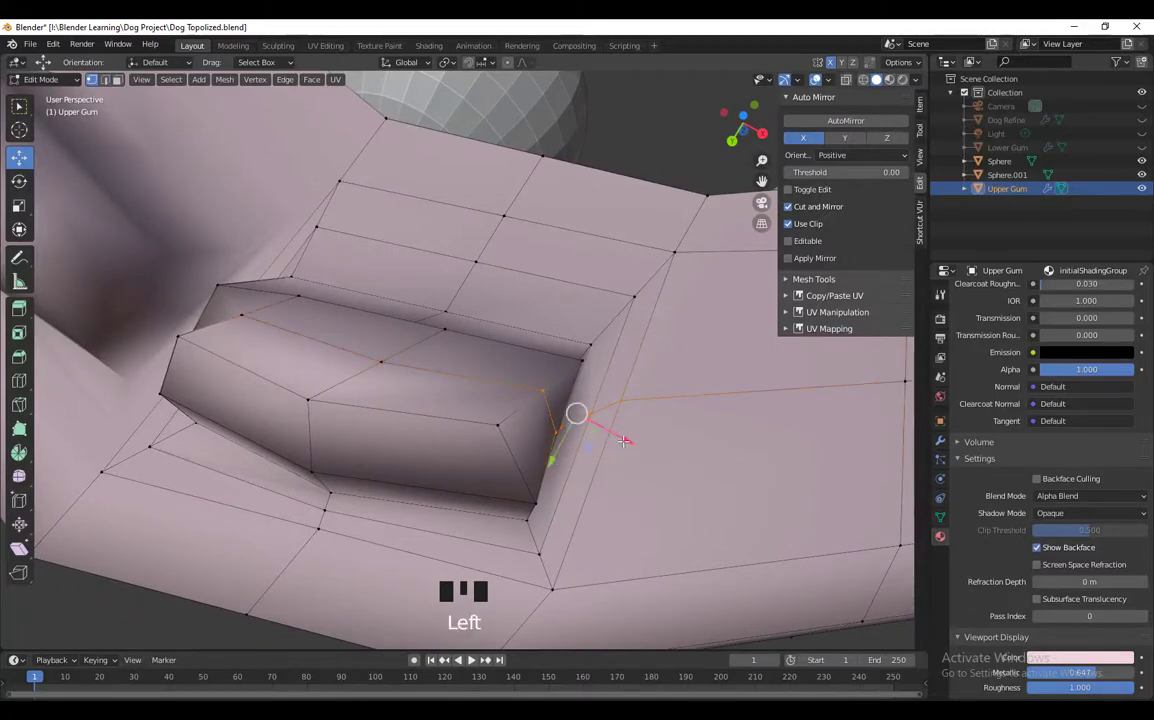
pyautogui.click(622, 402)
pyautogui.moveTo(622, 403); pyautogui.dragTo(601, 423)
pyautogui.moveTo(601, 424); pyautogui.dragTo(592, 436, button='middle')
pyautogui.moveTo(592, 436); pyautogui.dragTo(506, 566, button='middle')
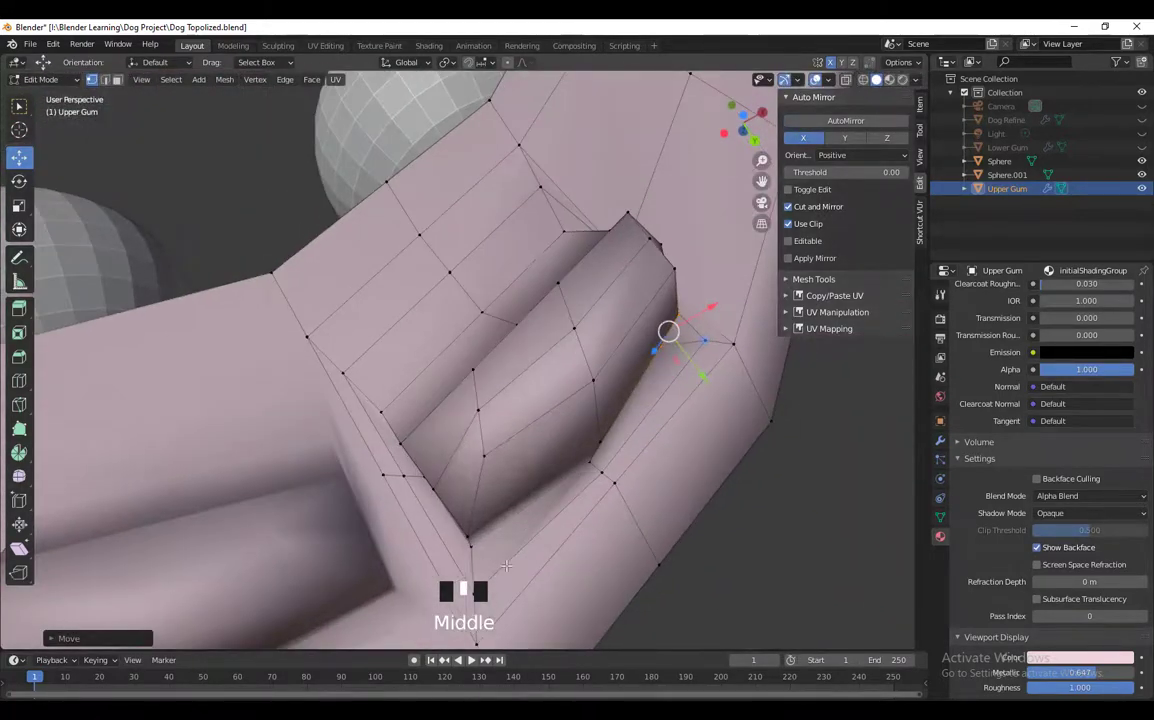
# - Reposition the vertices on the first upper tooth's inner end, moving its tip corner outward to round the profile
pyautogui.moveTo(473, 517); pyautogui.dragTo(402, 479, button='middle')
pyautogui.click(400, 479)
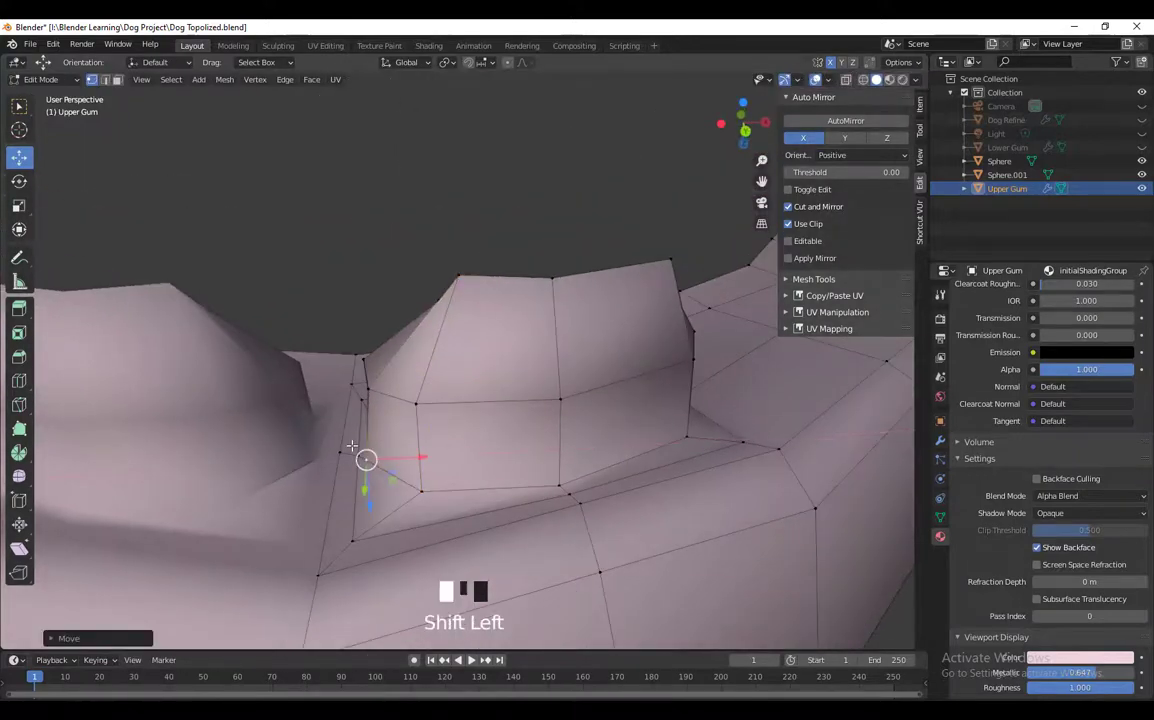
pyautogui.moveTo(393, 457); pyautogui.dragTo(392, 457)
pyautogui.moveTo(392, 457); pyautogui.dragTo(392, 370, button='middle')
pyautogui.click(355, 348)
pyautogui.moveTo(403, 348); pyautogui.dragTo(399, 348)
pyautogui.click(430, 236)
pyautogui.moveTo(430, 236); pyautogui.dragTo(412, 232)
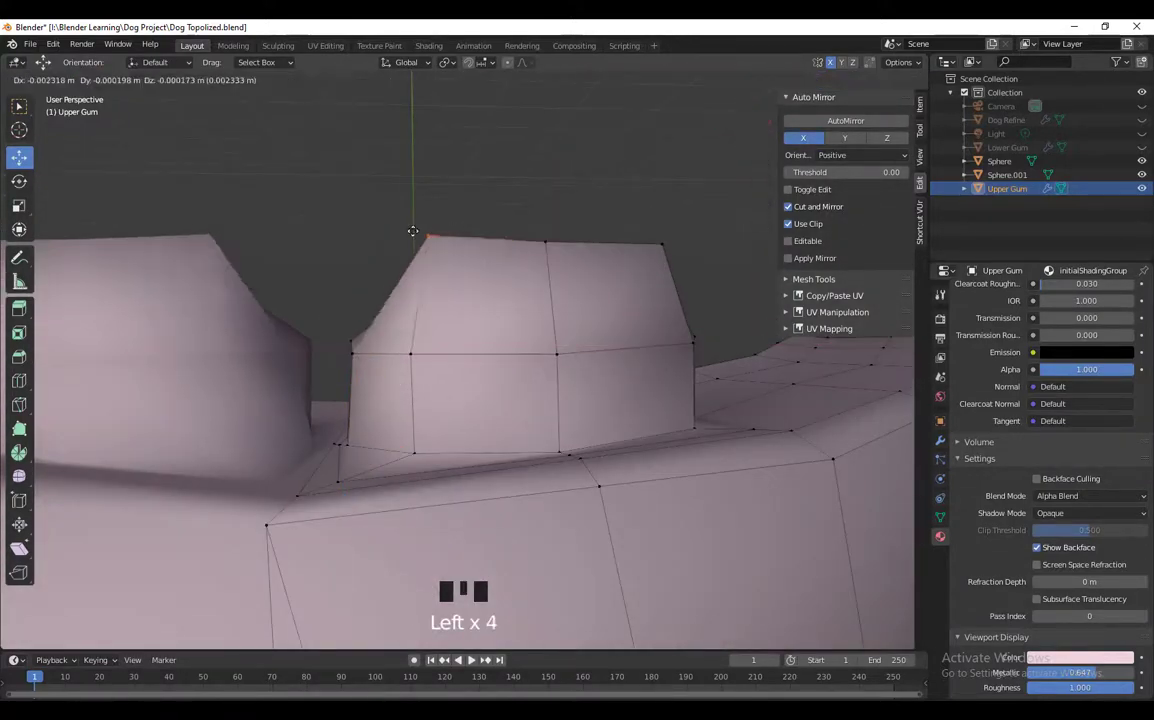
# - Move the tip vertices at the first upper tooth's inner end outward and adjust the middle vertex of its tip
pyautogui.moveTo(412, 236); pyautogui.dragTo(426, 413, button='middle')
pyautogui.click(420, 402)
pyautogui.moveTo(420, 402); pyautogui.dragTo(373, 396)
pyautogui.click(448, 367)
pyautogui.moveTo(448, 367); pyautogui.dragTo(424, 365)
pyautogui.click(574, 348)
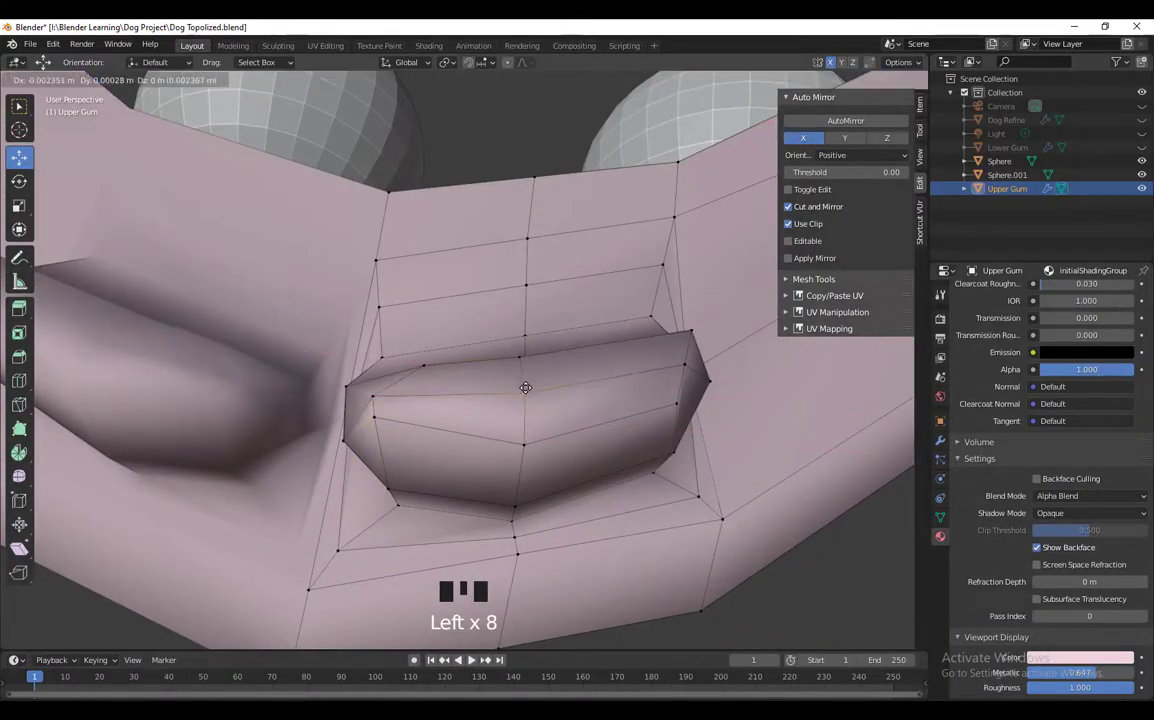
pyautogui.click(525, 387)
# - Raise the middle vertex of the first upper tooth's tip so the crown forms a peak
pyautogui.moveTo(525, 387); pyautogui.dragTo(537, 543, button='middle')
pyautogui.moveTo(455, 537); pyautogui.dragTo(450, 530)
pyautogui.moveTo(450, 530); pyautogui.dragTo(636, 489, button='middle')
pyautogui.click(520, 311)
pyautogui.moveTo(520, 311); pyautogui.dragTo(515, 265)
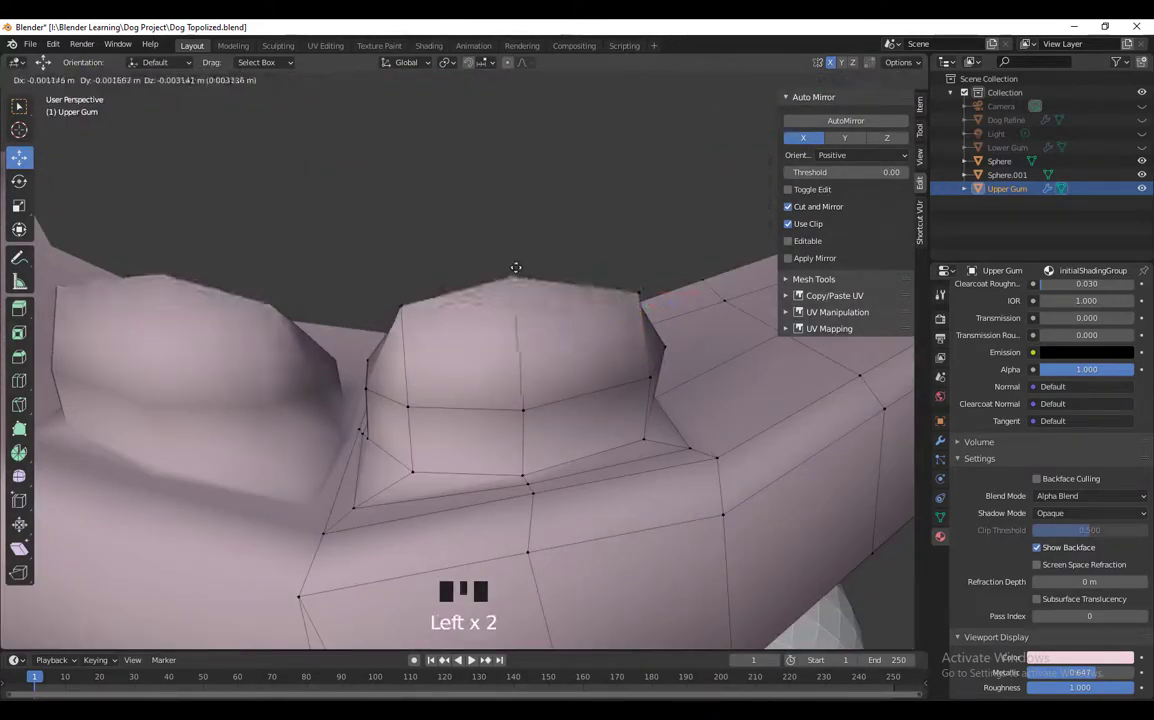
# - Adjust the middle vertices on the back side of the first upper tooth to round its crown and inner wall
pyautogui.moveTo(515, 265); pyautogui.dragTo(390, 262, button='middle')
pyautogui.click(402, 237)
pyautogui.moveTo(402, 237); pyautogui.dragTo(402, 228)
pyautogui.moveTo(402, 228); pyautogui.dragTo(405, 366, button='middle')
pyautogui.click(414, 364)
pyautogui.moveTo(414, 364); pyautogui.dragTo(413, 370)
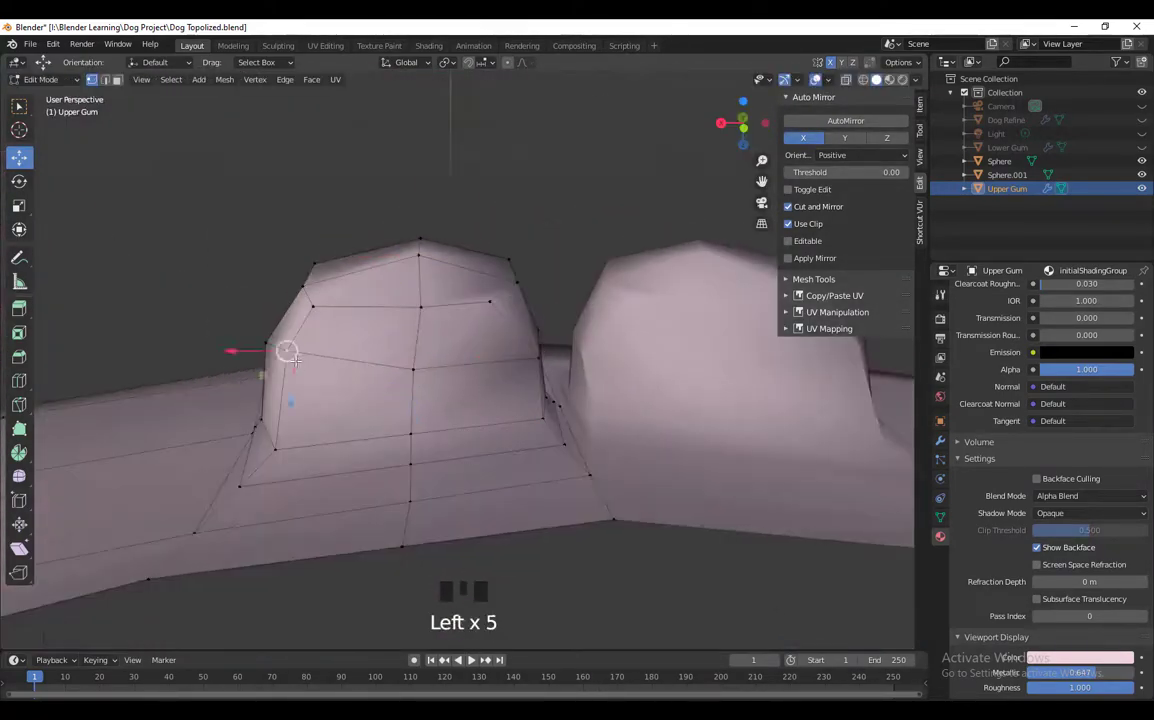
# - Select the inset faces beside the first upper tooth and extrude them in stages to form the second upper tooth
pyautogui.scroll(-2, 295, 361)
pyautogui.keyDown('shift'); pyautogui.moveTo(295, 361); pyautogui.dragTo(432, 496, button='middle'); pyautogui.keyUp('shift')
pyautogui.press('3')
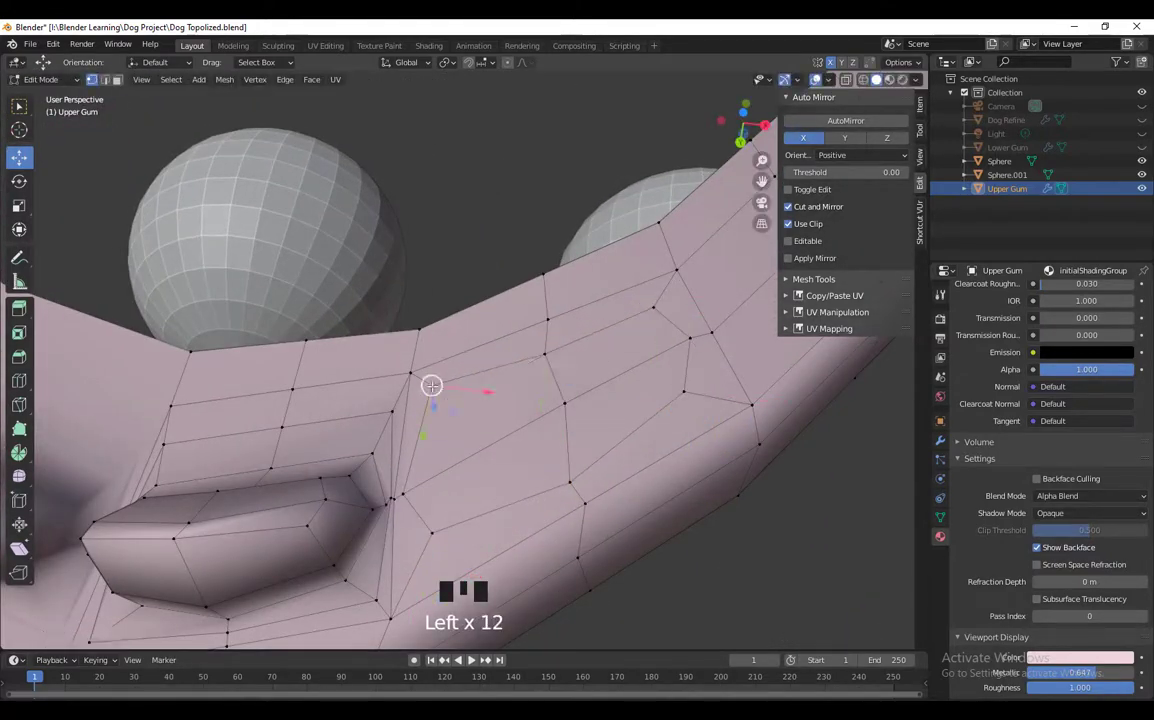
pyautogui.press('3')
pyautogui.moveTo(593, 528); pyautogui.dragTo(389, 445, button='middle')
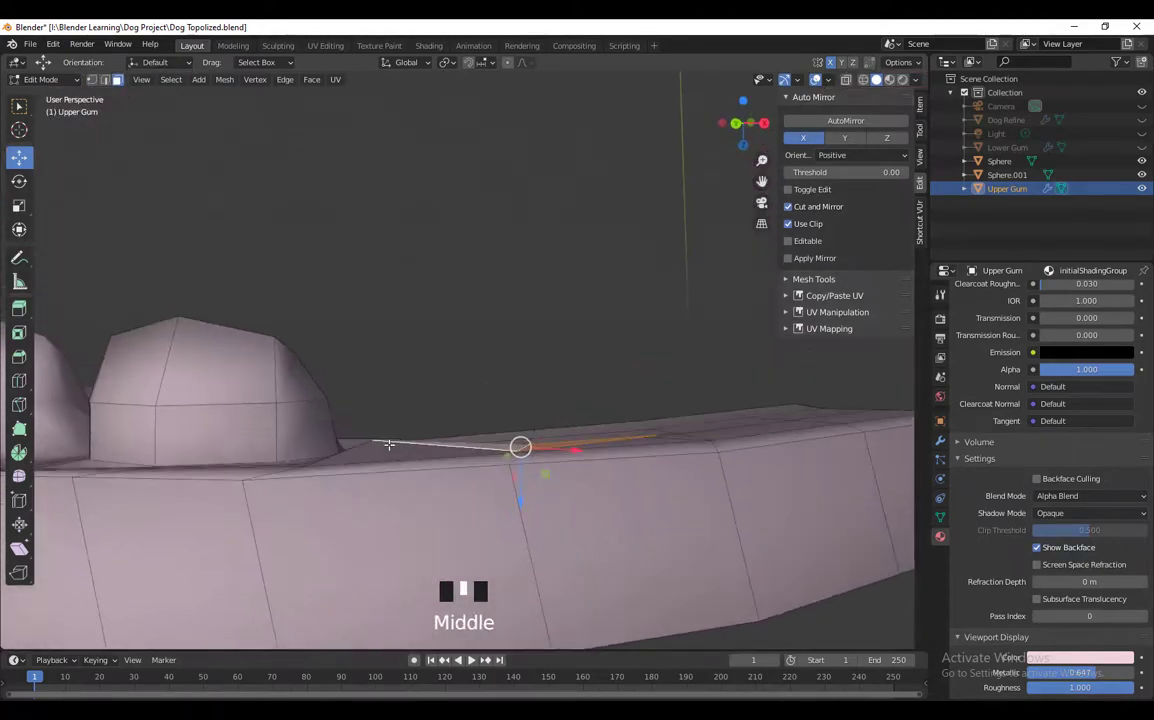
pyautogui.moveTo(469, 482); pyautogui.dragTo(486, 565, button='middle')
pyautogui.click(420, 482)
pyautogui.keyDown('shift'); pyautogui.click(492, 464); pyautogui.keyUp('shift')
pyautogui.keyDown('shift'); pyautogui.click(584, 432); pyautogui.keyUp('shift')
pyautogui.moveTo(588, 575); pyautogui.dragTo(606, 512, button='middle')
pyautogui.moveTo(606, 512); pyautogui.dragTo(618, 505, button='middle')
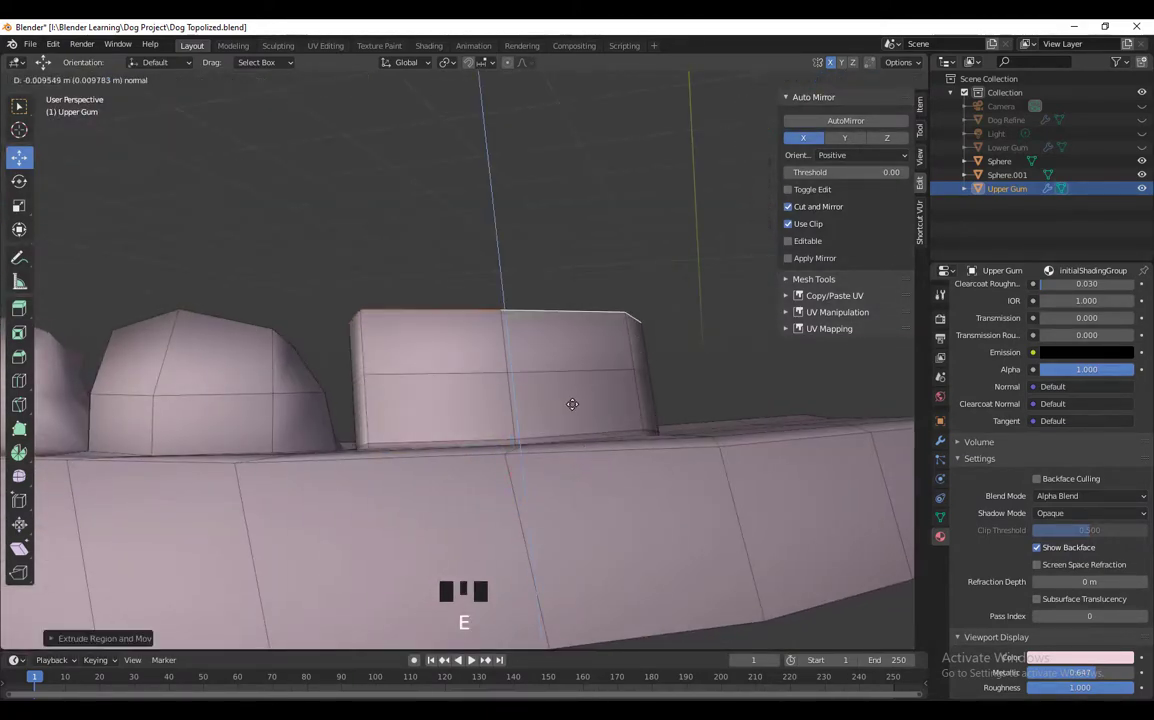
pyautogui.click(560, 402)
# - Reposition individual vertices on the newly extruded second upper tooth to start tapering and rounding its blocky ends
pyautogui.moveTo(558, 430); pyautogui.dragTo(549, 556, button='middle')
pyautogui.scroll(2, 577, 538)
pyautogui.press('1')
pyautogui.click(531, 537)
pyautogui.moveTo(514, 522)
pyautogui.mouseDown()
pyautogui.moveTo(537, 511)
pyautogui.moveTo(511, 562)
pyautogui.moveTo(510, 538)
pyautogui.mouseUp()
pyautogui.moveTo(510, 540); pyautogui.dragTo(545, 562, button='middle')
pyautogui.click(533, 571)
pyautogui.moveTo(533, 571); pyautogui.dragTo(551, 580)
pyautogui.moveTo(551, 580); pyautogui.dragTo(400, 400, button='middle')
pyautogui.click(440, 301)
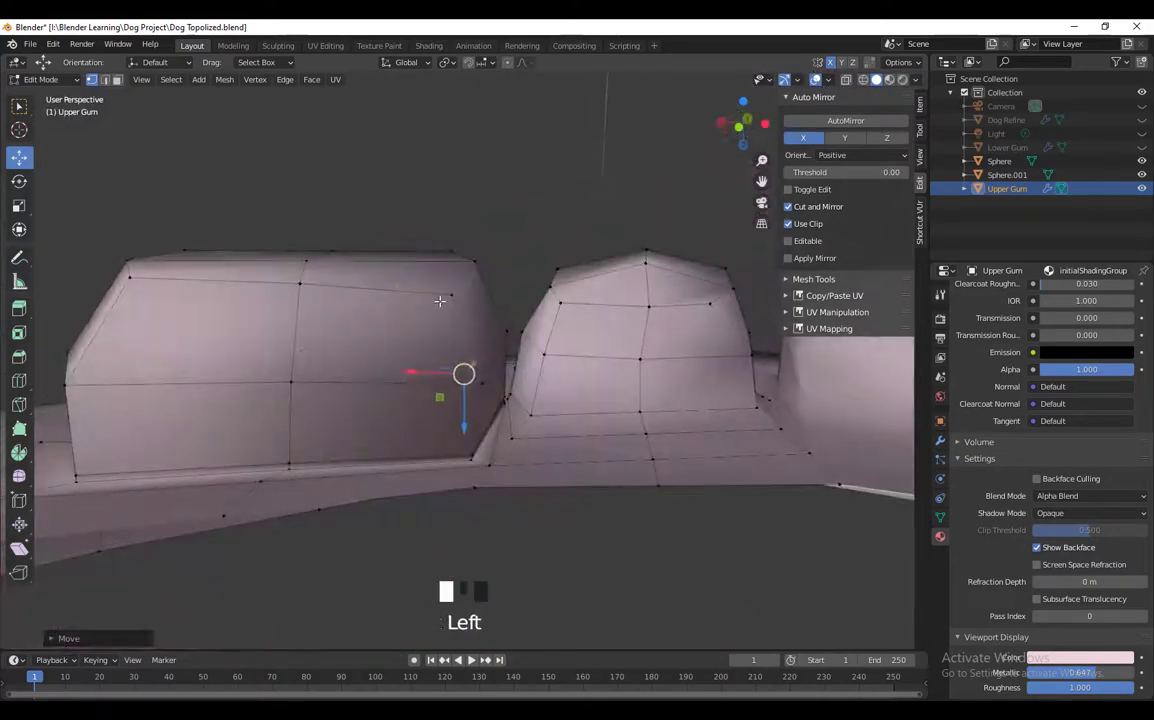
# - Refine the side and far-end vertices of the second upper tooth to round its walls
pyautogui.moveTo(440, 301); pyautogui.dragTo(497, 432, button='middle')
pyautogui.scroll(-2, 480, 400)
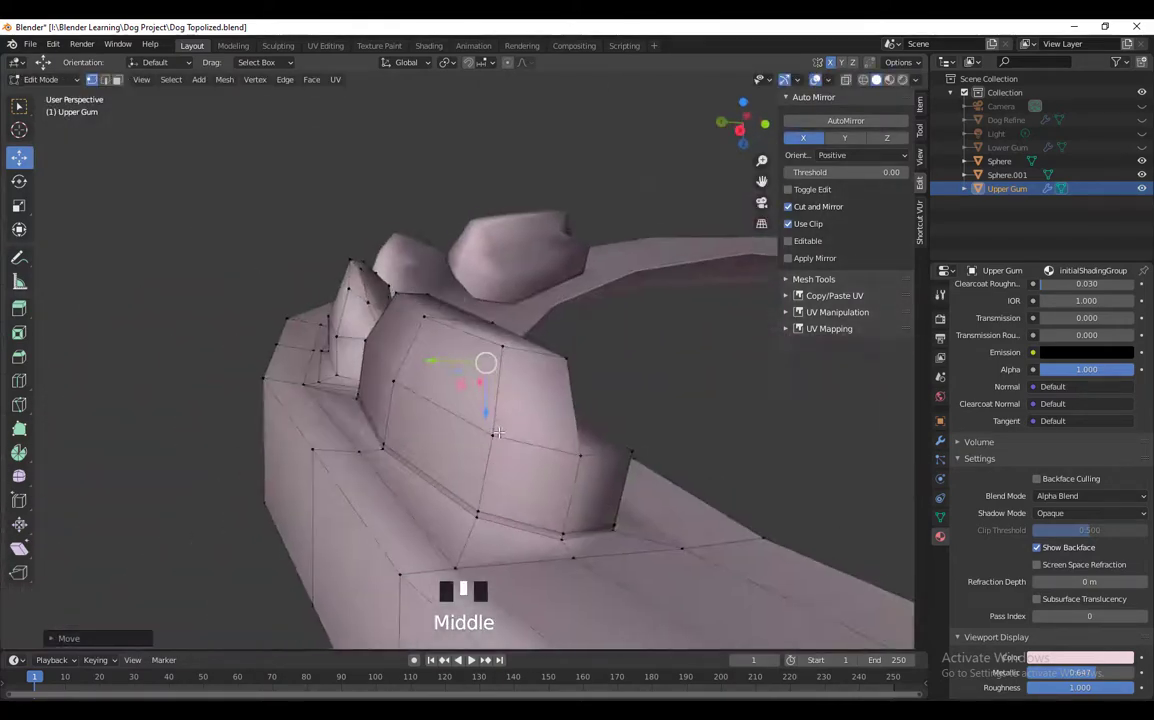
pyautogui.moveTo(493, 434); pyautogui.dragTo(490, 430)
pyautogui.moveTo(490, 430); pyautogui.dragTo(400, 385, button='middle')
pyautogui.moveTo(392, 382); pyautogui.dragTo(381, 379)
pyautogui.moveTo(381, 379); pyautogui.dragTo(340, 398, button='middle')
pyautogui.click(250, 372)
pyautogui.moveTo(250, 372); pyautogui.dragTo(258, 363)
pyautogui.click(468, 374)
pyautogui.scroll(-1, 470, 404)
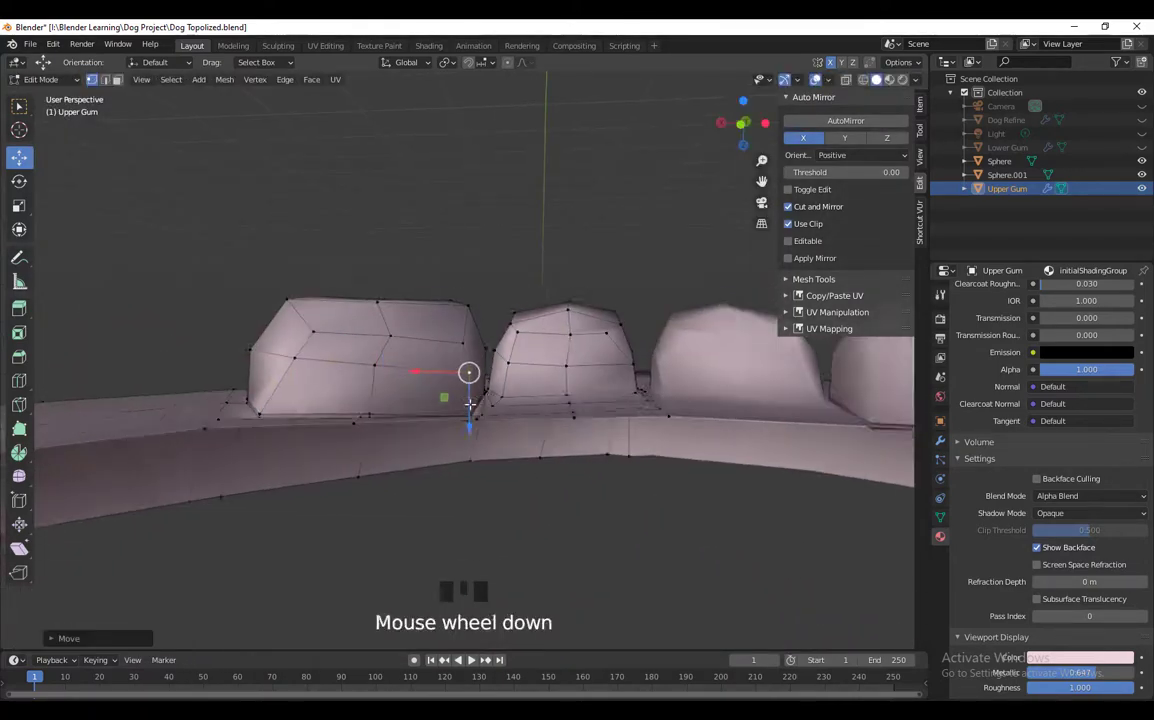
# - Shift a vertex on the inner end of the large upper-gum tooth slightly to refine its outline
pyautogui.scroll(2, 469, 404)
pyautogui.click(457, 338)
pyautogui.moveTo(457, 338); pyautogui.dragTo(438, 335)
# - In wireframe display, select the rear end of the last tooth with its surrounding gum section and shift it along the gum
pyautogui.moveTo(471, 381); pyautogui.dragTo(570, 362, button='middle')
pyautogui.moveTo(570, 362)
pyautogui.keyDown('shift'); pyautogui.mouseDown(button='middle')
pyautogui.moveTo(544, 414)
pyautogui.moveTo(568, 548)
pyautogui.mouseUp(button='middle'); pyautogui.keyUp('shift')
pyautogui.moveTo(572, 563); pyautogui.dragTo(474, 335)
pyautogui.hotkey('shift', 'z')
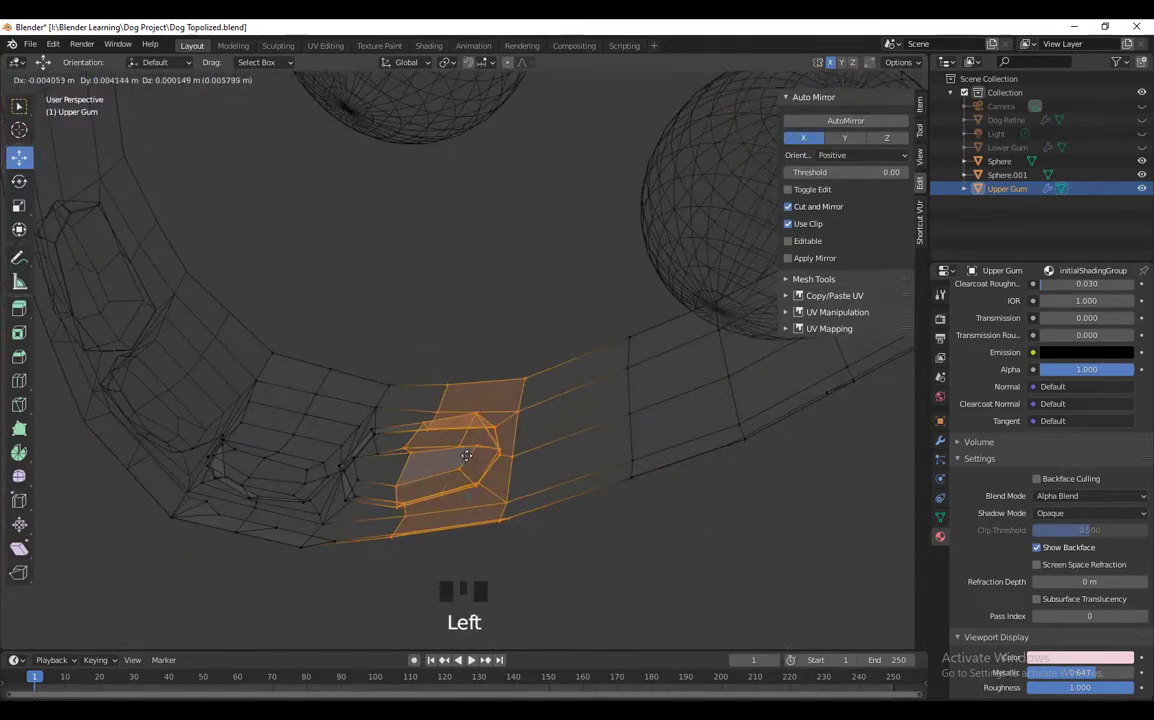
pyautogui.moveTo(488, 456); pyautogui.dragTo(368, 484, button='middle')
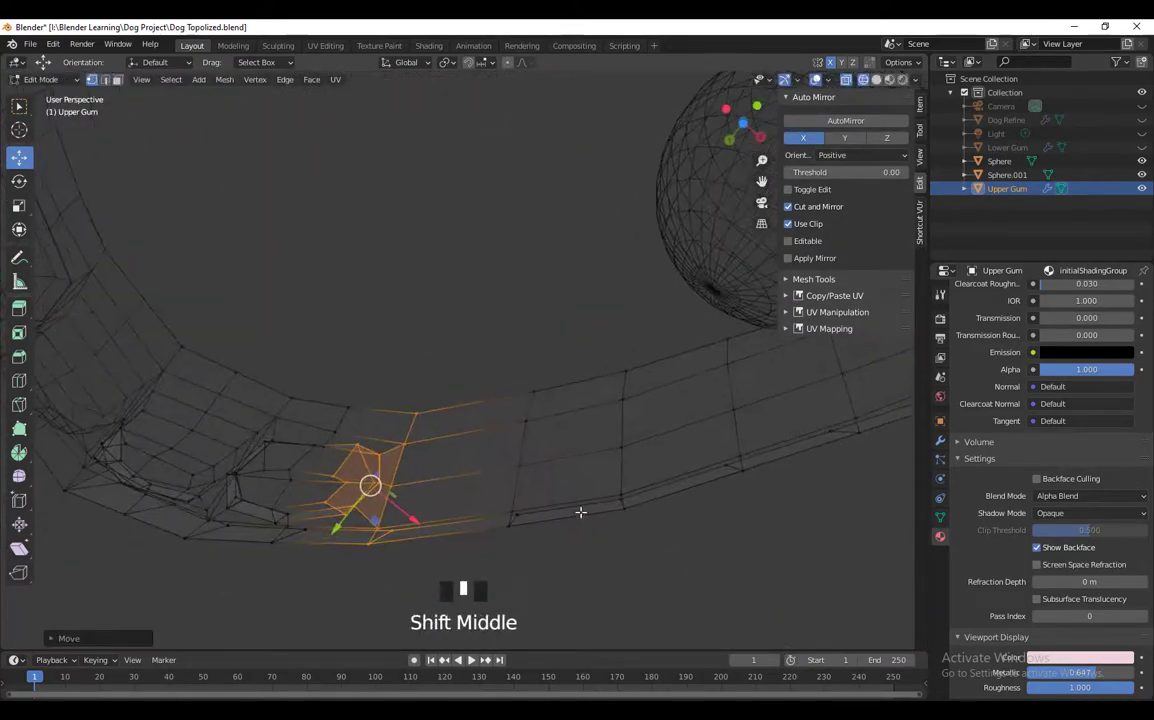
pyautogui.click(480, 478)
pyautogui.moveTo(480, 478); pyautogui.dragTo(478, 478)
# - Reposition the gum's cross-section vertex rows behind the last tooth to make room for another tooth
pyautogui.moveTo(613, 450); pyautogui.dragTo(616, 455)
pyautogui.scroll(-2, 626, 482)
pyautogui.keyDown('shift'); pyautogui.moveTo(626, 482); pyautogui.dragTo(566, 520, button='middle'); pyautogui.keyUp('shift')
pyautogui.moveTo(612, 510); pyautogui.dragTo(560, 368)
pyautogui.moveTo(580, 434); pyautogui.dragTo(578, 432)
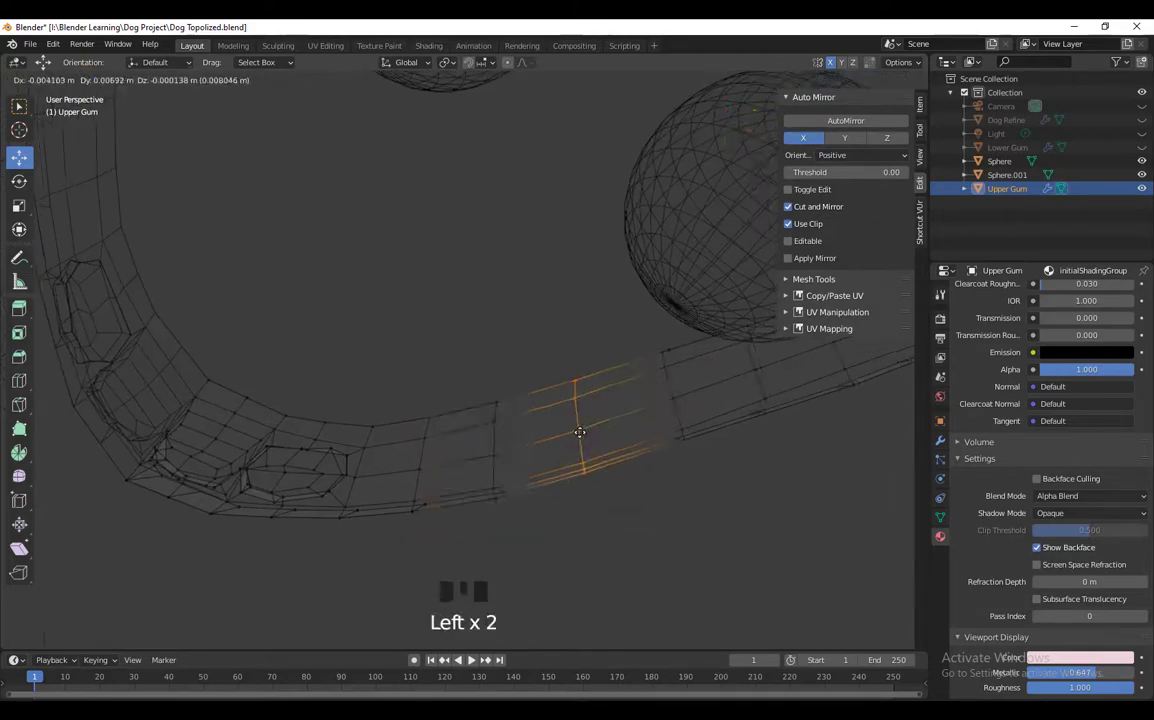
pyautogui.moveTo(612, 480); pyautogui.dragTo(556, 348)
pyautogui.moveTo(579, 410); pyautogui.dragTo(577, 412)
pyautogui.scroll(2, 644, 428)
# - Restore solid shading and select the four gum faces beside the last tooth as the base of a new tooth
pyautogui.hotkey('shift', 'z')
pyautogui.moveTo(644, 428); pyautogui.dragTo(640, 408, button='middle')
pyautogui.press('3')
pyautogui.click(490, 448)
pyautogui.keyDown('shift'); pyautogui.click(480, 490); pyautogui.keyUp('shift')
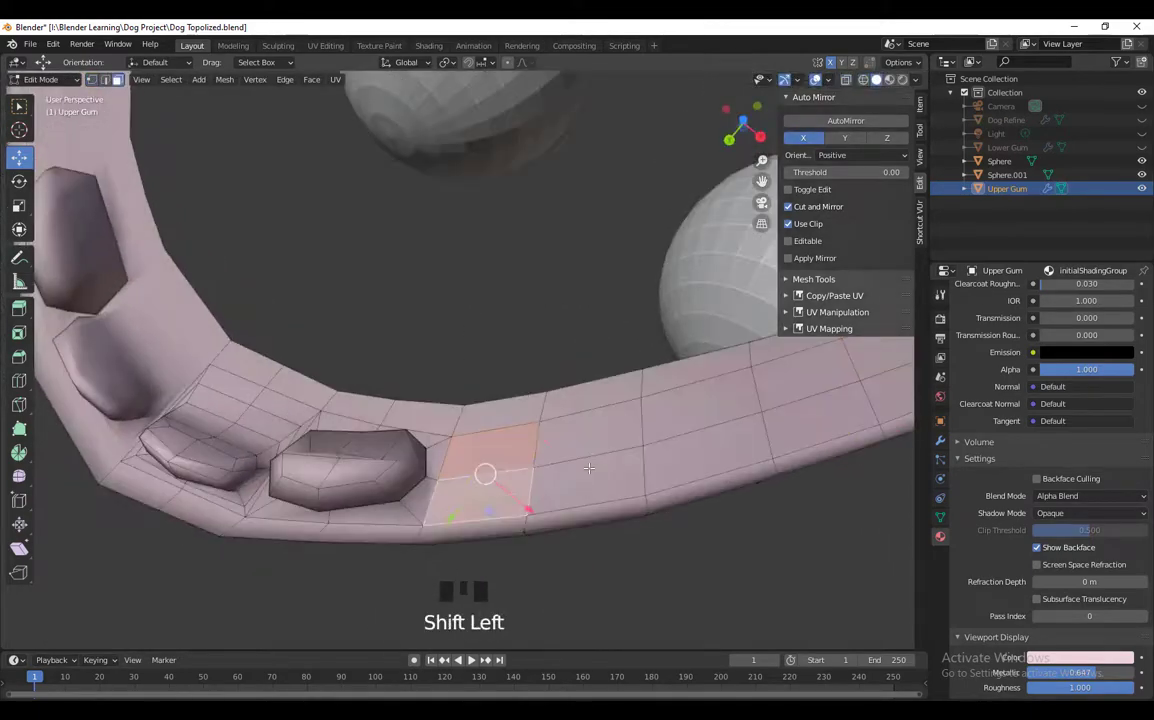
pyautogui.keyDown('shift'); pyautogui.click(588, 427); pyautogui.keyUp('shift')
pyautogui.keyDown('shift'); pyautogui.click(584, 477); pyautogui.keyUp('shift')
pyautogui.keyDown('shift'); pyautogui.moveTo(695, 481); pyautogui.dragTo(704, 493, button='middle'); pyautogui.keyUp('shift')
pyautogui.click(707, 495)
# - Extrude the rounded tooth-base faces slightly into the gum, and extrude them again to form the tooth
pyautogui.moveTo(530, 488); pyautogui.dragTo(456, 509, button='middle')
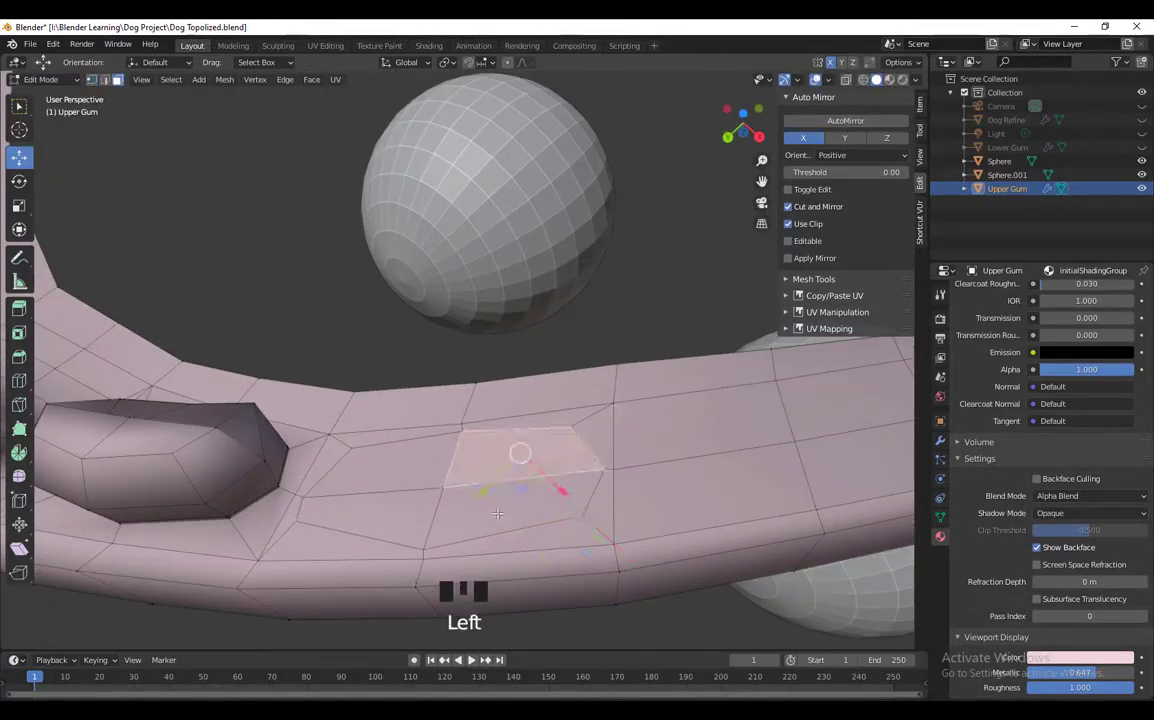
pyautogui.keyDown('shift'); pyautogui.moveTo(515, 459); pyautogui.dragTo(443, 489, button='middle'); pyautogui.keyUp('shift')
pyautogui.press('e')
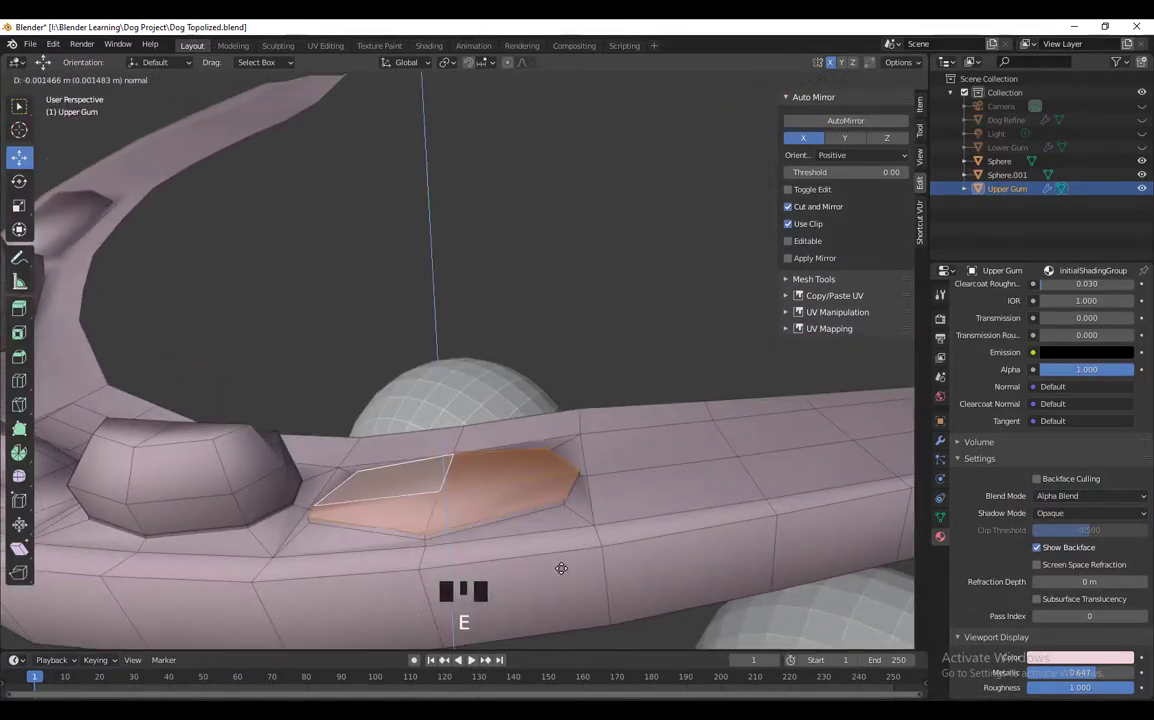
pyautogui.click(561, 567)
pyautogui.press('e')
pyautogui.click(556, 541)
pyautogui.moveTo(556, 543); pyautogui.dragTo(367, 426, button='middle')
pyautogui.moveTo(354, 524); pyautogui.dragTo(424, 531, button='middle')
# - Move individual vertices of the newly extruded tooth to start rounding its shape
pyautogui.click(440, 425)
pyautogui.scroll(-3, 440, 440)
pyautogui.press('1')
pyautogui.click(412, 514)
pyautogui.moveTo(412, 514); pyautogui.dragTo(432, 518)
pyautogui.moveTo(432, 518); pyautogui.dragTo(380, 480, button='middle')
pyautogui.click(471, 528)
pyautogui.moveTo(471, 528); pyautogui.dragTo(462, 500, button='middle')
pyautogui.click(469, 449)
pyautogui.moveTo(469, 449); pyautogui.dragTo(478, 452)
pyautogui.scroll(2, 500, 410)
# - Adjust the remaining crown and side vertices of the new tooth from the opposite viewing side
pyautogui.moveTo(478, 452); pyautogui.dragTo(700, 497, button='middle')
pyautogui.click(456, 386)
pyautogui.moveTo(450, 382); pyautogui.dragTo(439, 364)
pyautogui.click(597, 420)
pyautogui.moveTo(597, 420)
pyautogui.mouseDown()
pyautogui.moveTo(592, 432)
pyautogui.moveTo(592, 404)
pyautogui.mouseUp()
pyautogui.moveTo(640, 362); pyautogui.dragTo(616, 363)
pyautogui.moveTo(525, 325); pyautogui.dragTo(472, 266)
pyautogui.scroll(2, 612, 454)
pyautogui.moveTo(480, 300); pyautogui.dragTo(541, 546, button='middle')
pyautogui.scroll(-1, 590, 470)
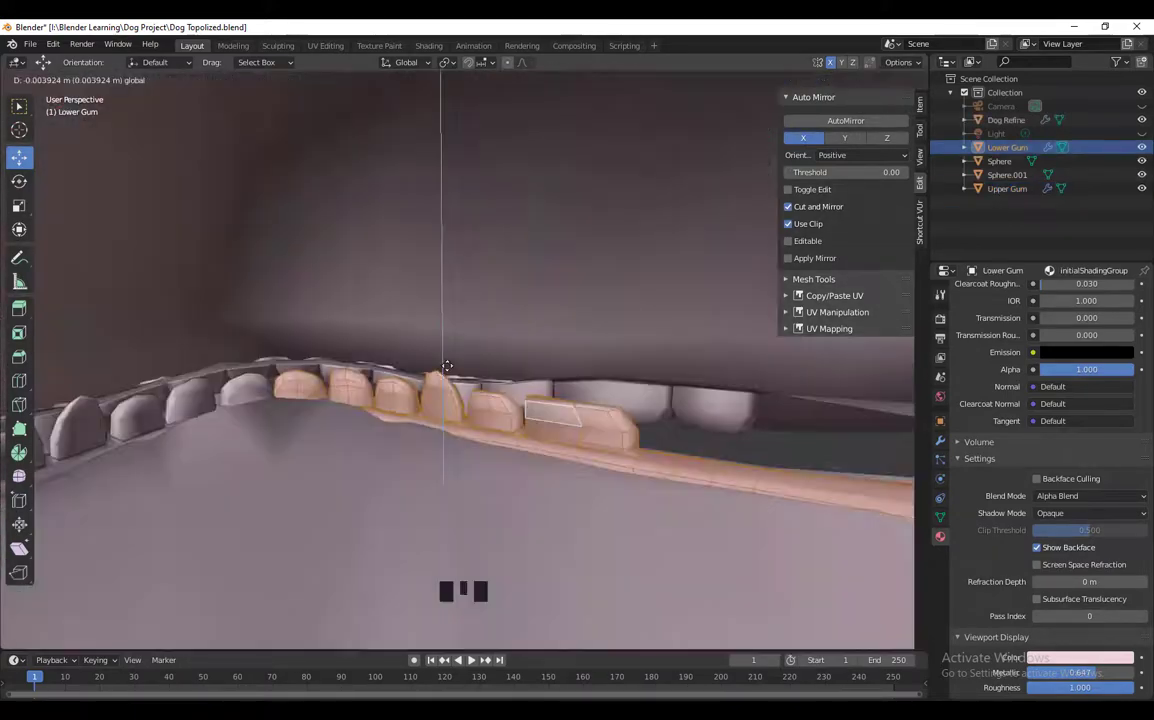
# - Move the selected lower gum and its teeth slightly down along the Z axis
pyautogui.moveTo(447, 366); pyautogui.dragTo(447, 366)
pyautogui.scroll(-5, 560, 450)
pyautogui.moveTo(560, 450); pyautogui.dragTo(645, 450, button='middle')
pyautogui.click(670, 464)
pyautogui.keyDown('shift'); pyautogui.moveTo(645, 450); pyautogui.dragTo(620, 475, button='middle'); pyautogui.keyUp('shift')
pyautogui.scroll(-3, 507, 390)
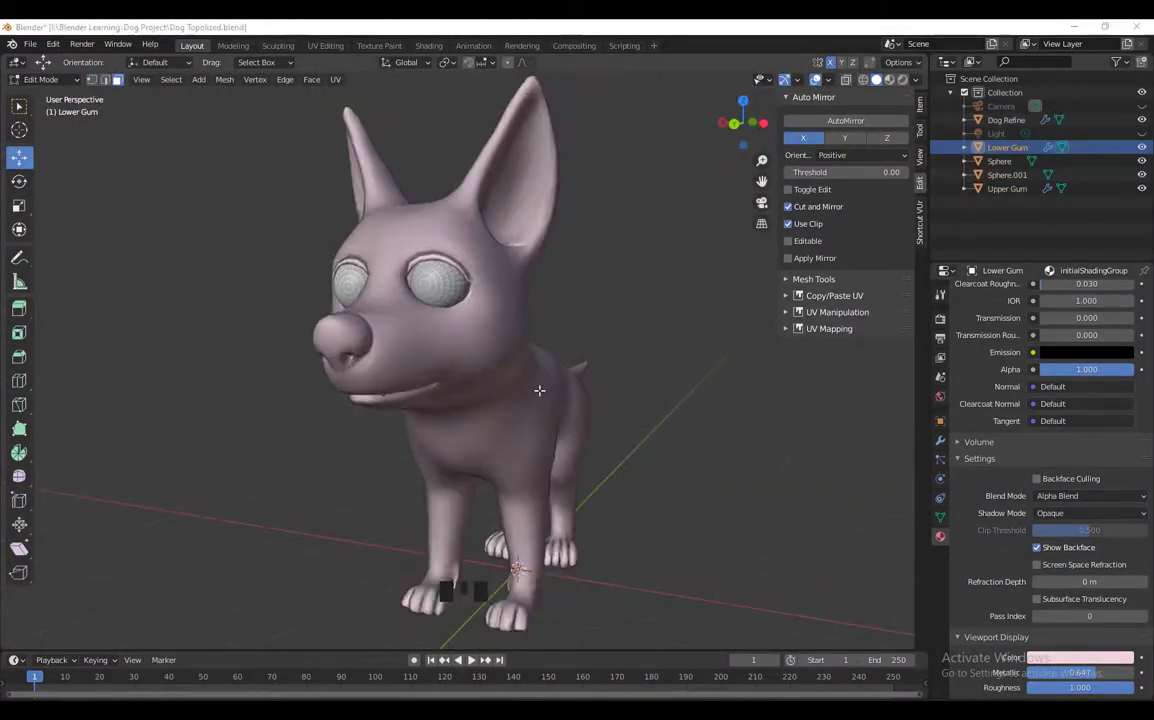
# - Examine the dog's head and closed mouth from several angles to check how the teeth fit
pyautogui.moveTo(657, 408); pyautogui.dragTo(632, 428, button='middle')
pyautogui.moveTo(419, 414); pyautogui.dragTo(465, 439, button='middle')
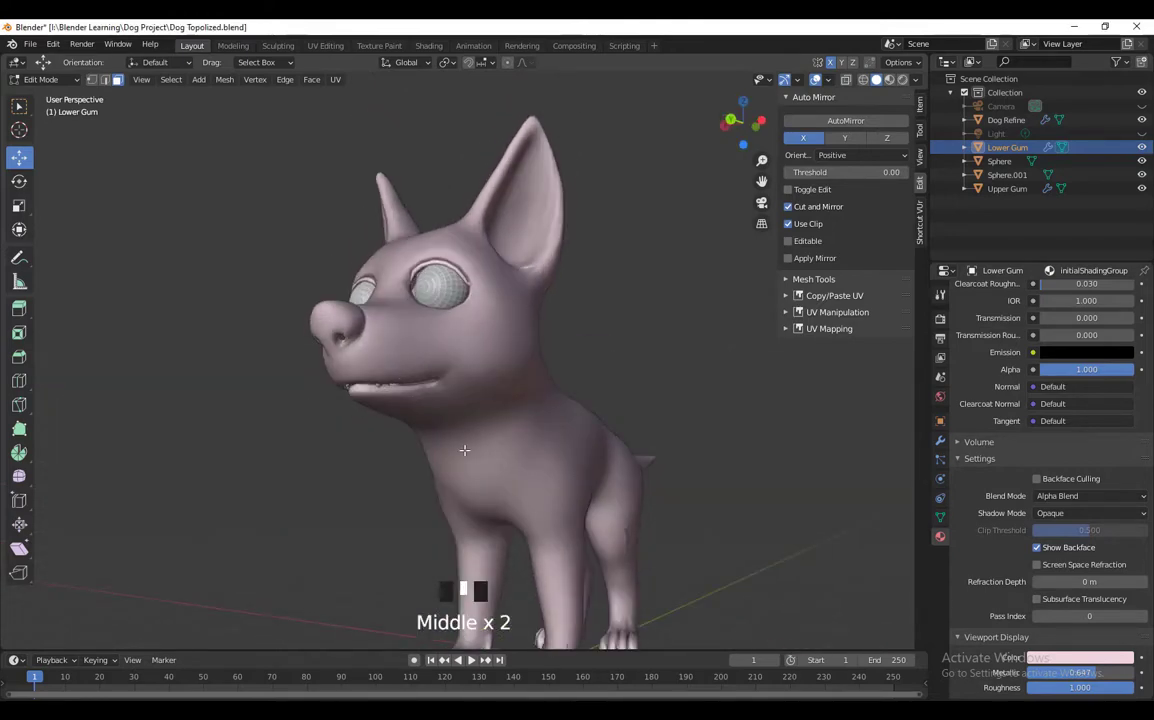
pyautogui.moveTo(371, 452); pyautogui.dragTo(476, 459, button='middle')
pyautogui.scroll(2, 487, 492)
pyautogui.moveTo(624, 530); pyautogui.dragTo(575, 440, button='middle')
pyautogui.moveTo(575, 440); pyautogui.dragTo(583, 429, button='middle')
pyautogui.moveTo(650, 440); pyautogui.dragTo(359, 283, button='middle')
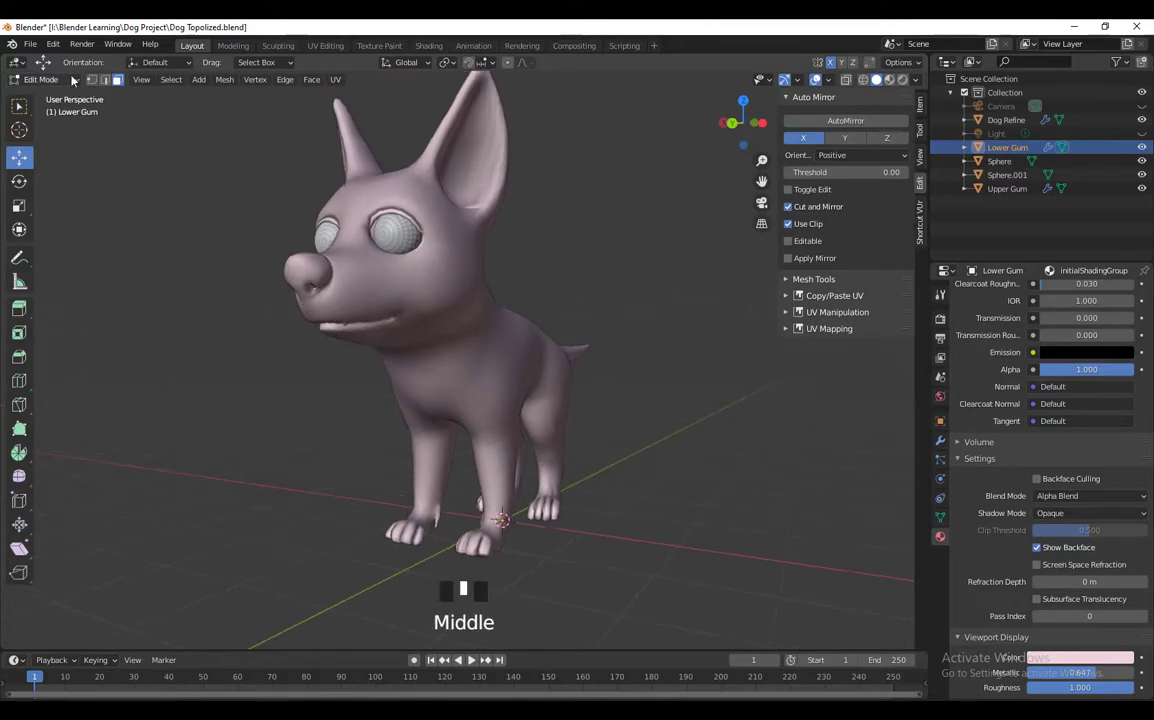
pyautogui.moveTo(164, 268); pyautogui.dragTo(141, 360, button='middle')
# - Leave mesh editing of the lower gum and add a cube to the scene
pyautogui.press('Tab')
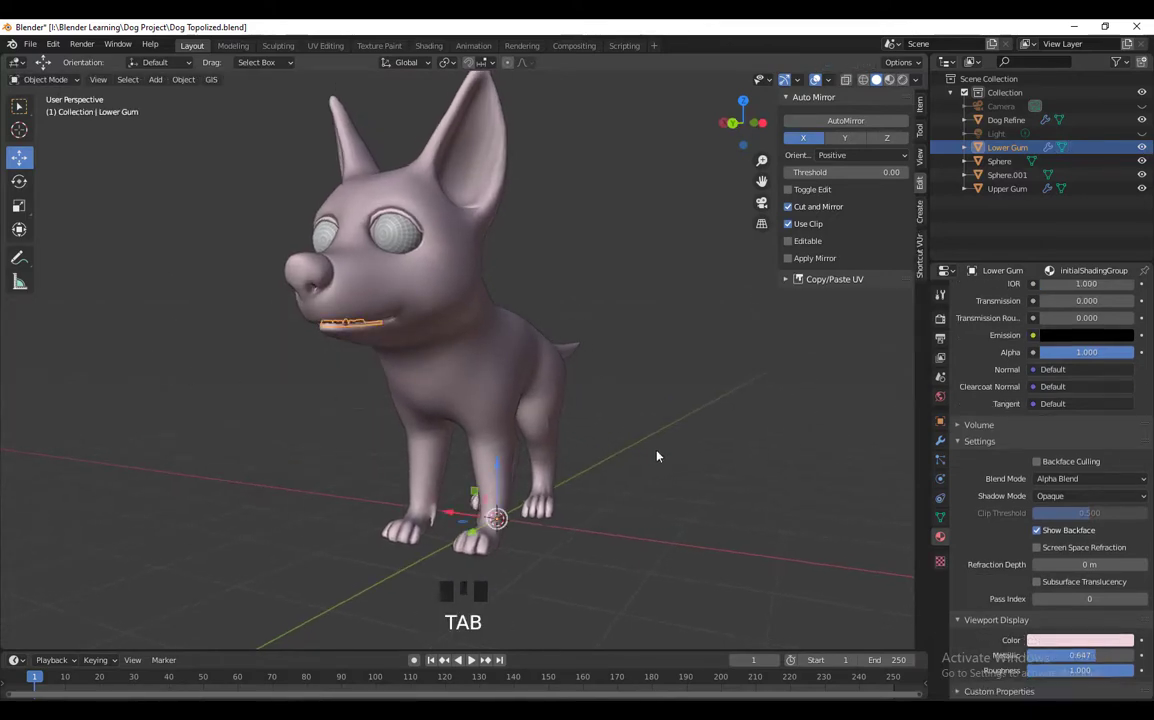
pyautogui.moveTo(657, 455); pyautogui.dragTo(287, 412, button='middle')
pyautogui.hotkey('shift', 'a')
pyautogui.moveTo(257, 411)
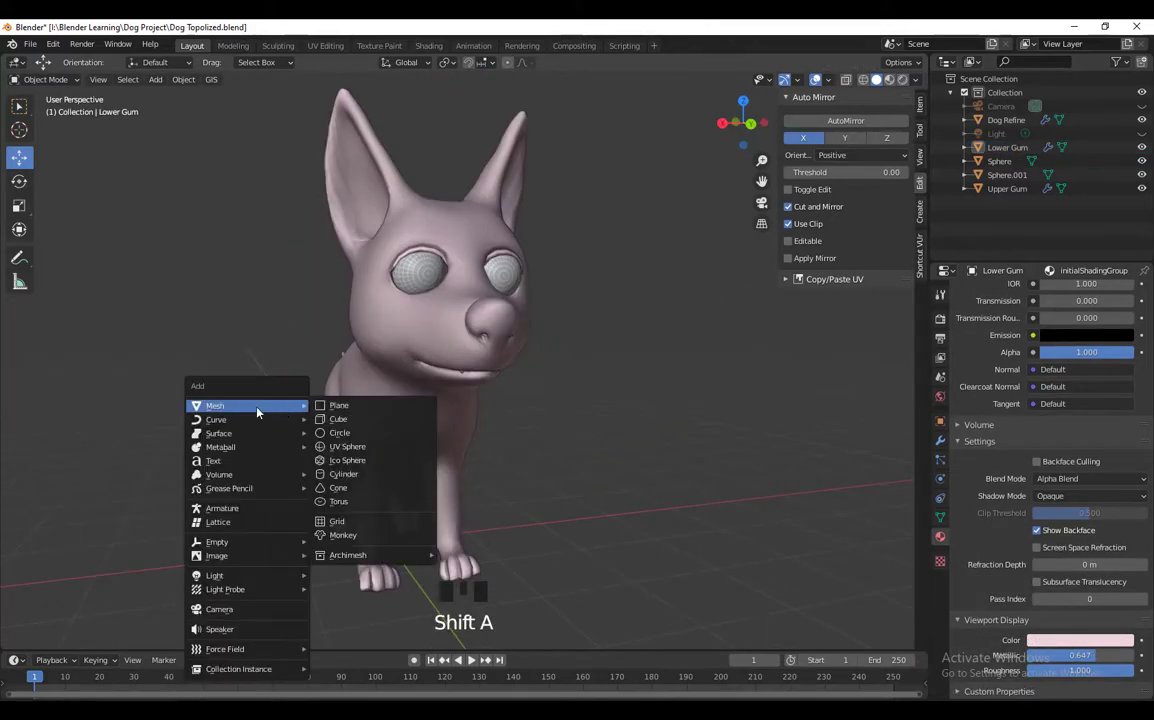
pyautogui.click(368, 419)
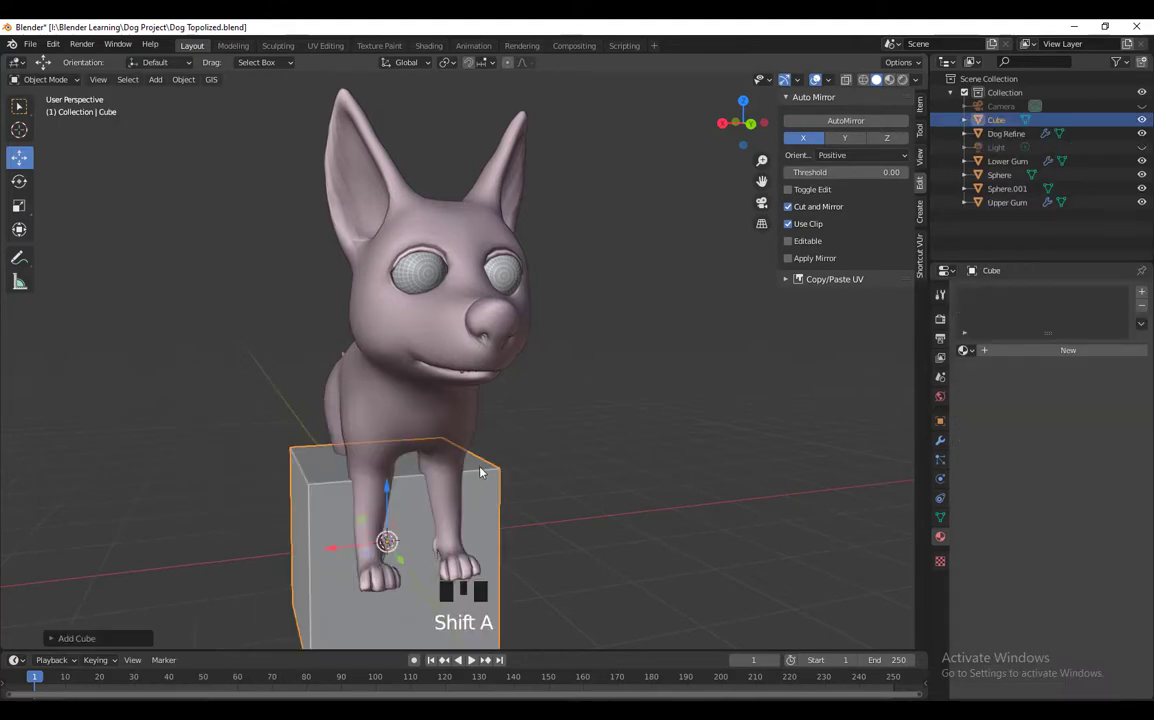
# - Move the cube forward along the ground to a spot in front of the dog's front paws
pyautogui.moveTo(370, 420); pyautogui.dragTo(379, 478, button='middle')
pyautogui.scroll(-2, 685, 523)
pyautogui.moveTo(685, 523); pyautogui.dragTo(545, 515, button='middle')
pyautogui.scroll(3, 520, 470)
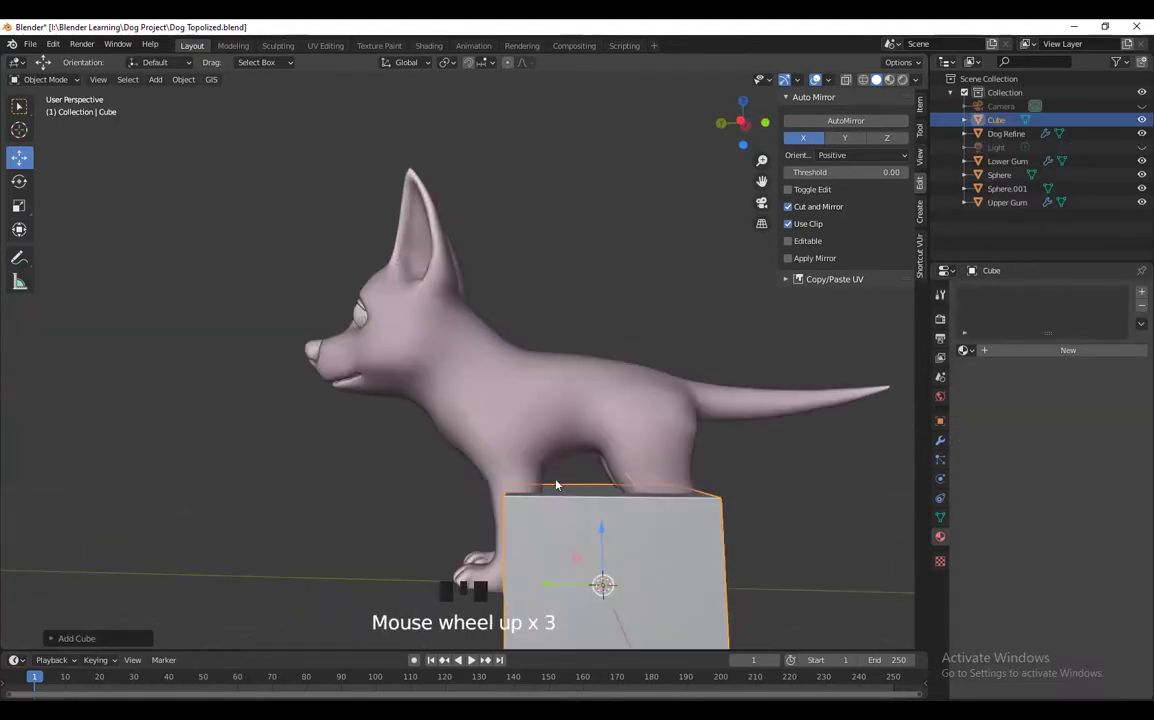
pyautogui.keyDown('shift'); pyautogui.moveTo(500, 431); pyautogui.dragTo(548, 474, button='middle'); pyautogui.keyUp('shift')
pyautogui.moveTo(549, 470); pyautogui.dragTo(310, 441)
pyautogui.scroll(-3, 333, 468)
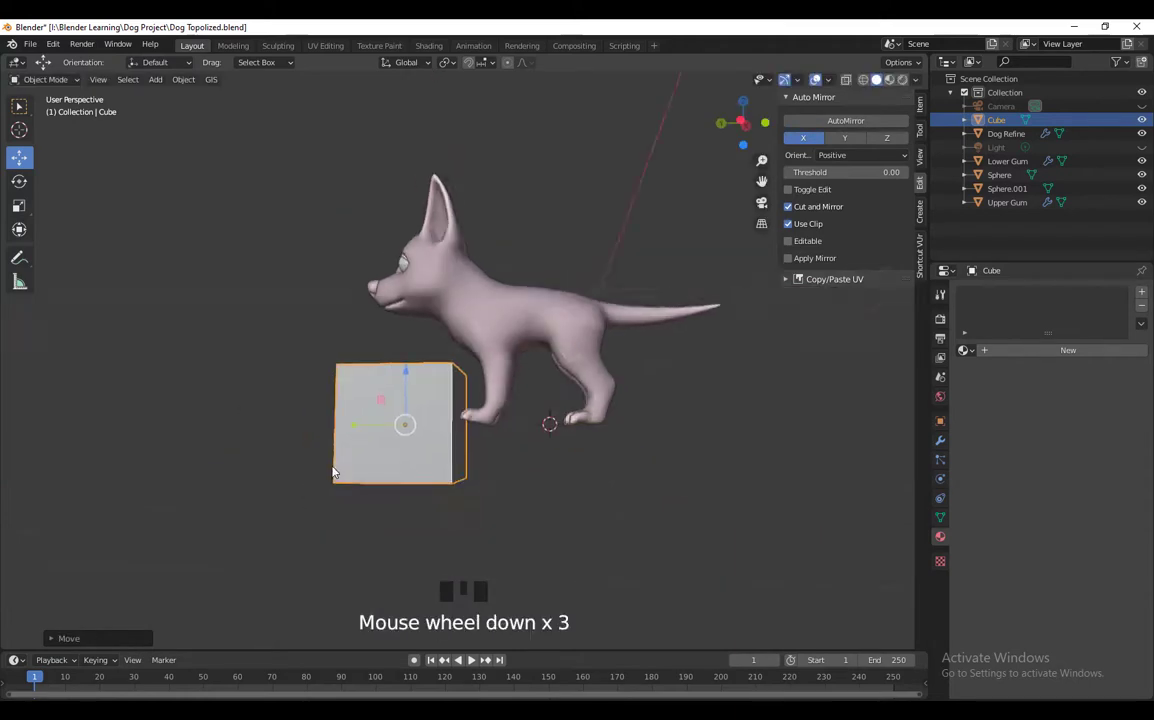
# - Scale the cube down and flatten it along the Z axis into a thin block
pyautogui.scroll(1, 467, 508)
pyautogui.moveTo(335, 471); pyautogui.dragTo(496, 467, button='middle')
pyautogui.press('s')
pyautogui.scroll(2, 438, 464)
pyautogui.press('s')
pyautogui.press('z')
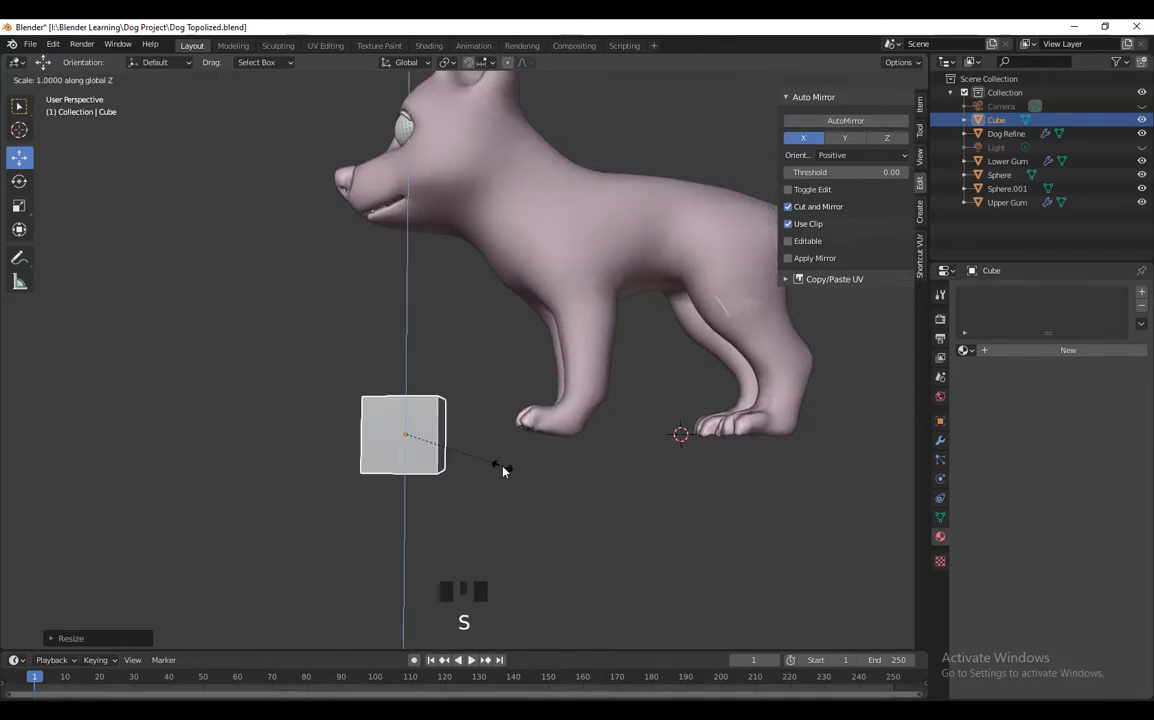
# - Raise the flattened block vertically to the level of the dog's mouth
pyautogui.moveTo(422, 480); pyautogui.dragTo(402, 430, button='middle')
pyautogui.scroll(2, 568, 543)
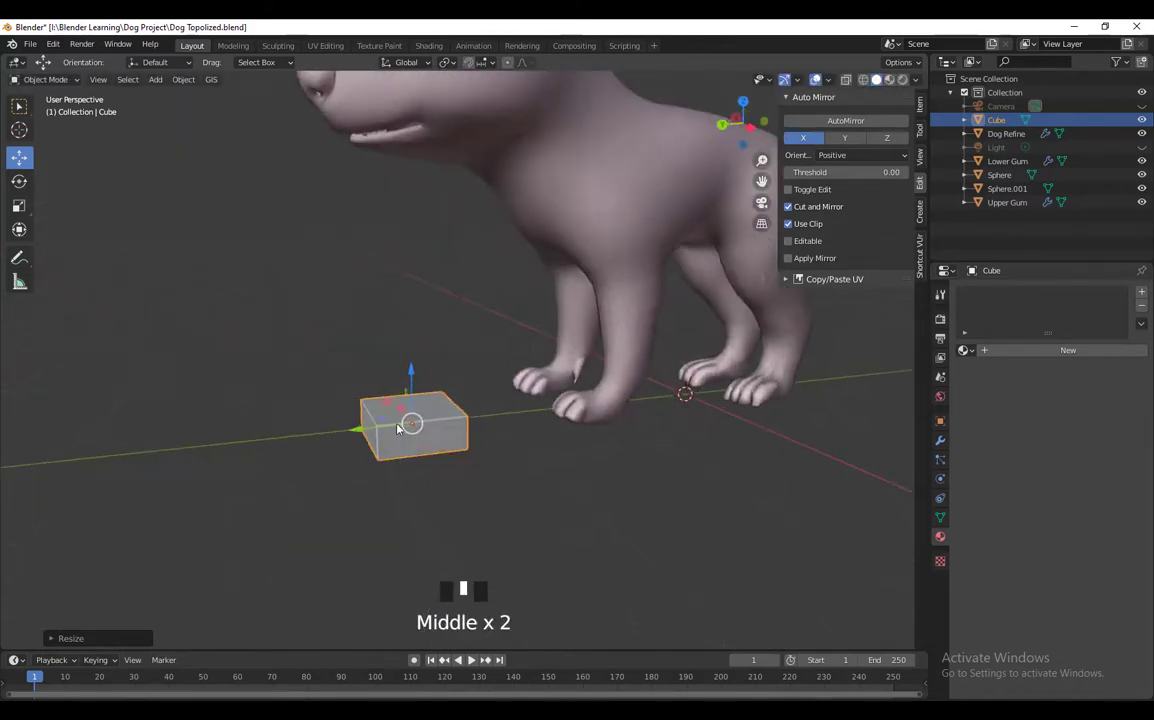
pyautogui.moveTo(413, 379); pyautogui.dragTo(405, 113)
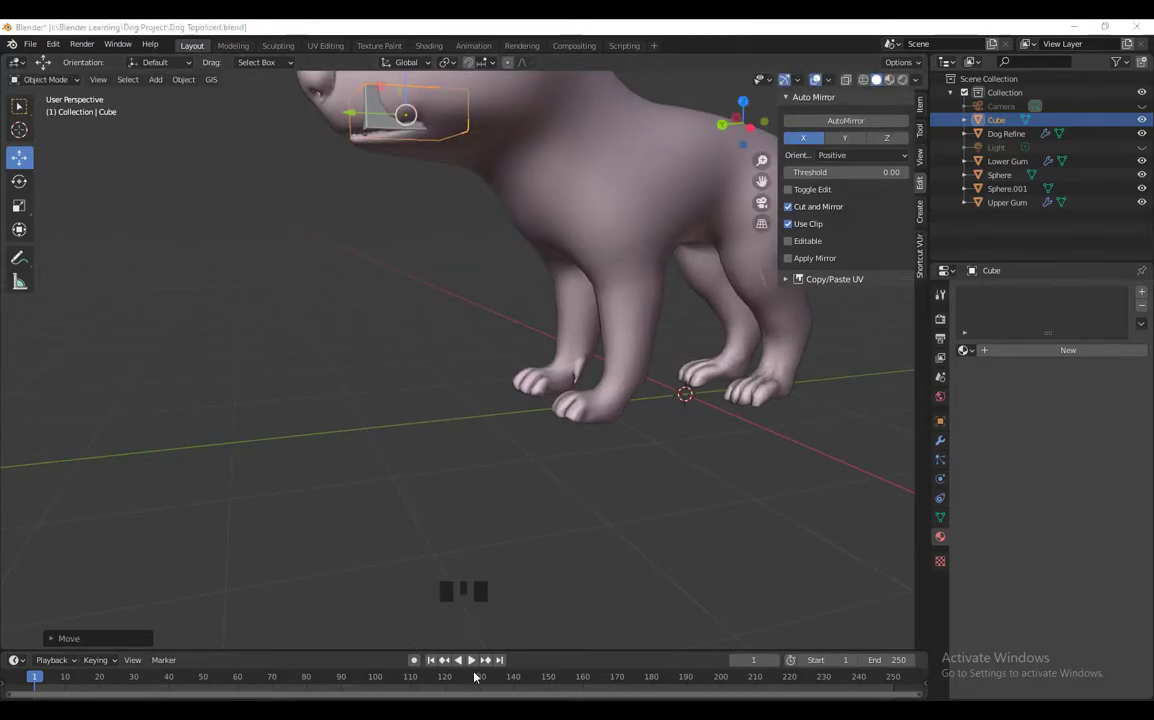
# - Scale the block down uniformly to about 0.74 so it fits inside the mouth cavity
pyautogui.moveTo(481, 614); pyautogui.dragTo(438, 453, button='middle')
pyautogui.scroll(5, 474, 273)
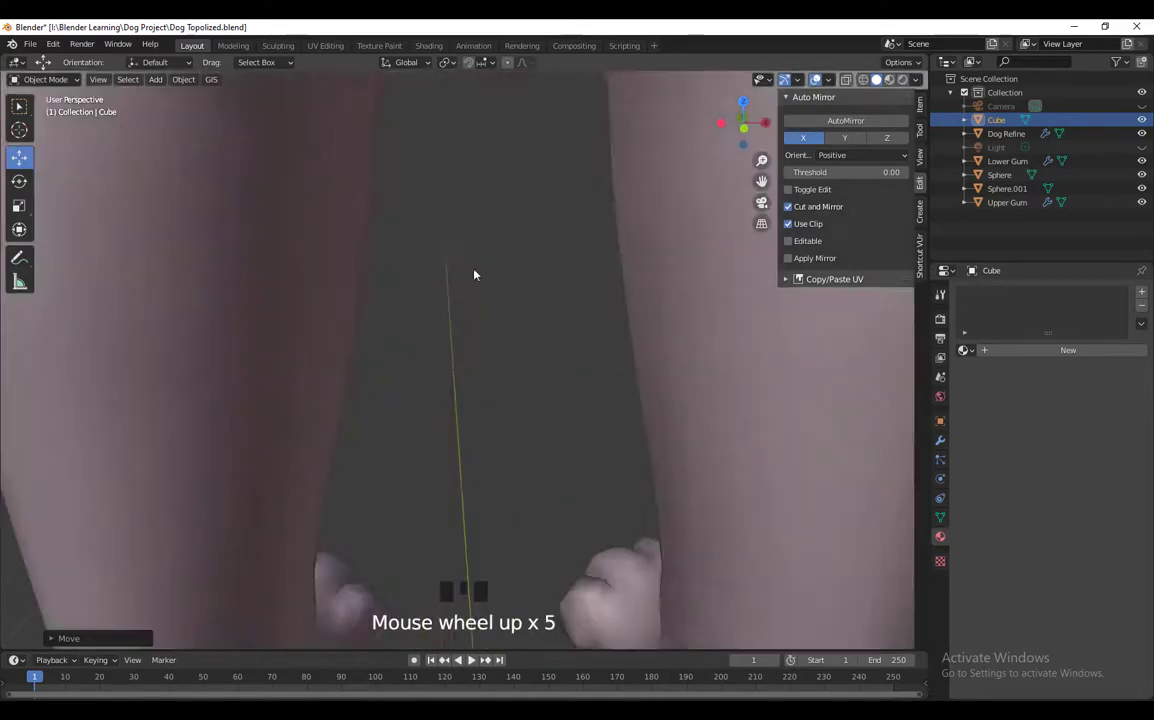
pyautogui.keyDown('shift'); pyautogui.moveTo(474, 273); pyautogui.dragTo(417, 538, button='middle'); pyautogui.keyUp('shift')
pyautogui.scroll(2, 363, 392)
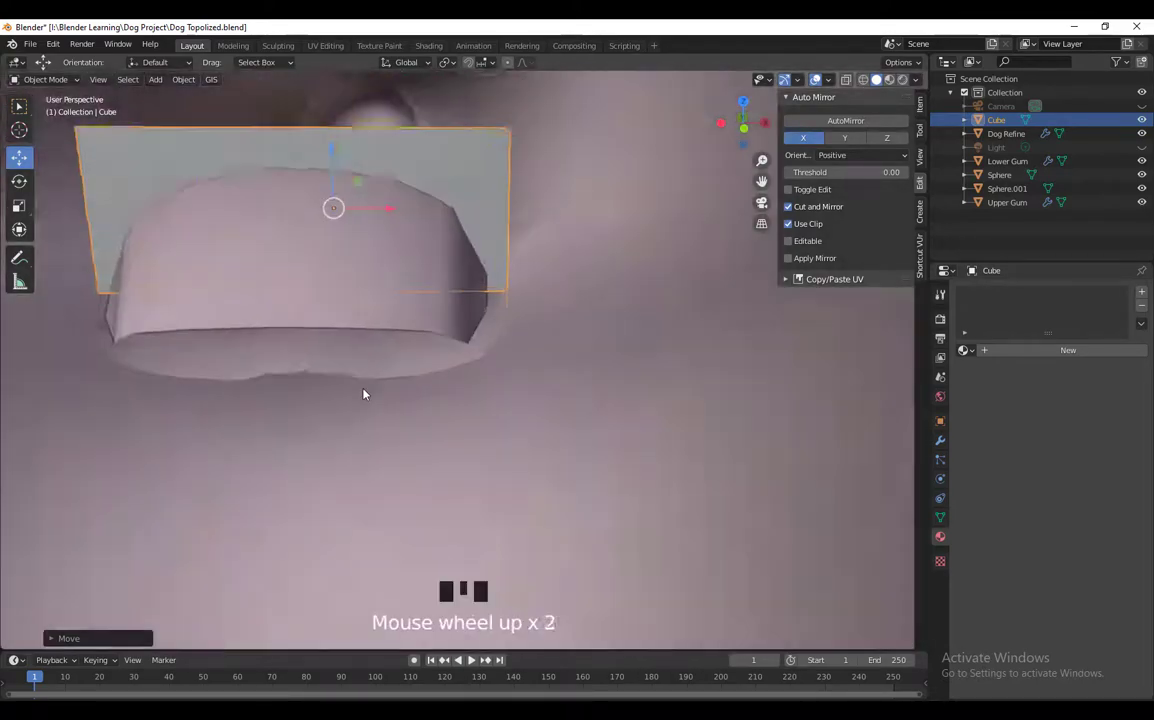
pyautogui.keyDown('shift'); pyautogui.moveTo(363, 392); pyautogui.dragTo(465, 474, button='middle'); pyautogui.keyUp('shift')
pyautogui.press('s')
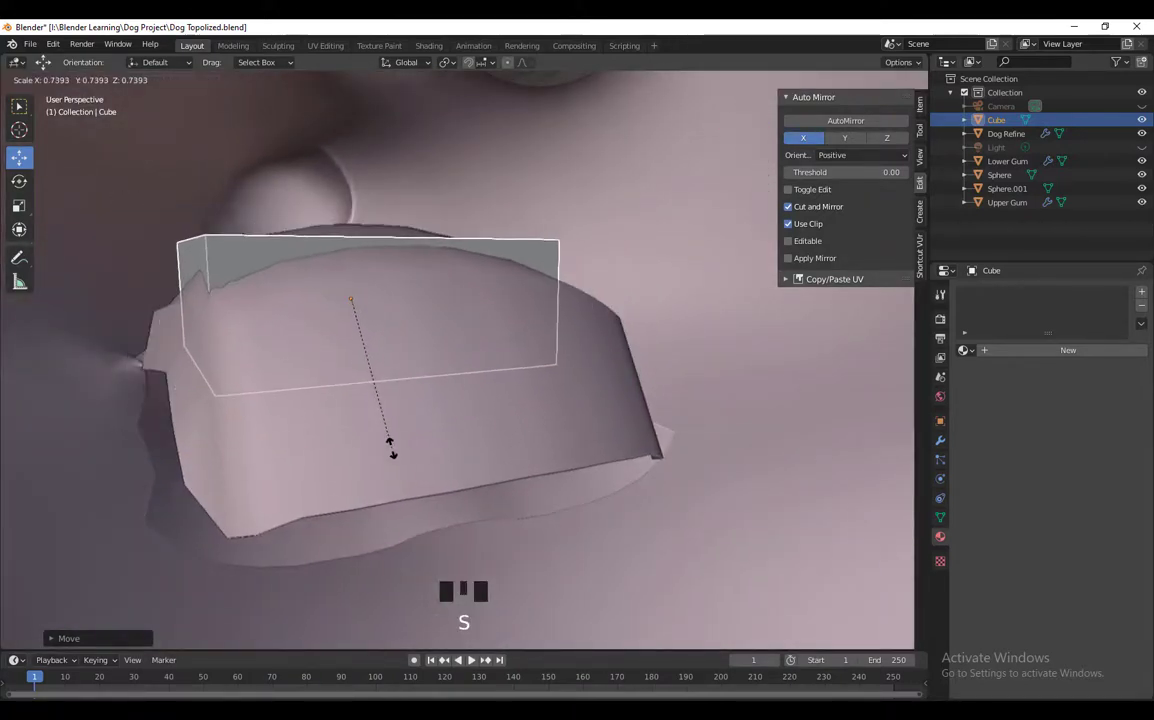
pyautogui.click(350, 430)
# - Lower the block inside the mouth and flatten it along the Z axis by a factor of about 0.46
pyautogui.moveTo(386, 460); pyautogui.dragTo(360, 250, button='middle')
pyautogui.moveTo(359, 249); pyautogui.dragTo(356, 300)
pyautogui.moveTo(356, 300); pyautogui.dragTo(368, 428, button='middle')
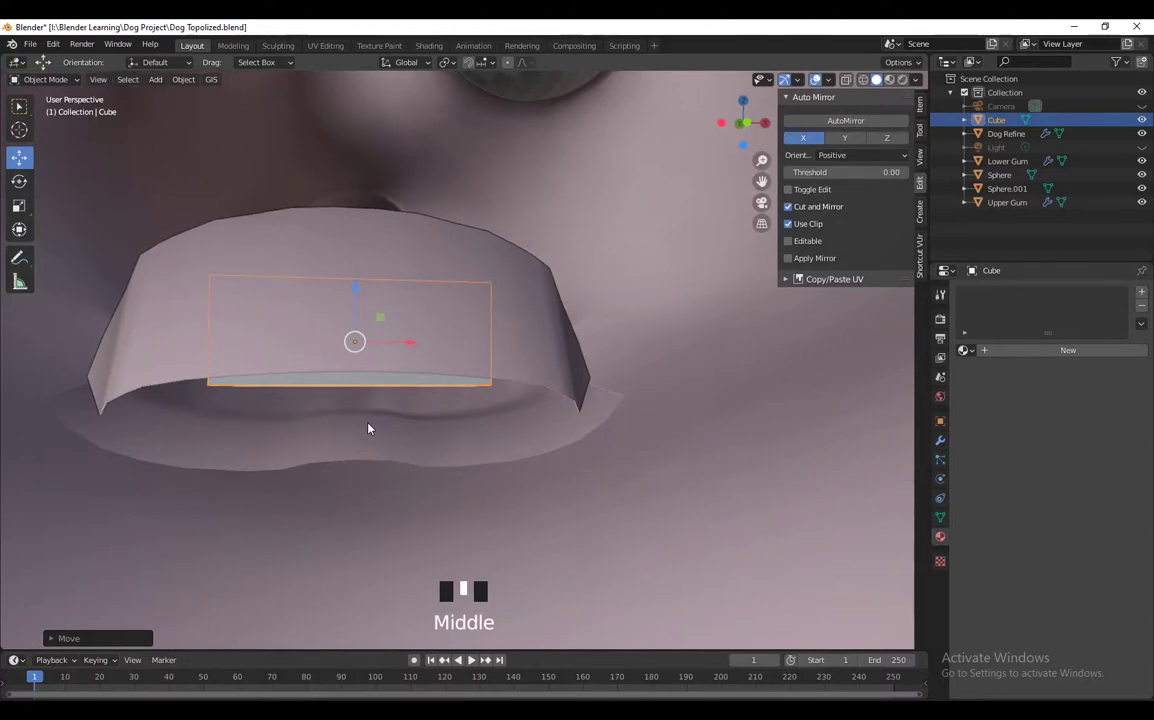
pyautogui.press('s')
pyautogui.press('z')
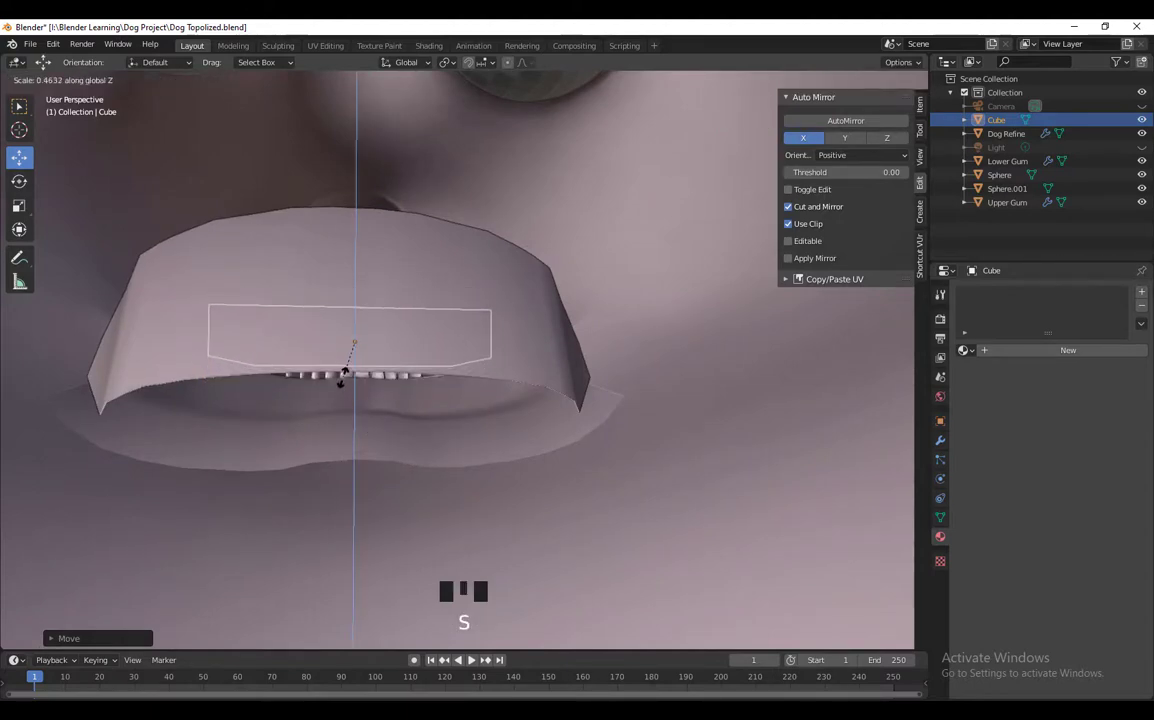
pyautogui.click(341, 378)
# - Stretch the block along the Y axis by a factor of about 1.46
pyautogui.moveTo(312, 345); pyautogui.dragTo(556, 515, button='middle')
pyautogui.scroll(-2, 475, 503)
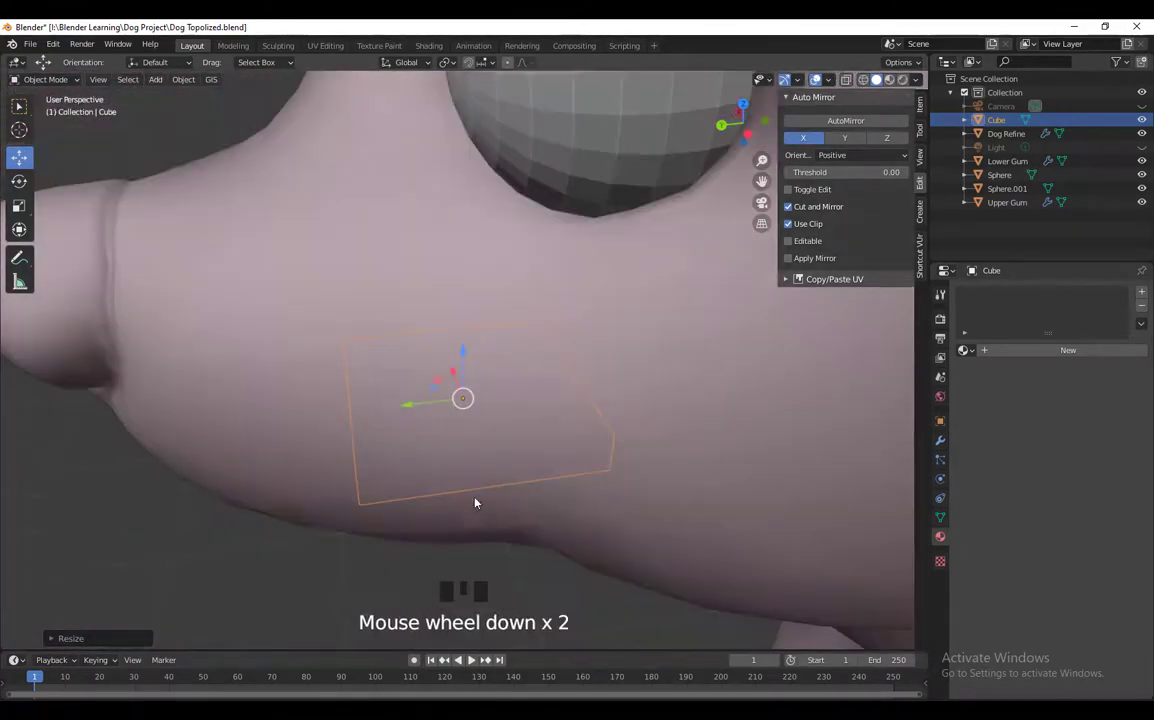
pyautogui.moveTo(475, 503); pyautogui.dragTo(476, 545, button='middle')
pyautogui.press('s')
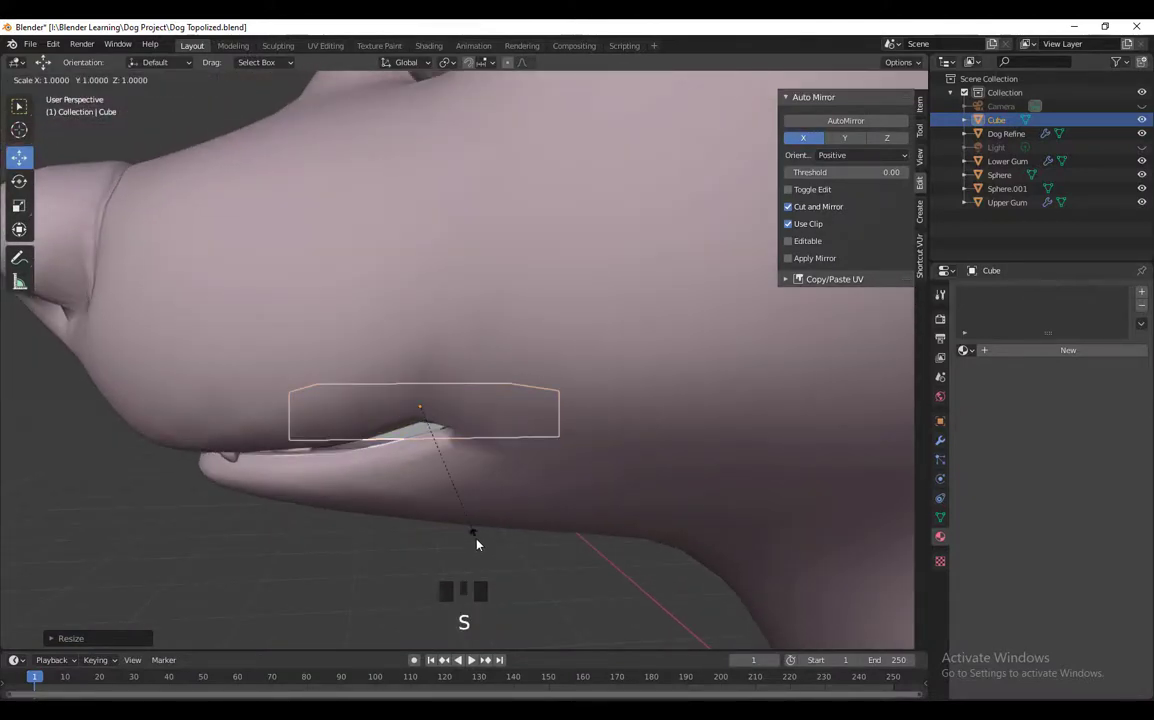
pyautogui.press('y')
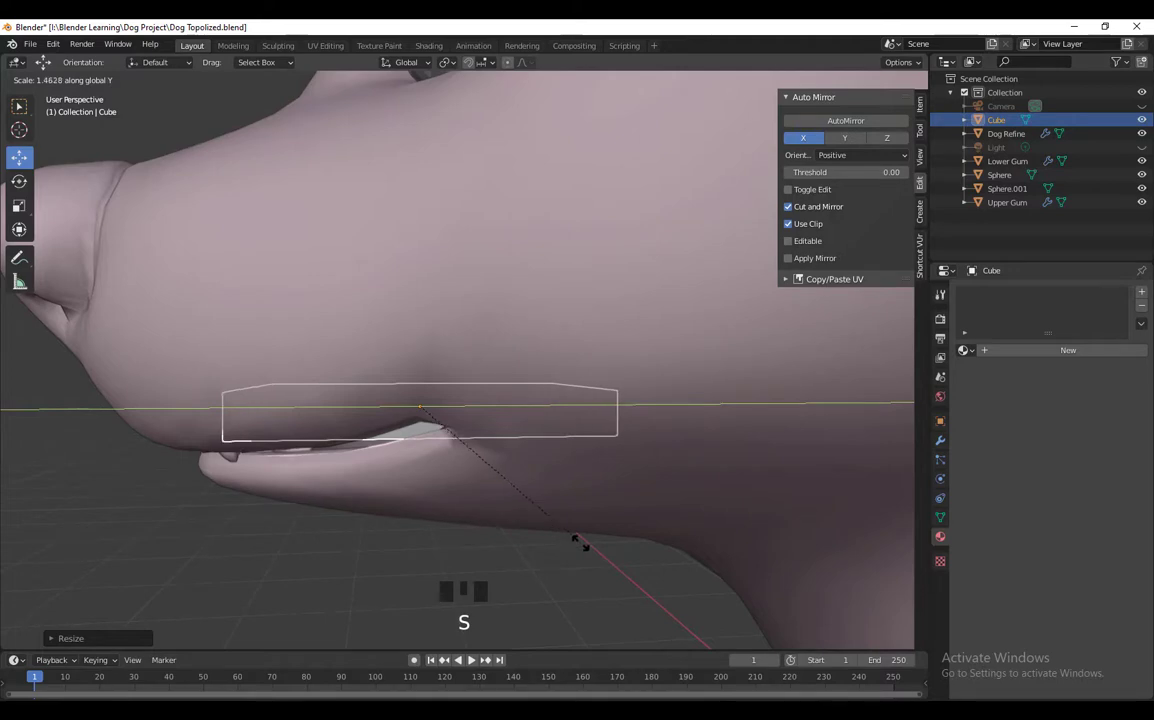
pyautogui.click(583, 541)
# - Rename the cube object as Tangue
pyautogui.scroll(-3, 546, 548)
pyautogui.moveTo(546, 548); pyautogui.dragTo(510, 490, button='middle')
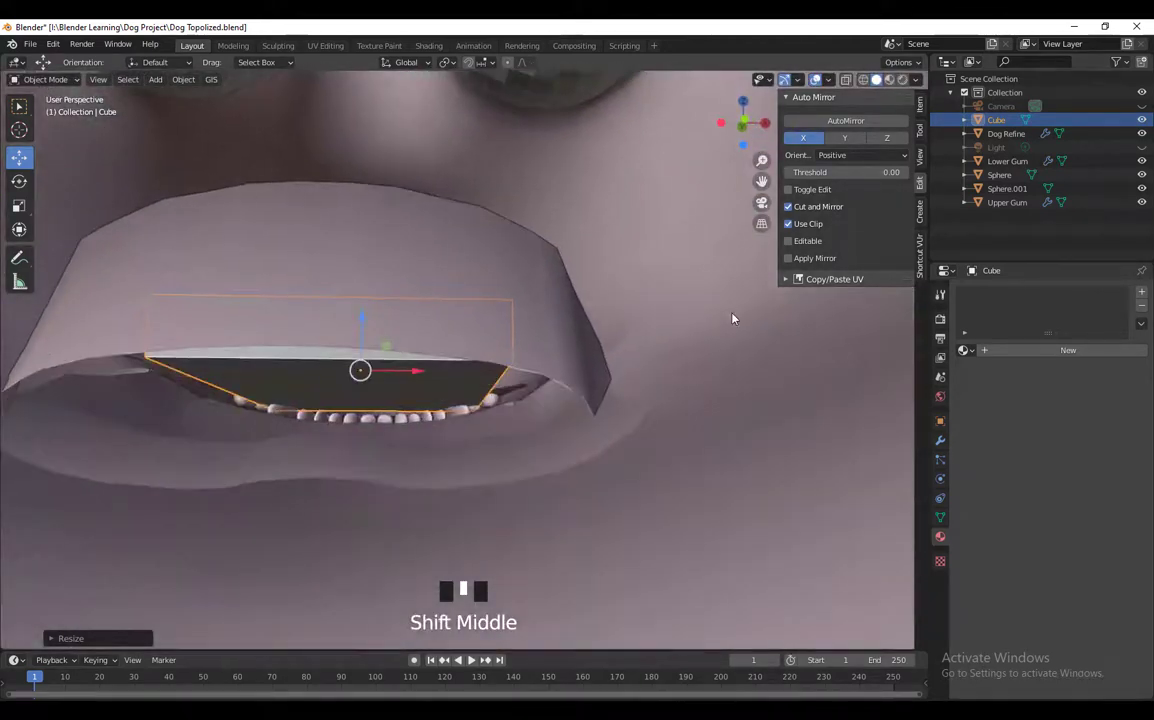
pyautogui.doubleClick(996, 120)
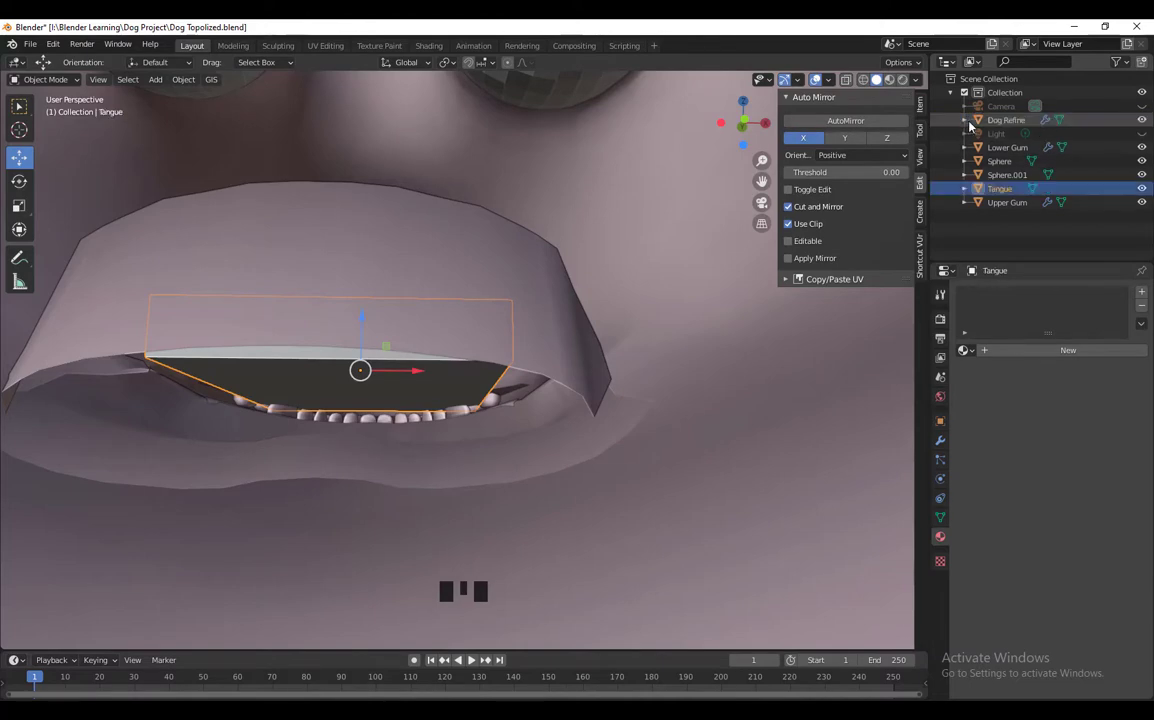
# - Lower the Tangue block slightly along the Z axis toward the bottom of the mouth
pyautogui.moveTo(524, 432); pyautogui.dragTo(559, 471, button='middle')
pyautogui.scroll(-2, 474, 446)
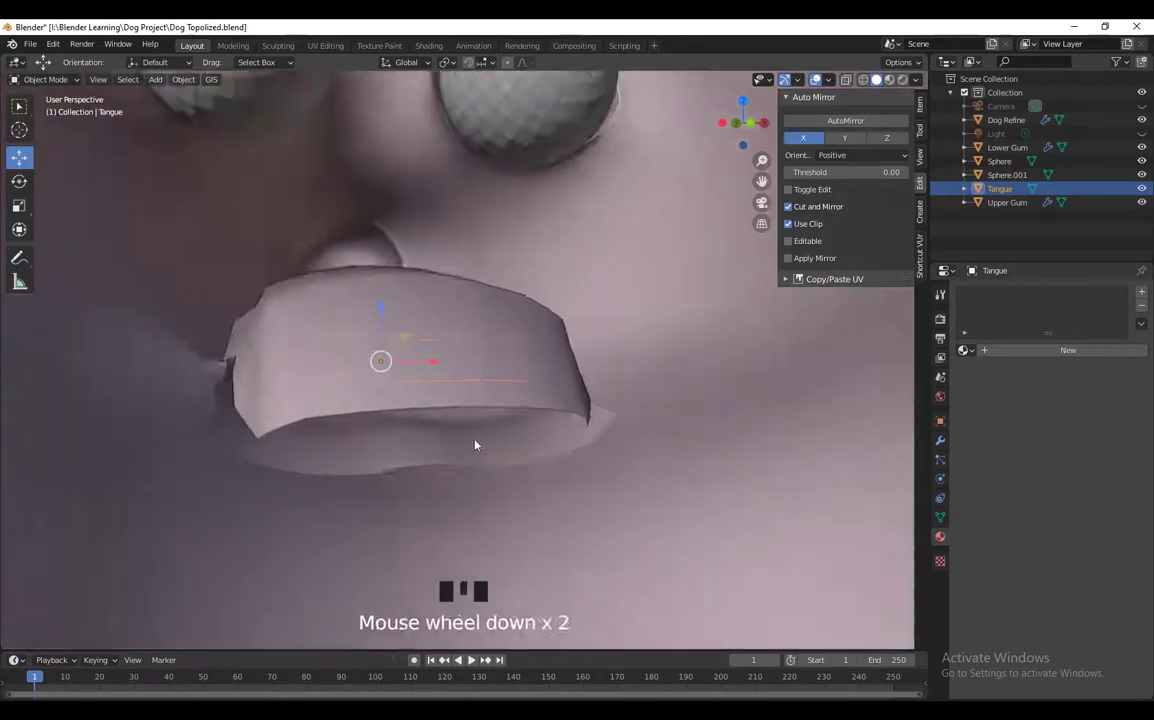
pyautogui.scroll(1, 453, 425)
pyautogui.moveTo(453, 425); pyautogui.dragTo(455, 455, button='middle')
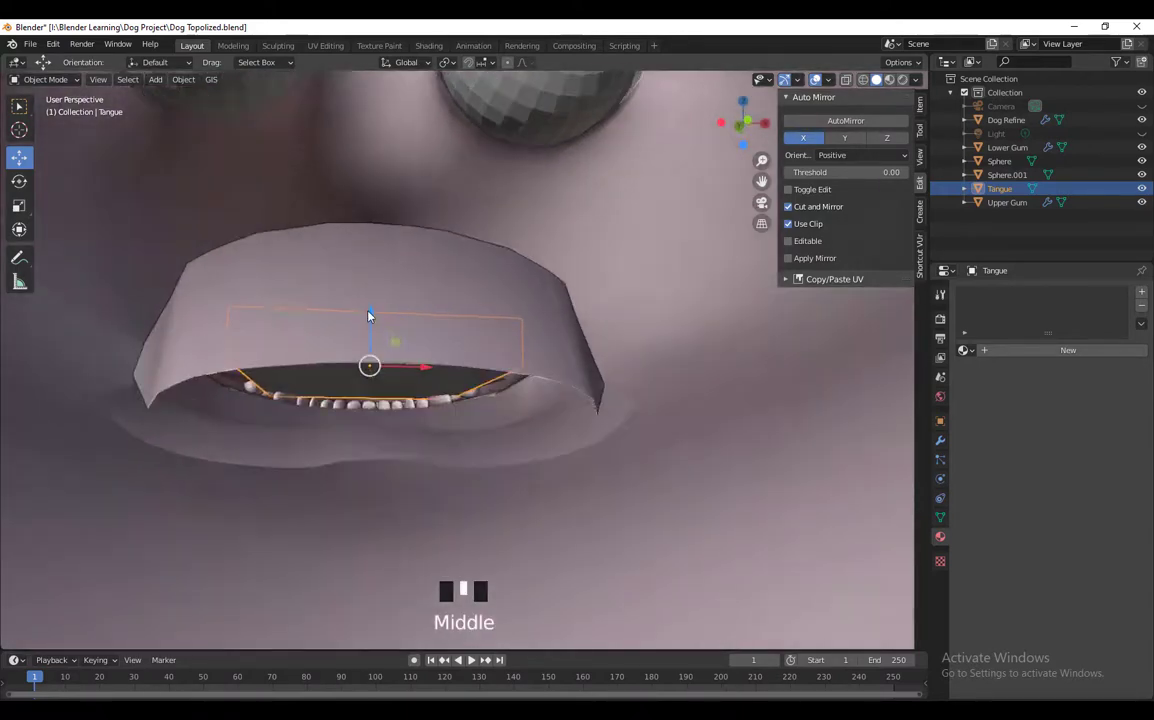
pyautogui.moveTo(371, 317); pyautogui.dragTo(374, 351)
pyautogui.moveTo(477, 427); pyautogui.dragTo(486, 468, button='middle')
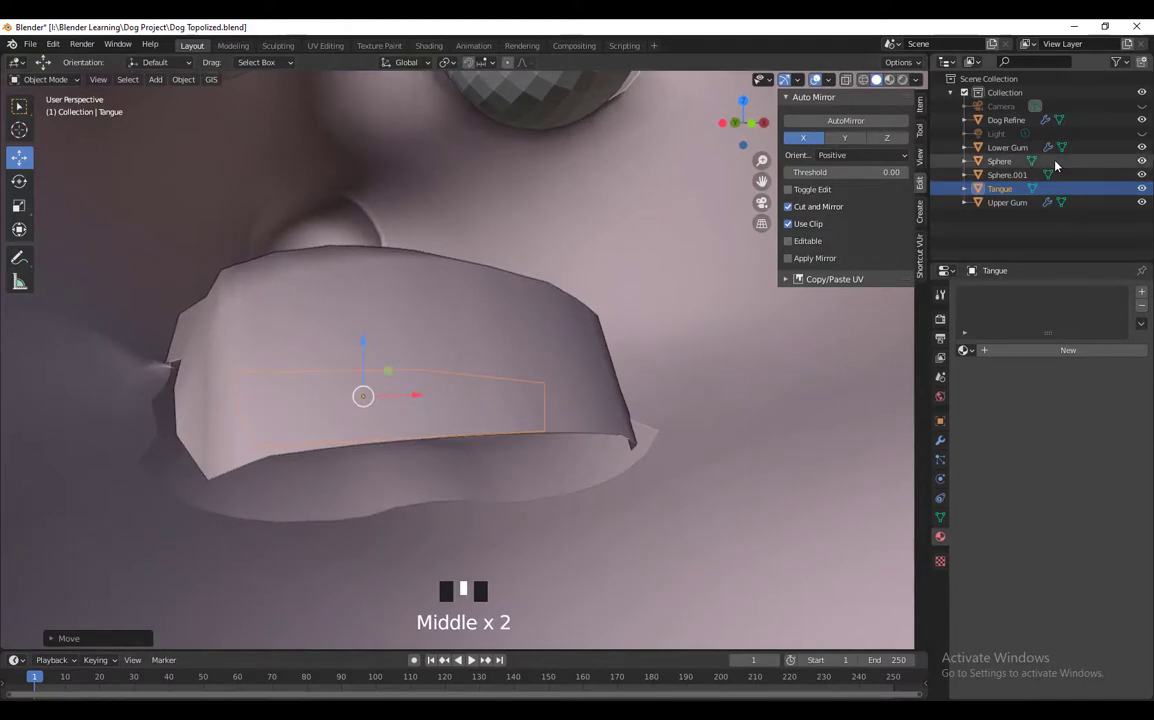
# - Hide the Dog Refine body to expose the gums and the Tangue block
pyautogui.click(1143, 120)
pyautogui.moveTo(474, 394); pyautogui.dragTo(440, 480, button='middle')
pyautogui.scroll(-2, 283, 482)
pyautogui.scroll(2, 482, 523)
pyautogui.moveTo(283, 482); pyautogui.dragTo(478, 370, button='middle')
pyautogui.scroll(2, 455, 435)
pyautogui.scroll(2, 509, 353)
pyautogui.scroll(-2, 507, 379)
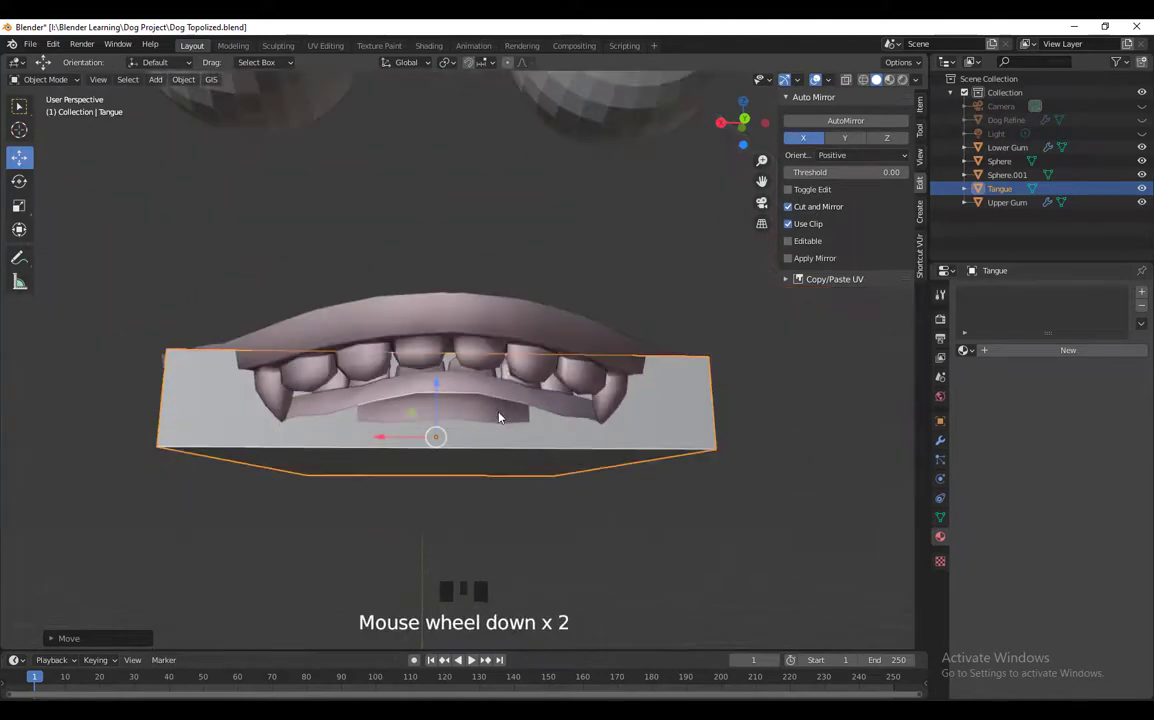
# - Narrow the Tangue block along the X axis to about 0.59 so it sits between the rows of teeth
pyautogui.moveTo(502, 412)
pyautogui.keyDown('shift'); pyautogui.mouseDown(button='middle')
pyautogui.moveTo(505, 440)
pyautogui.moveTo(533, 458)
pyautogui.moveTo(503, 383)
pyautogui.moveTo(484, 438)
pyautogui.moveTo(495, 428)
pyautogui.mouseUp(button='middle'); pyautogui.keyUp('shift')
pyautogui.scroll(-2, 510, 404)
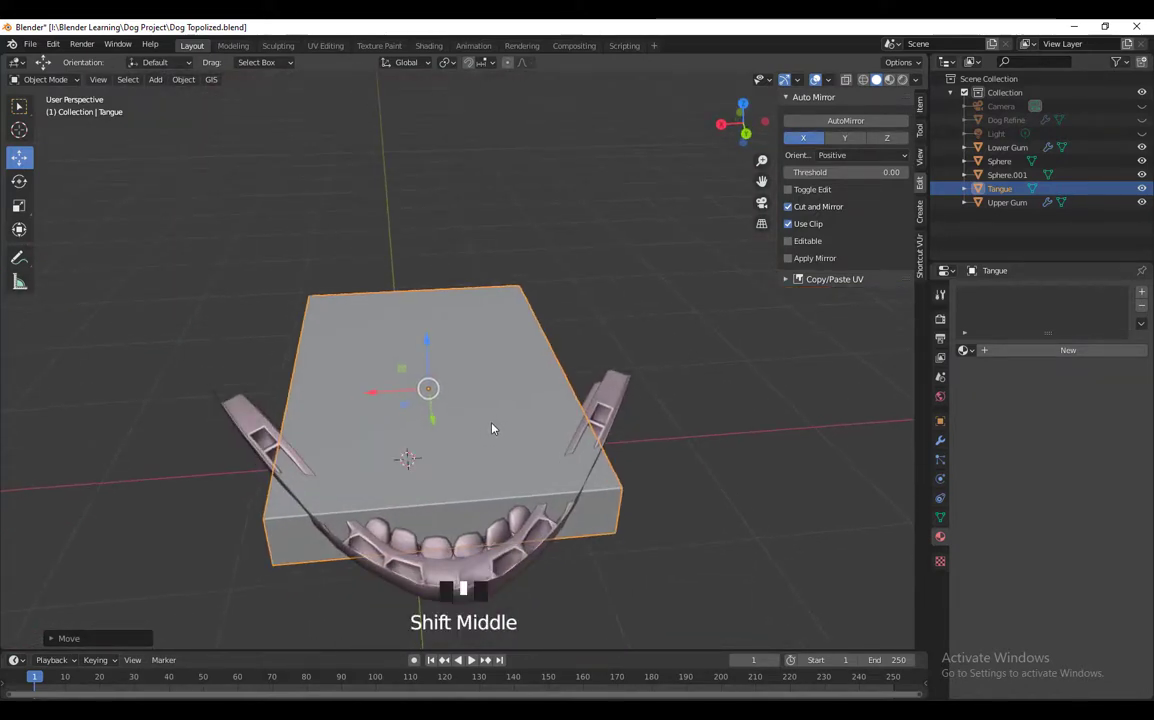
pyautogui.press('s')
pyautogui.press('x')
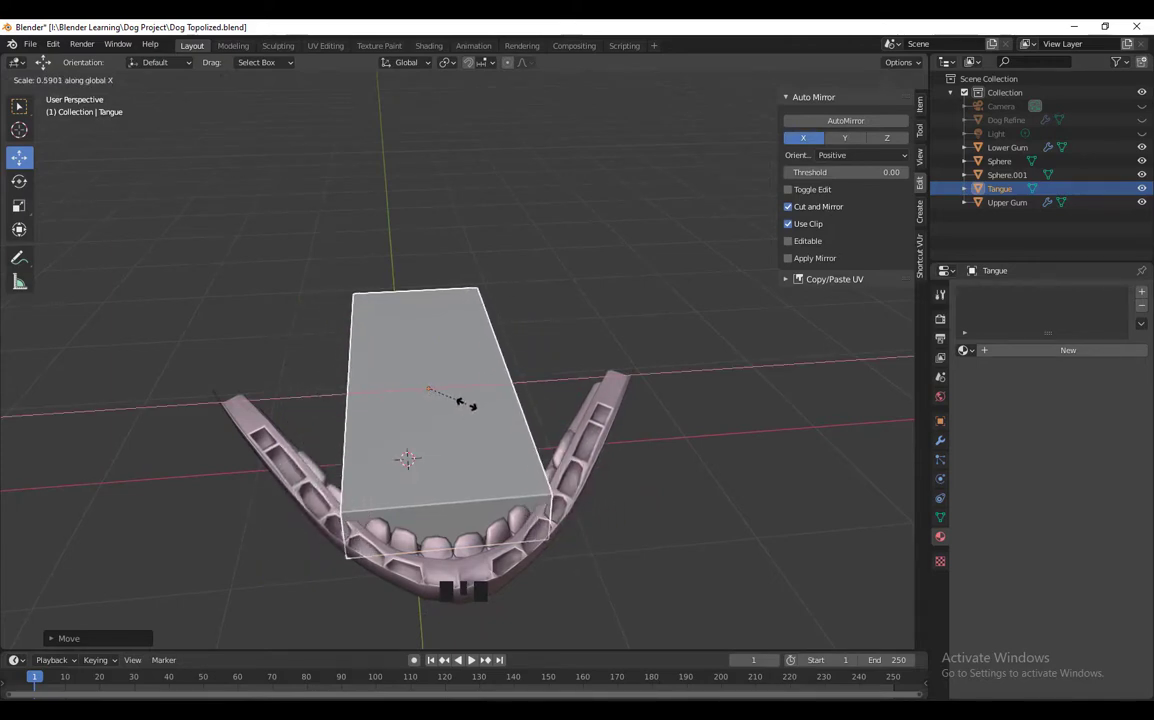
pyautogui.moveTo(469, 409); pyautogui.dragTo(517, 433, button='middle')
pyautogui.scroll(2, 494, 491)
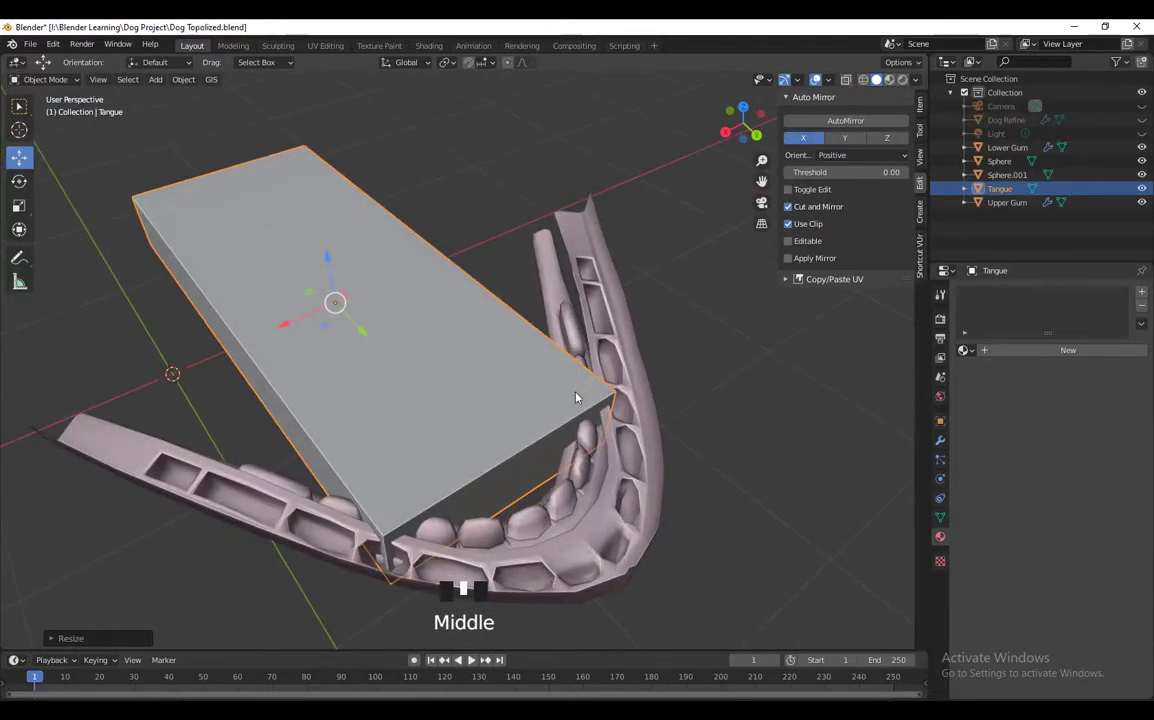
# - Enter Edit Mode on the Tangue block and add three lengthwise loop cuts across its width
pyautogui.moveTo(575, 398); pyautogui.dragTo(574, 394, button='middle')
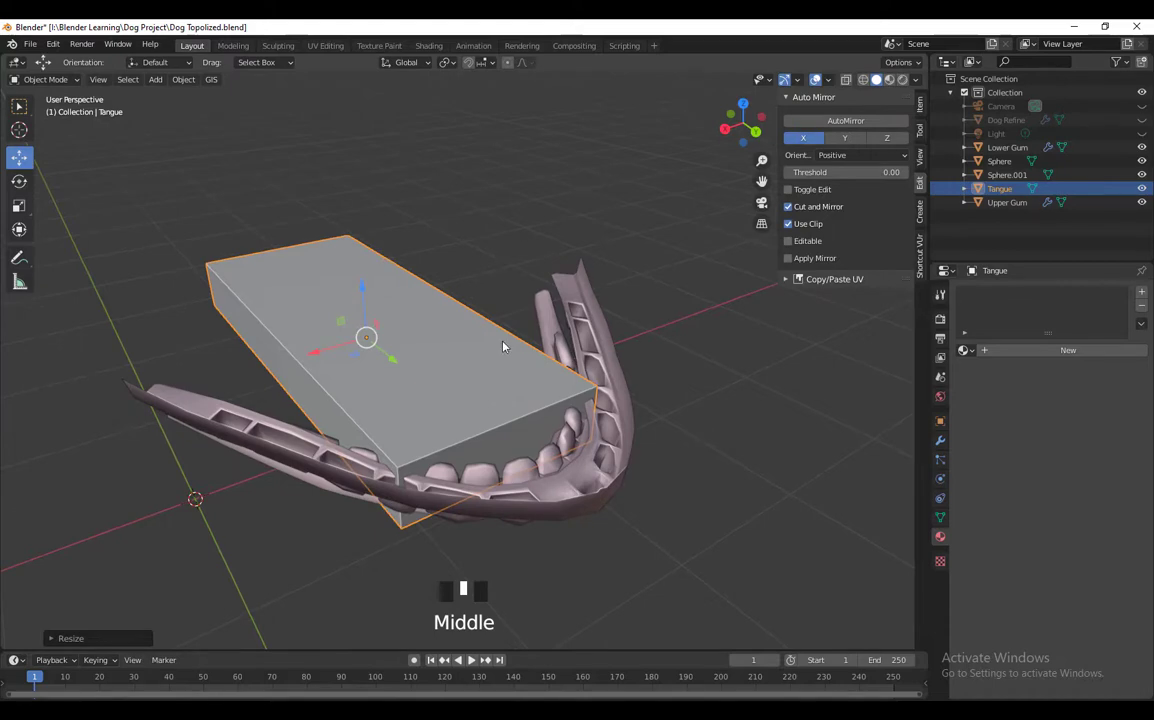
pyautogui.press('Tab')
pyautogui.moveTo(503, 346); pyautogui.dragTo(526, 384, button='middle')
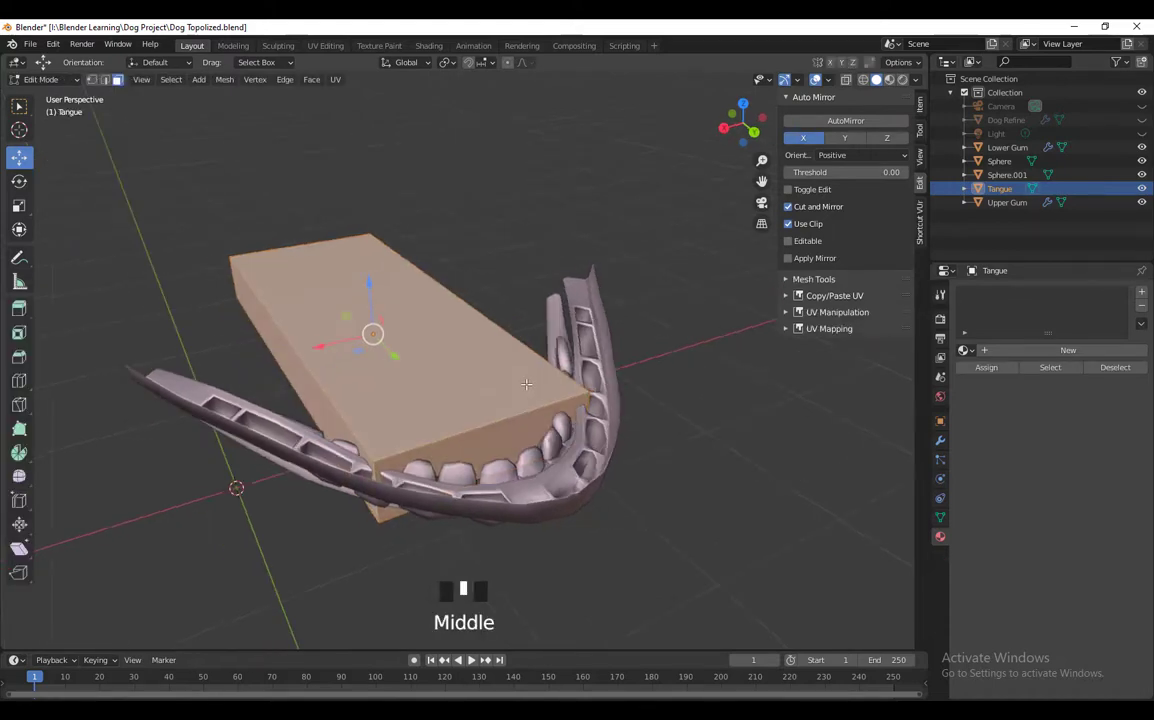
pyautogui.click(499, 420)
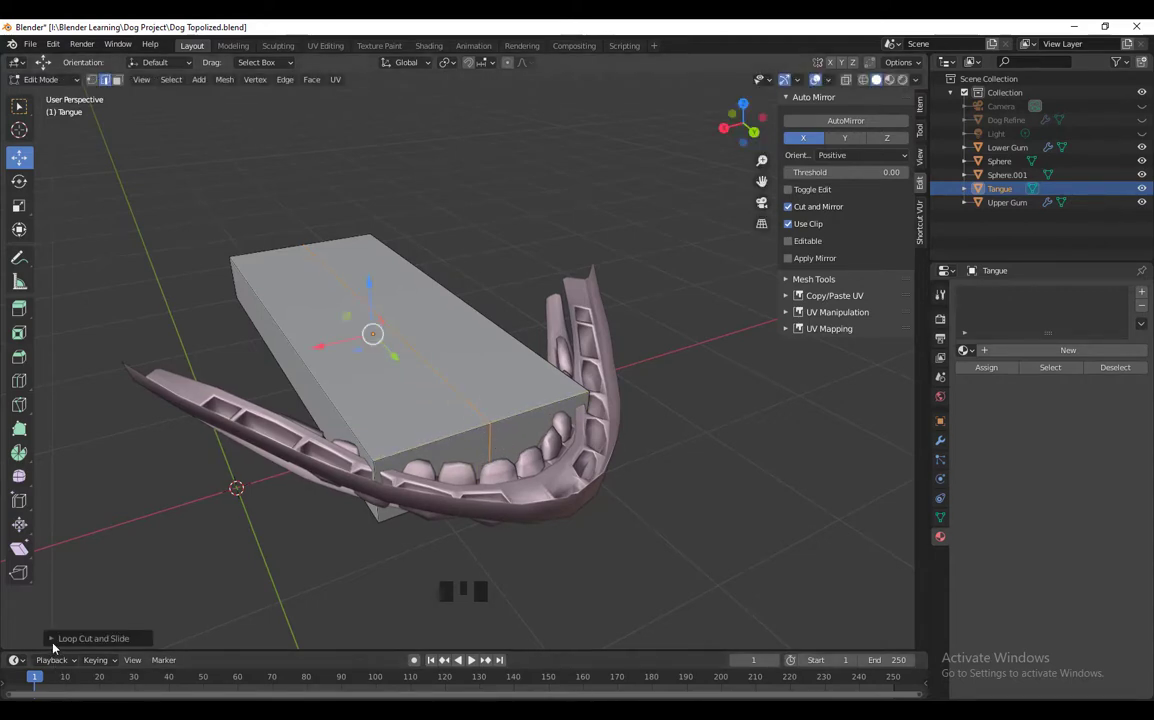
pyautogui.click(53, 639)
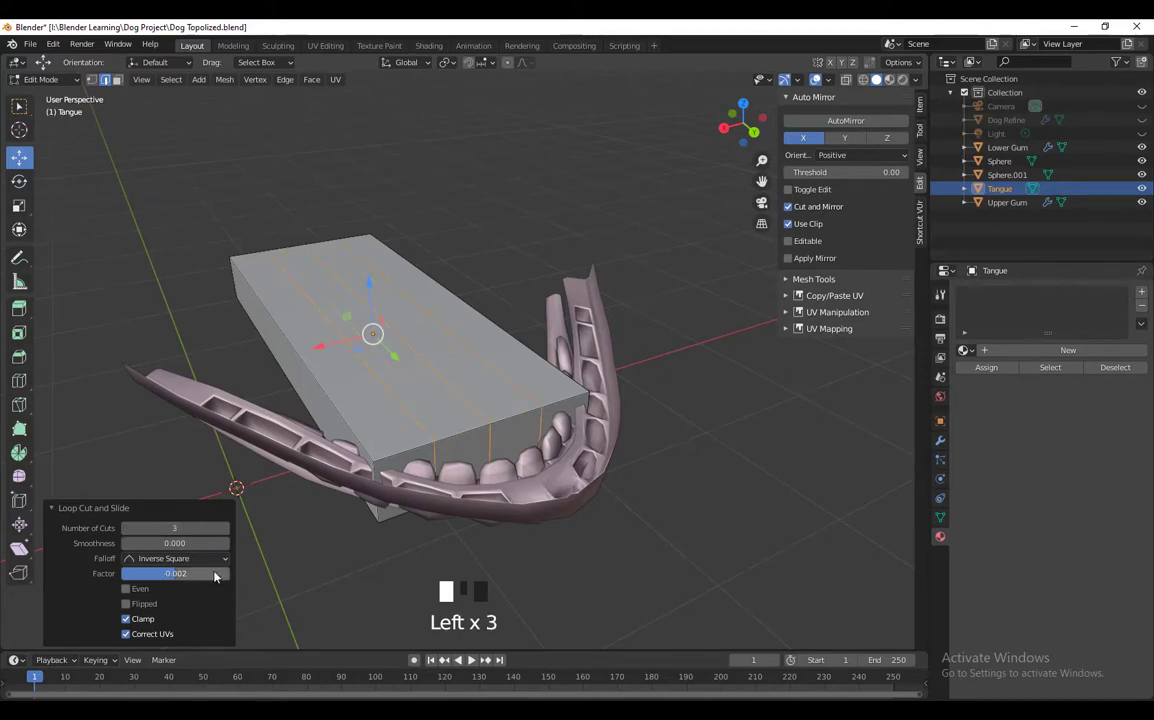
pyautogui.moveTo(507, 585); pyautogui.dragTo(665, 556, button='middle')
pyautogui.click(665, 556)
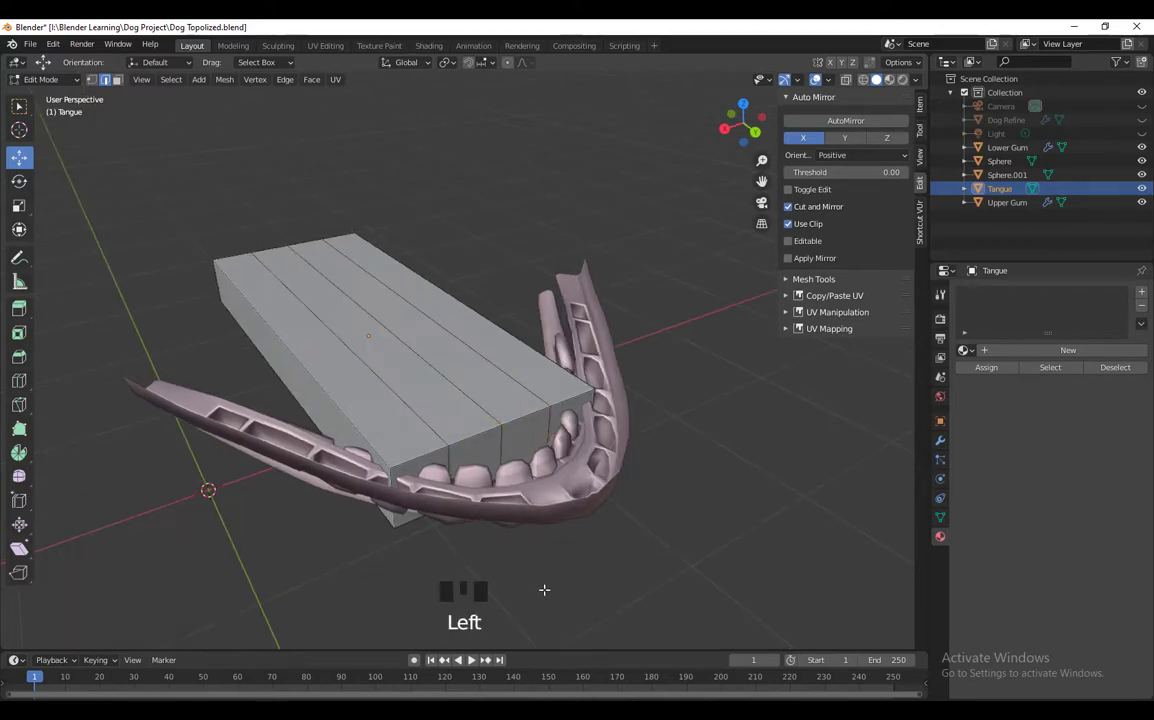
# - Add four evenly spaced crosswise loop cuts along the length of the Tangue block
pyautogui.scroll(-2, 412, 576)
pyautogui.moveTo(412, 576); pyautogui.dragTo(449, 580, button='middle')
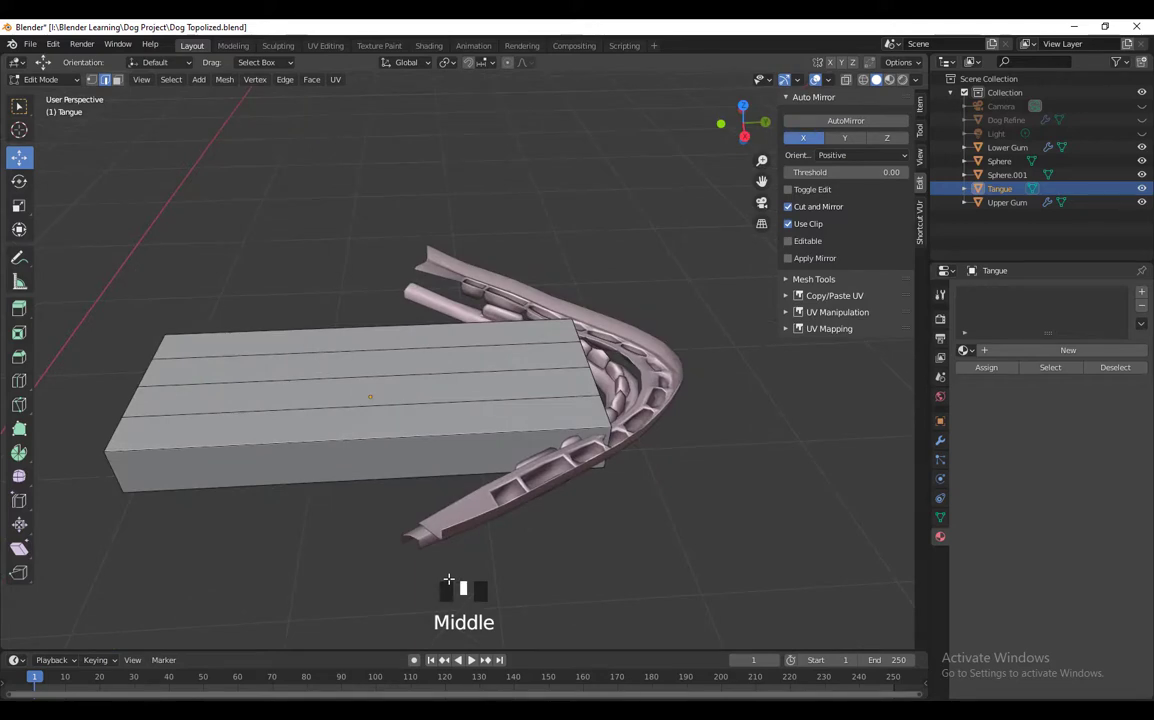
pyautogui.rightClick(336, 462)
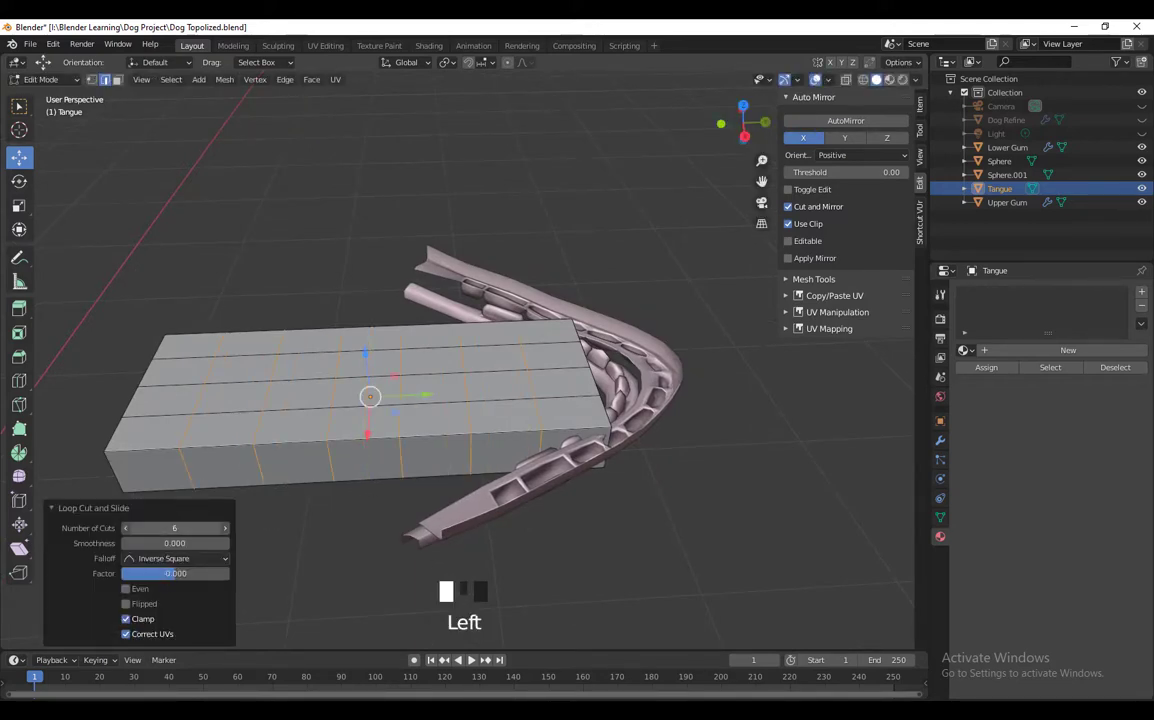
pyautogui.scroll(-2, 580, 545)
pyautogui.moveTo(660, 546); pyautogui.dragTo(554, 566, button='middle')
pyautogui.click(620, 564)
pyautogui.scroll(-2, 618, 564)
pyautogui.scroll(3, 556, 564)
pyautogui.scroll(-2, 554, 566)
# - Add a single loop cut around the Tangue block at about half its height
pyautogui.hotkey('ctrl', 'e')
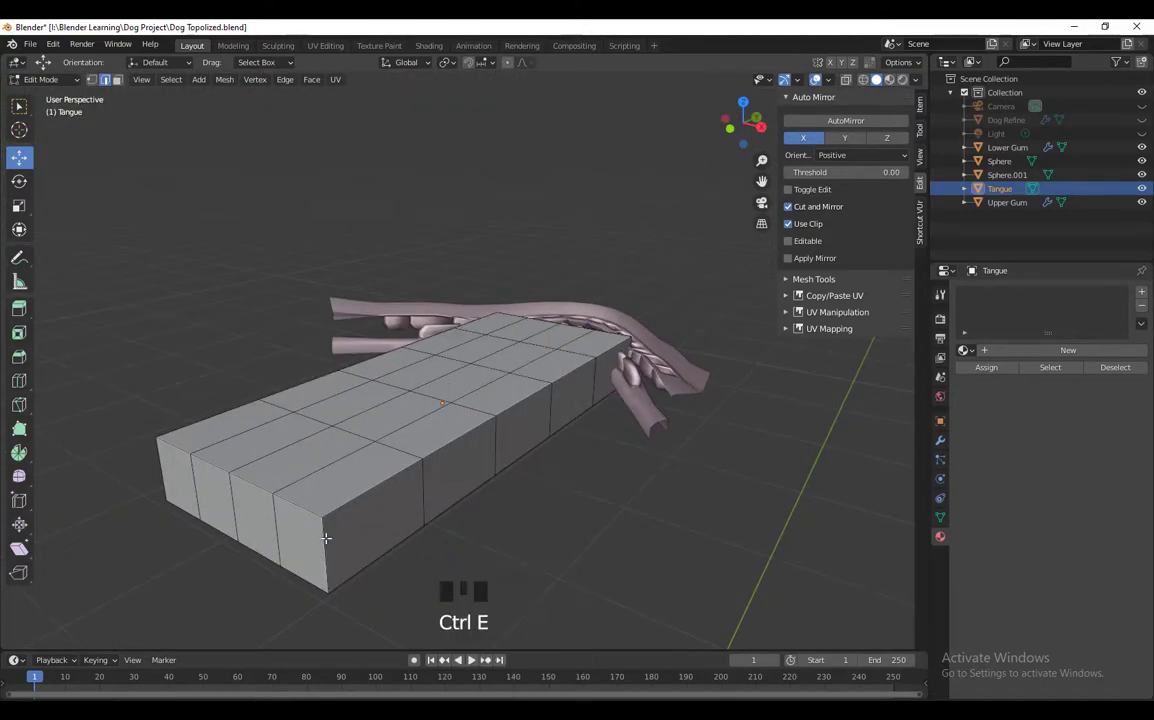
pyautogui.moveTo(402, 552); pyautogui.dragTo(404, 548, button='middle')
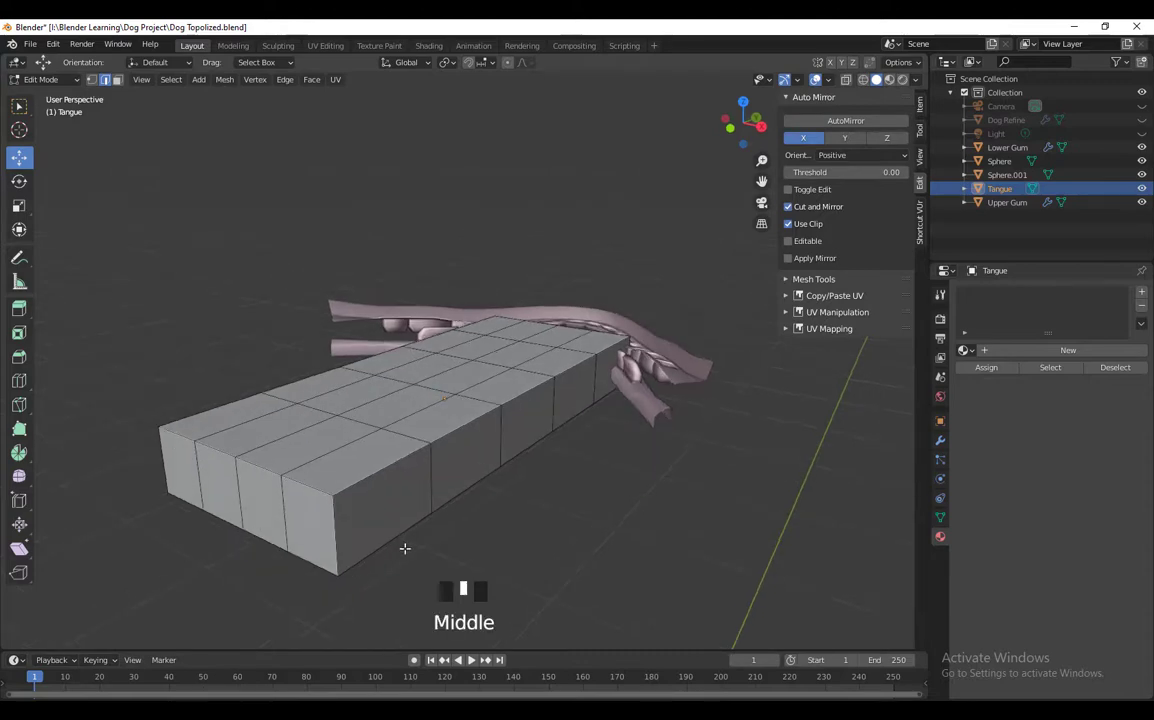
pyautogui.click(338, 530)
pyautogui.moveTo(338, 530); pyautogui.dragTo(543, 512, button='middle')
pyautogui.scroll(2, 543, 538)
pyautogui.scroll(-1, 550, 535)
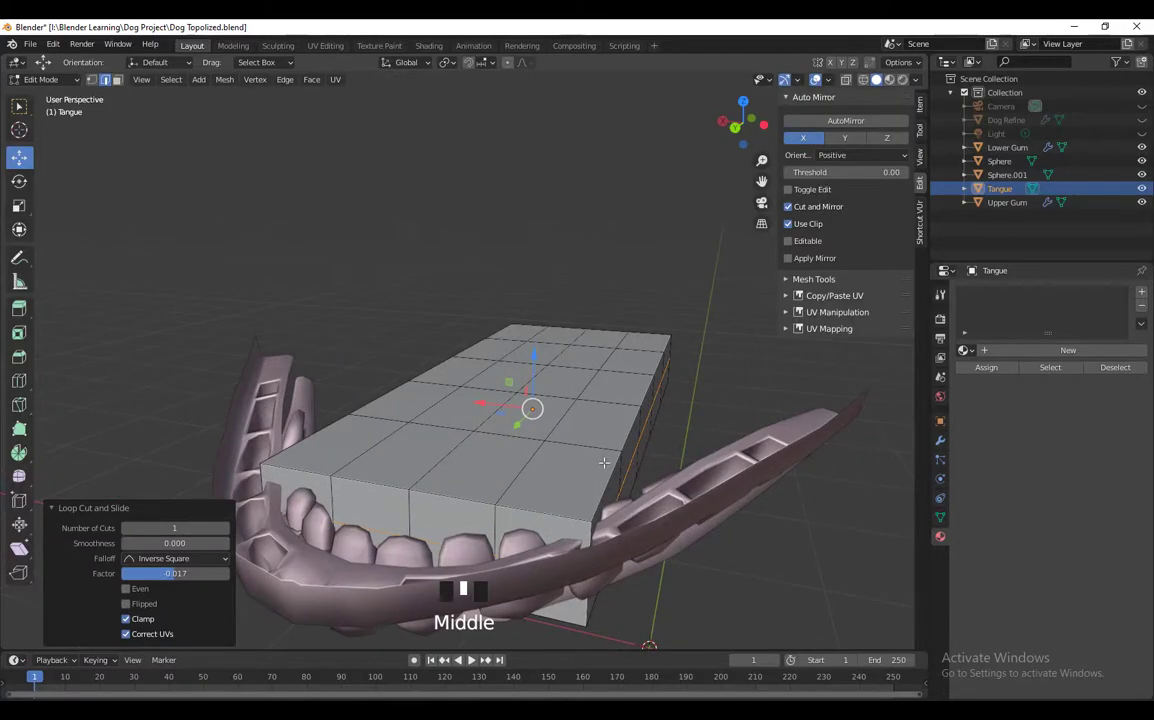
# - Select the outer edge loops of the Tangue block and bevel them with one segment to soften its corners
pyautogui.moveTo(604, 484); pyautogui.dragTo(585, 493, button='middle')
pyautogui.keyDown('alt'); pyautogui.moveTo(585, 493); pyautogui.dragTo(565, 502); pyautogui.keyUp('alt')
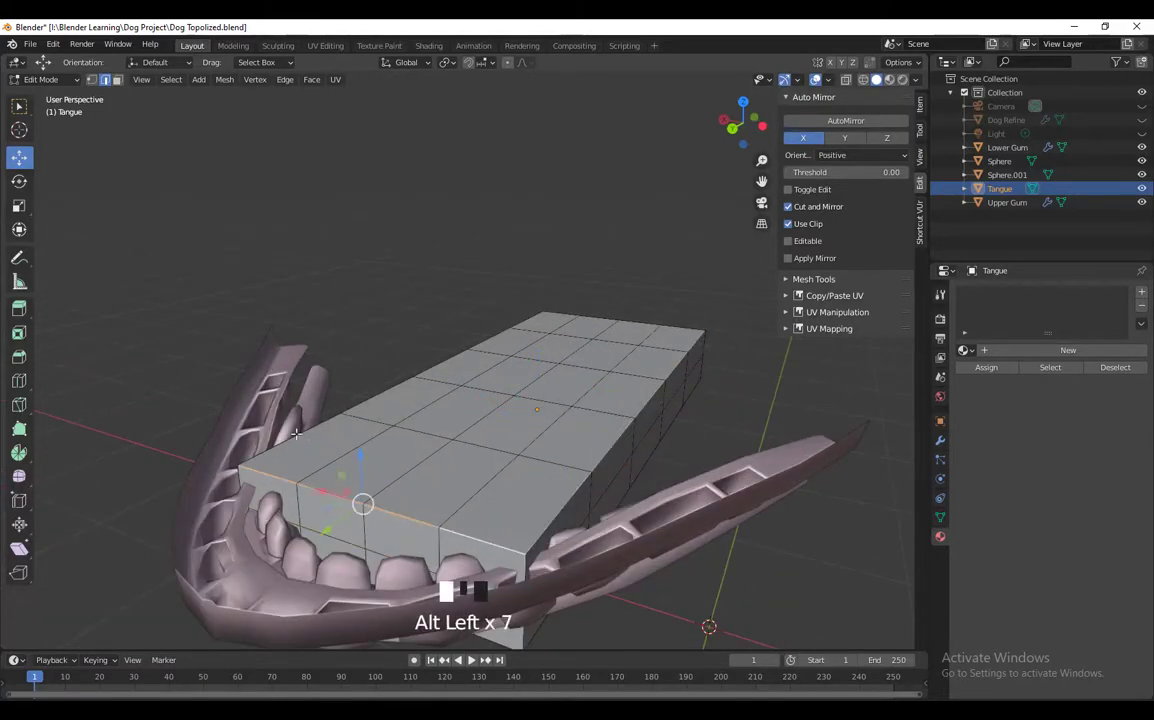
pyautogui.keyDown('alt'); pyautogui.keyDown('shift'); pyautogui.click(401, 518); pyautogui.keyUp('shift'); pyautogui.keyUp('alt')
pyautogui.keyDown('alt'); pyautogui.keyDown('shift'); pyautogui.click(558, 514); pyautogui.keyUp('shift'); pyautogui.keyUp('alt')
pyautogui.moveTo(558, 514); pyautogui.dragTo(550, 488, button='middle')
pyautogui.keyDown('alt'); pyautogui.keyDown('shift'); pyautogui.click(537, 512); pyautogui.keyUp('shift'); pyautogui.keyUp('alt')
pyautogui.moveTo(305, 512); pyautogui.dragTo(583, 574, button='middle')
pyautogui.keyDown('alt'); pyautogui.keyDown('shift'); pyautogui.click(413, 464); pyautogui.keyUp('shift'); pyautogui.keyUp('alt')
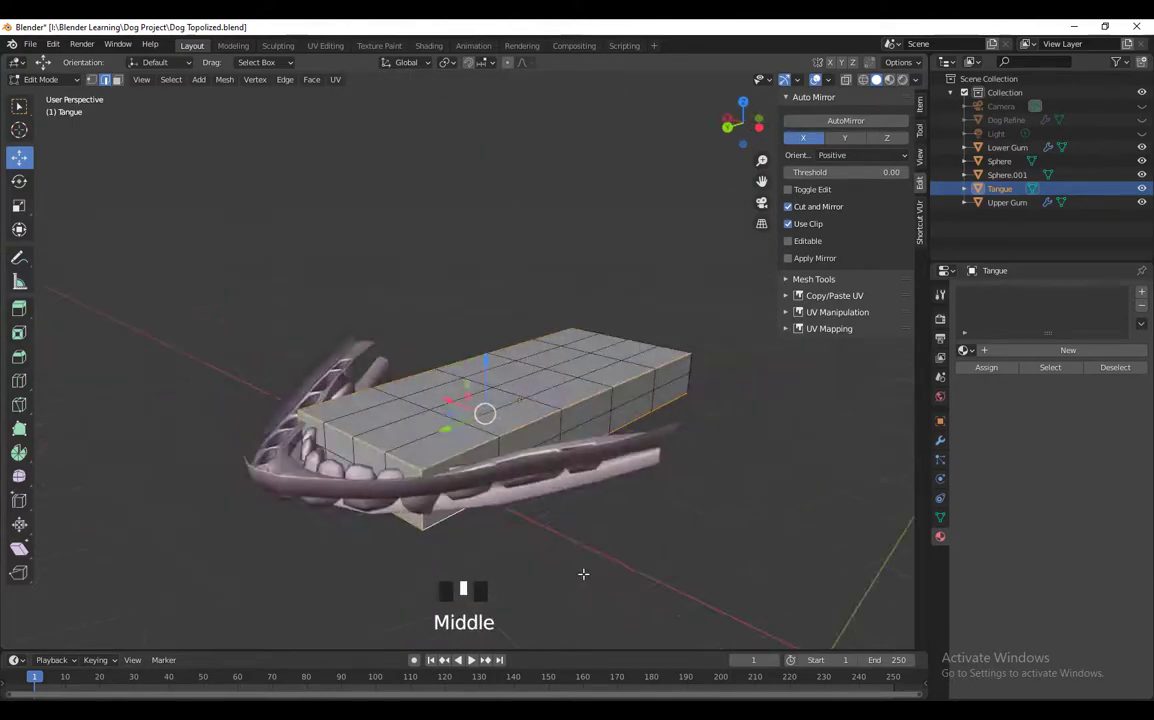
pyautogui.moveTo(472, 560); pyautogui.dragTo(470, 573, button='middle')
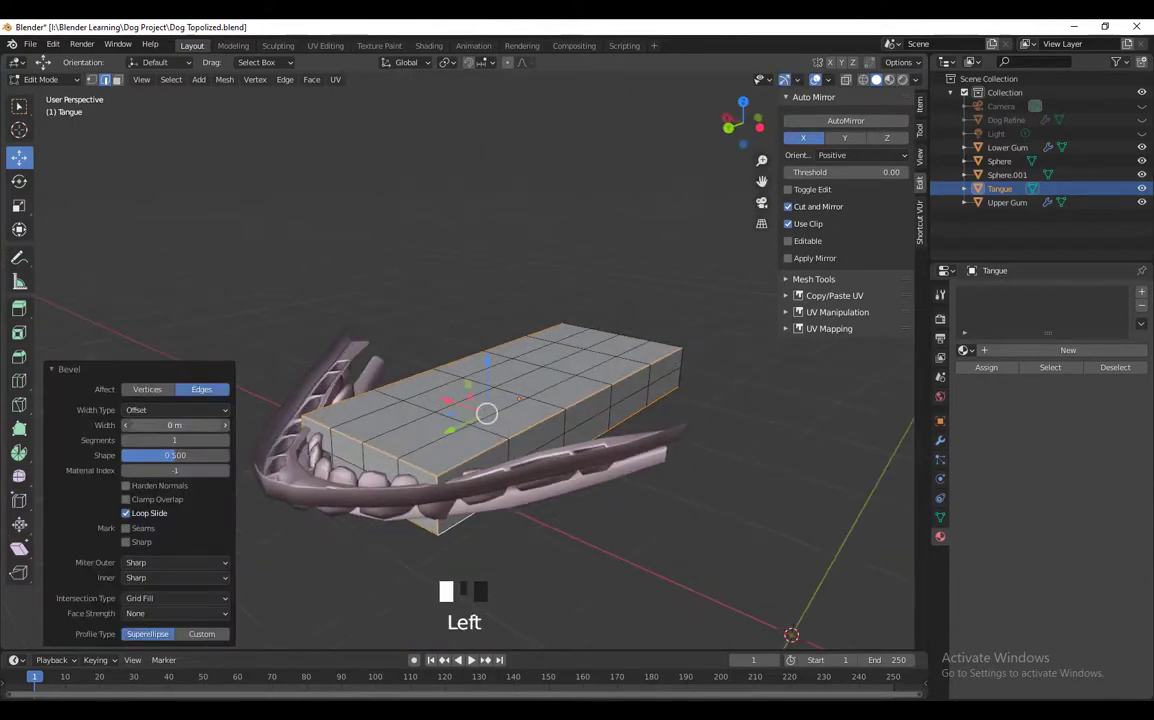
pyautogui.moveTo(288, 529); pyautogui.dragTo(603, 603, button='middle')
# - Check the Tangue mesh in wireframe, return to solid display, and apply AutoMirror to it along the X axis
pyautogui.press('Tab')
pyautogui.hotkey('shift', 'z')
pyautogui.press('1')
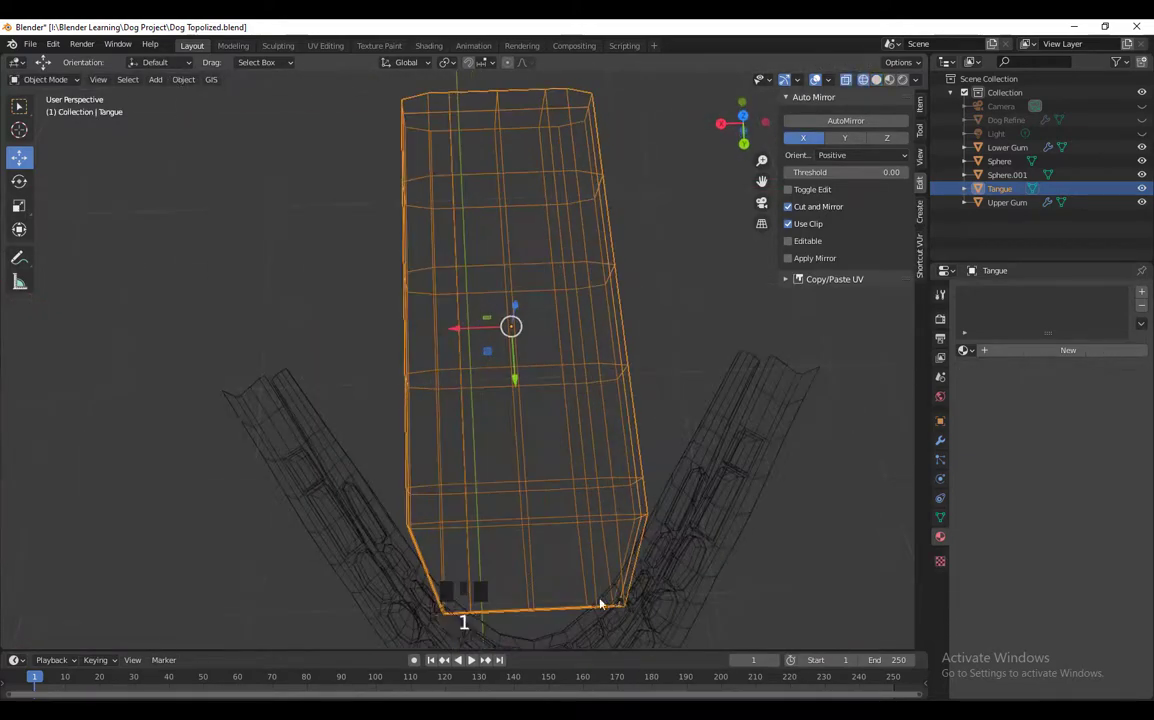
pyautogui.moveTo(603, 603); pyautogui.dragTo(545, 560)
pyautogui.moveTo(545, 500); pyautogui.dragTo(516, 440, button='middle')
pyautogui.press('Tab')
pyautogui.click(513, 452)
pyautogui.moveTo(533, 614)
pyautogui.mouseDown(button='middle')
pyautogui.moveTo(613, 590)
pyautogui.moveTo(572, 541)
pyautogui.moveTo(588, 584)
pyautogui.moveTo(600, 556)
pyautogui.mouseUp(button='middle')
pyautogui.press('Tab')
pyautogui.hotkey('shift', 'z')
pyautogui.click(858, 121)
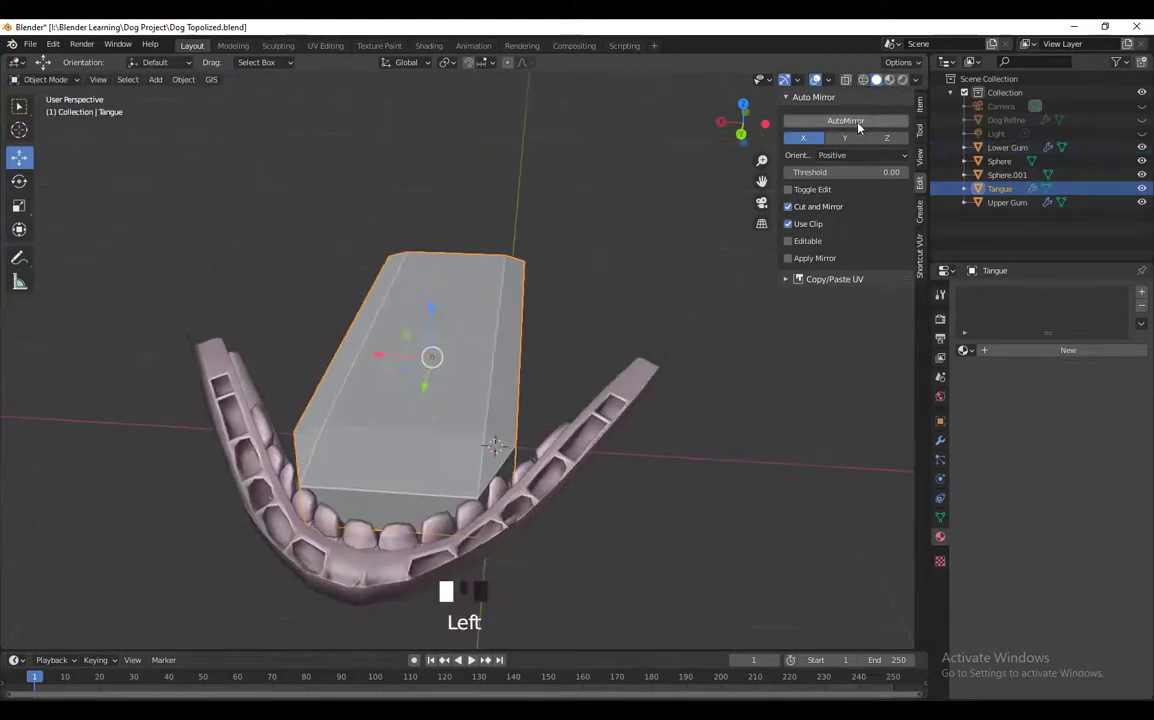
# - Adjust the front corner vertices of the Tangue mesh to begin narrowing its tip toward the front teeth
pyautogui.moveTo(415, 450); pyautogui.dragTo(556, 502, button='middle')
pyautogui.press('Tab')
pyautogui.moveTo(548, 462); pyautogui.dragTo(650, 560)
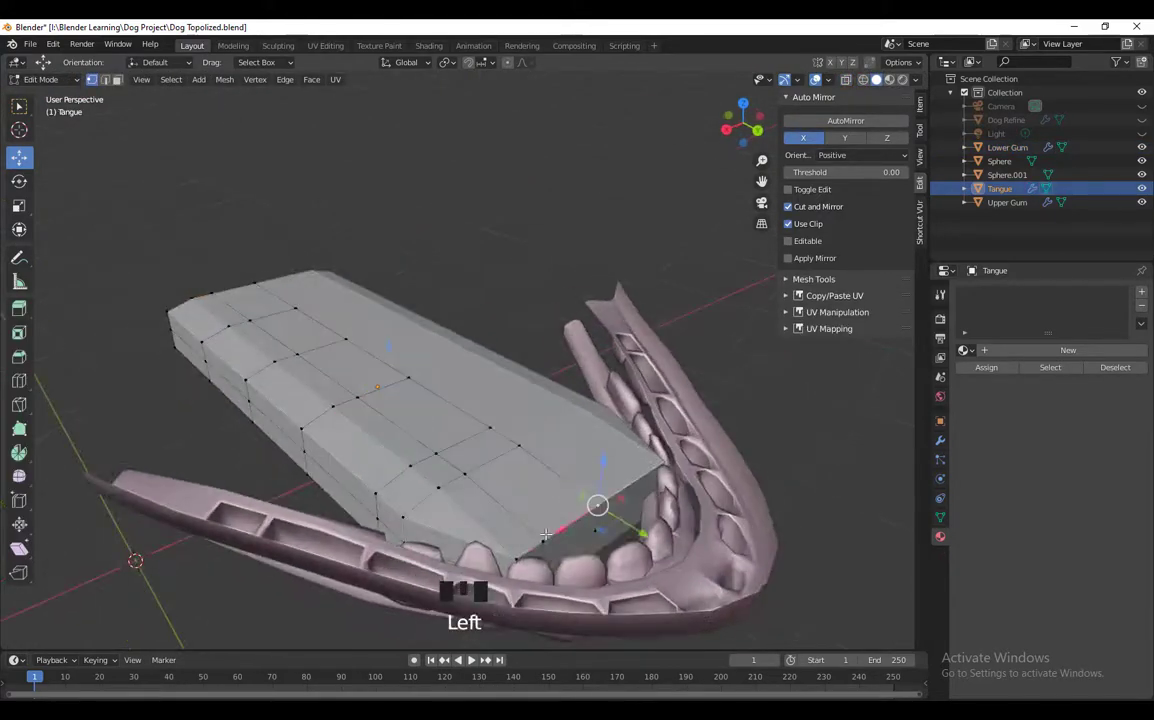
pyautogui.moveTo(600, 525); pyautogui.dragTo(640, 505, button='middle')
pyautogui.moveTo(690, 513); pyautogui.dragTo(668, 508)
pyautogui.moveTo(600, 500); pyautogui.dragTo(655, 520, button='middle')
pyautogui.click(556, 527)
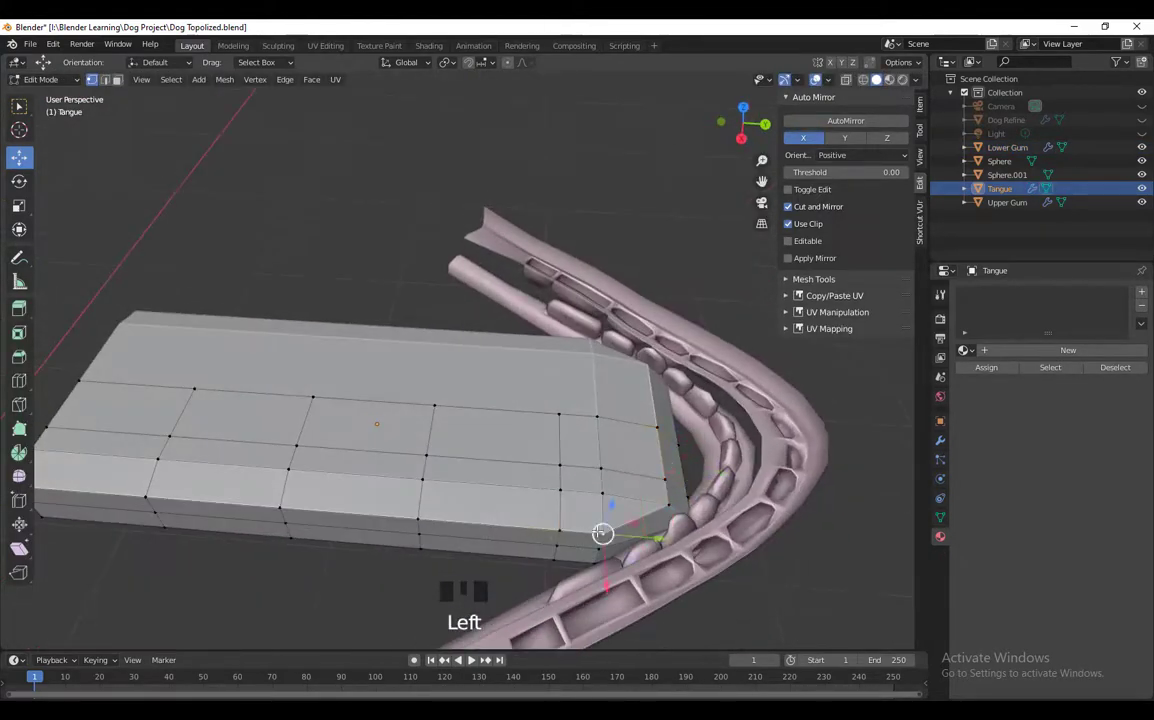
# - Select the lengthwise edge row along the side of the Tangue mesh and move it inward about -0.013 m on X
pyautogui.scroll(-2, 549, 477)
pyautogui.scroll(2, 546, 515)
pyautogui.moveTo(549, 477); pyautogui.dragTo(665, 483, button='middle')
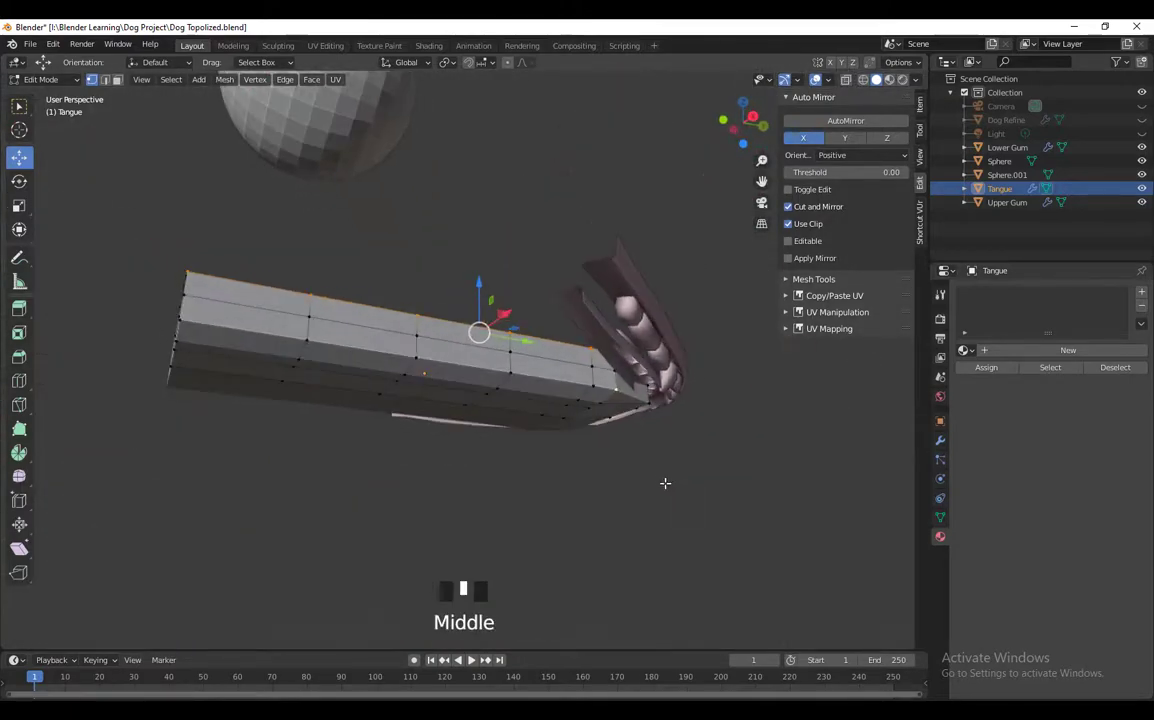
pyautogui.keyDown('ctrl'); pyautogui.click(183, 320); pyautogui.keyUp('ctrl')
pyautogui.moveTo(420, 400); pyautogui.dragTo(625, 510, button='middle')
pyautogui.moveTo(583, 446); pyautogui.dragTo(598, 451)
pyautogui.scroll(4, 600, 455)
pyautogui.keyDown('shift'); pyautogui.moveTo(600, 400); pyautogui.dragTo(610, 466, button='middle'); pyautogui.keyUp('shift')
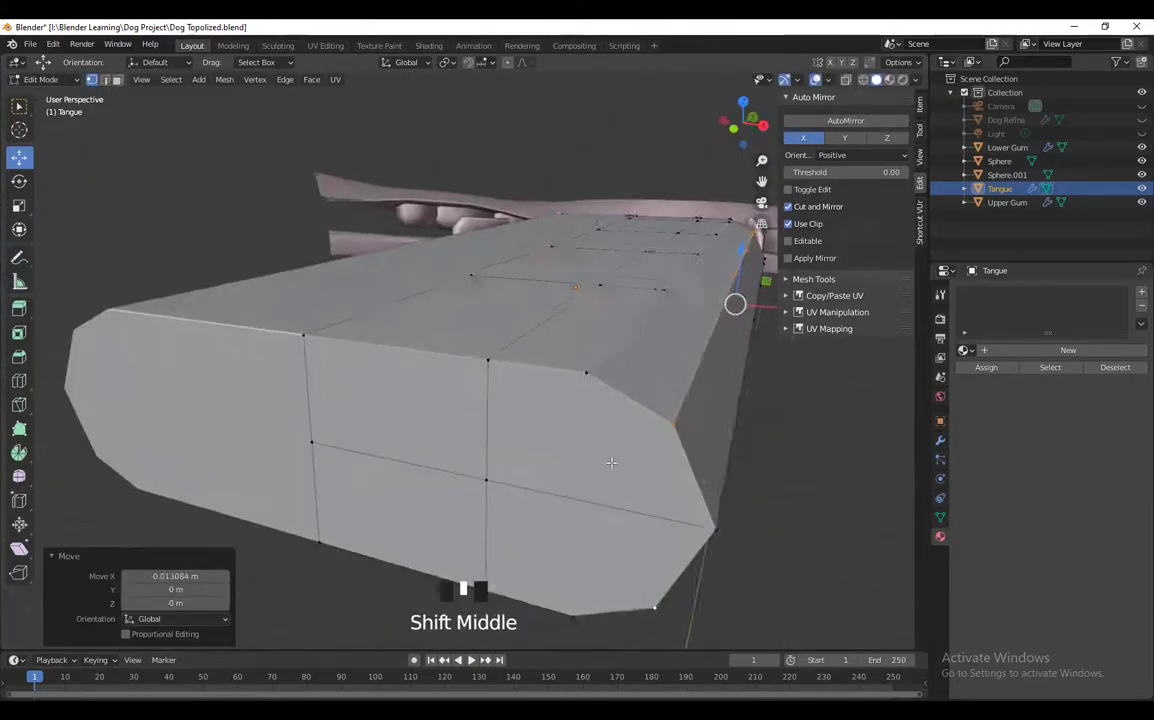
# - Delete the four faces closing the back end of the Tangue mesh's editable half
pyautogui.press('3')
pyautogui.click(515, 435)
pyautogui.keyDown('shift'); pyautogui.click(415, 425); pyautogui.keyUp('shift')
pyautogui.keyDown('shift'); pyautogui.click(420, 490); pyautogui.keyUp('shift')
pyautogui.keyDown('shift'); pyautogui.click(530, 530); pyautogui.keyUp('shift')
pyautogui.scroll(-3, 700, 564)
pyautogui.press('Delete')
pyautogui.click(655, 558)
pyautogui.moveTo(535, 525); pyautogui.dragTo(578, 511, button='middle')
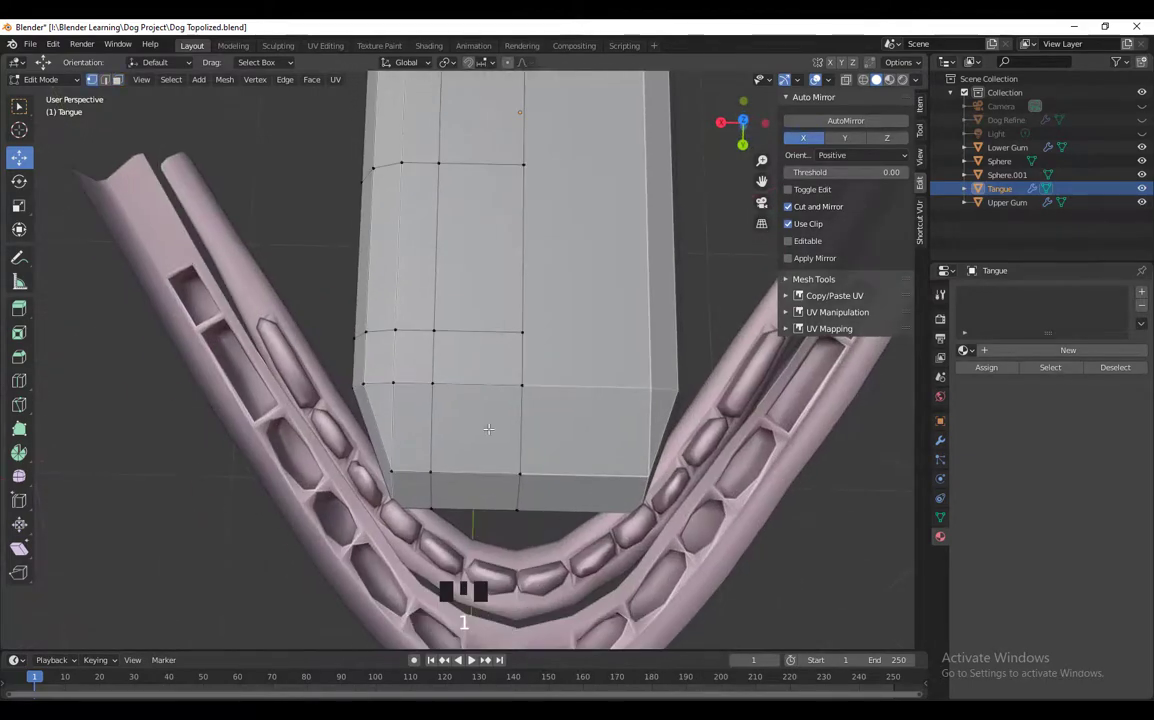
# - Show the mesh in wireframe and reposition the front vertices to taper the tongue's tip inside the teeth
pyautogui.hotkey('shift', 'z')
pyautogui.moveTo(487, 447); pyautogui.dragTo(517, 569)
pyautogui.moveTo(414, 536); pyautogui.dragTo(395, 513)
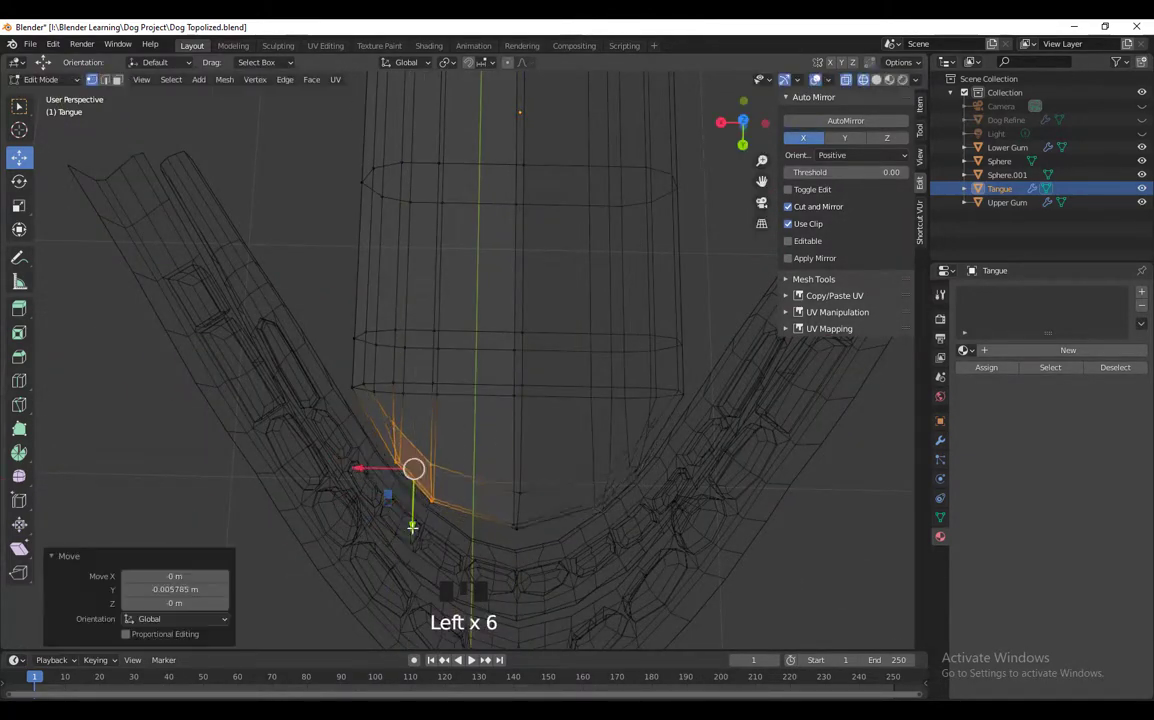
# - Move the side vertices of the tongue's middle cross rows outward to make it bulge in the middle
pyautogui.moveTo(412, 527); pyautogui.dragTo(600, 482, button='middle')
pyautogui.scroll(-2, 507, 345)
pyautogui.keyDown('shift'); pyautogui.moveTo(507, 345); pyautogui.dragTo(497, 410, button='middle'); pyautogui.keyUp('shift')
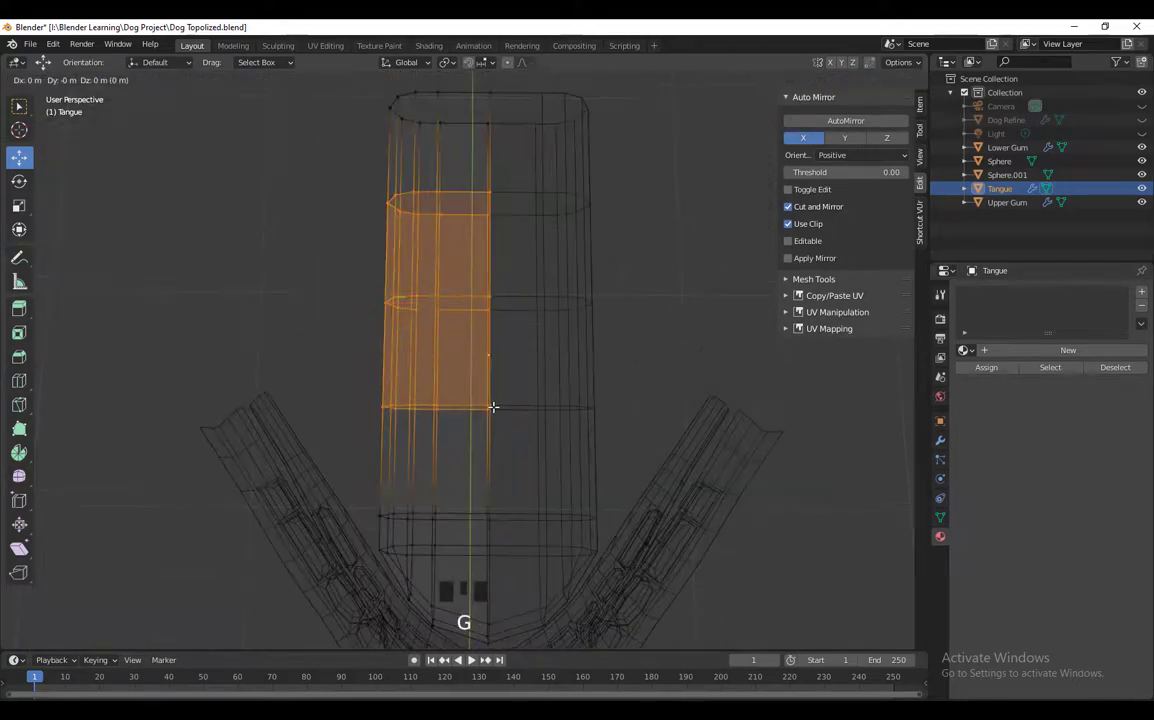
pyautogui.click(480, 407)
pyautogui.moveTo(355, 479); pyautogui.dragTo(454, 535)
pyautogui.press('g')
pyautogui.click(448, 535)
pyautogui.moveTo(440, 330); pyautogui.dragTo(346, 274)
pyautogui.press('g')
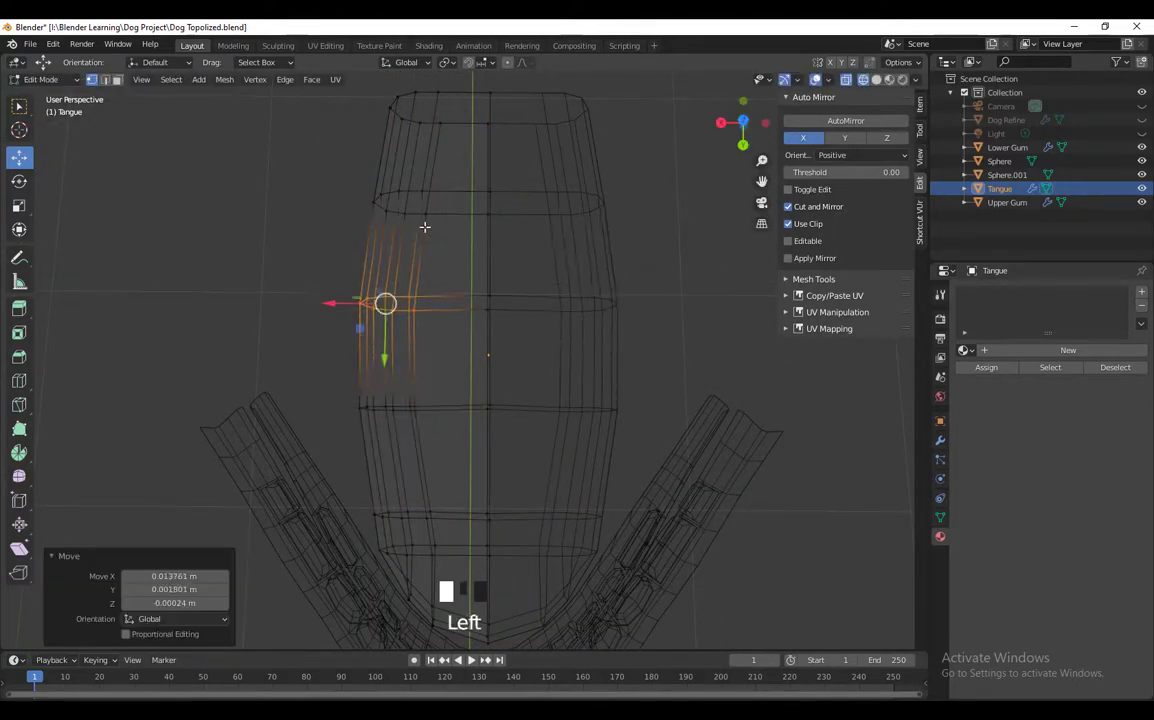
# - Widen the tongue's rear cross row and shift the row near the tip backward about 0.029 m along Y
pyautogui.moveTo(428, 228); pyautogui.dragTo(350, 174)
pyautogui.press('g')
pyautogui.click(318, 268)
pyautogui.moveTo(446, 534); pyautogui.dragTo(358, 484)
pyautogui.press('g')
pyautogui.click(350, 460)
pyautogui.click(420, 546)
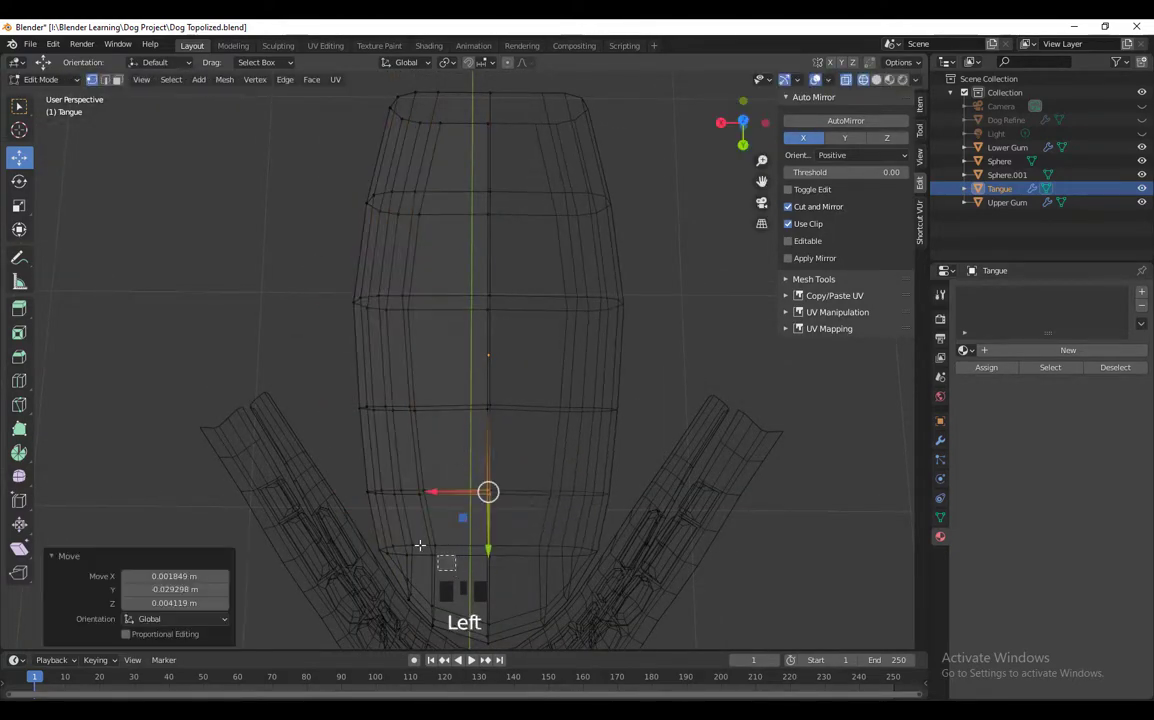
# - Select the vertices along the tongue's centre line and lower them slightly on Z to form a central groove
pyautogui.scroll(-2, 500, 549)
pyautogui.moveTo(500, 549)
pyautogui.mouseDown(button='middle')
pyautogui.moveTo(482, 381)
pyautogui.moveTo(499, 560)
pyautogui.mouseUp(button='middle')
pyautogui.moveTo(501, 562); pyautogui.dragTo(455, 224)
pyautogui.moveTo(457, 224); pyautogui.dragTo(470, 125, button='middle')
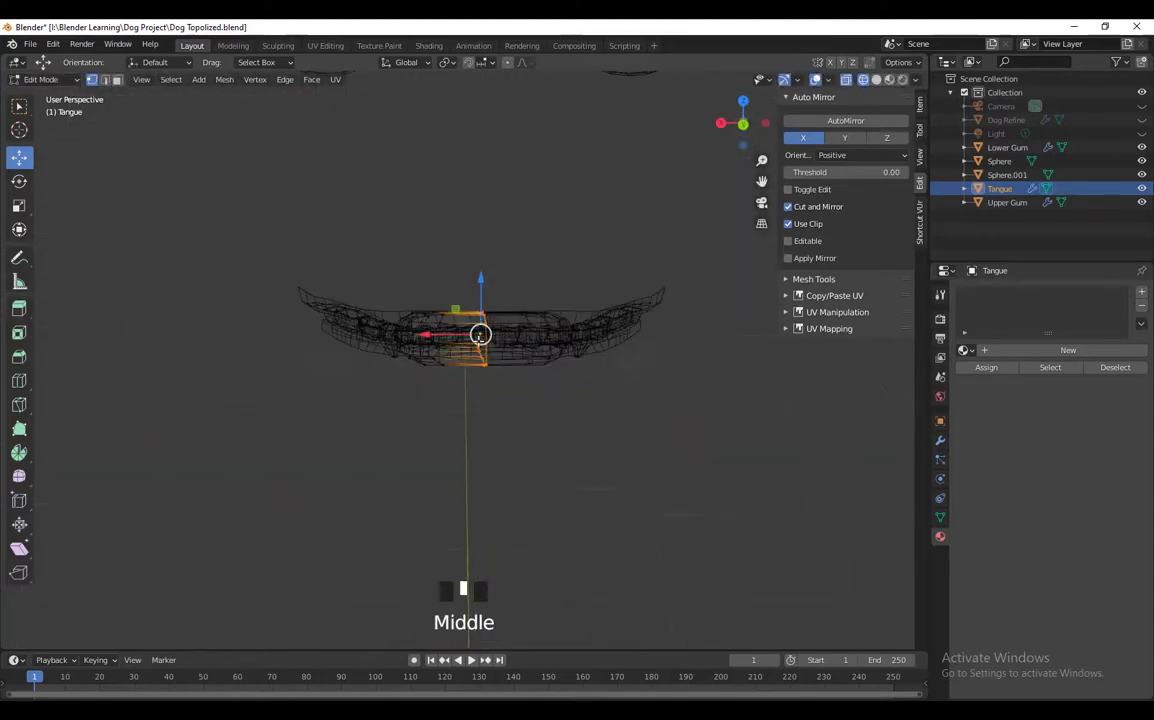
pyautogui.moveTo(480, 280); pyautogui.dragTo(480, 288)
pyautogui.moveTo(505, 338); pyautogui.dragTo(712, 509, button='middle')
pyautogui.click(651, 457)
# - Lower the tongue's rear vertex rows along Z, the last by about 0.013 m, and return to solid display
pyautogui.moveTo(651, 457); pyautogui.dragTo(480, 470, button='middle')
pyautogui.moveTo(265, 300); pyautogui.dragTo(345, 430)
pyautogui.moveTo(303, 318); pyautogui.dragTo(301, 340)
pyautogui.moveTo(360, 285); pyautogui.dragTo(425, 425)
pyautogui.moveTo(393, 300); pyautogui.dragTo(393, 318)
pyautogui.moveTo(393, 400)
pyautogui.mouseDown(button='middle')
pyautogui.moveTo(539, 498)
pyautogui.moveTo(690, 480)
pyautogui.mouseUp(button='middle')
pyautogui.hotkey('shift', 'z')
# - Unhide the Dog Refine body around the tongue and gums
pyautogui.scroll(2, 551, 500)
pyautogui.moveTo(600, 460); pyautogui.dragTo(590, 530, button='middle')
pyautogui.moveTo(590, 530)
pyautogui.keyDown('shift'); pyautogui.mouseDown(button='middle')
pyautogui.moveTo(560, 545)
pyautogui.moveTo(553, 447)
pyautogui.moveTo(554, 471)
pyautogui.moveTo(567, 458)
pyautogui.moveTo(619, 509)
pyautogui.mouseUp(button='middle'); pyautogui.keyUp('shift')
pyautogui.scroll(1, 553, 447)
pyautogui.scroll(1, 559, 440)
pyautogui.scroll(-5, 489, 507)
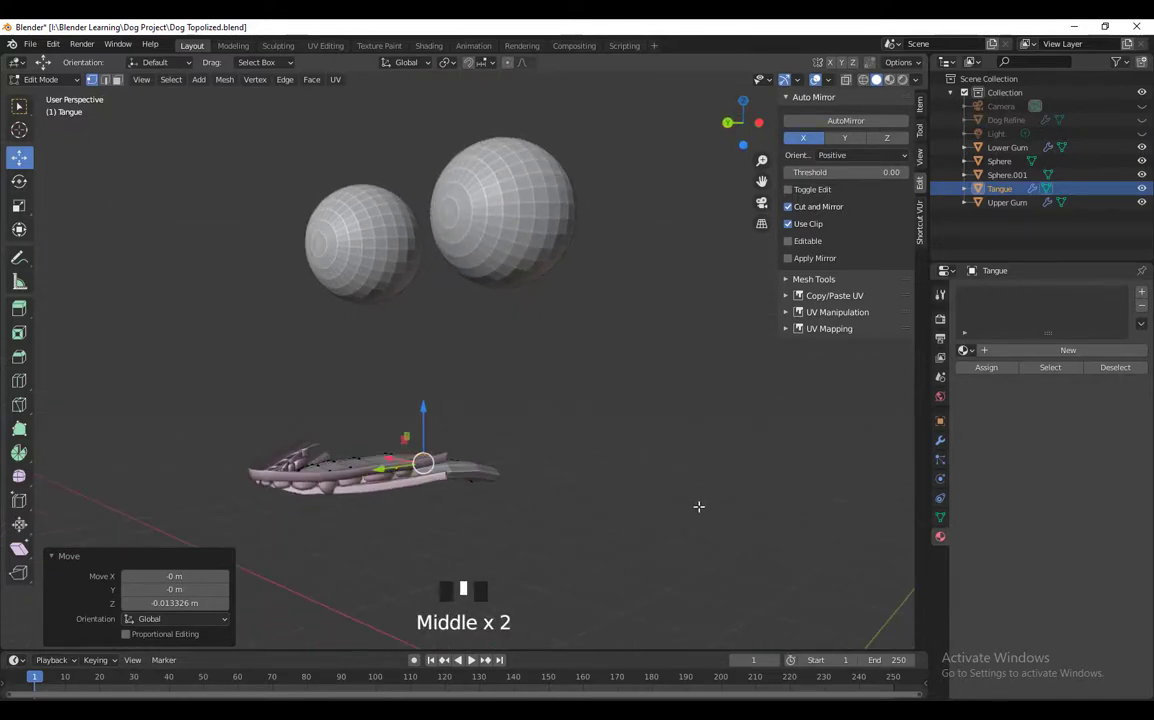
pyautogui.moveTo(600, 410)
pyautogui.mouseDown(button='middle')
pyautogui.moveTo(608, 425)
pyautogui.moveTo(620, 420)
pyautogui.mouseUp(button='middle')
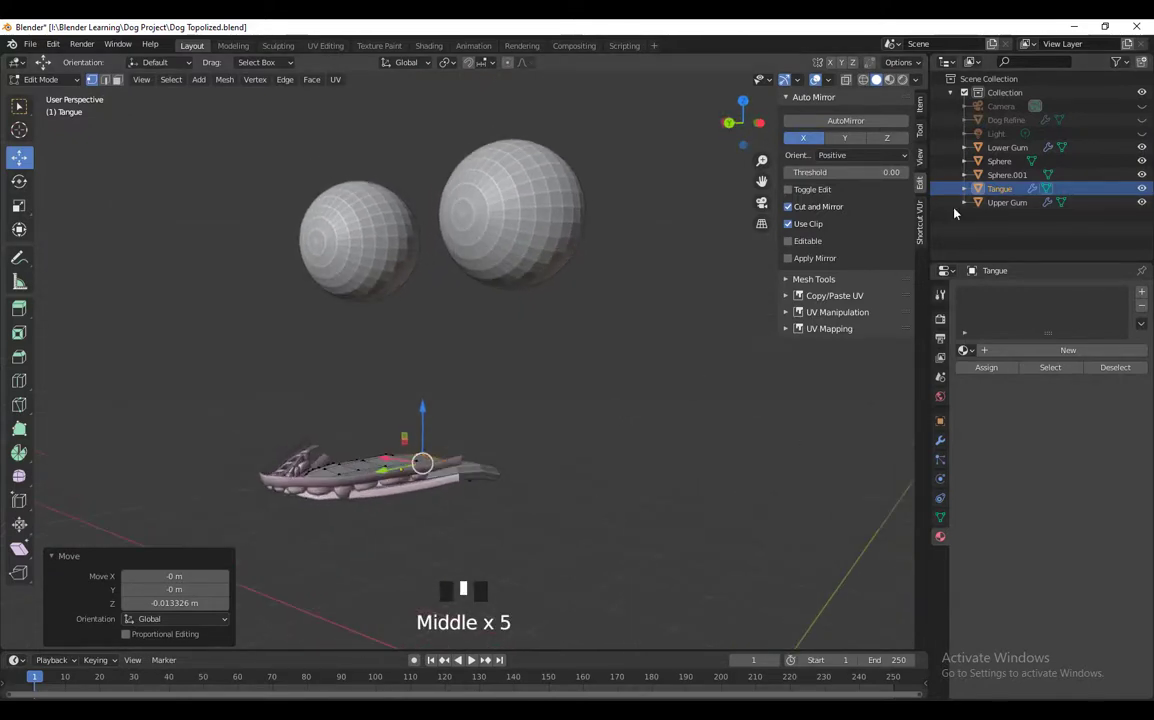
pyautogui.click(1006, 120)
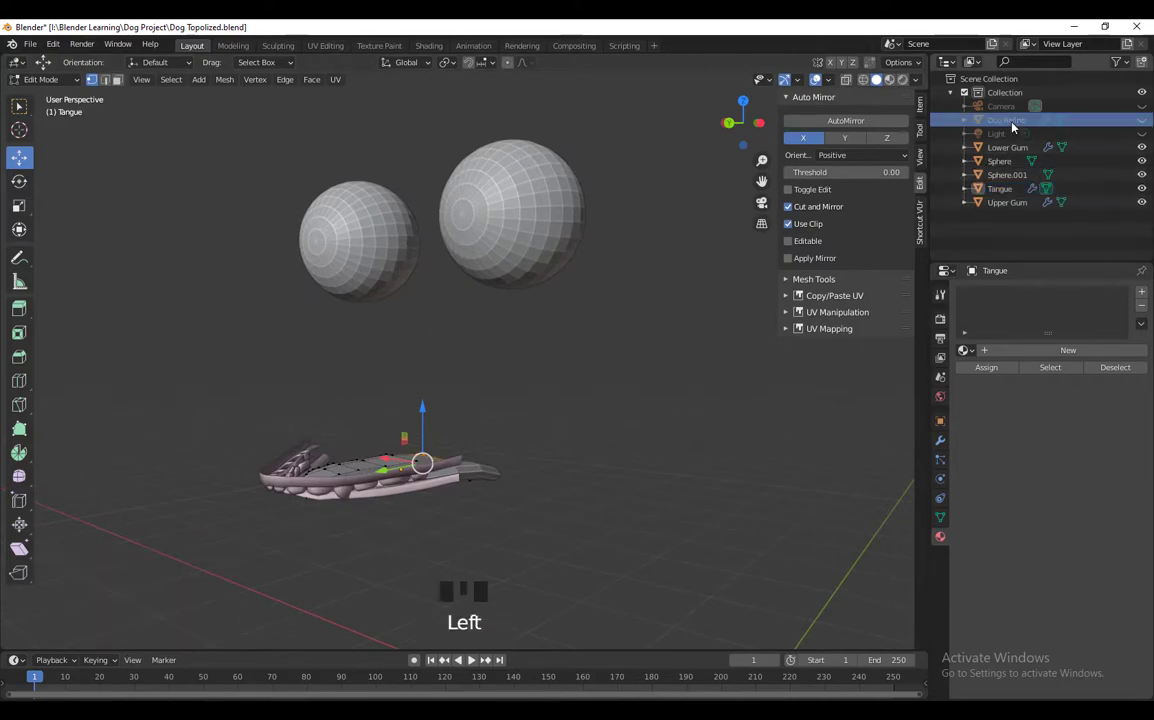
pyautogui.click(1141, 119)
# - Examine the dog's head, mouth and front legs from several angles with the body visible
pyautogui.scroll(-3, 577, 360)
pyautogui.scroll(-4, 577, 360)
pyautogui.scroll(2, 540, 440)
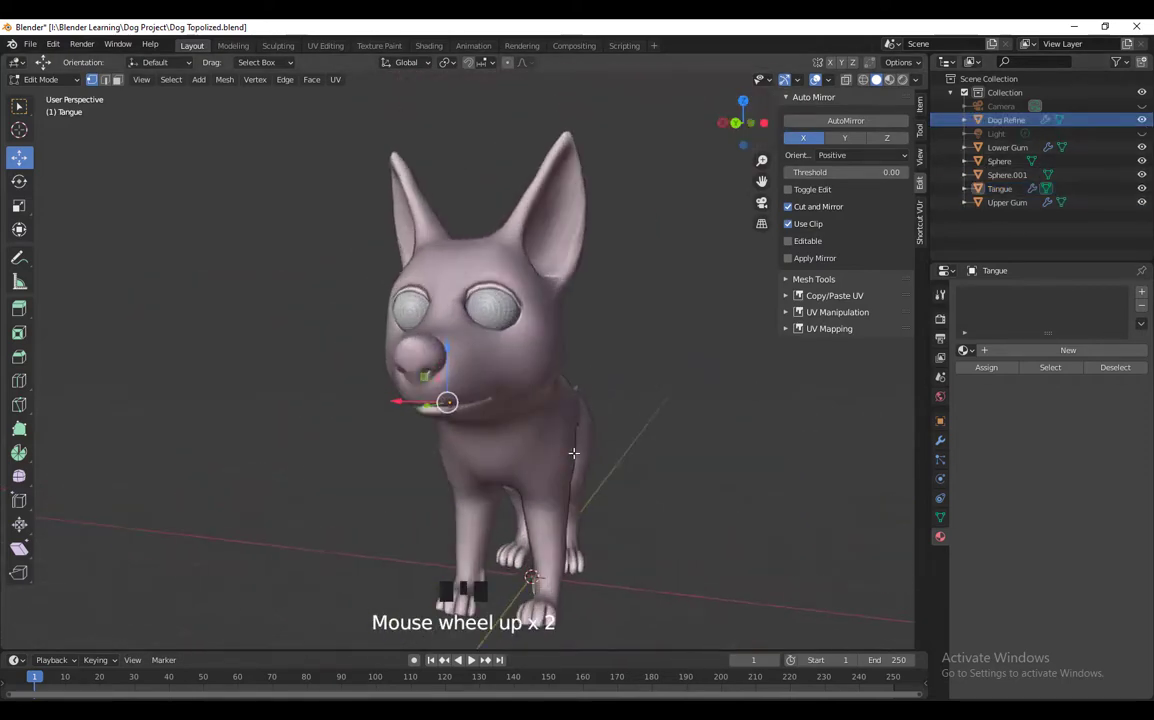
pyautogui.keyDown('shift'); pyautogui.moveTo(540, 470); pyautogui.dragTo(536, 379, button='middle'); pyautogui.keyUp('shift')
pyautogui.scroll(3, 484, 513)
pyautogui.keyDown('shift'); pyautogui.moveTo(484, 513); pyautogui.dragTo(528, 530, button='middle'); pyautogui.keyUp('shift')
pyautogui.scroll(3, 381, 567)
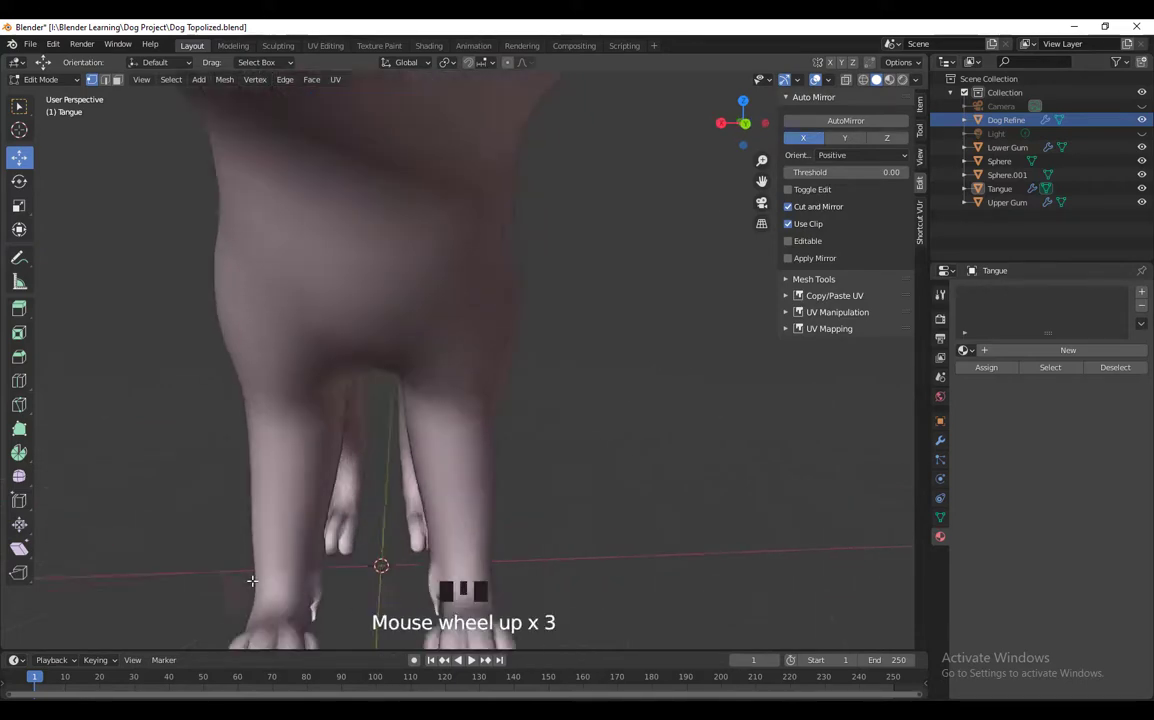
pyautogui.keyDown('shift'); pyautogui.moveTo(381, 567); pyautogui.dragTo(446, 504, button='middle'); pyautogui.keyUp('shift')
pyautogui.scroll(-4, 471, 487)
pyautogui.moveTo(463, 437); pyautogui.dragTo(438, 430, button='middle')
pyautogui.keyDown('shift'); pyautogui.moveTo(438, 430); pyautogui.dragTo(340, 345, button='middle'); pyautogui.keyUp('shift')
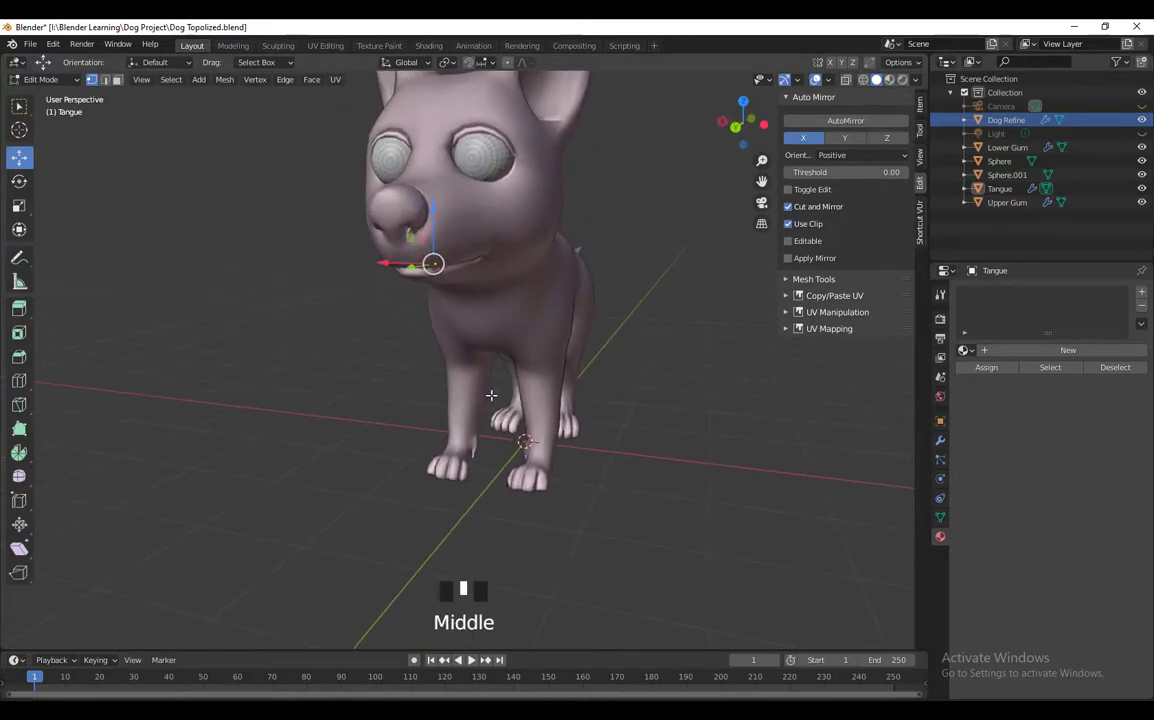
pyautogui.moveTo(491, 395); pyautogui.dragTo(475, 390, button='middle')
pyautogui.moveTo(196, 287); pyautogui.dragTo(197, 286, button='middle')
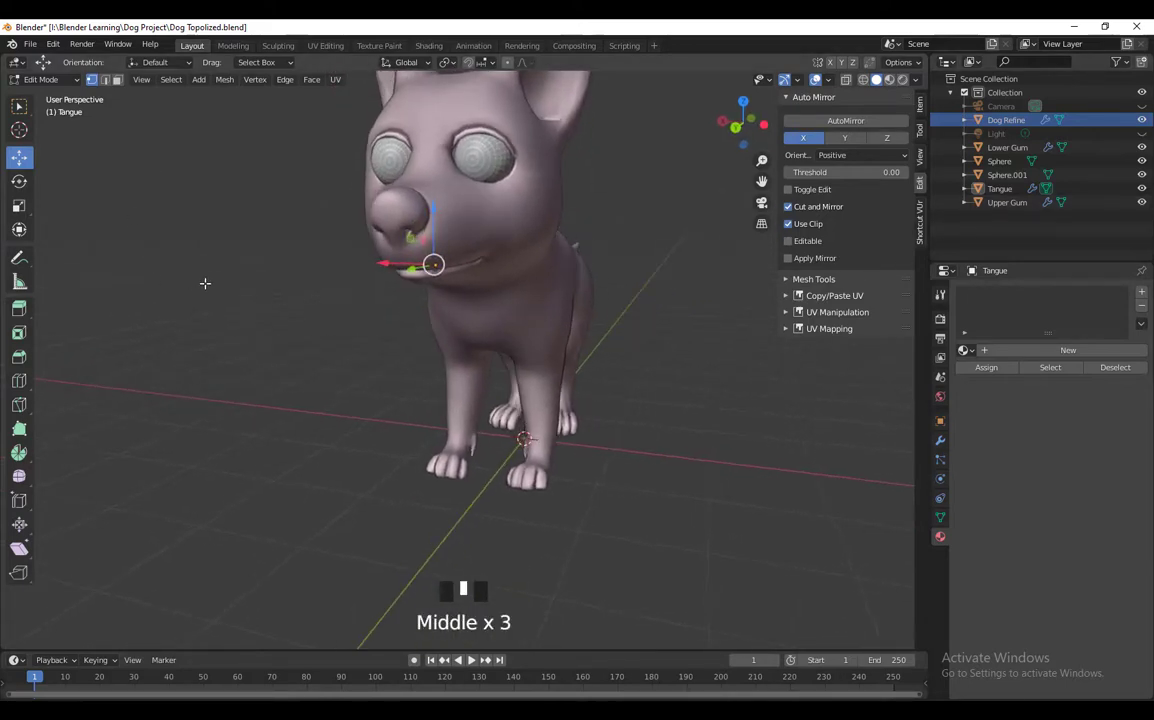
# - Leave the tongue's edit mode and add a 2 m cube mesh at the world origin
pyautogui.press('Tab')
pyautogui.scroll(-2, 209, 330)
pyautogui.moveTo(240, 379); pyautogui.dragTo(193, 387, button='middle')
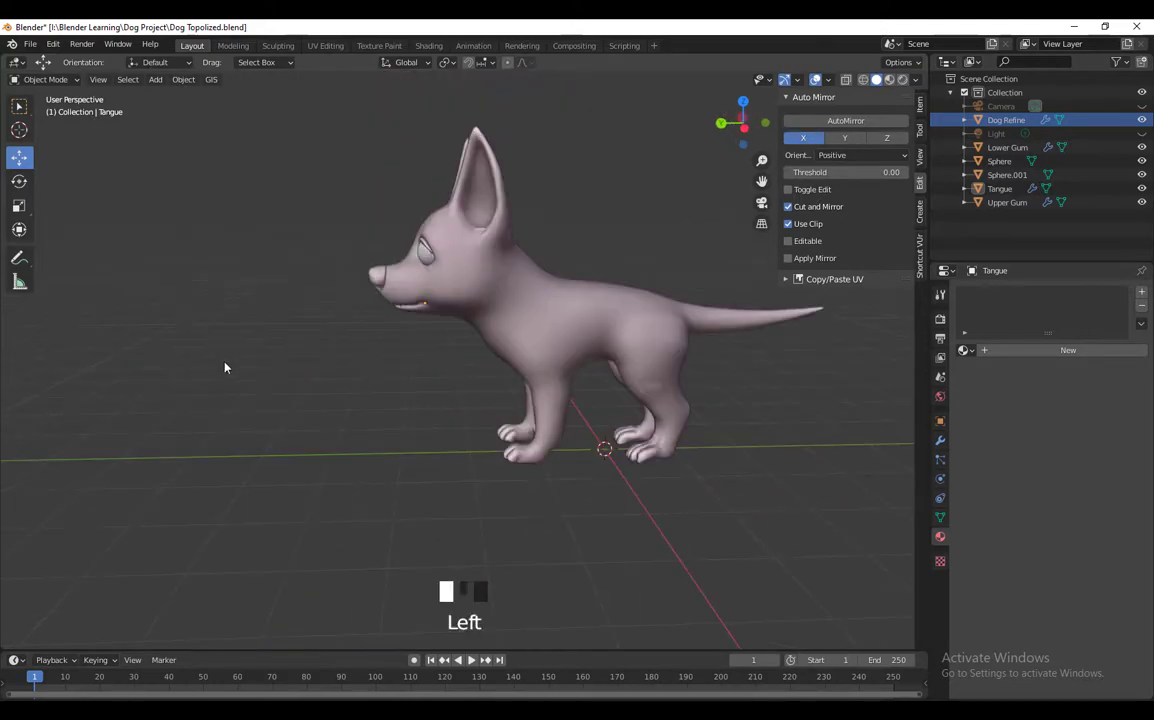
pyautogui.moveTo(691, 500); pyautogui.dragTo(425, 443, button='middle')
pyautogui.scroll(2, 425, 443)
pyautogui.keyDown('shift'); pyautogui.moveTo(335, 417); pyautogui.dragTo(263, 428, button='middle'); pyautogui.keyUp('shift')
pyautogui.scroll(1, 271, 450)
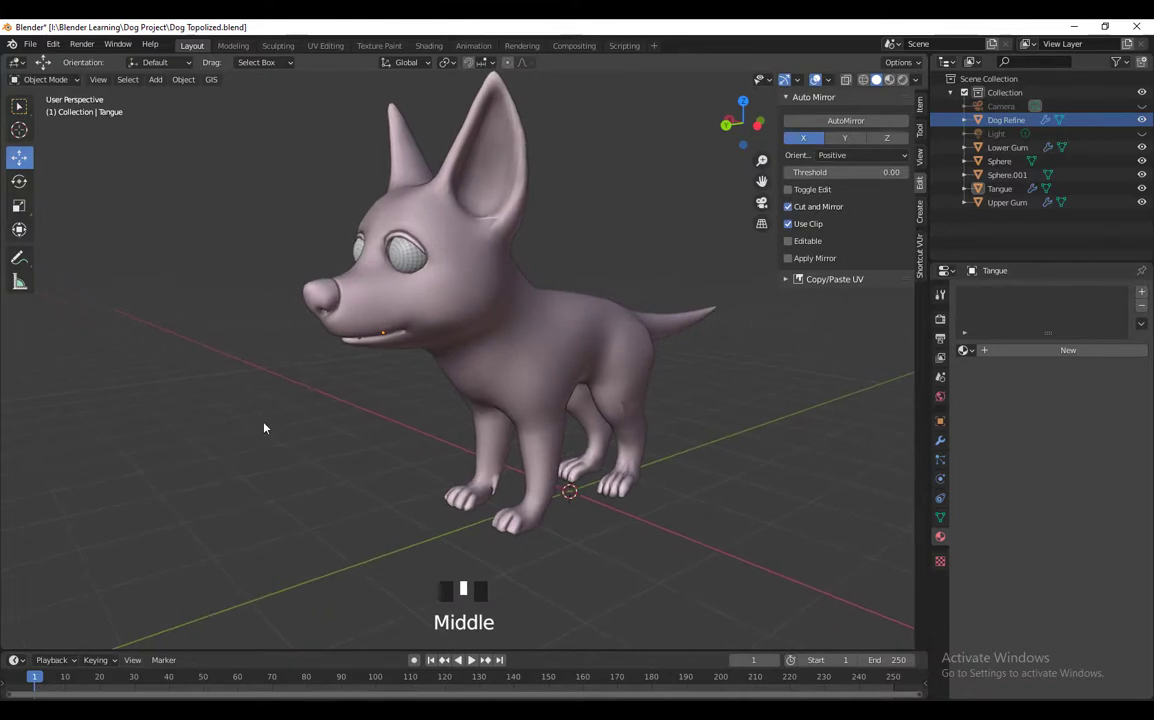
pyautogui.hotkey('shift', 'a')
pyautogui.moveTo(264, 424)
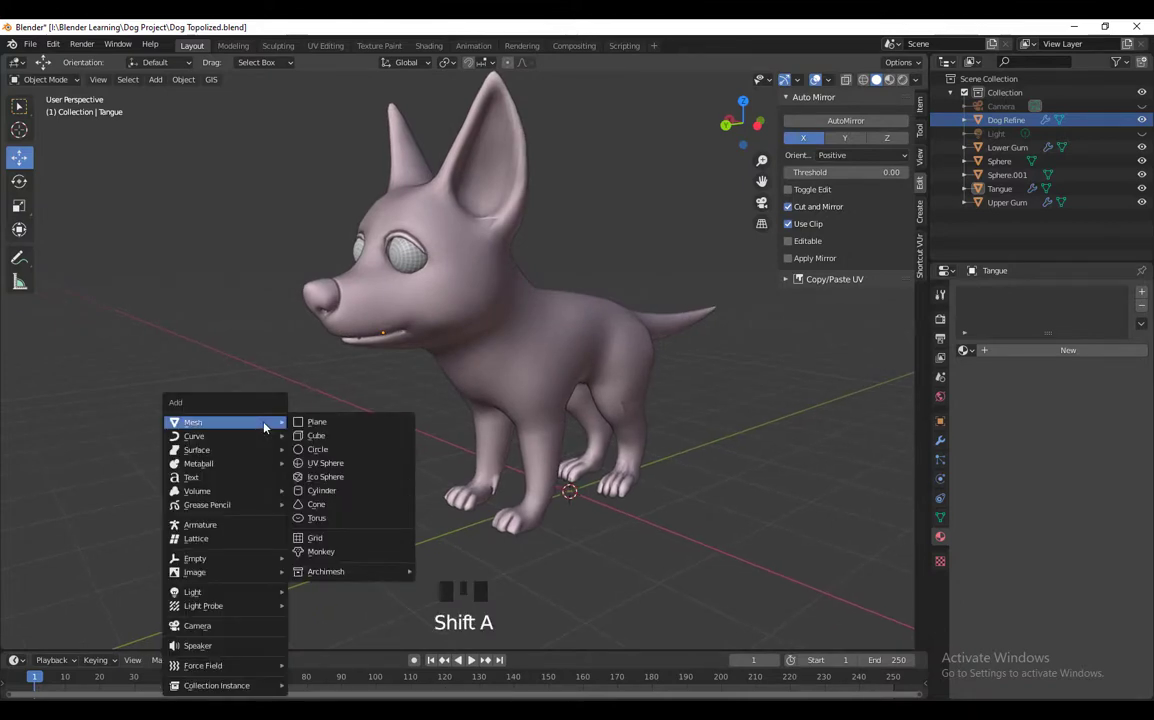
pyautogui.click(335, 443)
# - Scale the new cube down uniformly to a small block between the dog's feet
pyautogui.scroll(-2, 426, 443)
pyautogui.scroll(3, 426, 443)
pyautogui.keyDown('shift'); pyautogui.moveTo(520, 590); pyautogui.dragTo(504, 451, button='middle'); pyautogui.keyUp('shift')
pyautogui.scroll(3, 531, 463)
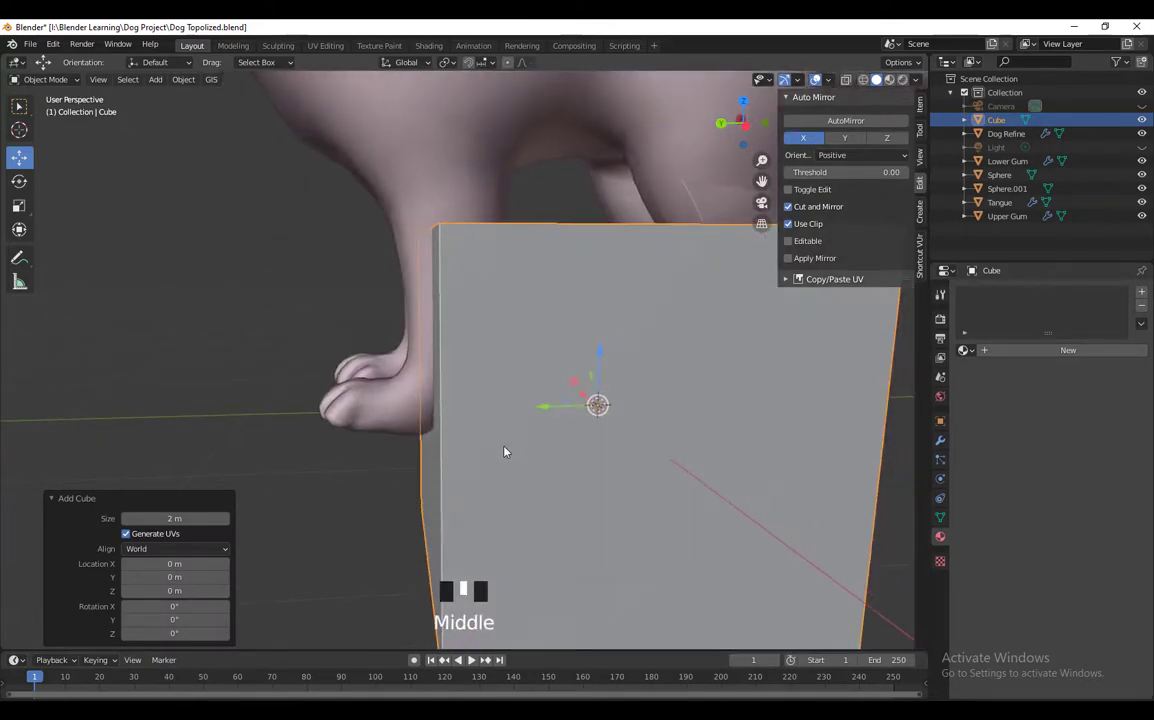
pyautogui.moveTo(580, 491); pyautogui.dragTo(608, 473, button='middle')
pyautogui.scroll(-2, 515, 471)
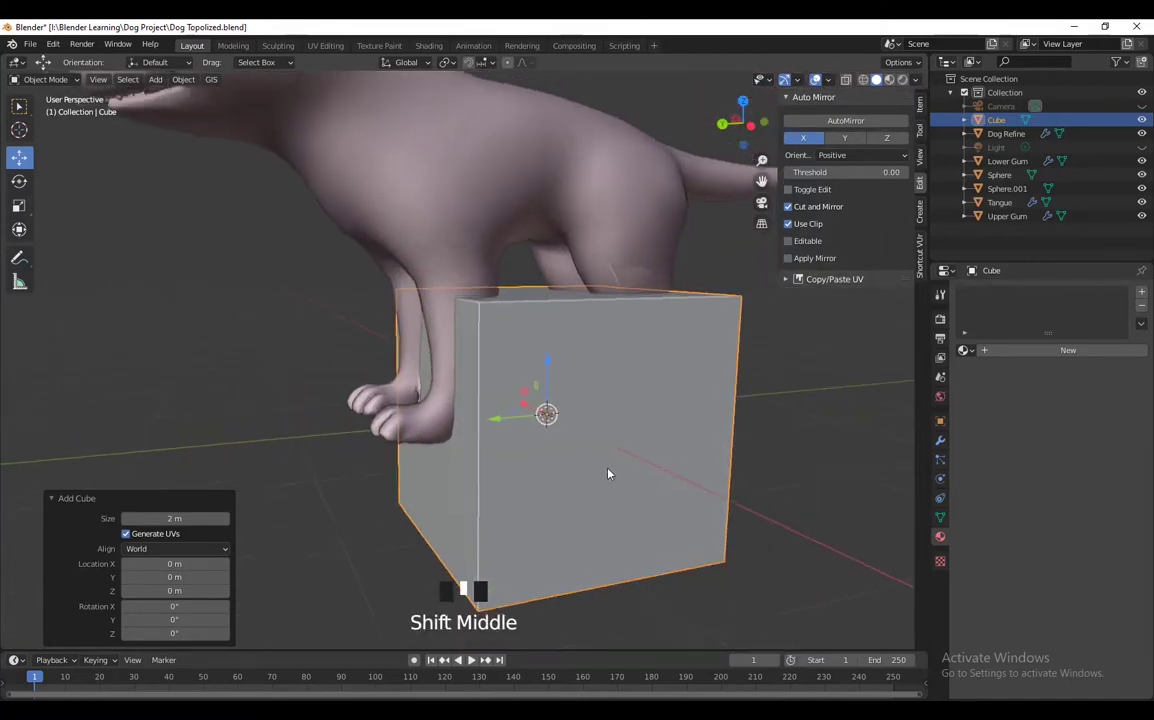
pyautogui.press('s')
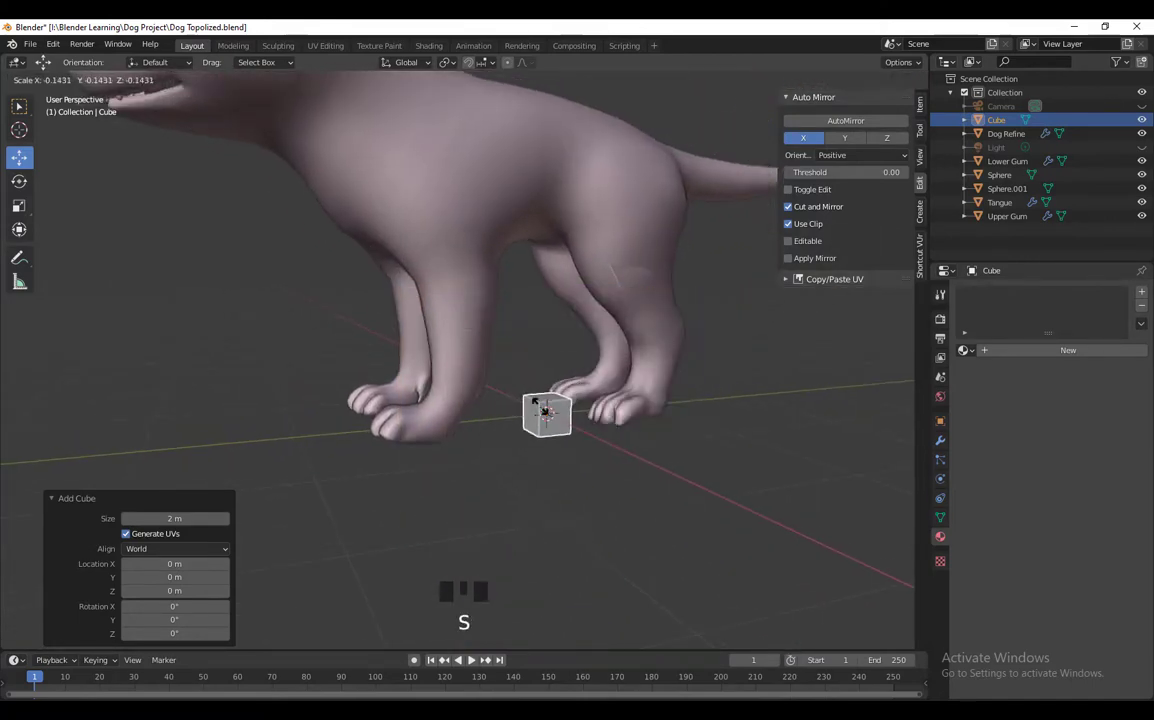
pyautogui.click(548, 400)
# - Move the cube about 2.36 m along Y and -0.35 m along X, placing it in front of one front paw
pyautogui.moveTo(548, 400); pyautogui.dragTo(580, 448, button='middle')
pyautogui.scroll(4, 508, 438)
pyautogui.moveTo(576, 448); pyautogui.dragTo(95, 466)
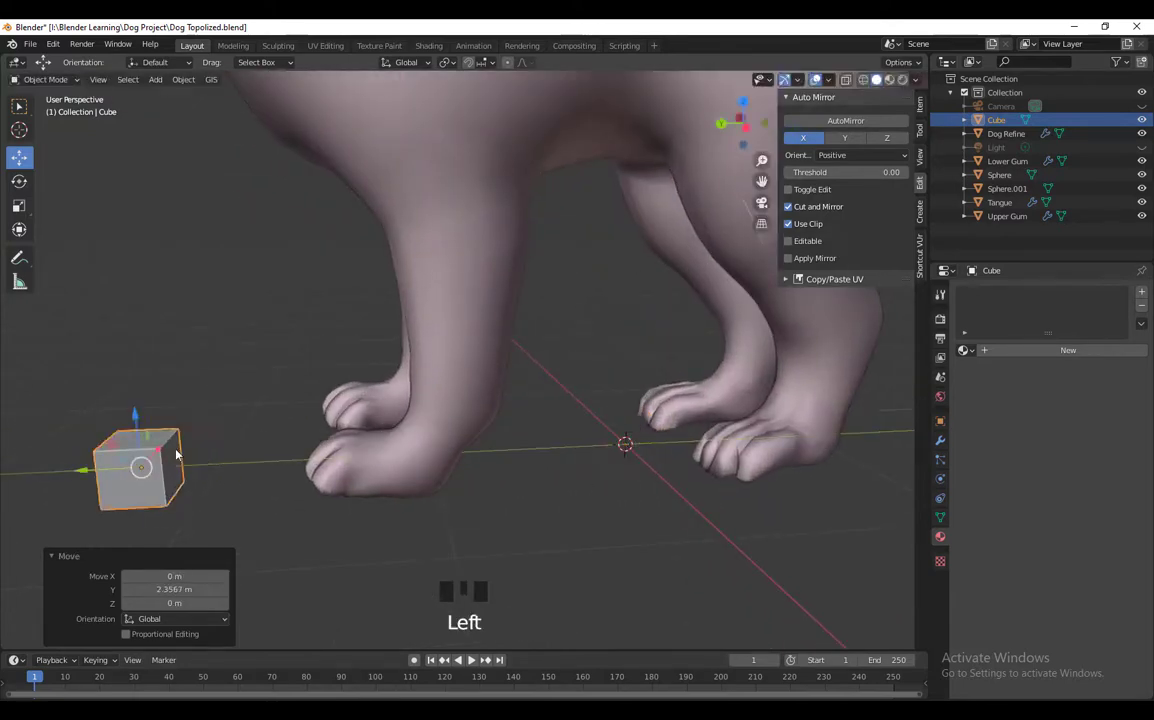
pyautogui.moveTo(95, 466); pyautogui.dragTo(505, 525, button='middle')
pyautogui.scroll(3, 417, 531)
pyautogui.keyDown('shift'); pyautogui.moveTo(505, 525); pyautogui.dragTo(534, 417, button='middle'); pyautogui.keyUp('shift')
pyautogui.scroll(-3, 536, 428)
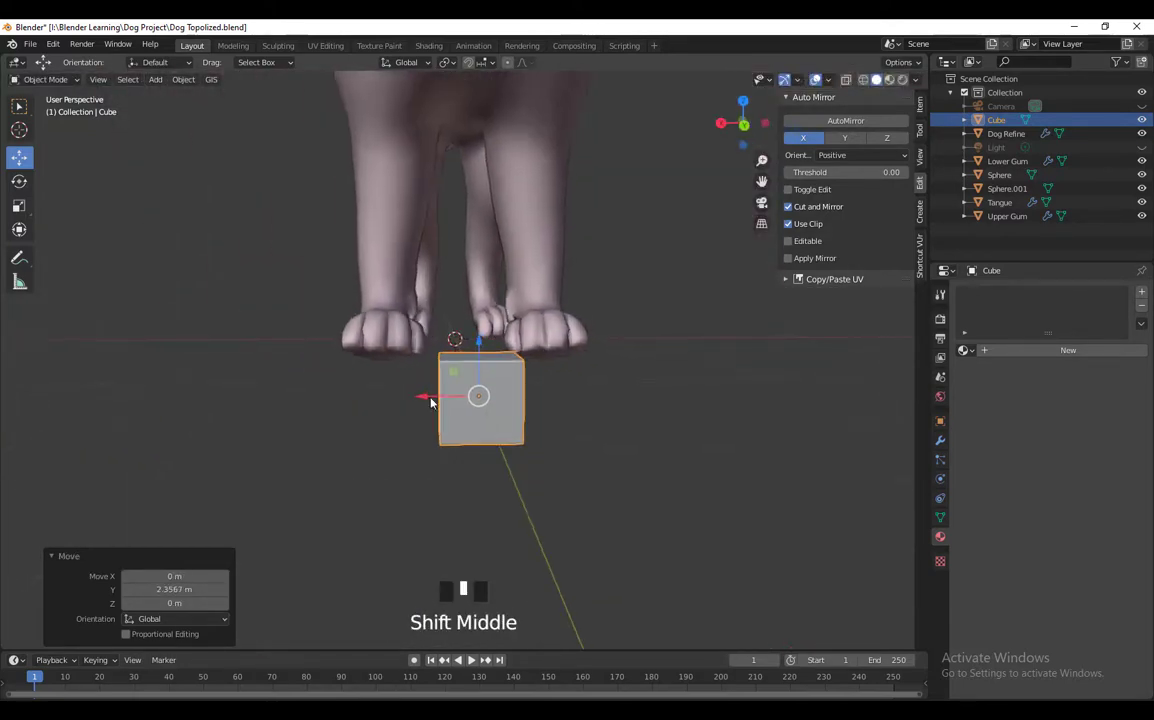
pyautogui.moveTo(433, 399); pyautogui.dragTo(572, 395)
pyautogui.keyDown('shift'); pyautogui.moveTo(572, 395); pyautogui.dragTo(530, 345, button='middle'); pyautogui.keyUp('shift')
pyautogui.moveTo(530, 345)
pyautogui.mouseDown(button='middle')
pyautogui.moveTo(518, 415)
pyautogui.moveTo(525, 355)
pyautogui.mouseUp(button='middle')
pyautogui.scroll(4, 518, 415)
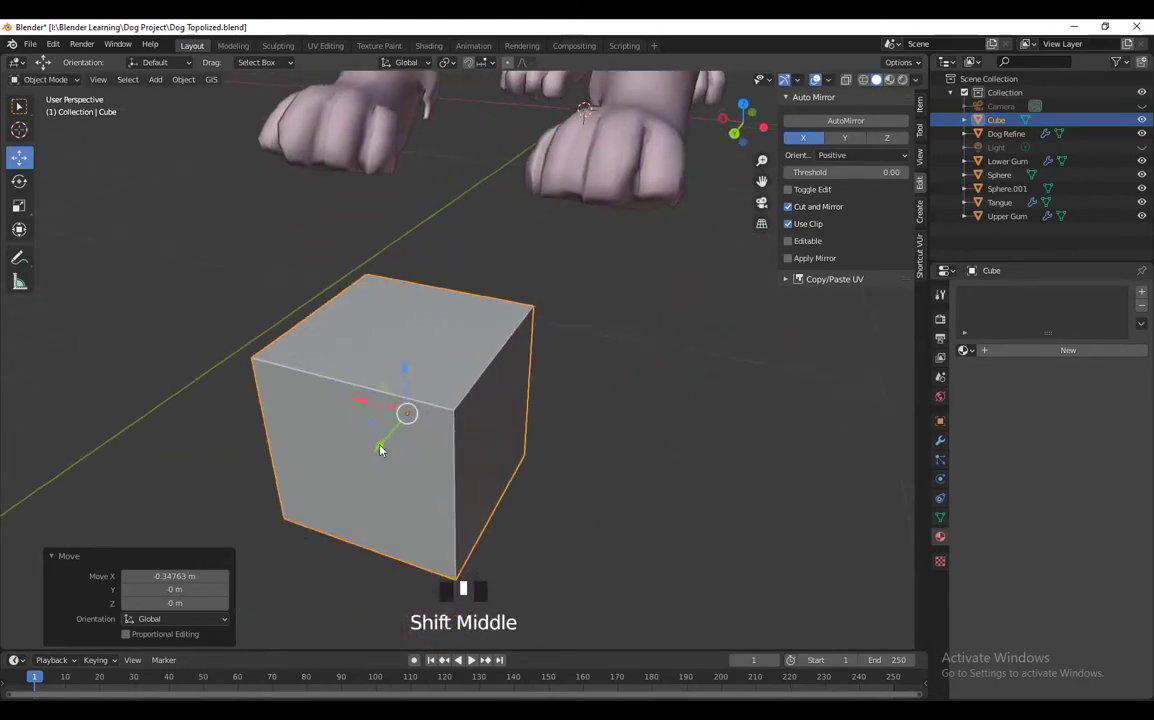
pyautogui.moveTo(381, 451); pyautogui.dragTo(528, 322)
pyautogui.keyDown('shift'); pyautogui.moveTo(528, 322); pyautogui.dragTo(593, 468, button='middle'); pyautogui.keyUp('shift')
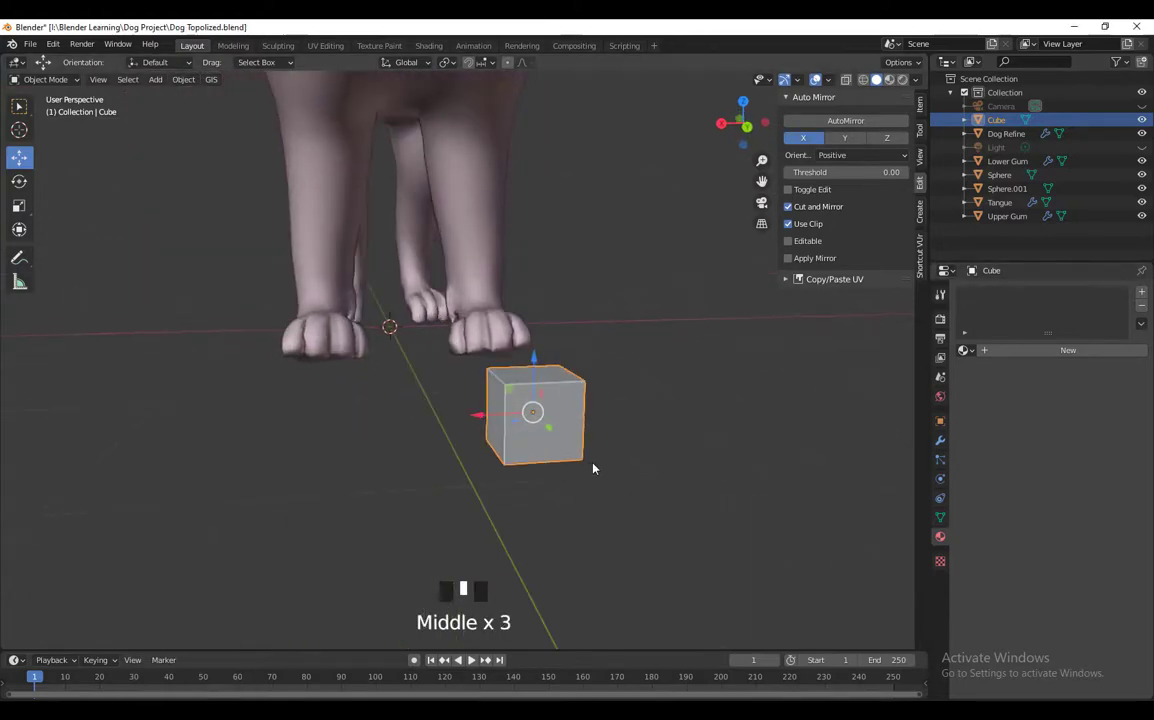
# - Scale the cube to 0.271 and move it about -0.80 m along Y, close to the paw's toes
pyautogui.click(536, 424)
pyautogui.moveTo(536, 424); pyautogui.dragTo(492, 502, button='middle')
pyautogui.scroll(2, 337, 479)
pyautogui.scroll(1, 611, 523)
pyautogui.keyDown('shift'); pyautogui.moveTo(611, 523); pyautogui.dragTo(181, 433, button='middle'); pyautogui.keyUp('shift')
pyautogui.moveTo(143, 424); pyautogui.dragTo(485, 411)
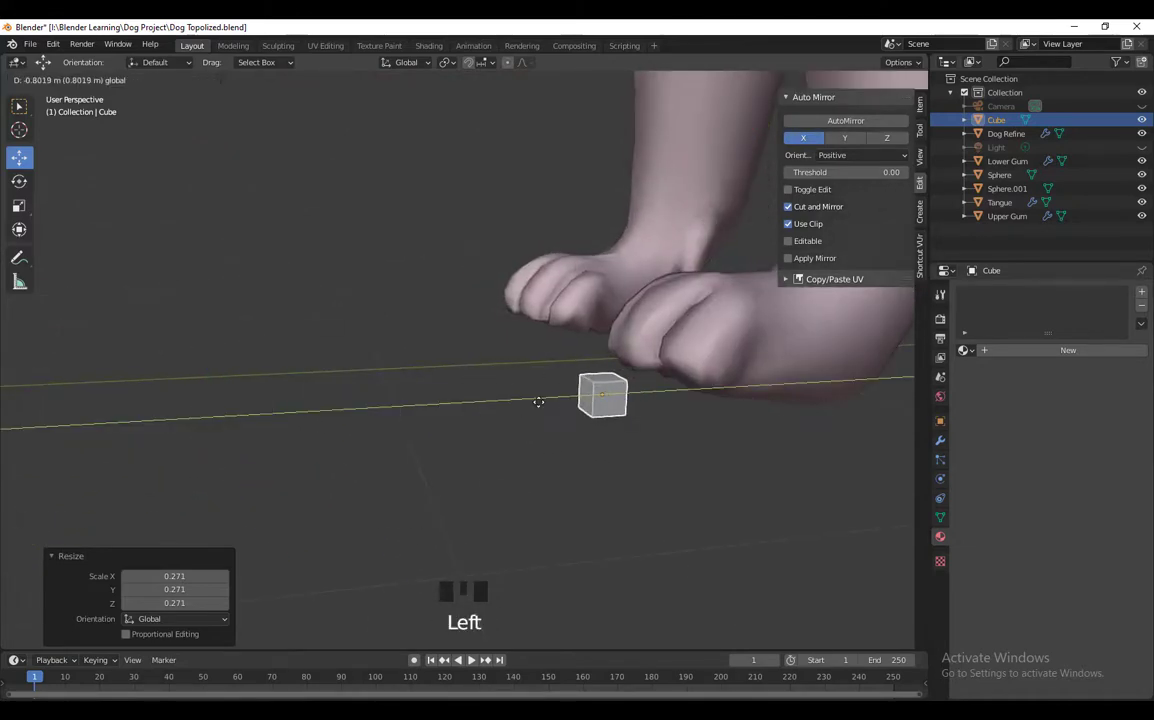
# - Flatten the small cube along Y to a scale of about 0.13, making a thin slab
pyautogui.moveTo(630, 425); pyautogui.dragTo(525, 520, button='middle')
pyautogui.scroll(3, 540, 465)
pyautogui.keyDown('shift'); pyautogui.moveTo(545, 530); pyautogui.dragTo(561, 501, button='middle'); pyautogui.keyUp('shift')
pyautogui.press('s')
pyautogui.press('y')
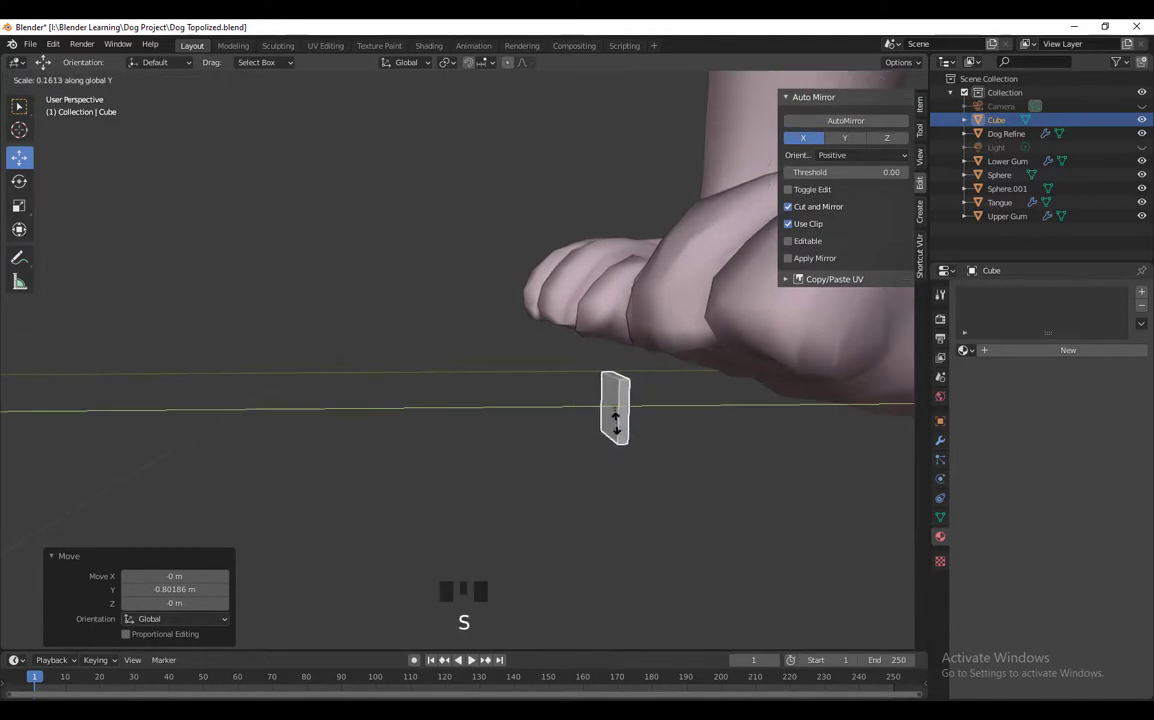
# - Raise the slab about 0.14 m on Z and adjust it along Y and X to sit against the front of a toe
pyautogui.moveTo(614, 428); pyautogui.dragTo(520, 563, button='middle')
pyautogui.scroll(3, 683, 546)
pyautogui.scroll(3, 520, 535)
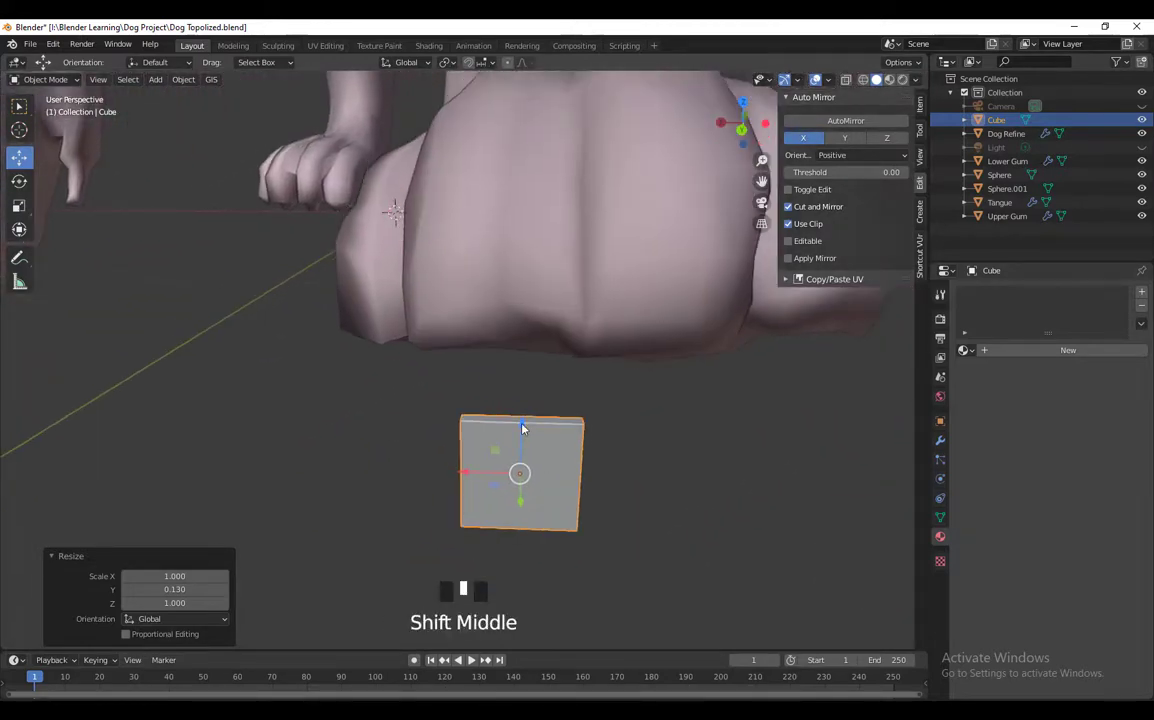
pyautogui.moveTo(516, 385); pyautogui.dragTo(514, 148)
pyautogui.keyDown('shift'); pyautogui.moveTo(510, 276); pyautogui.dragTo(528, 497, button='middle'); pyautogui.keyUp('shift')
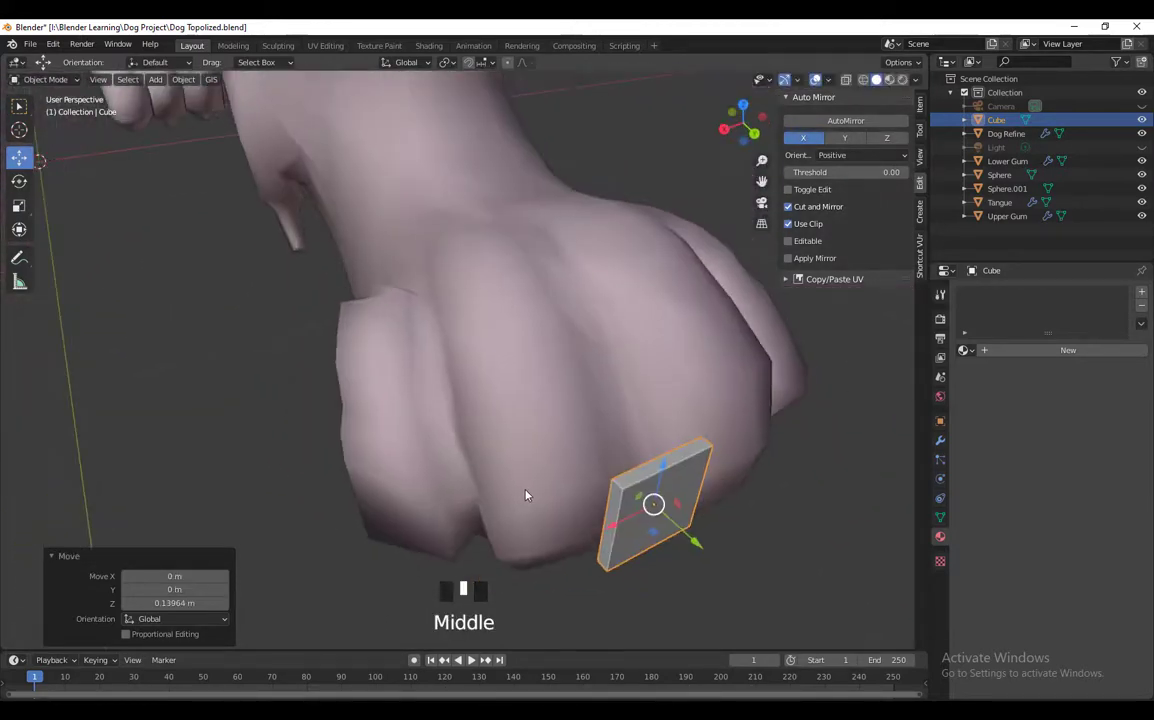
pyautogui.keyDown('shift'); pyautogui.moveTo(600, 552); pyautogui.dragTo(473, 435, button='middle'); pyautogui.keyUp('shift')
pyautogui.moveTo(588, 470); pyautogui.dragTo(515, 440)
pyautogui.moveTo(515, 440); pyautogui.dragTo(378, 456, button='middle')
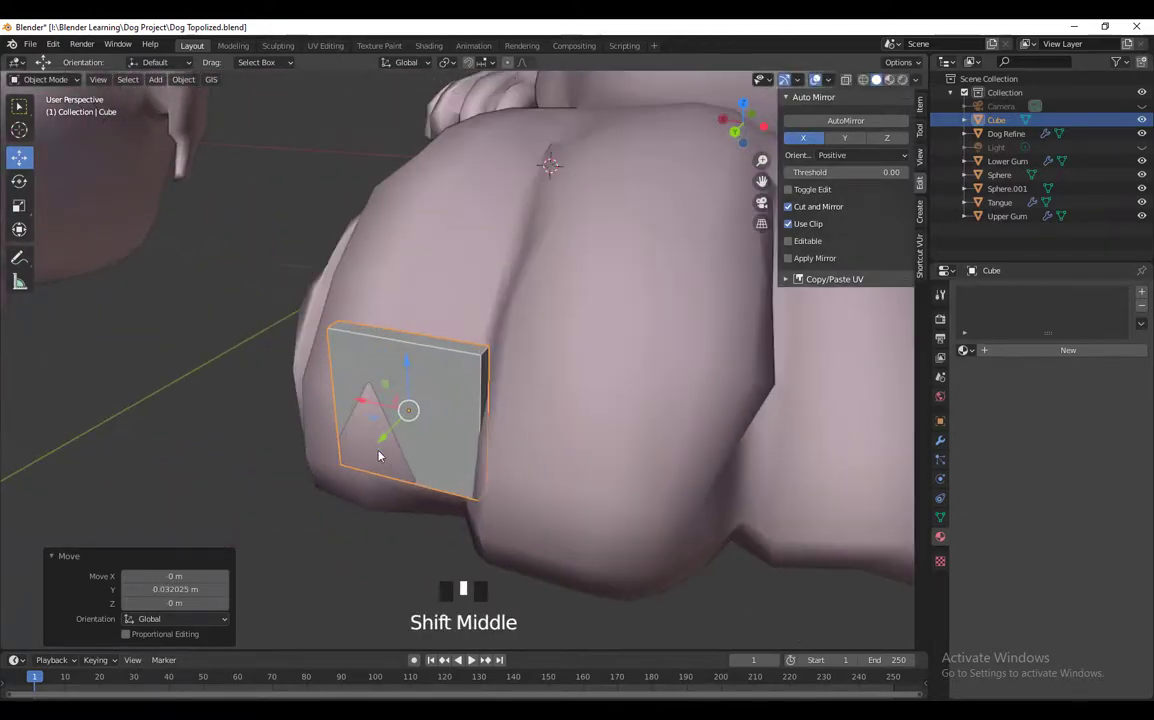
pyautogui.moveTo(360, 453); pyautogui.dragTo(308, 421)
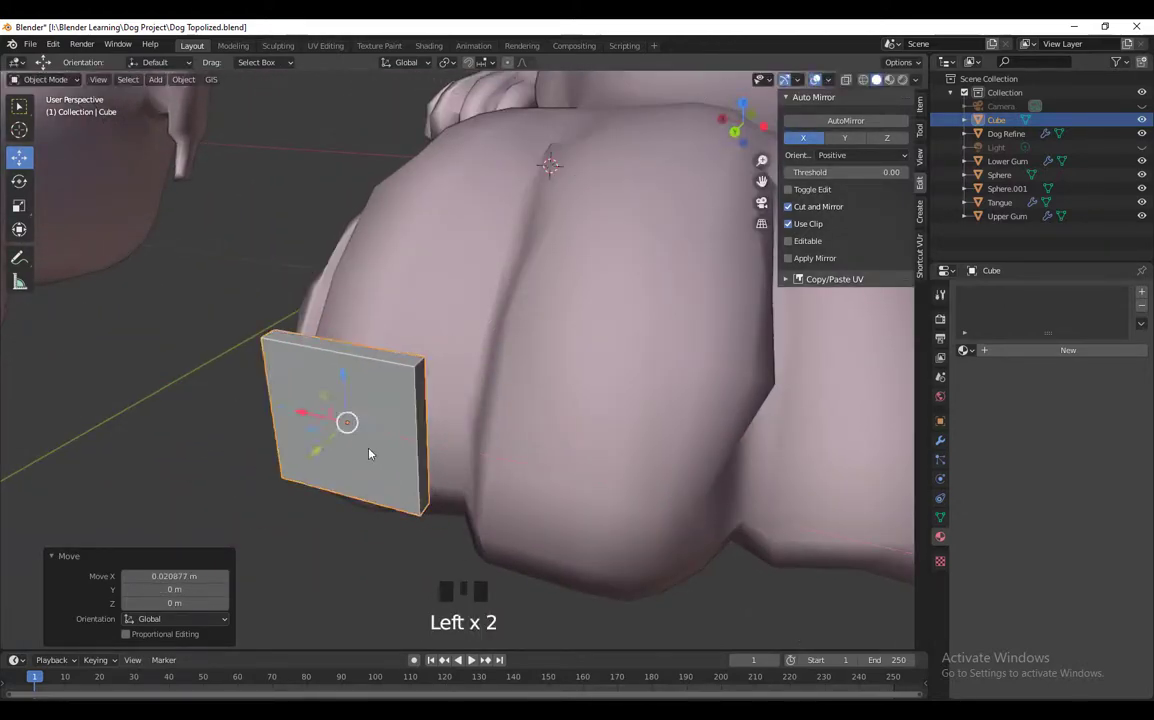
# - Add one vertical and one horizontal centred loop cut to the slab in edit mode
pyautogui.moveTo(369, 454); pyautogui.dragTo(505, 539, button='middle')
pyautogui.press('Tab')
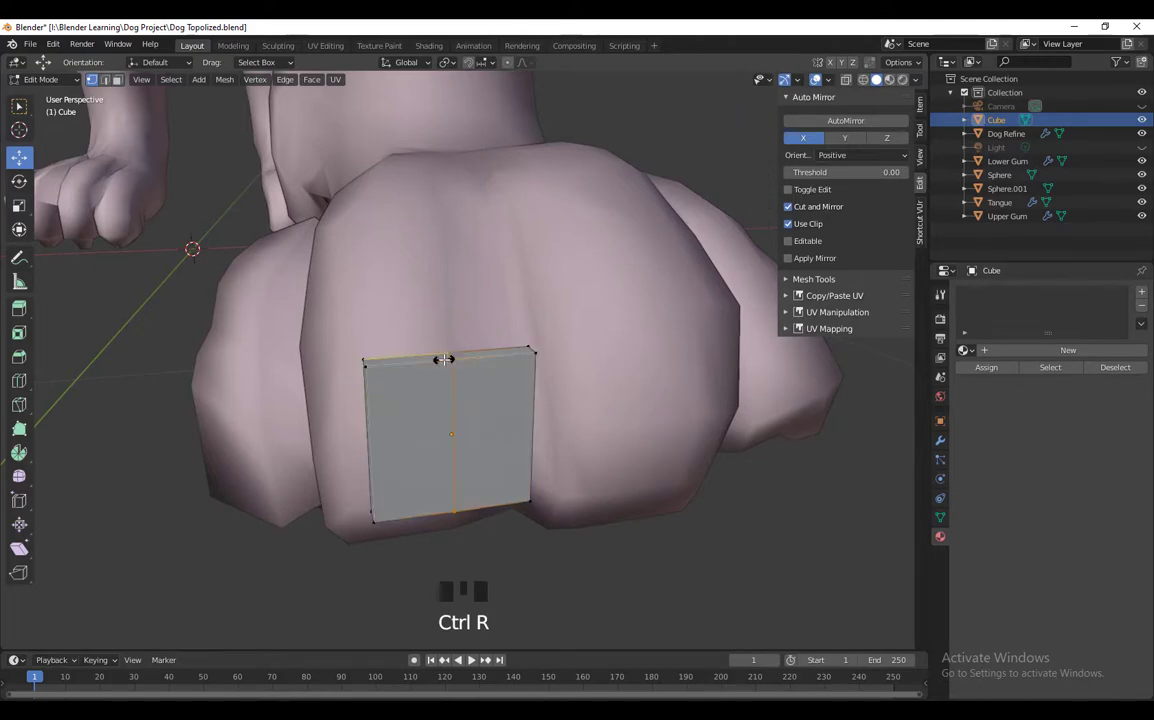
pyautogui.click(444, 359)
pyautogui.moveTo(475, 438); pyautogui.dragTo(479, 442, button='middle')
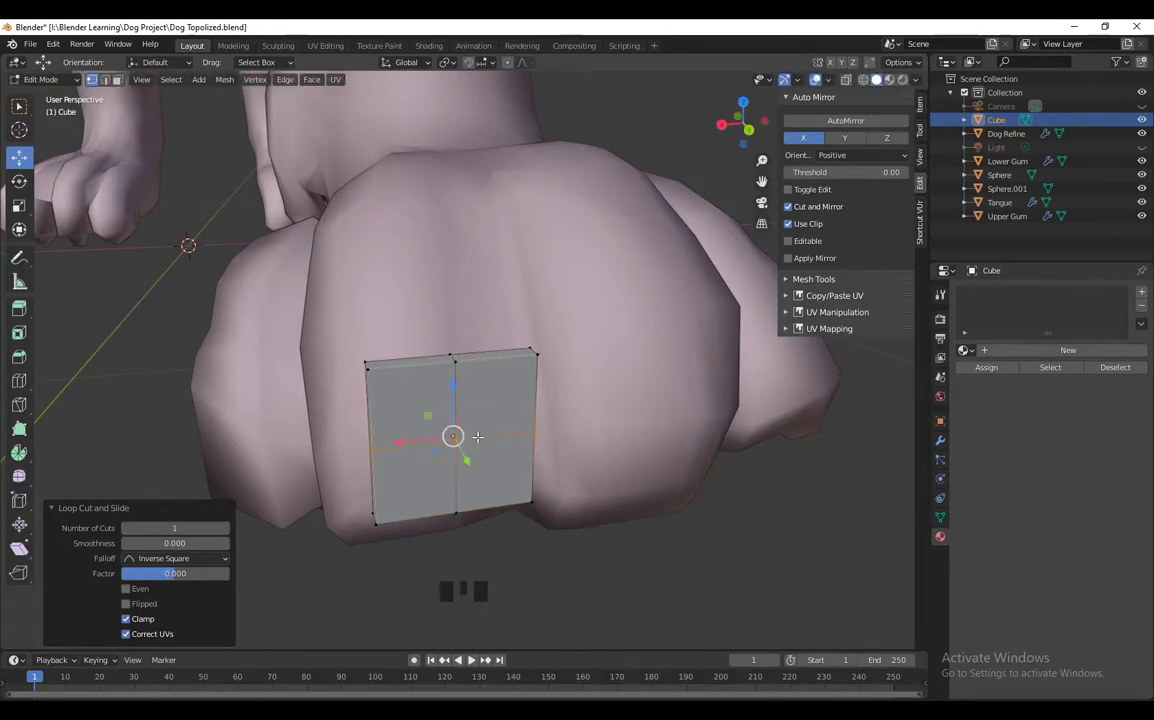
# - Raise the slab's top-centre vertices and pull both upper corners inward along X to taper the nail's upper edge
pyautogui.scroll(-3, 477, 437)
pyautogui.scroll(4, 460, 420)
pyautogui.keyDown('shift'); pyautogui.moveTo(485, 445); pyautogui.dragTo(452, 498, button='middle'); pyautogui.keyUp('shift')
pyautogui.scroll(-2, 475, 498)
pyautogui.click(371, 362)
pyautogui.keyDown('shift'); pyautogui.moveTo(416, 433); pyautogui.dragTo(418, 458, button='middle'); pyautogui.keyUp('shift')
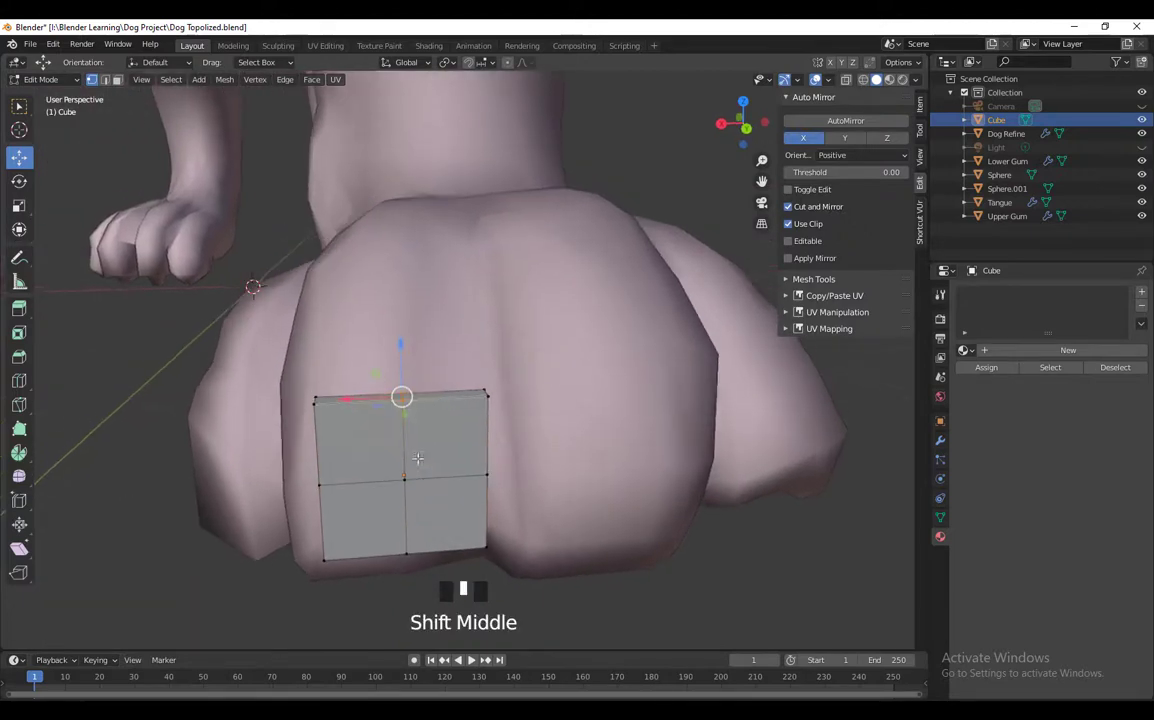
pyautogui.moveTo(389, 324); pyautogui.dragTo(389, 324)
pyautogui.moveTo(428, 544)
pyautogui.keyDown('shift'); pyautogui.mouseDown(button='middle')
pyautogui.moveTo(410, 475)
pyautogui.moveTo(431, 543)
pyautogui.mouseUp(button='middle'); pyautogui.keyUp('shift')
pyautogui.moveTo(495, 388); pyautogui.dragTo(409, 364)
pyautogui.click(300, 368)
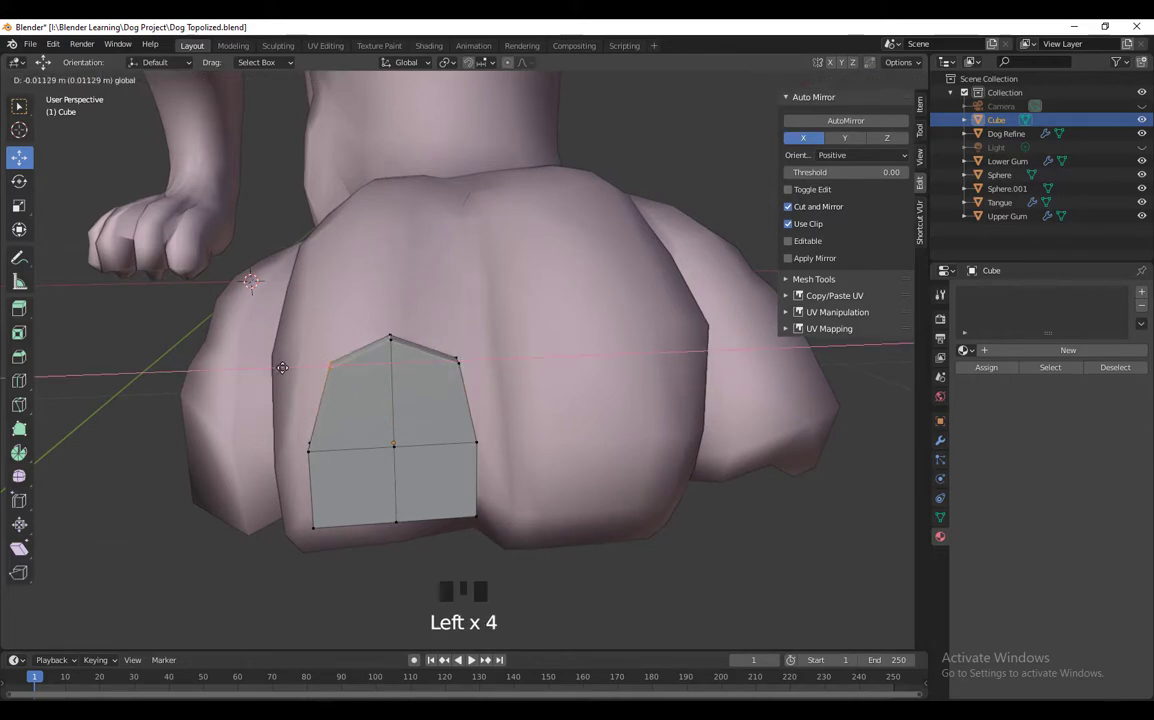
pyautogui.moveTo(282, 368); pyautogui.dragTo(282, 368)
# - Lower the slab's bottom-centre vertices on Z to form the nail's pointed tip
pyautogui.moveTo(300, 420); pyautogui.dragTo(353, 463, button='middle')
pyautogui.click(368, 493)
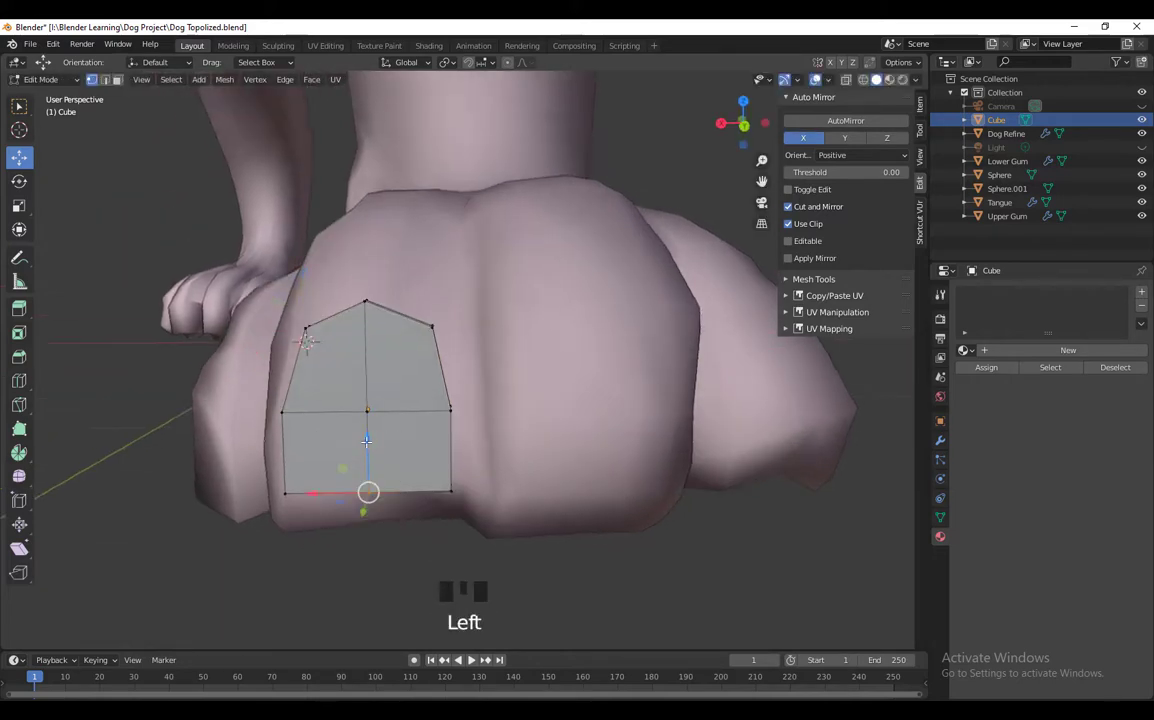
pyautogui.moveTo(368, 493); pyautogui.dragTo(370, 505)
pyautogui.moveTo(414, 542); pyautogui.dragTo(306, 602, button='middle')
pyautogui.click(280, 538)
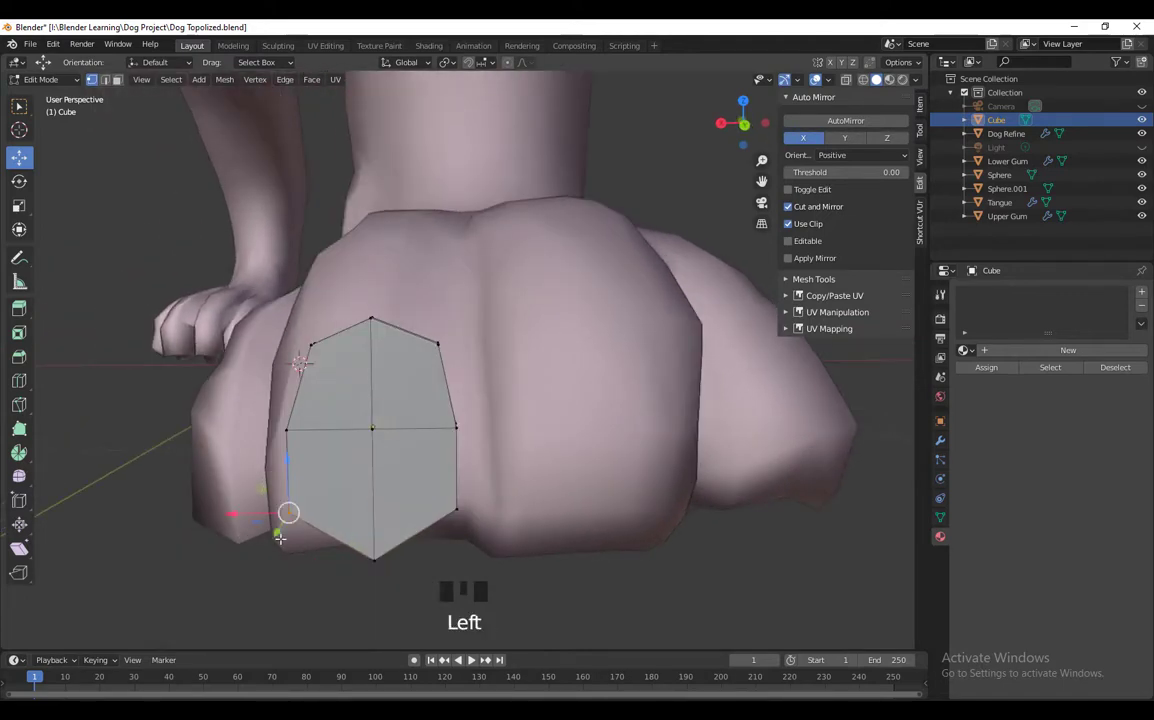
pyautogui.moveTo(240, 516); pyautogui.dragTo(257, 505)
pyautogui.hotkey('ctrl', 'z')
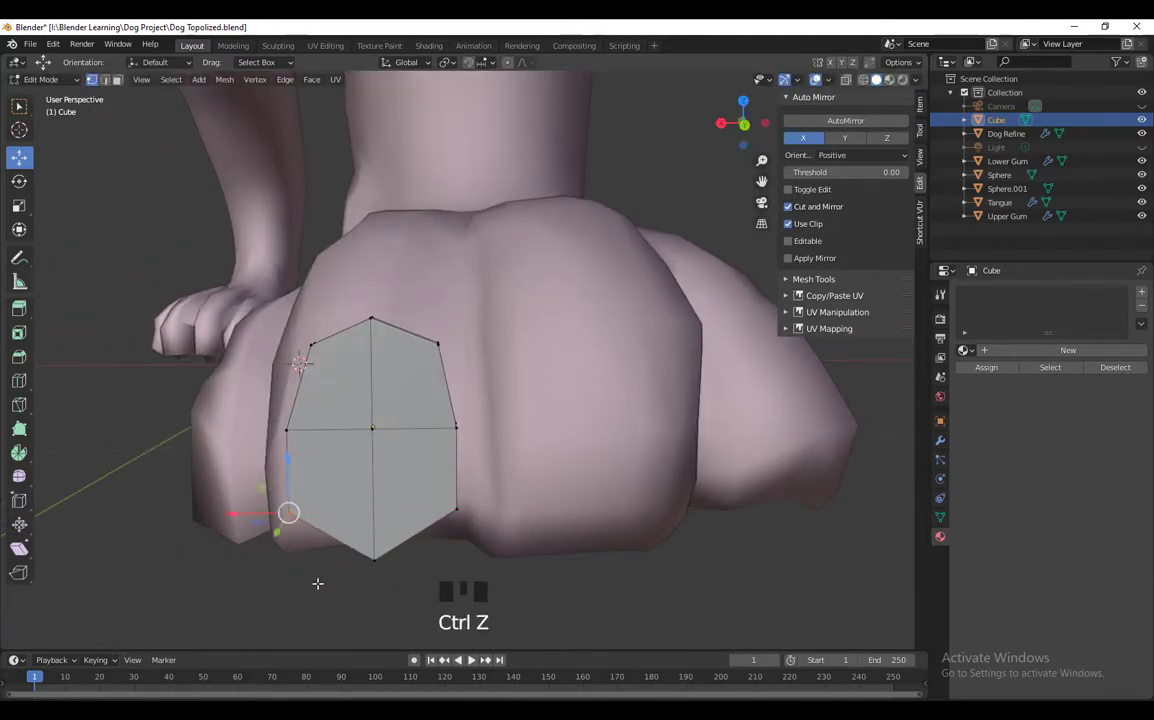
# - Switch to wireframe display and pull the nail's lower corner vertices on both sides inward along X
pyautogui.moveTo(317, 585); pyautogui.dragTo(334, 583, button='middle')
pyautogui.hotkey('shift', 'z')
pyautogui.click(262, 525)
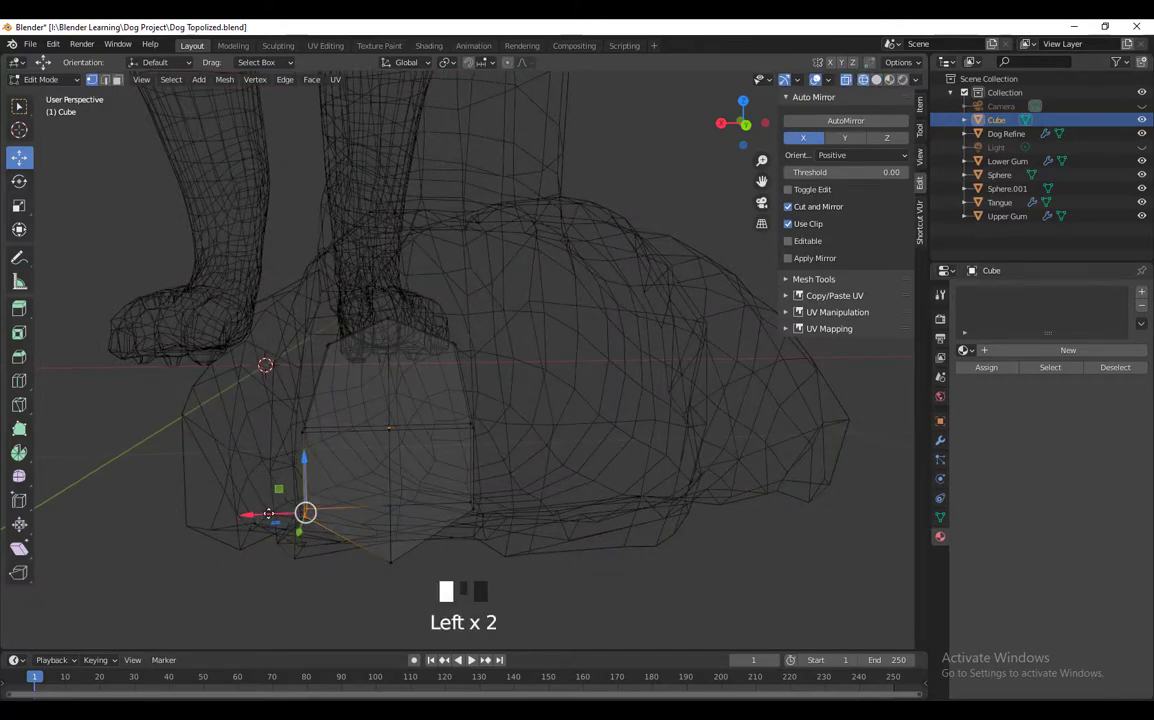
pyautogui.moveTo(268, 513); pyautogui.dragTo(280, 512)
pyautogui.moveTo(541, 569); pyautogui.dragTo(409, 463)
pyautogui.moveTo(413, 508); pyautogui.dragTo(414, 510)
# - Move the nail's middle vertex row about 0.008 m along Y to bulge it, and return to solid display
pyautogui.moveTo(414, 510); pyautogui.dragTo(533, 494, button='middle')
pyautogui.moveTo(664, 407); pyautogui.dragTo(508, 327)
pyautogui.moveTo(647, 369); pyautogui.dragTo(664, 369)
pyautogui.moveTo(618, 515); pyautogui.dragTo(582, 562, button='middle')
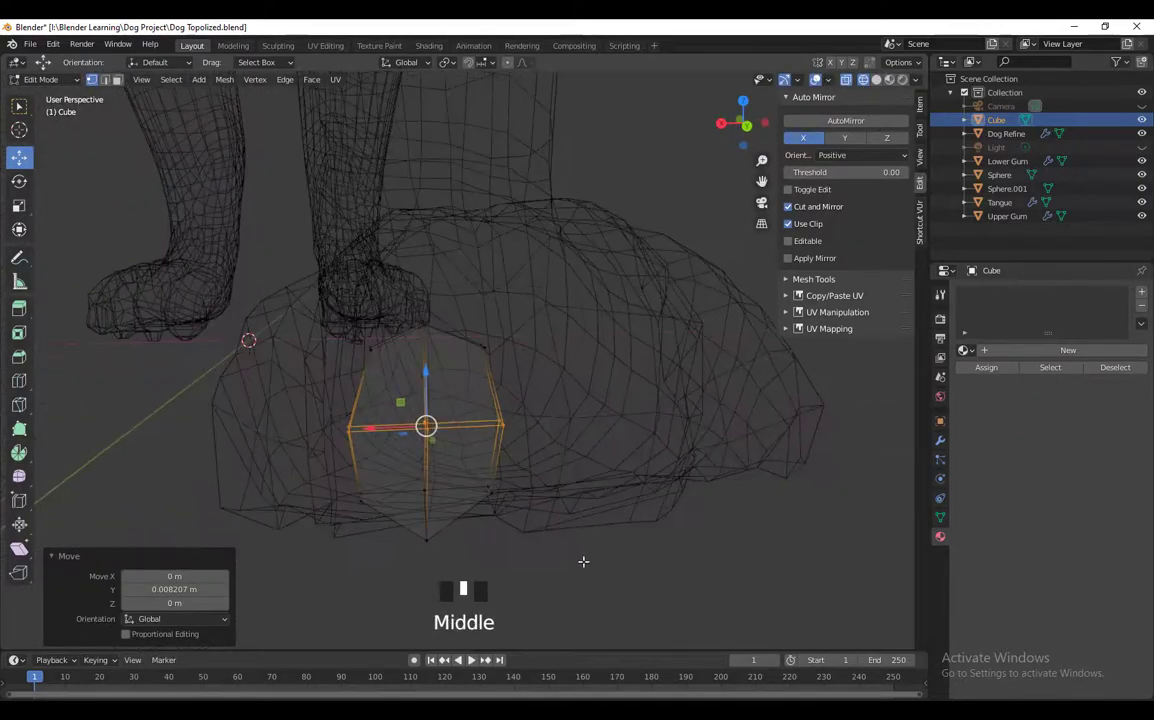
pyautogui.hotkey('shift', 'z')
# - Leave edit mode and move the nail about -0.022 m on Z and 0.025 m on X to align it with the toe
pyautogui.scroll(-2, 435, 543)
pyautogui.moveTo(435, 543); pyautogui.dragTo(378, 365, button='middle')
pyautogui.keyDown('shift'); pyautogui.scroll(2, 459, 541); pyautogui.keyUp('shift')
pyautogui.press('Tab')
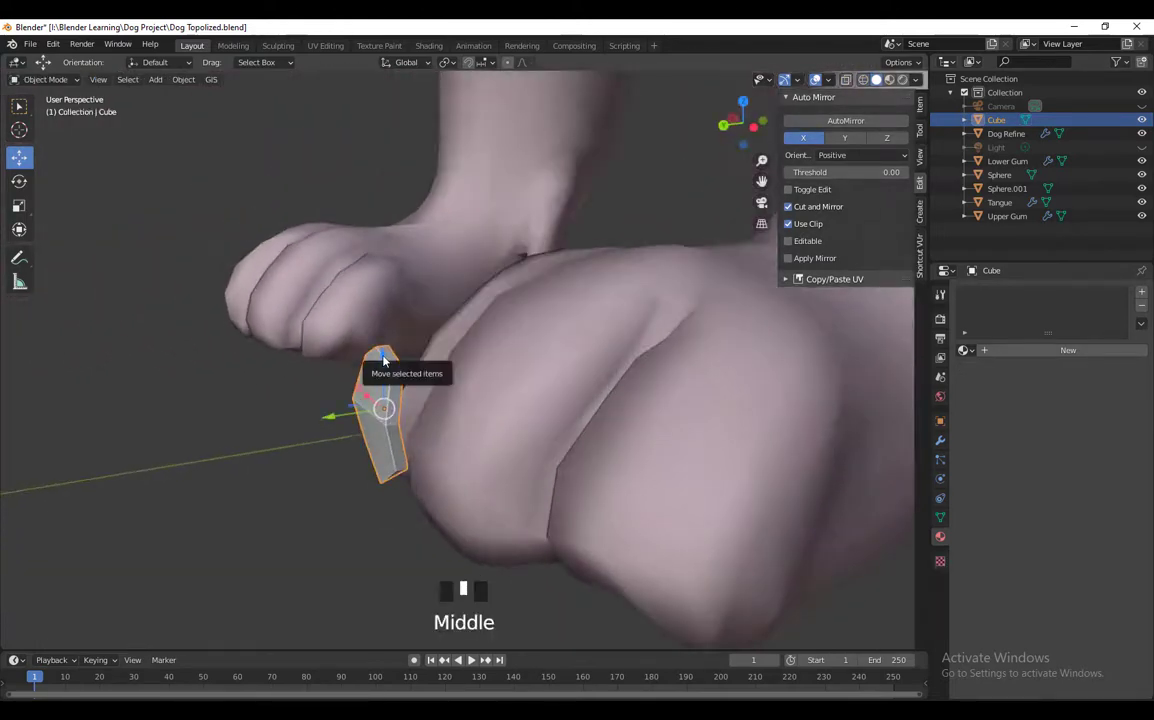
pyautogui.moveTo(383, 360); pyautogui.dragTo(385, 392)
pyautogui.moveTo(386, 514); pyautogui.dragTo(478, 533, button='middle')
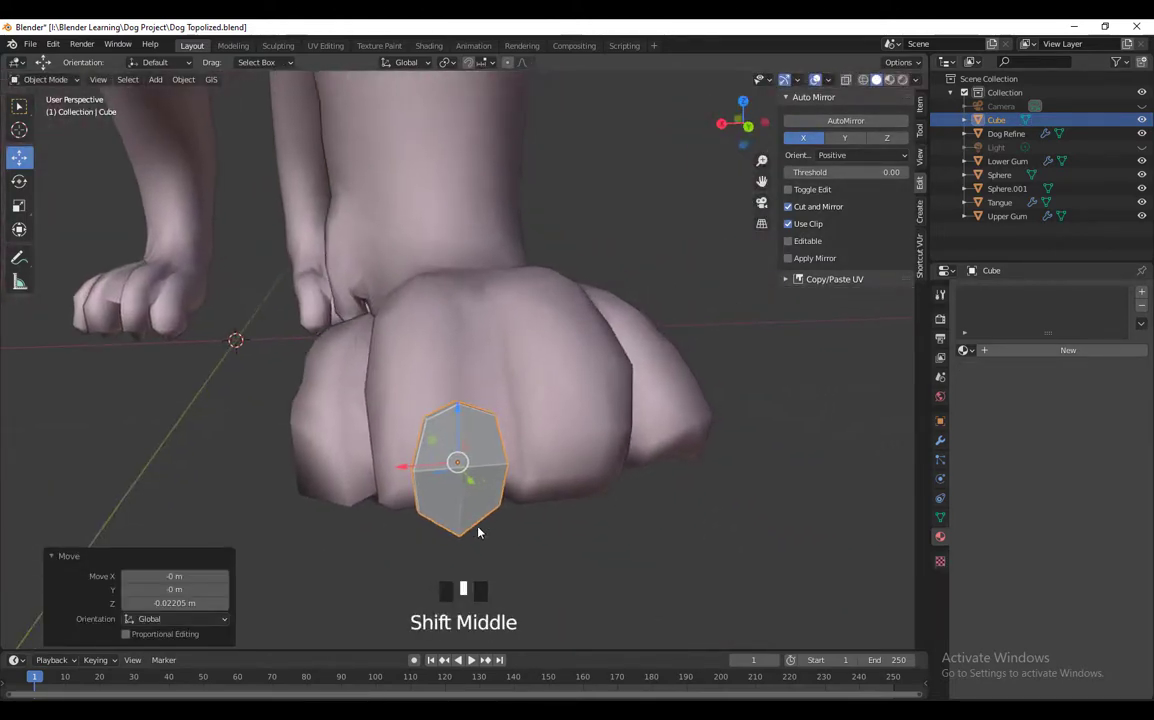
pyautogui.moveTo(421, 467); pyautogui.dragTo(382, 466)
# - Rotate the nail about -16.6° around Z and shift it about -0.004 m on X and -0.014 m on Y against the toe
pyautogui.moveTo(382, 466); pyautogui.dragTo(488, 496, button='middle')
pyautogui.scroll(2, 488, 496)
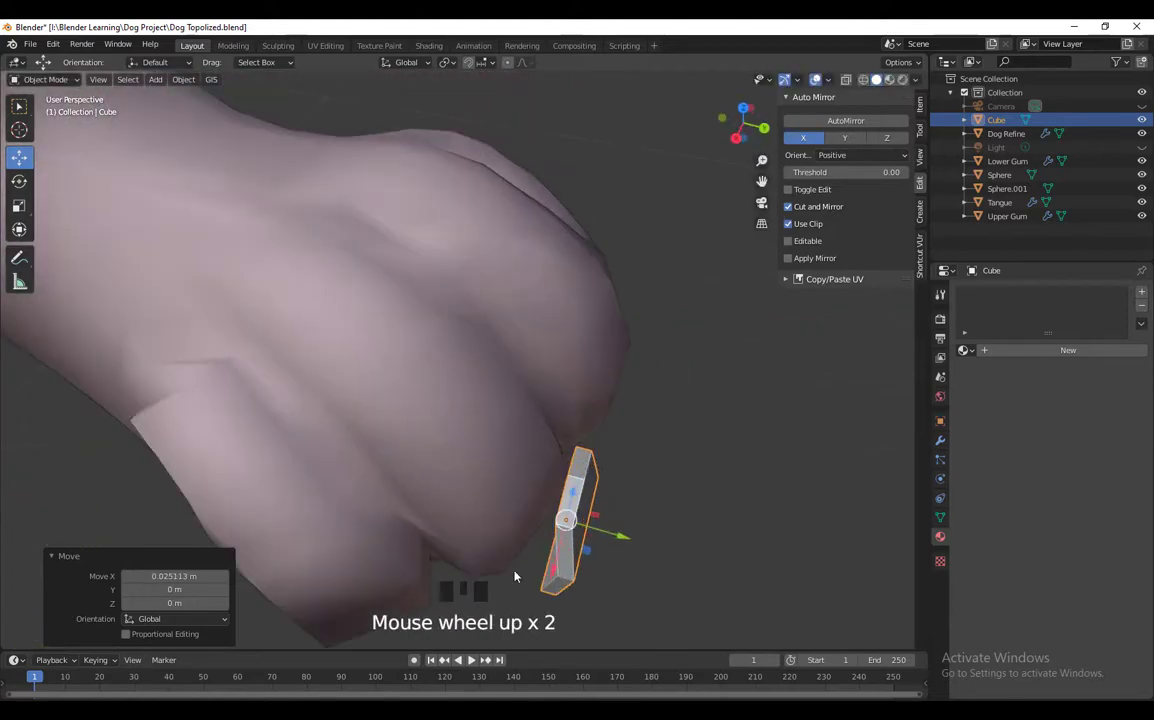
pyautogui.moveTo(548, 575); pyautogui.dragTo(543, 507, button='middle')
pyautogui.press('r')
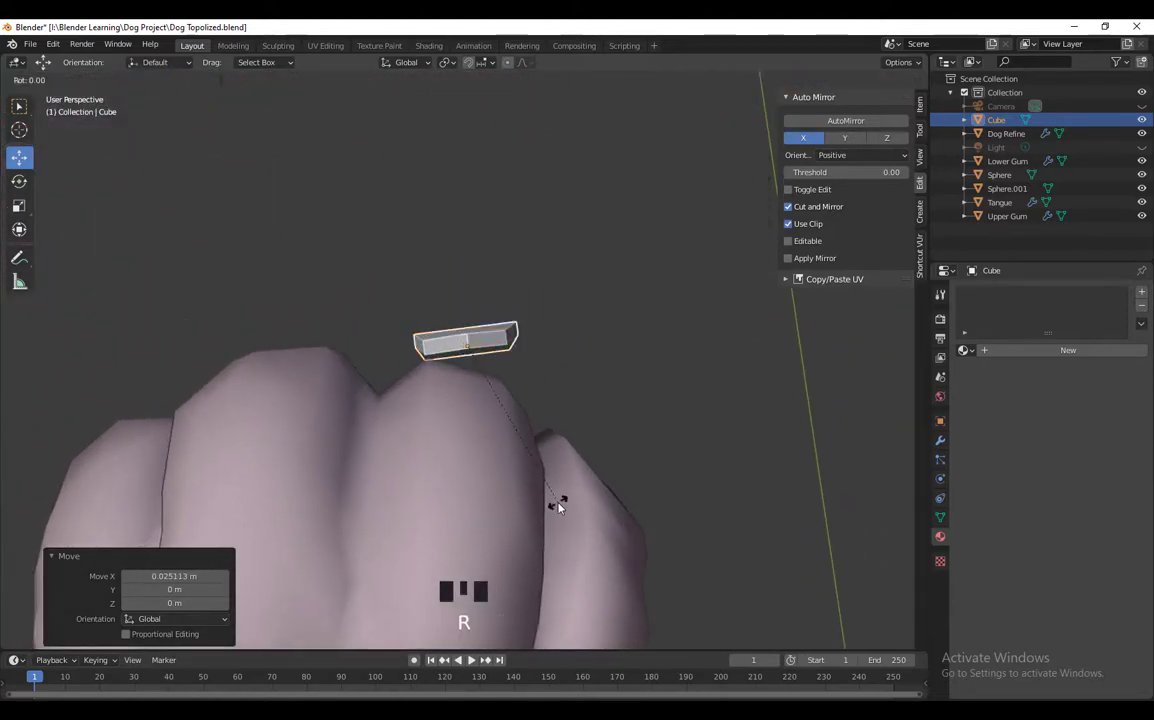
pyautogui.click(516, 530)
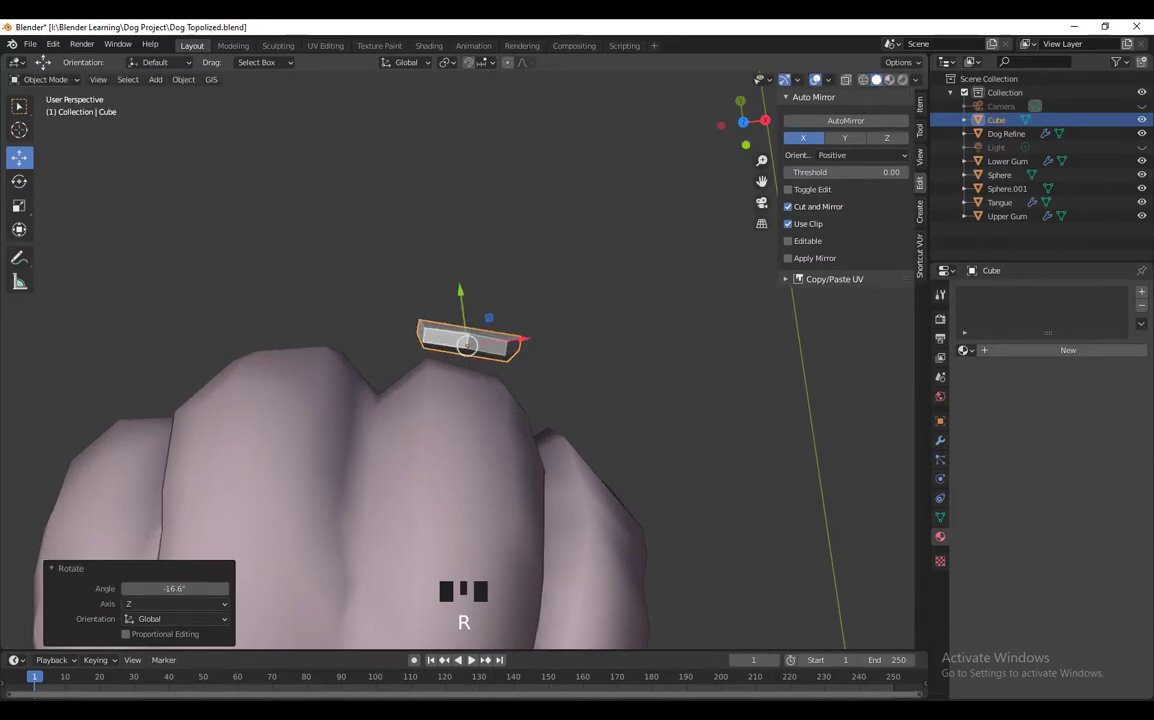
pyautogui.moveTo(516, 530); pyautogui.dragTo(535, 530, button='middle')
pyautogui.moveTo(488, 315); pyautogui.dragTo(486, 342)
# - Enter edit mode on the nail and add one centred loop cut around its side rim to divide the thickness
pyautogui.moveTo(496, 389); pyautogui.dragTo(201, 368, button='middle')
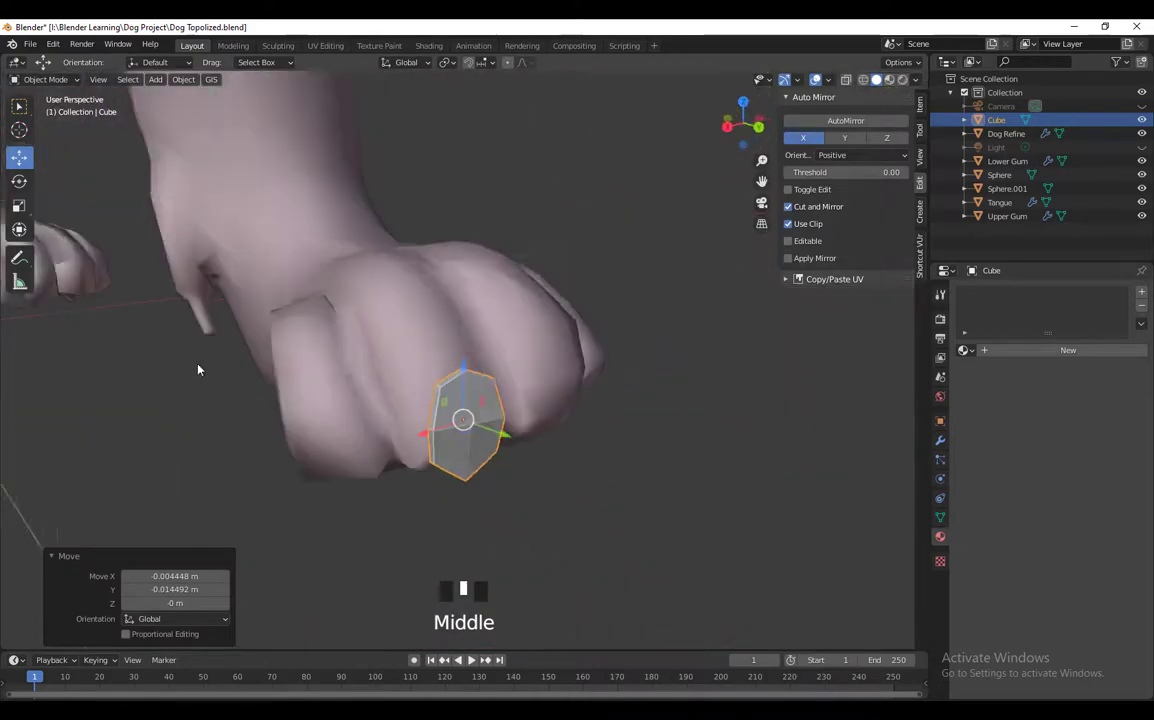
pyautogui.scroll(-2, 509, 532)
pyautogui.scroll(3, 569, 533)
pyautogui.keyDown('shift'); pyautogui.moveTo(569, 533); pyautogui.dragTo(546, 543, button='middle'); pyautogui.keyUp('shift')
pyautogui.scroll(2, 652, 549)
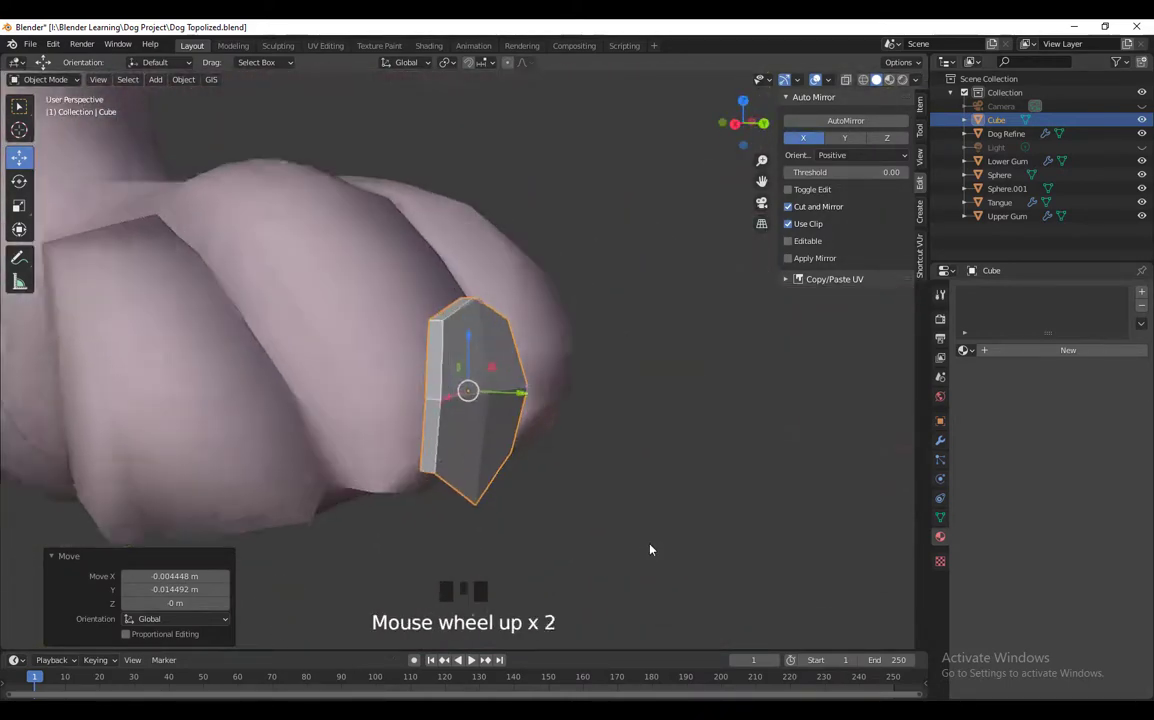
pyautogui.keyDown('shift'); pyautogui.moveTo(652, 549); pyautogui.dragTo(626, 562, button='middle'); pyautogui.keyUp('shift')
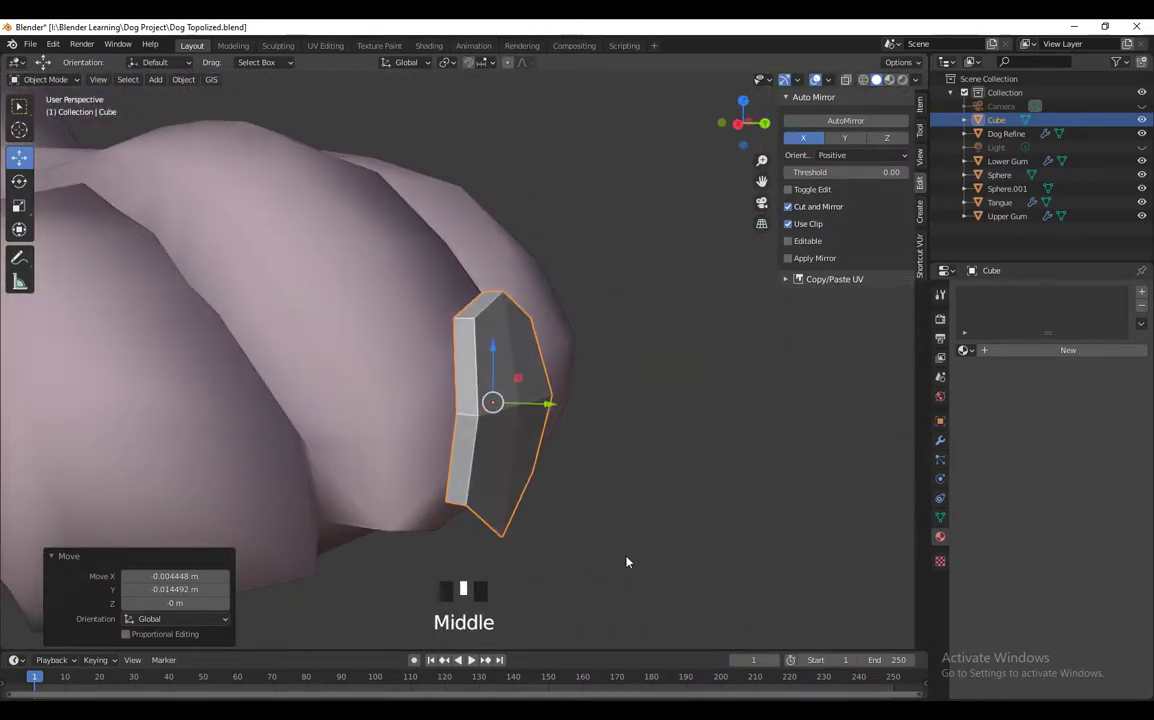
pyautogui.hotkey('ctrl', 'r')
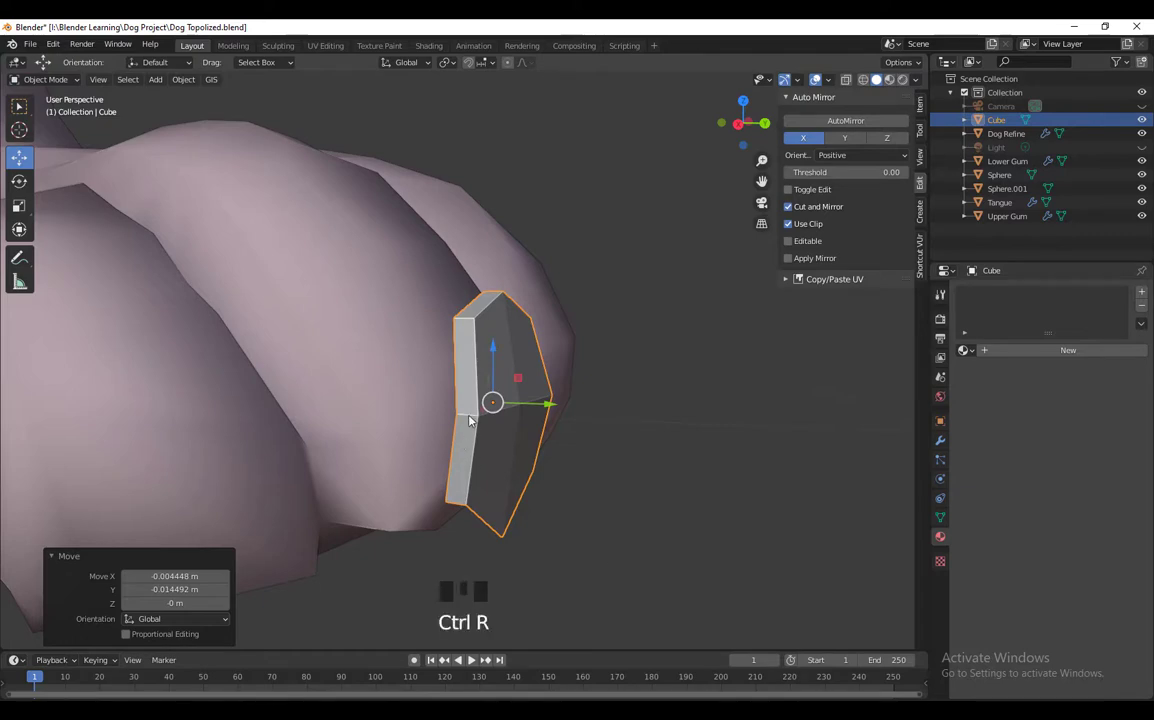
pyautogui.moveTo(470, 420); pyautogui.dragTo(578, 522, button='middle')
pyautogui.press('Tab')
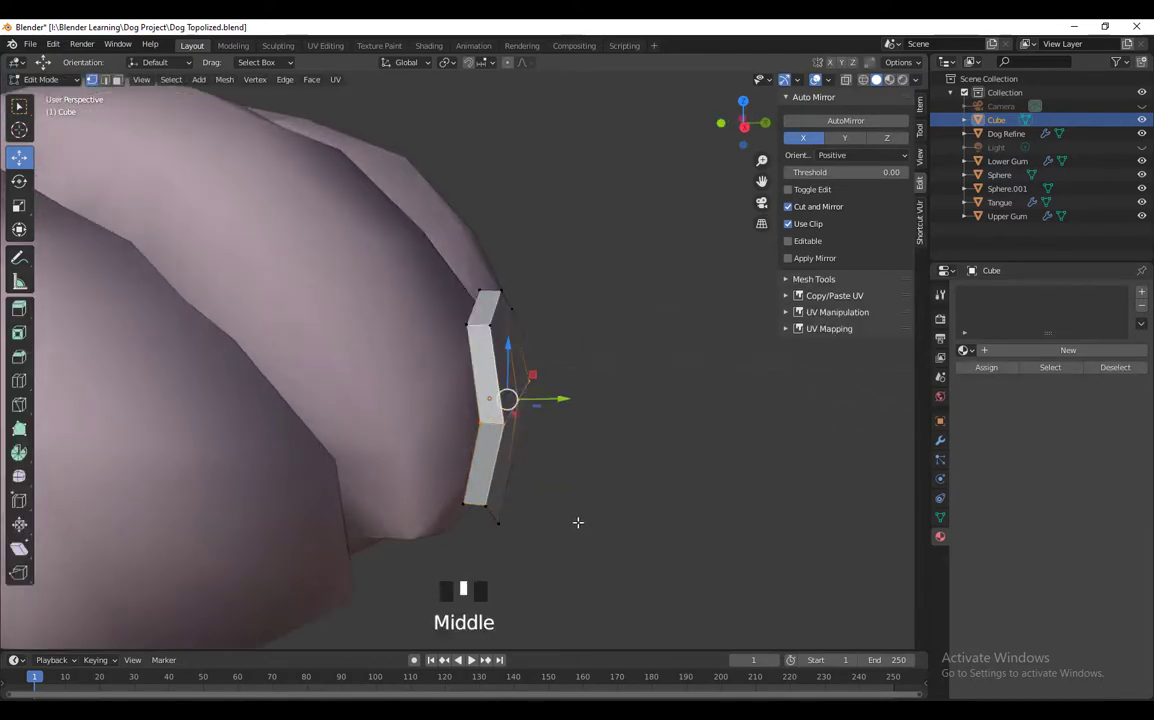
pyautogui.click(488, 416)
pyautogui.click(488, 416)
# - Add a centred horizontal loop cut across the lower half of the nail and another across the upper half
pyautogui.moveTo(488, 416); pyautogui.dragTo(556, 548, button='middle')
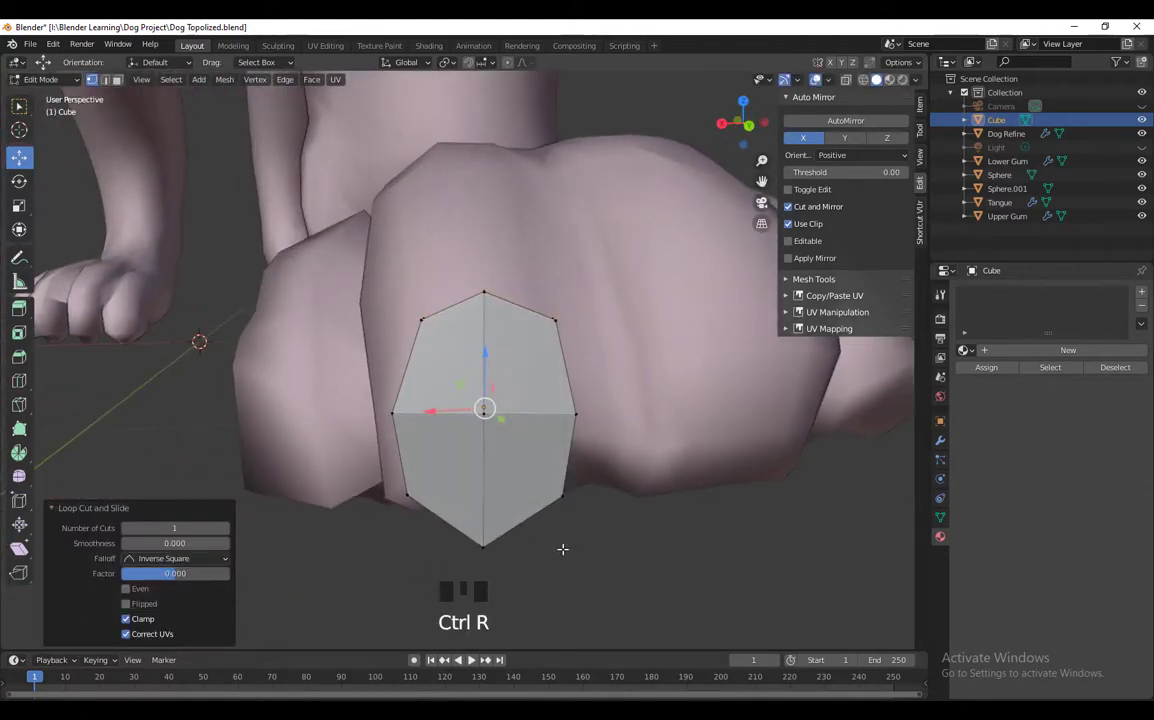
pyautogui.click(471, 469)
pyautogui.click(471, 469)
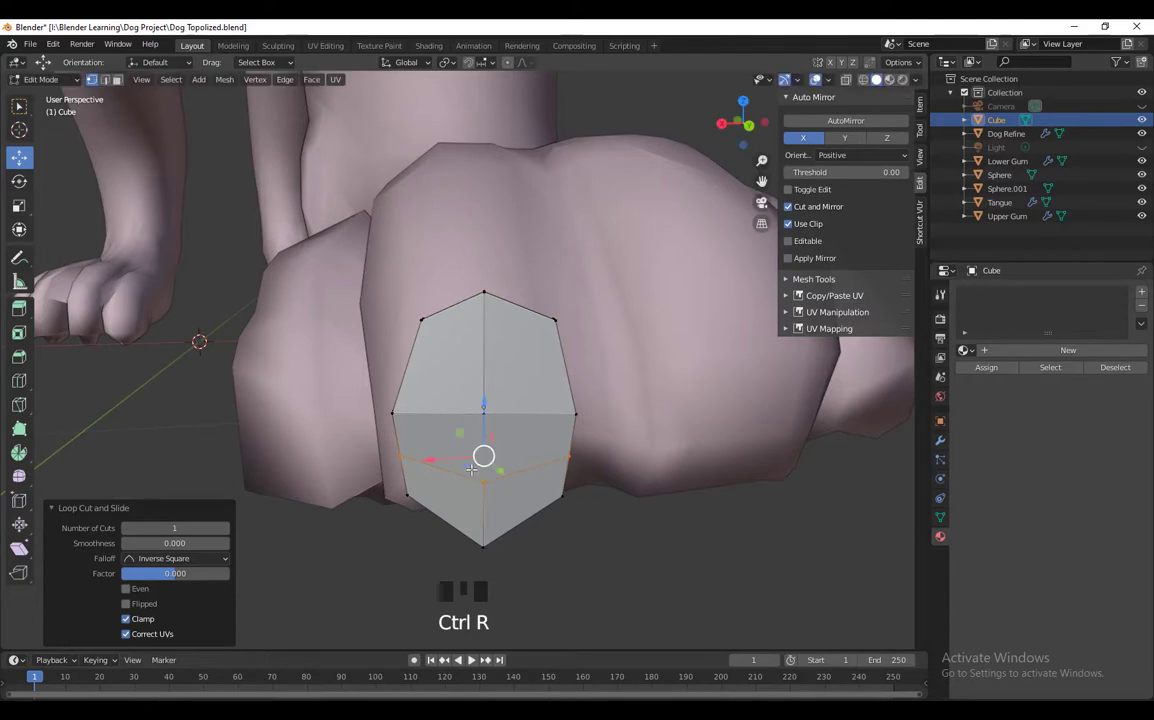
pyautogui.click(482, 362)
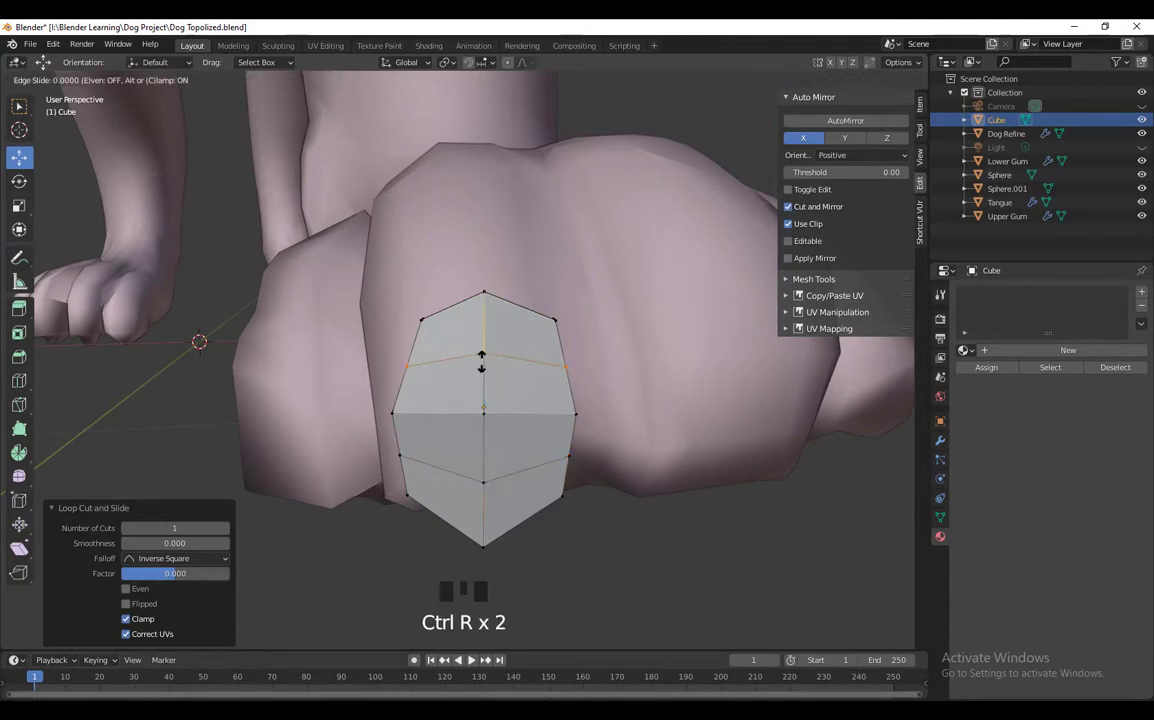
pyautogui.click(484, 360)
# - Add a centred vertical loop cut on each side of the nail's middle line
pyautogui.moveTo(484, 360); pyautogui.dragTo(528, 562, button='middle')
pyautogui.click(439, 511)
pyautogui.click(438, 510)
pyautogui.scroll(-2, 500, 495)
pyautogui.scroll(2, 531, 550)
pyautogui.keyDown('shift'); pyautogui.moveTo(384, 510); pyautogui.dragTo(487, 440, button='middle'); pyautogui.keyUp('shift')
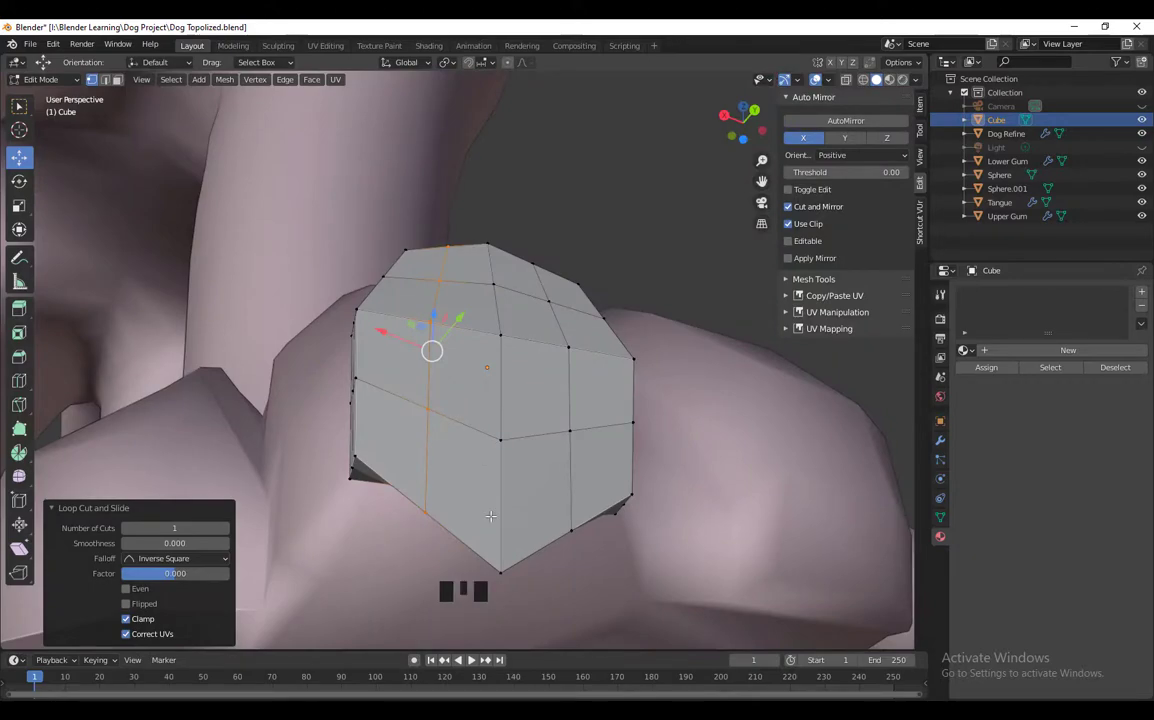
# - In wireframe display, select the outer vertex columns on both sides of the nail and move them back along Y to curve it
pyautogui.moveTo(490, 516)
pyautogui.mouseDown(button='middle')
pyautogui.moveTo(484, 467)
pyautogui.moveTo(483, 489)
pyautogui.moveTo(507, 484)
pyautogui.moveTo(405, 452)
pyautogui.mouseUp(button='middle')
pyautogui.hotkey('shift', 'z')
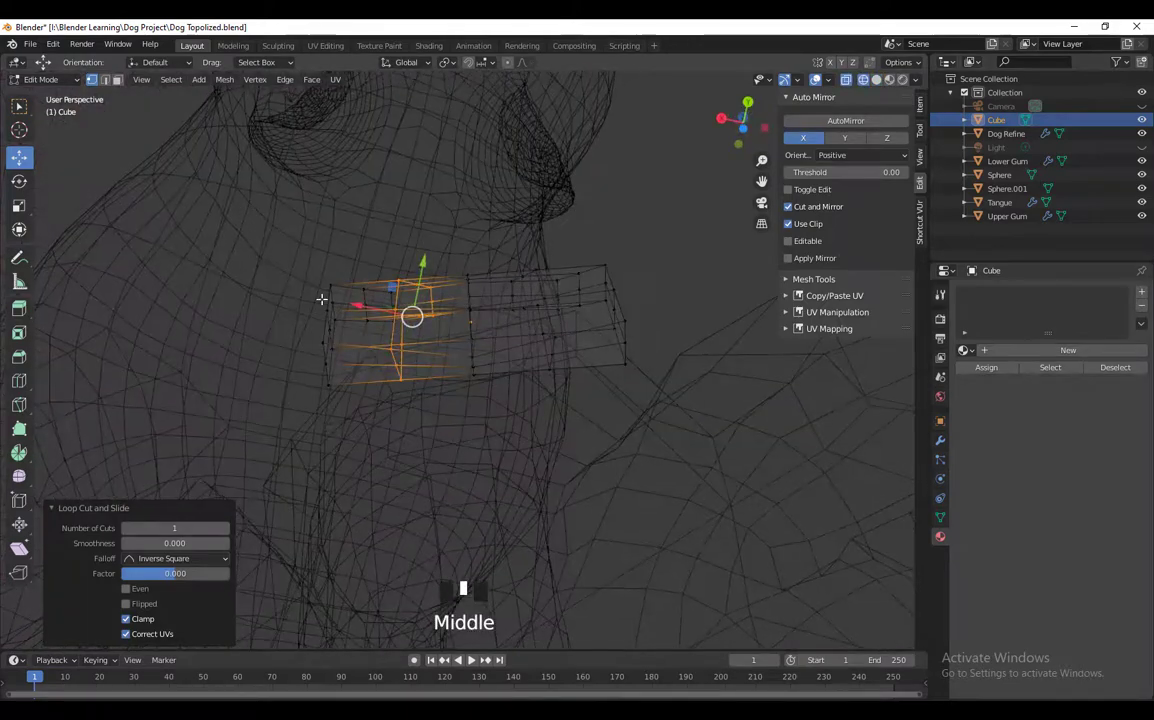
pyautogui.moveTo(234, 193); pyautogui.dragTo(351, 434)
pyautogui.moveTo(389, 544); pyautogui.dragTo(425, 295, button='middle')
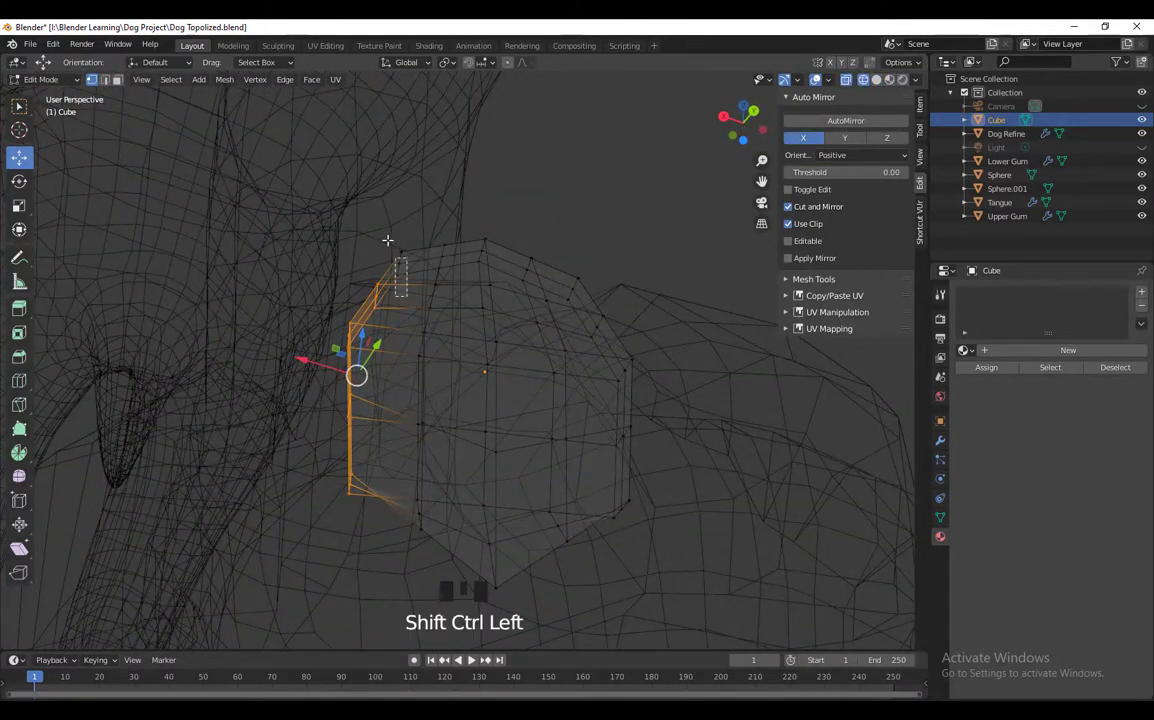
pyautogui.moveTo(411, 526); pyautogui.dragTo(404, 591, button='middle')
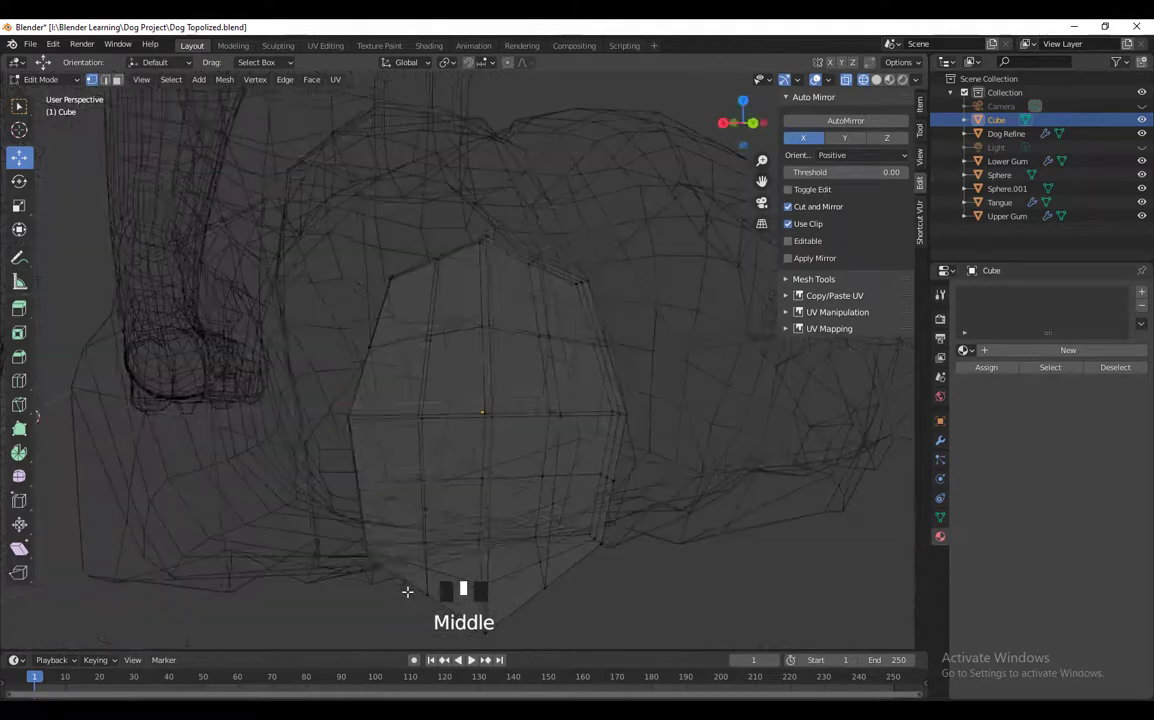
pyautogui.keyDown('ctrl'); pyautogui.keyDown('shift'); pyautogui.moveTo(281, 231); pyautogui.dragTo(399, 651); pyautogui.keyUp('shift'); pyautogui.keyUp('ctrl')
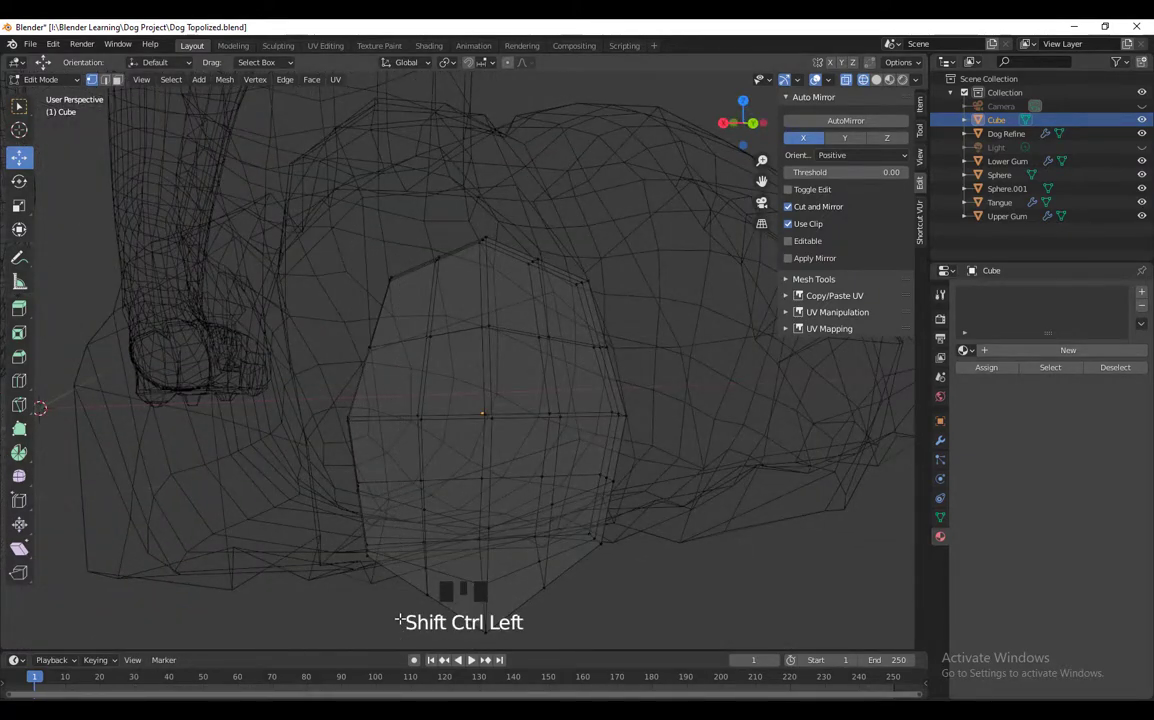
pyautogui.moveTo(399, 651); pyautogui.dragTo(398, 557, button='middle')
pyautogui.keyDown('shift'); pyautogui.moveTo(318, 222); pyautogui.dragTo(402, 618); pyautogui.keyUp('shift')
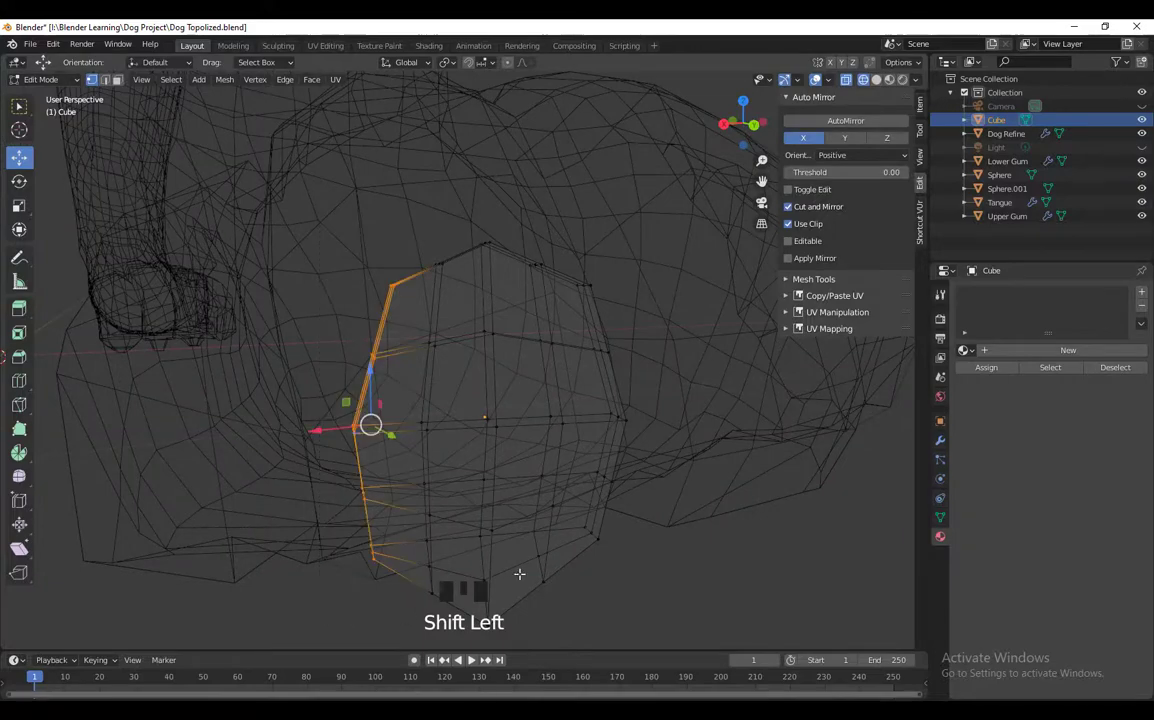
pyautogui.moveTo(520, 572)
pyautogui.mouseDown(button='middle')
pyautogui.moveTo(487, 569)
pyautogui.moveTo(500, 575)
pyautogui.mouseUp(button='middle')
pyautogui.keyDown('shift'); pyautogui.moveTo(609, 553); pyautogui.dragTo(539, 344); pyautogui.keyUp('shift')
pyautogui.moveTo(548, 404); pyautogui.dragTo(616, 400, button='middle')
pyautogui.moveTo(461, 285); pyautogui.dragTo(464, 316)
# - Select the nail's bottom tip vertices, move them about -0.0026 m along Y, and return to solid display
pyautogui.moveTo(573, 411); pyautogui.dragTo(655, 512, button='middle')
pyautogui.moveTo(542, 537); pyautogui.dragTo(449, 452)
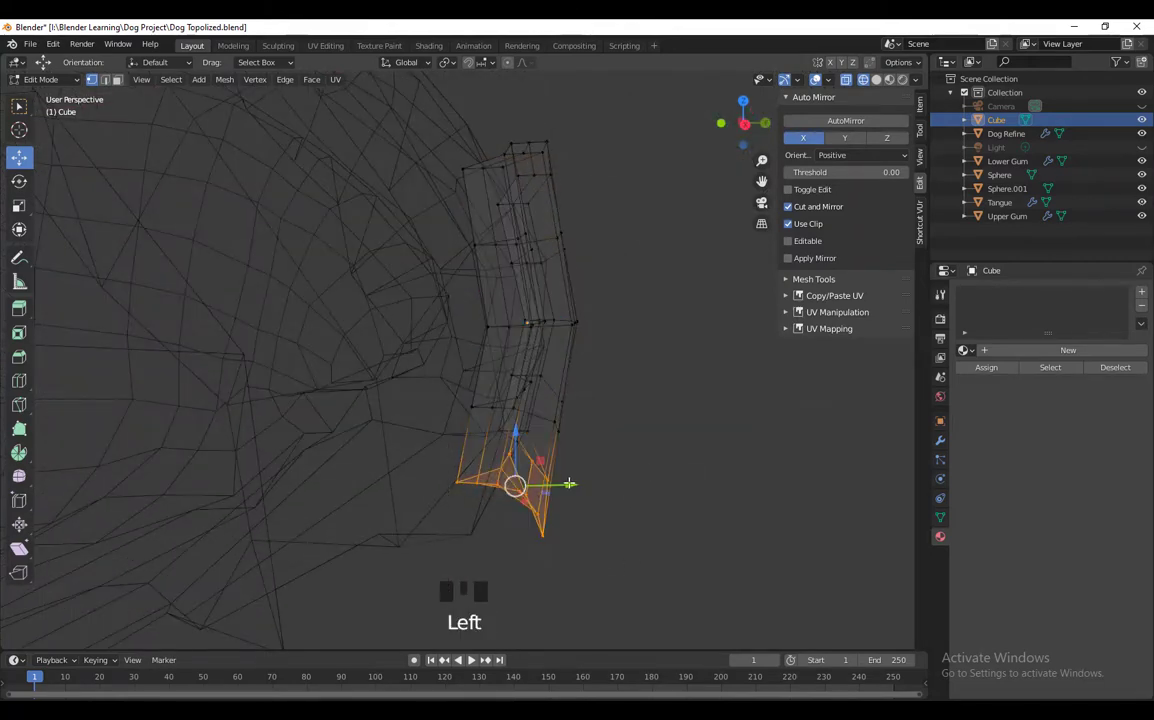
pyautogui.moveTo(569, 484); pyautogui.dragTo(557, 487)
pyautogui.scroll(-2, 620, 497)
pyautogui.moveTo(621, 497); pyautogui.dragTo(585, 500, button='middle')
pyautogui.hotkey('shift', 'z')
pyautogui.scroll(-2, 592, 477)
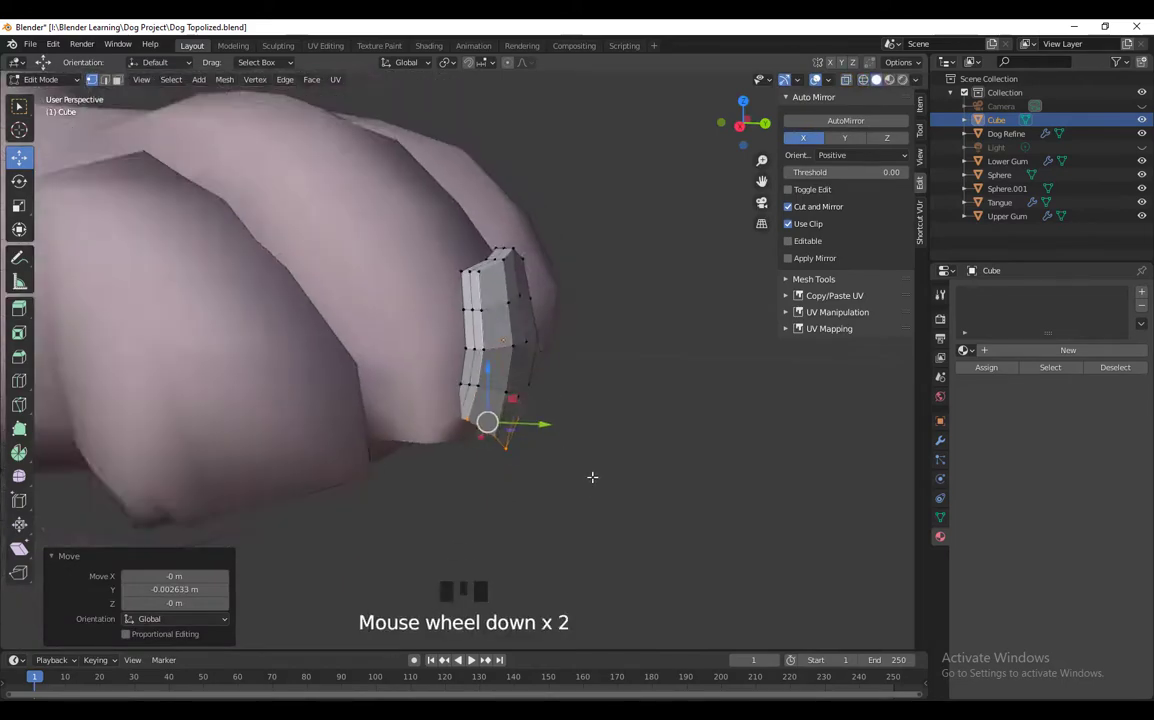
# - Select all vertices of the nail's top edge through the mesh and move them about -0.0086 m along Y toward the toe
pyautogui.scroll(1, 484, 497)
pyautogui.moveTo(484, 497); pyautogui.dragTo(486, 270, button='middle')
pyautogui.scroll(2, 340, 510)
pyautogui.scroll(-3, 410, 430)
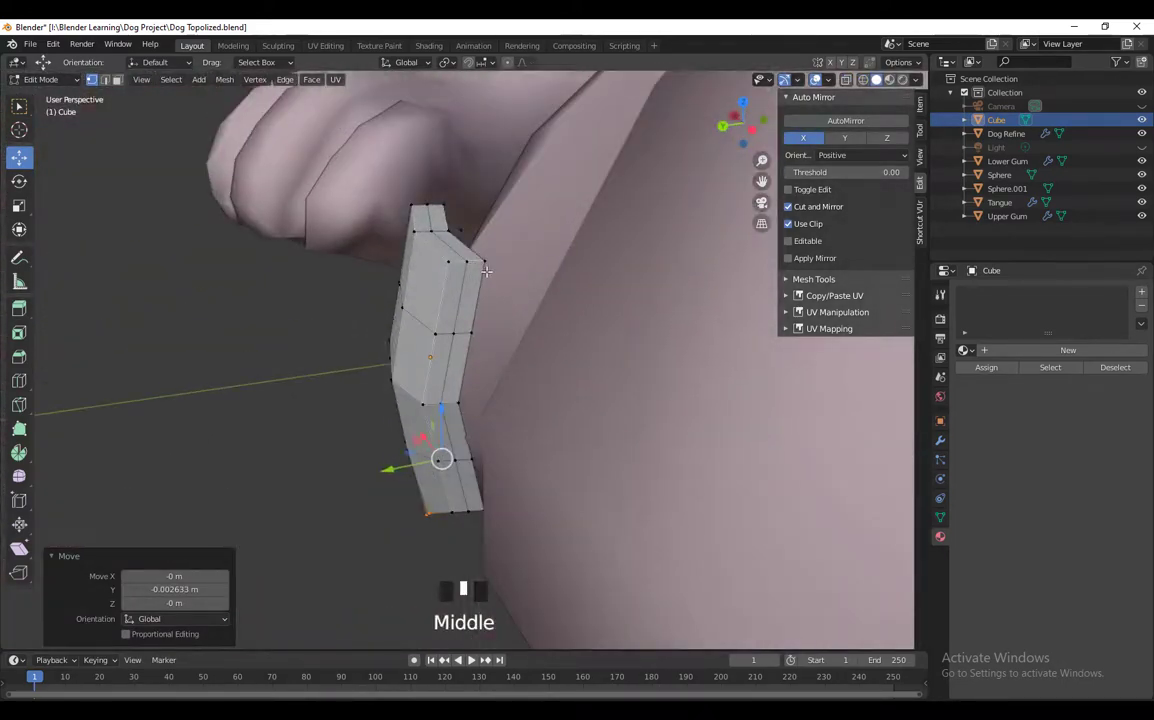
pyautogui.moveTo(495, 278); pyautogui.dragTo(443, 230)
pyautogui.hotkey('ctrl', 'z')
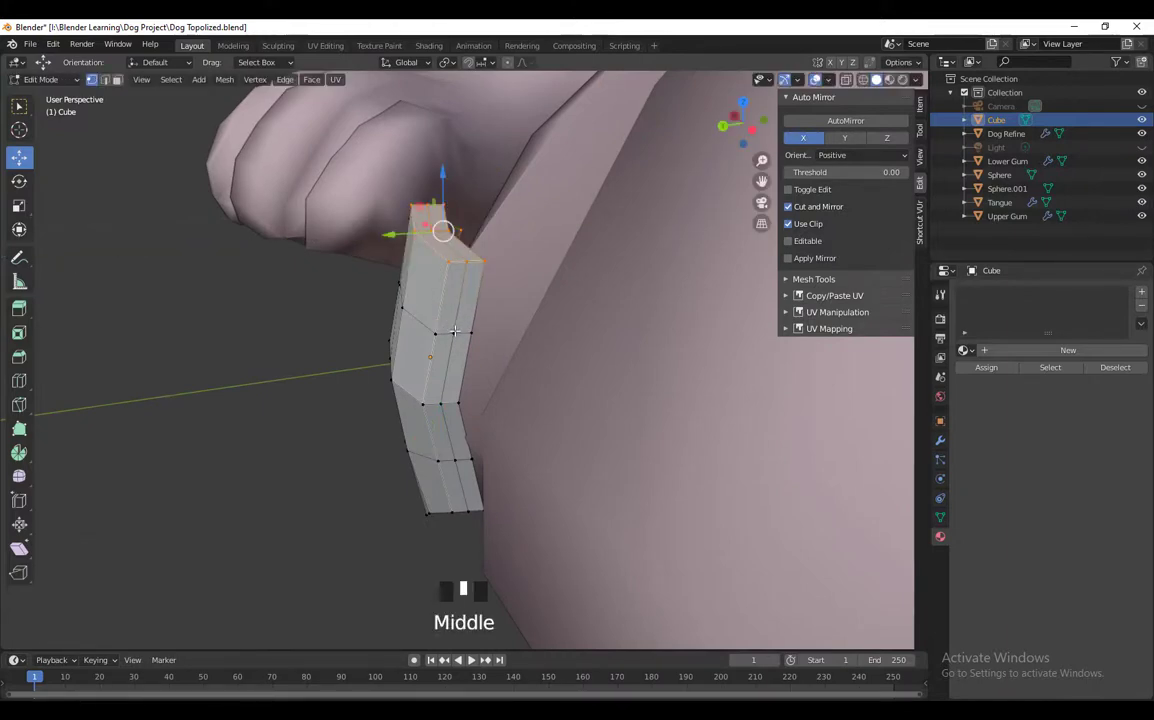
pyautogui.hotkey('shift', 'z')
pyautogui.moveTo(456, 332); pyautogui.dragTo(464, 308, button='middle')
pyautogui.moveTo(432, 210); pyautogui.dragTo(304, 119)
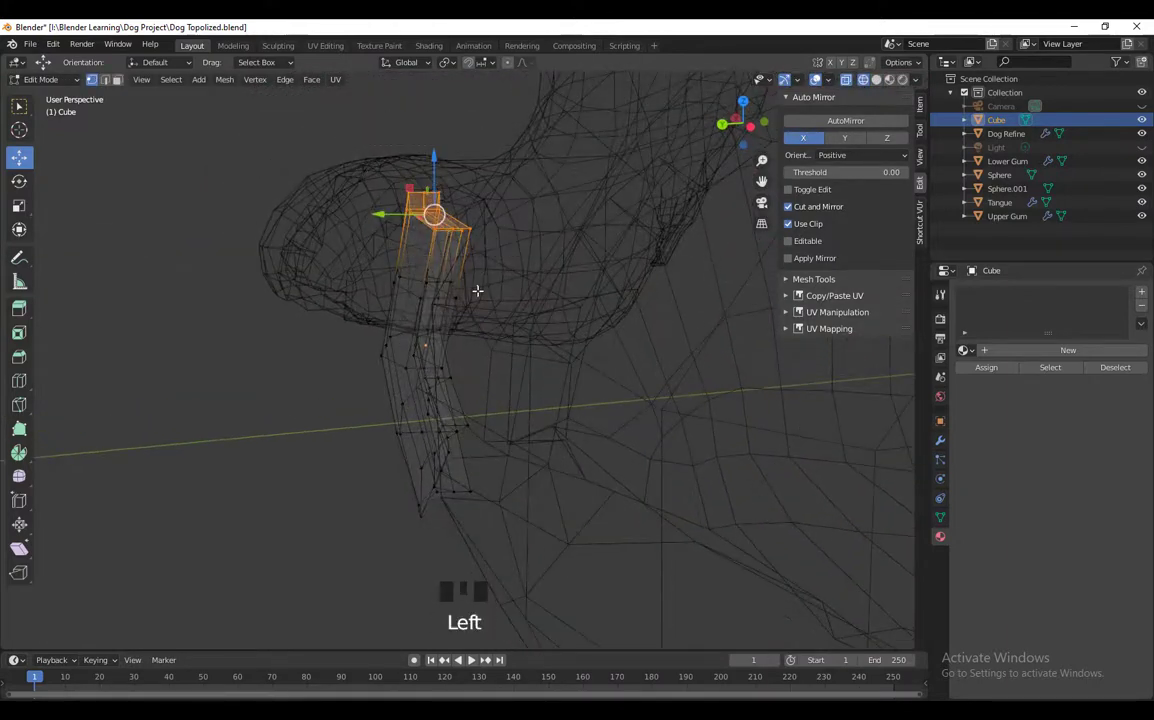
pyautogui.moveTo(477, 291)
pyautogui.mouseDown(button='middle')
pyautogui.moveTo(493, 345)
pyautogui.moveTo(458, 320)
pyautogui.mouseUp(button='middle')
pyautogui.hotkey('shift', 'z')
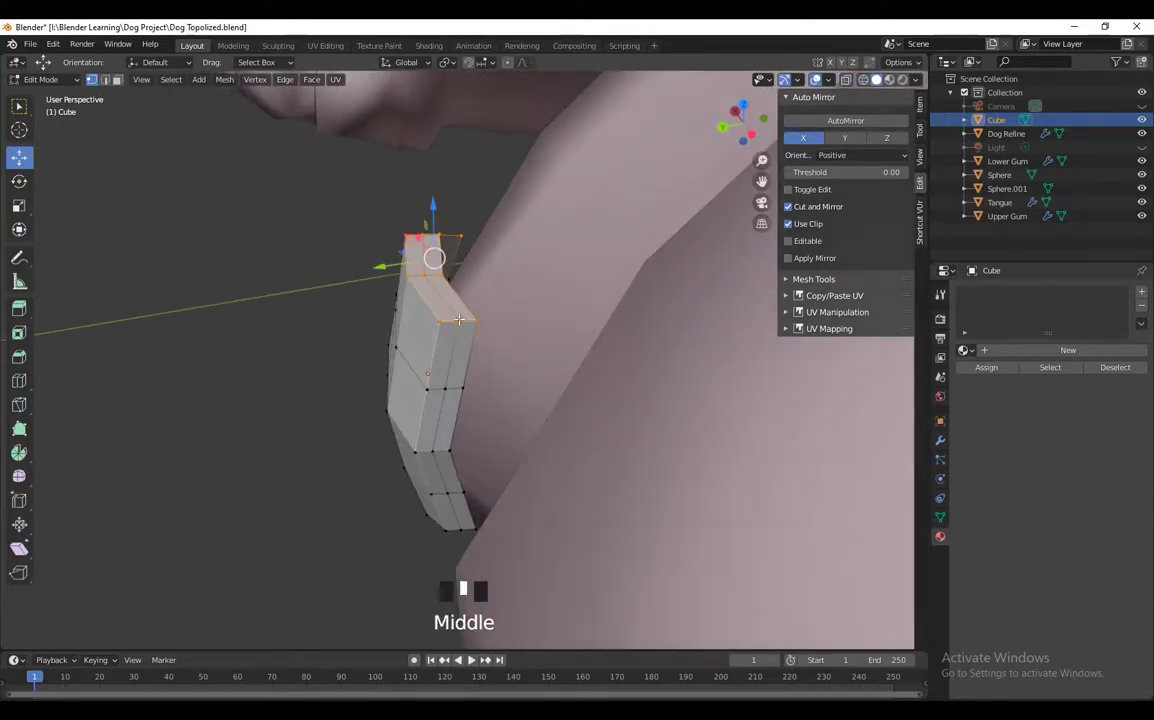
pyautogui.moveTo(381, 266); pyautogui.dragTo(410, 277)
pyautogui.moveTo(410, 277); pyautogui.dragTo(606, 460, button='middle')
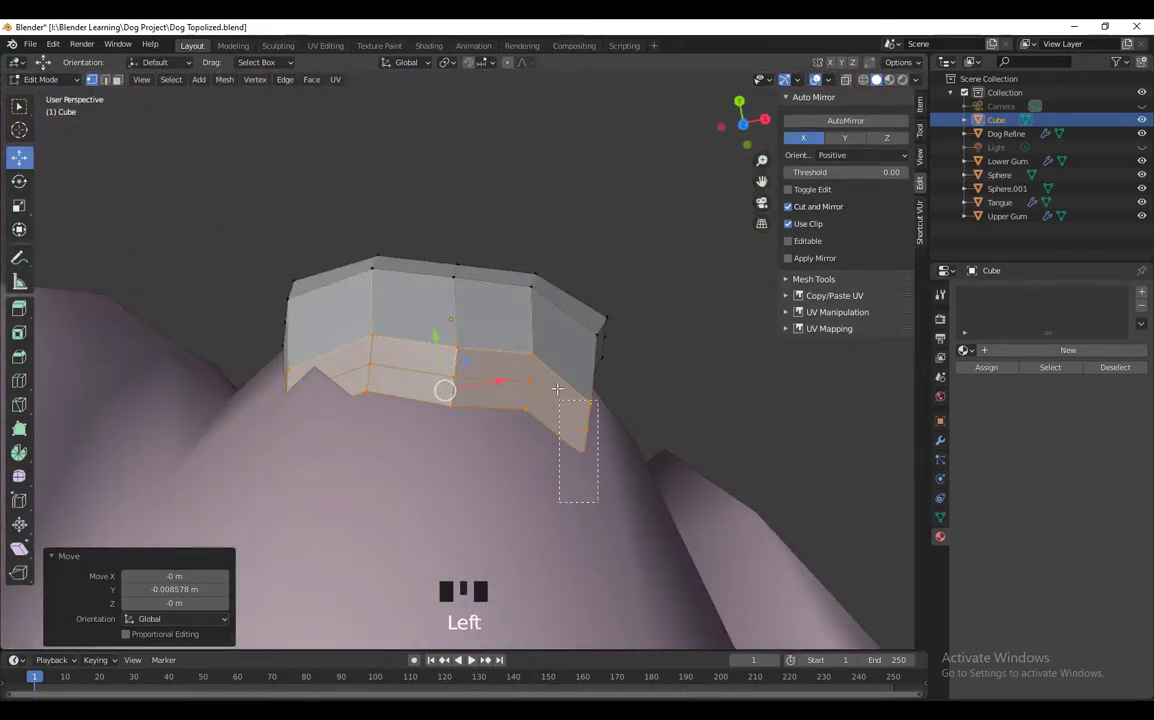
# - Push the inner vertices of the nail's top rim about -0.004 m on Y, and those of its front edge about -0.005 m
pyautogui.moveTo(557, 389); pyautogui.dragTo(575, 470)
pyautogui.moveTo(610, 402); pyautogui.dragTo(516, 436)
pyautogui.moveTo(342, 362); pyautogui.dragTo(342, 363)
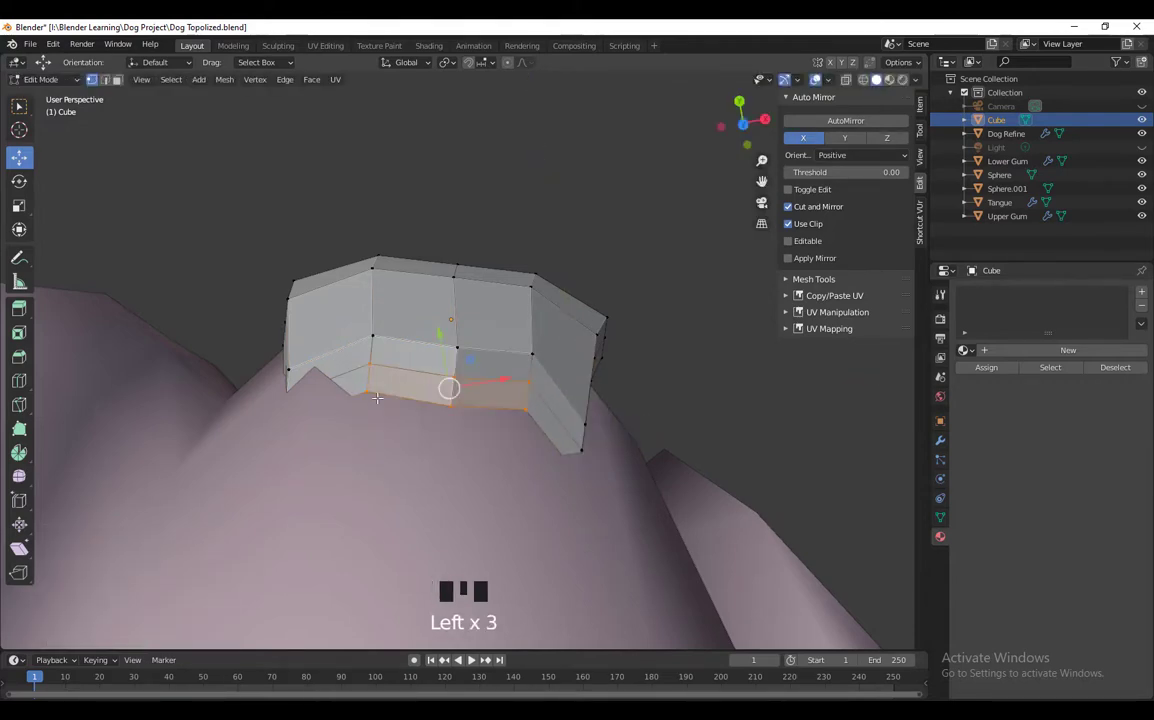
pyautogui.moveTo(453, 379); pyautogui.dragTo(450, 405)
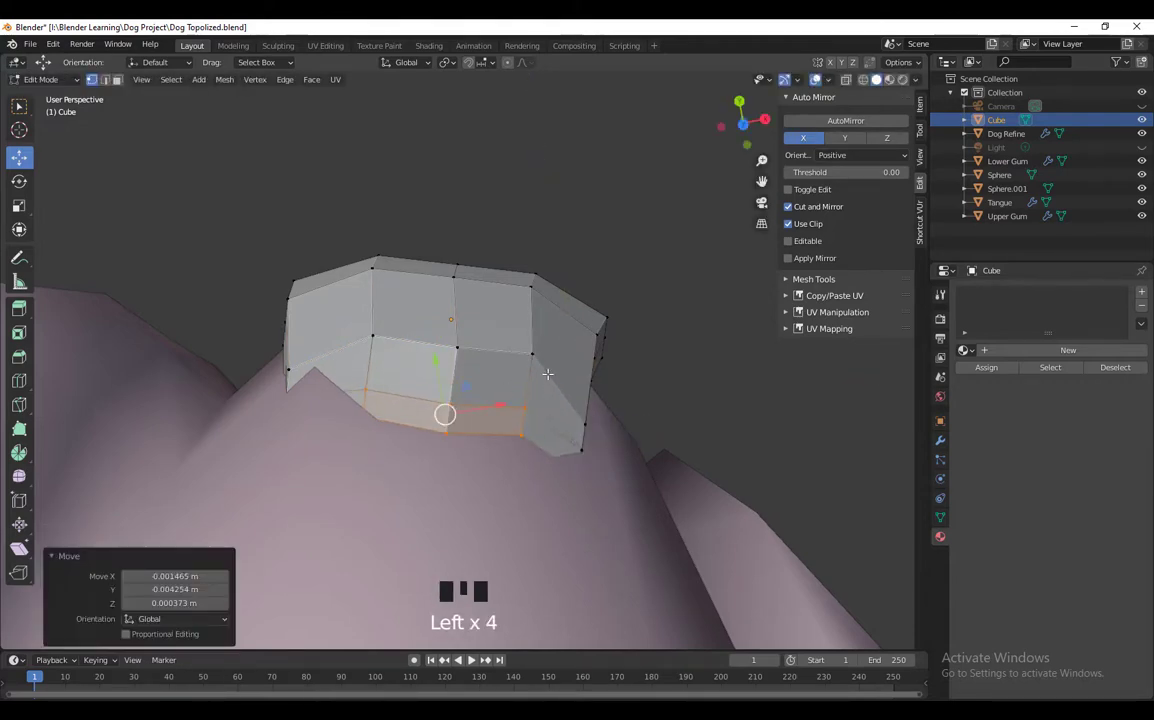
pyautogui.moveTo(350, 310); pyautogui.dragTo(350, 310)
pyautogui.moveTo(453, 343); pyautogui.dragTo(452, 381)
pyautogui.scroll(-2, 452, 381)
pyautogui.moveTo(452, 381); pyautogui.dragTo(429, 453, button='middle')
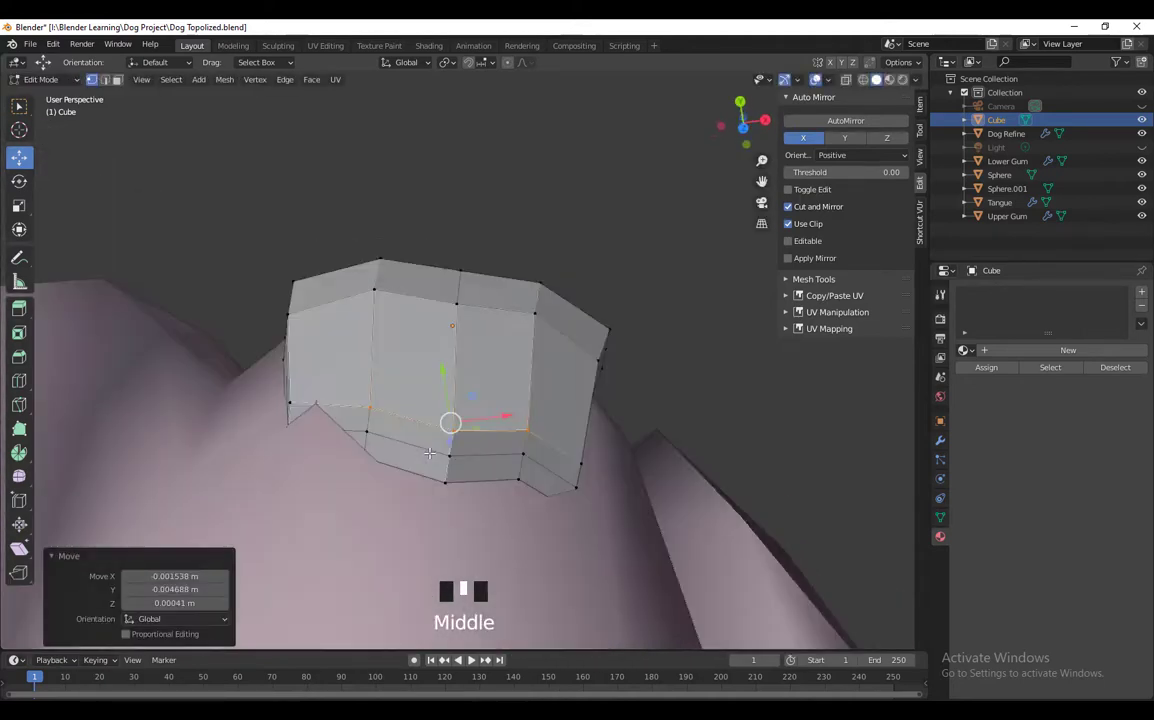
# - Move the single outer corner vertex of the nail's top front edge about 0.0009 m along Y, out of the toe
pyautogui.click(288, 400)
pyautogui.moveTo(290, 400); pyautogui.dragTo(295, 310, button='middle')
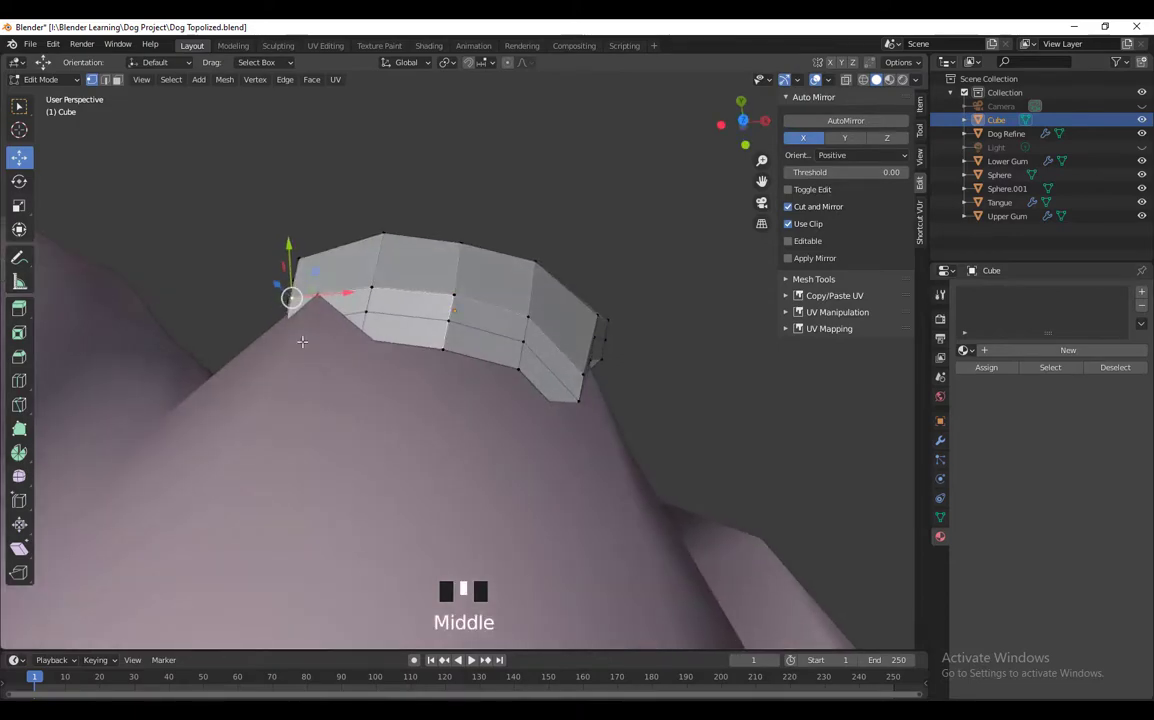
pyautogui.moveTo(291, 293); pyautogui.dragTo(292, 291)
pyautogui.moveTo(306, 330); pyautogui.dragTo(442, 414, button='middle')
# - Lower the centre vertices of the nail's top edge slightly along Z to round off the peak
pyautogui.click(452, 276)
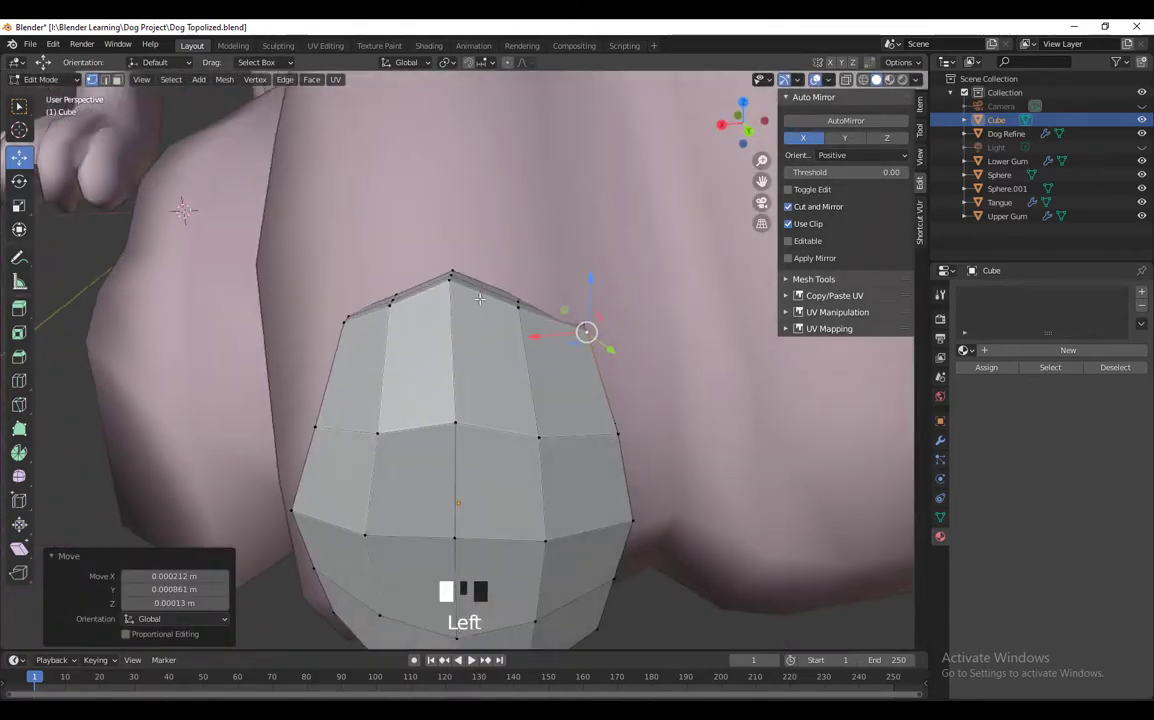
pyautogui.moveTo(452, 226); pyautogui.dragTo(453, 246)
pyautogui.moveTo(453, 250); pyautogui.dragTo(488, 368, button='middle')
pyautogui.scroll(2, 515, 428)
pyautogui.moveTo(478, 234); pyautogui.dragTo(431, 357)
pyautogui.moveTo(455, 276); pyautogui.dragTo(456, 280)
pyautogui.scroll(-1, 456, 282)
pyautogui.moveTo(456, 282); pyautogui.dragTo(462, 345, button='middle')
# - Raise the centre vertex of the nail's lower horizontal row about 0.0036 m along Z to even out the row
pyautogui.click(393, 545)
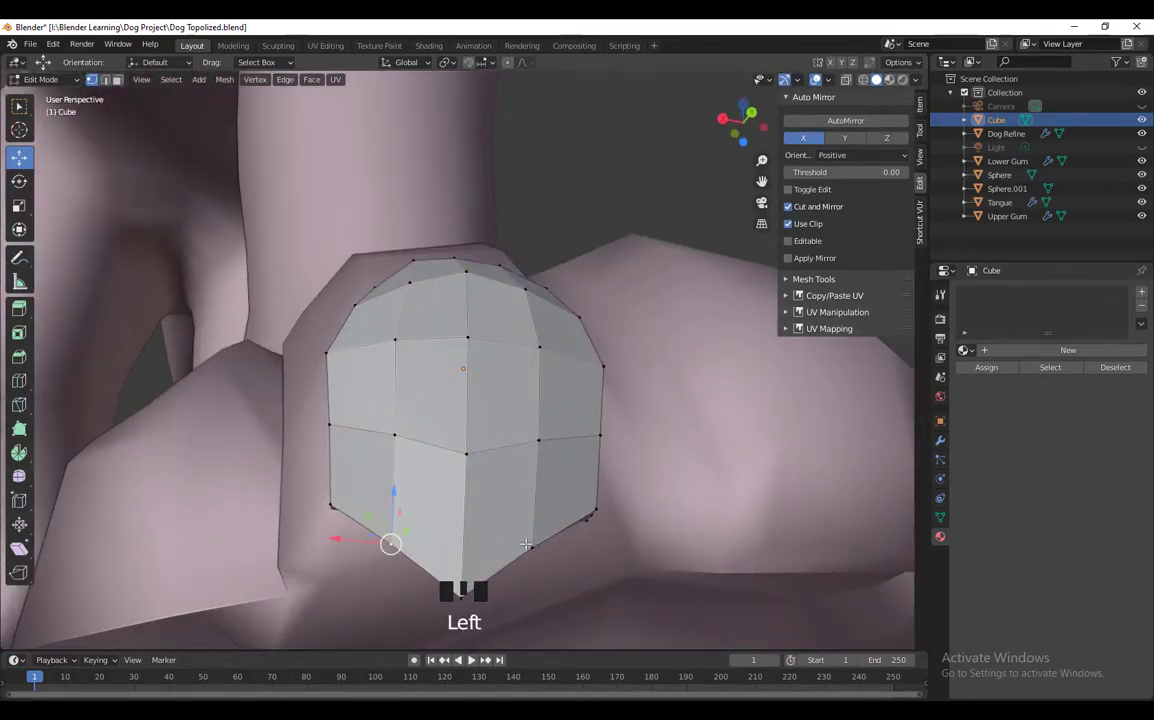
pyautogui.scroll(-2, 526, 544)
pyautogui.moveTo(526, 546); pyautogui.dragTo(459, 455, button='middle')
pyautogui.moveTo(458, 453); pyautogui.dragTo(458, 454)
pyautogui.click(464, 438)
pyautogui.moveTo(464, 392); pyautogui.dragTo(464, 382)
pyautogui.scroll(-2, 465, 384)
pyautogui.moveTo(466, 392); pyautogui.dragTo(483, 490, button='middle')
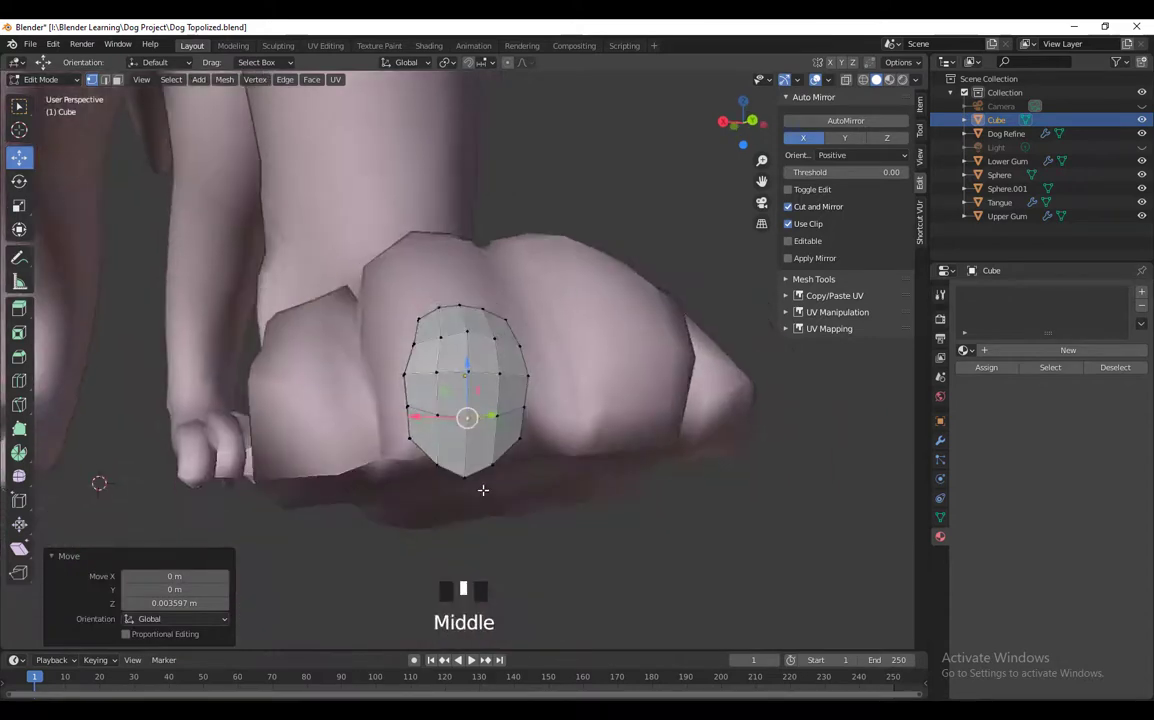
# - Select the nail's whole lower horizontal vertex row and scale it up slightly
pyautogui.scroll(2, 500, 482)
pyautogui.moveTo(588, 451); pyautogui.dragTo(574, 444, button='middle')
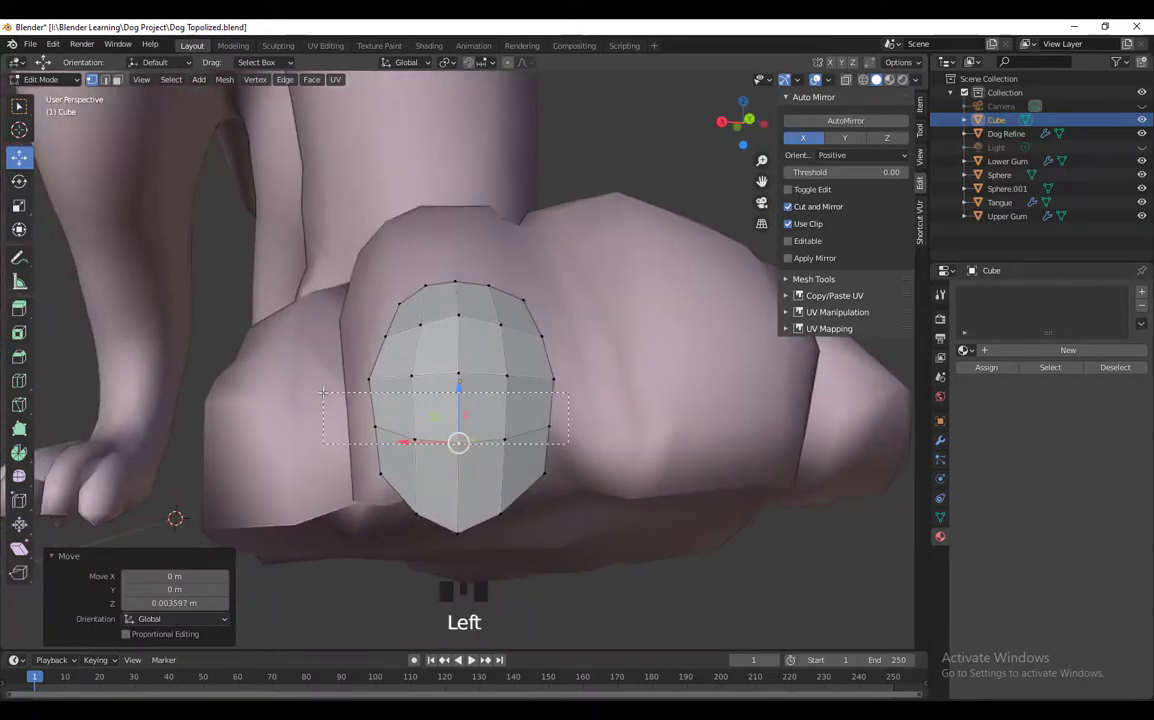
pyautogui.moveTo(322, 393); pyautogui.dragTo(322, 393)
pyautogui.moveTo(543, 497); pyautogui.dragTo(543, 495, button='middle')
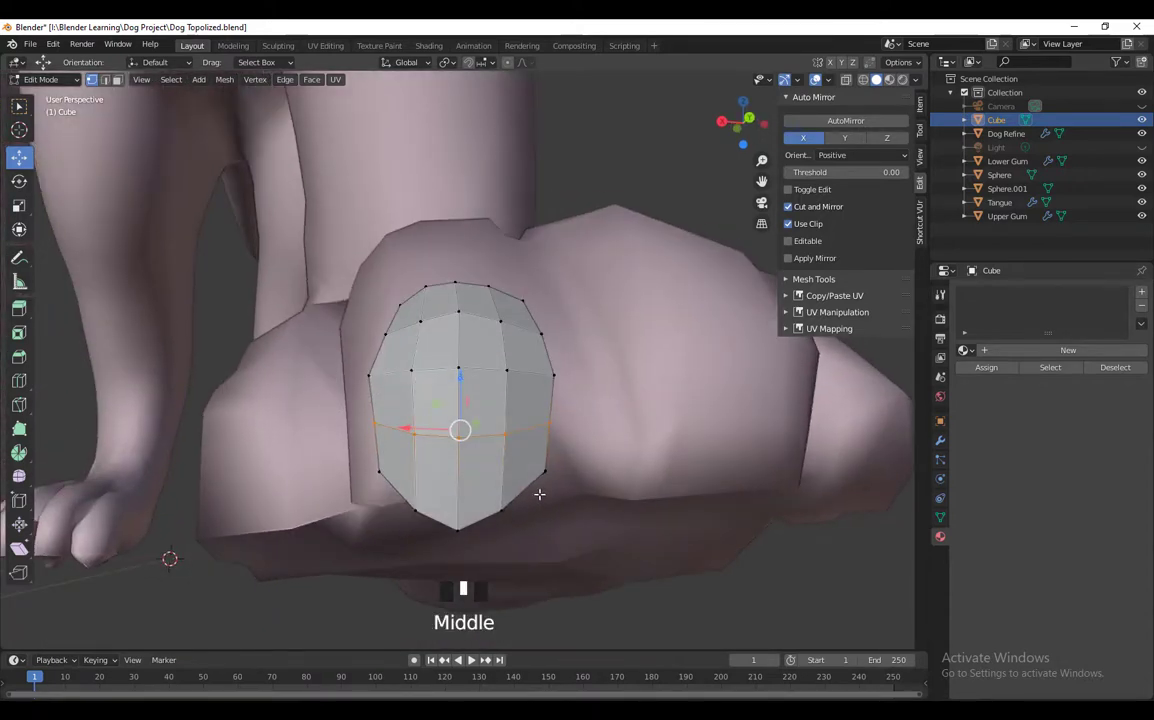
pyautogui.press('s')
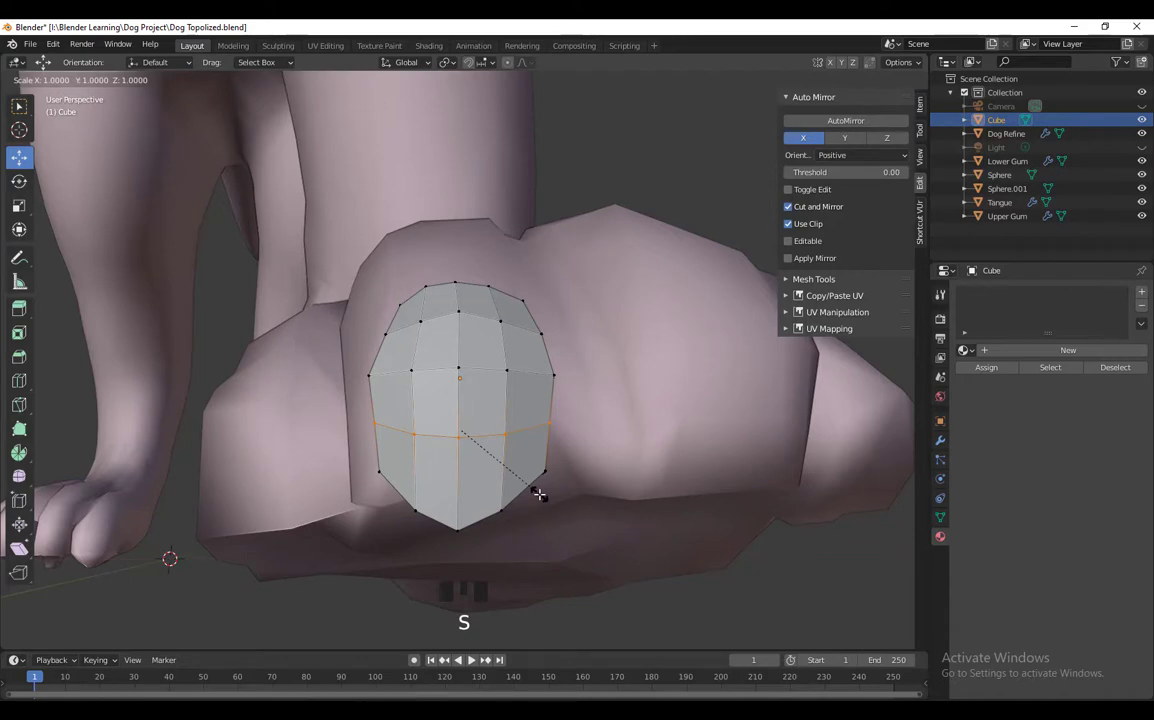
pyautogui.click(556, 497)
# - Shift the centre vertex of the nail's lower row slightly downward along Z
pyautogui.moveTo(556, 497); pyautogui.dragTo(522, 548, button='middle')
pyautogui.scroll(2, 569, 570)
pyautogui.click(467, 443)
pyautogui.moveTo(478, 450); pyautogui.dragTo(463, 447, button='middle')
pyautogui.moveTo(463, 443); pyautogui.dragTo(463, 448)
pyautogui.moveTo(513, 526); pyautogui.dragTo(540, 426, button='middle')
# - Select the nail's top edge vertices and scale them to 0.843 to narrow the upper end
pyautogui.moveTo(540, 426); pyautogui.dragTo(398, 350)
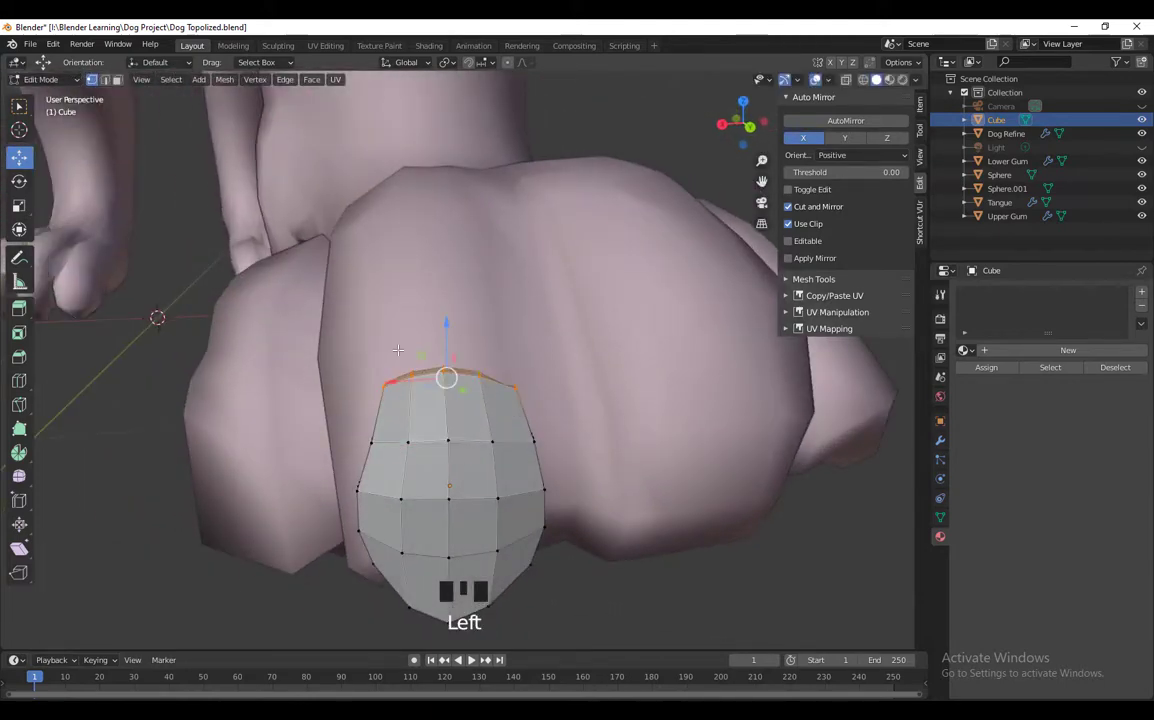
pyautogui.click(498, 394)
pyautogui.scroll(-3, 498, 394)
pyautogui.keyDown('shift'); pyautogui.scroll(-1, 498, 394); pyautogui.keyUp('shift')
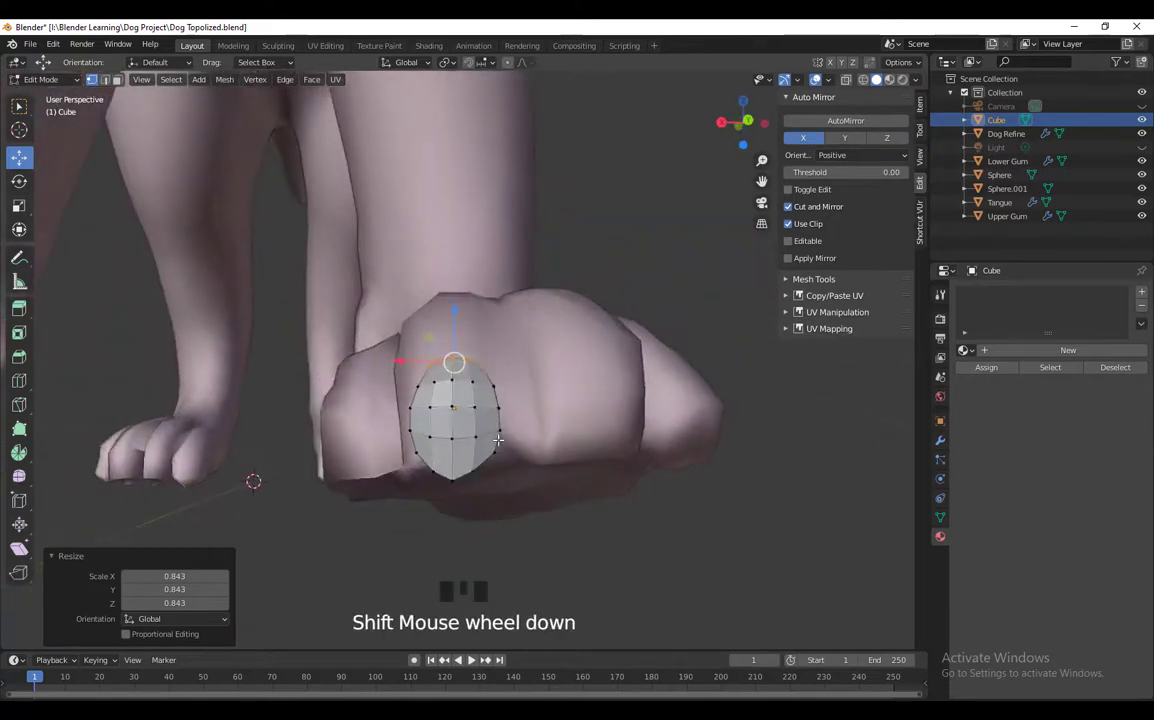
pyautogui.moveTo(498, 394); pyautogui.dragTo(573, 490, button='middle')
# - Leave edit mode and isolate the nail by hiding every other object
pyautogui.press('Tab')
pyautogui.press('h')
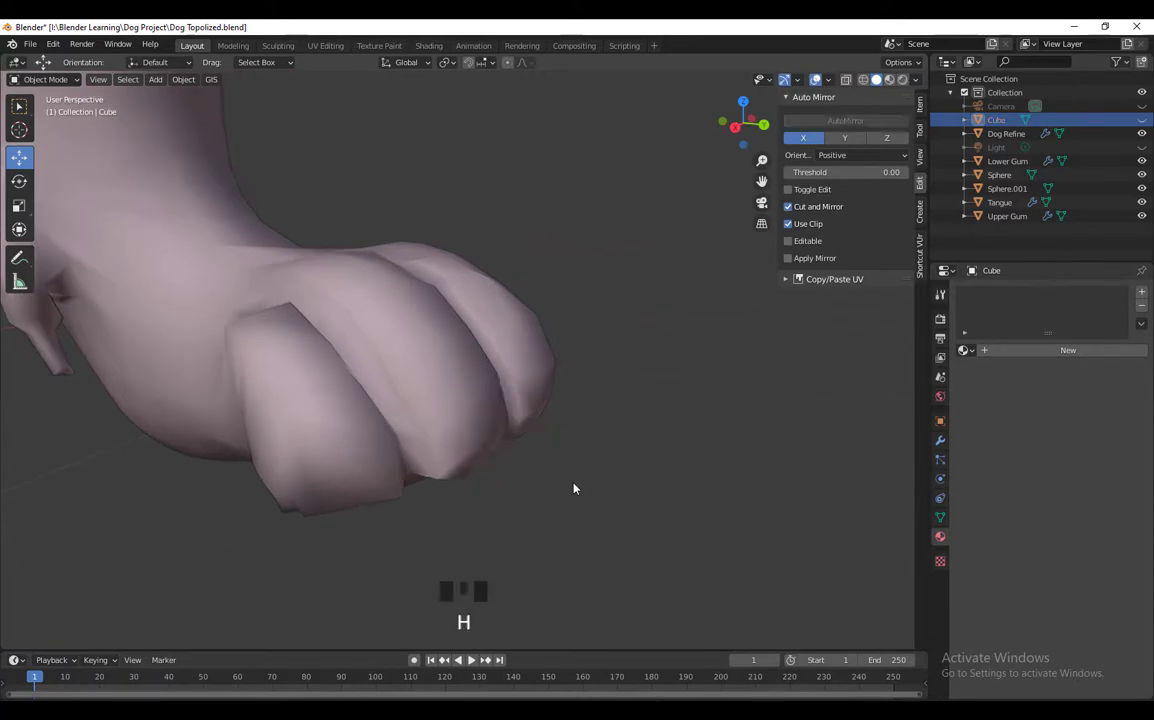
pyautogui.hotkey('ctrl', 'z')
pyautogui.moveTo(569, 484); pyautogui.dragTo(578, 520, button='middle')
pyautogui.hotkey('shift', 'h')
pyautogui.scroll(3, 608, 509)
pyautogui.scroll(2, 590, 507)
pyautogui.keyDown('shift'); pyautogui.moveTo(578, 520); pyautogui.dragTo(576, 492, button='middle'); pyautogui.keyUp('shift')
pyautogui.scroll(1, 564, 495)
# - Select all the faces covering the nail's inner back side, including the centre ones, and delete them to leave the nail hollow
pyautogui.press('Tab')
pyautogui.click(567, 503)
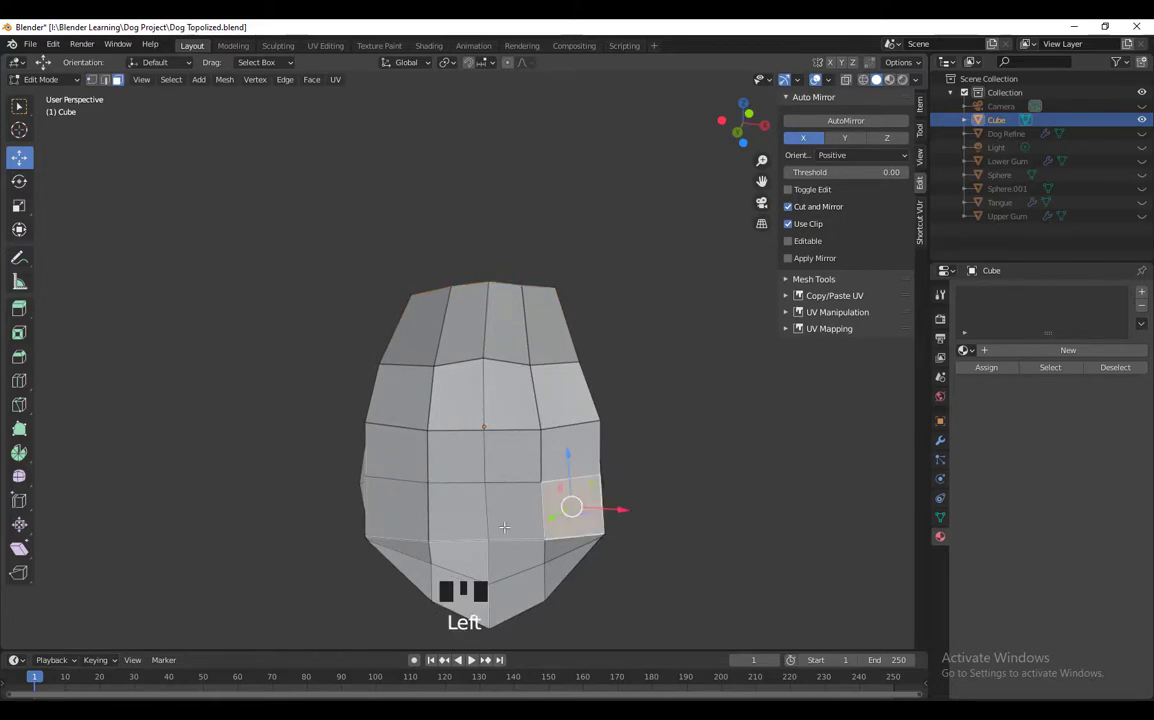
pyautogui.keyDown('shift'); pyautogui.click(525, 507); pyautogui.keyUp('shift')
pyautogui.keyDown('shift'); pyautogui.click(458, 508); pyautogui.keyUp('shift')
pyautogui.keyDown('shift'); pyautogui.click(397, 508); pyautogui.keyUp('shift')
pyautogui.keyDown('shift'); pyautogui.click(396, 450); pyautogui.keyUp('shift')
pyautogui.keyDown('shift'); pyautogui.click(398, 395); pyautogui.keyUp('shift')
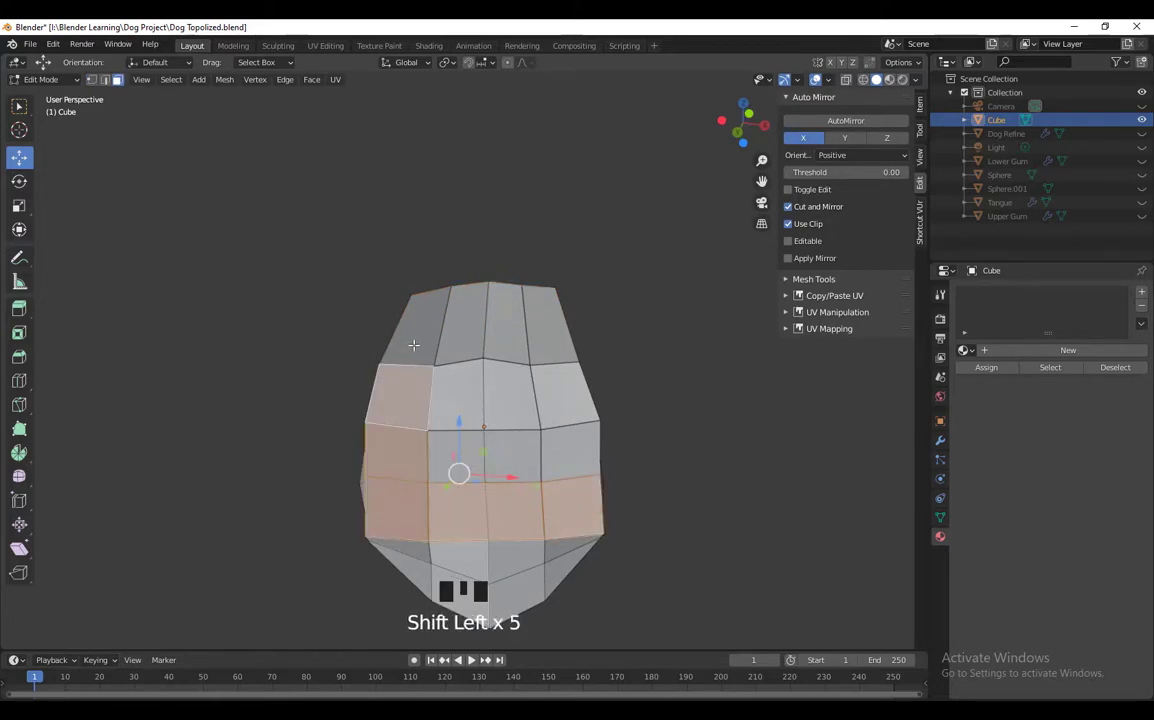
pyautogui.keyDown('shift'); pyautogui.click(405, 325); pyautogui.keyUp('shift')
pyautogui.keyDown('shift'); pyautogui.click(440, 328); pyautogui.keyUp('shift')
pyautogui.keyDown('shift'); pyautogui.click(458, 320); pyautogui.keyUp('shift')
pyautogui.keyDown('shift'); pyautogui.click(508, 320); pyautogui.keyUp('shift')
pyautogui.keyDown('shift'); pyautogui.click(540, 326); pyautogui.keyUp('shift')
pyautogui.keyDown('shift'); pyautogui.click(556, 418); pyautogui.keyUp('shift')
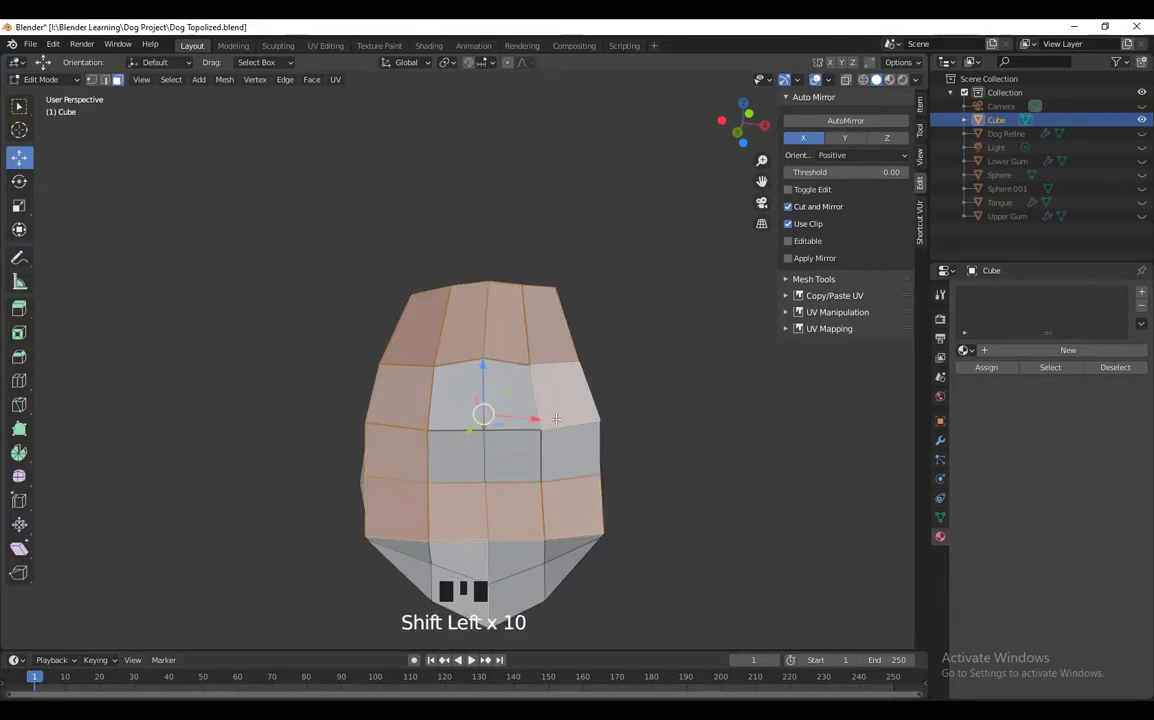
pyautogui.keyDown('shift'); pyautogui.click(502, 462); pyautogui.keyUp('shift')
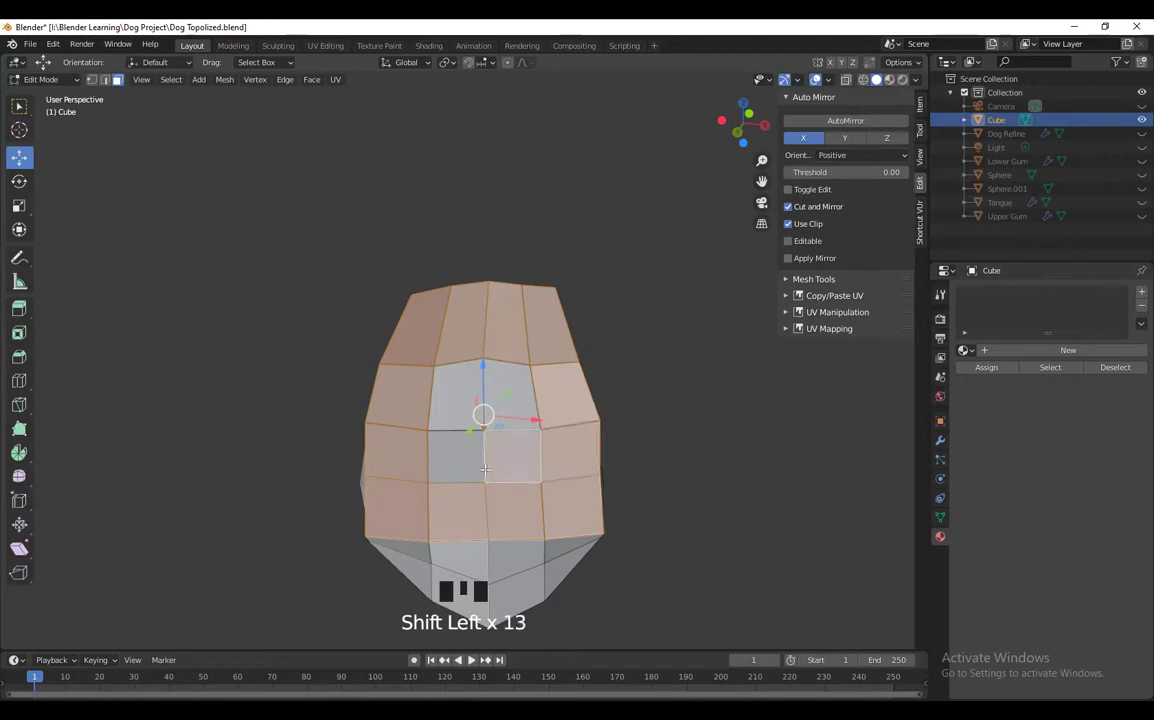
pyautogui.keyDown('shift'); pyautogui.click(460, 459); pyautogui.keyUp('shift')
pyautogui.keyDown('shift'); pyautogui.click(458, 403); pyautogui.keyUp('shift')
pyautogui.keyDown('shift'); pyautogui.click(510, 400); pyautogui.keyUp('shift')
pyautogui.scroll(-4, 542, 464)
pyautogui.moveTo(542, 464); pyautogui.dragTo(612, 484, button='middle')
pyautogui.press('Delete')
pyautogui.click(733, 512)
pyautogui.scroll(3, 476, 515)
pyautogui.scroll(2, 588, 542)
pyautogui.moveTo(612, 484); pyautogui.dragTo(390, 495, button='middle')
pyautogui.scroll(1, 450, 500)
pyautogui.press('Tab')
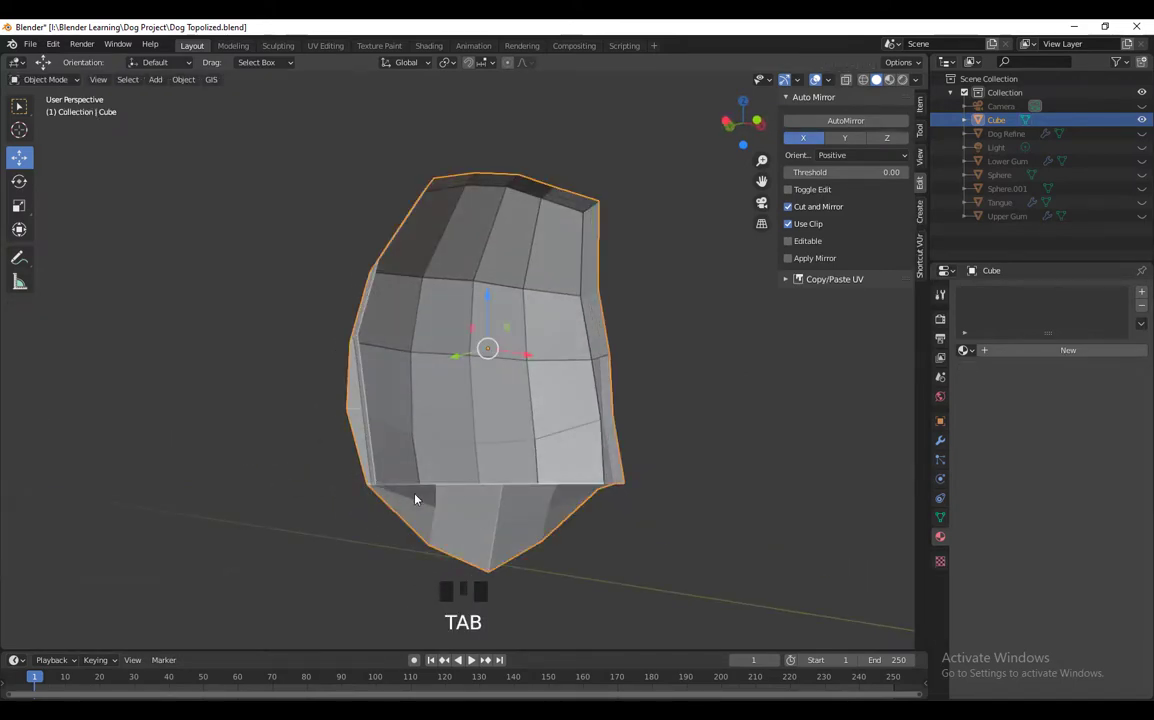
# - Raise the nail's two inner lower corner vertices along Z, and lift the two lower-edge vertices between them by 0.00163 m
pyautogui.press('Tab')
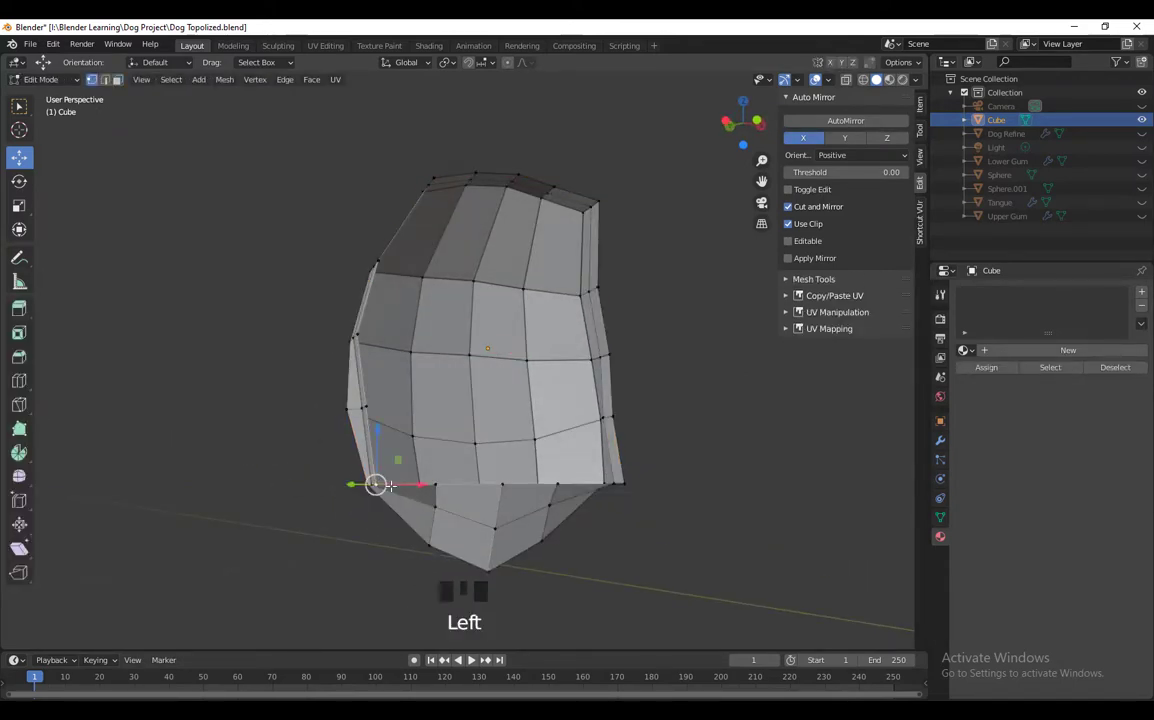
pyautogui.moveTo(390, 485); pyautogui.dragTo(432, 514, button='middle')
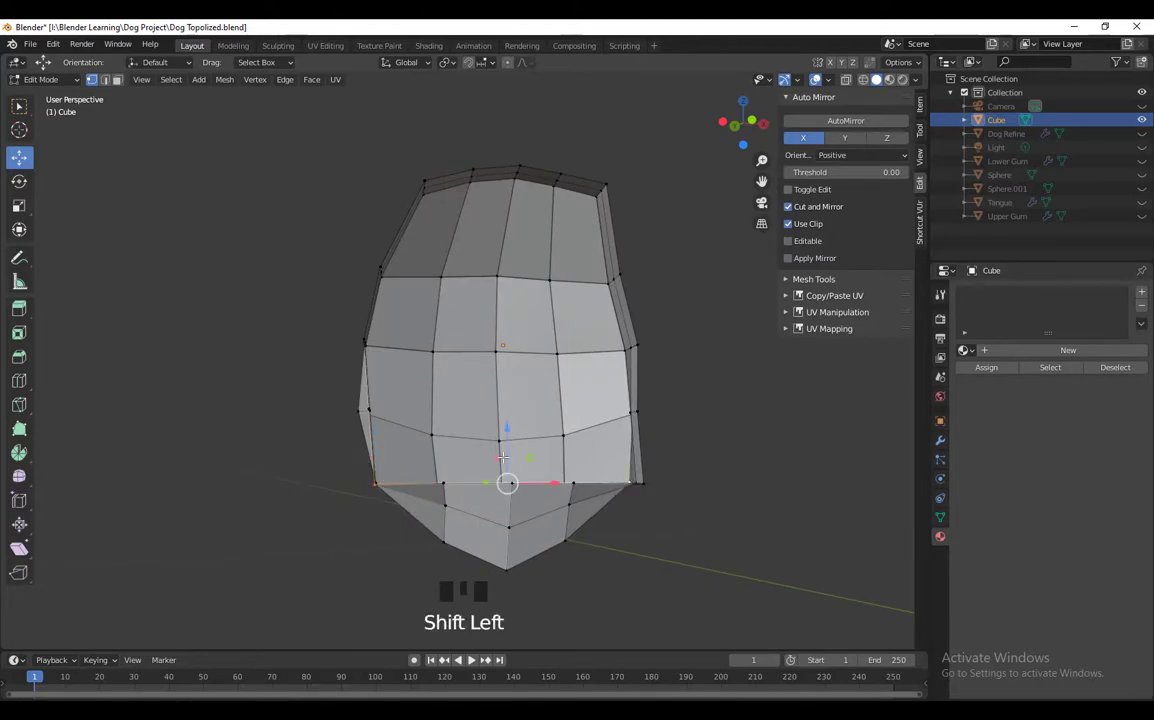
pyautogui.moveTo(503, 426); pyautogui.dragTo(500, 386)
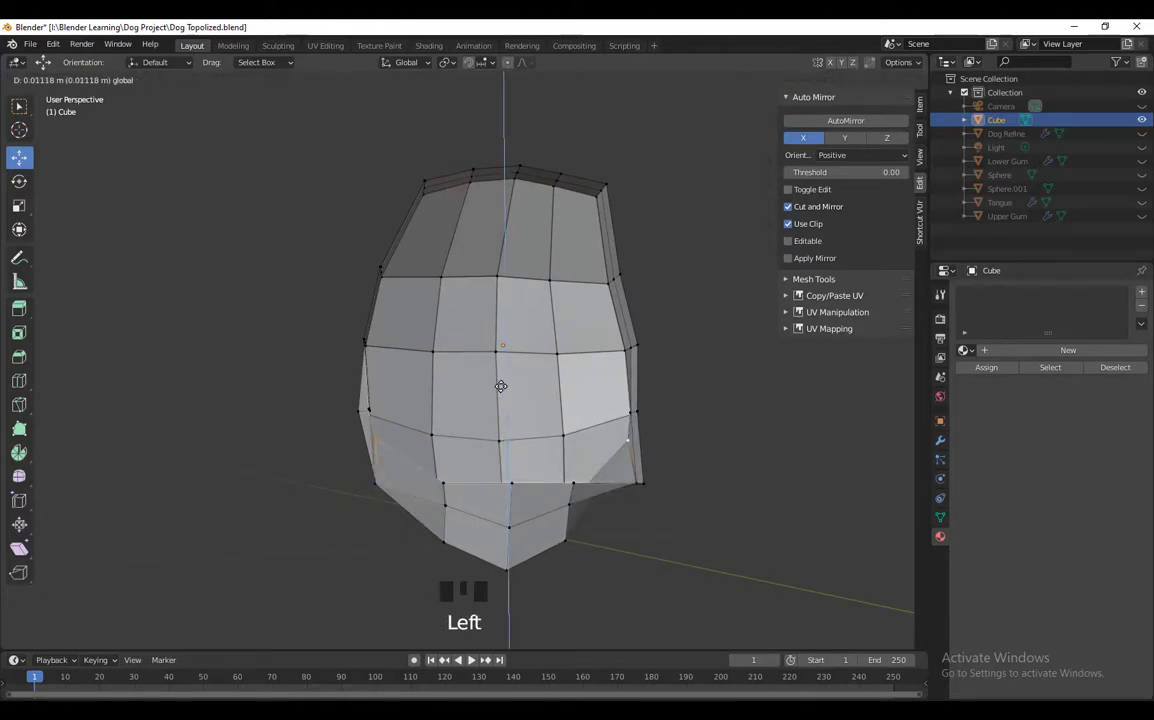
pyautogui.click(434, 483)
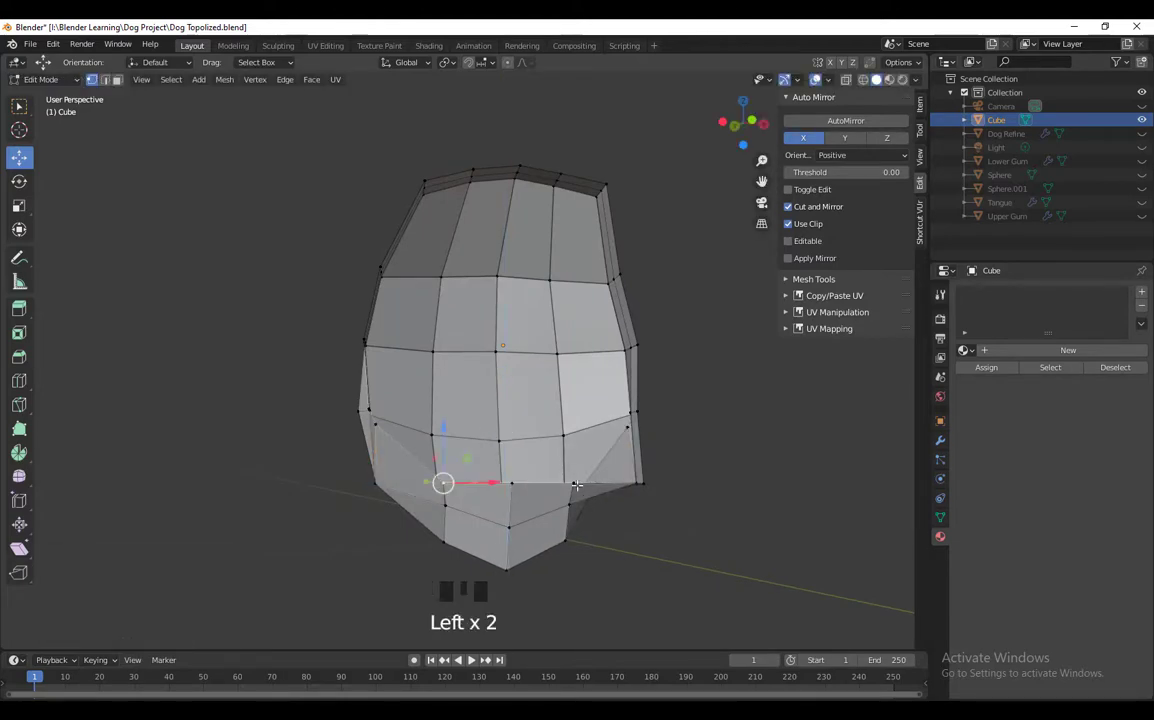
pyautogui.click(495, 416)
pyautogui.moveTo(495, 416); pyautogui.dragTo(620, 580, button='middle')
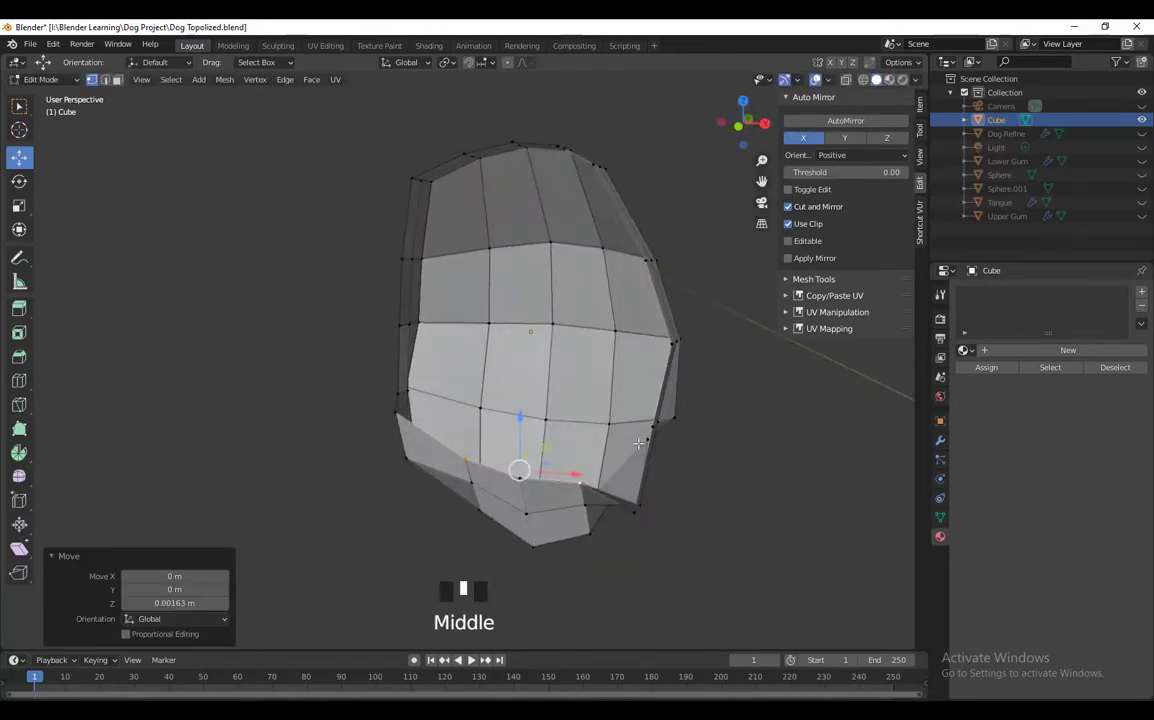
# - Reposition the inner lower corner vertex on one side of the nail, finishing with a move of X -0.008507, Y -0.003124, Z 0.005601 m
pyautogui.click(648, 436)
pyautogui.moveTo(665, 541); pyautogui.dragTo(593, 489, button='middle')
pyautogui.moveTo(612, 471); pyautogui.dragTo(612, 562)
pyautogui.moveTo(654, 584); pyautogui.dragTo(700, 500, button='middle')
pyautogui.scroll(2, 724, 568)
pyautogui.moveTo(703, 489); pyautogui.dragTo(662, 458)
pyautogui.scroll(-2, 662, 458)
pyautogui.moveTo(662, 458); pyautogui.dragTo(484, 496, button='middle')
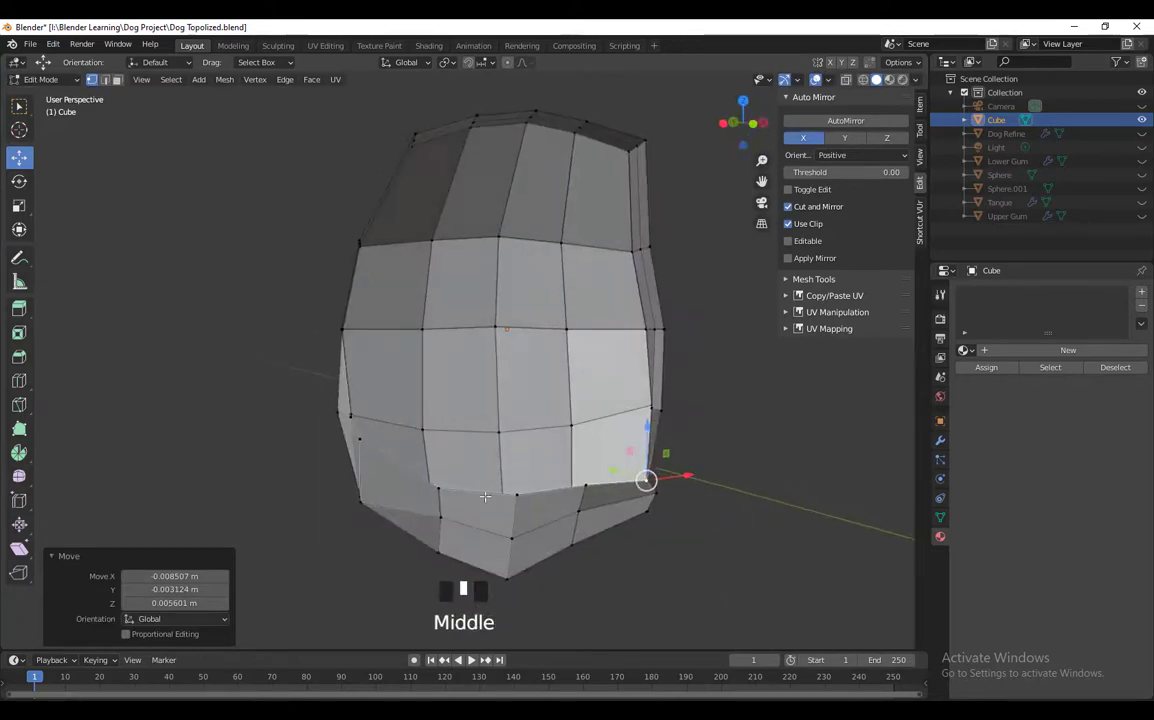
# - Move the opposite inner lower corner vertex by X 0.006756, Y -0.003198, Z 0.000718 m and pull an inner rim vertex above it inward
pyautogui.click(355, 414)
pyautogui.click(362, 439)
pyautogui.moveTo(388, 418); pyautogui.dragTo(409, 440)
pyautogui.moveTo(405, 441); pyautogui.dragTo(468, 483, button='middle')
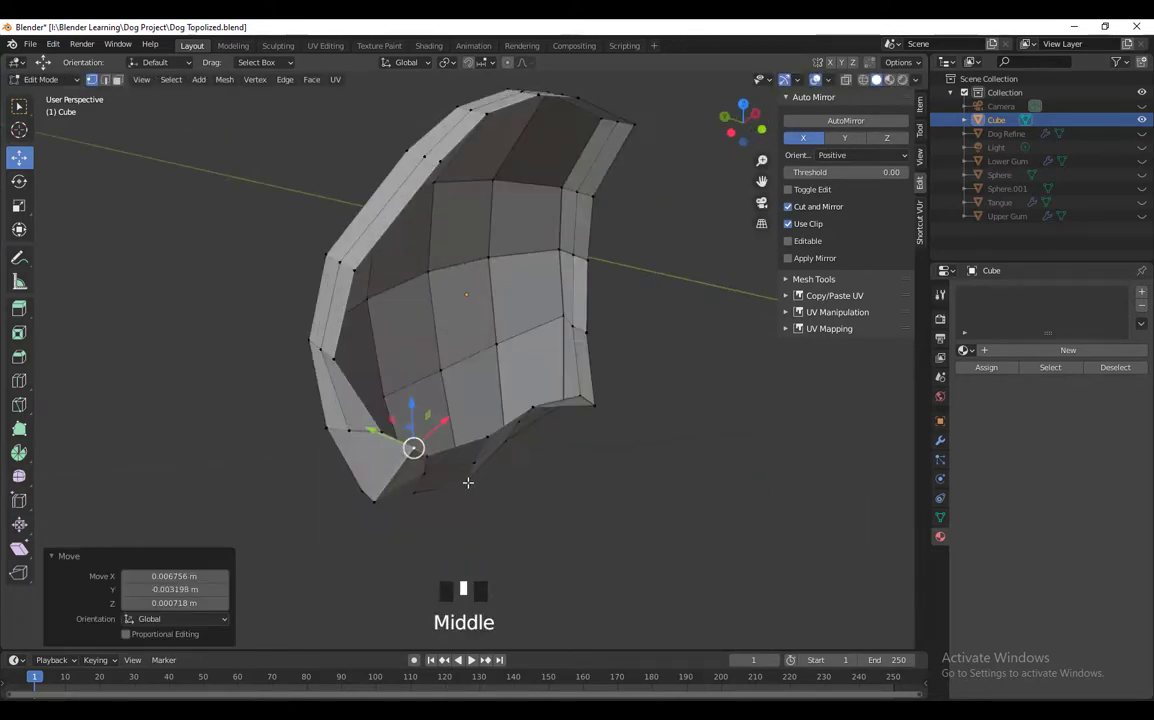
pyautogui.click(328, 354)
pyautogui.moveTo(332, 356); pyautogui.dragTo(353, 343)
pyautogui.moveTo(353, 343); pyautogui.dragTo(626, 534, button='middle')
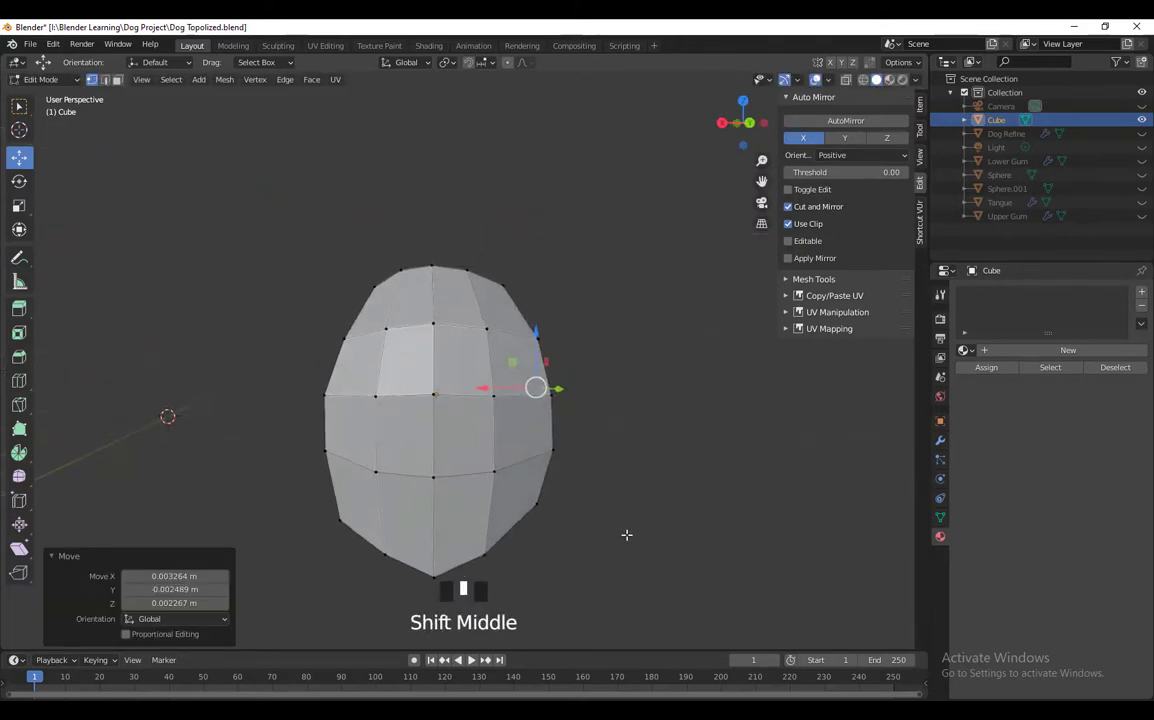
# - Leave edit mode on the nail and show the Dog Refine body again
pyautogui.click(995, 98)
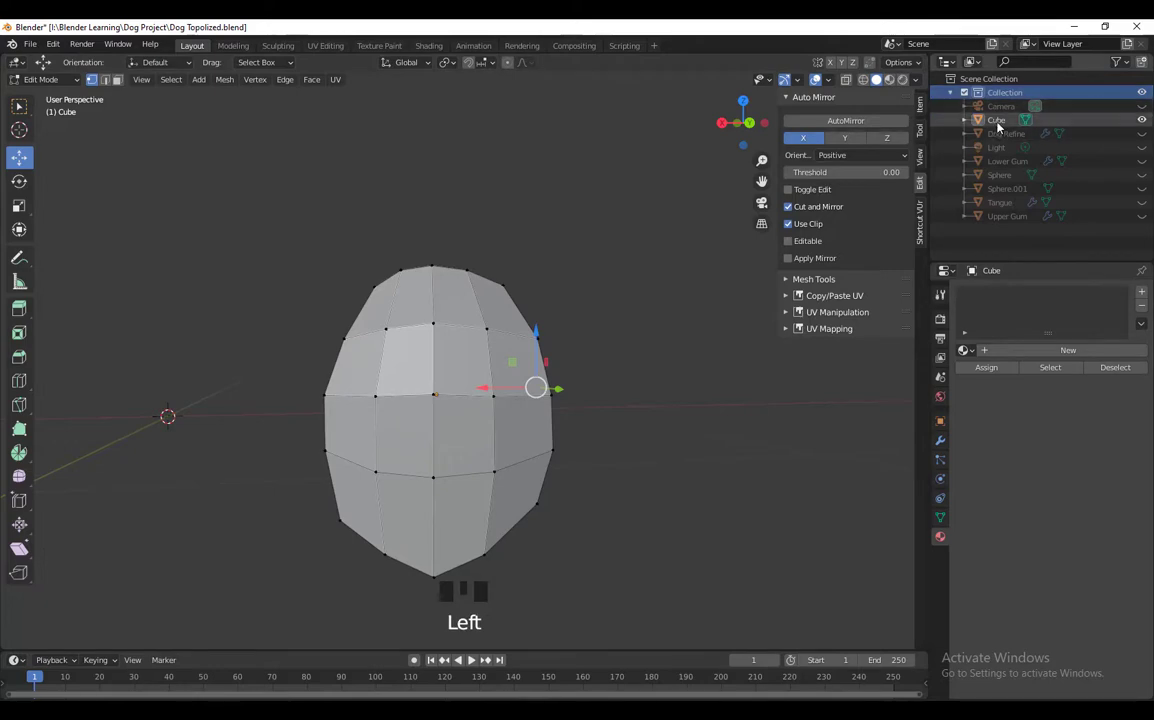
pyautogui.click(999, 122)
pyautogui.scroll(-3, 680, 355)
pyautogui.moveTo(674, 360); pyautogui.dragTo(772, 388, button='middle')
pyautogui.press('Tab')
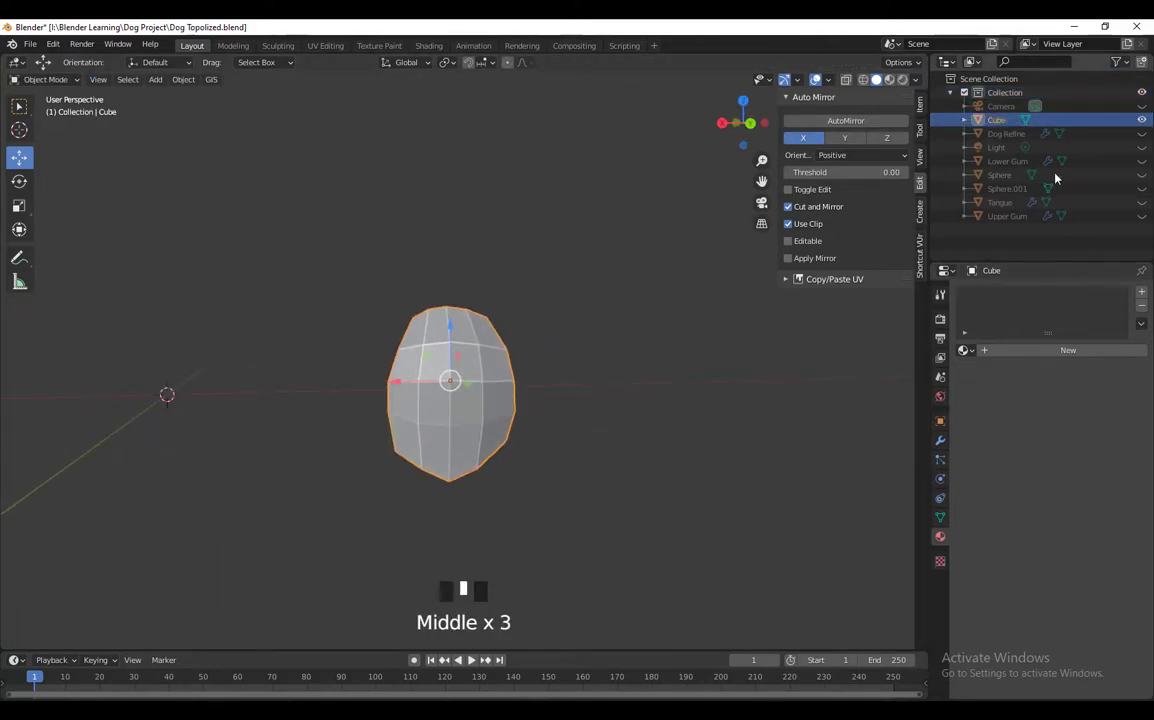
pyautogui.click(1142, 133)
pyautogui.scroll(-5, 528, 420)
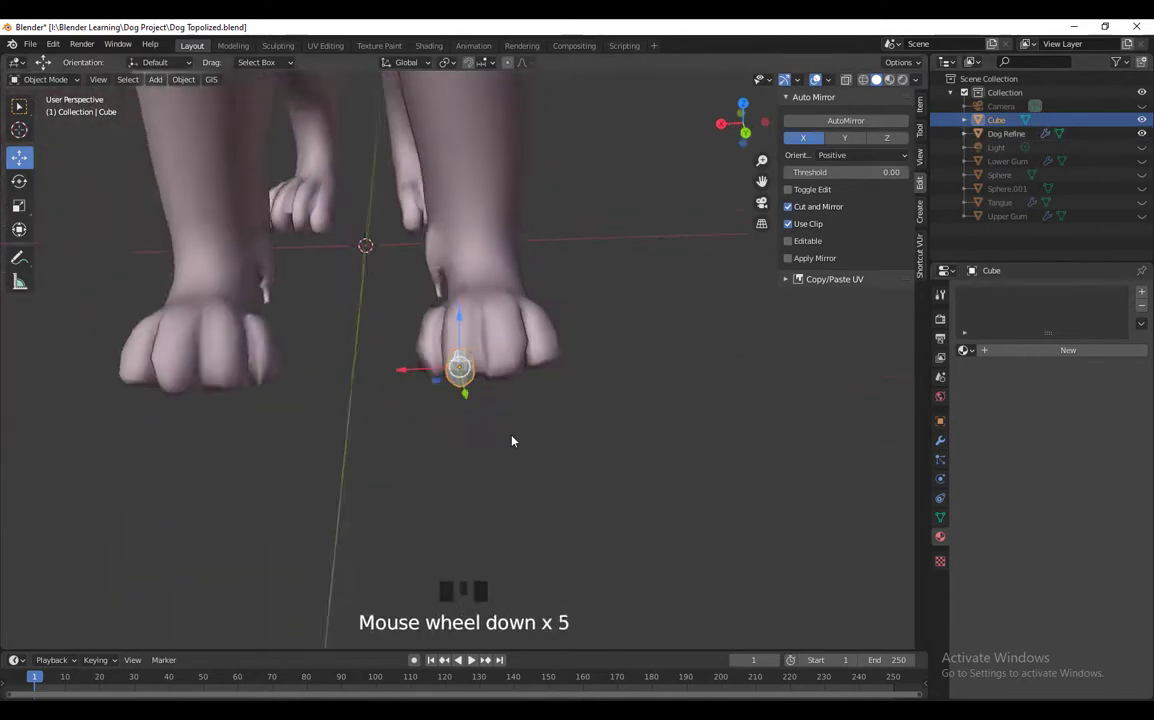
# - Move the nail against the tip of the inner middle toe of the front paw
pyautogui.moveTo(513, 443); pyautogui.dragTo(507, 480, button='middle')
pyautogui.scroll(4, 516, 442)
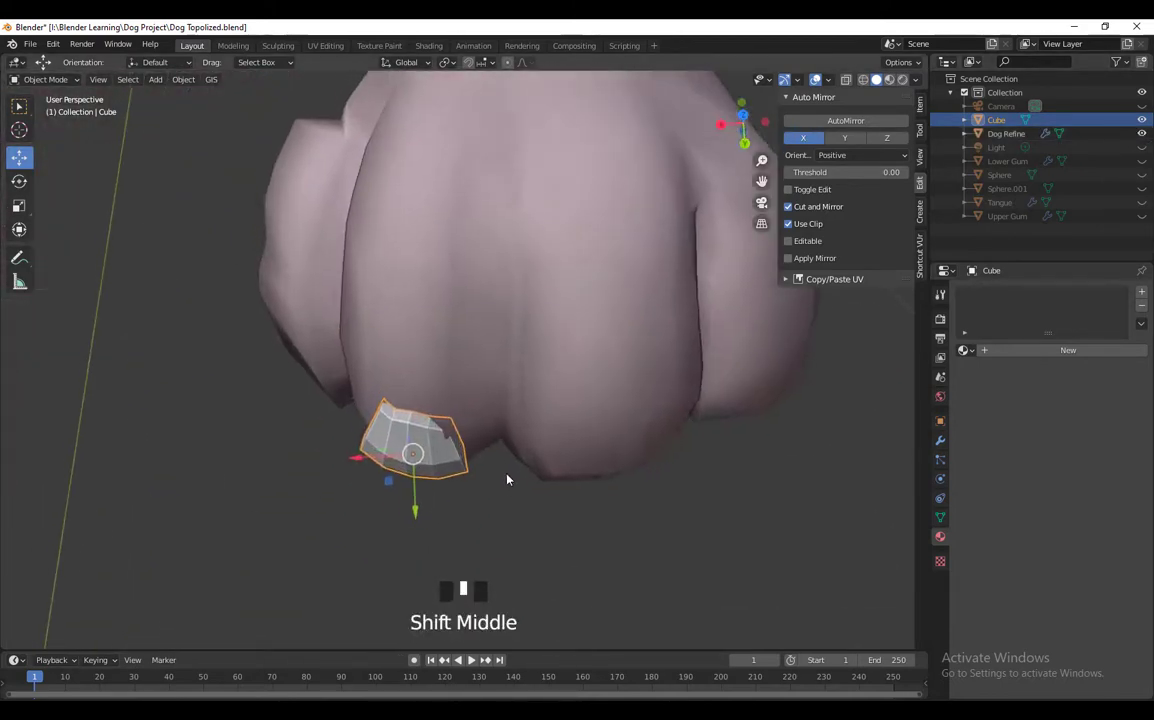
pyautogui.click(397, 457)
pyautogui.moveTo(397, 457); pyautogui.dragTo(389, 411, button='middle')
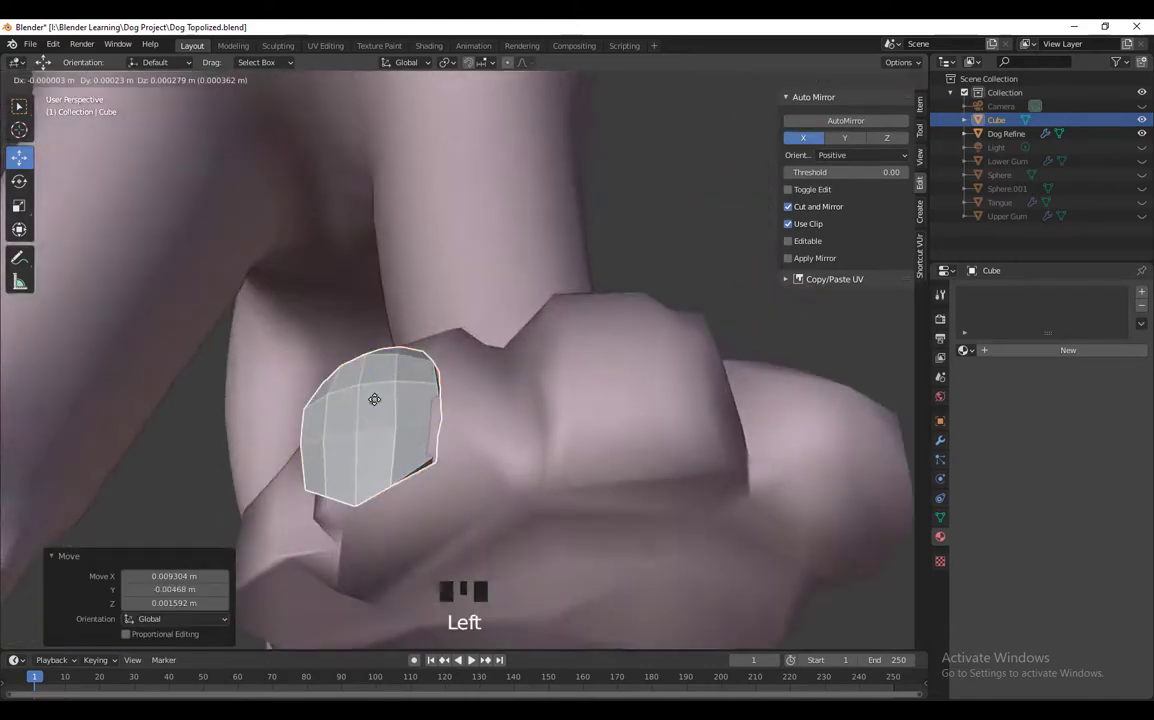
pyautogui.moveTo(500, 459); pyautogui.dragTo(541, 533, button='middle')
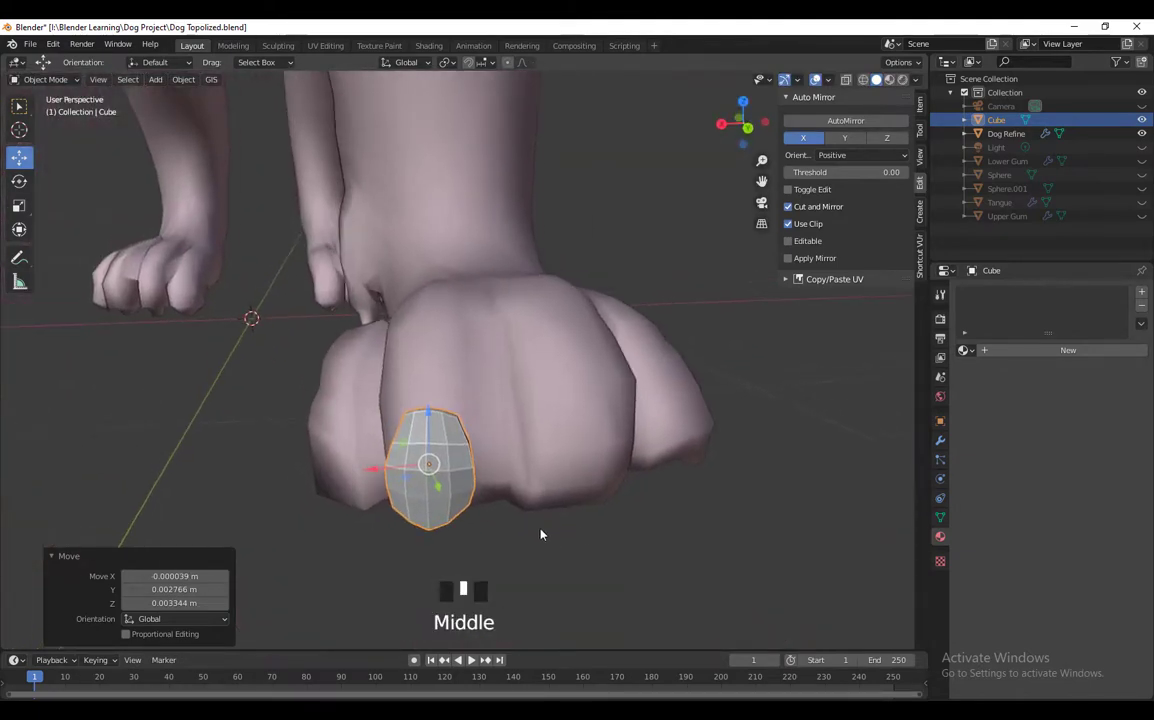
pyautogui.moveTo(407, 536); pyautogui.dragTo(466, 530, button='middle')
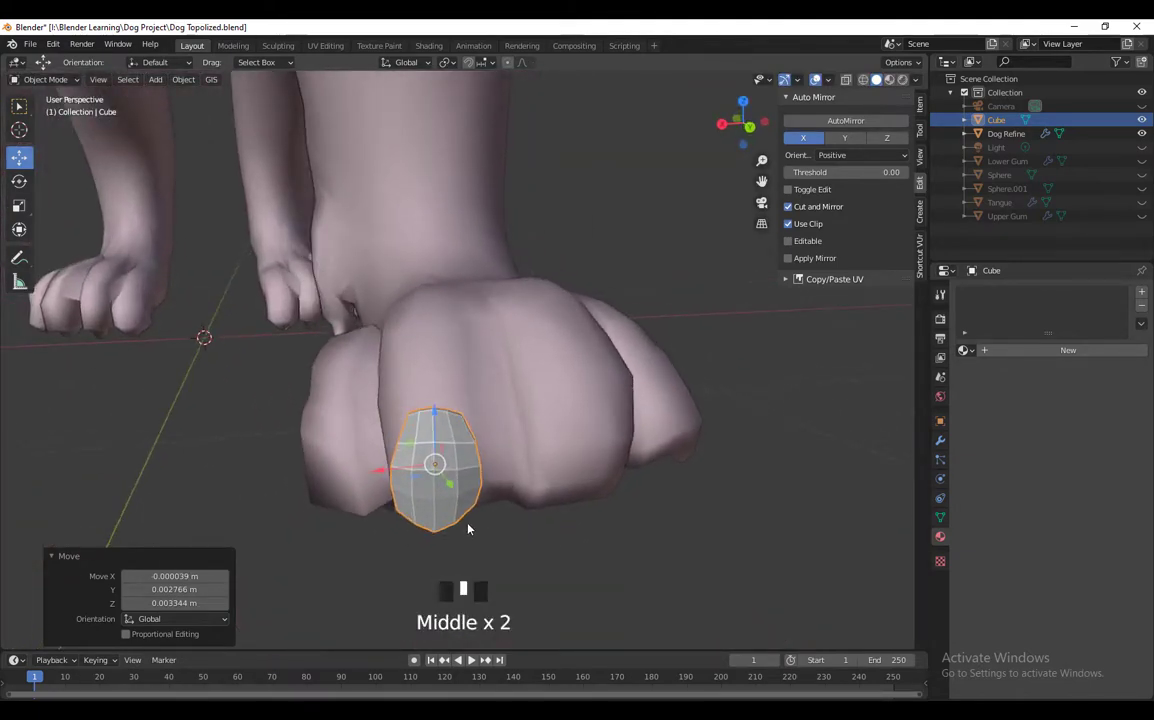
# - Scale the nail to 0.666 and seat it on the toe tip, finishing with a -0.004957 m shift along X
pyautogui.press('s')
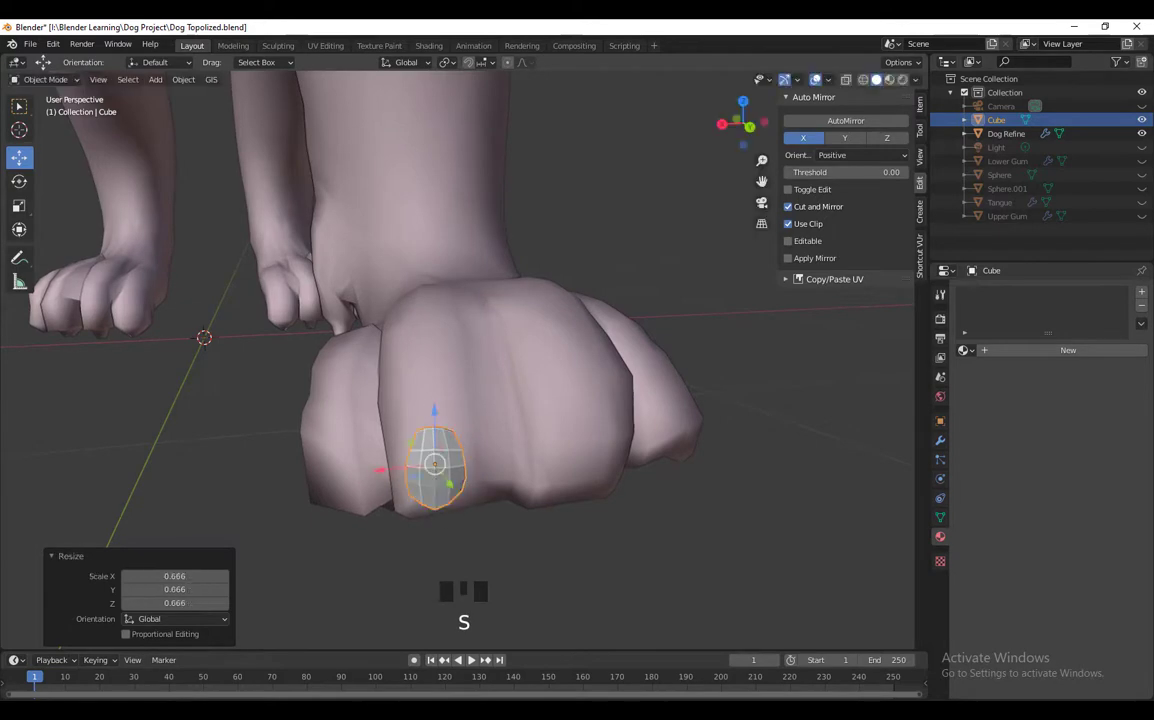
pyautogui.scroll(-2, 449, 516)
pyautogui.moveTo(449, 516); pyautogui.dragTo(455, 371, button='middle')
pyautogui.moveTo(445, 365); pyautogui.dragTo(446, 381)
pyautogui.moveTo(494, 454); pyautogui.dragTo(484, 546, button='middle')
pyautogui.scroll(4, 598, 561)
pyautogui.moveTo(484, 546); pyautogui.dragTo(487, 542)
pyautogui.moveTo(487, 542); pyautogui.dragTo(559, 545, button='middle')
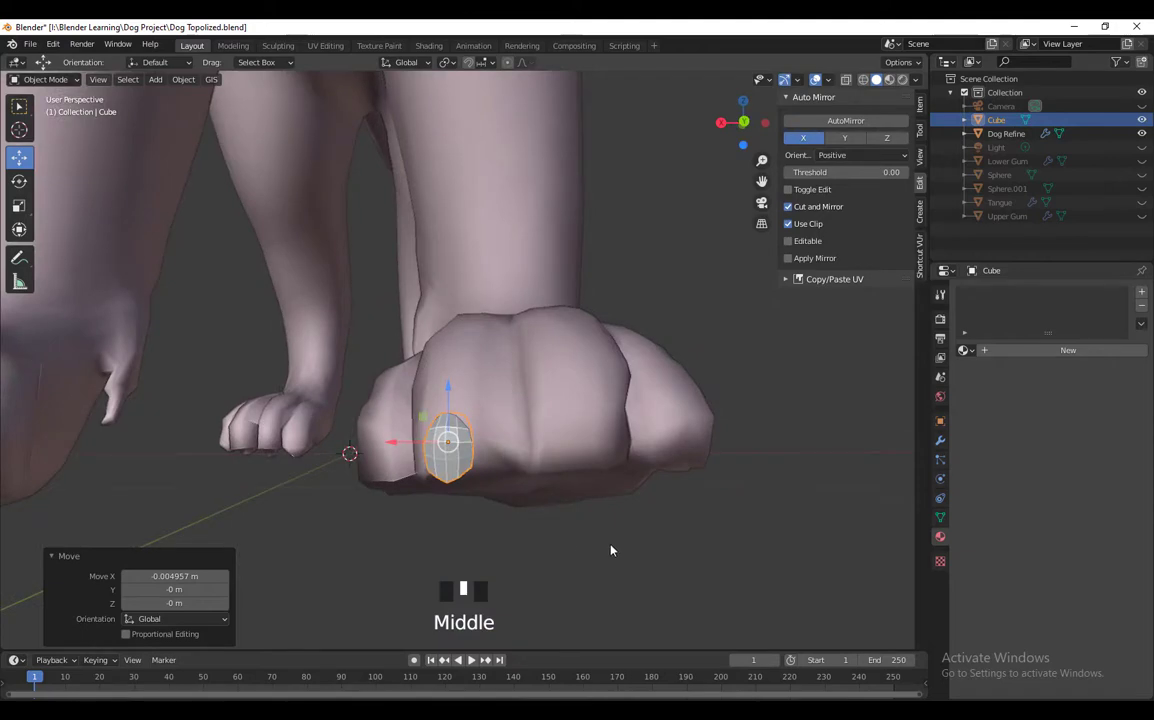
# - Duplicate the nail onto the outer middle toe and bring the copy forward 0.026046 m along Y
pyautogui.hotkey('shift', 'd')
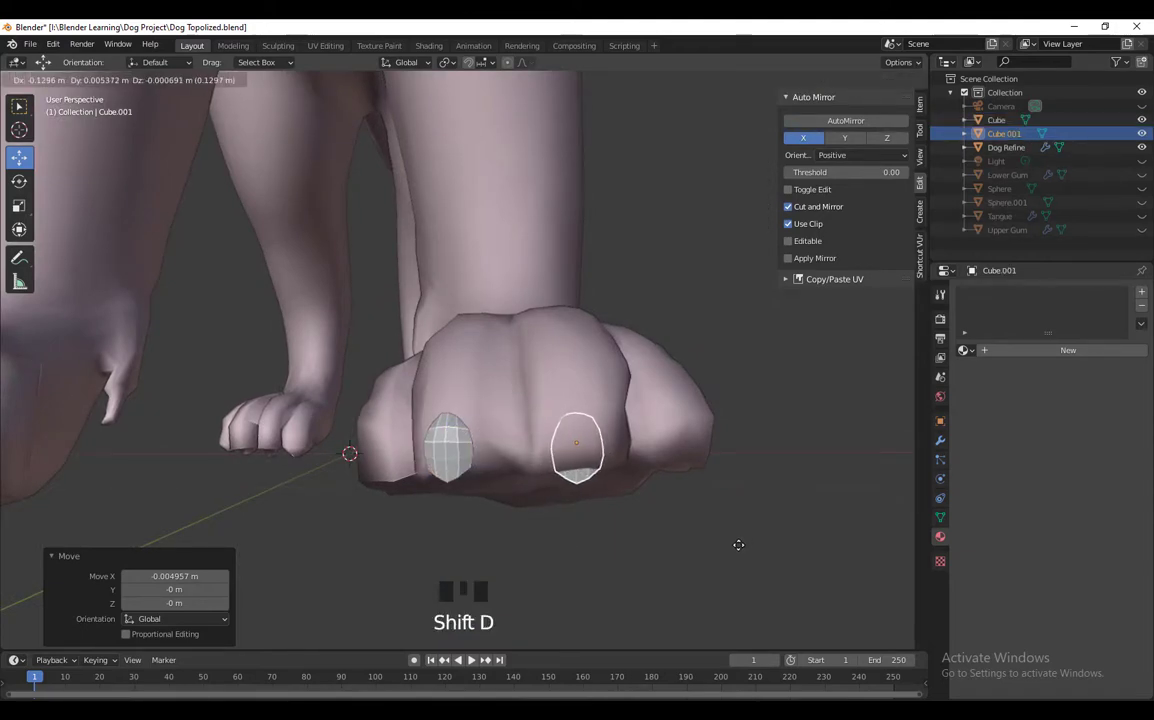
pyautogui.click(744, 545)
pyautogui.moveTo(744, 545); pyautogui.dragTo(680, 115, button='middle')
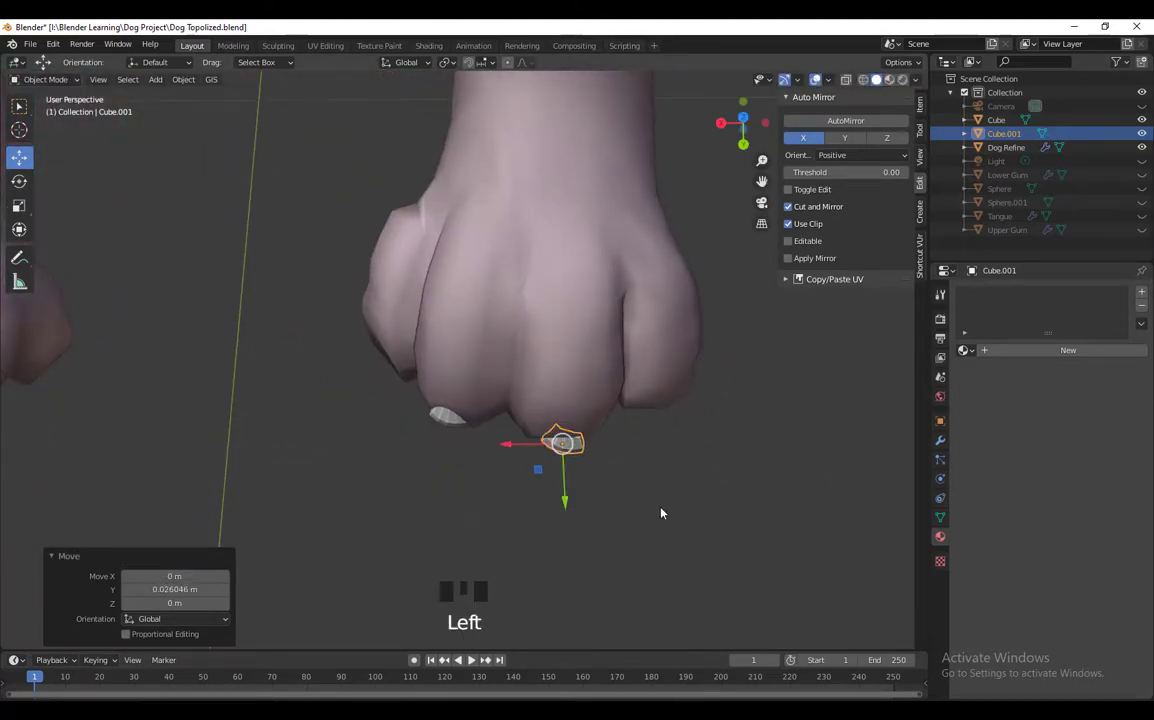
# - Rotate the outer middle toe's nail 18.3° about Z and shift it 0.008864 m along X
pyautogui.press('r')
pyautogui.press('z')
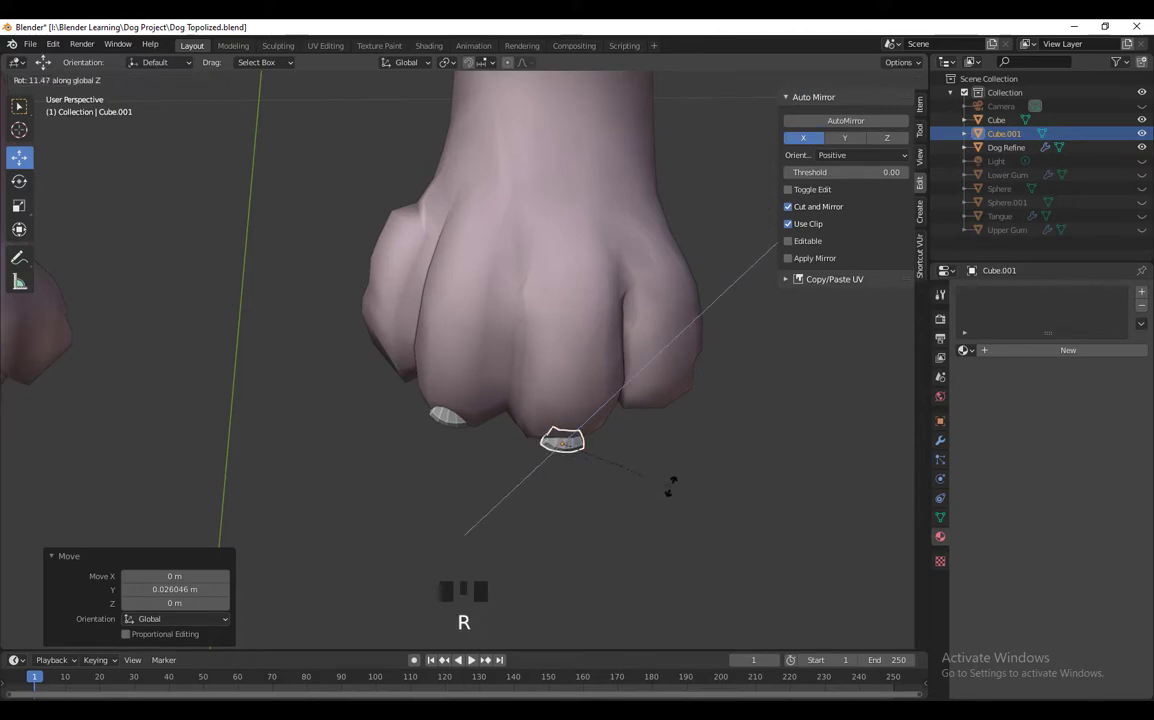
pyautogui.click(670, 470)
pyautogui.moveTo(670, 470); pyautogui.dragTo(600, 524, button='middle')
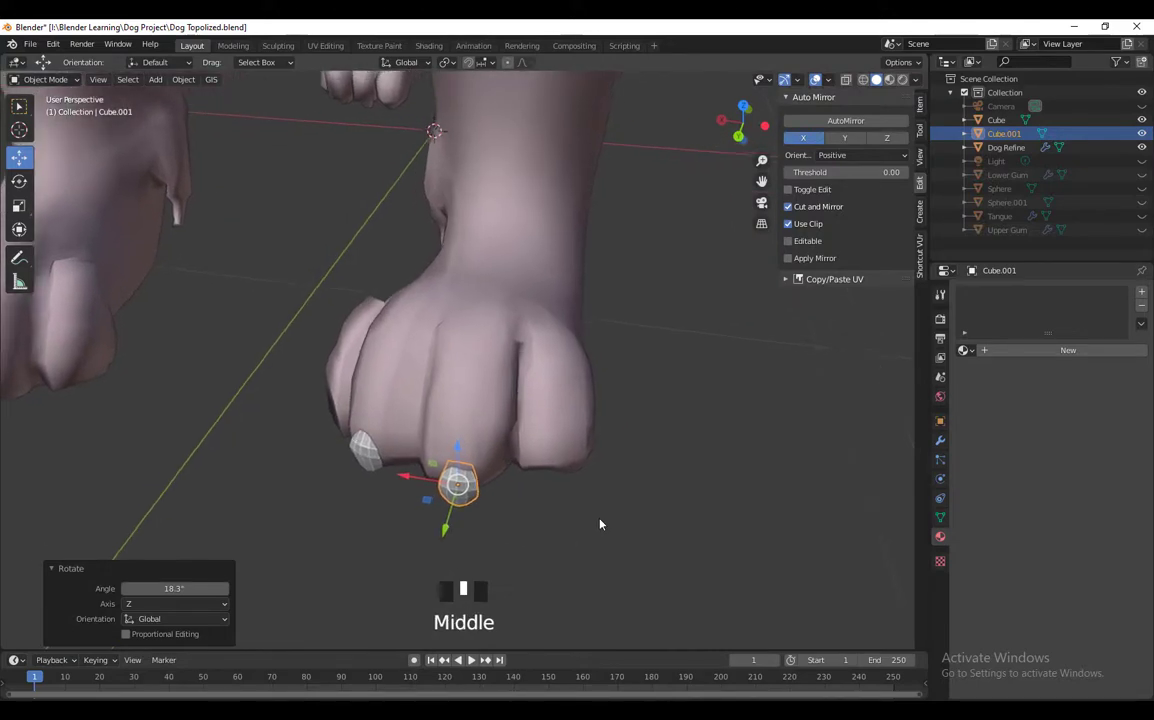
pyautogui.click(415, 487)
pyautogui.moveTo(415, 487); pyautogui.dragTo(545, 522, button='middle')
# - Duplicate the nail onto the outermost toe and rotate the copy about Z to follow the toe's direction
pyautogui.hotkey('shift', 'd')
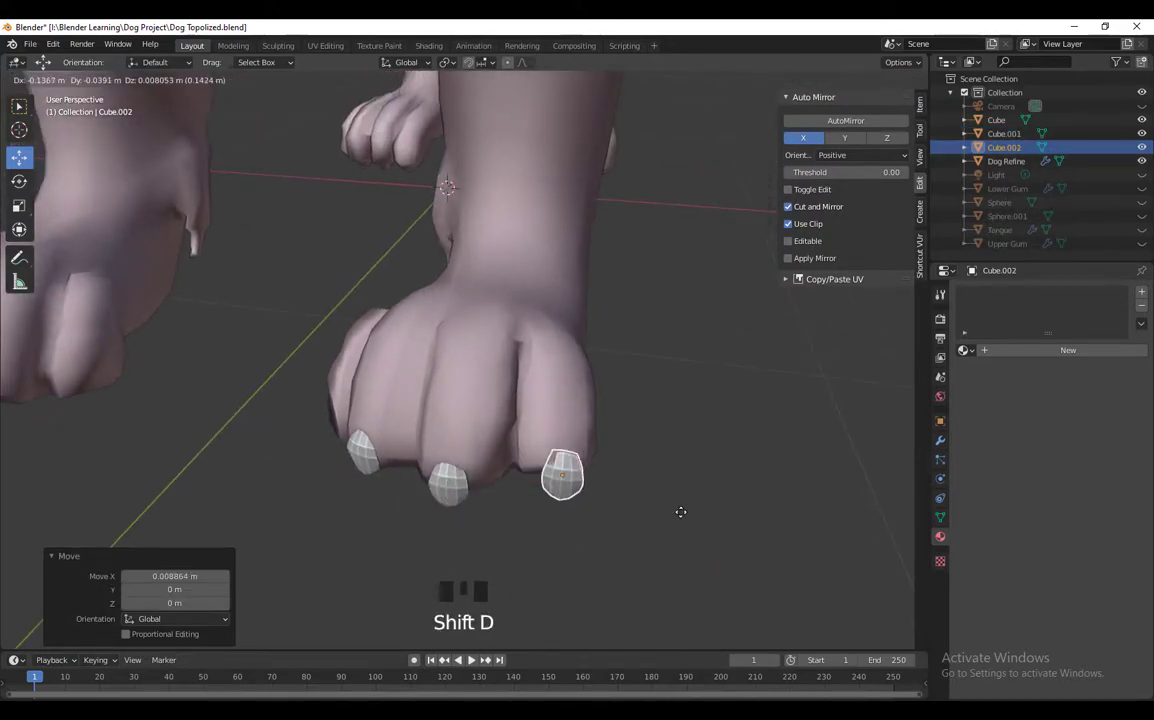
pyautogui.click(670, 507)
pyautogui.scroll(2, 662, 562)
pyautogui.keyDown('shift'); pyautogui.moveTo(662, 562); pyautogui.dragTo(490, 478, button='middle'); pyautogui.keyUp('shift')
pyautogui.press('r')
pyautogui.press('z')
pyautogui.click(683, 535)
pyautogui.scroll(-3, 657, 559)
# - Duplicate the first nail from the inner middle toe and place the copy on the innermost toe
pyautogui.click(490, 470)
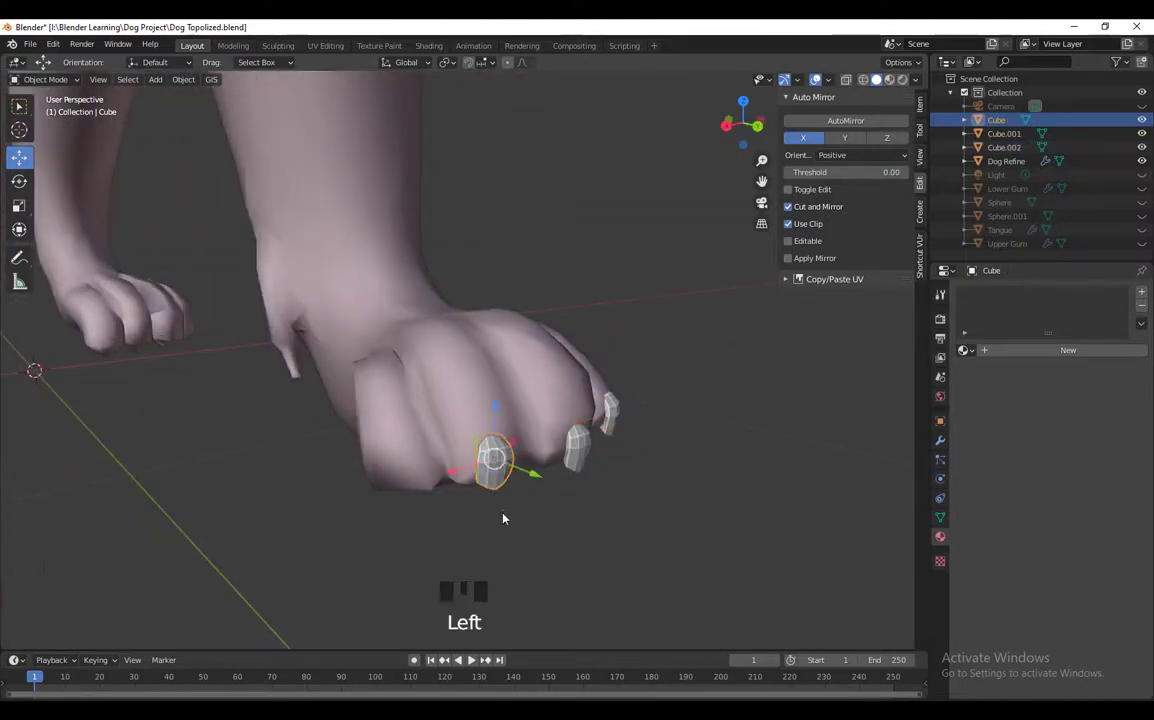
pyautogui.scroll(2, 524, 536)
pyautogui.moveTo(524, 536); pyautogui.dragTo(532, 535, button='middle')
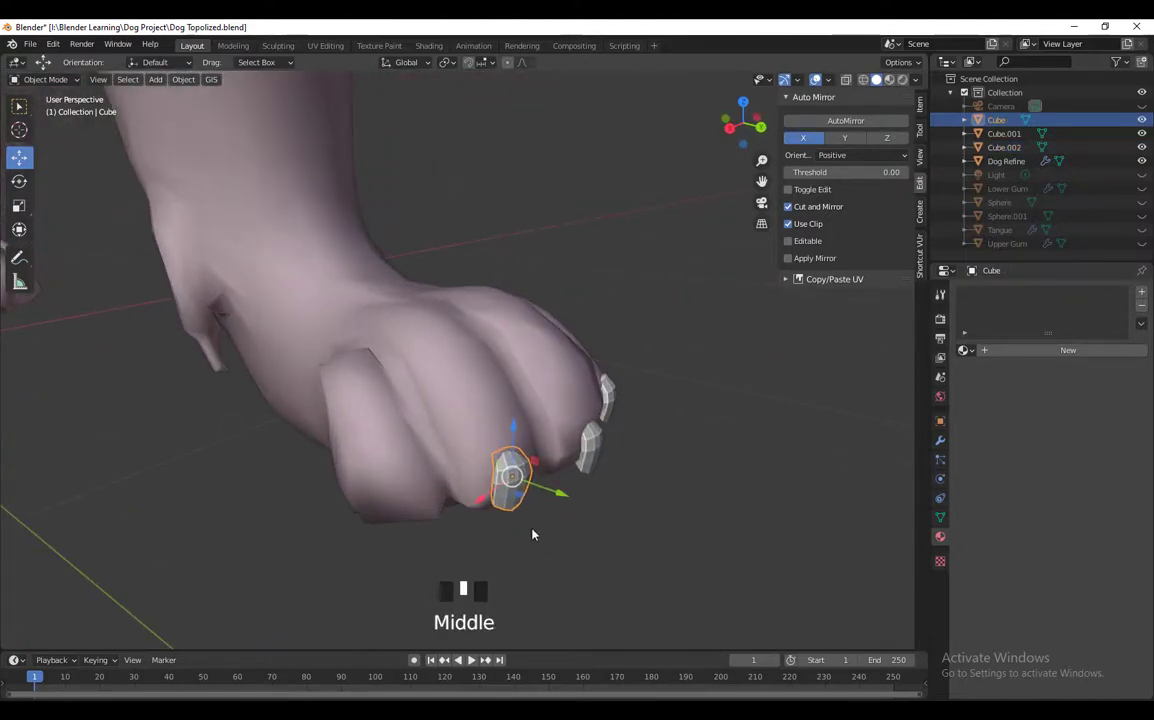
pyautogui.hotkey('shift', 'd')
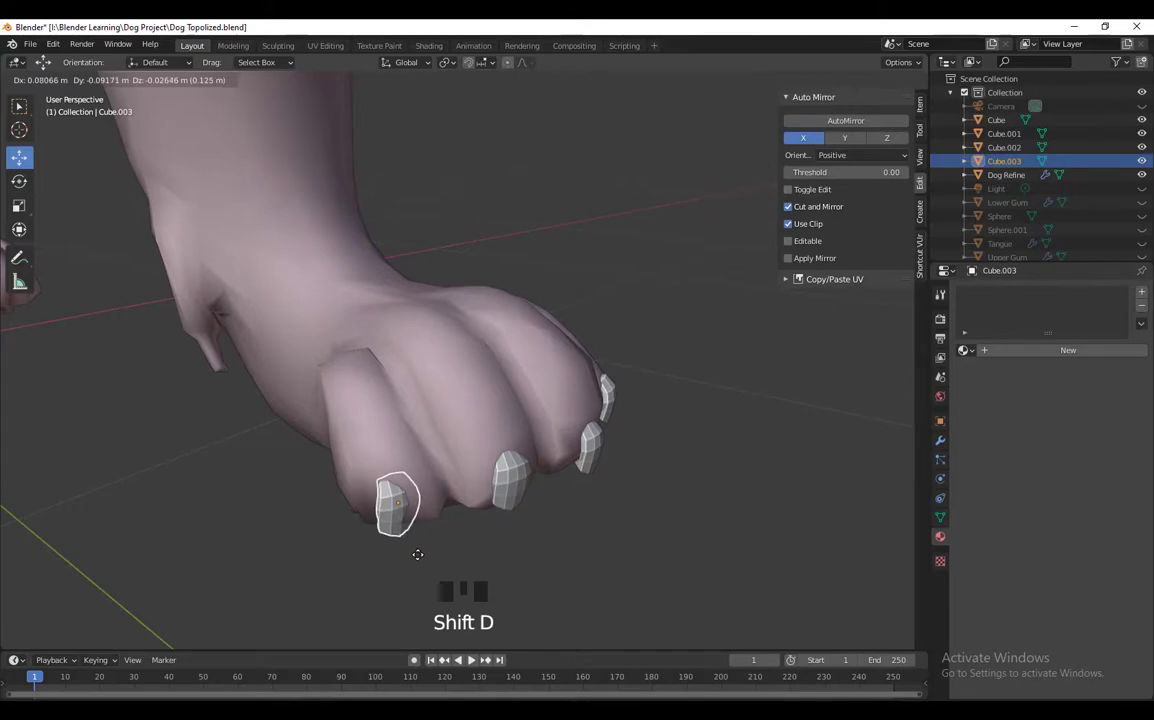
pyautogui.click(417, 554)
pyautogui.moveTo(453, 556); pyautogui.dragTo(651, 534, button='middle')
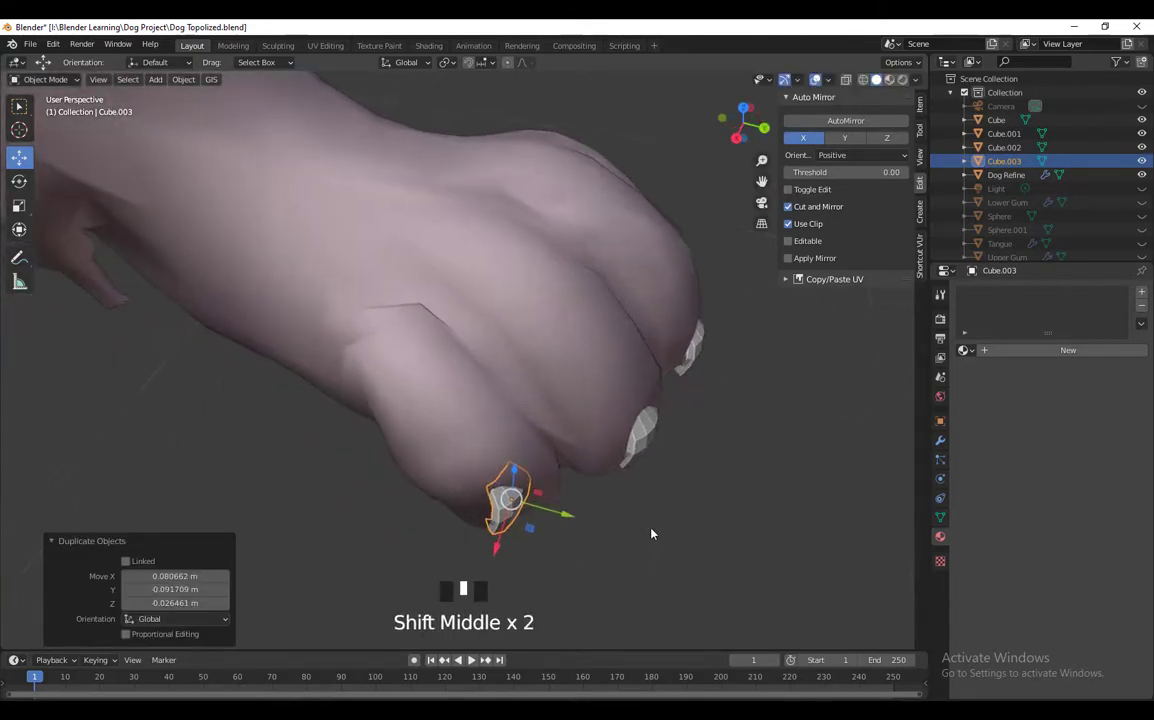
# - Rotate the innermost toe's nail -34° about Z and adjust its height along Z
pyautogui.press('r')
pyautogui.press('z')
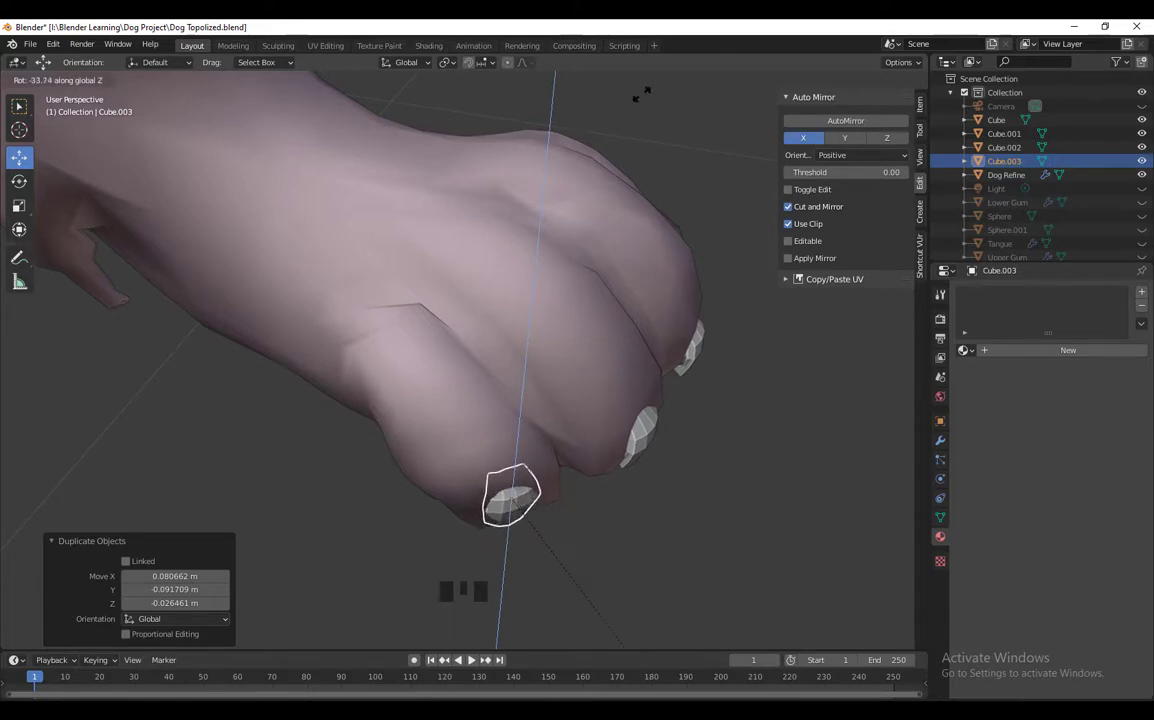
pyautogui.click(695, 170)
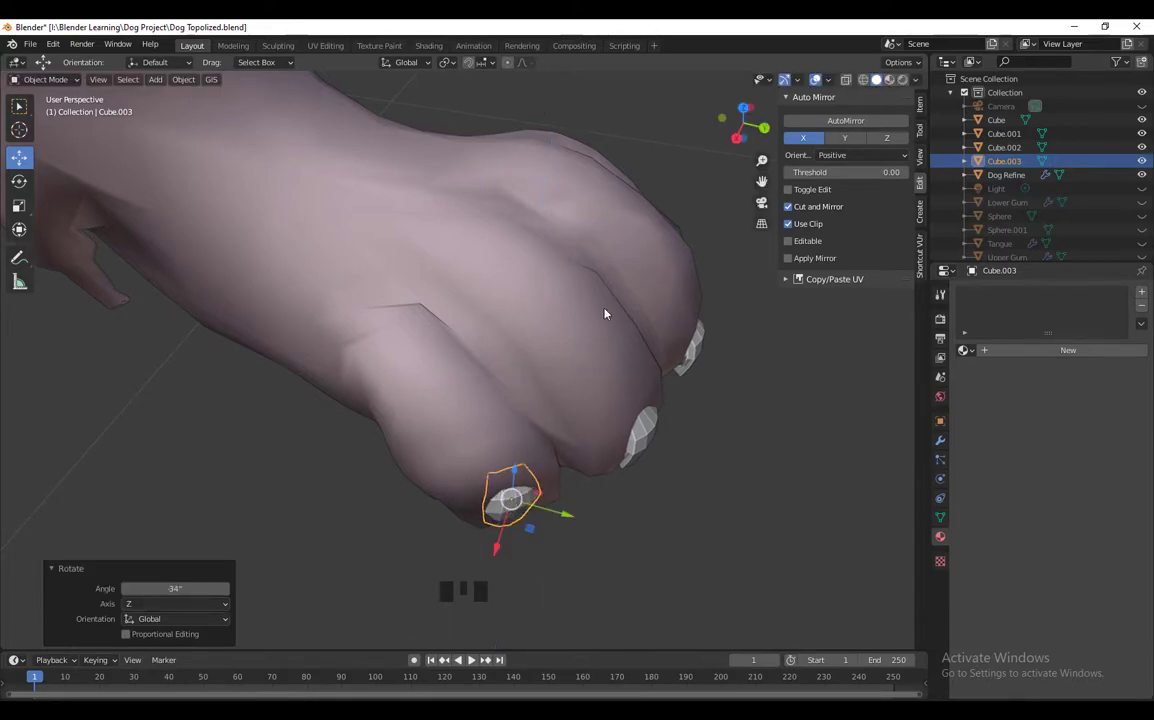
pyautogui.moveTo(605, 312); pyautogui.dragTo(460, 357, button='middle')
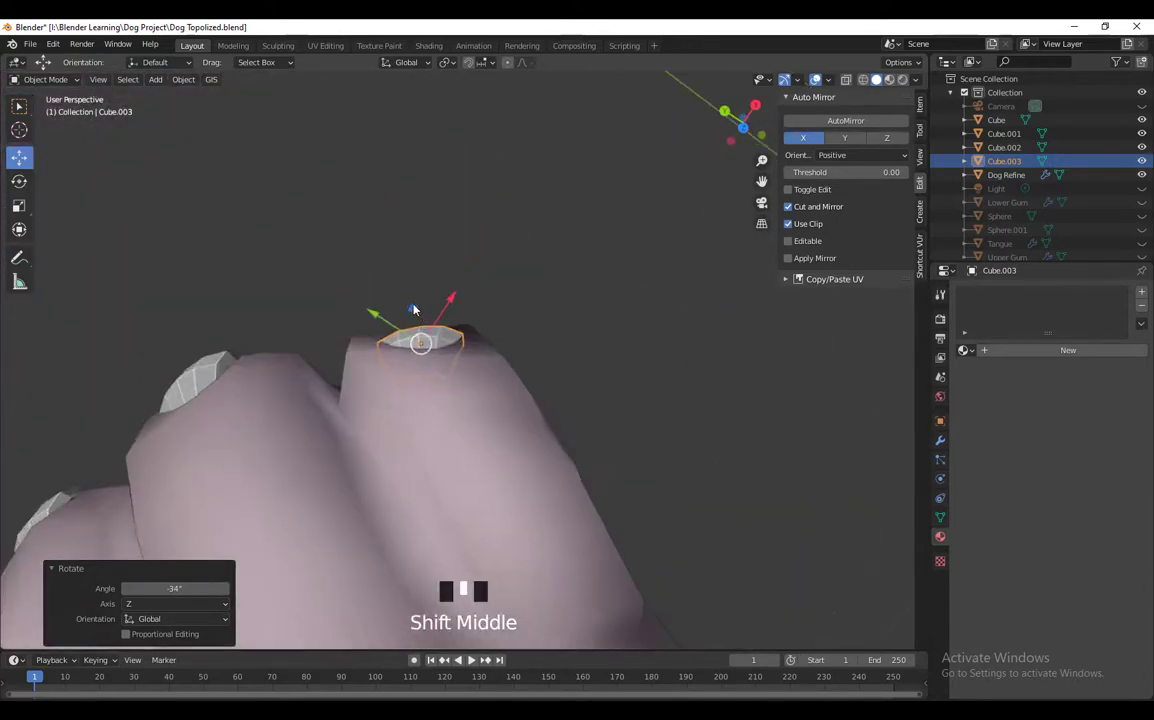
pyautogui.moveTo(414, 310); pyautogui.dragTo(404, 281)
pyautogui.scroll(-3, 505, 298)
pyautogui.moveTo(505, 298); pyautogui.dragTo(398, 538, button='middle')
pyautogui.scroll(-2, 640, 294)
# - Duplicate a front paw nail and move the copy -0.21647 m in X, -1.6289 m in Y and 0.1112 m in Z towards the hind paw
pyautogui.click(687, 343)
pyautogui.scroll(-4, 675, 384)
pyautogui.scroll(4, 653, 391)
pyautogui.click(507, 541)
pyautogui.keyDown('shift'); pyautogui.moveTo(398, 538); pyautogui.dragTo(546, 520, button='middle'); pyautogui.keyUp('shift')
pyautogui.hotkey('shift', 'd')
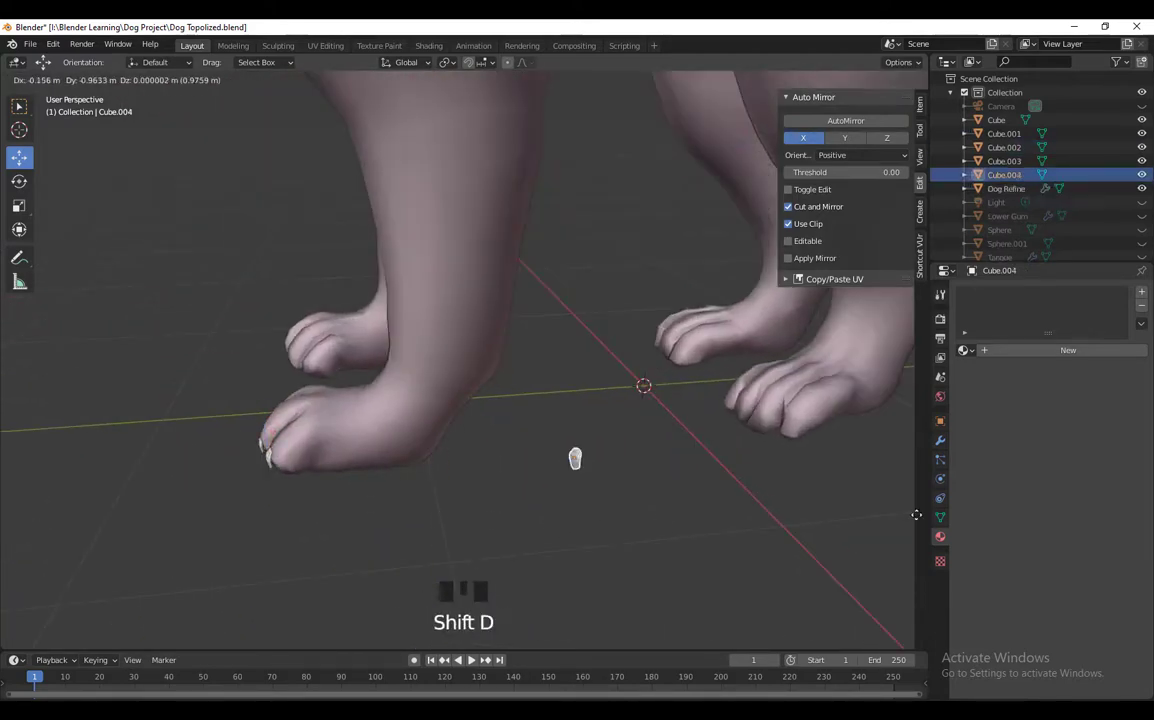
pyautogui.click(70, 510)
pyautogui.scroll(-2, 39, 518)
pyautogui.moveTo(420, 532); pyautogui.dragTo(433, 551, button='middle')
pyautogui.press('KP_Decimal')
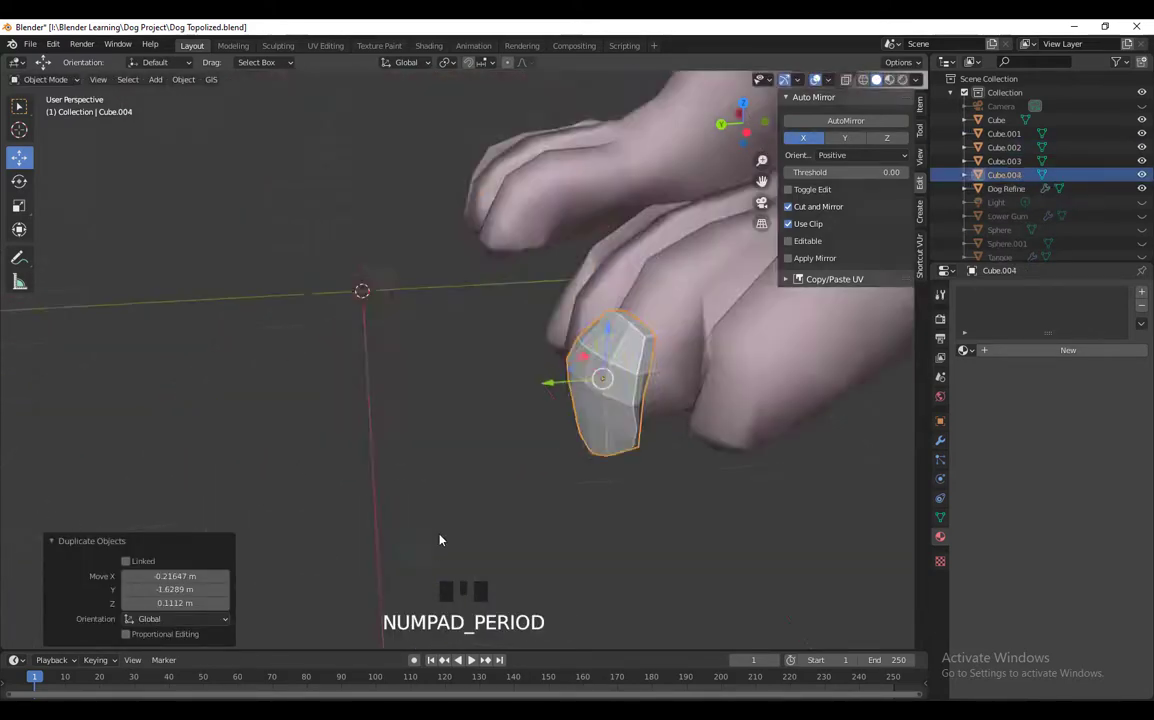
# - Move the copied nail against the tip of the hind paw's outermost toe
pyautogui.scroll(-5, 440, 541)
pyautogui.moveTo(613, 438); pyautogui.dragTo(429, 348, button='middle')
pyautogui.keyDown('shift'); pyautogui.moveTo(429, 348); pyautogui.dragTo(331, 391, button='middle'); pyautogui.keyUp('shift')
pyautogui.moveTo(331, 391); pyautogui.dragTo(672, 396)
pyautogui.moveTo(560, 430); pyautogui.dragTo(657, 461, button='middle')
pyautogui.moveTo(538, 340); pyautogui.dragTo(286, 467)
pyautogui.moveTo(470, 470); pyautogui.dragTo(370, 450, button='middle')
pyautogui.keyDown('shift'); pyautogui.moveTo(420, 450); pyautogui.dragTo(500, 440, button='middle'); pyautogui.keyUp('shift')
pyautogui.moveTo(160, 227); pyautogui.dragTo(446, 342)
pyautogui.moveTo(446, 370); pyautogui.dragTo(560, 450, button='middle')
pyautogui.keyDown('shift'); pyautogui.moveTo(560, 450); pyautogui.dragTo(597, 436, button='middle'); pyautogui.keyUp('shift')
pyautogui.moveTo(654, 393); pyautogui.dragTo(508, 428)
pyautogui.scroll(-1, 528, 460)
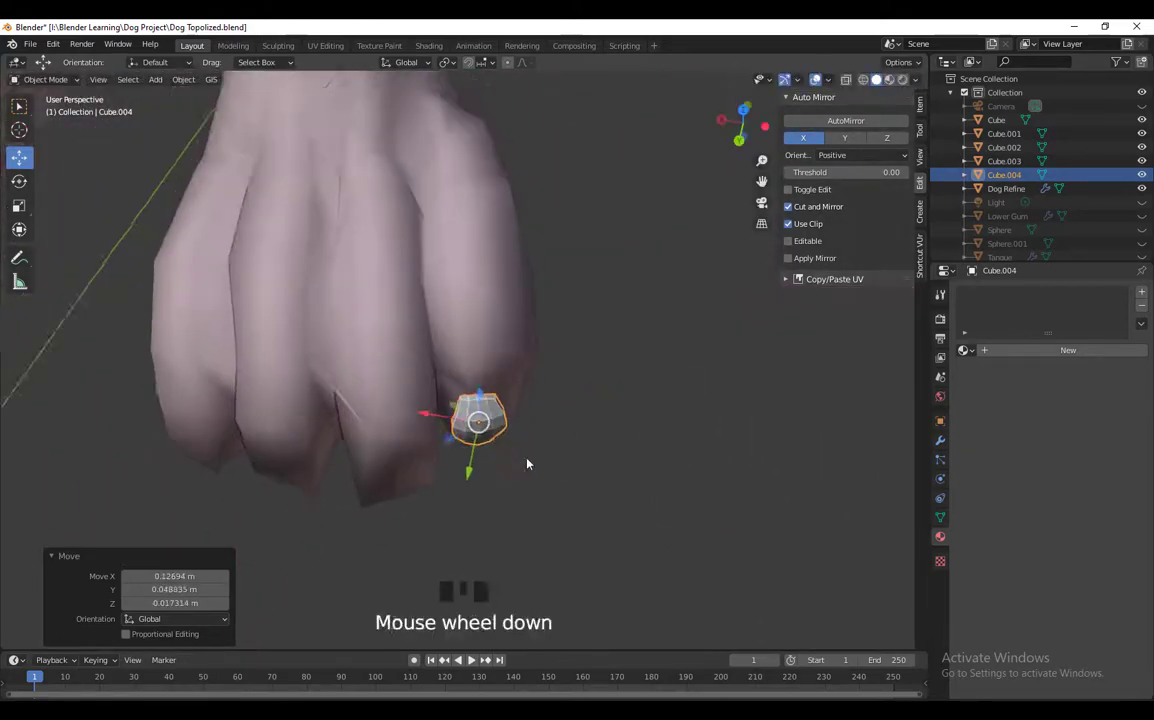
# - Adjust the height and depth of the hind paw's outermost nail and rotate it 7.57° about Z
pyautogui.moveTo(528, 460); pyautogui.dragTo(400, 385, button='middle')
pyautogui.keyDown('shift'); pyautogui.moveTo(400, 385); pyautogui.dragTo(382, 300, button='middle'); pyautogui.keyUp('shift')
pyautogui.moveTo(380, 263); pyautogui.dragTo(380, 340)
pyautogui.moveTo(430, 440); pyautogui.dragTo(480, 420, button='middle')
pyautogui.moveTo(411, 490); pyautogui.dragTo(425, 472)
pyautogui.moveTo(440, 480); pyautogui.dragTo(559, 415, button='middle')
pyautogui.press('r')
pyautogui.press('z')
pyautogui.click(573, 508)
pyautogui.scroll(-2, 582, 466)
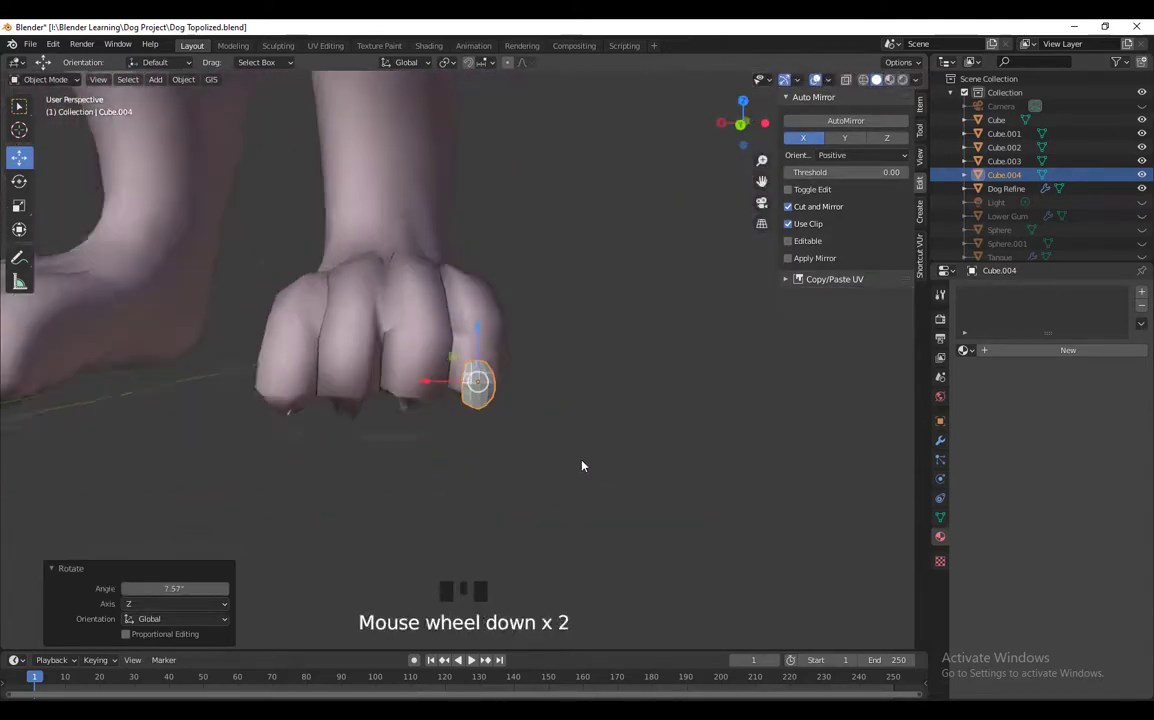
# - Duplicate the outermost hind nail and place the copy on the outer middle toe
pyautogui.hotkey('shift', 'd')
pyautogui.click(513, 485)
pyautogui.moveTo(513, 485); pyautogui.dragTo(461, 472, button='middle')
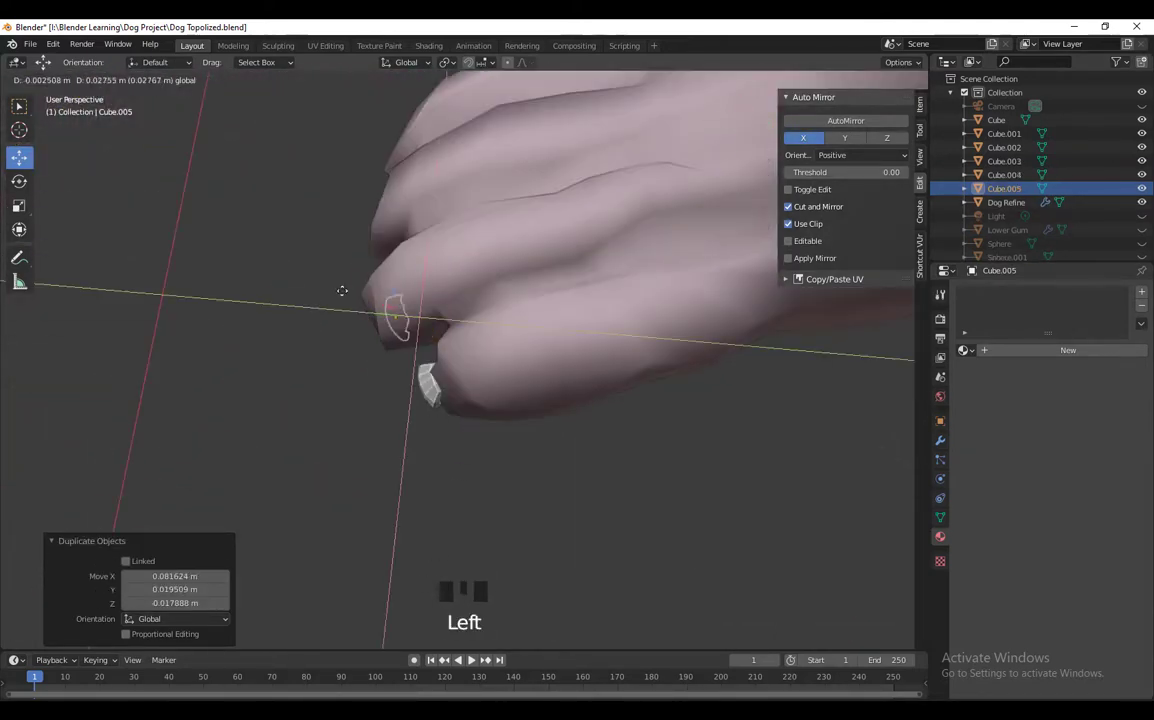
pyautogui.moveTo(334, 283); pyautogui.dragTo(334, 283)
pyautogui.moveTo(334, 283); pyautogui.dragTo(440, 230, button='middle')
pyautogui.moveTo(363, 433); pyautogui.dragTo(371, 394)
pyautogui.scroll(-3, 494, 443)
pyautogui.scroll(3, 494, 443)
pyautogui.moveTo(494, 443); pyautogui.dragTo(365, 425, button='middle')
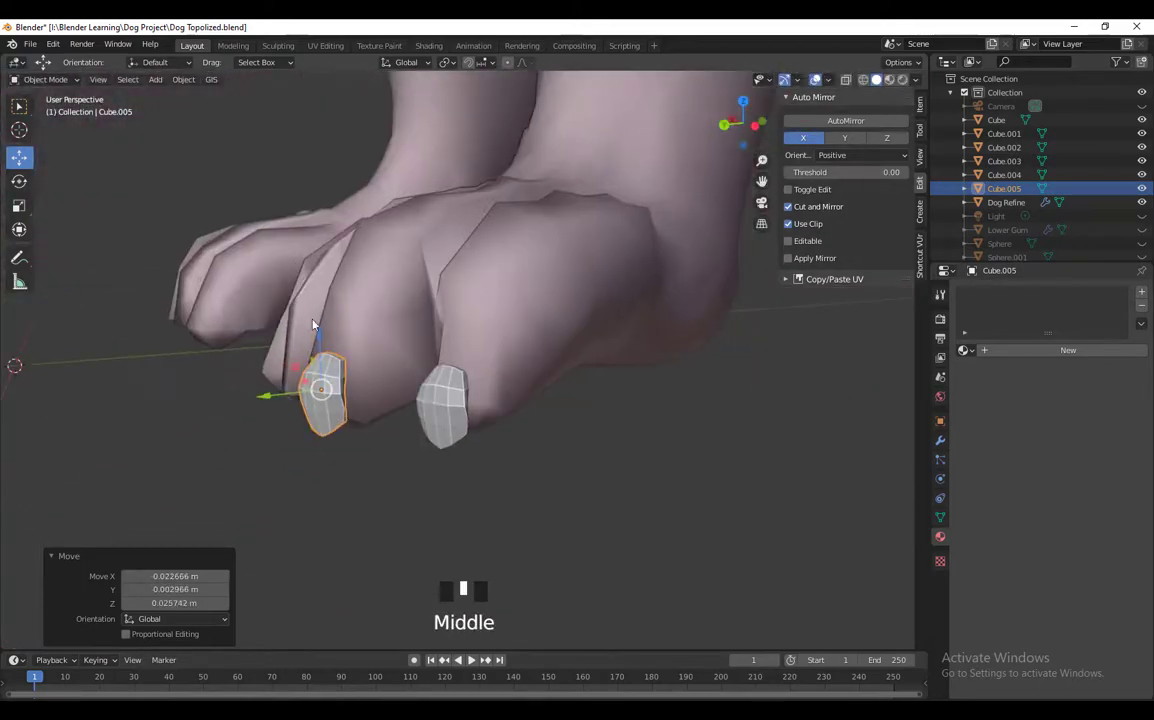
# - Raise the hind paw's outer middle nail slightly and rotate it to follow its toe
pyautogui.moveTo(314, 328); pyautogui.dragTo(315, 312)
pyautogui.moveTo(315, 312); pyautogui.dragTo(445, 360, button='middle')
pyautogui.moveTo(490, 462); pyautogui.dragTo(549, 482, button='middle')
pyautogui.press('r')
pyautogui.click(535, 497)
# - Duplicate the nail onto the hind paw's inner middle toe, rotate the copy -17.6° about Z and nudge it into place
pyautogui.scroll(-3, 491, 478)
pyautogui.hotkey('shift', 'd')
pyautogui.click(420, 471)
pyautogui.scroll(3, 540, 555)
pyautogui.moveTo(420, 471); pyautogui.dragTo(430, 430, button='middle')
pyautogui.click(498, 520)
pyautogui.scroll(-3, 541, 520)
pyautogui.moveTo(414, 392); pyautogui.dragTo(412, 386)
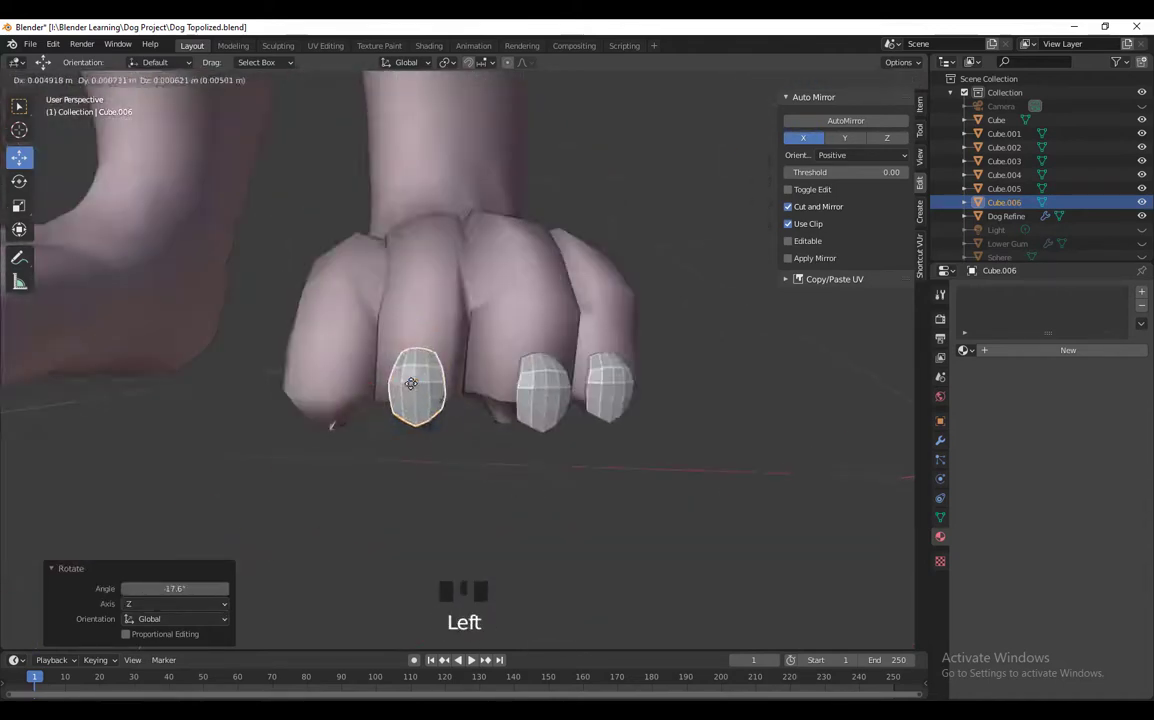
# - Duplicate the nail onto the hind paw's innermost toe, shift the copy -0.022956 m along Y and adjust its height
pyautogui.moveTo(455, 450); pyautogui.dragTo(575, 441, button='middle')
pyautogui.hotkey('shift', 'd')
pyautogui.click(413, 463)
pyautogui.scroll(-2, 474, 505)
pyautogui.moveTo(575, 441); pyautogui.dragTo(562, 437)
pyautogui.moveTo(562, 437); pyautogui.dragTo(363, 360, button='middle')
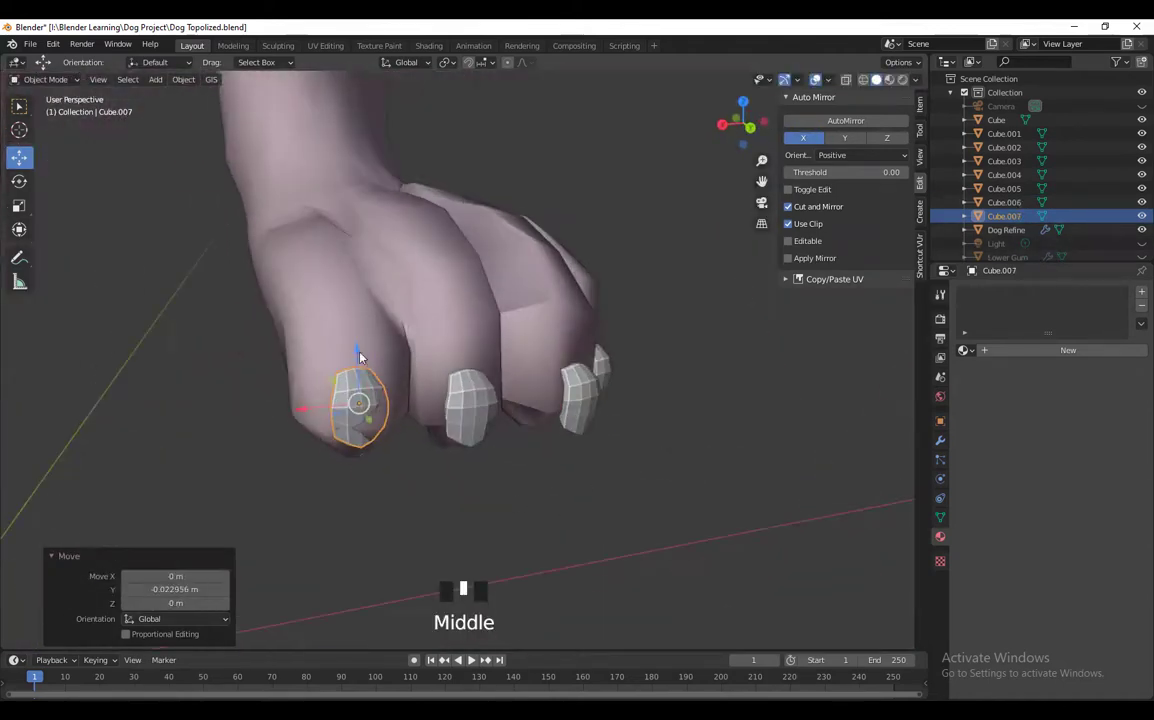
pyautogui.moveTo(363, 358); pyautogui.dragTo(363, 366)
# - Shift the innermost hind nail 0.001828 m along Y, rotate it about Z and fine-tune its position on the toe
pyautogui.moveTo(363, 366); pyautogui.dragTo(446, 505, button='middle')
pyautogui.moveTo(455, 505); pyautogui.dragTo(450, 501)
pyautogui.moveTo(450, 501); pyautogui.dragTo(530, 503, button='middle')
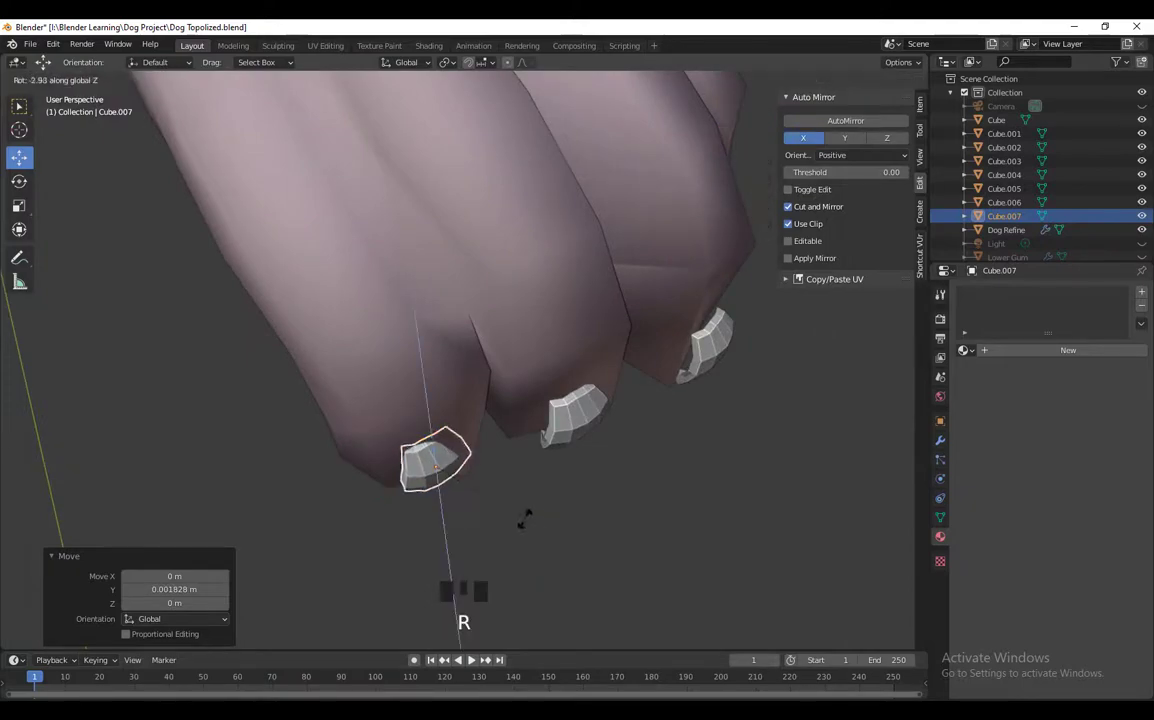
pyautogui.click(523, 524)
pyautogui.moveTo(458, 524); pyautogui.dragTo(455, 519)
pyautogui.scroll(-3, 528, 536)
pyautogui.moveTo(528, 536); pyautogui.dragTo(425, 375, button='middle')
pyautogui.moveTo(397, 356)
pyautogui.mouseDown()
pyautogui.moveTo(373, 355)
pyautogui.moveTo(394, 376)
pyautogui.mouseUp()
# - Select all four nails of the finished hind paw and join them into one object
pyautogui.scroll(-5, 480, 430)
pyautogui.moveTo(500, 440); pyautogui.dragTo(504, 503, button='middle')
pyautogui.scroll(9, 502, 505)
pyautogui.keyDown('shift'); pyautogui.click(434, 466); pyautogui.keyUp('shift')
pyautogui.keyDown('shift'); pyautogui.click(577, 508); pyautogui.keyUp('shift')
pyautogui.keyDown('shift'); pyautogui.click(698, 511); pyautogui.keyUp('shift')
pyautogui.scroll(-8, 640, 515)
pyautogui.moveTo(585, 520)
pyautogui.mouseDown(button='middle')
pyautogui.moveTo(541, 526)
pyautogui.moveTo(549, 545)
pyautogui.moveTo(545, 520)
pyautogui.moveTo(502, 515)
pyautogui.moveTo(567, 515)
pyautogui.mouseUp(button='middle')
pyautogui.rightClick(560, 410)
pyautogui.moveTo(607, 445)
pyautogui.click(526, 462)
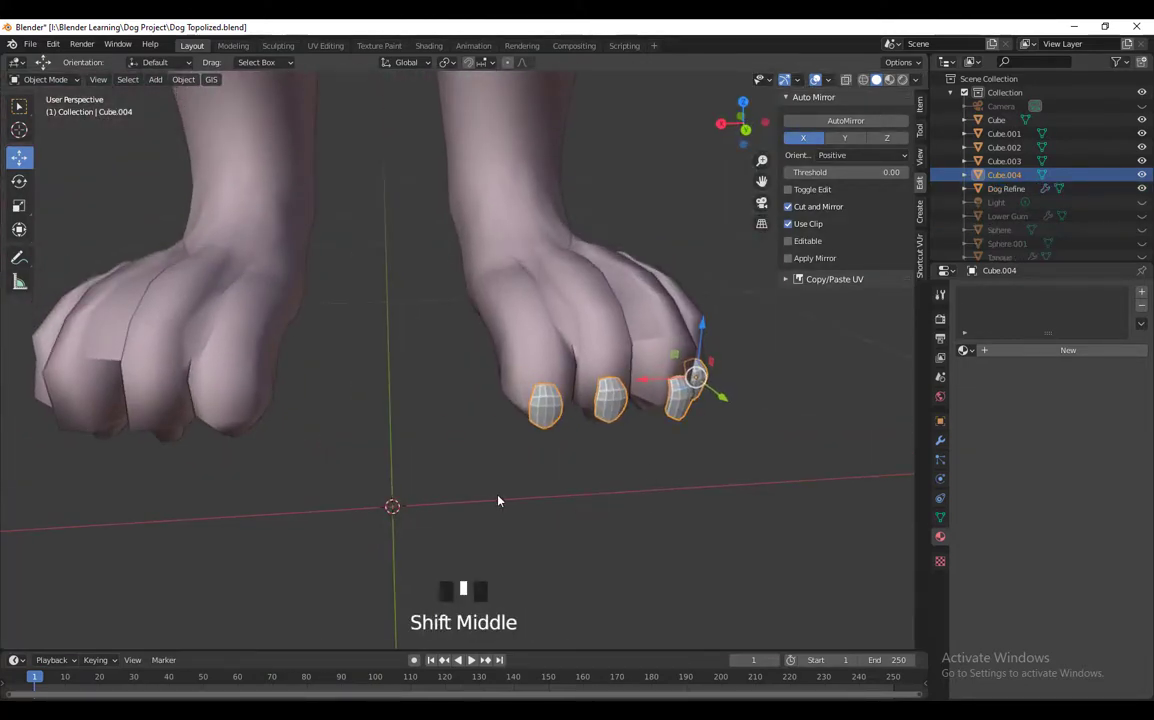
# - Duplicate the joined hind nails and move the copy 0.77218 m along X to the opposite hind paw
pyautogui.keyDown('shift'); pyautogui.moveTo(498, 501); pyautogui.dragTo(520, 536, button='middle'); pyautogui.keyUp('shift')
pyautogui.scroll(-2, 657, 505)
pyautogui.hotkey('shift', 'd')
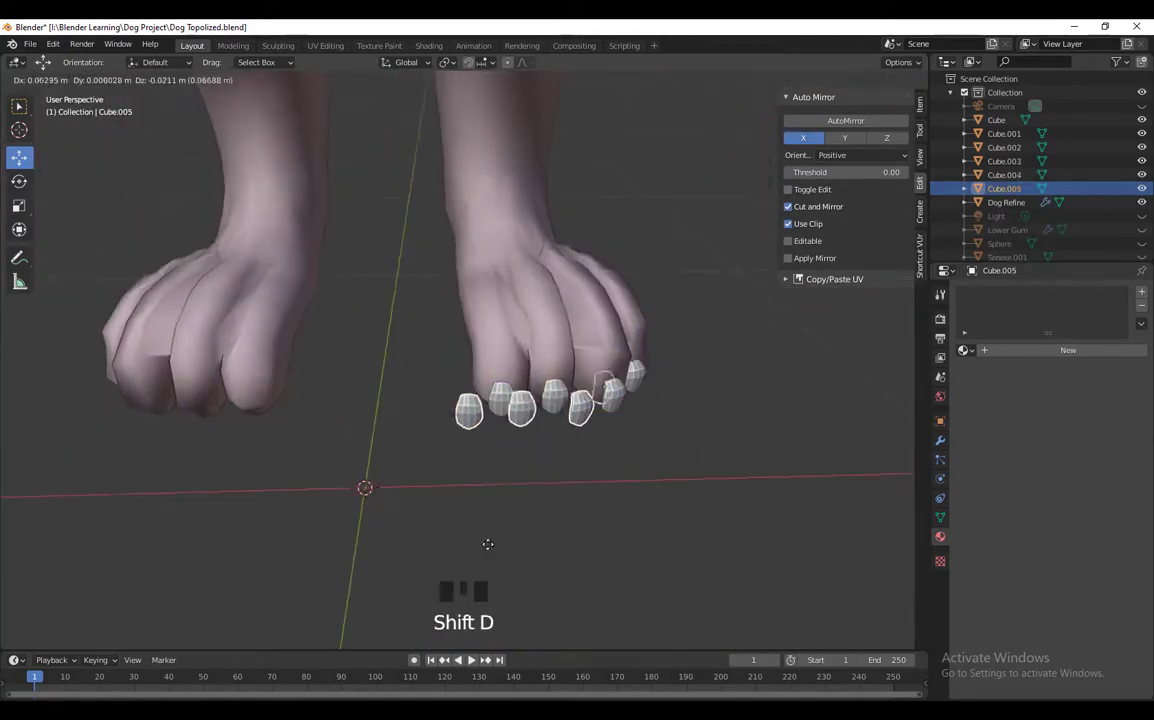
pyautogui.click(322, 561)
pyautogui.scroll(-1, 322, 561)
pyautogui.keyDown('shift'); pyautogui.moveTo(322, 561); pyautogui.dragTo(515, 481, button='middle'); pyautogui.keyUp('shift')
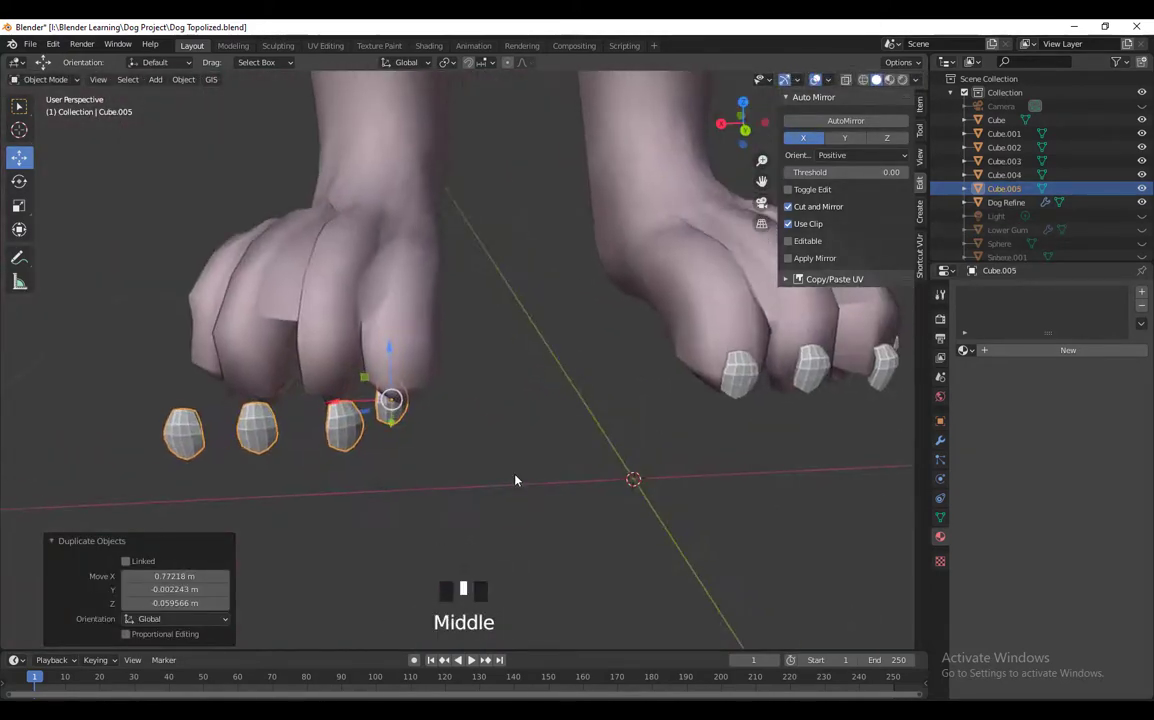
# - Mirror the copied nail set by setting its X scale to 0.025 and move it 0.27618 m along X
pyautogui.click(942, 421)
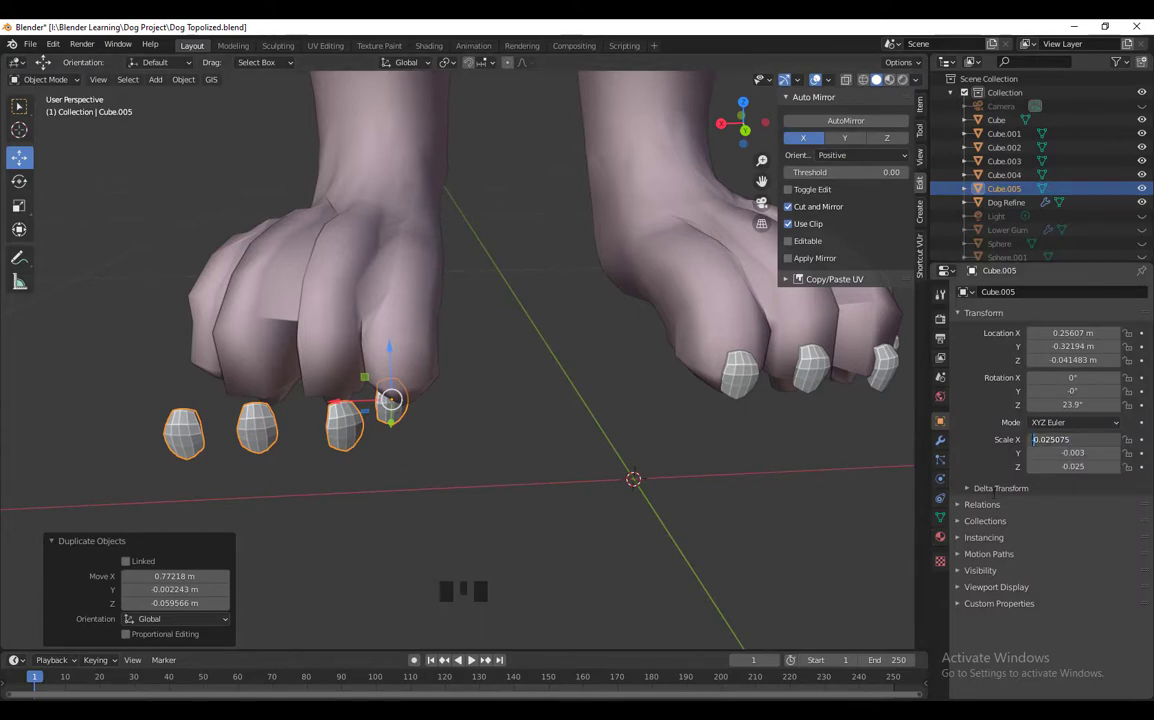
pyautogui.moveTo(535, 425); pyautogui.dragTo(565, 460, button='middle')
pyautogui.moveTo(362, 456); pyautogui.dragTo(184, 490)
# - Rotate the mirrored nail set about Z to -35.2° and raise it along Z to 0.017512 m
pyautogui.moveTo(400, 470); pyautogui.dragTo(629, 429, button='middle')
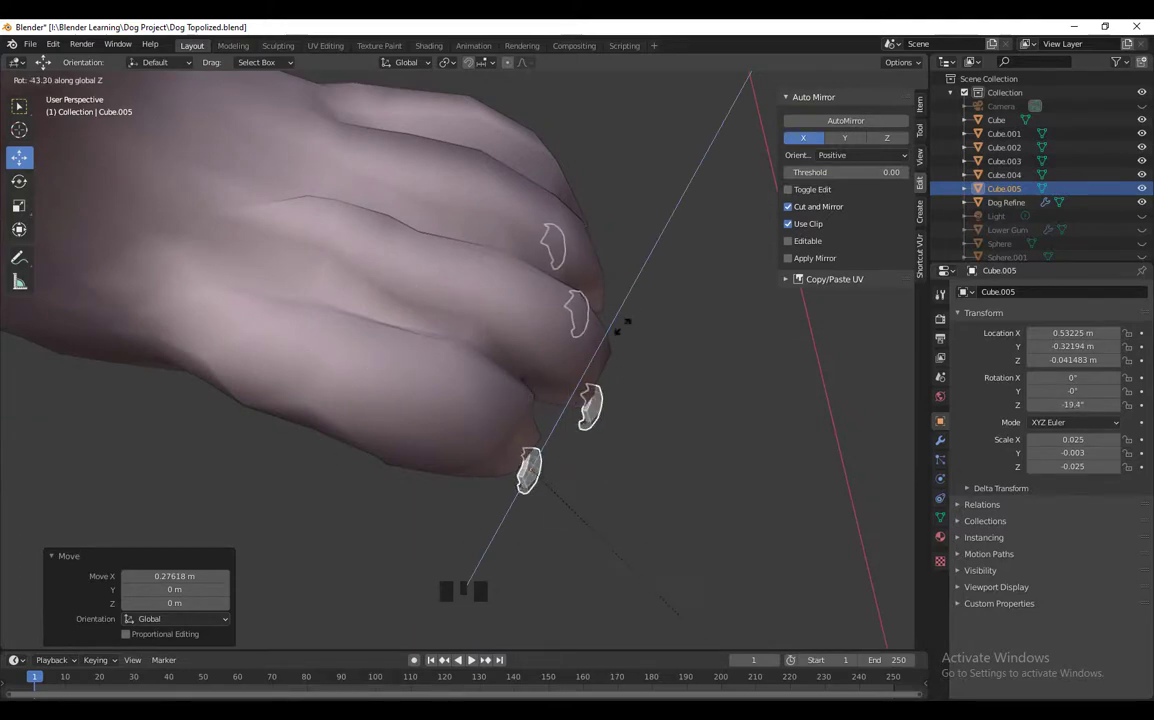
pyautogui.click(690, 147)
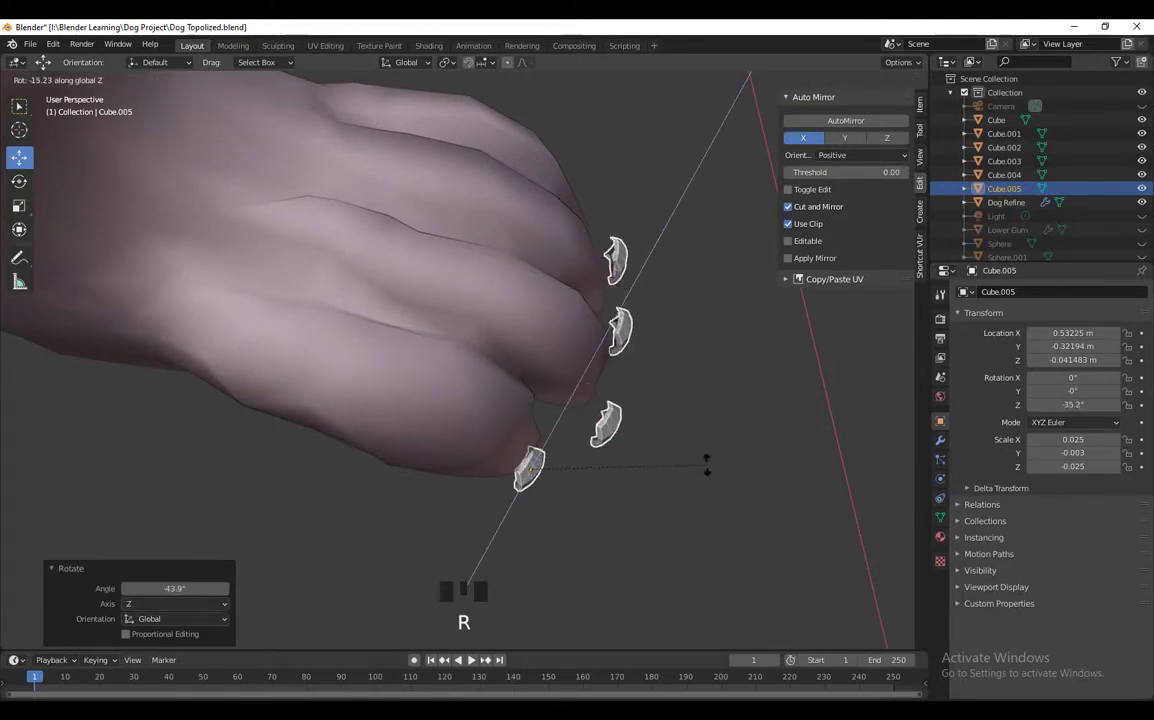
pyautogui.click(707, 465)
pyautogui.moveTo(700, 460); pyautogui.dragTo(560, 400, button='middle')
pyautogui.keyDown('shift'); pyautogui.moveTo(570, 400); pyautogui.dragTo(530, 330, button='middle'); pyautogui.keyUp('shift')
pyautogui.moveTo(326, 190); pyautogui.dragTo(326, 146)
pyautogui.moveTo(420, 230)
pyautogui.keyDown('shift'); pyautogui.mouseDown(button='middle')
pyautogui.moveTo(477, 309)
pyautogui.moveTo(388, 422)
pyautogui.moveTo(482, 394)
pyautogui.moveTo(590, 433)
pyautogui.moveTo(537, 446)
pyautogui.moveTo(641, 484)
pyautogui.moveTo(618, 475)
pyautogui.moveTo(569, 385)
pyautogui.moveTo(695, 520)
pyautogui.moveTo(622, 452)
pyautogui.mouseUp(button='middle'); pyautogui.keyUp('shift')
# - Edit the mirrored nail set's mesh in wireframe shading and move the innermost nail onto its toe
pyautogui.rightClick(537, 446)
pyautogui.click(475, 434)
pyautogui.scroll(3, 641, 484)
pyautogui.press('Tab')
pyautogui.press('l')
pyautogui.moveTo(572, 480); pyautogui.dragTo(564, 373)
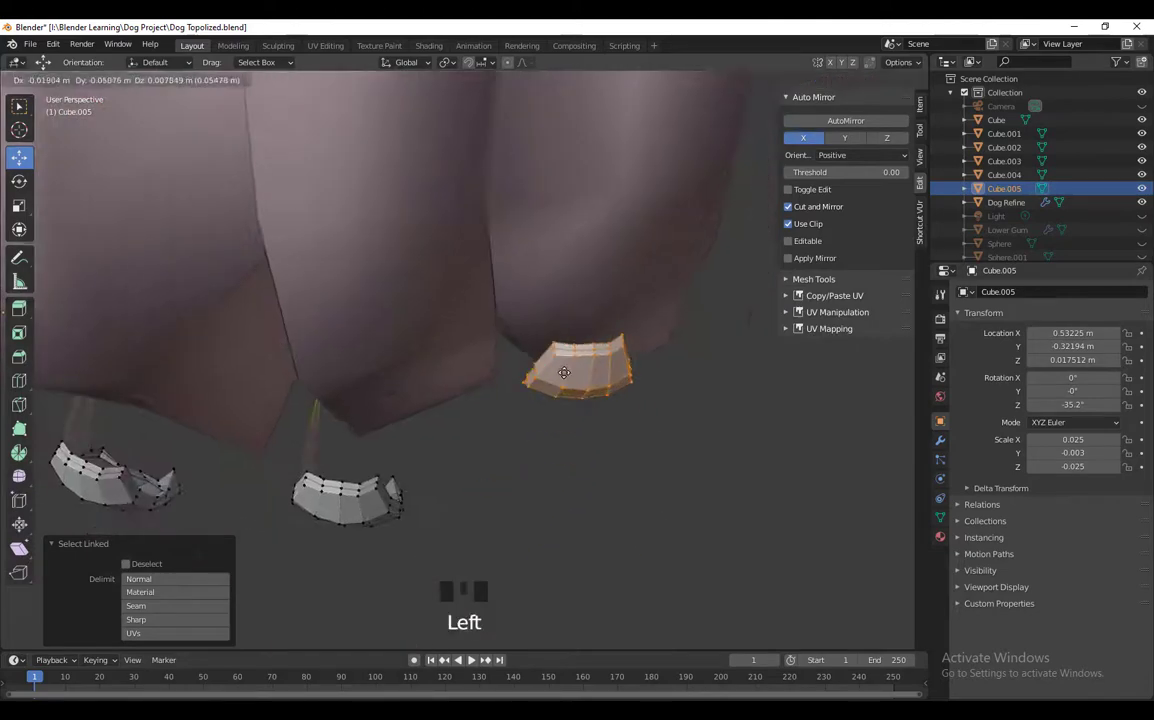
pyautogui.hotkey('ctrl', 'z')
pyautogui.moveTo(564, 373); pyautogui.dragTo(640, 400, button='middle')
pyautogui.keyDown('shift'); pyautogui.moveTo(640, 400); pyautogui.dragTo(681, 445, button='middle'); pyautogui.keyUp('shift')
pyautogui.hotkey('shift', 'z')
pyautogui.scroll(2, 487, 611)
pyautogui.keyDown('shift'); pyautogui.moveTo(633, 570); pyautogui.dragTo(333, 572, button='middle'); pyautogui.keyUp('shift')
pyautogui.moveTo(462, 510); pyautogui.dragTo(490, 417)
# - Move the mirrored set's inner middle nail 0.037503 m in X and 0.035367 m in Y onto its toe and rotate it
pyautogui.scroll(-2, 488, 412)
pyautogui.keyDown('shift'); pyautogui.moveTo(429, 572); pyautogui.dragTo(572, 572, button='middle'); pyautogui.keyUp('shift')
pyautogui.moveTo(572, 572); pyautogui.dragTo(395, 445)
pyautogui.moveTo(456, 488); pyautogui.dragTo(502, 441)
pyautogui.press('r')
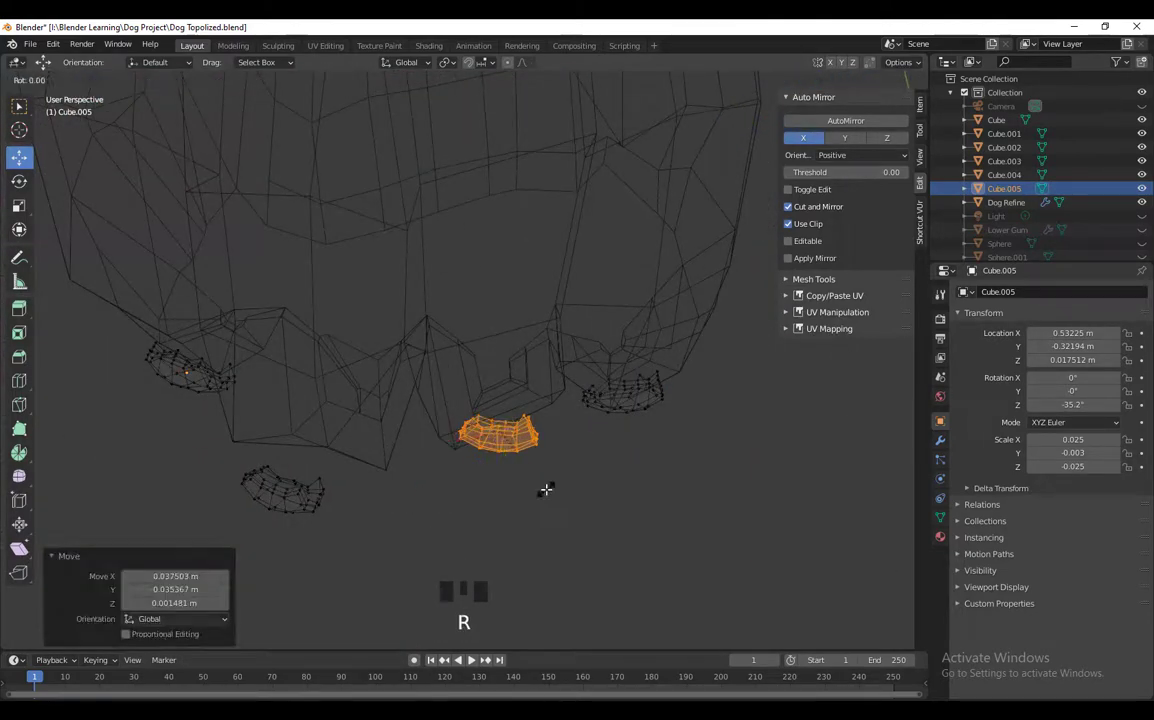
pyautogui.click(590, 499)
# - Move the mirrored set's outer middle nail onto its toe and nudge the outermost nail into place
pyautogui.moveTo(592, 499); pyautogui.dragTo(824, 500, button='middle')
pyautogui.moveTo(592, 594); pyautogui.dragTo(429, 460)
pyautogui.press('g')
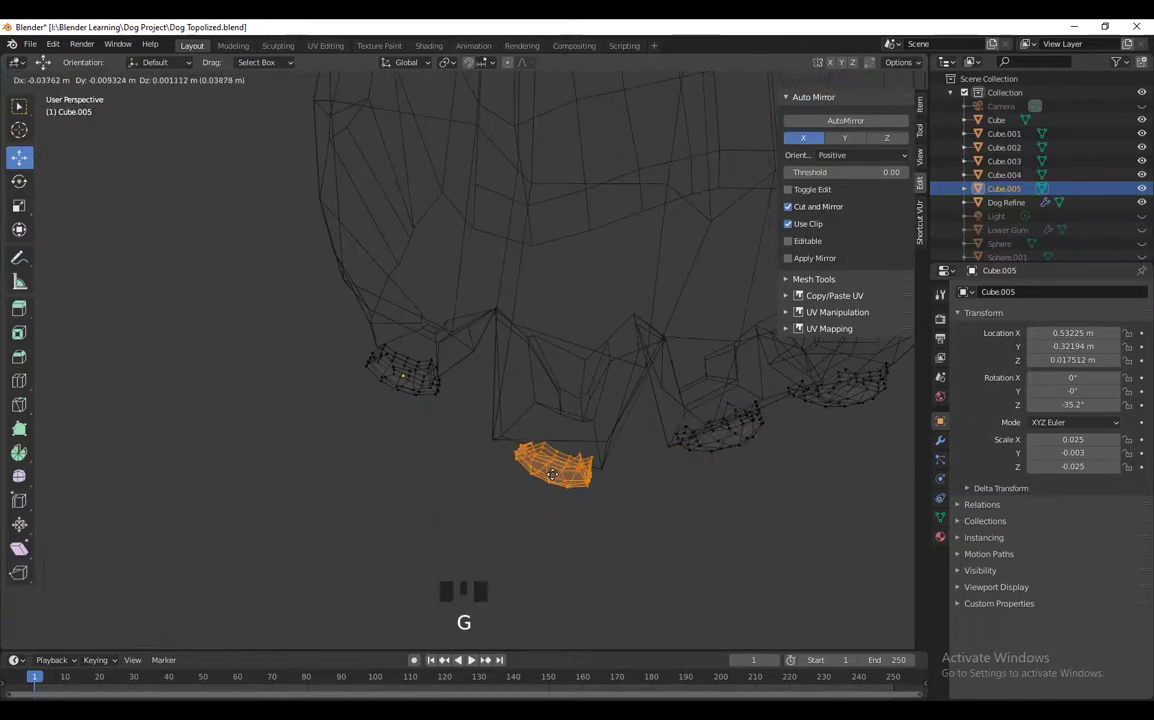
pyautogui.click(362, 359)
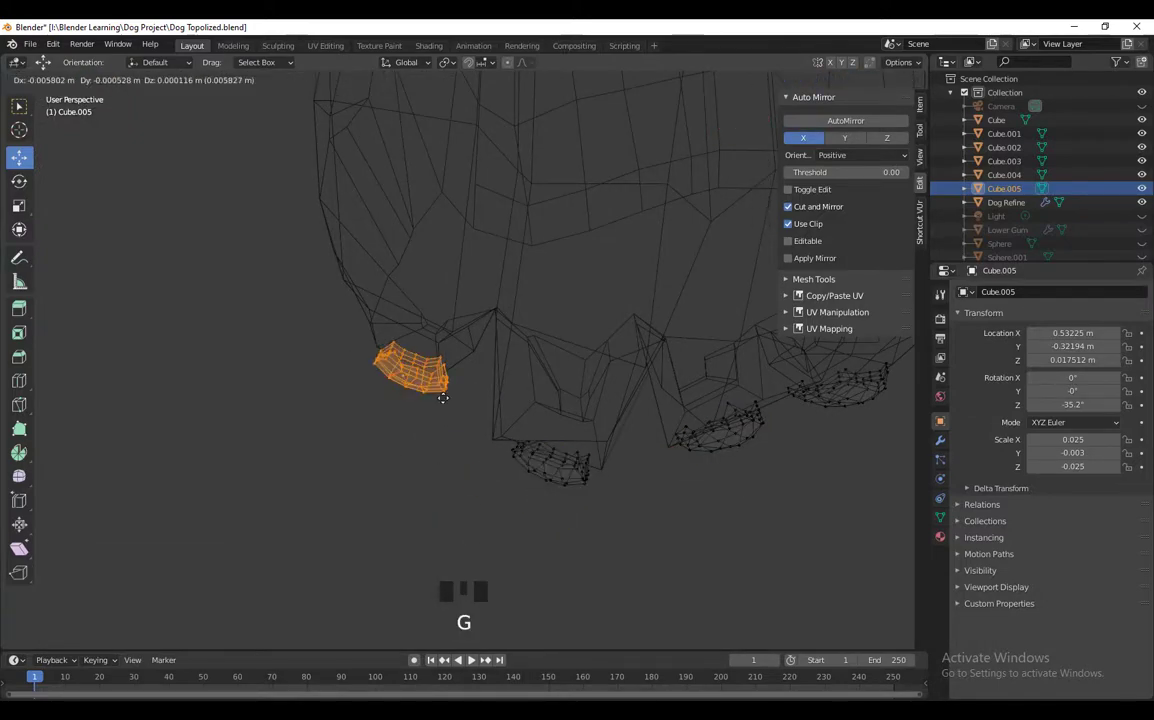
pyautogui.click(430, 380)
# - Return to solid shading and leave mesh editing of the mirrored hind nails
pyautogui.scroll(-3, 440, 390)
pyautogui.moveTo(445, 400); pyautogui.dragTo(420, 410, button='middle')
pyautogui.keyDown('shift'); pyautogui.moveTo(420, 410); pyautogui.dragTo(335, 453, button='middle'); pyautogui.keyUp('shift')
pyautogui.scroll(-5, 380, 475)
pyautogui.moveTo(400, 480)
pyautogui.keyDown('shift'); pyautogui.mouseDown(button='middle')
pyautogui.moveTo(482, 520)
pyautogui.moveTo(540, 440)
pyautogui.moveTo(562, 444)
pyautogui.mouseUp(button='middle'); pyautogui.keyUp('shift')
pyautogui.moveTo(532, 434)
pyautogui.keyDown('shift'); pyautogui.mouseDown(button='middle')
pyautogui.moveTo(546, 531)
pyautogui.moveTo(534, 510)
pyautogui.mouseUp(button='middle'); pyautogui.keyUp('shift')
pyautogui.hotkey('shift', 'z')
pyautogui.moveTo(599, 572)
pyautogui.keyDown('shift'); pyautogui.mouseDown(button='middle')
pyautogui.moveTo(574, 510)
pyautogui.moveTo(515, 497)
pyautogui.mouseUp(button='middle'); pyautogui.keyUp('shift')
pyautogui.press('Tab')
# - Duplicate the front paw's outermost nail and move the copy 1.1276 m along X to the opposite front paw's outermost toe
pyautogui.scroll(2, 610, 460)
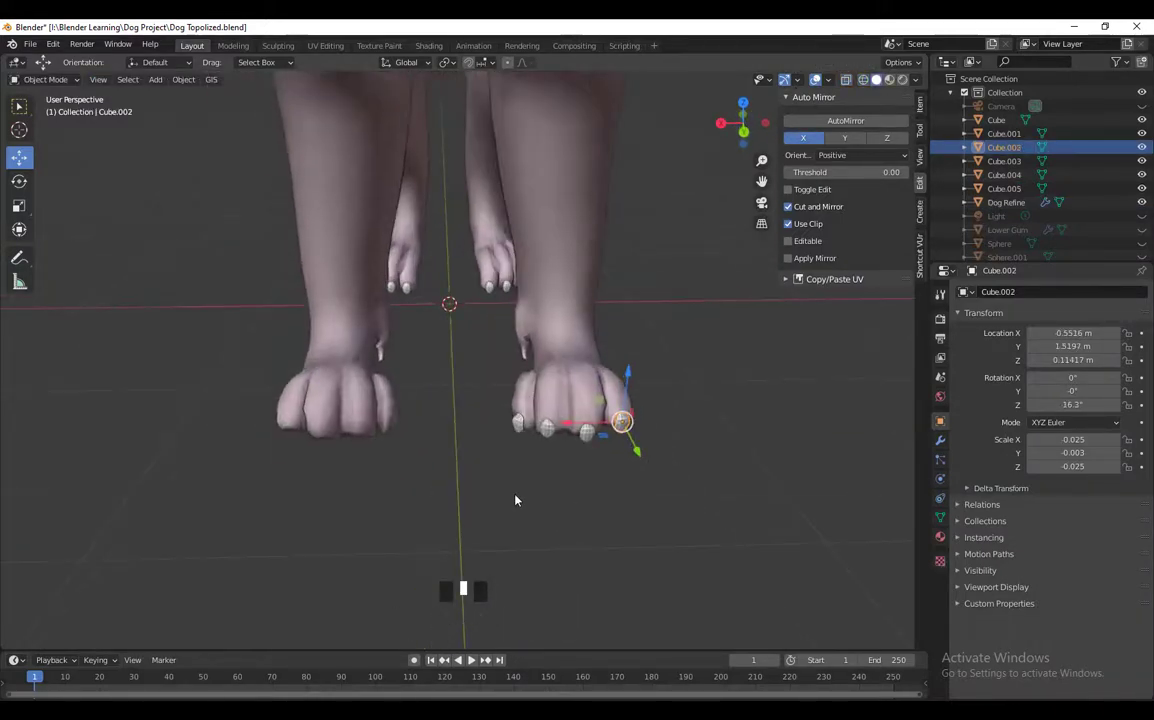
pyautogui.hotkey('shift', 'd')
pyautogui.click(174, 506)
pyautogui.moveTo(250, 480); pyautogui.dragTo(310, 450, button='middle')
pyautogui.scroll(5, 320, 445)
pyautogui.keyDown('shift'); pyautogui.moveTo(340, 430); pyautogui.dragTo(533, 430, button='middle'); pyautogui.keyUp('shift')
pyautogui.scroll(4, 505, 379)
# - Rotate the copied front nail -39.8° about Z and move it up 0.033628 m against the outermost toe
pyautogui.press('r')
pyautogui.press('z')
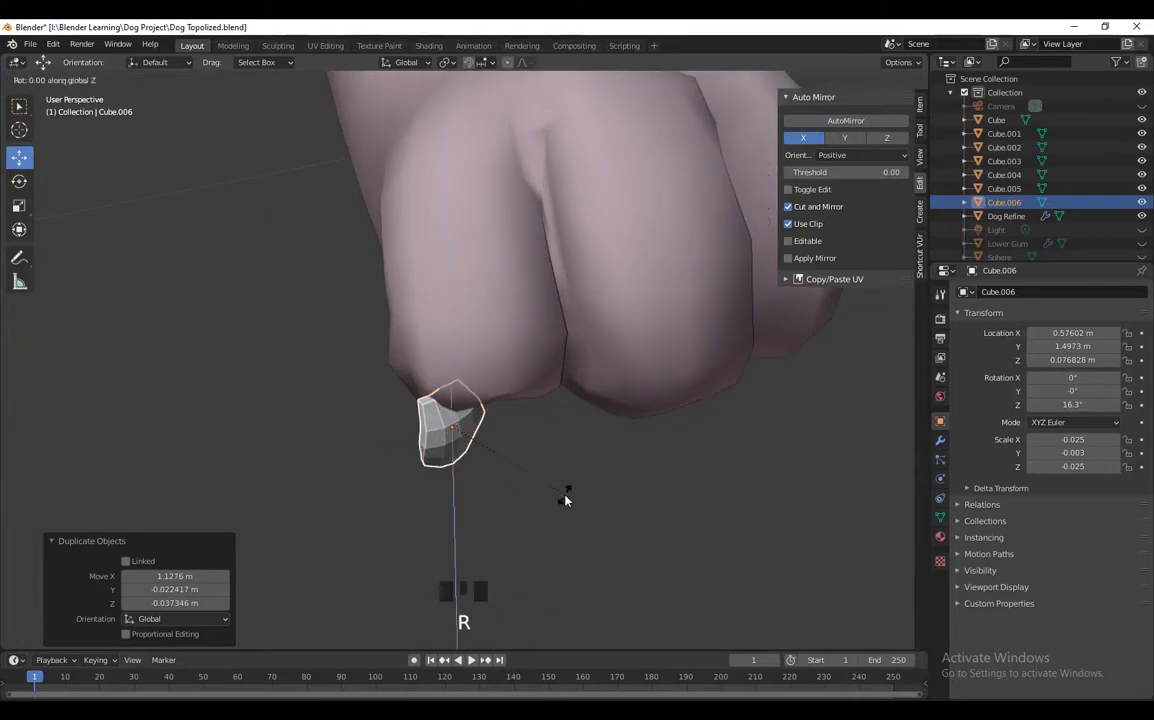
pyautogui.click(502, 497)
pyautogui.moveTo(502, 497); pyautogui.dragTo(621, 477, button='middle')
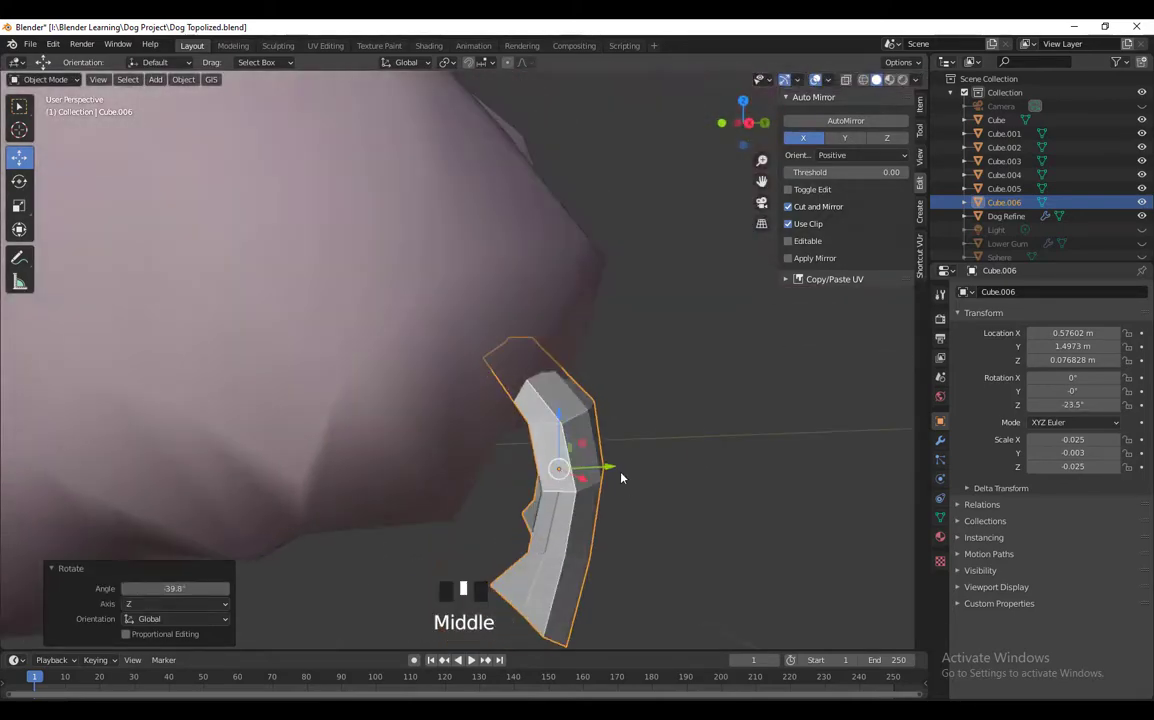
pyautogui.press('g')
pyautogui.click(664, 350)
pyautogui.scroll(-2, 648, 415)
pyautogui.moveTo(646, 424); pyautogui.dragTo(541, 484, button='middle')
pyautogui.press('KP_Decimal')
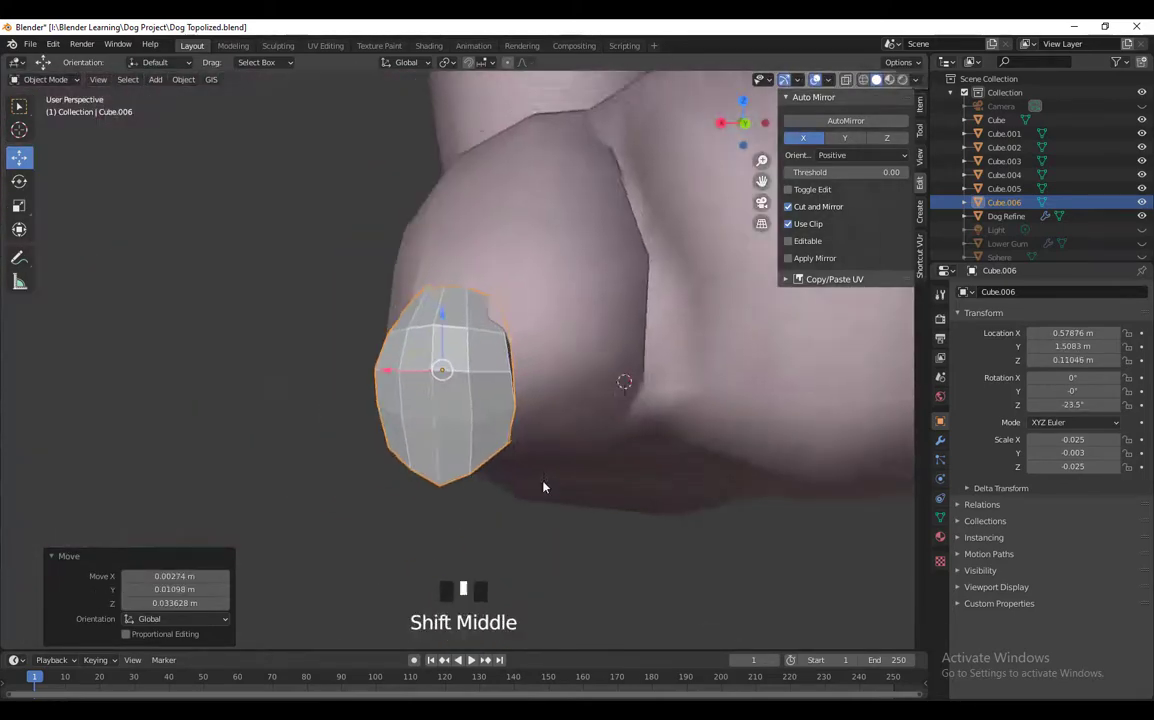
# - Nudge the copied outermost front nail on its toe and refine its rotation about Z
pyautogui.moveTo(530, 388); pyautogui.dragTo(513, 395)
pyautogui.moveTo(513, 395); pyautogui.dragTo(569, 497, button='middle')
pyautogui.scroll(2, 515, 503)
pyautogui.press('r')
pyautogui.press('z')
pyautogui.click(537, 495)
# - Duplicate the front paw's two middle nails and place the copies on the opposite front paw's two middle toes
pyautogui.scroll(-5, 546, 497)
pyautogui.click(603, 419)
pyautogui.scroll(2, 560, 480)
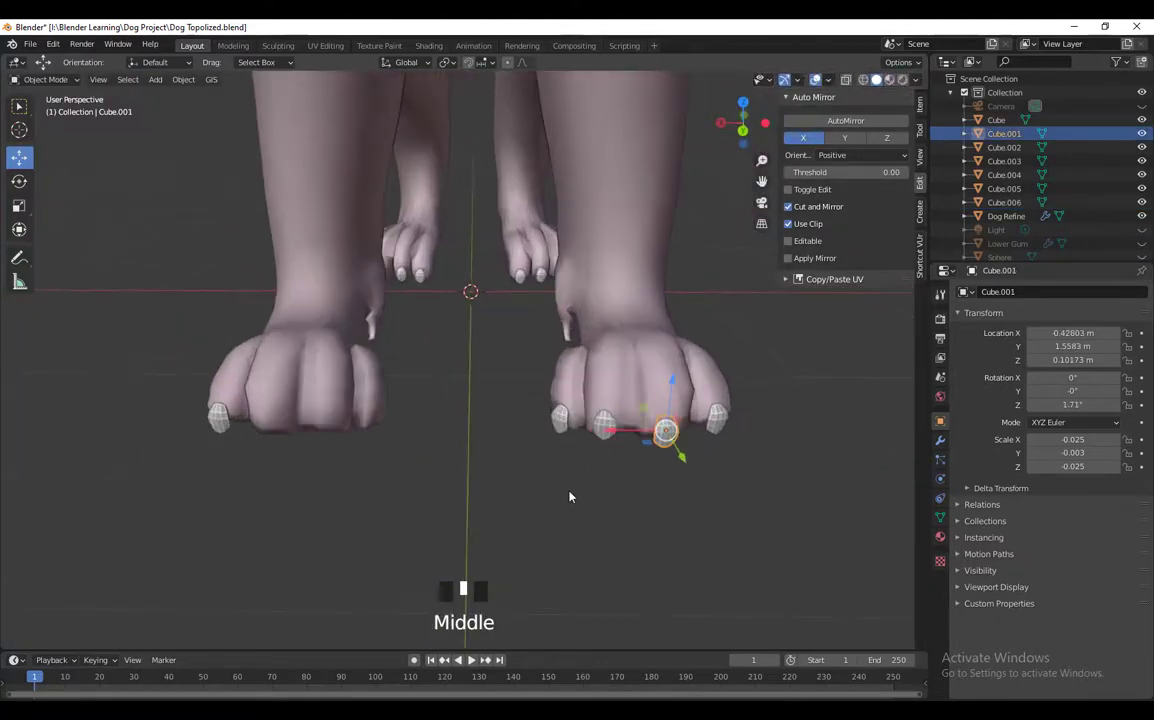
pyautogui.hotkey('shift', 'd')
pyautogui.click(165, 488)
pyautogui.click(608, 428)
pyautogui.hotkey('shift', 'd')
pyautogui.click(318, 430)
# - Duplicate the front paw's innermost nail and move the copy 0.44718 m along X to the opposite front paw's innermost toe
pyautogui.click(562, 420)
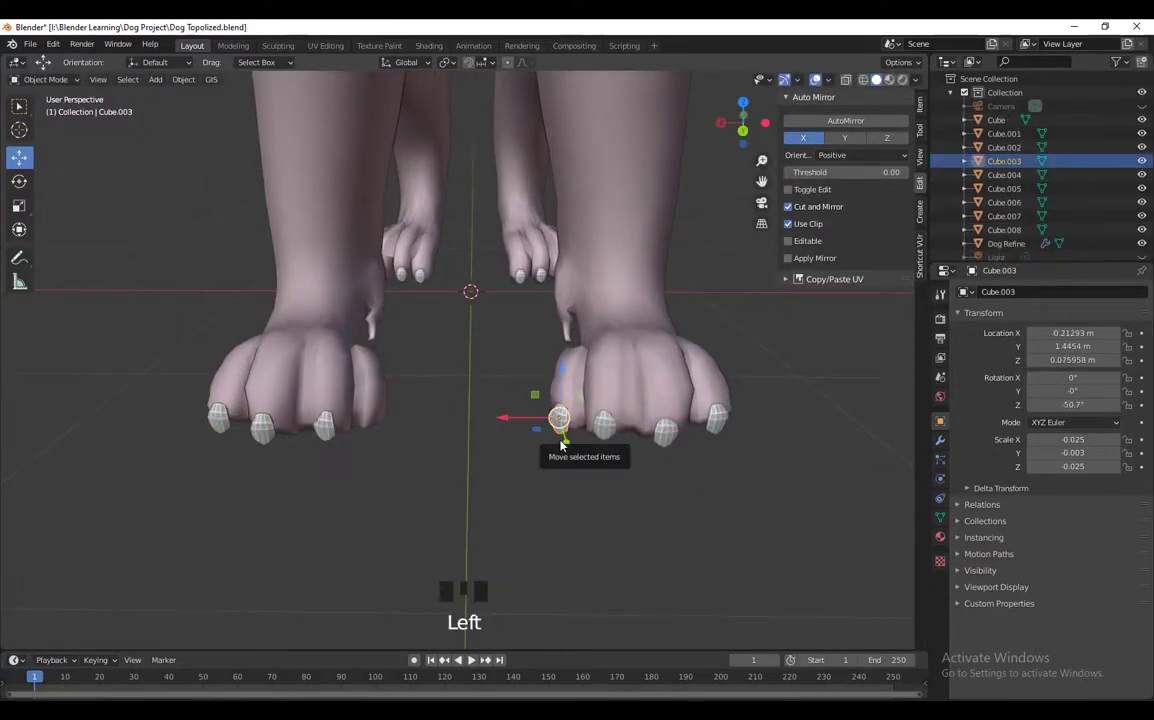
pyautogui.hotkey('shift', 'd')
pyautogui.click(367, 442)
pyautogui.moveTo(367, 442); pyautogui.dragTo(352, 510, button='middle')
pyautogui.scroll(4, 352, 510)
pyautogui.keyDown('shift'); pyautogui.moveTo(352, 510); pyautogui.dragTo(580, 558, button='middle'); pyautogui.keyUp('shift')
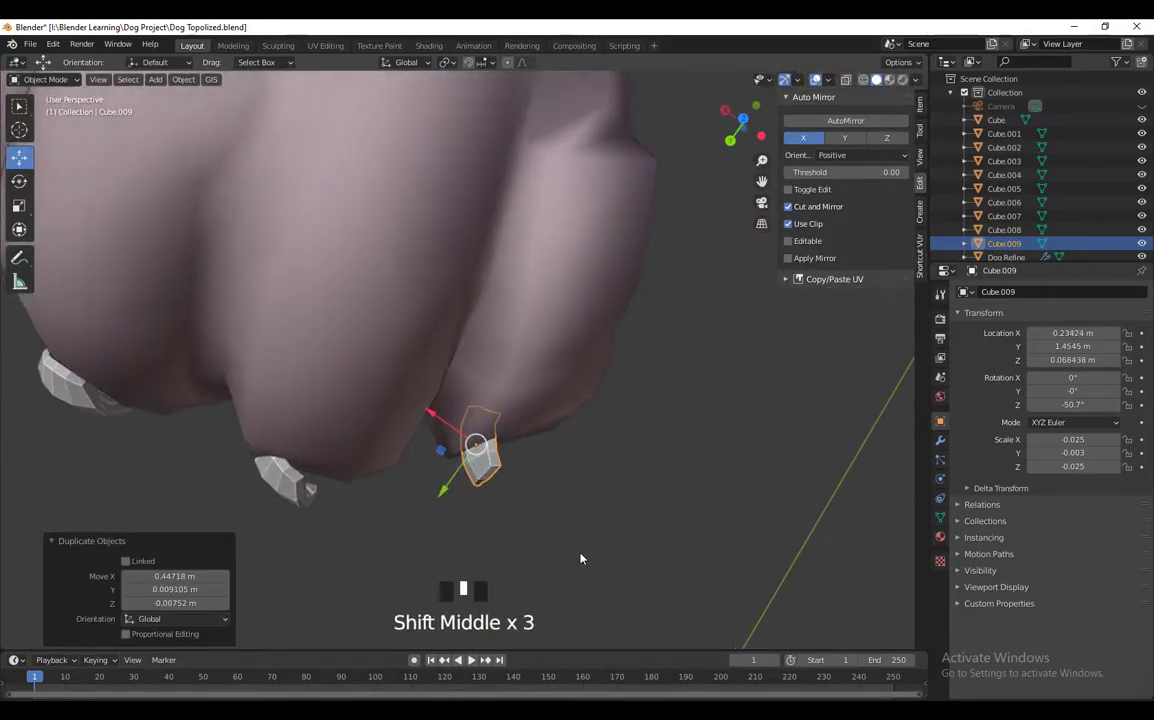
# - Rotate the copied innermost front nail to 27.7° about Z and move it up against its toe
pyautogui.click(662, 350)
pyautogui.keyDown('shift'); pyautogui.moveTo(662, 350); pyautogui.dragTo(612, 510, button='middle'); pyautogui.keyUp('shift')
pyautogui.click(393, 417)
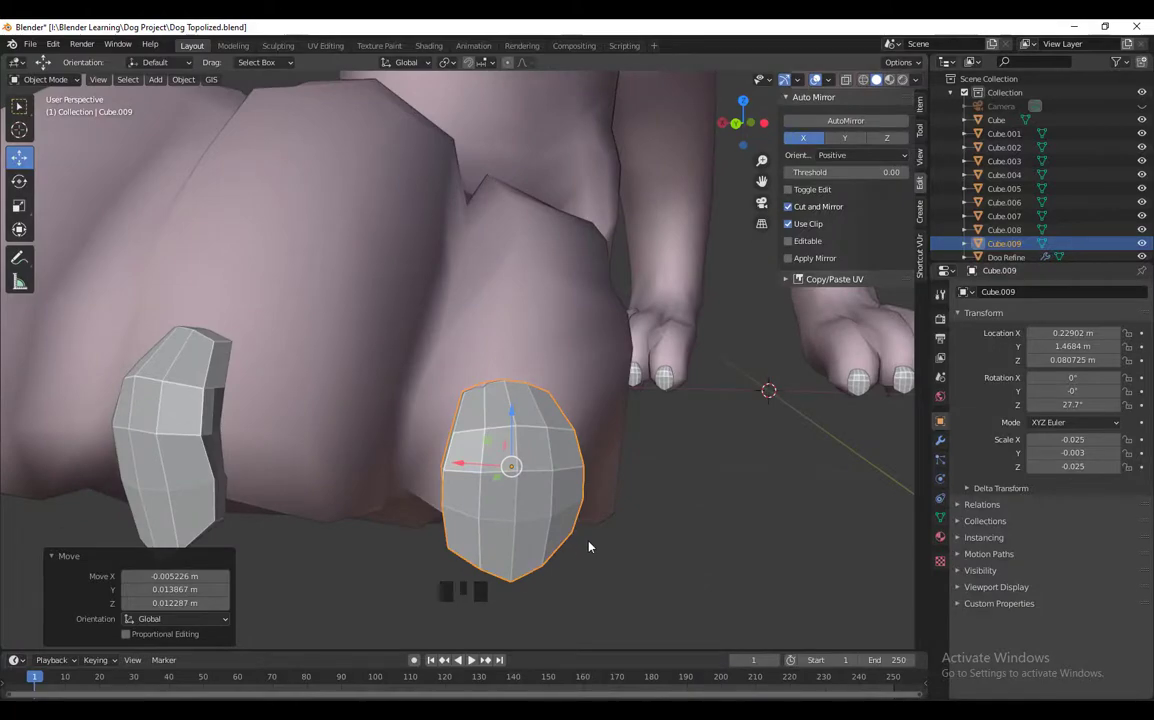
pyautogui.scroll(-2, 589, 547)
pyautogui.moveTo(590, 574); pyautogui.dragTo(489, 515, button='middle')
pyautogui.moveTo(489, 515); pyautogui.dragTo(536, 541)
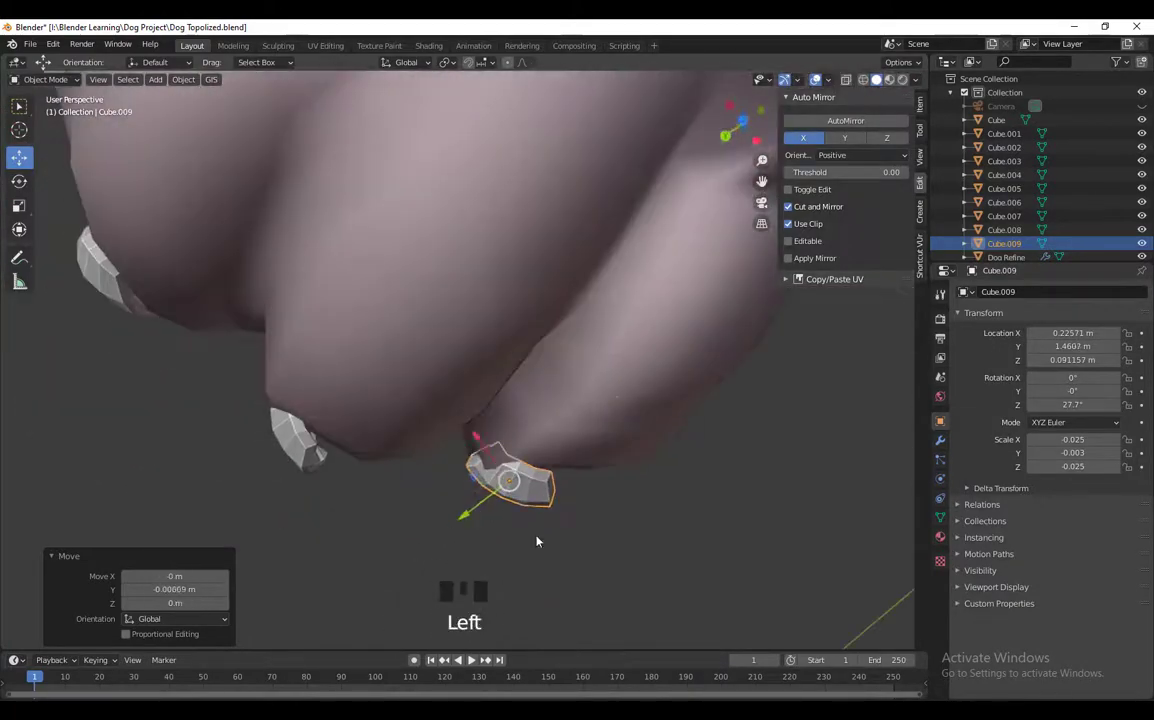
# - Reposition the nail copies near the inner side of the second front paw and refine their rotation about Z
pyautogui.moveTo(536, 541); pyautogui.dragTo(600, 560, button='middle')
pyautogui.press('r')
pyautogui.press('z')
pyautogui.click(621, 494)
pyautogui.keyDown('shift'); pyautogui.moveTo(600, 560); pyautogui.dragTo(640, 500, button='middle'); pyautogui.keyUp('shift')
pyautogui.click(440, 450)
pyautogui.keyDown('shift'); pyautogui.moveTo(520, 520); pyautogui.dragTo(572, 606, button='middle'); pyautogui.keyUp('shift')
pyautogui.press('r')
pyautogui.press('z')
pyautogui.click(588, 505)
# - Nudge the copied middle front nails until they sit against their toes, then clear the selection
pyautogui.moveTo(586, 508); pyautogui.dragTo(385, 435, button='middle')
pyautogui.moveTo(318, 421); pyautogui.dragTo(314, 421)
pyautogui.moveTo(330, 430); pyautogui.dragTo(480, 445, button='middle')
pyautogui.moveTo(503, 428); pyautogui.dragTo(513, 436)
pyautogui.moveTo(380, 490); pyautogui.dragTo(440, 505, button='middle')
pyautogui.scroll(1, 440, 505)
pyautogui.click(340, 430)
pyautogui.moveTo(346, 438); pyautogui.dragTo(350, 443)
pyautogui.scroll(-7, 435, 510)
pyautogui.click(610, 505)
pyautogui.scroll(-3, 632, 505)
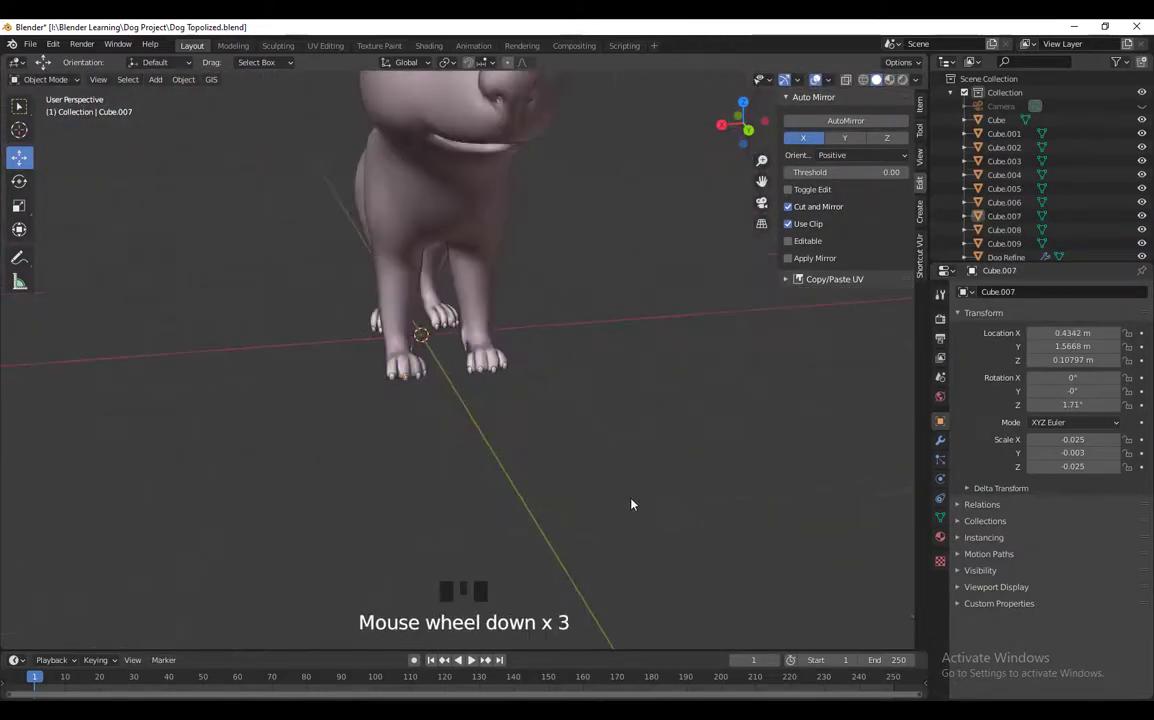
# - Unhide the eye objects Sphere and Sphere.001
pyautogui.keyDown('shift'); pyautogui.moveTo(631, 504); pyautogui.dragTo(700, 520, button='middle'); pyautogui.keyUp('shift')
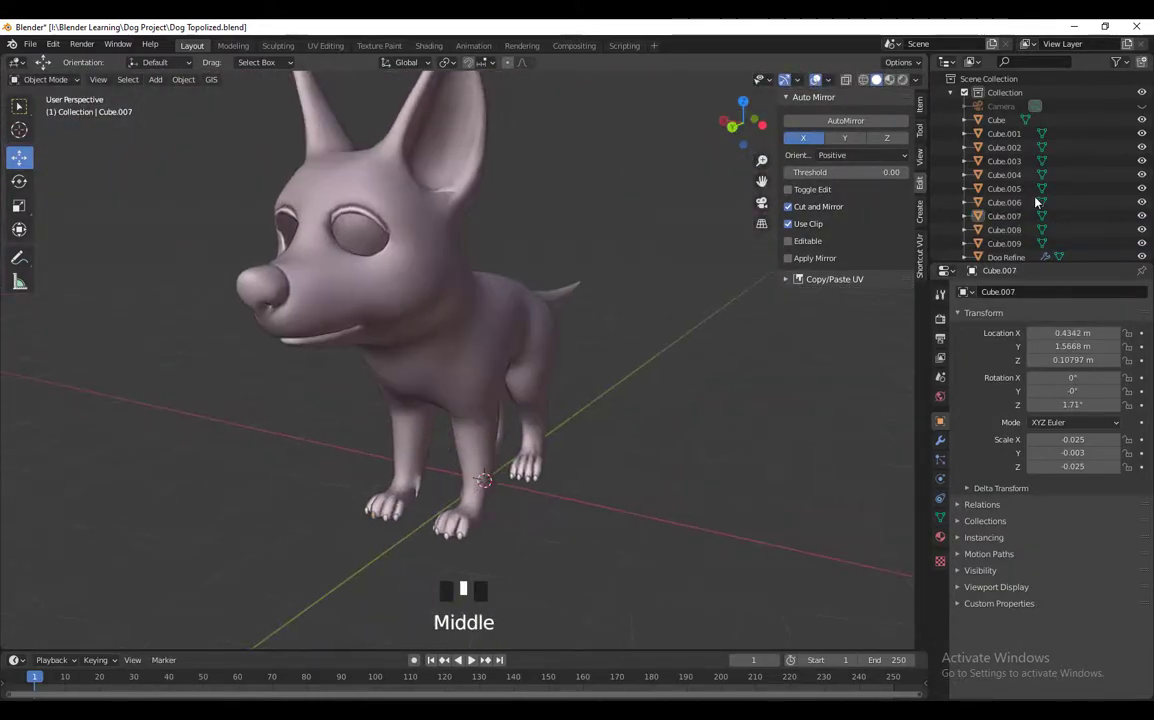
pyautogui.scroll(-6, 1020, 204)
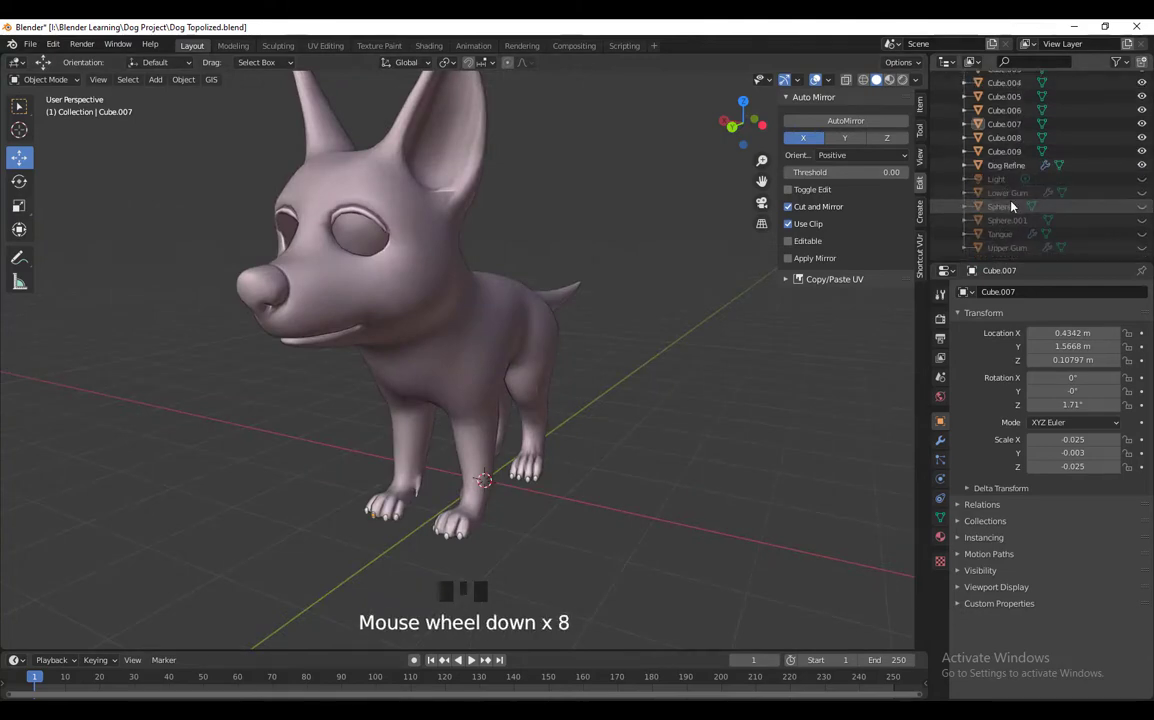
pyautogui.click(1142, 206)
pyautogui.moveTo(545, 320); pyautogui.dragTo(541, 348, button='middle')
pyautogui.scroll(-2, 582, 317)
pyautogui.scroll(3, 525, 337)
# - Start mesh editing on the dog body in face mode and select the face loop around the neck below the head
pyautogui.click(470, 321)
pyautogui.scroll(-2, 528, 340)
pyautogui.press('Tab')
pyautogui.scroll(2, 545, 347)
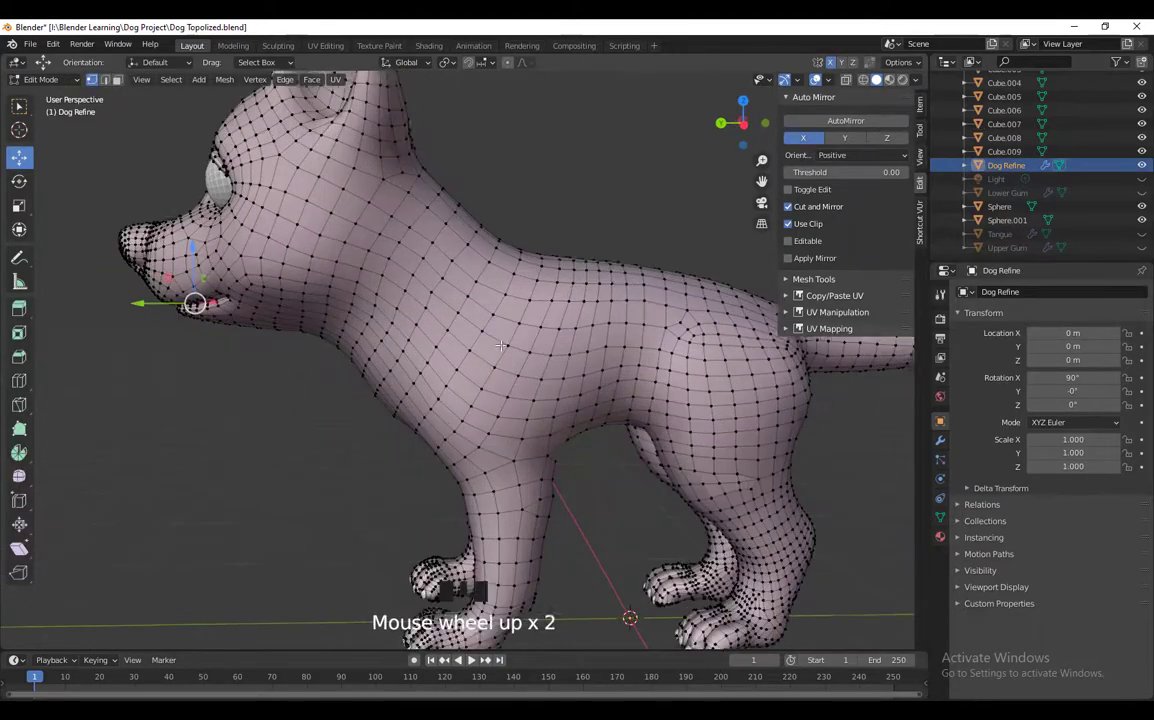
pyautogui.keyDown('shift'); pyautogui.moveTo(445, 325); pyautogui.dragTo(475, 344, button='middle'); pyautogui.keyUp('shift')
pyautogui.press('3')
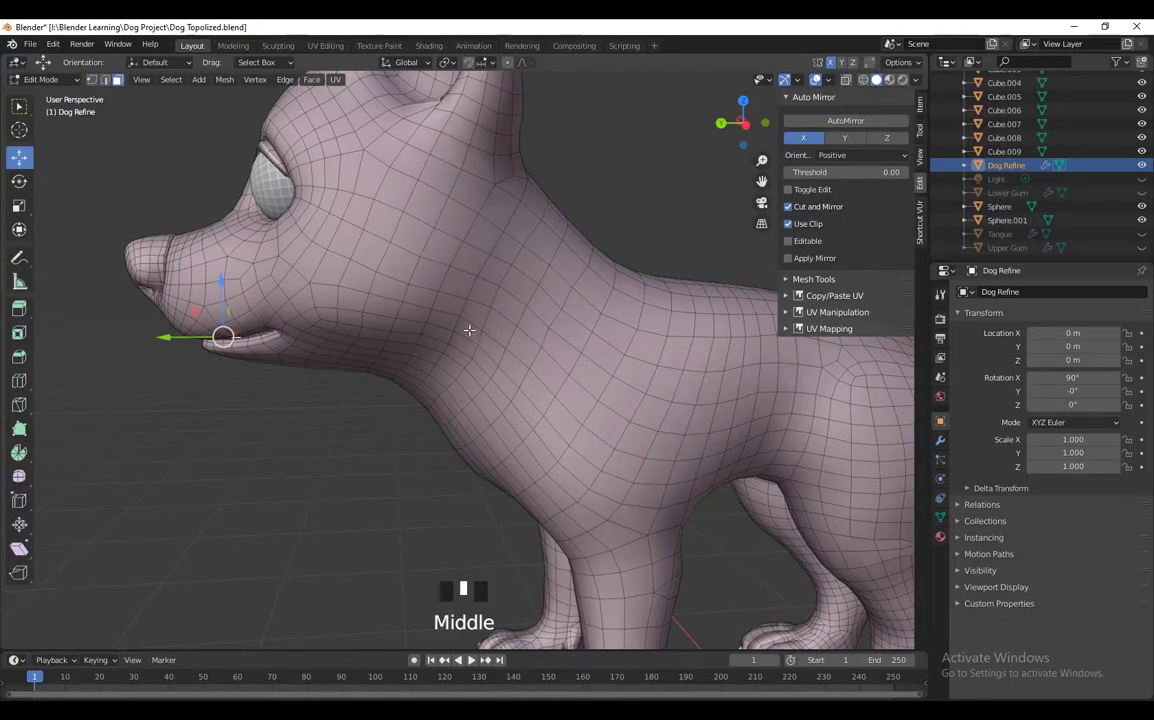
pyautogui.keyDown('alt'); pyautogui.click(469, 330); pyautogui.keyUp('alt')
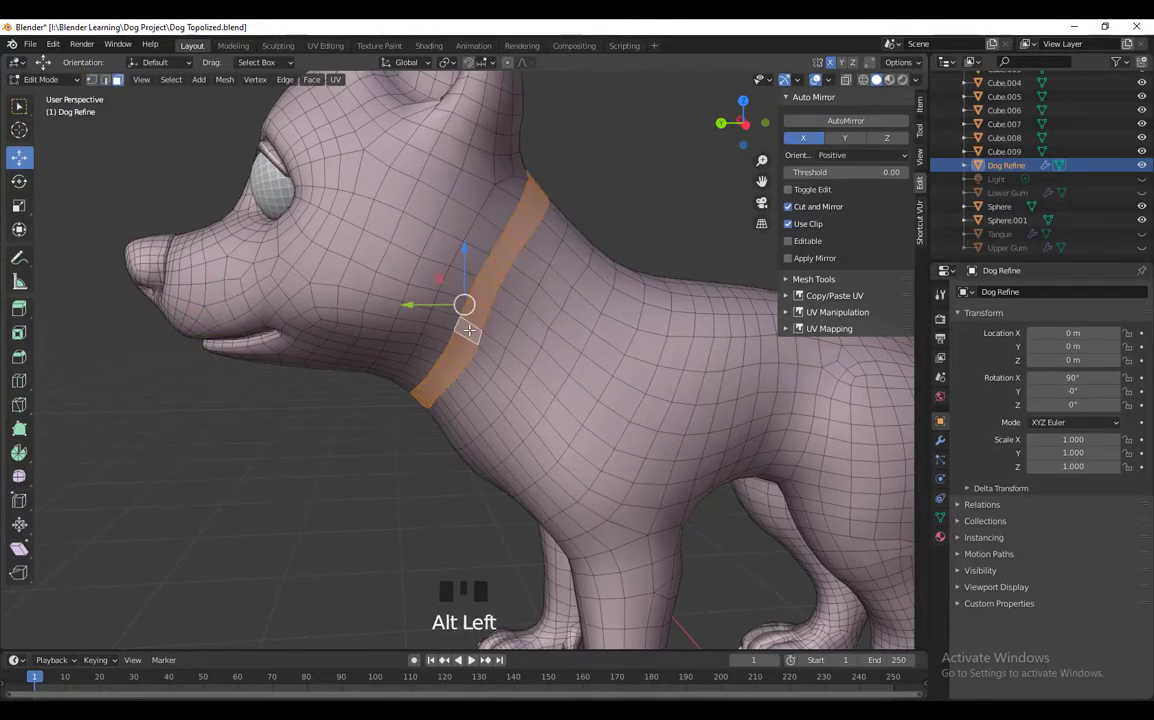
pyautogui.moveTo(469, 330); pyautogui.dragTo(573, 383, button='middle')
pyautogui.scroll(1, 573, 383)
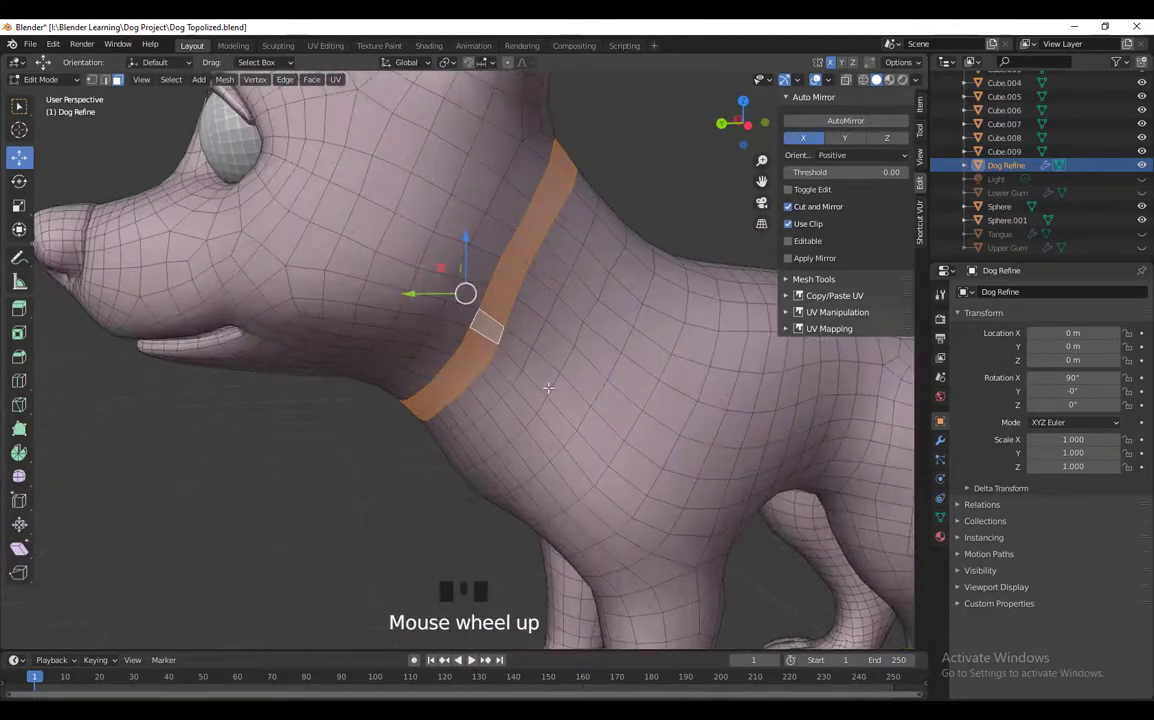
pyautogui.keyDown('alt'); pyautogui.click(507, 374); pyautogui.keyUp('alt')
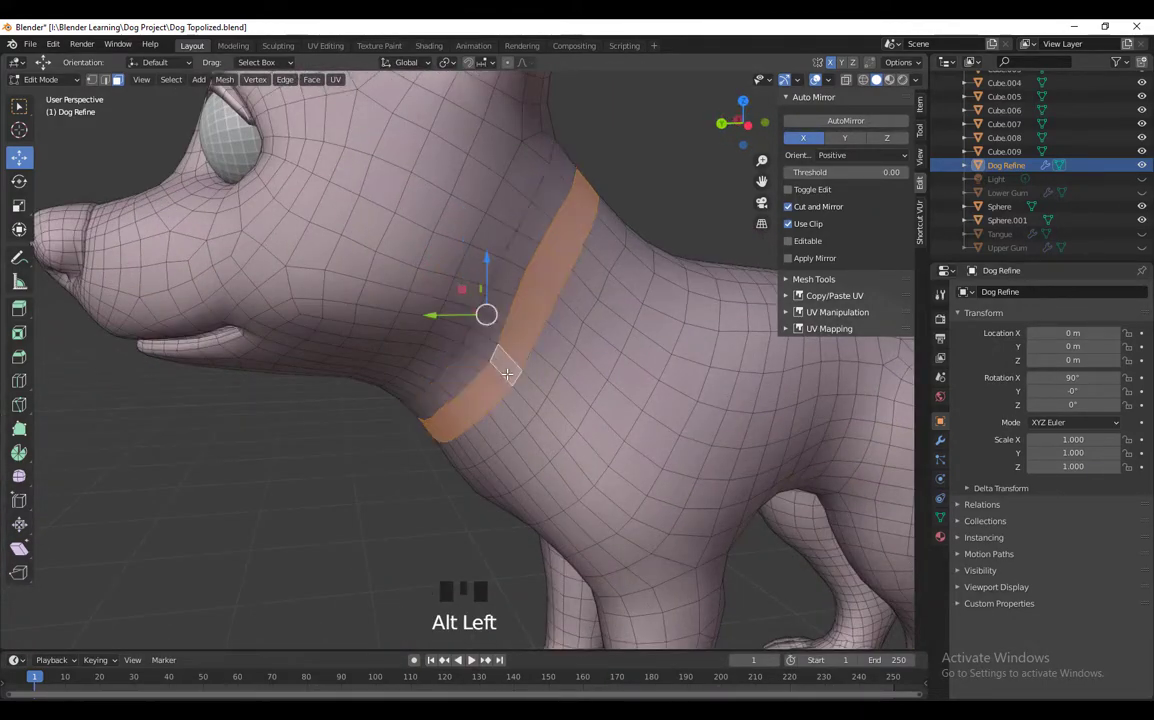
pyautogui.moveTo(600, 402); pyautogui.dragTo(568, 430, button='middle')
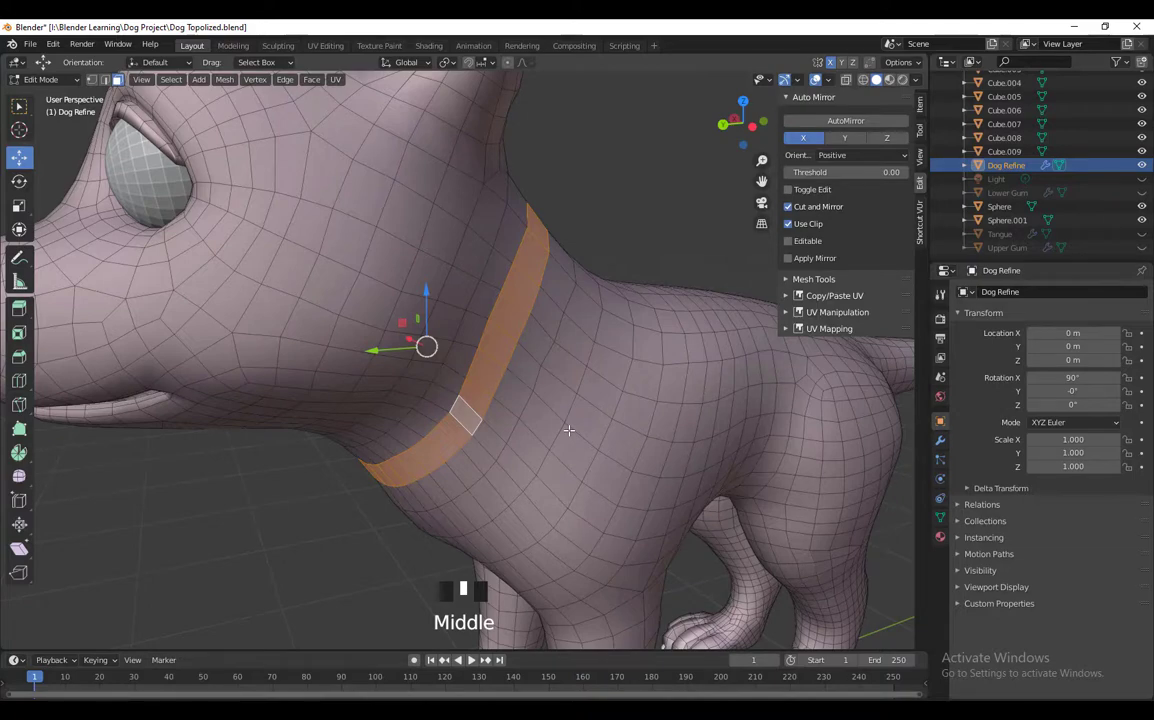
# - Duplicate the neck face loop in place and scale the copy by 1.016
pyautogui.hotkey('shift', 'd')
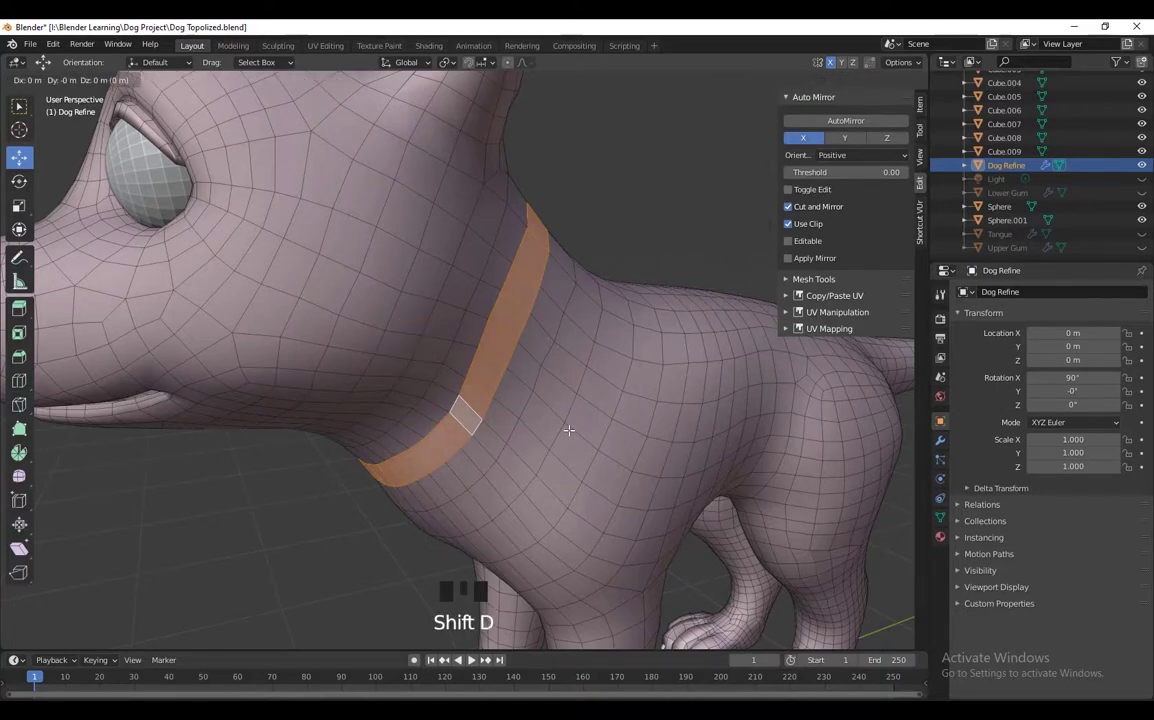
pyautogui.rightClick(574, 429)
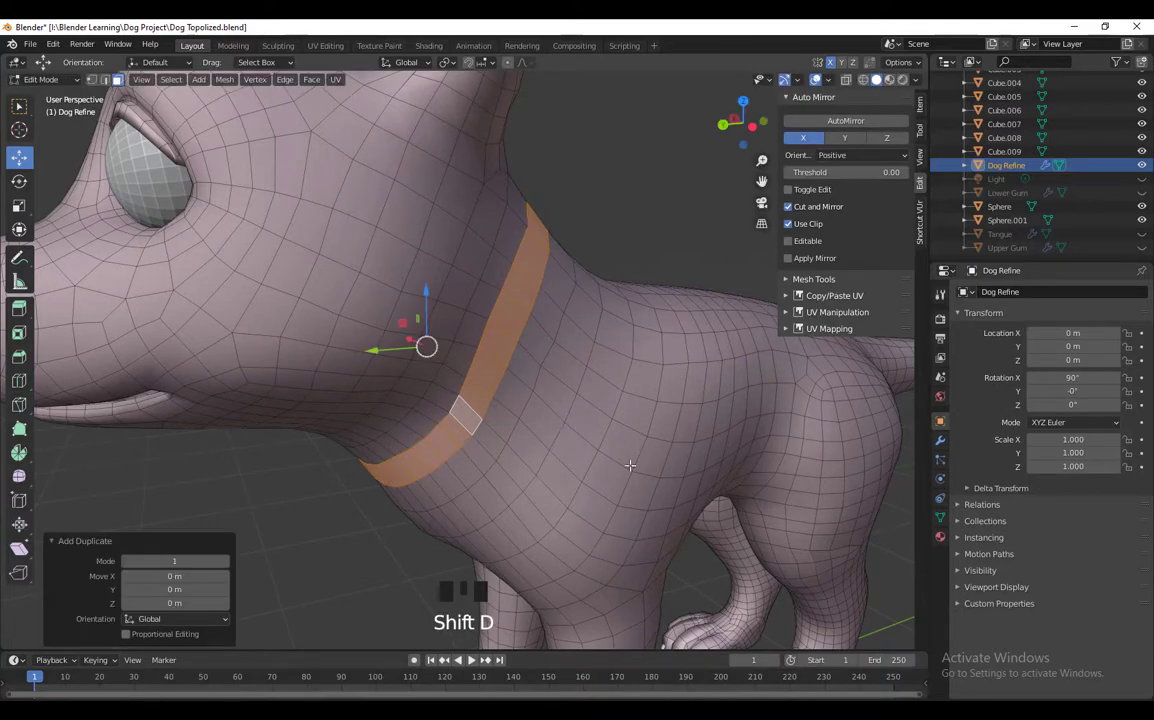
pyautogui.scroll(-2, 544, 463)
pyautogui.moveTo(544, 463); pyautogui.dragTo(489, 484, button='middle')
pyautogui.press('s')
pyautogui.click(540, 457)
pyautogui.scroll(7, 560, 456)
pyautogui.scroll(-5, 606, 433)
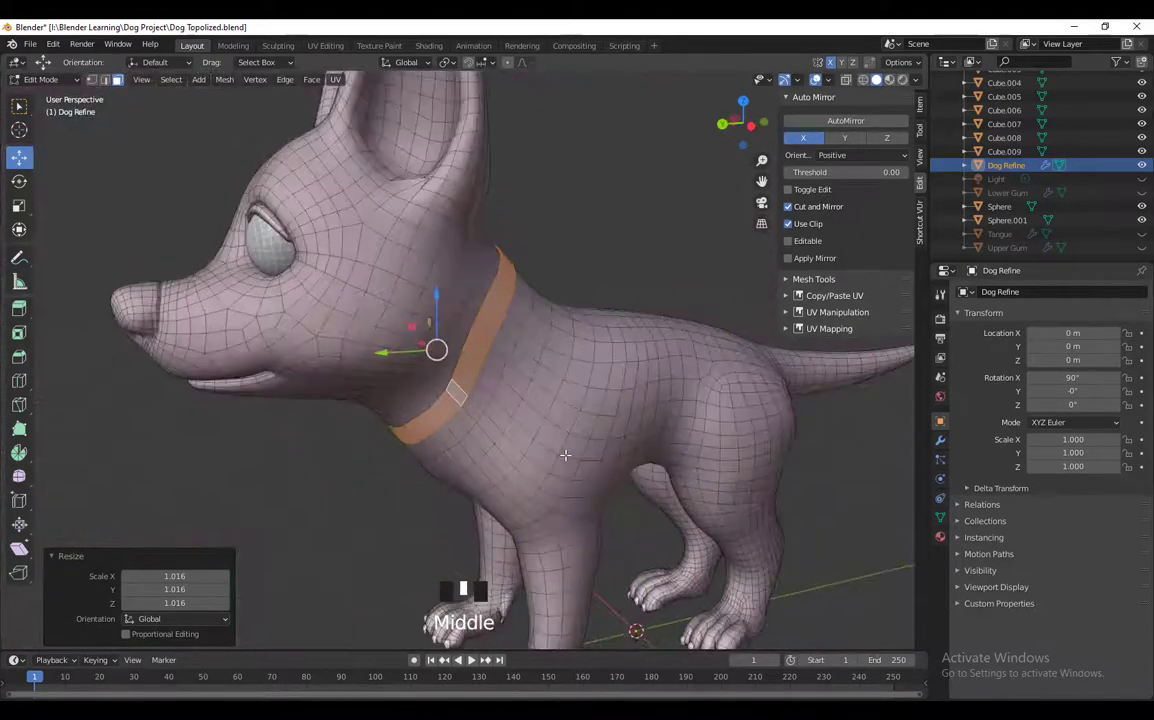
# - Separate the scaled neck band from the dog body into its own object
pyautogui.scroll(-2, 489, 484)
pyautogui.rightClick(506, 381)
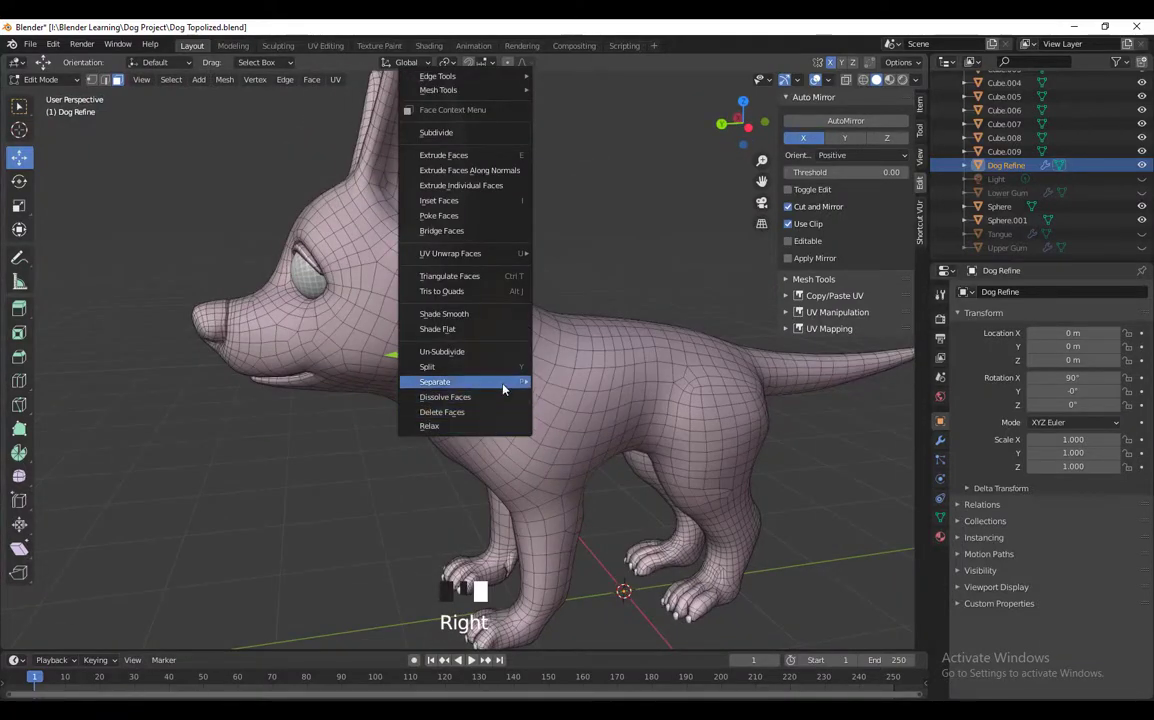
pyautogui.moveTo(503, 389)
pyautogui.click(565, 381)
pyautogui.moveTo(565, 381); pyautogui.dragTo(536, 450, button='middle')
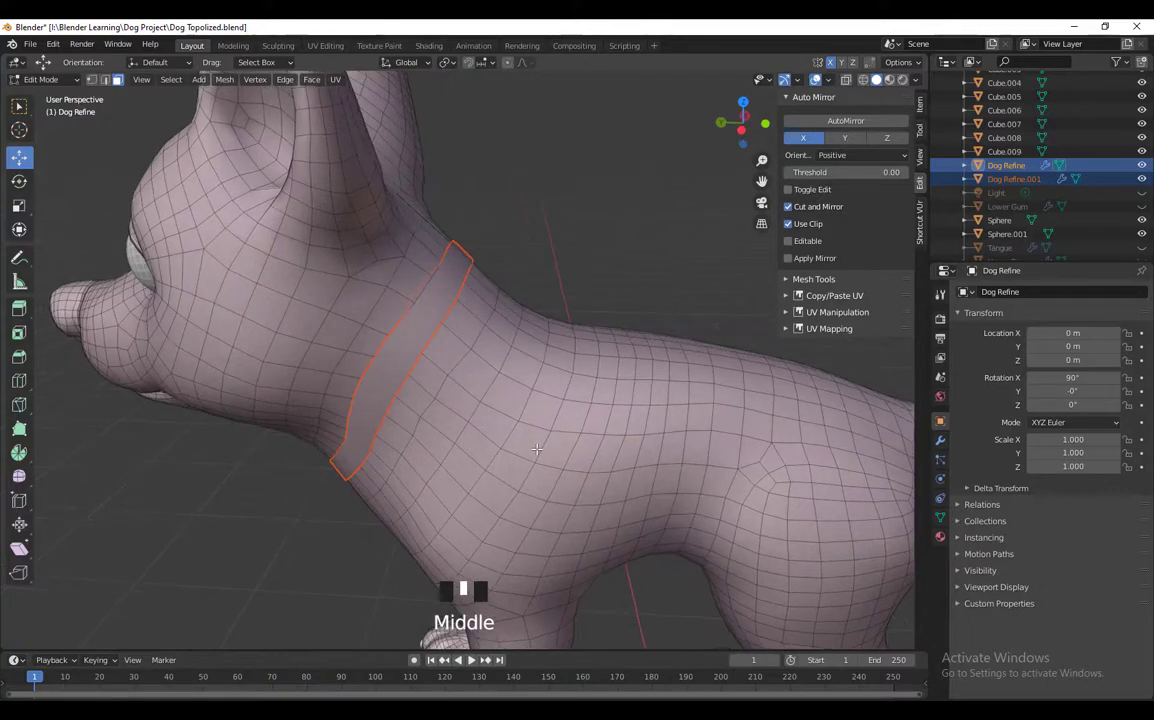
# - Switch mesh editing to the separated neck band and select all its linked faces
pyautogui.press('Tab')
pyautogui.click(406, 371)
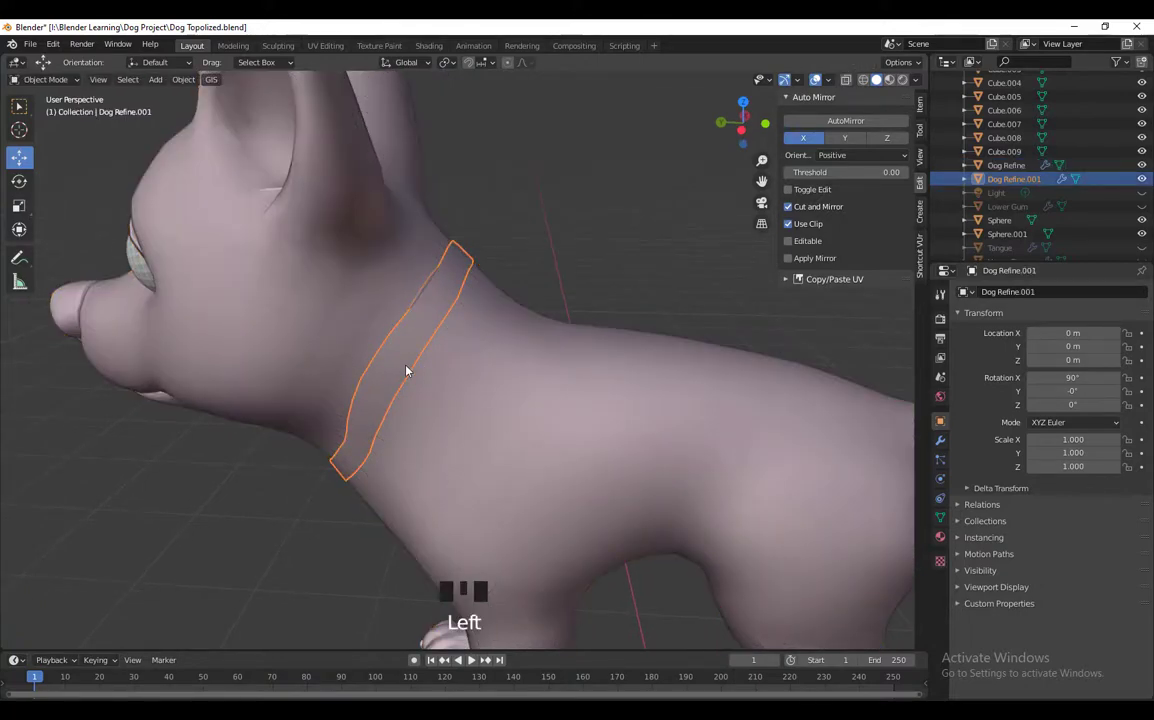
pyautogui.press('Tab')
pyautogui.moveTo(406, 370); pyautogui.dragTo(405, 341, button='middle')
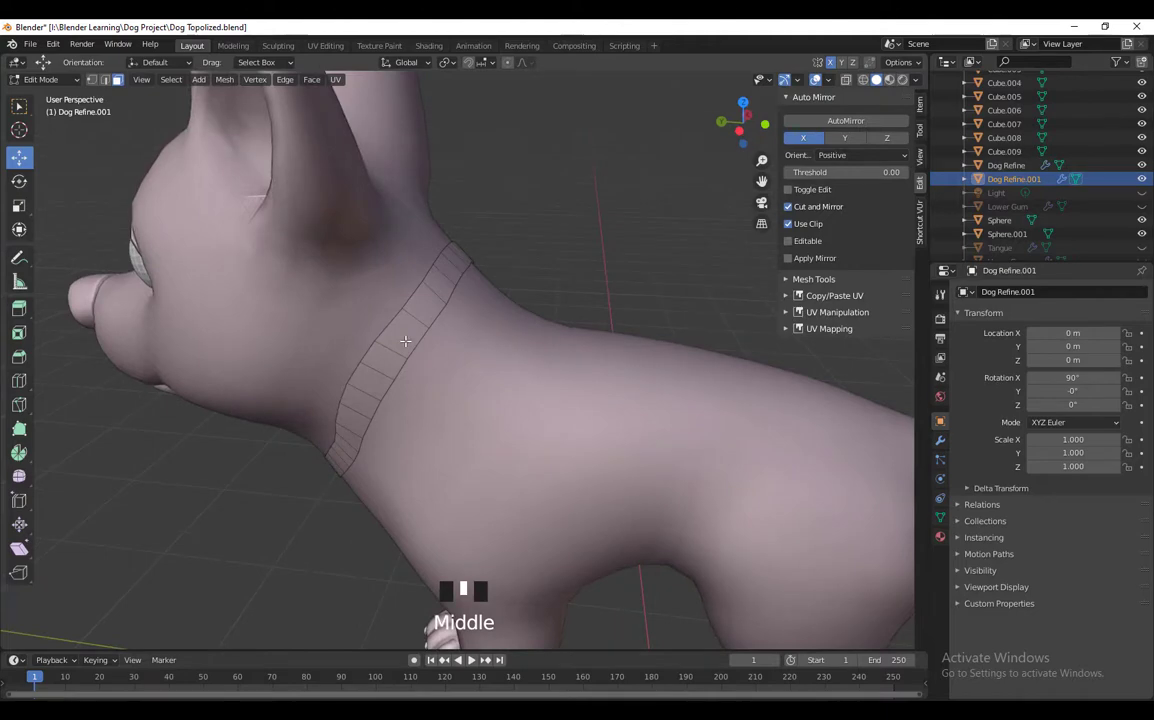
pyautogui.press('l')
# - Extrude the collar band's faces along their normals by 0.0404 m
pyautogui.moveTo(505, 379); pyautogui.dragTo(534, 489, button='middle')
pyautogui.scroll(2, 525, 440)
pyautogui.scroll(-4, 540, 430)
pyautogui.scroll(2, 545, 433)
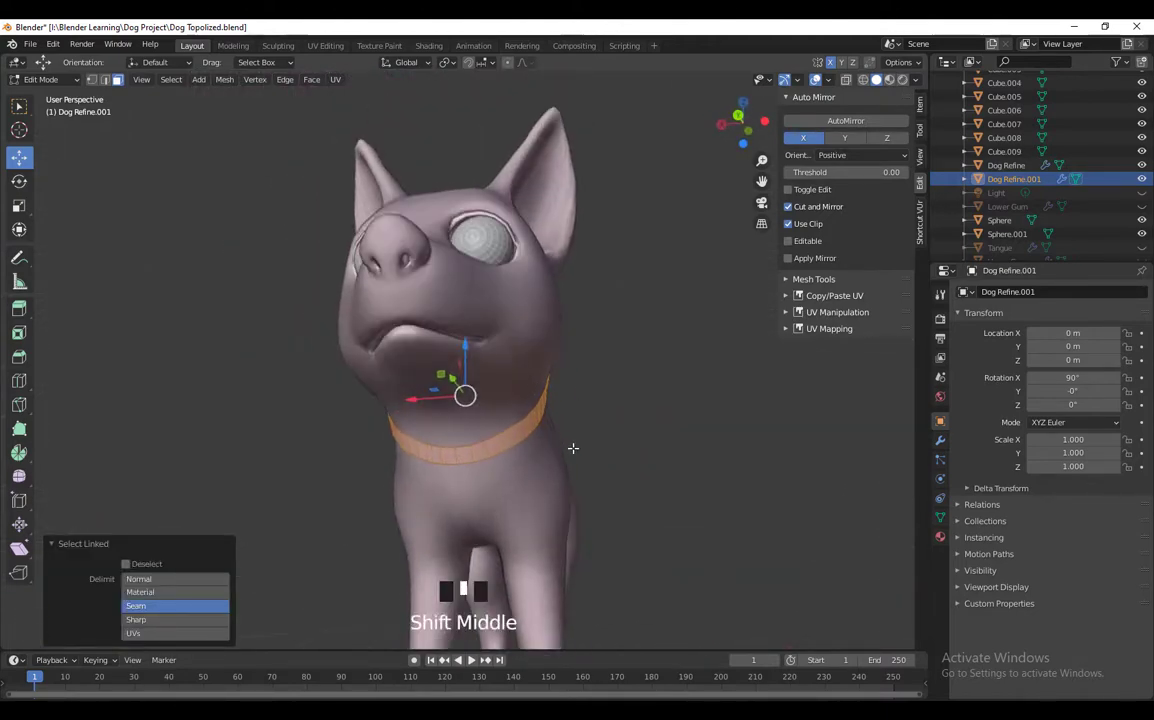
pyautogui.moveTo(573, 448); pyautogui.dragTo(572, 449, button='middle')
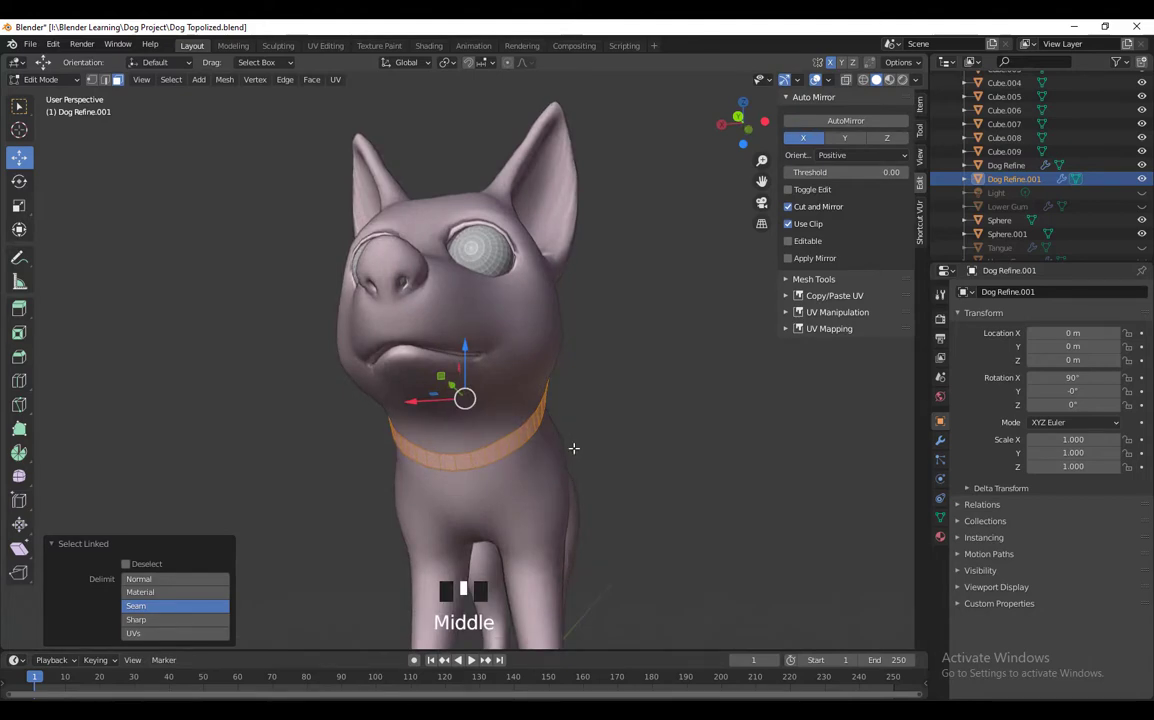
pyautogui.hotkey('alt', 'e')
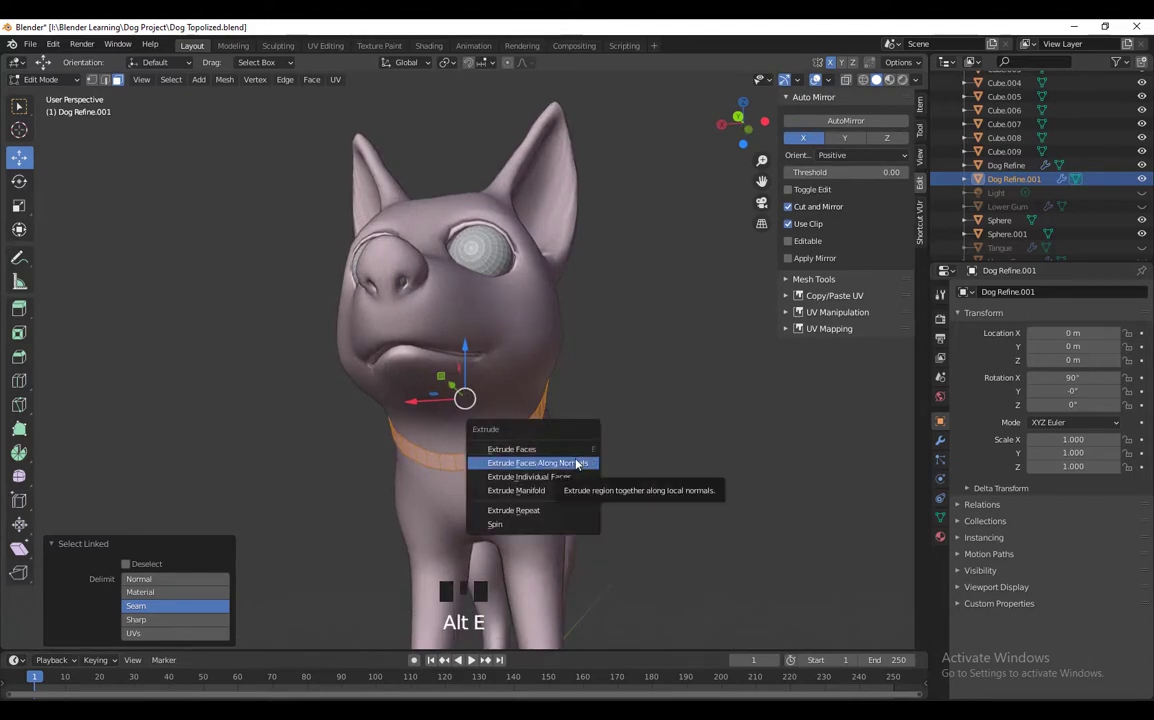
pyautogui.click(576, 464)
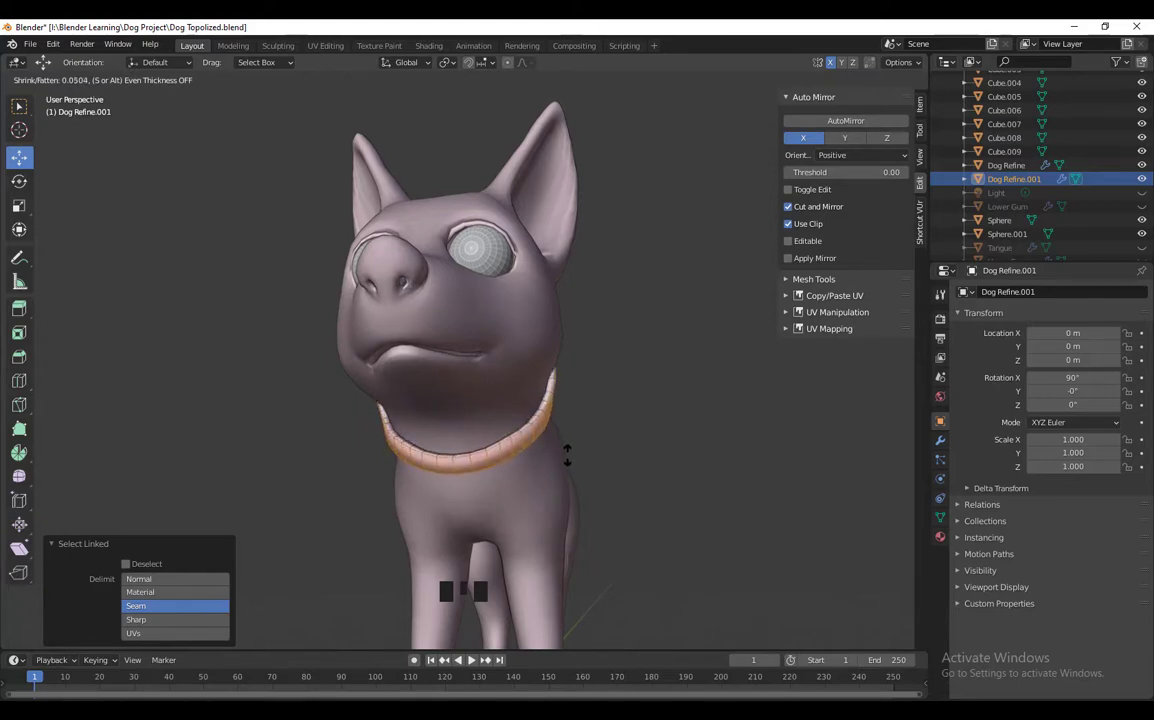
pyautogui.click(570, 456)
# - Examine the thickened collar's fit around the neck from the front, side and back
pyautogui.scroll(-3, 618, 459)
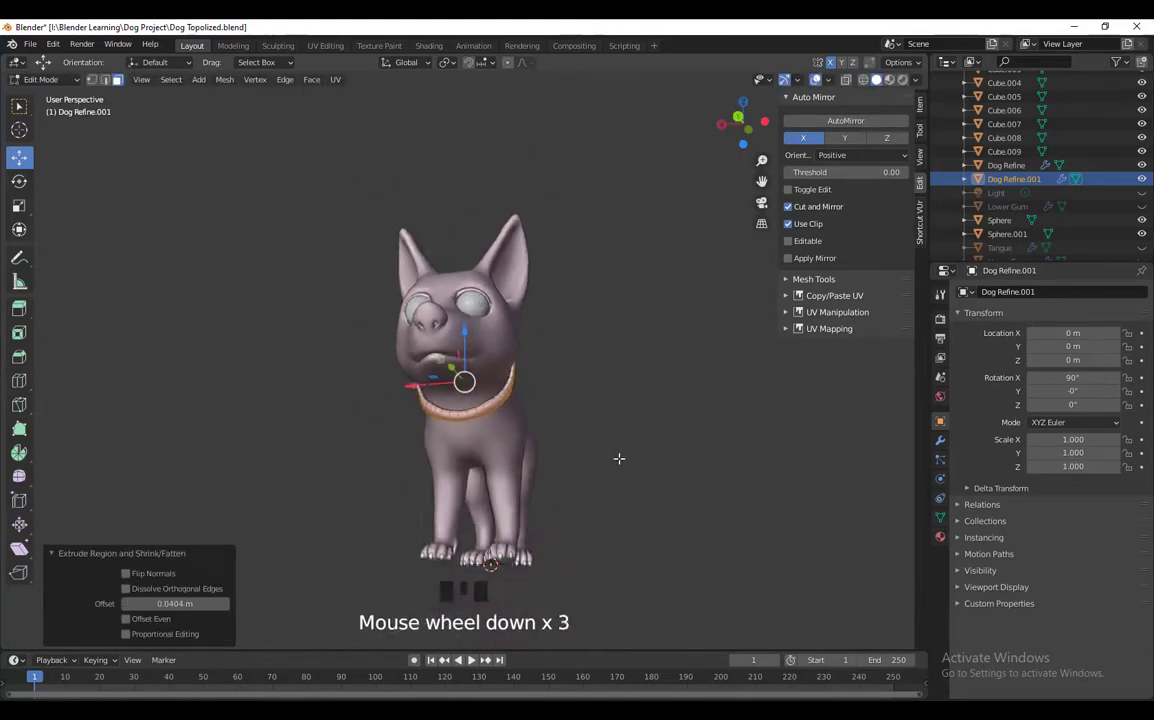
pyautogui.moveTo(618, 459); pyautogui.dragTo(489, 506, button='middle')
pyautogui.scroll(5, 500, 470)
pyautogui.moveTo(582, 412); pyautogui.dragTo(513, 449, button='middle')
pyautogui.scroll(-6, 667, 389)
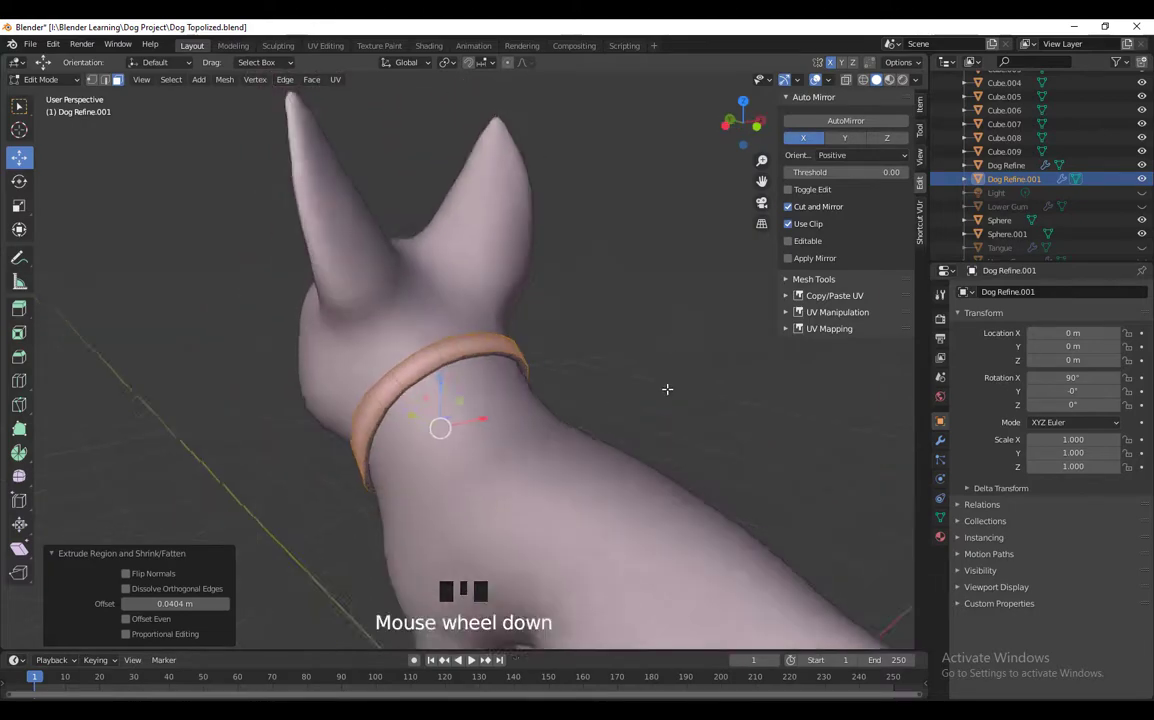
pyautogui.scroll(4, 629, 433)
pyautogui.moveTo(667, 389); pyautogui.dragTo(563, 391, button='middle')
pyautogui.scroll(-3, 641, 402)
# - Select the upper rim face and the outer face of one segment at the collar's front centre
pyautogui.scroll(4, 613, 422)
pyautogui.scroll(2, 637, 395)
pyautogui.scroll(2, 594, 385)
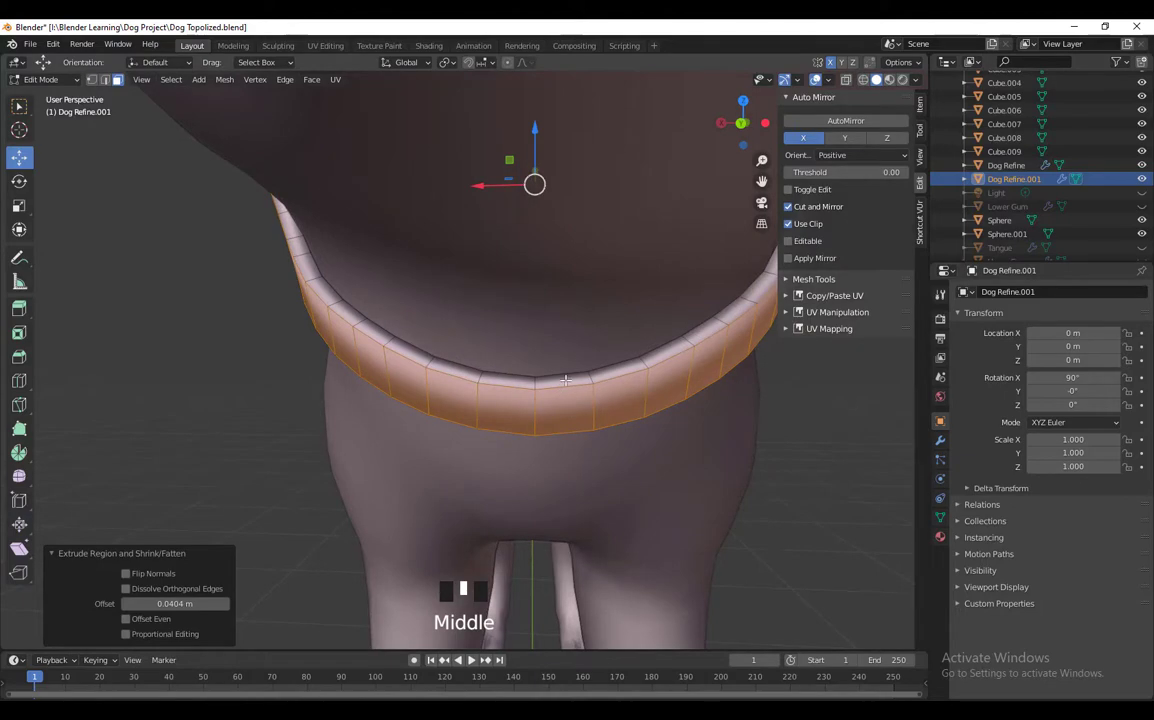
pyautogui.click(565, 381)
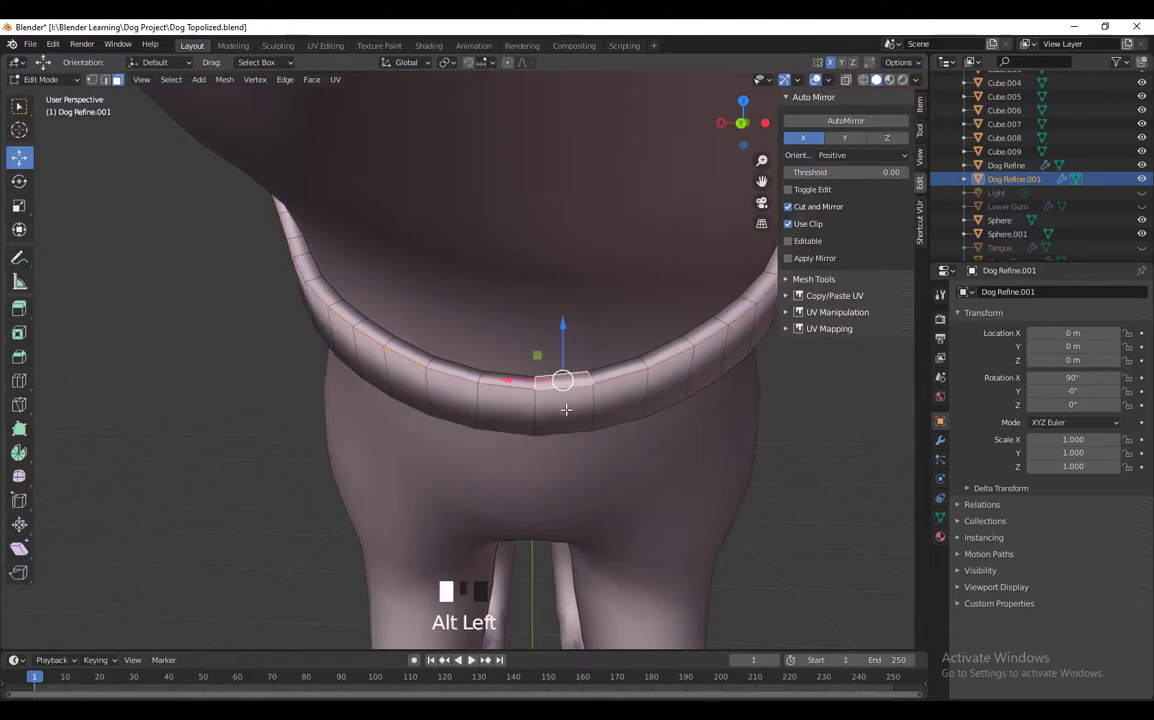
pyautogui.scroll(-2, 590, 413)
pyautogui.moveTo(608, 417); pyautogui.dragTo(533, 398, button='middle')
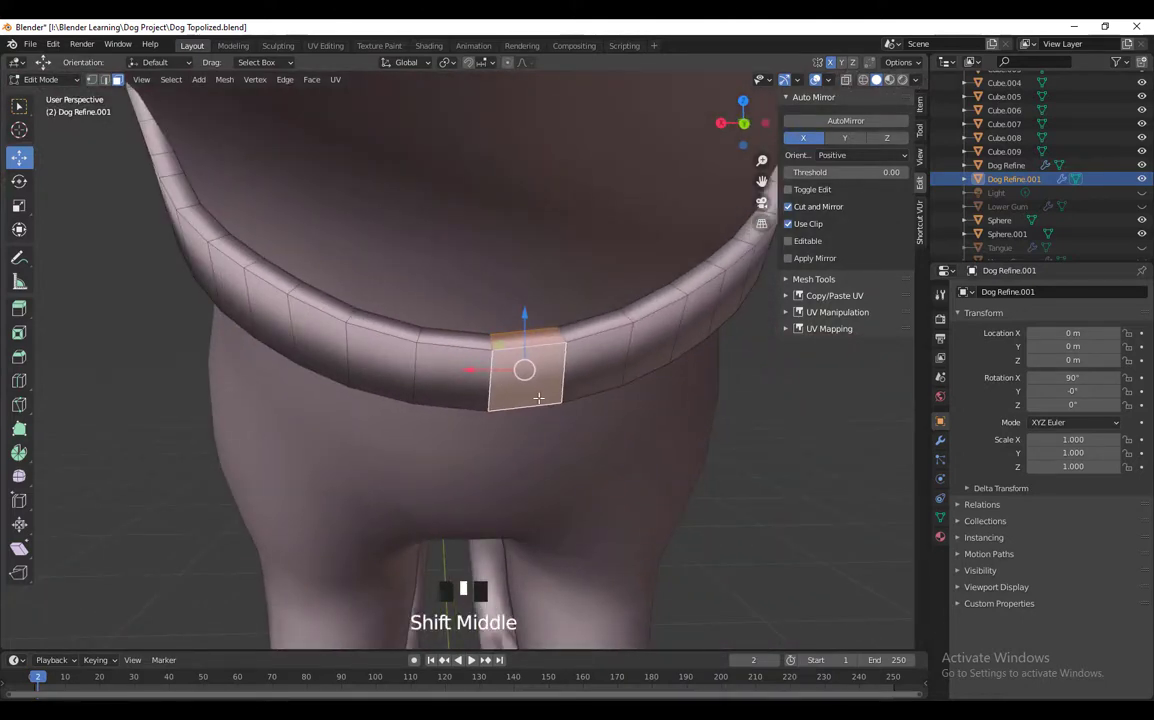
# - Duplicate the selected front collar faces in place and separate the copy into its own object
pyautogui.hotkey('shift', 'd')
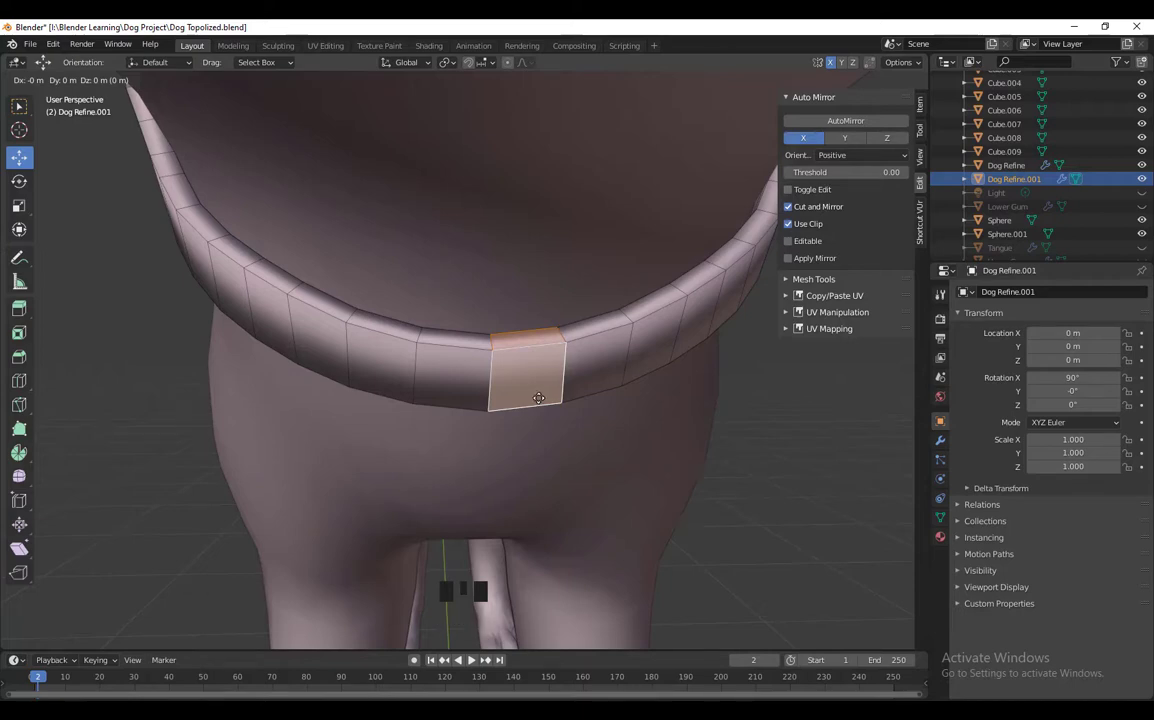
pyautogui.rightClick(538, 398)
pyautogui.rightClick(538, 398)
pyautogui.moveTo(541, 399)
pyautogui.click(598, 396)
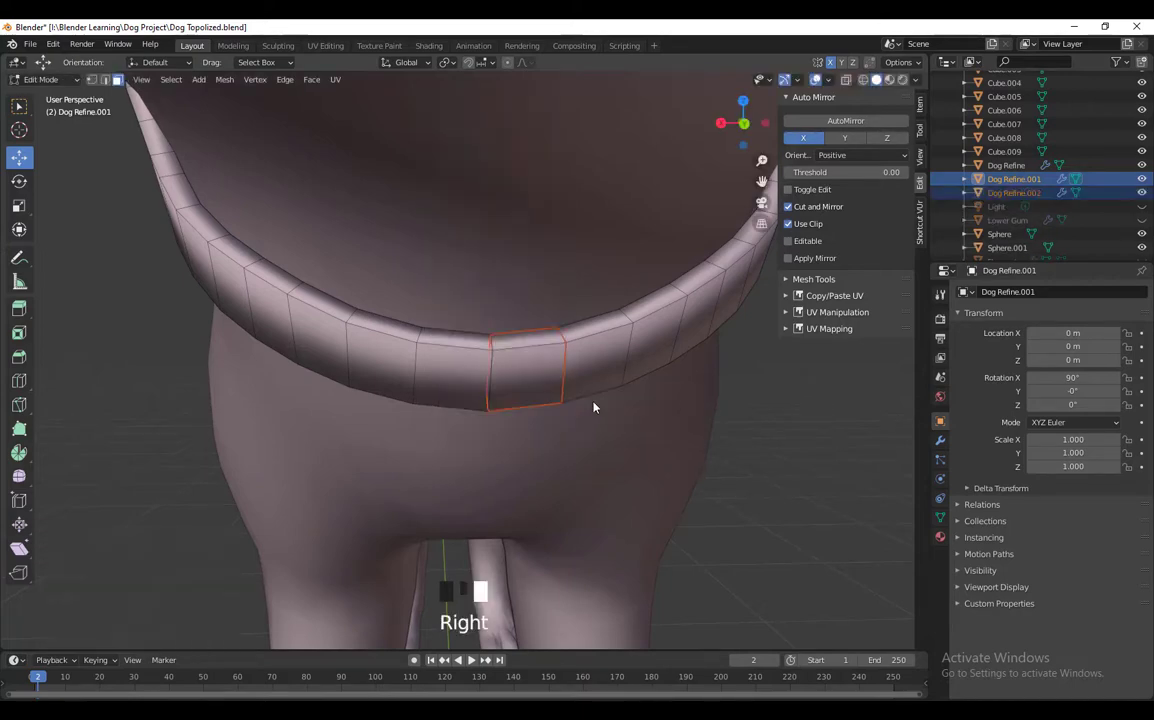
# - Leave mesh editing of the collar and select the separated front piece
pyautogui.moveTo(593, 404); pyautogui.dragTo(567, 416, button='middle')
pyautogui.moveTo(496, 409); pyautogui.dragTo(475, 413, button='middle')
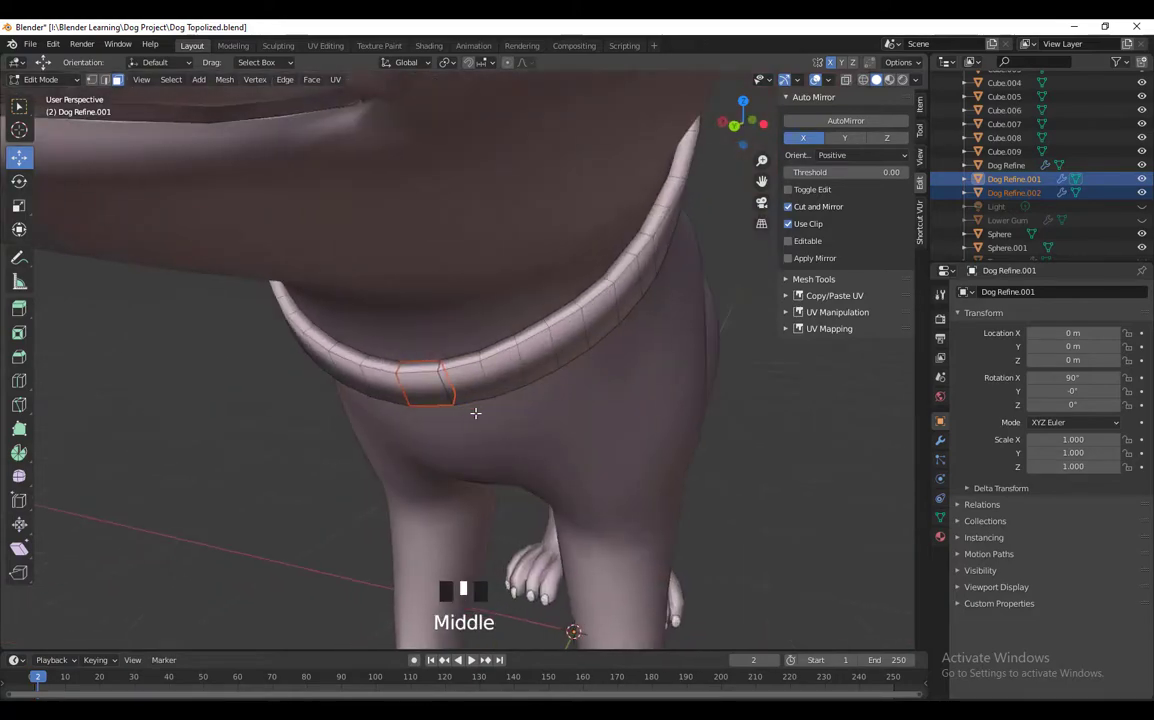
pyautogui.moveTo(782, 450); pyautogui.dragTo(662, 457, button='middle')
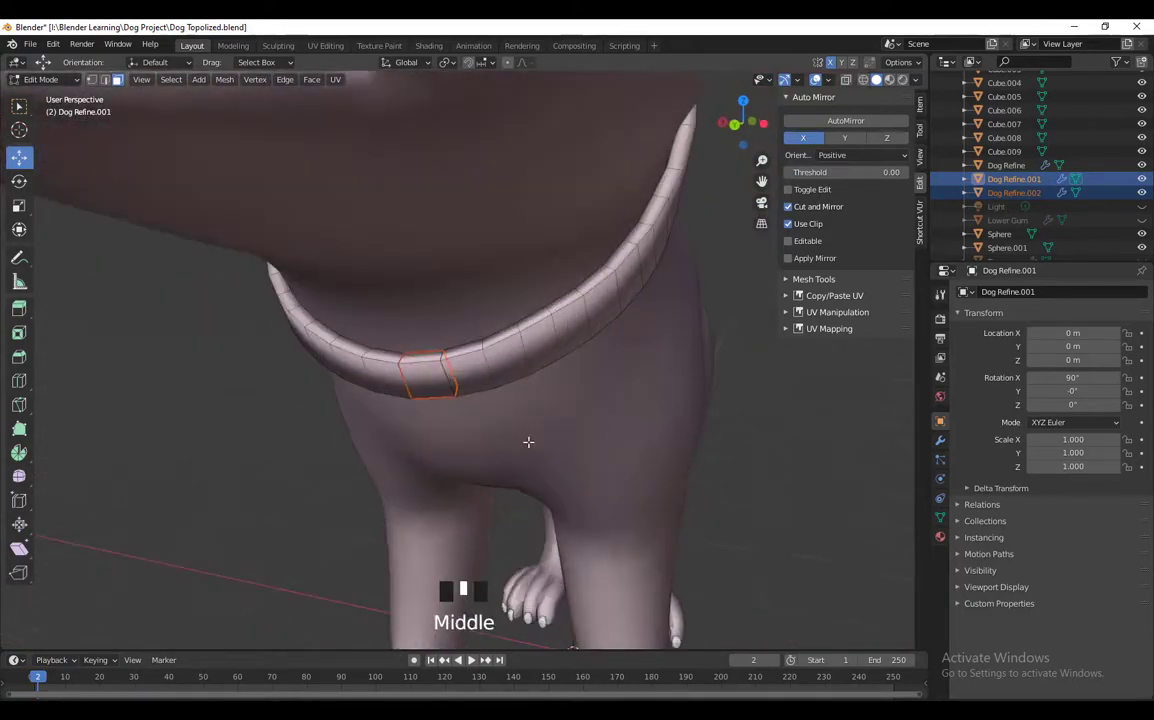
pyautogui.press('Tab')
pyautogui.click(429, 393)
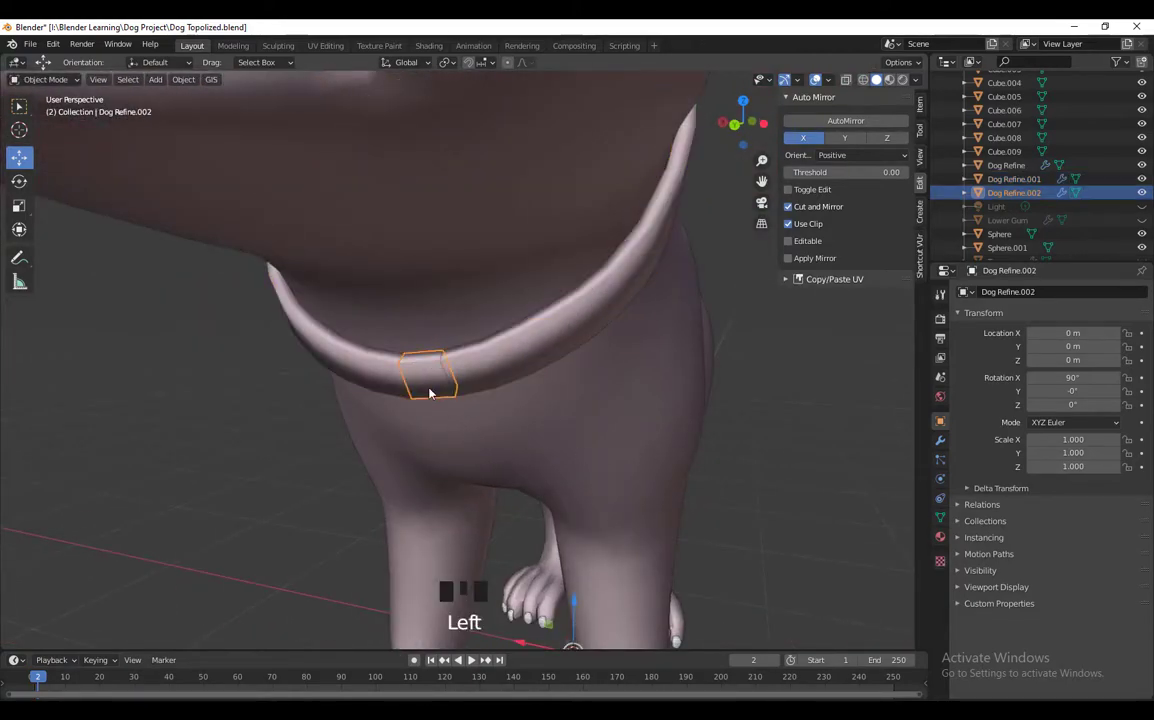
# - Select all faces of the separated front collar piece and extrude them along their normals by about 0.021 m
pyautogui.press('Tab')
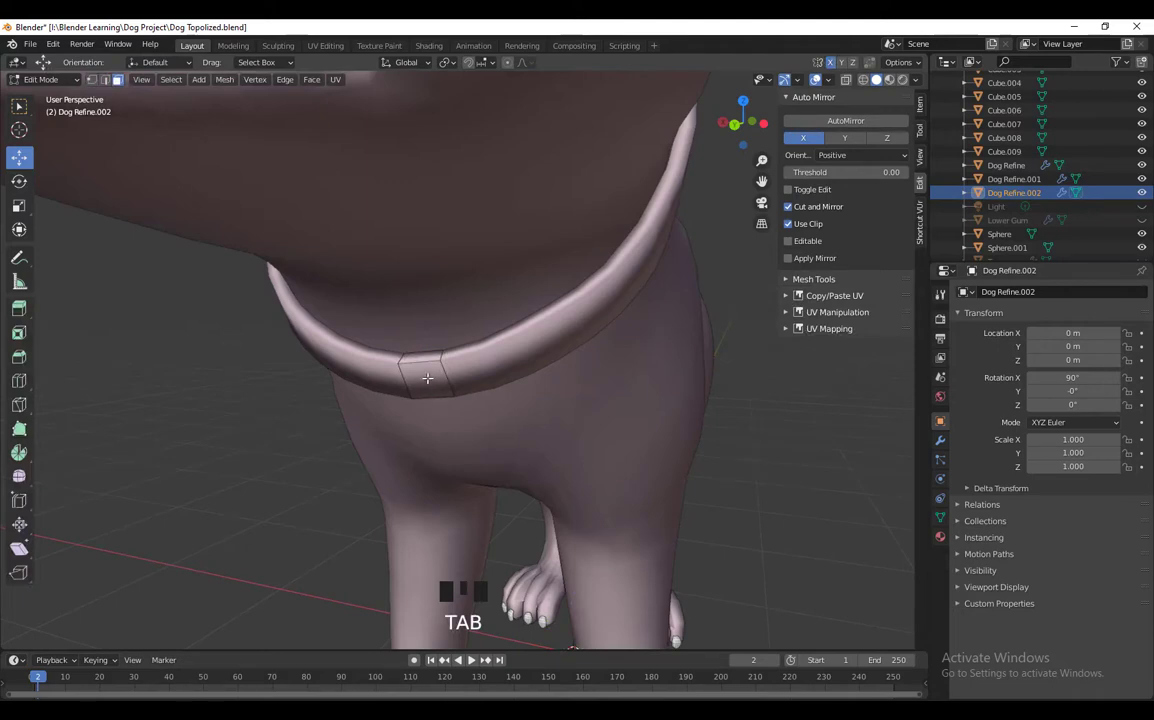
pyautogui.press('l')
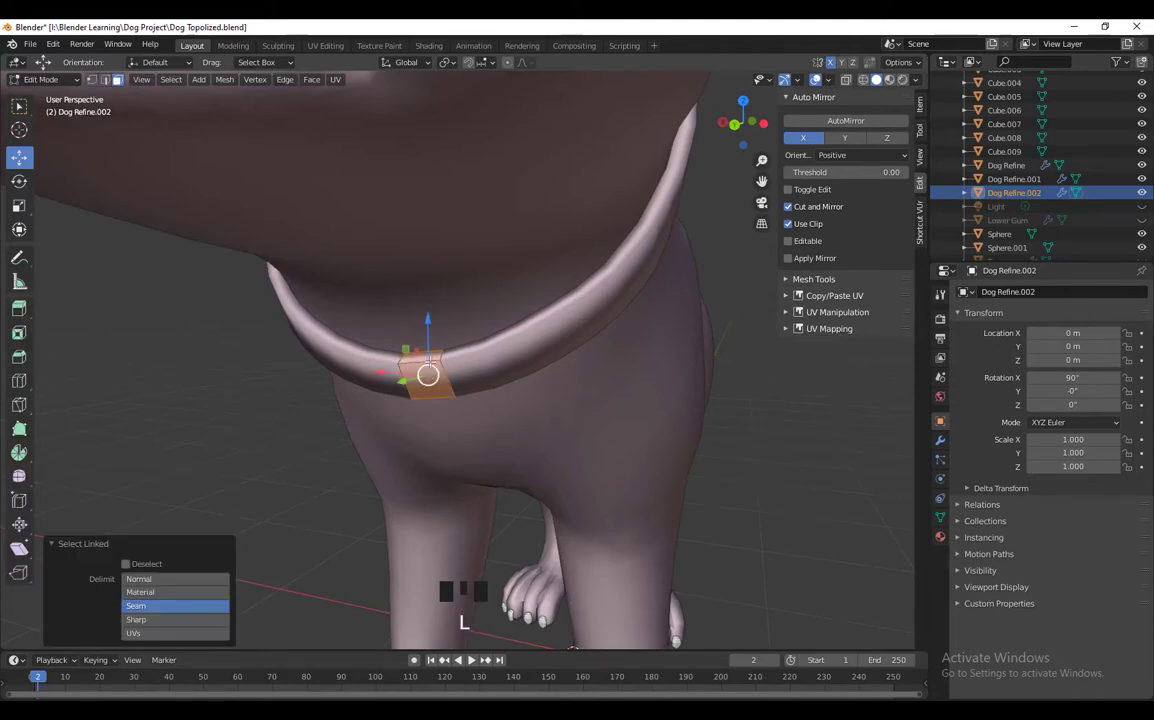
pyautogui.scroll(2, 446, 443)
pyautogui.keyDown('shift'); pyautogui.moveTo(446, 443); pyautogui.dragTo(428, 369, button='middle'); pyautogui.keyUp('shift')
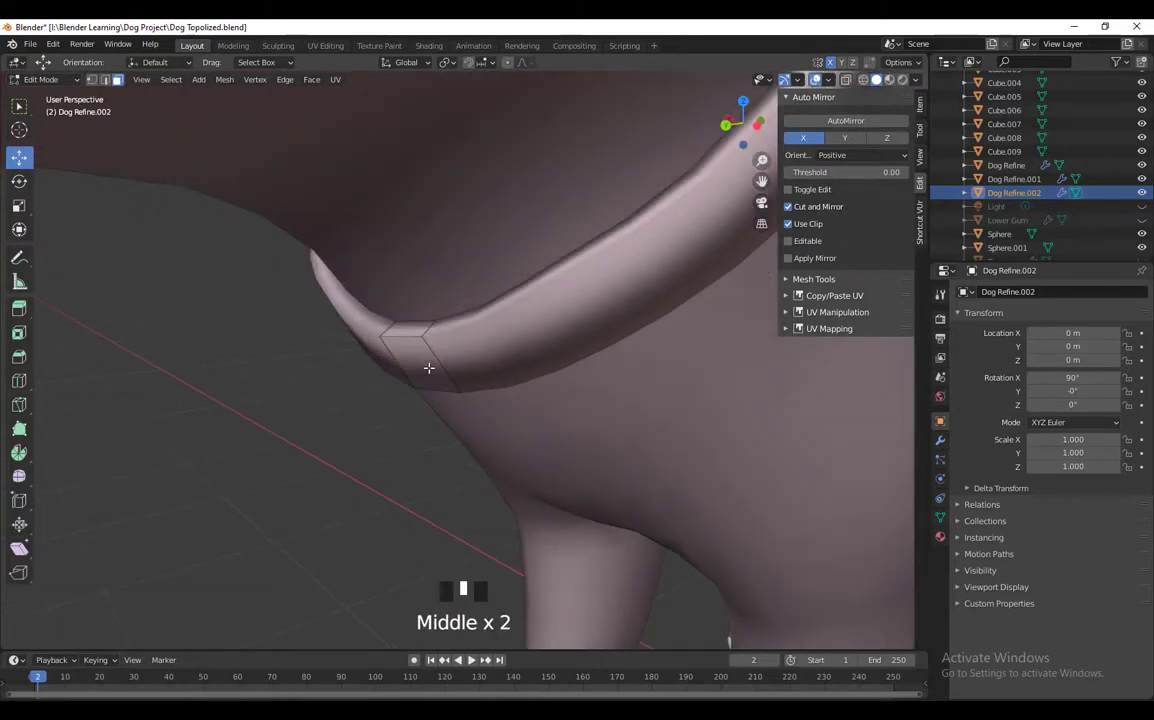
pyautogui.press('l')
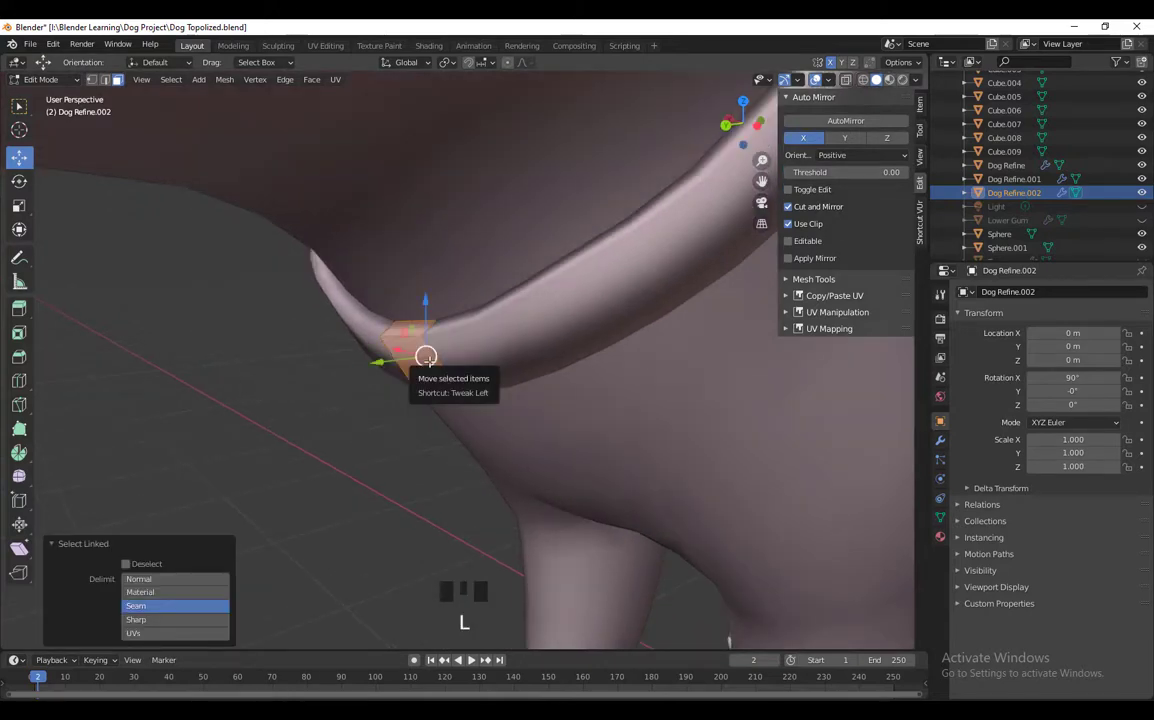
pyautogui.hotkey('alt', 'e')
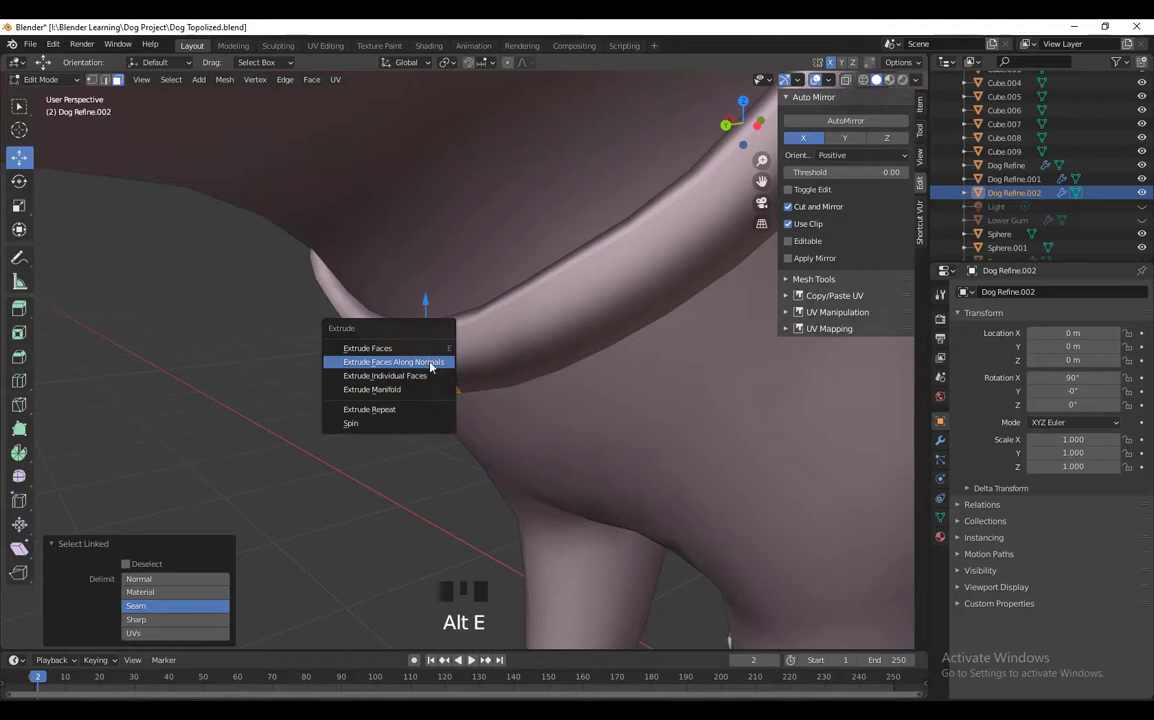
pyautogui.click(430, 364)
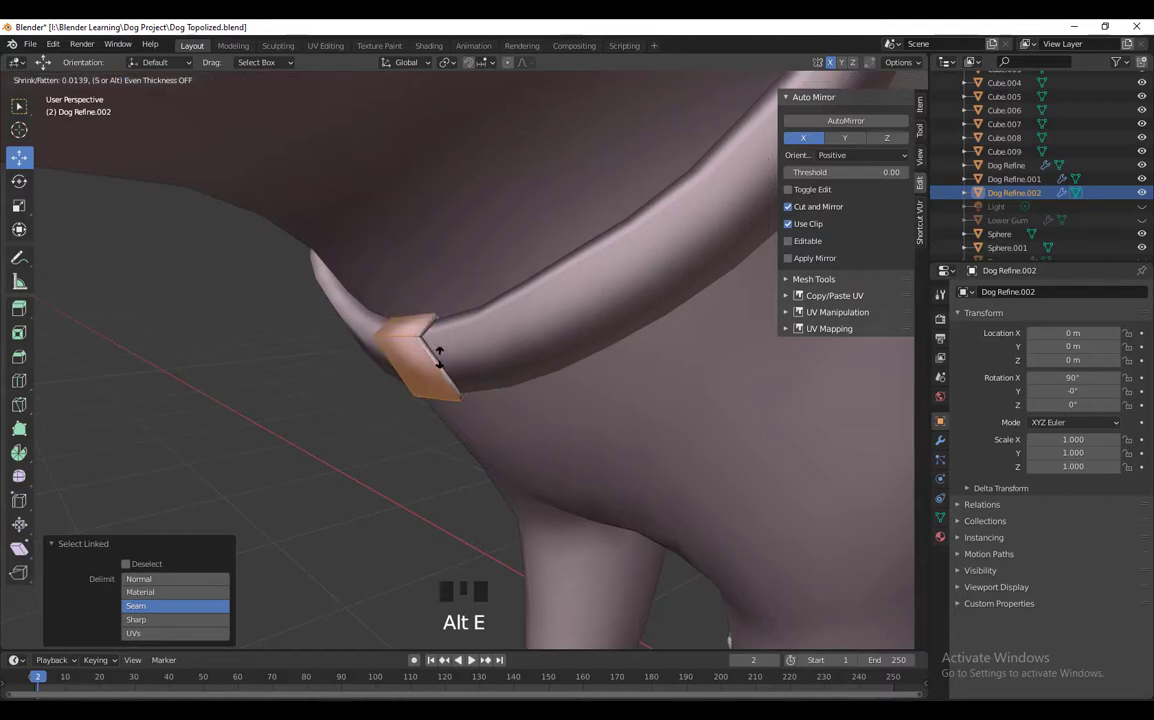
pyautogui.click(440, 355)
# - Add a crosswise loop cut slid slightly above the front piece's middle, plus a centred lengthwise loop cut
pyautogui.moveTo(440, 355); pyautogui.dragTo(528, 343, button='middle')
pyautogui.scroll(2, 546, 394)
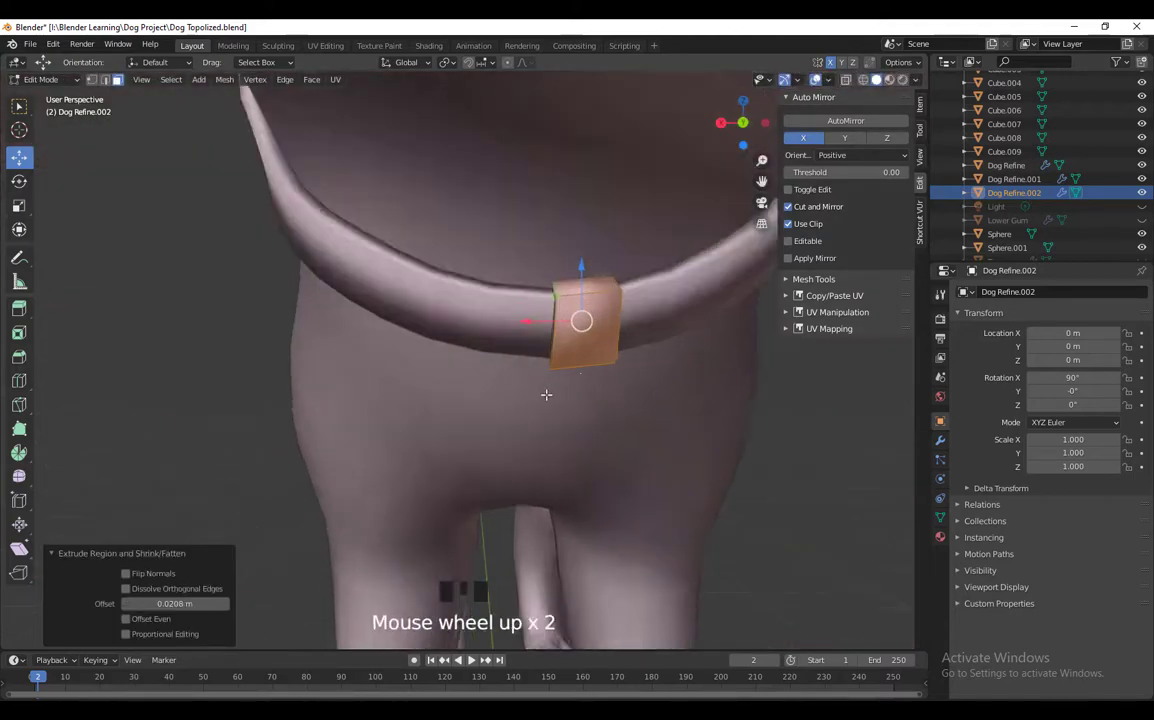
pyautogui.moveTo(546, 394); pyautogui.dragTo(502, 420, button='middle')
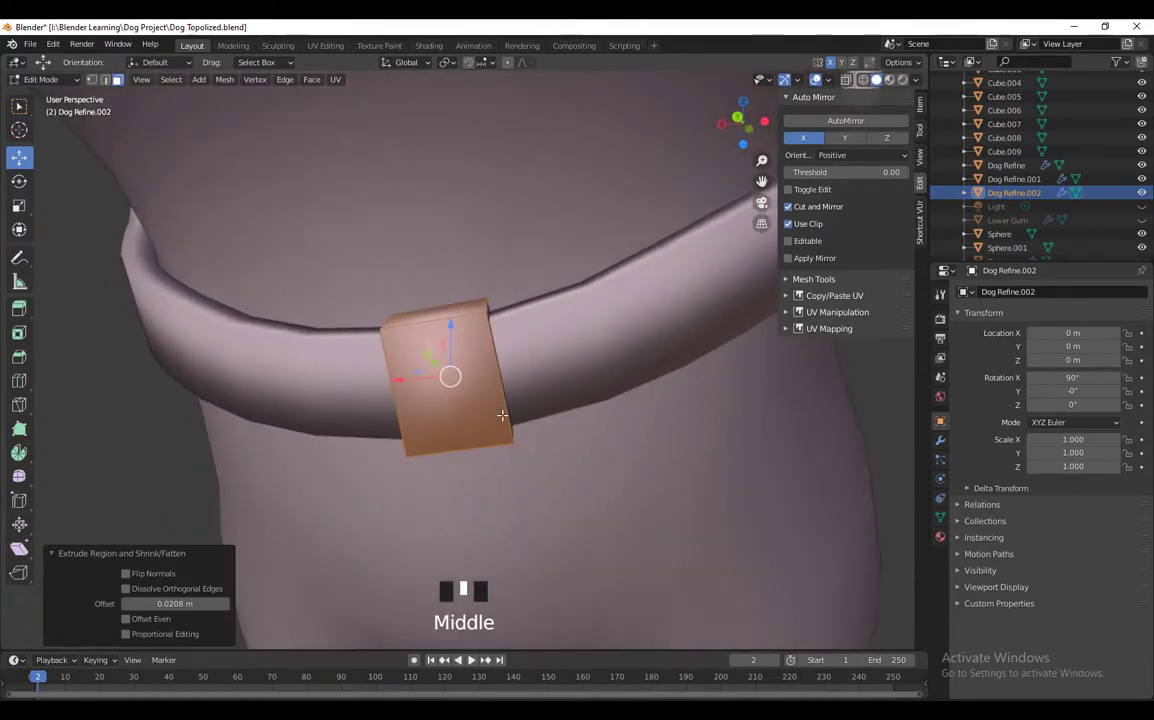
pyautogui.click(503, 401)
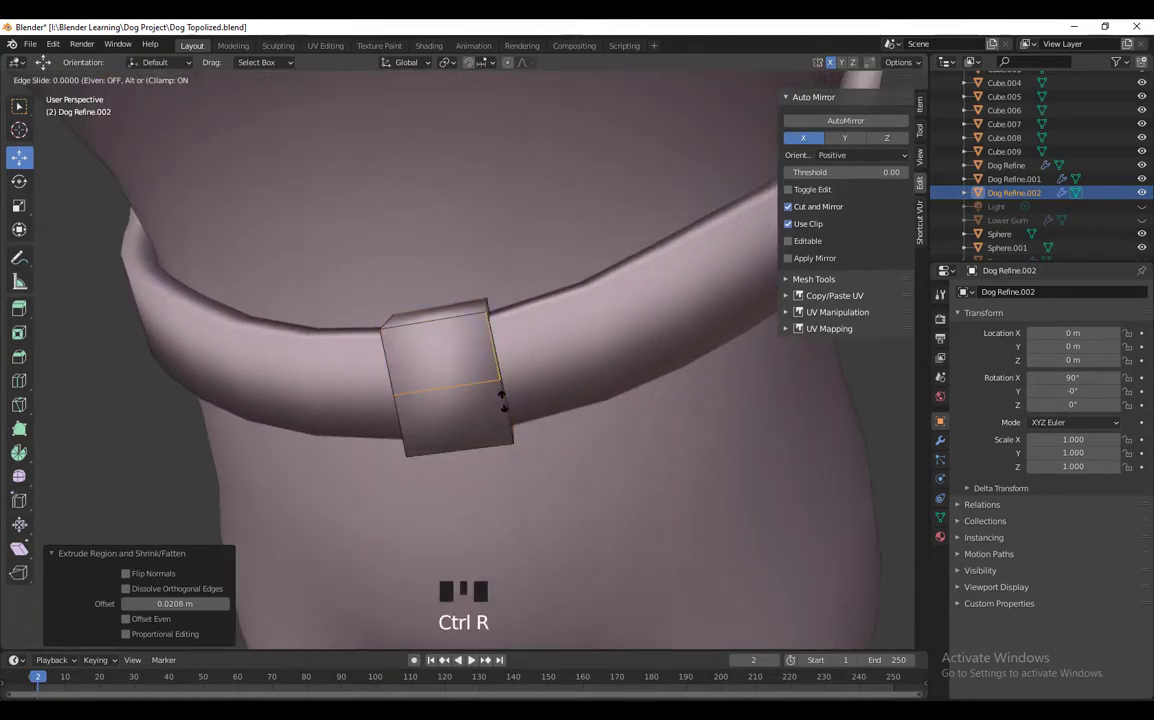
pyautogui.click(446, 405)
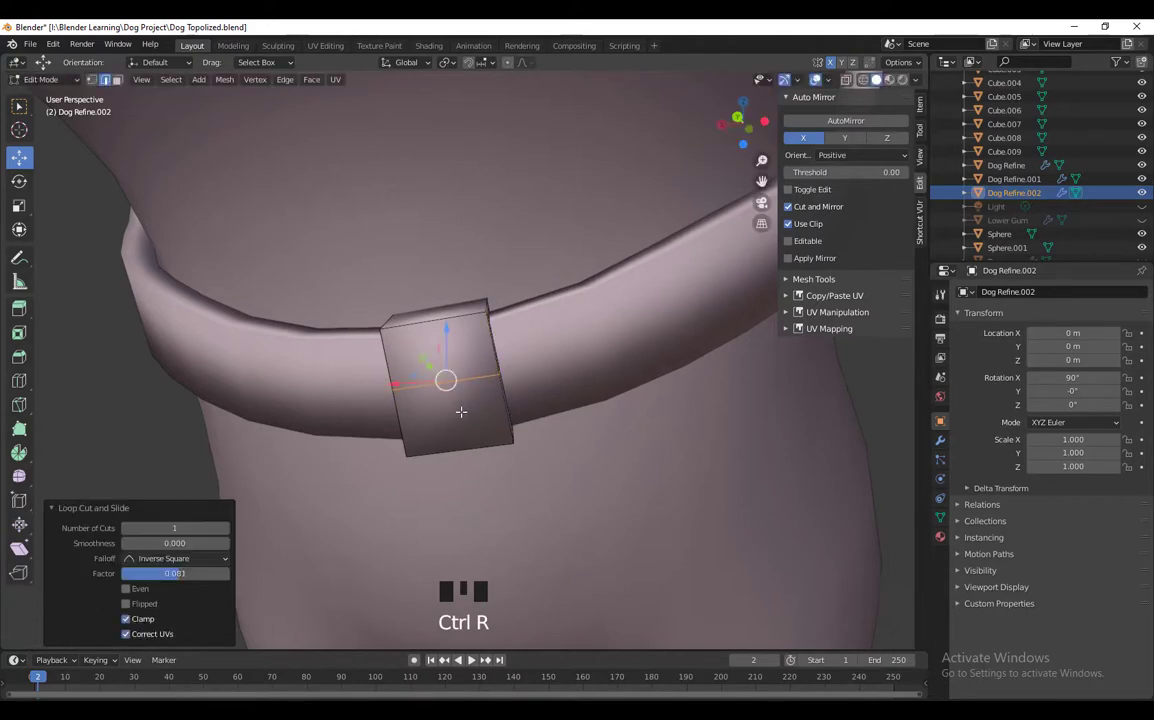
pyautogui.click(460, 392)
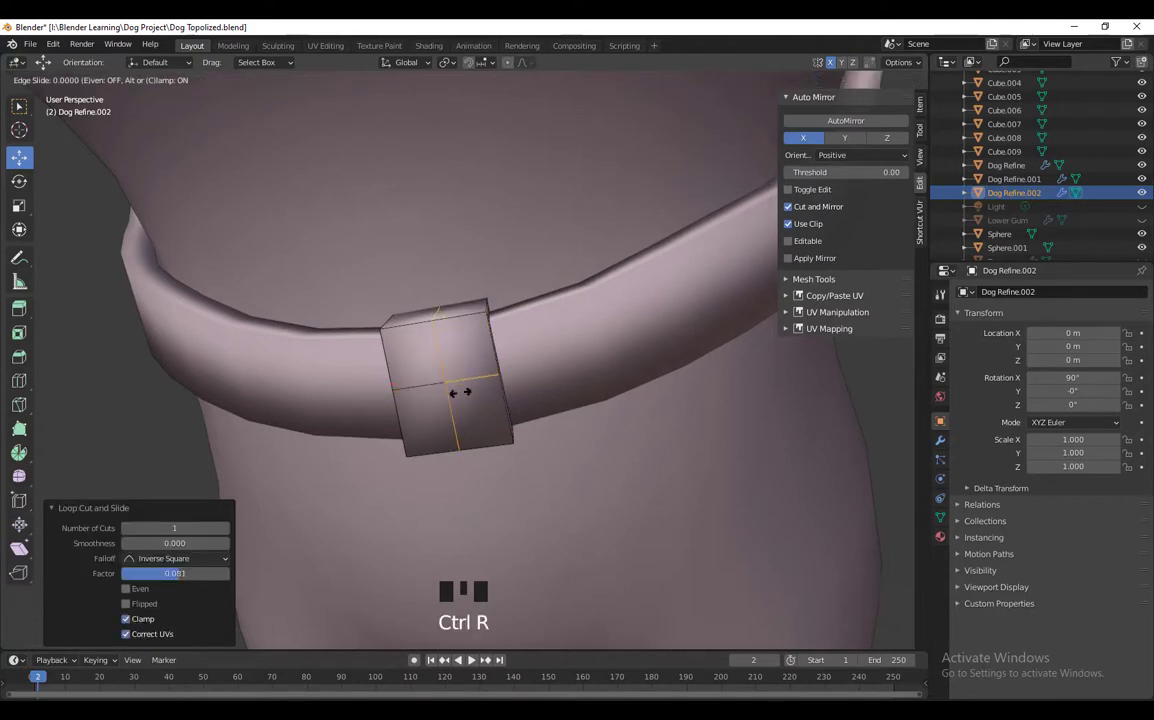
pyautogui.rightClick(460, 392)
# - Select the two faces on the underside of the front collar piece and extrude them about 0.017 m
pyautogui.scroll(-3, 502, 400)
pyautogui.scroll(1, 452, 426)
pyautogui.moveTo(502, 400); pyautogui.dragTo(532, 427, button='middle')
pyautogui.scroll(3, 452, 426)
pyautogui.scroll(1, 688, 459)
pyautogui.scroll(2, 618, 415)
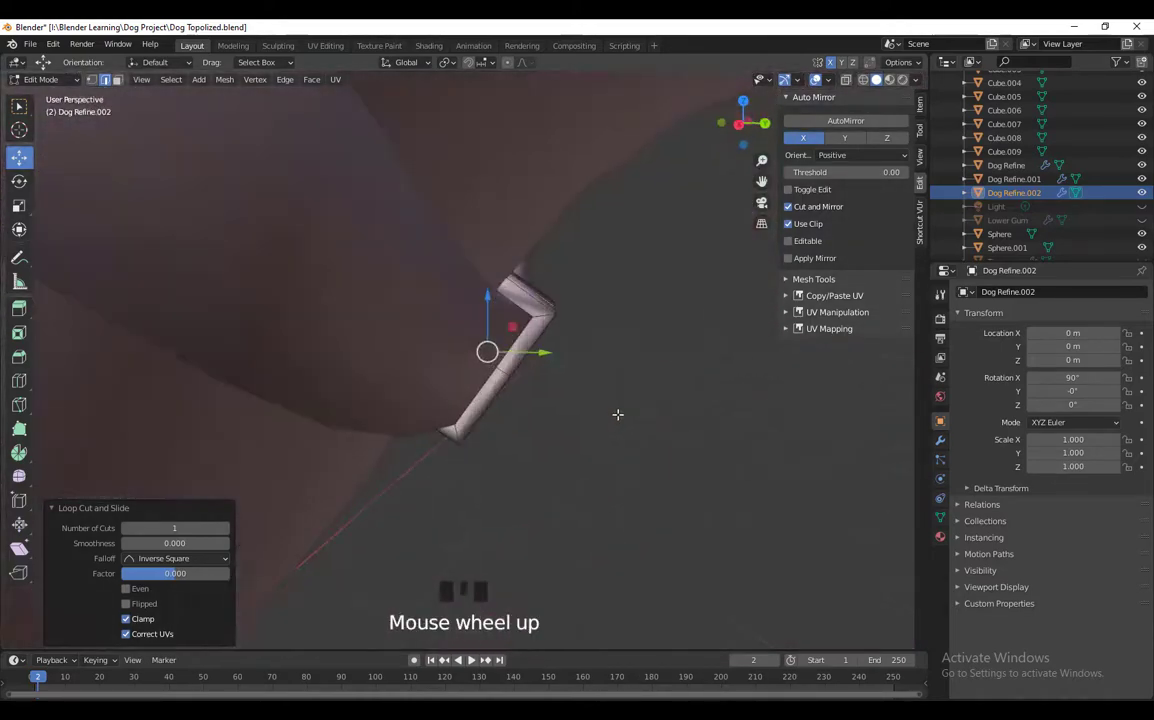
pyautogui.moveTo(618, 415); pyautogui.dragTo(585, 410, button='middle')
pyautogui.click(585, 410)
pyautogui.scroll(-3, 625, 455)
pyautogui.moveTo(625, 455); pyautogui.dragTo(461, 321, button='middle')
pyautogui.scroll(2, 528, 448)
pyautogui.scroll(1, 505, 438)
pyautogui.scroll(2, 485, 438)
pyautogui.scroll(2, 626, 446)
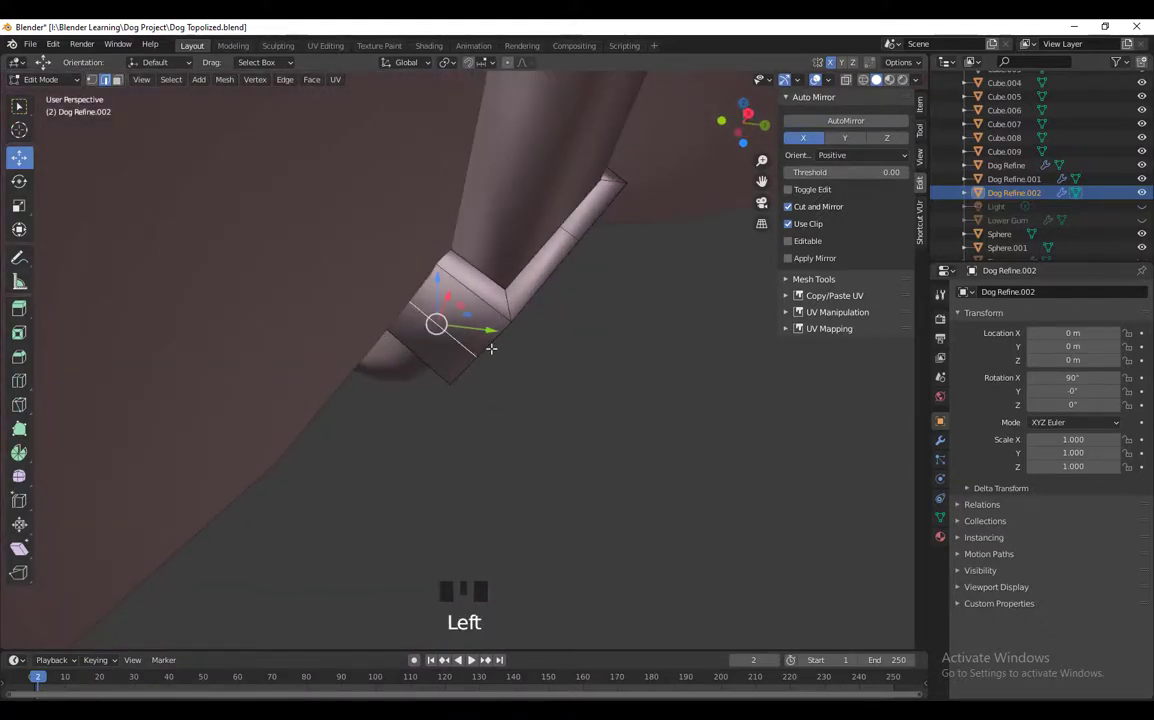
pyautogui.moveTo(467, 371); pyautogui.dragTo(625, 421, button='middle')
pyautogui.scroll(-3, 569, 406)
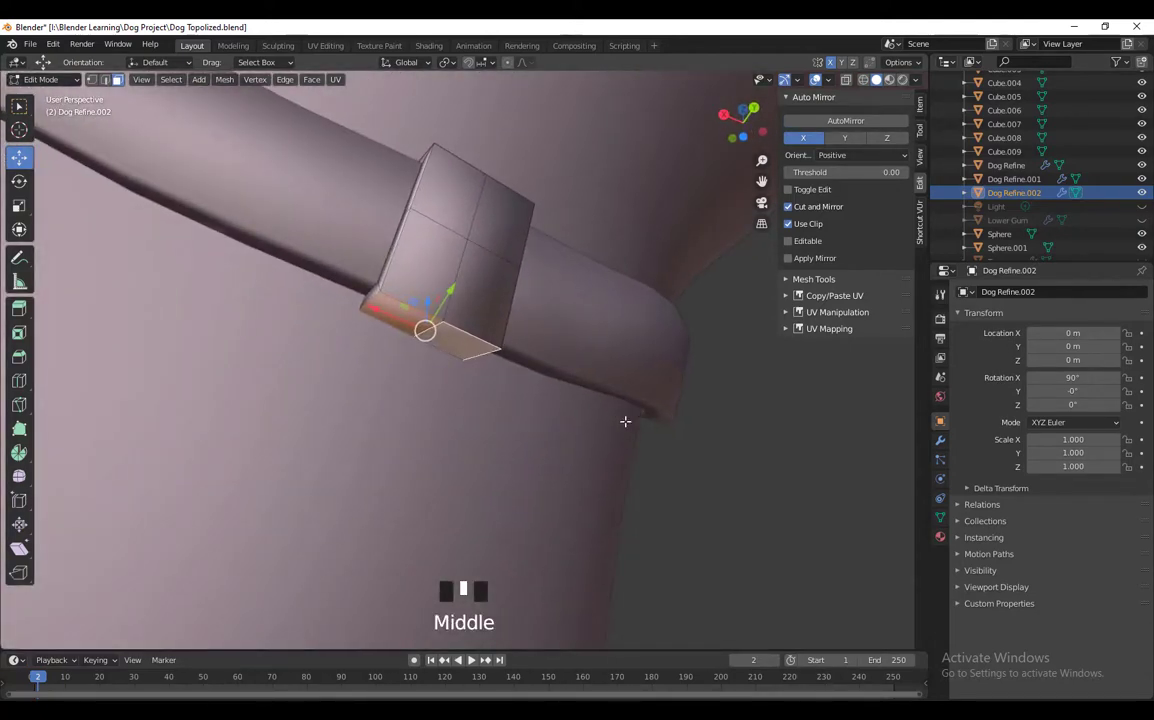
pyautogui.press('e')
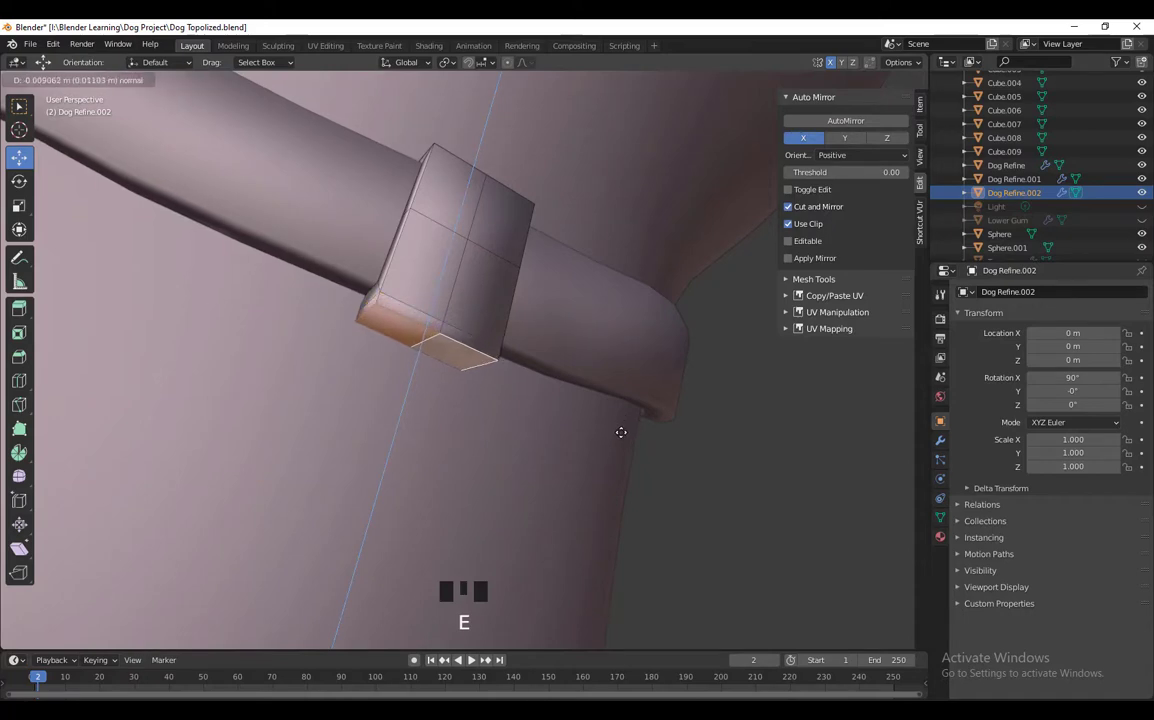
pyautogui.click(619, 440)
# - Scale down the extruded lower end faces and move them about 0.02 m down and 0.007 m along Y
pyautogui.moveTo(618, 456); pyautogui.dragTo(671, 473, button='middle')
pyautogui.press('s')
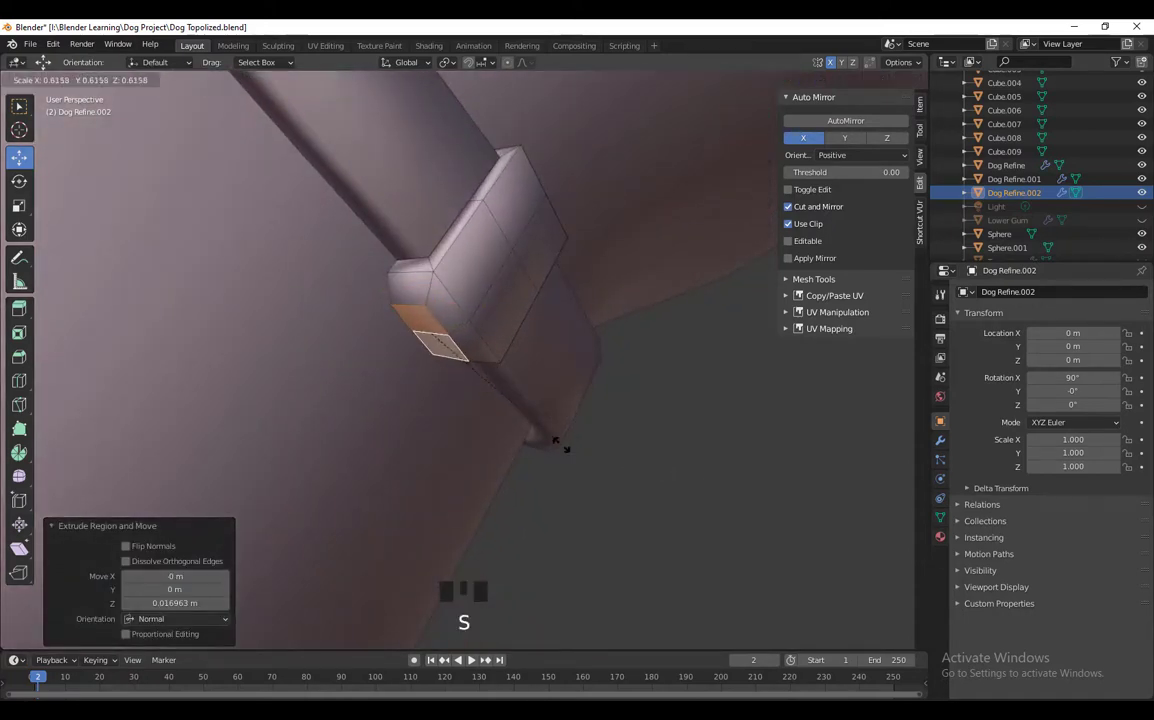
pyautogui.click(507, 426)
pyautogui.moveTo(690, 479); pyautogui.dragTo(586, 455, button='middle')
pyautogui.scroll(-1, 580, 450)
pyautogui.moveTo(452, 348); pyautogui.dragTo(458, 353)
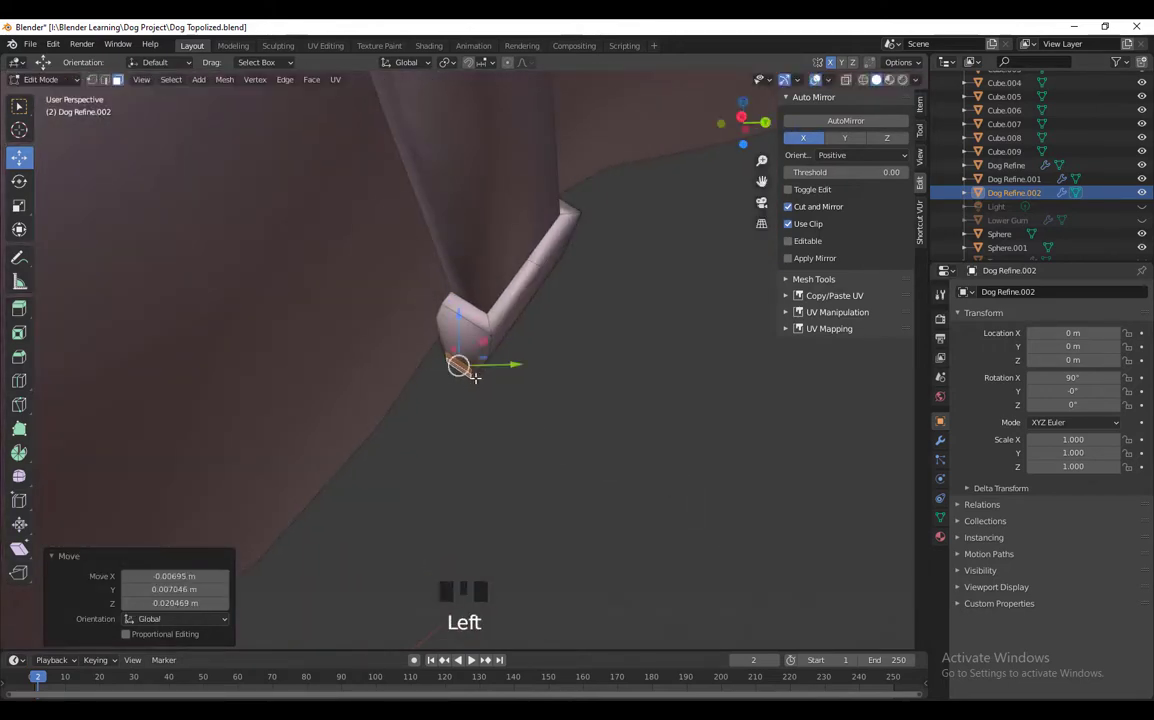
# - Examine the tapered front piece's shape and its fit on the collar from several sides
pyautogui.moveTo(458, 360); pyautogui.dragTo(549, 456, button='middle')
pyautogui.scroll(2, 464, 440)
pyautogui.scroll(1, 482, 440)
pyautogui.scroll(2, 561, 407)
pyautogui.scroll(1, 659, 451)
pyautogui.scroll(-3, 482, 464)
pyautogui.scroll(-5, 466, 469)
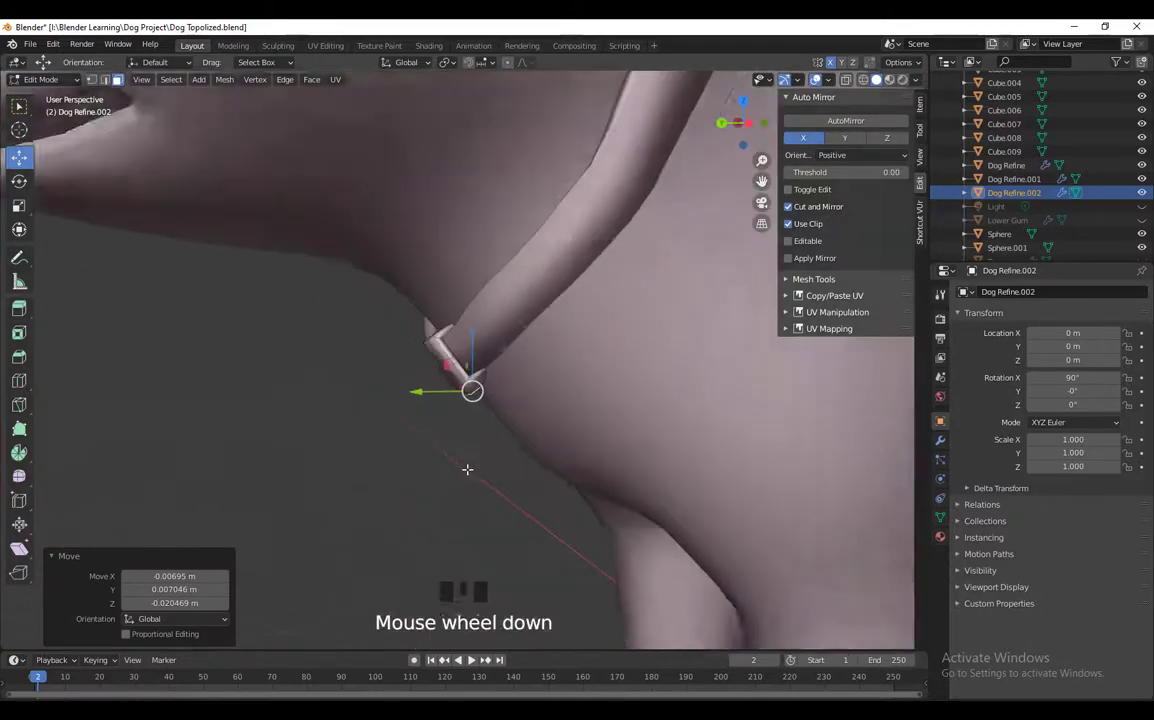
pyautogui.scroll(-2, 482, 450)
pyautogui.moveTo(469, 456); pyautogui.dragTo(518, 352, button='middle')
pyautogui.scroll(3, 390, 450)
pyautogui.scroll(-3, 641, 456)
pyautogui.scroll(3, 489, 466)
pyautogui.scroll(-2, 573, 450)
pyautogui.scroll(4, 545, 405)
pyautogui.scroll(2, 512, 409)
pyautogui.keyDown('shift'); pyautogui.moveTo(468, 396); pyautogui.dragTo(305, 354, button='middle'); pyautogui.keyUp('shift')
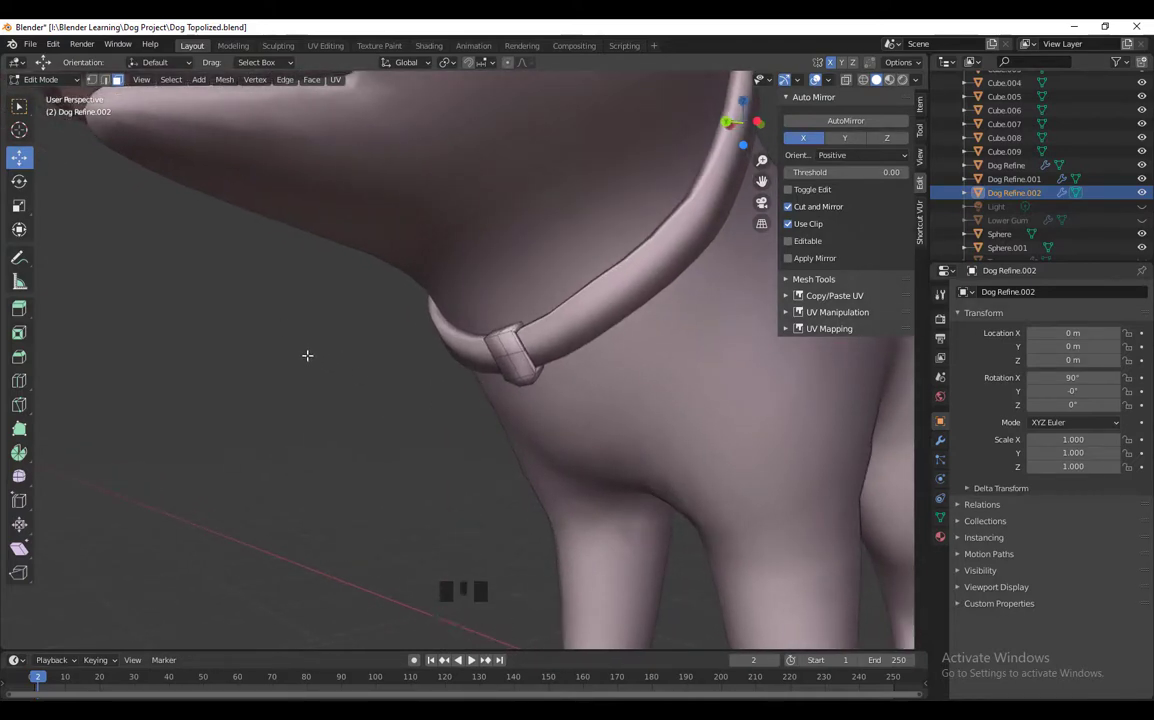
# - Leave mesh editing of the front piece and add a torus with a 1 m major and 0.25 m minor radius
pyautogui.press('Tab')
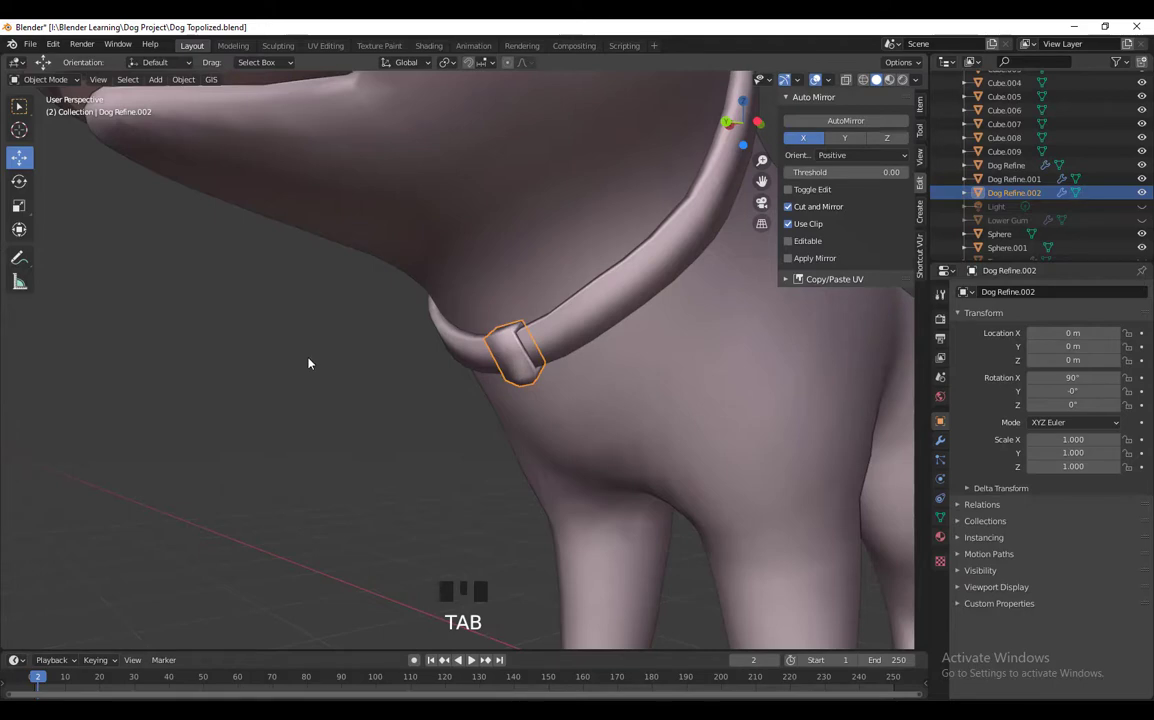
pyautogui.hotkey('shift', 'a')
pyautogui.moveTo(309, 362)
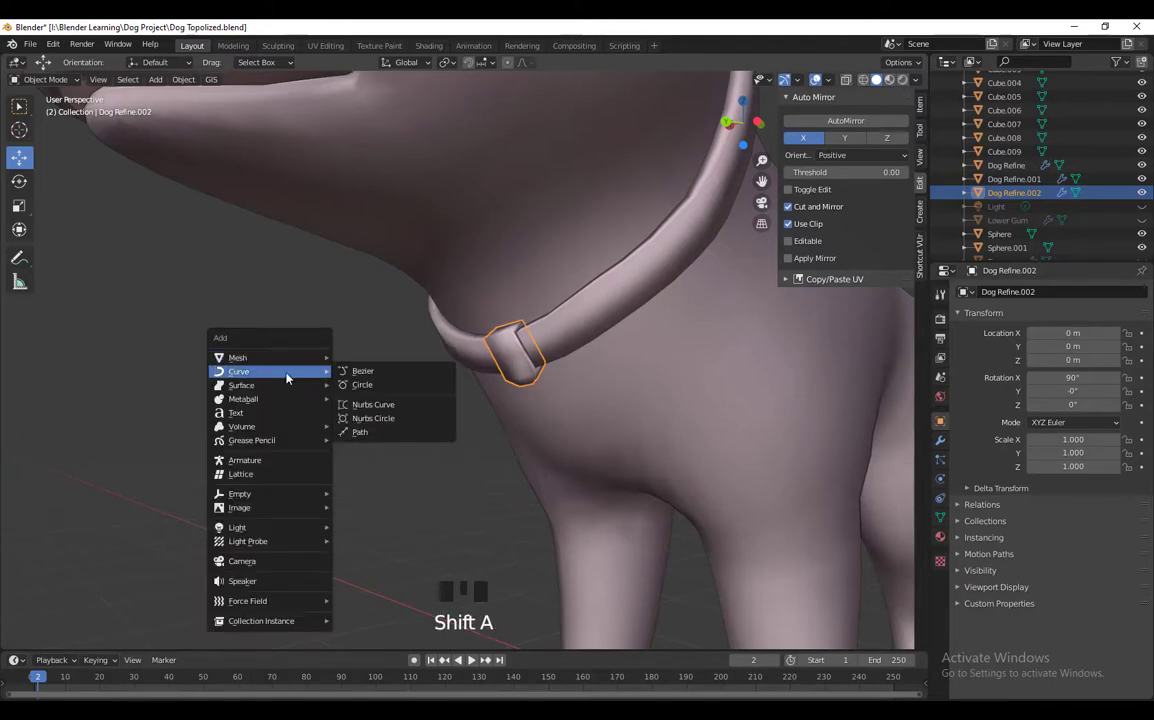
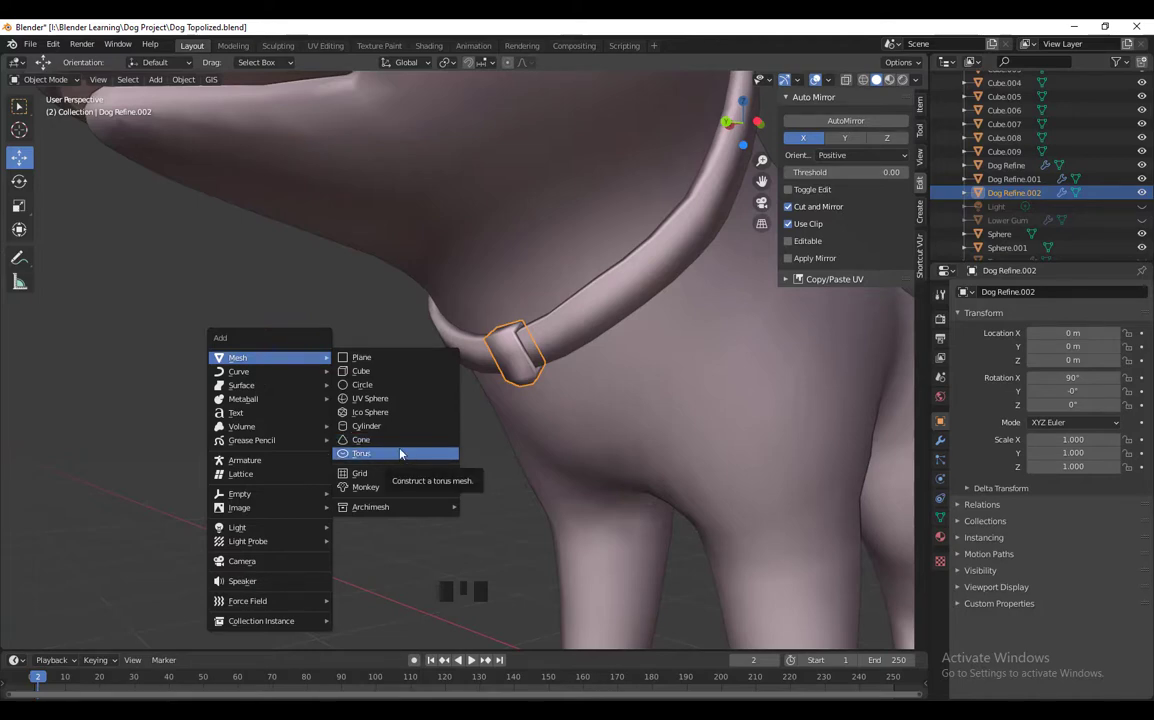
pyautogui.click(388, 455)
pyautogui.scroll(-6, 386, 456)
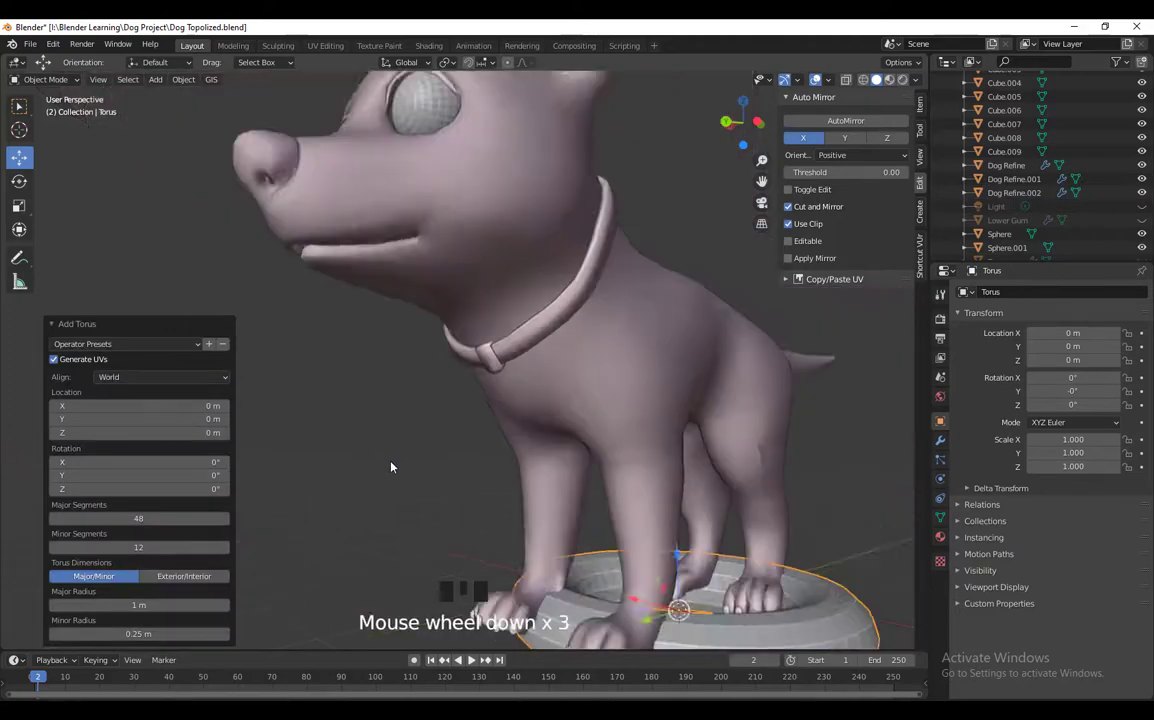
pyautogui.moveTo(394, 471); pyautogui.dragTo(447, 518, button='middle')
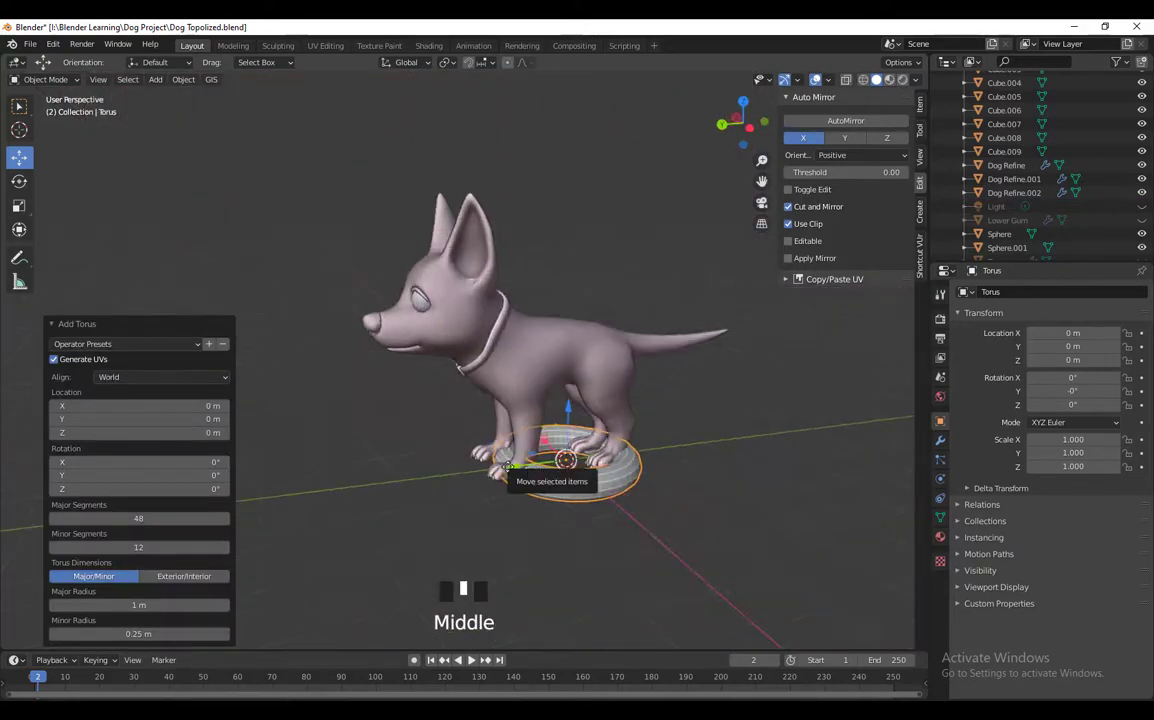
# - Move the torus about 3.83 m along Y in front of the dog and shrink it to a scale of about 0.074
pyautogui.moveTo(507, 466); pyautogui.dragTo(262, 478)
pyautogui.scroll(2, 364, 499)
pyautogui.keyDown('shift'); pyautogui.moveTo(388, 507); pyautogui.dragTo(305, 563, button='middle'); pyautogui.keyUp('shift')
pyautogui.press('s')
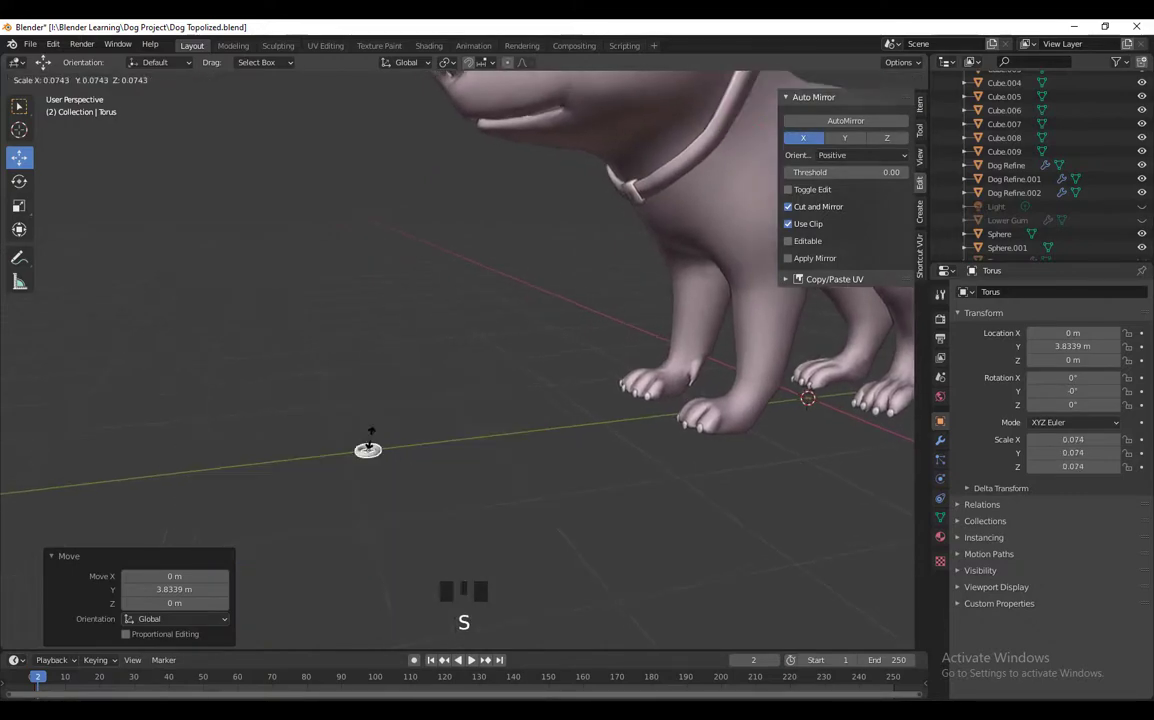
pyautogui.click(368, 445)
# - Raise the torus and bring it back beneath the collar's front piece, at about Y 1.756 m and Z 1.645 m
pyautogui.scroll(-2, 368, 405)
pyautogui.moveTo(368, 405); pyautogui.dragTo(487, 405, button='middle')
pyautogui.moveTo(487, 405); pyautogui.dragTo(521, 284)
pyautogui.moveTo(521, 284); pyautogui.dragTo(266, 244, button='middle')
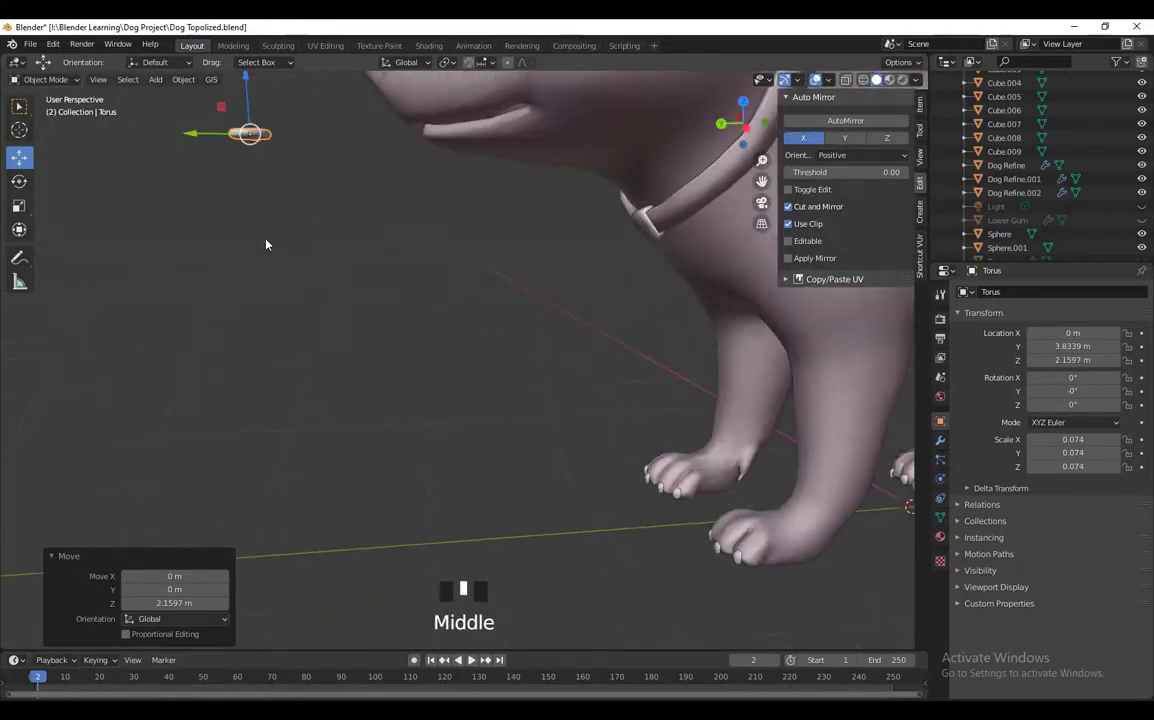
pyautogui.moveTo(193, 135); pyautogui.dragTo(673, 286)
pyautogui.moveTo(607, 300); pyautogui.dragTo(606, 302)
pyautogui.moveTo(606, 302); pyautogui.dragTo(590, 485, button='middle')
pyautogui.scroll(3, 637, 338)
pyautogui.moveTo(564, 170); pyautogui.dragTo(577, 244)
# - Shift the torus out of the dog's chest to about Y 1.865 m and Z 1.605 m, below the front piece
pyautogui.moveTo(618, 327); pyautogui.dragTo(647, 479, button='middle')
pyautogui.scroll(4, 626, 412)
pyautogui.scroll(2, 546, 421)
pyautogui.scroll(2, 538, 458)
pyautogui.scroll(2, 675, 391)
pyautogui.scroll(5, 636, 363)
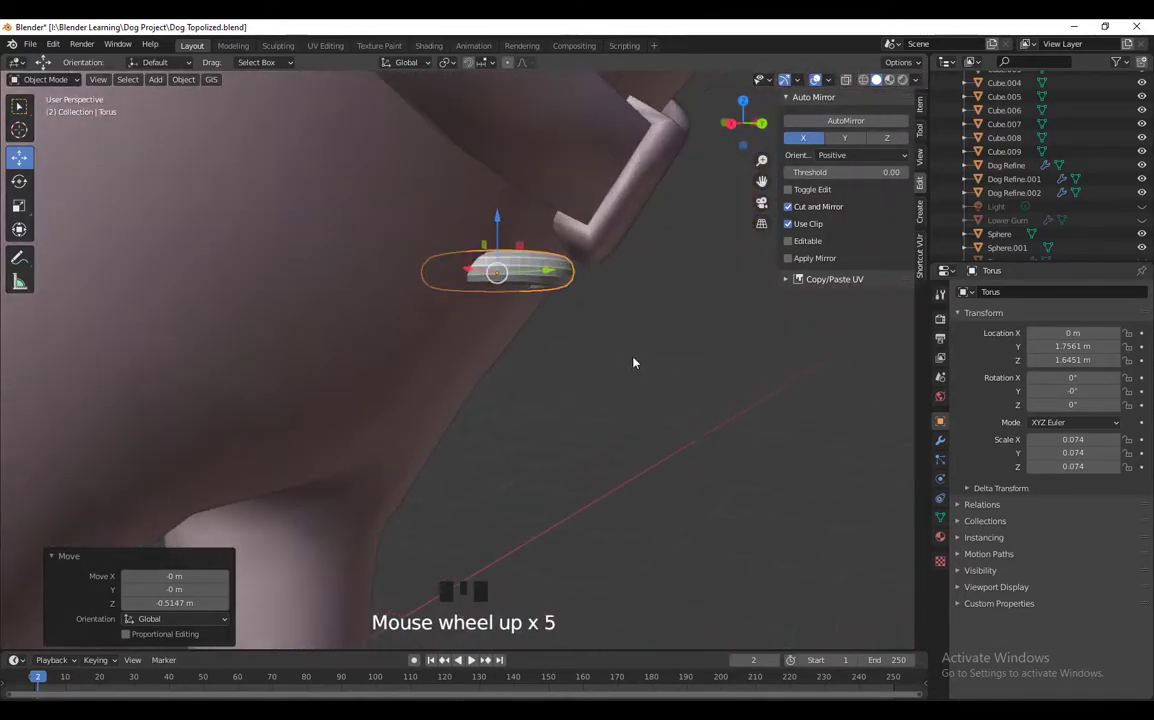
pyautogui.keyDown('shift'); pyautogui.moveTo(636, 363); pyautogui.dragTo(489, 531, button='middle'); pyautogui.keyUp('shift')
pyautogui.moveTo(489, 343); pyautogui.dragTo(557, 433, button='middle')
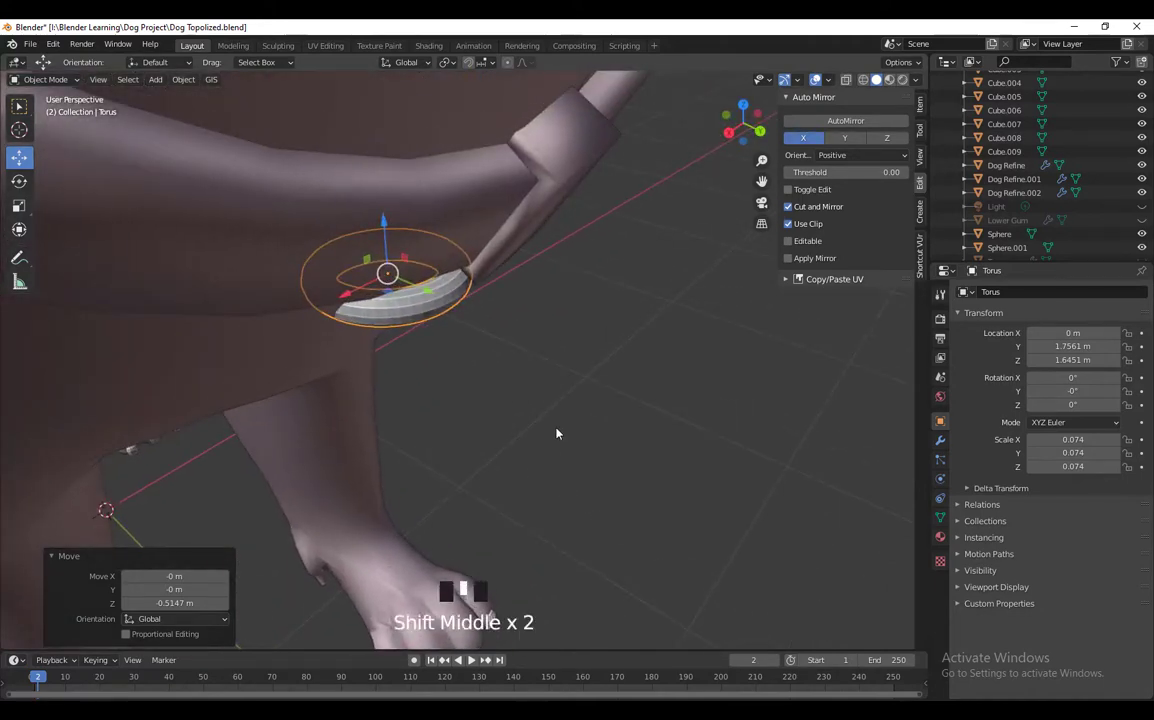
pyautogui.press('KP_Decimal')
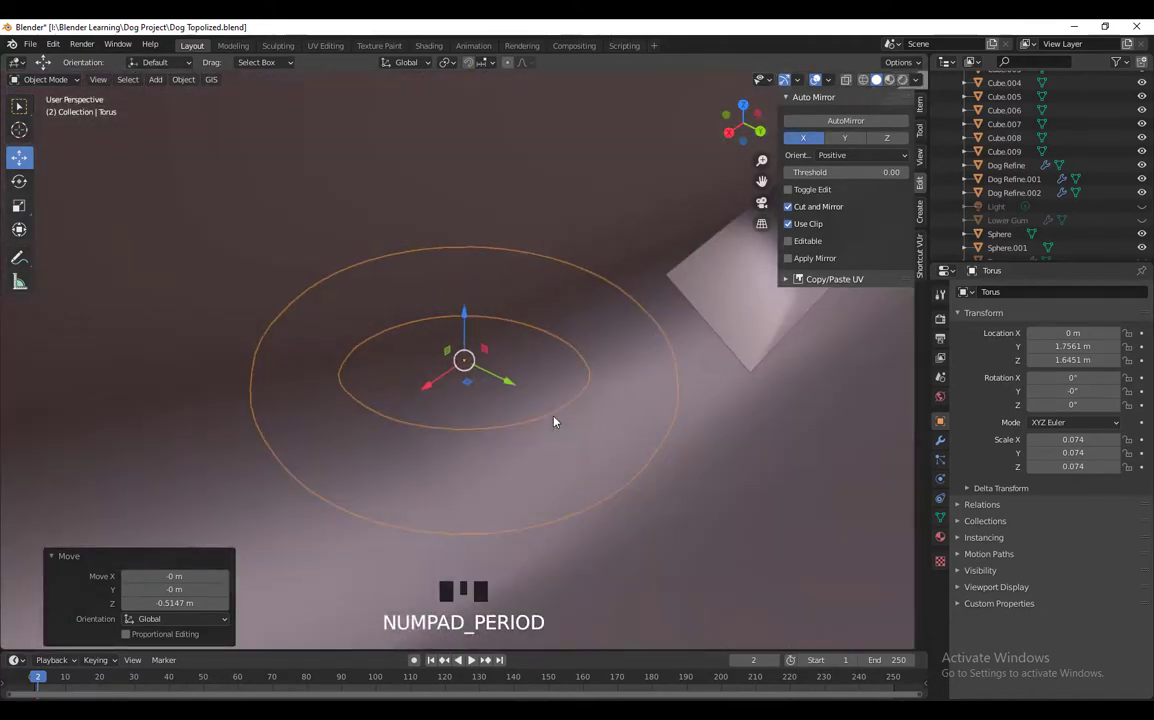
pyautogui.scroll(-3, 555, 423)
pyautogui.keyDown('shift'); pyautogui.moveTo(555, 423); pyautogui.dragTo(489, 342, button='middle'); pyautogui.keyUp('shift')
pyautogui.moveTo(474, 326); pyautogui.dragTo(340, 408)
pyautogui.moveTo(340, 408); pyautogui.dragTo(620, 505, button='middle')
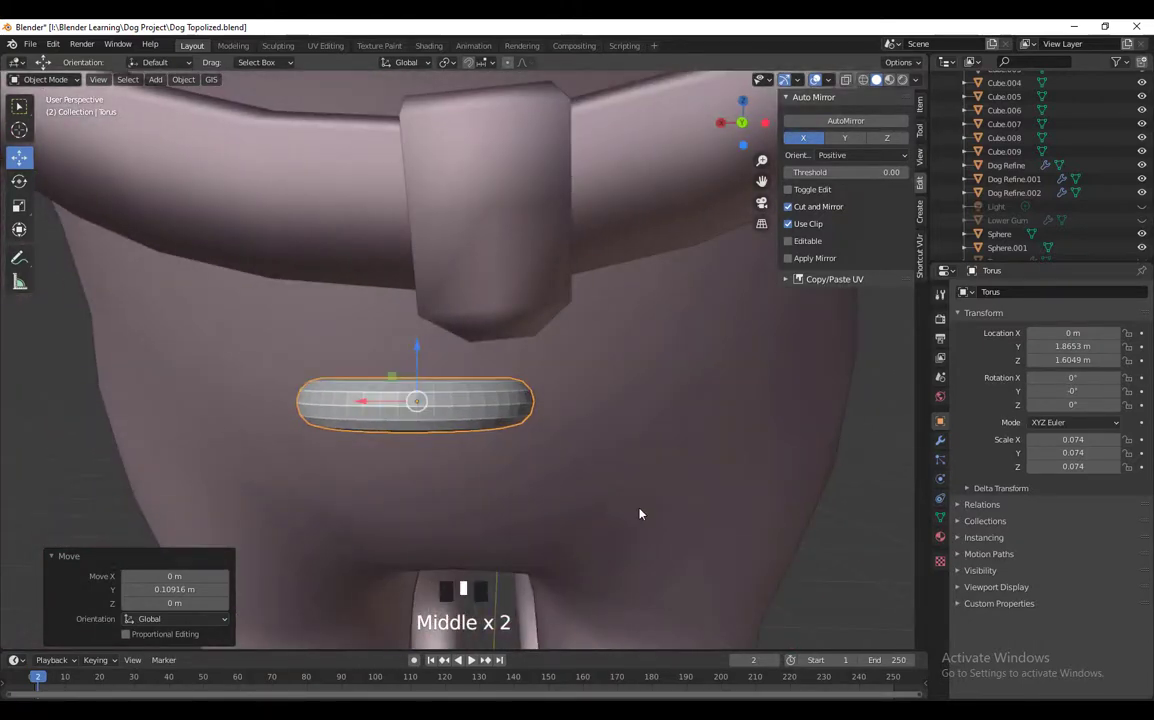
# - Rotate the torus about -103° around the X axis and scale it to about 0.37 of its size
pyautogui.press('r')
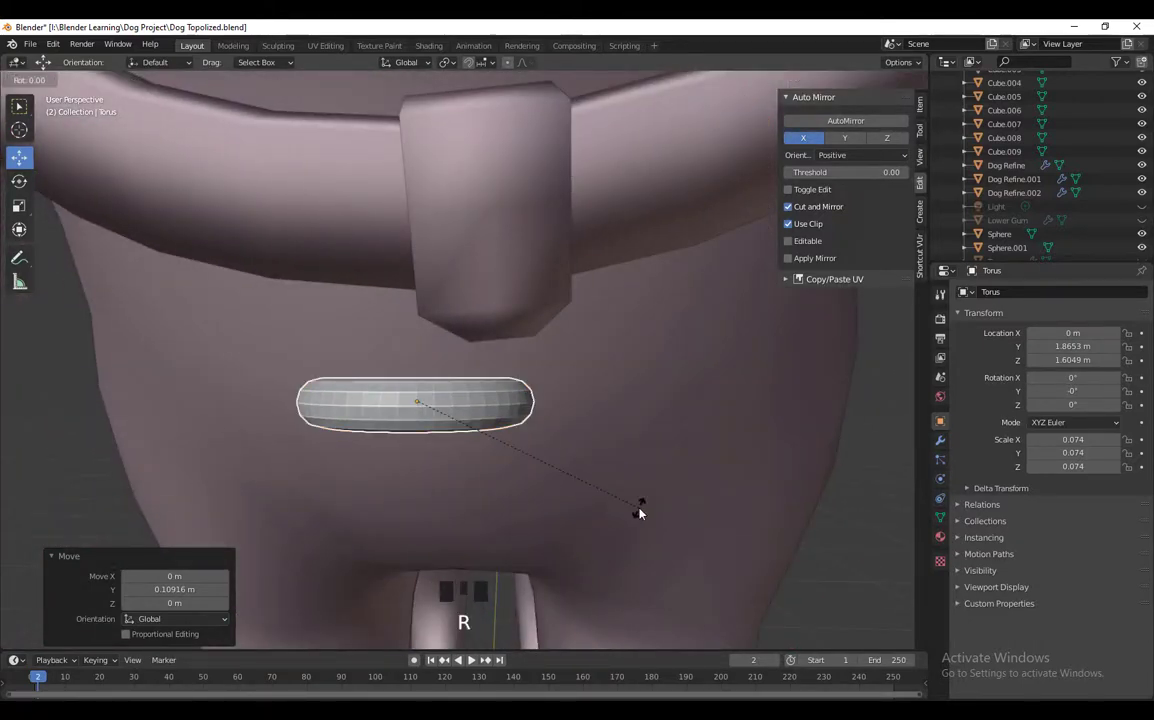
pyautogui.press('x')
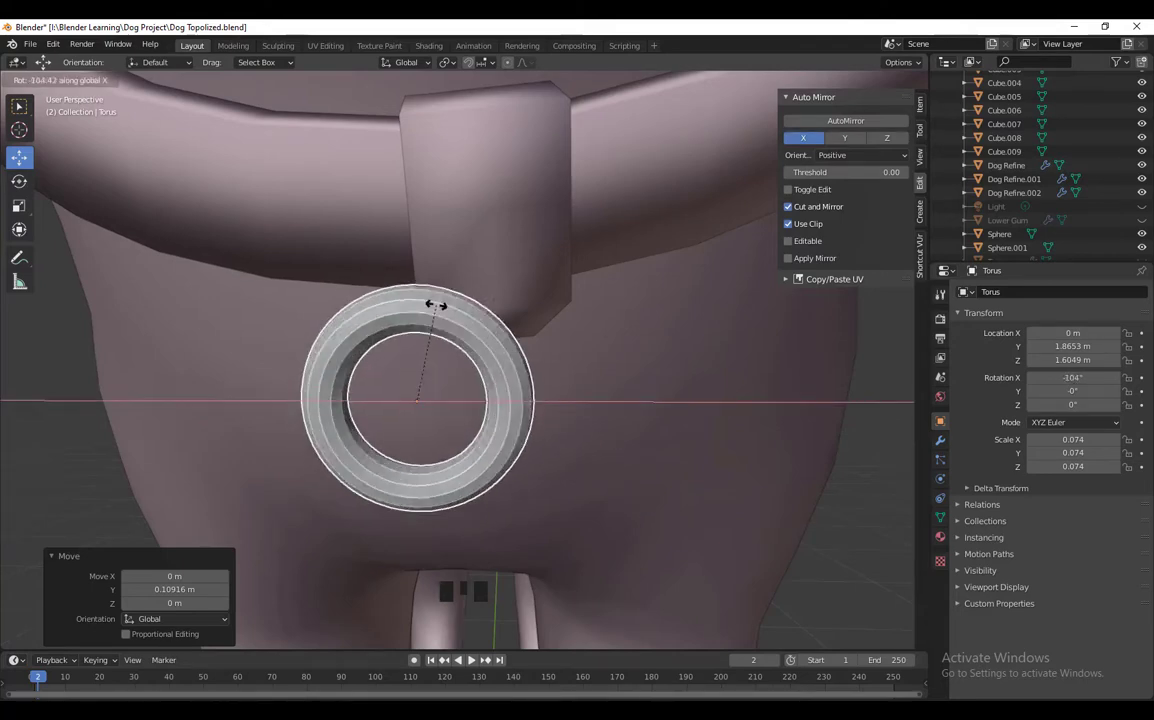
pyautogui.click(441, 312)
pyautogui.press('s')
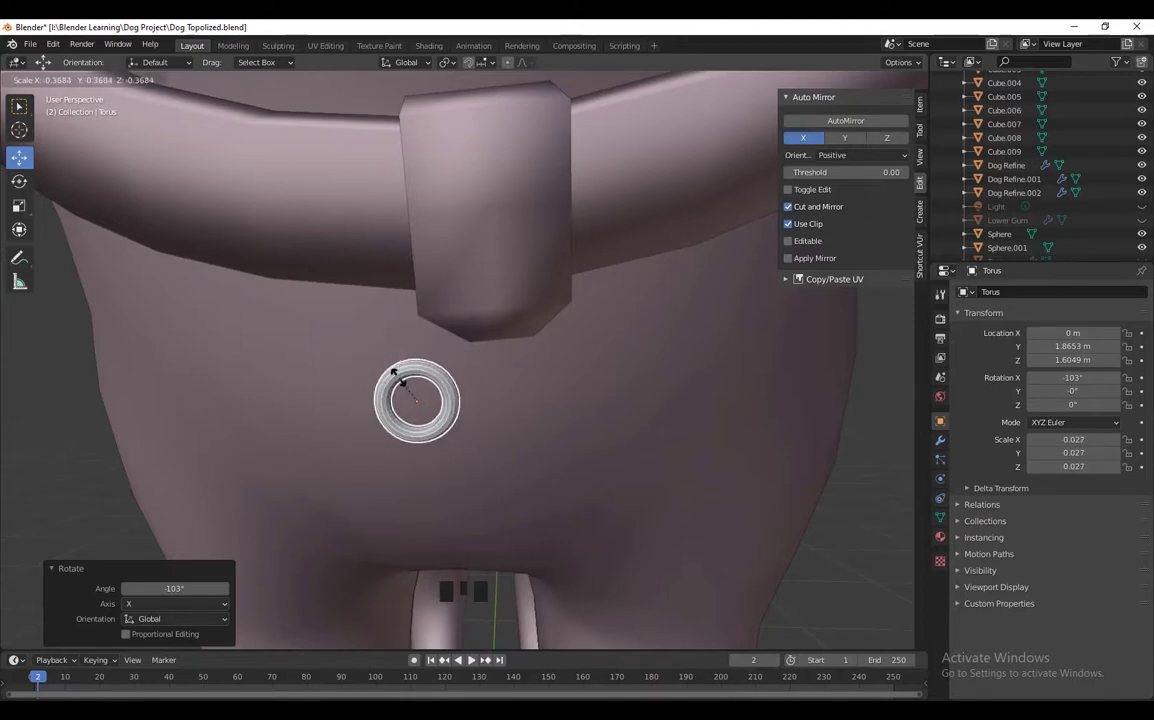
pyautogui.click(393, 372)
pyautogui.moveTo(393, 372); pyautogui.dragTo(380, 420, button='middle')
pyautogui.scroll(2, 374, 427)
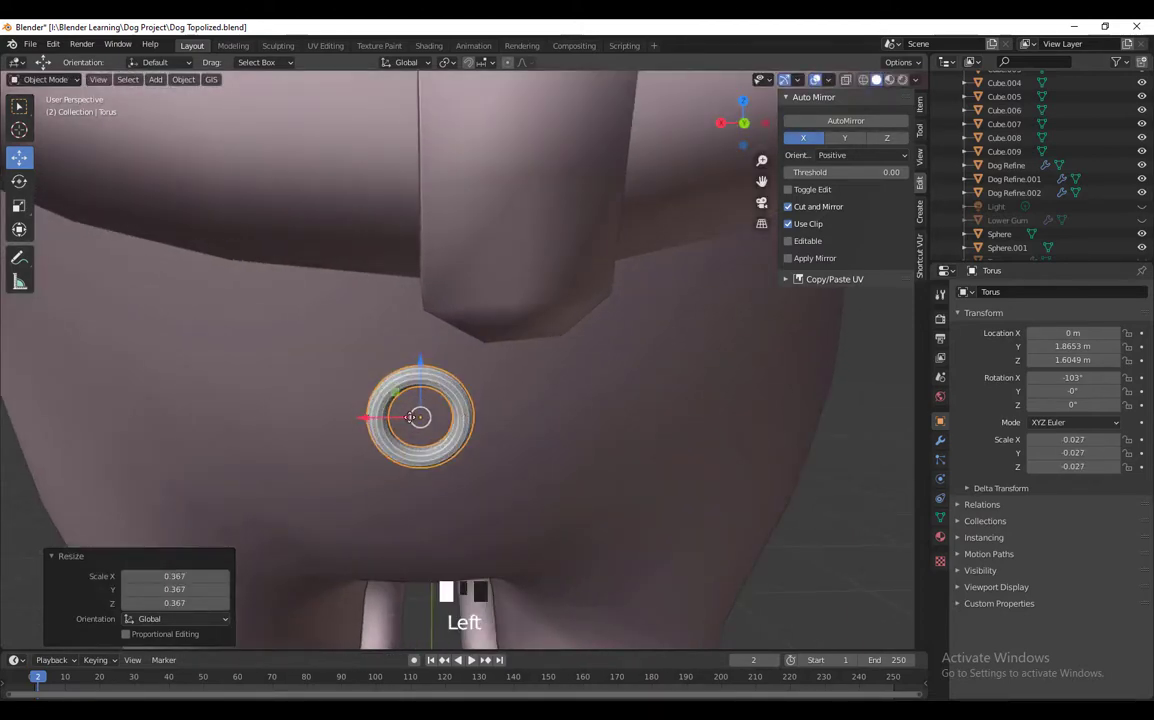
# - Place the small ring against the front piece's lower tip, at about X -0.062 m, Y 1.837 m, Z 1.628 m
pyautogui.moveTo(409, 417); pyautogui.dragTo(469, 402)
pyautogui.moveTo(498, 456); pyautogui.dragTo(598, 440, button='middle')
pyautogui.moveTo(585, 359); pyautogui.dragTo(585, 324)
pyautogui.moveTo(610, 399); pyautogui.dragTo(647, 394, button='middle')
pyautogui.moveTo(642, 371); pyautogui.dragTo(630, 401)
pyautogui.moveTo(630, 401); pyautogui.dragTo(464, 394, button='middle')
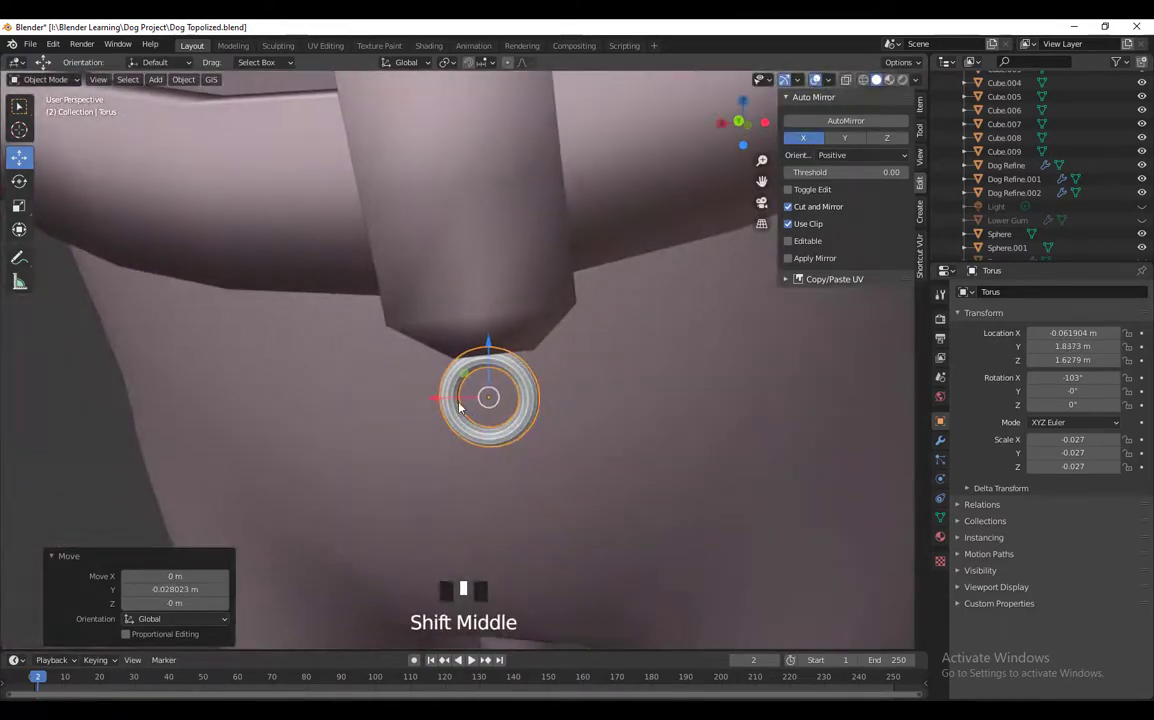
# - Fine-tune the small ring's position at the front piece's lower tip to about X -0.066 m, Y 1.839 m, Z 1.644 m
pyautogui.moveTo(464, 394); pyautogui.dragTo(441, 399)
pyautogui.scroll(-3, 480, 400)
pyautogui.moveTo(480, 400); pyautogui.dragTo(443, 474, button='middle')
pyautogui.moveTo(391, 395); pyautogui.dragTo(382, 384)
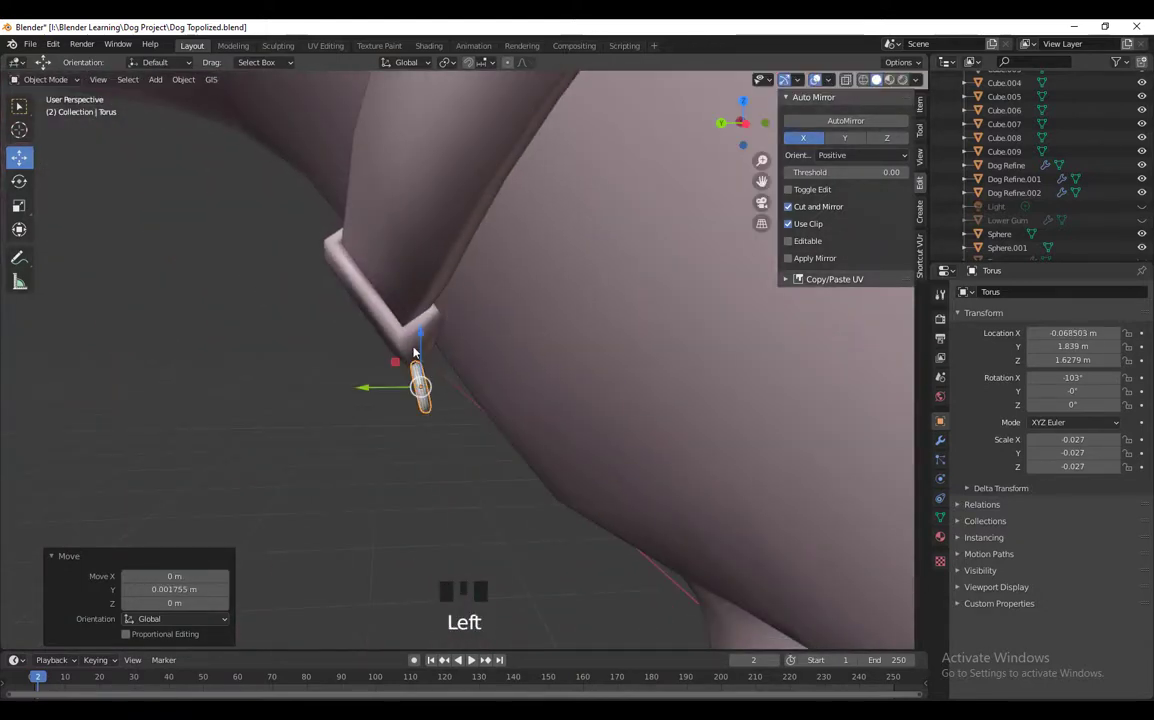
pyautogui.moveTo(420, 337); pyautogui.dragTo(409, 324)
pyautogui.moveTo(399, 476); pyautogui.dragTo(450, 372, button='middle')
pyautogui.scroll(2, 528, 479)
pyautogui.scroll(-2, 528, 479)
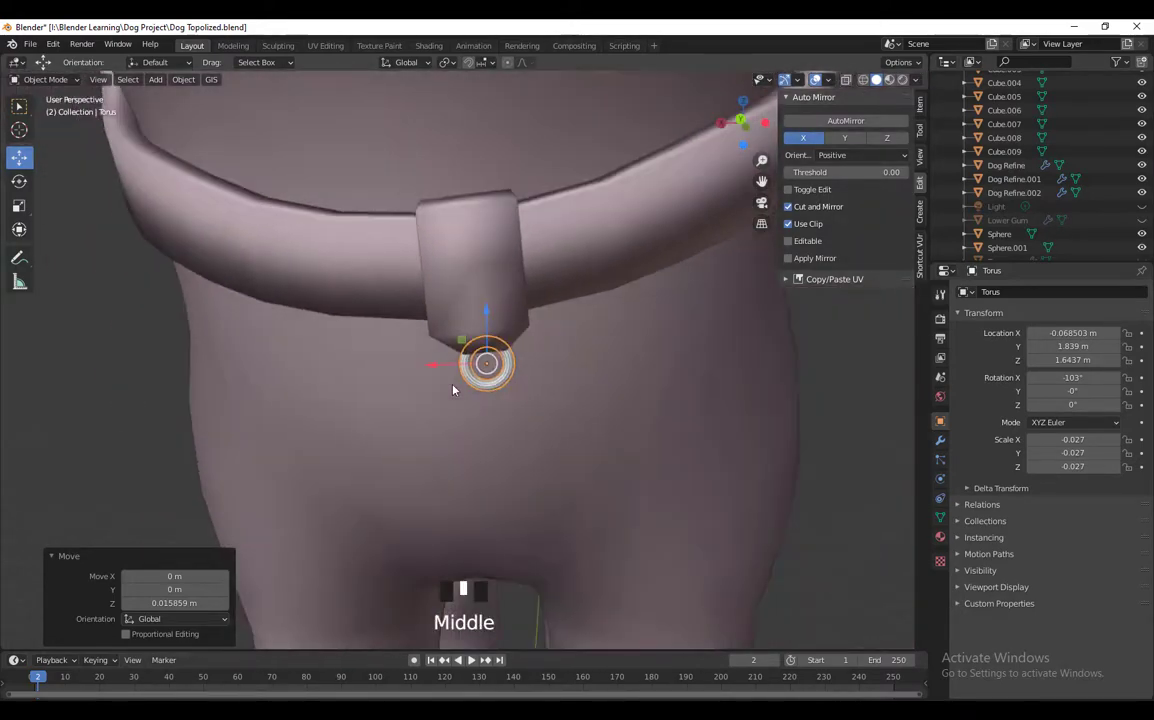
pyautogui.moveTo(441, 365); pyautogui.dragTo(437, 366)
pyautogui.scroll(-2, 533, 479)
pyautogui.moveTo(533, 479); pyautogui.dragTo(528, 478, button='middle')
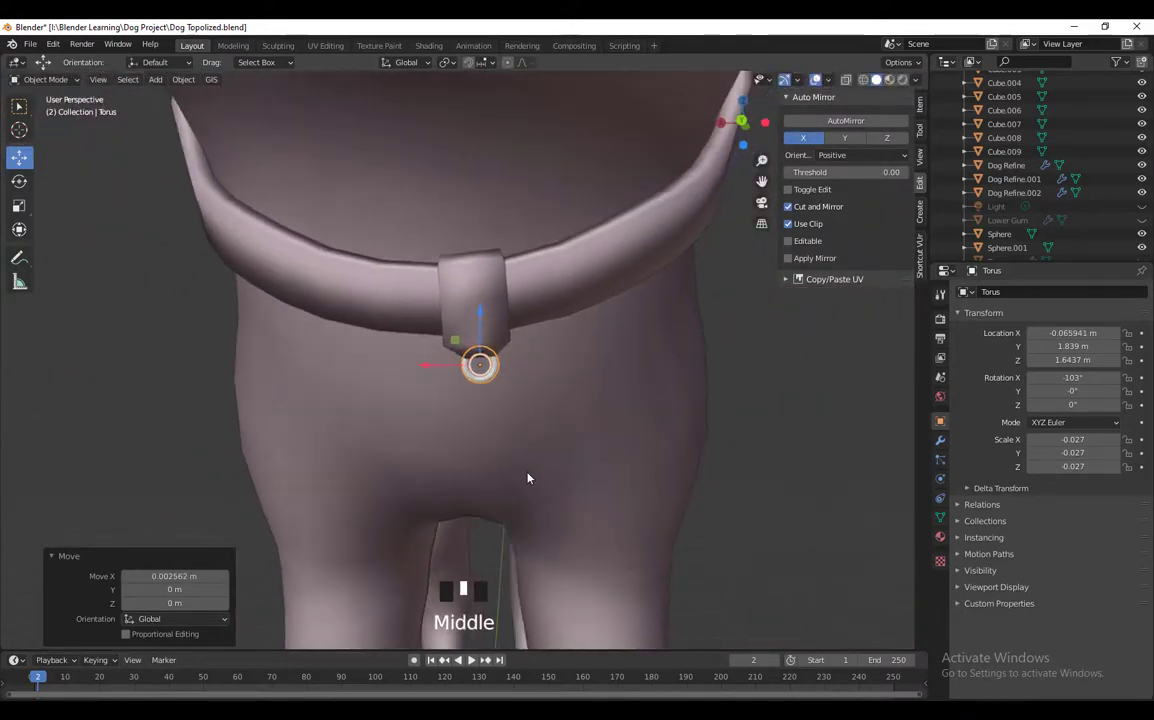
# - Duplicate the small ring about 0.03 m lower and rotate the copy about 87° around the Z axis
pyautogui.hotkey('shift', 'd')
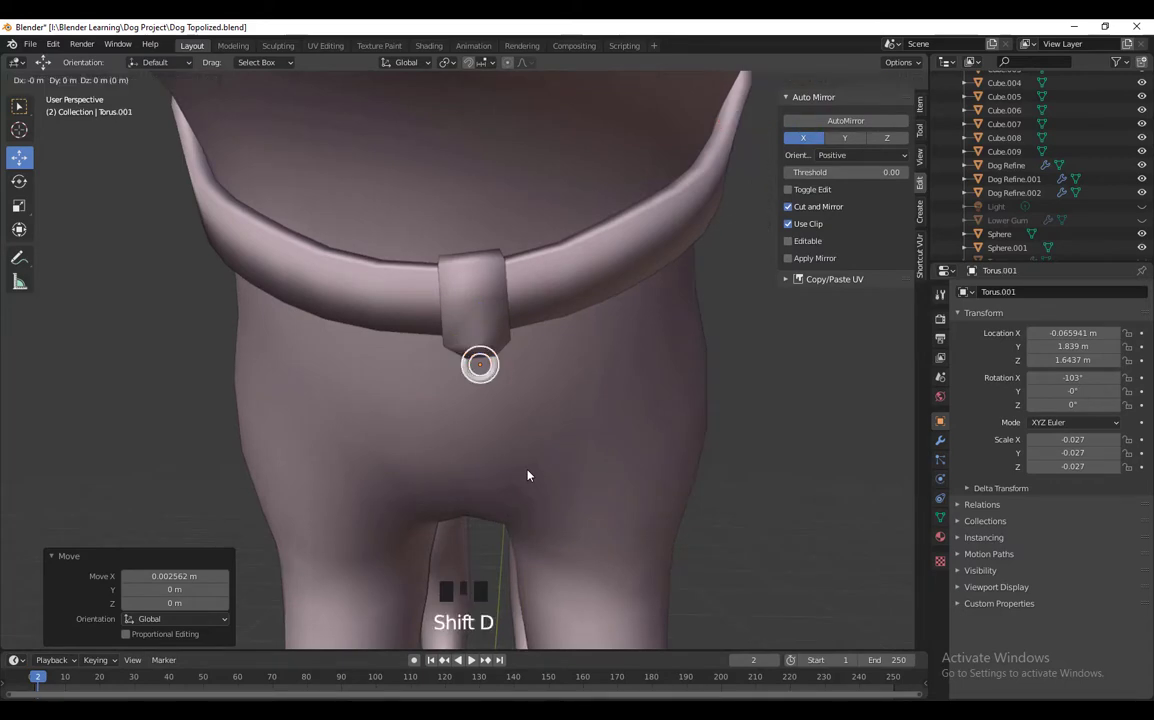
pyautogui.click(528, 492)
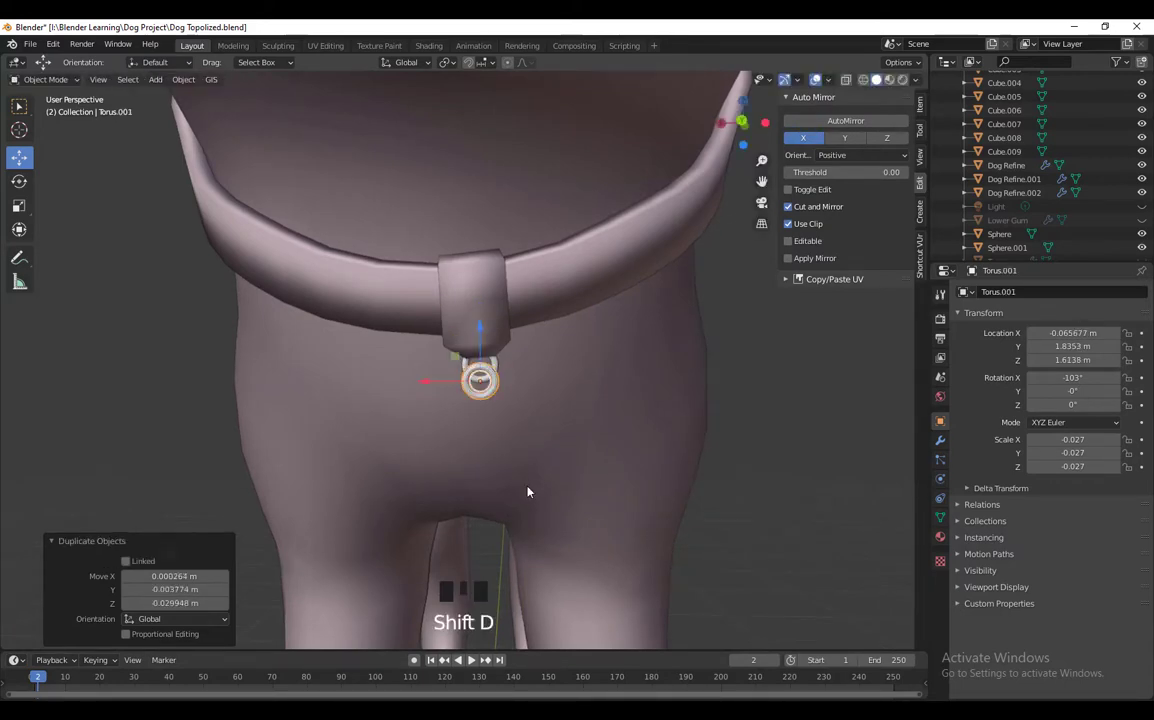
pyautogui.press('r')
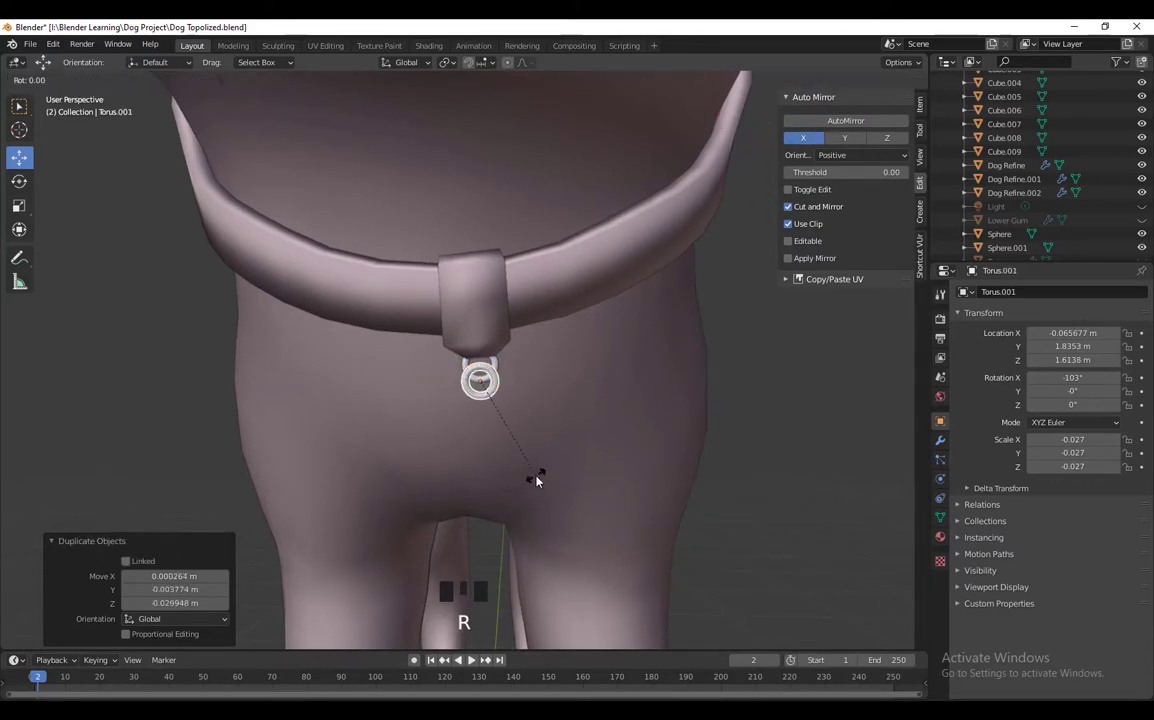
pyautogui.click(400, 430)
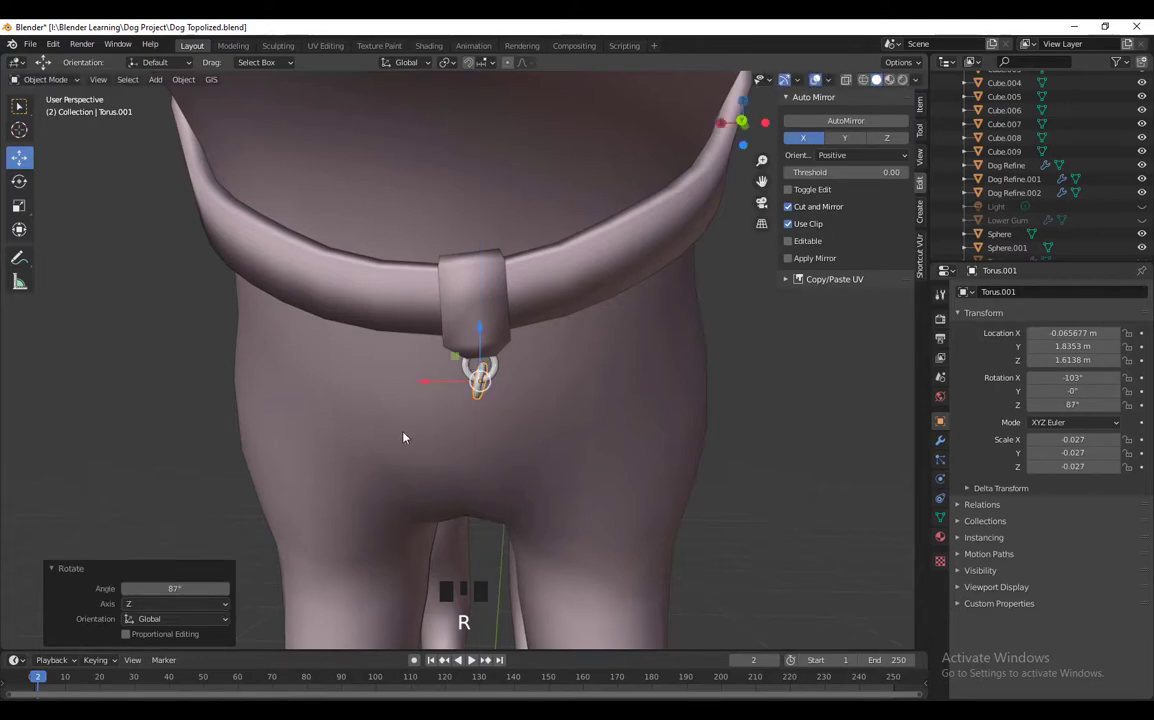
# - Link the second ring through the first by moving it to about Y 1.832 m and Z 1.606 m
pyautogui.moveTo(404, 438); pyautogui.dragTo(585, 488, button='middle')
pyautogui.scroll(3, 600, 486)
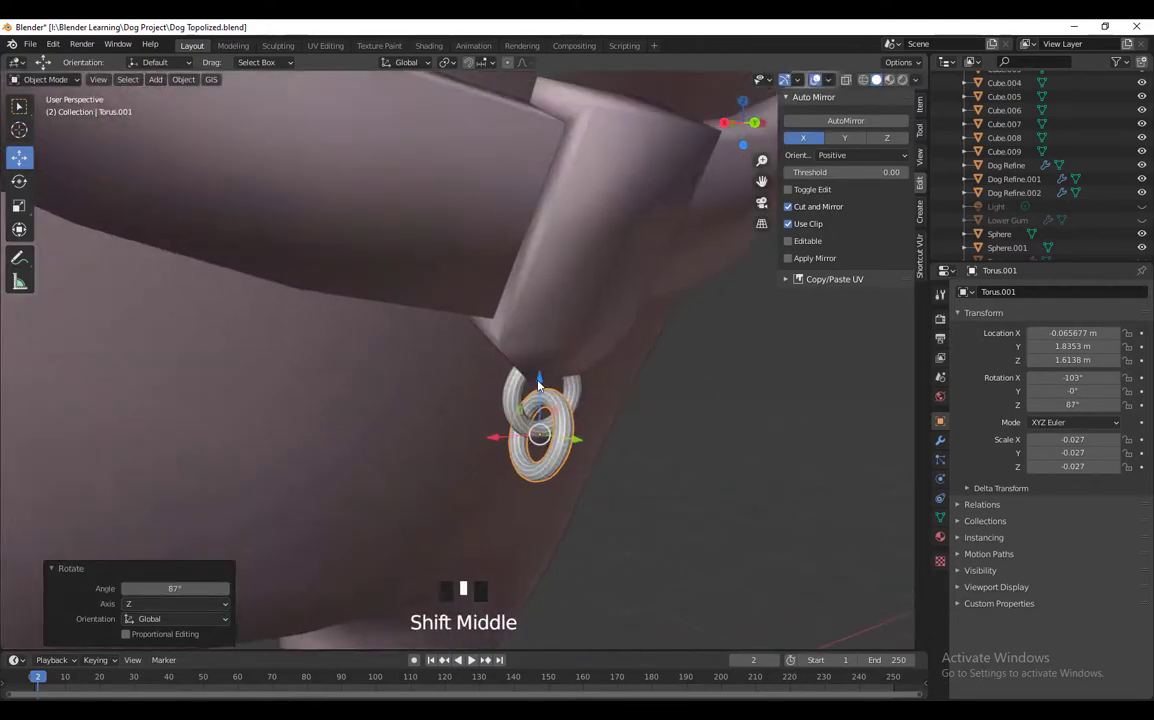
pyautogui.moveTo(538, 380); pyautogui.dragTo(540, 392)
pyautogui.moveTo(619, 525); pyautogui.dragTo(692, 511, button='middle')
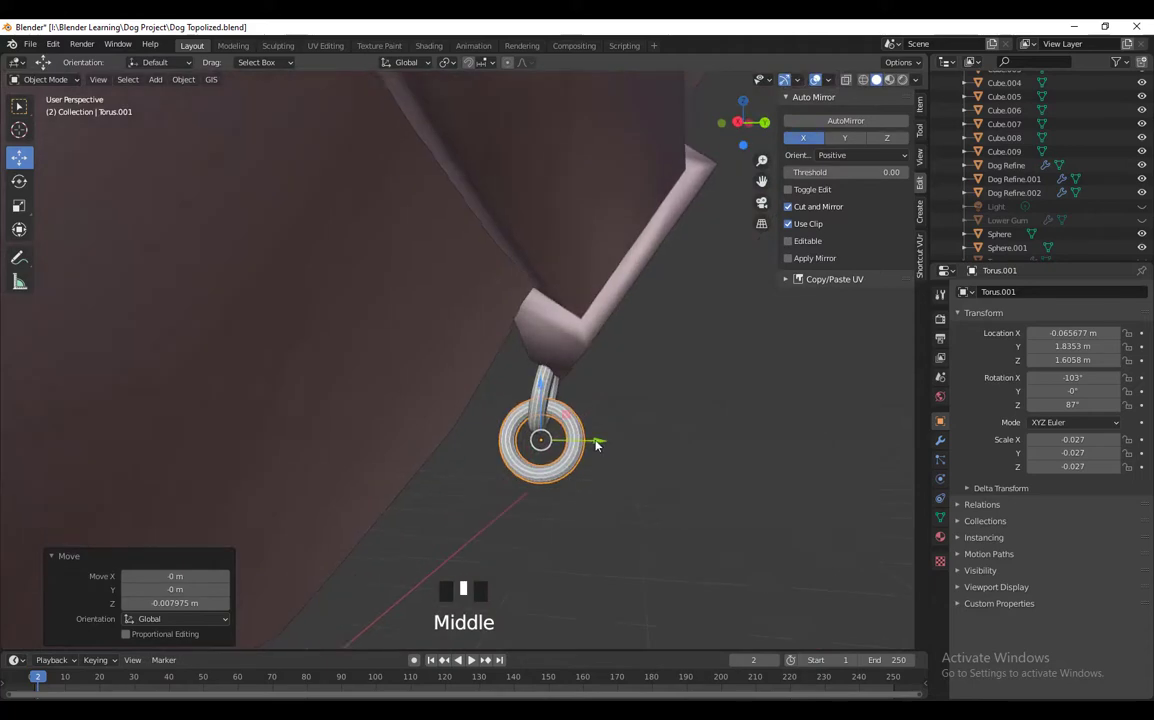
pyautogui.moveTo(598, 441); pyautogui.dragTo(591, 441)
pyautogui.scroll(-2, 645, 492)
pyautogui.moveTo(655, 505); pyautogui.dragTo(546, 489, button='middle')
pyautogui.scroll(2, 613, 516)
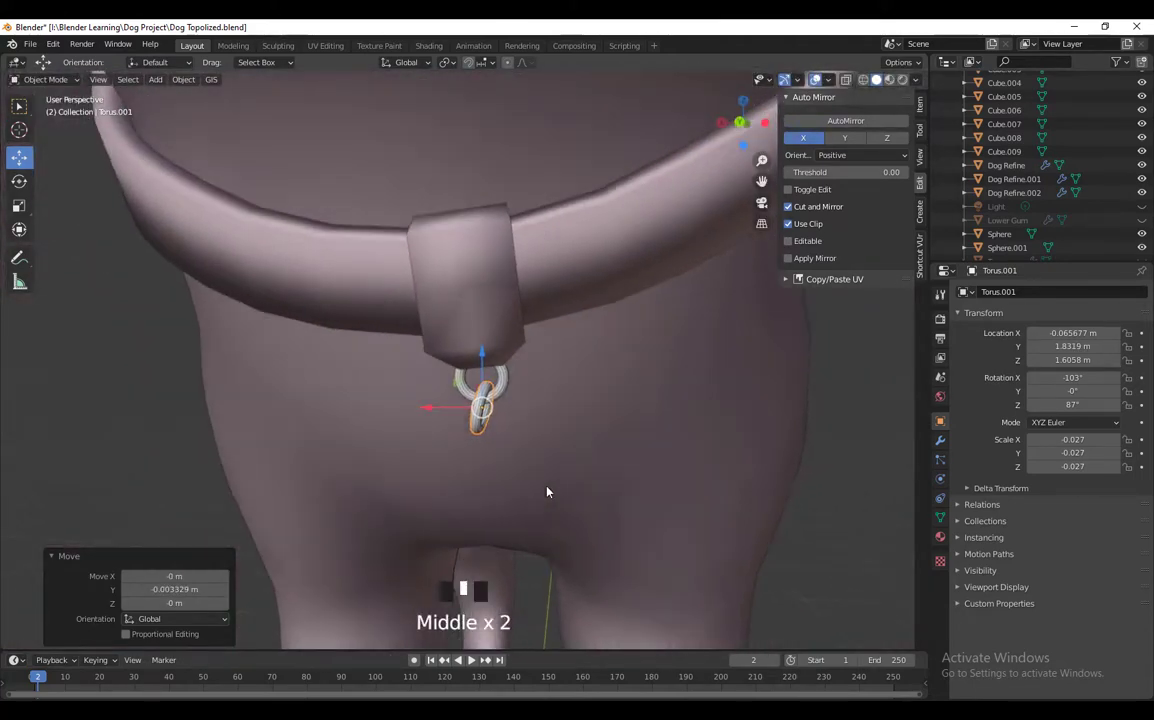
# - Tilt the second ring around the X and Y axes to a rotation of about -80.6°, 11.3°, 91.4°
pyautogui.press('r')
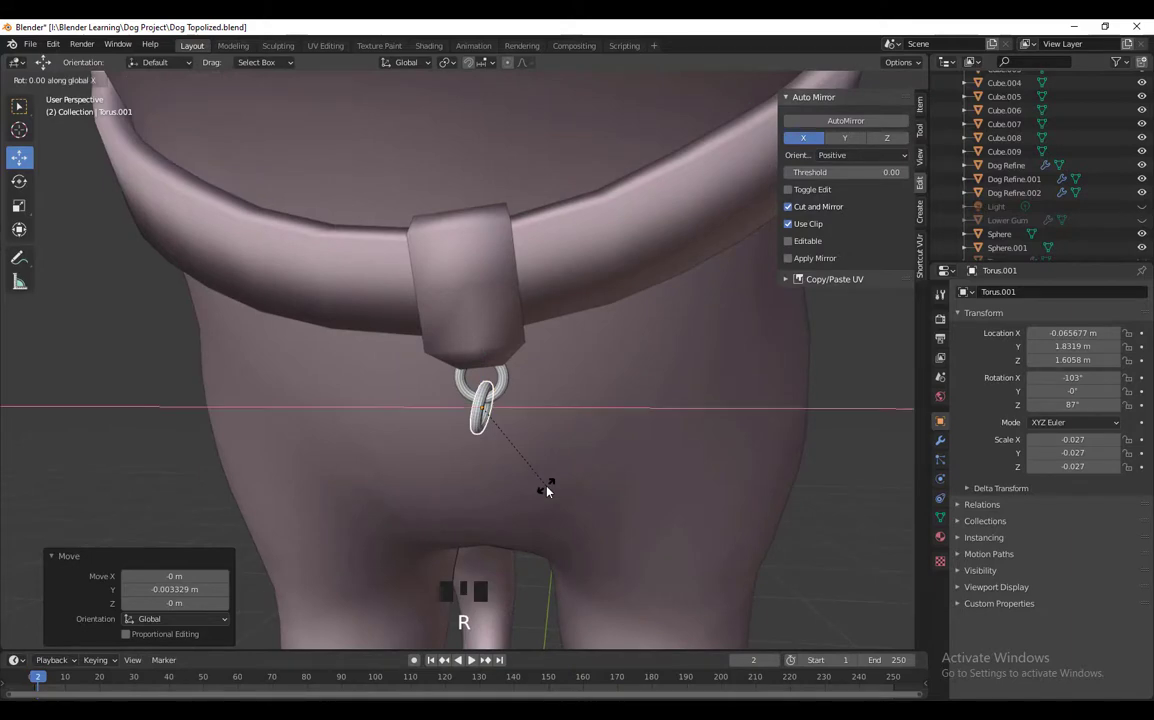
pyautogui.click(524, 453)
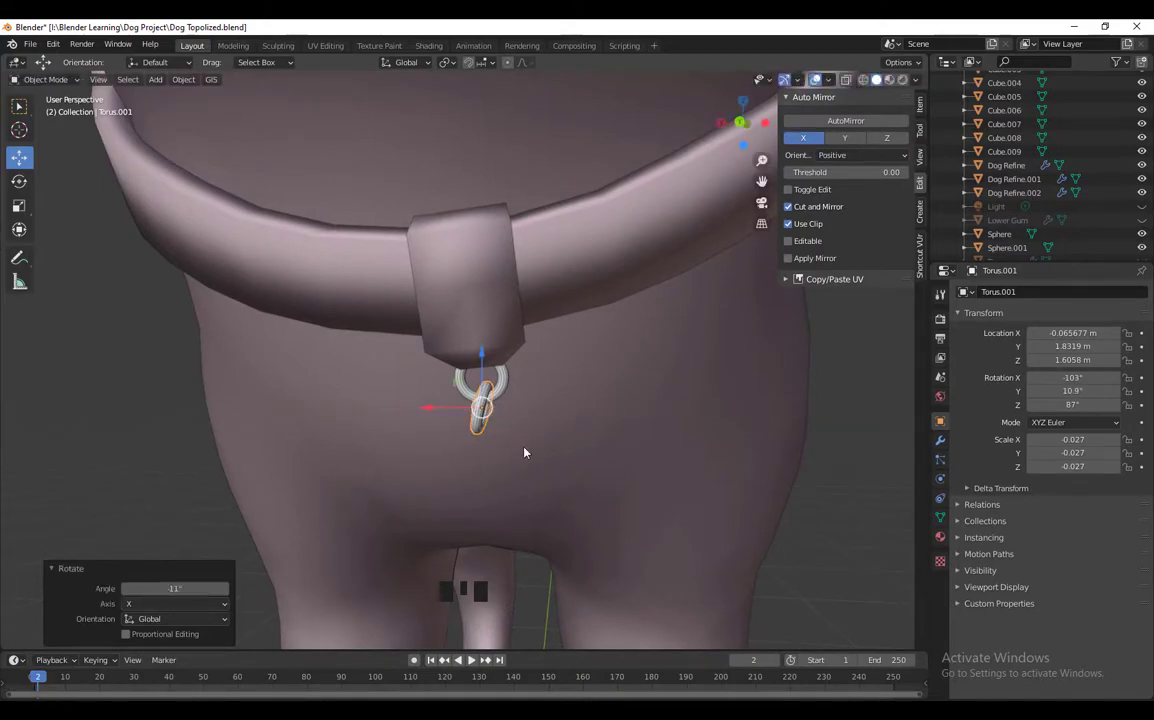
pyautogui.press('y')
pyautogui.moveTo(570, 511)
pyautogui.mouseDown(button='middle')
pyautogui.moveTo(572, 494)
pyautogui.moveTo(720, 493)
pyautogui.moveTo(572, 507)
pyautogui.moveTo(577, 451)
pyautogui.moveTo(634, 541)
pyautogui.moveTo(623, 504)
pyautogui.moveTo(560, 495)
pyautogui.mouseUp(button='middle')
pyautogui.press('r')
pyautogui.press('y')
pyautogui.click(560, 447)
# - Add a 32-vertex cylinder and move it along Y to about 2.763 m, in front of the dog
pyautogui.scroll(-2, 559, 484)
pyautogui.scroll(-3, 528, 496)
pyautogui.scroll(-4, 720, 493)
pyautogui.scroll(-3, 626, 531)
pyautogui.scroll(2, 634, 541)
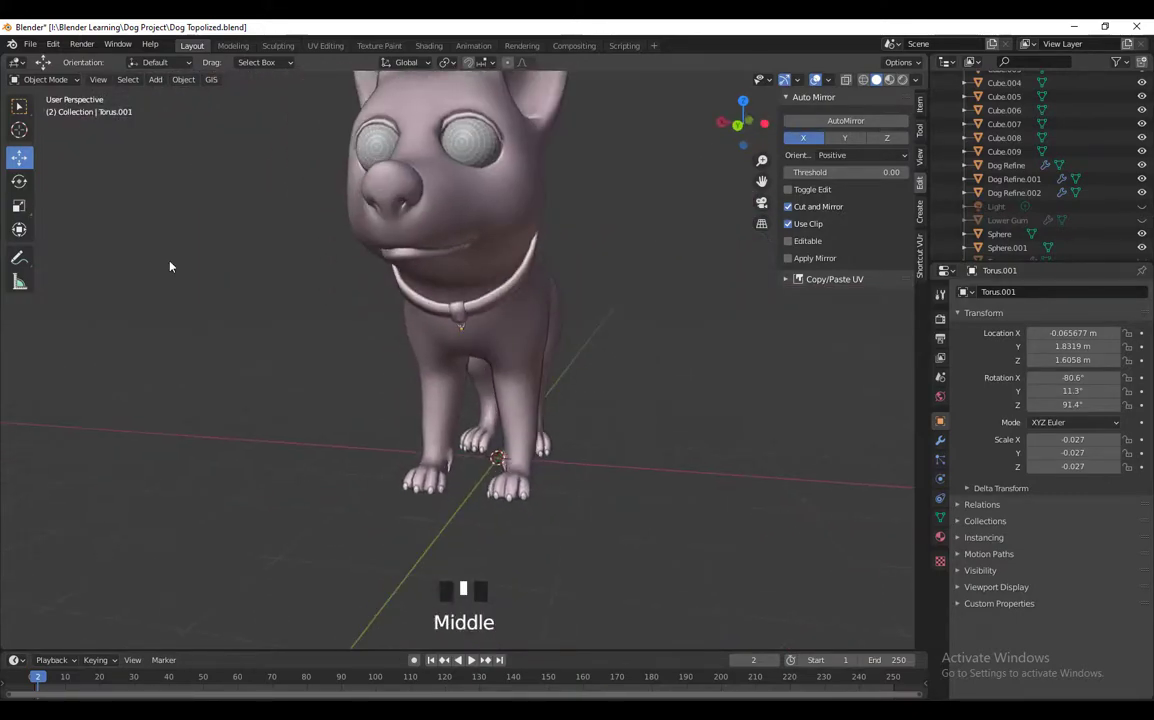
pyautogui.moveTo(212, 266)
pyautogui.mouseDown(button='middle')
pyautogui.moveTo(203, 278)
pyautogui.moveTo(224, 285)
pyautogui.mouseUp(button='middle')
pyautogui.scroll(5, 221, 276)
pyautogui.hotkey('shift', 'a')
pyautogui.moveTo(223, 280)
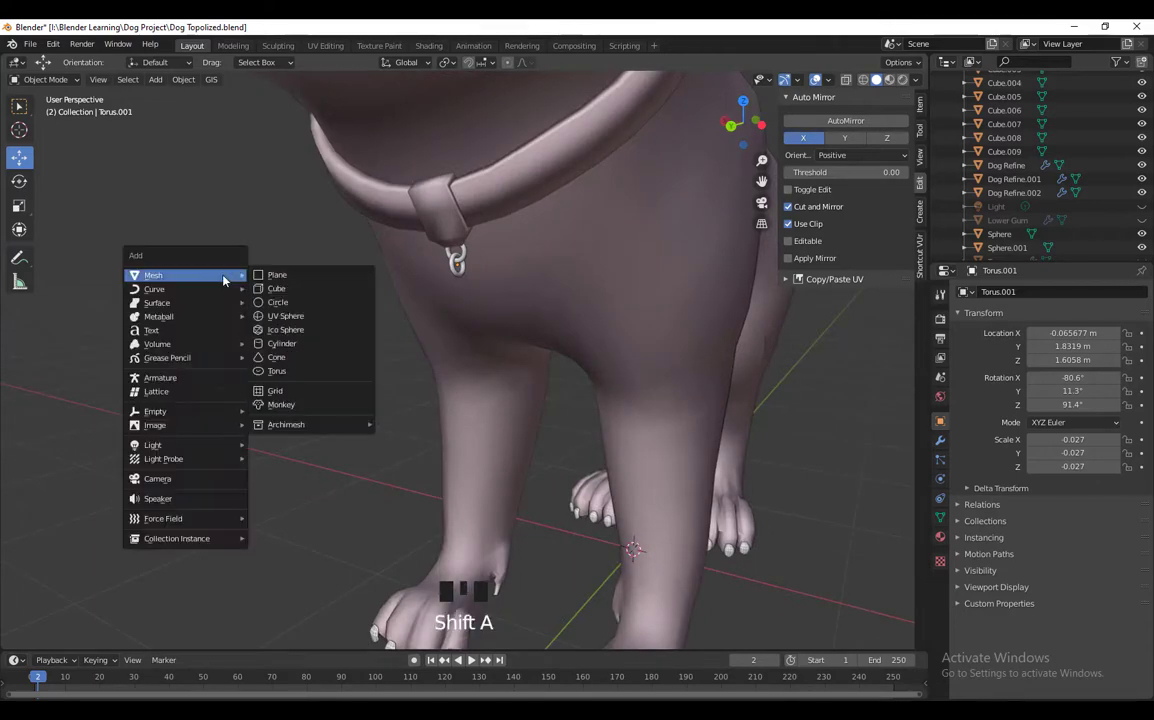
pyautogui.click(290, 344)
pyautogui.scroll(-4, 304, 360)
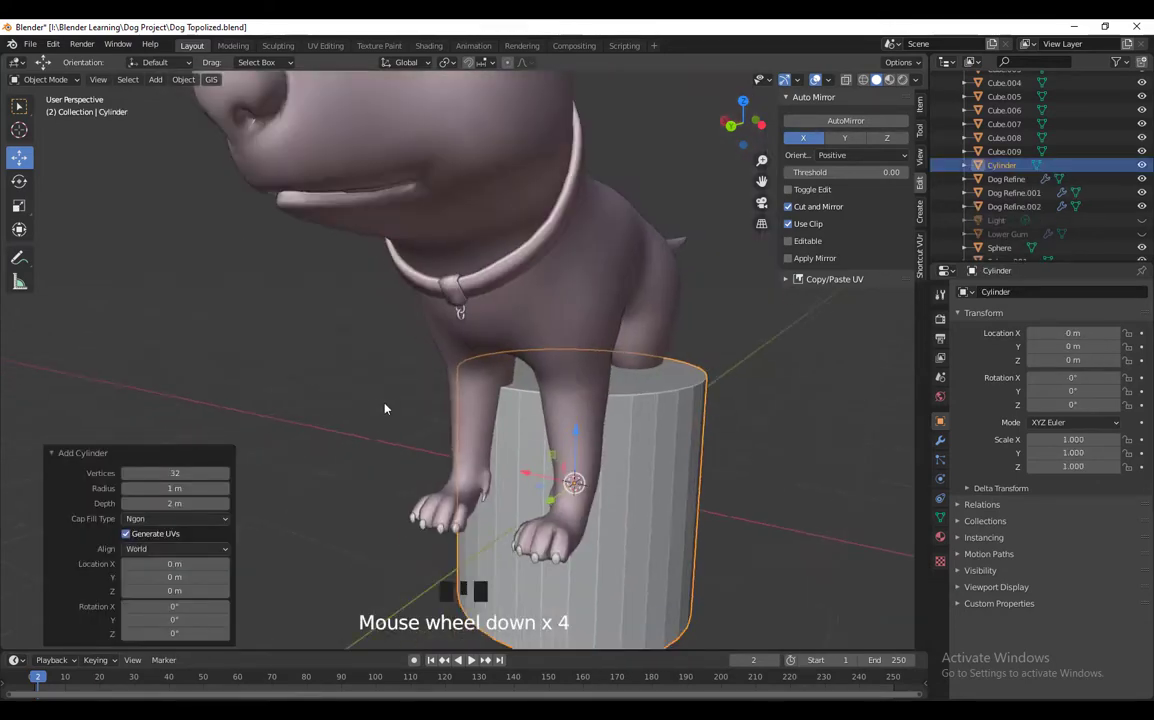
pyautogui.moveTo(385, 408); pyautogui.dragTo(454, 395, button='middle')
pyautogui.moveTo(501, 432); pyautogui.dragTo(366, 445)
pyautogui.scroll(-3, 410, 437)
pyautogui.keyDown('shift'); pyautogui.moveTo(426, 426); pyautogui.dragTo(443, 410, button='middle'); pyautogui.keyUp('shift')
pyautogui.scroll(6, 440, 430)
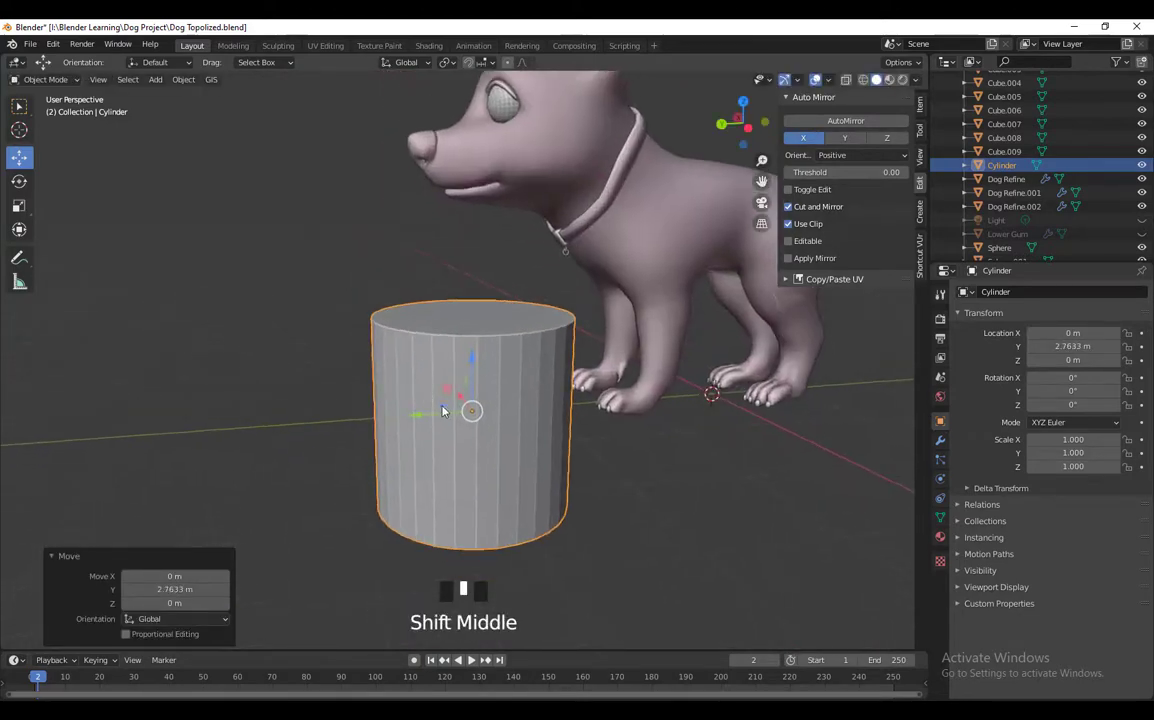
# - Scale the cylinder to about 0.392 and flatten it along Z into a thin disc by a factor of about 0.127
pyautogui.press('s')
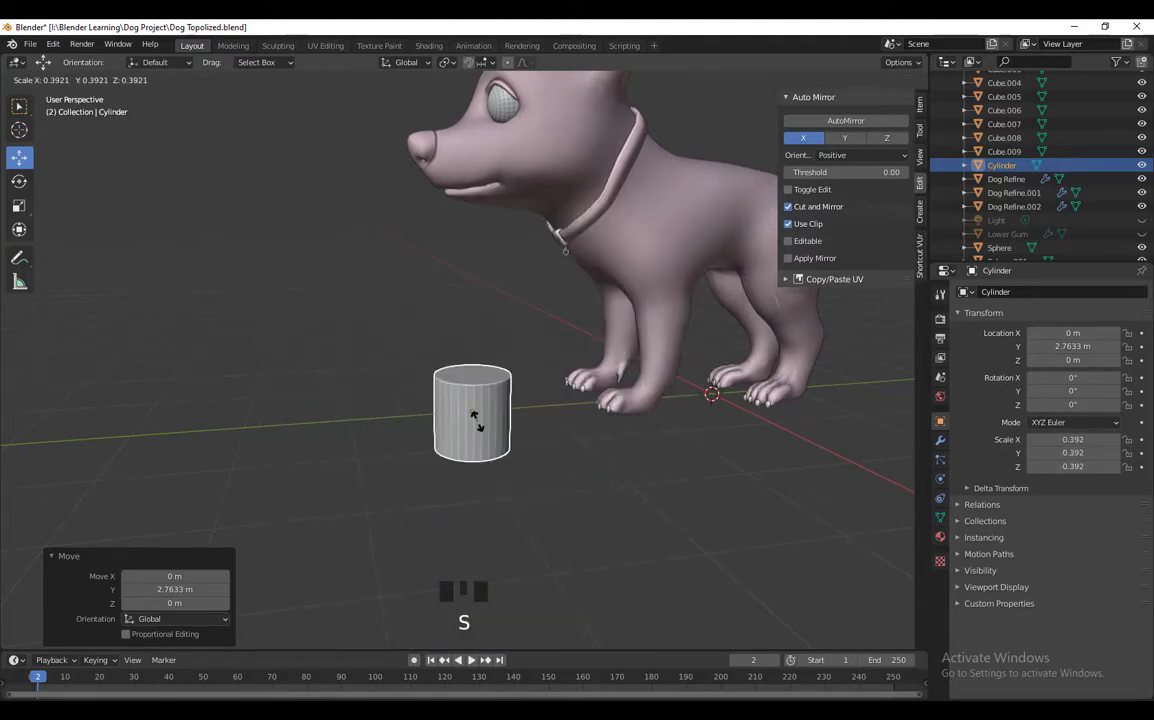
pyautogui.click(472, 414)
pyautogui.scroll(-2, 471, 440)
pyautogui.scroll(3, 498, 449)
pyautogui.moveTo(498, 449); pyautogui.dragTo(470, 420, button='middle')
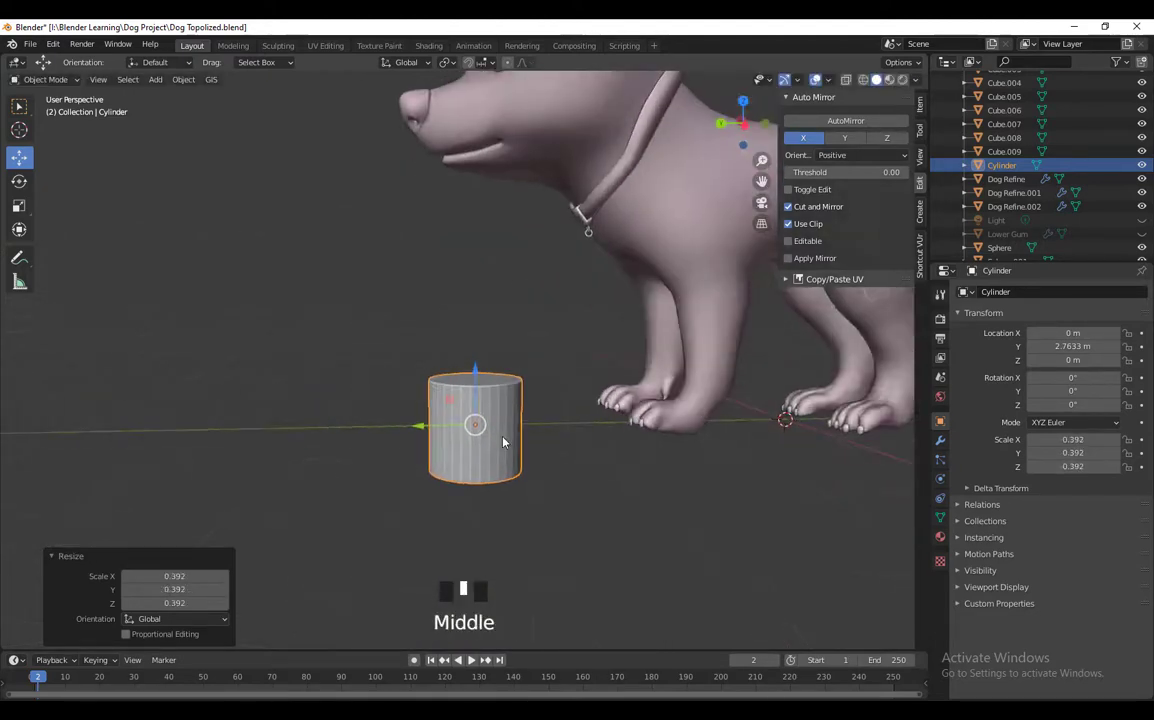
pyautogui.press('s')
pyautogui.press('z')
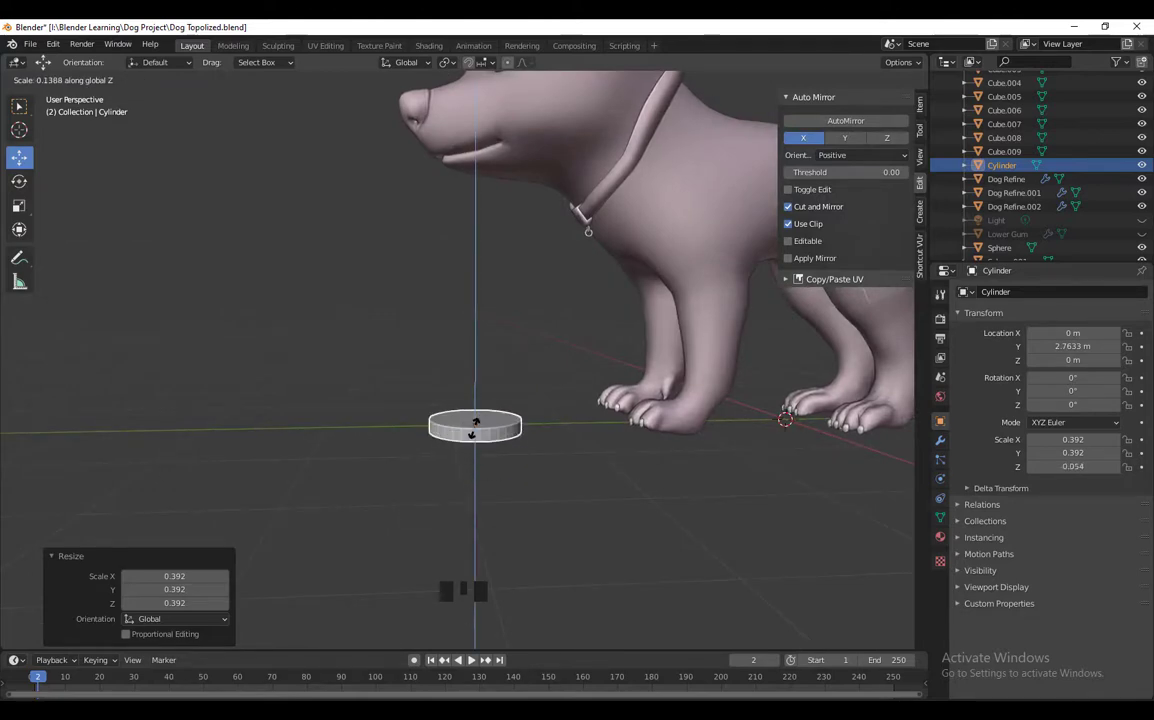
pyautogui.click(475, 425)
# - Stand the disc upright by rotating it 90° around the X axis and raise it to about Z 1.216 m
pyautogui.moveTo(475, 425); pyautogui.dragTo(558, 485, button='middle')
pyautogui.scroll(3, 536, 471)
pyautogui.scroll(2, 595, 489)
pyautogui.scroll(-2, 562, 476)
pyautogui.press('r')
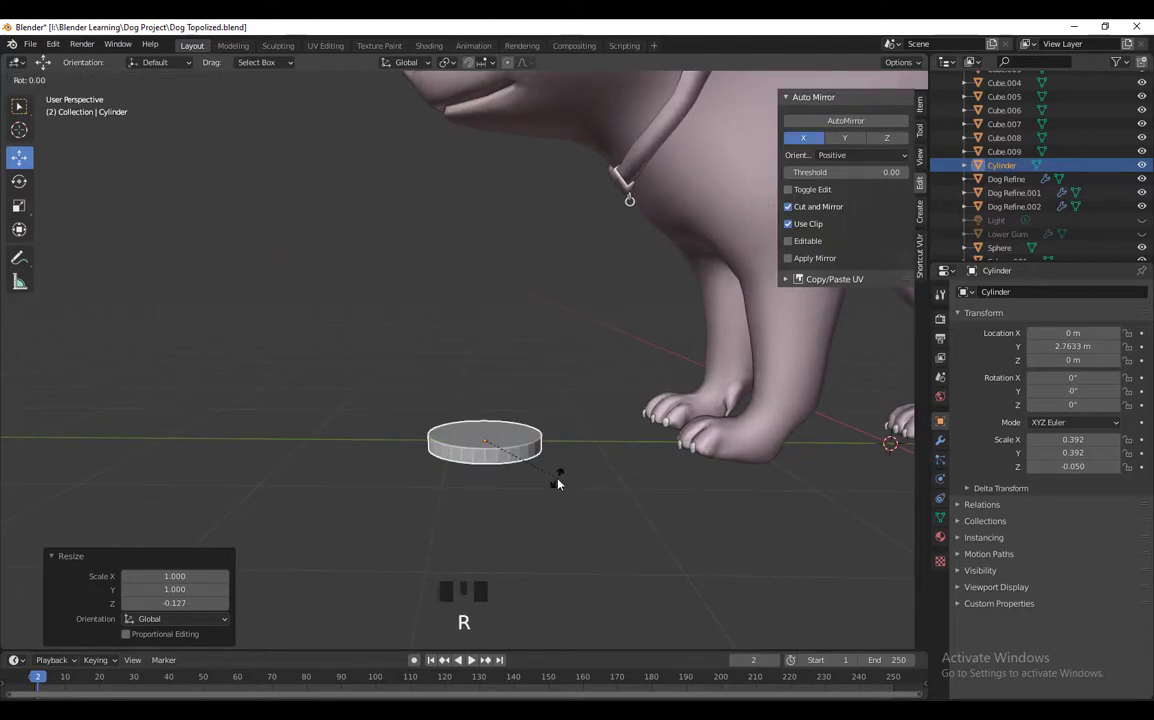
pyautogui.write('x')
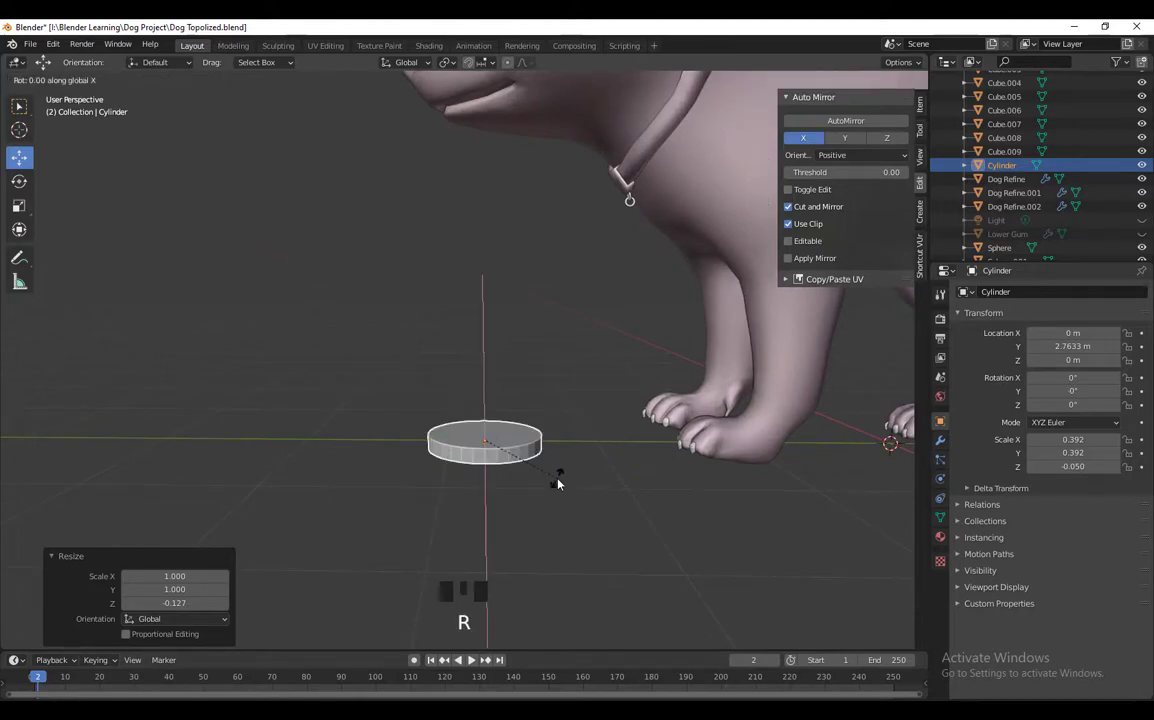
pyautogui.write('90')
pyautogui.press('Return')
pyautogui.moveTo(332, 412); pyautogui.dragTo(478, 405, button='middle')
pyautogui.scroll(2, 538, 425)
pyautogui.moveTo(478, 405); pyautogui.dragTo(505, 216)
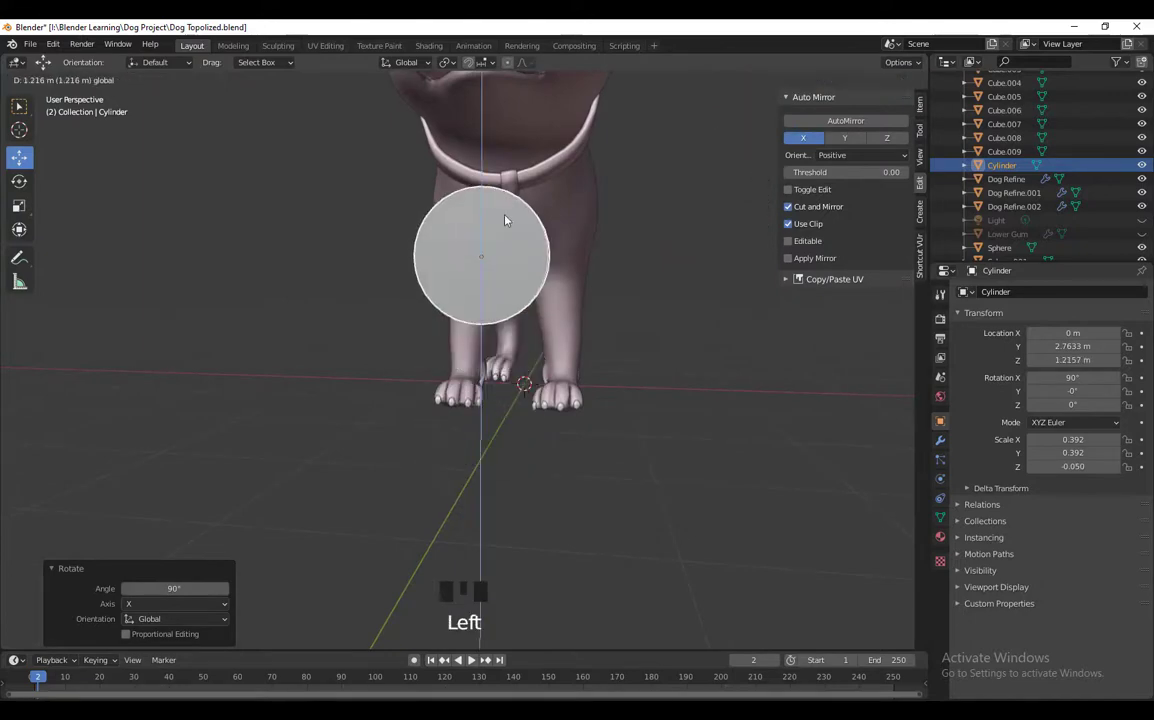
# - Position the upright disc beneath the linked rings at about X -0.055 m and Y 1.835 m
pyautogui.moveTo(505, 216); pyautogui.dragTo(410, 312, button='middle')
pyautogui.scroll(4, 511, 293)
pyautogui.keyDown('shift'); pyautogui.moveTo(511, 293); pyautogui.dragTo(380, 348, button='middle'); pyautogui.keyUp('shift')
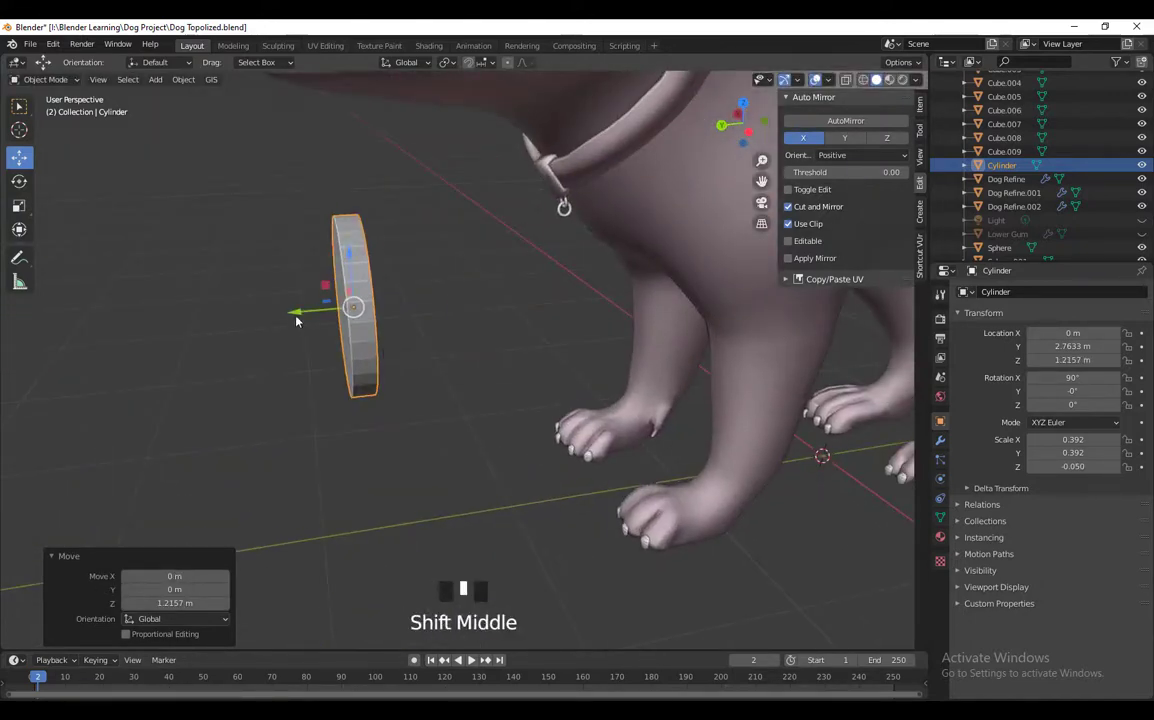
pyautogui.moveTo(296, 320); pyautogui.dragTo(515, 305)
pyautogui.scroll(-2, 479, 337)
pyautogui.scroll(3, 582, 343)
pyautogui.moveTo(479, 337); pyautogui.dragTo(564, 394, button='middle')
pyautogui.scroll(1, 582, 343)
pyautogui.scroll(2, 564, 394)
pyautogui.keyDown('shift'); pyautogui.moveTo(495, 419); pyautogui.dragTo(505, 375, button='middle'); pyautogui.keyUp('shift')
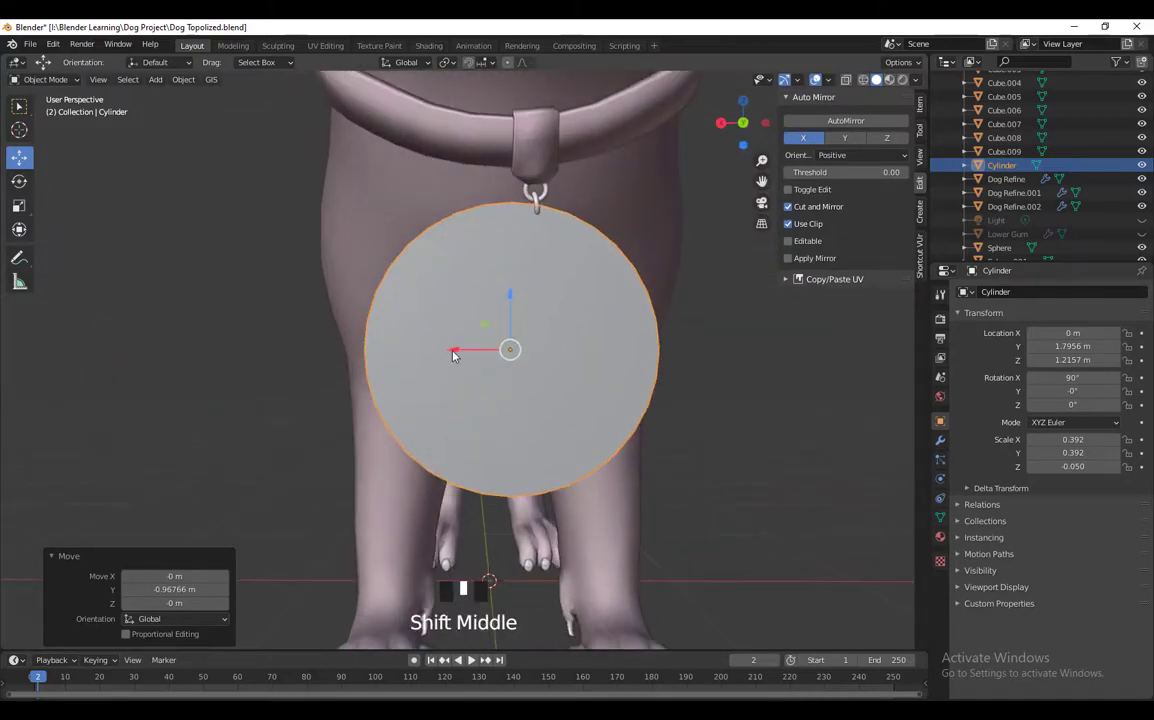
pyautogui.moveTo(453, 355); pyautogui.dragTo(474, 352)
pyautogui.moveTo(474, 352); pyautogui.dragTo(505, 465, button='middle')
pyautogui.scroll(2, 505, 465)
pyautogui.scroll(-2, 459, 378)
pyautogui.keyDown('shift'); pyautogui.moveTo(459, 378); pyautogui.dragTo(519, 417, button='middle'); pyautogui.keyUp('shift')
pyautogui.moveTo(465, 415); pyautogui.dragTo(450, 415)
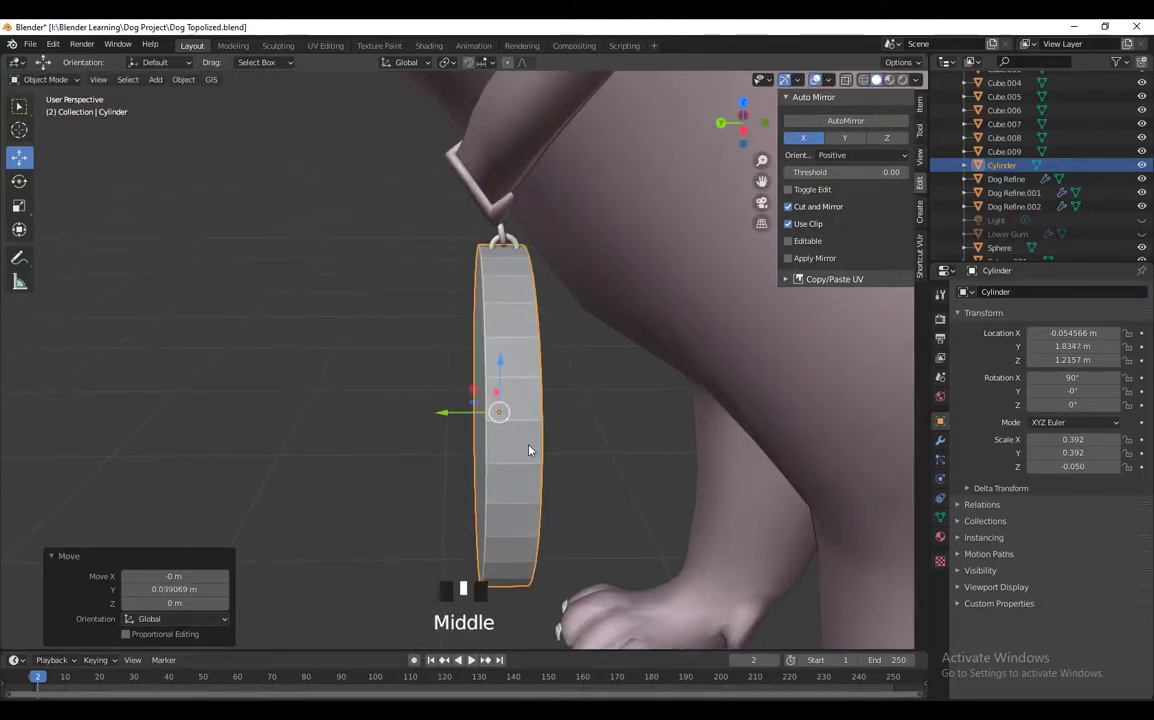
# - Thin the disc along Y by a factor of about 0.245 and scale it uniformly by about 0.288
pyautogui.press('s')
pyautogui.press('y')
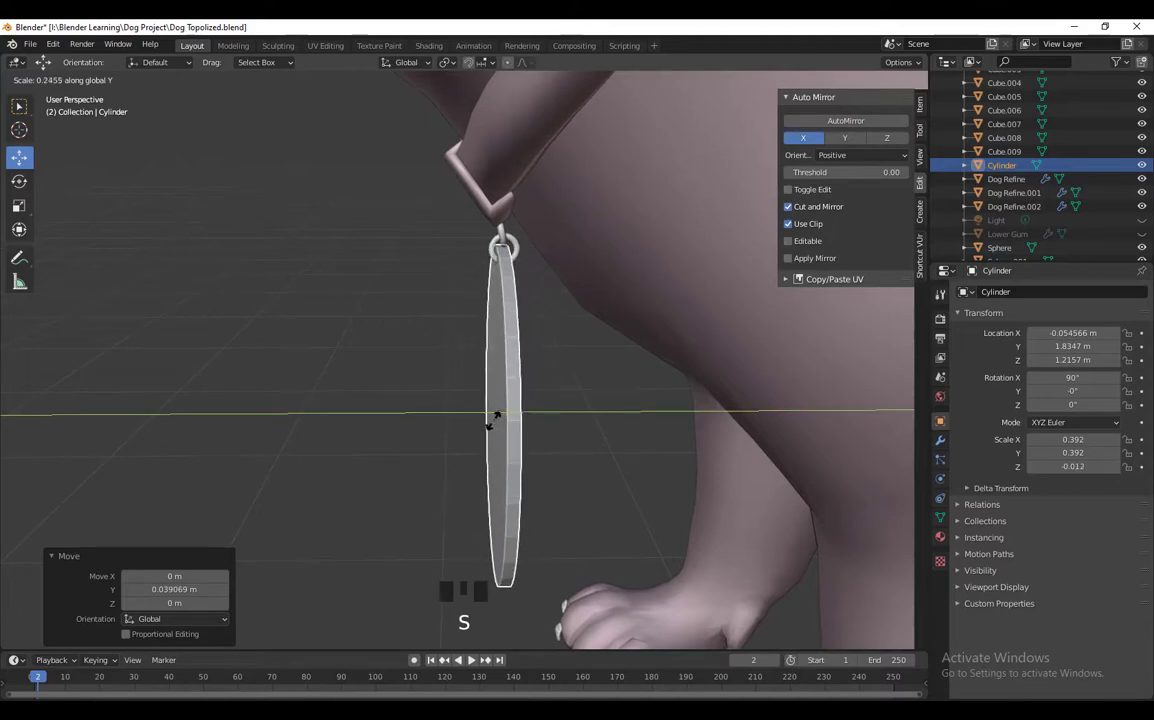
pyautogui.click(492, 418)
pyautogui.scroll(-2, 505, 459)
pyautogui.moveTo(505, 459); pyautogui.dragTo(552, 456, button='middle')
pyautogui.scroll(1, 582, 466)
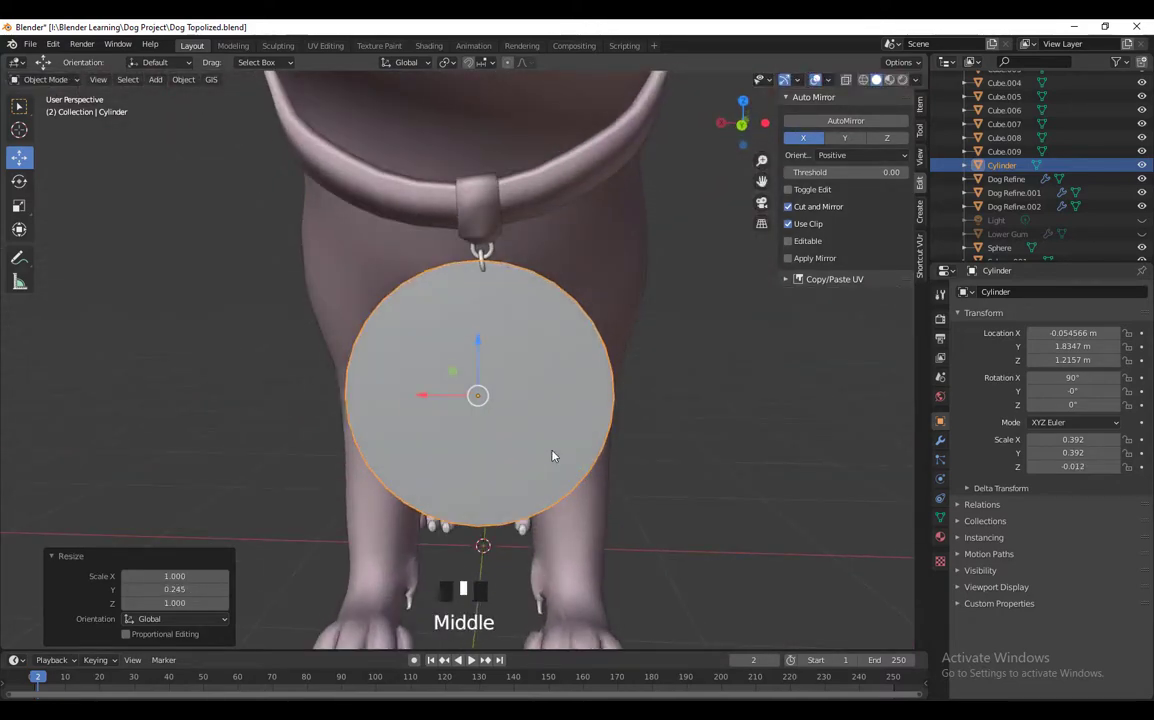
pyautogui.press('s')
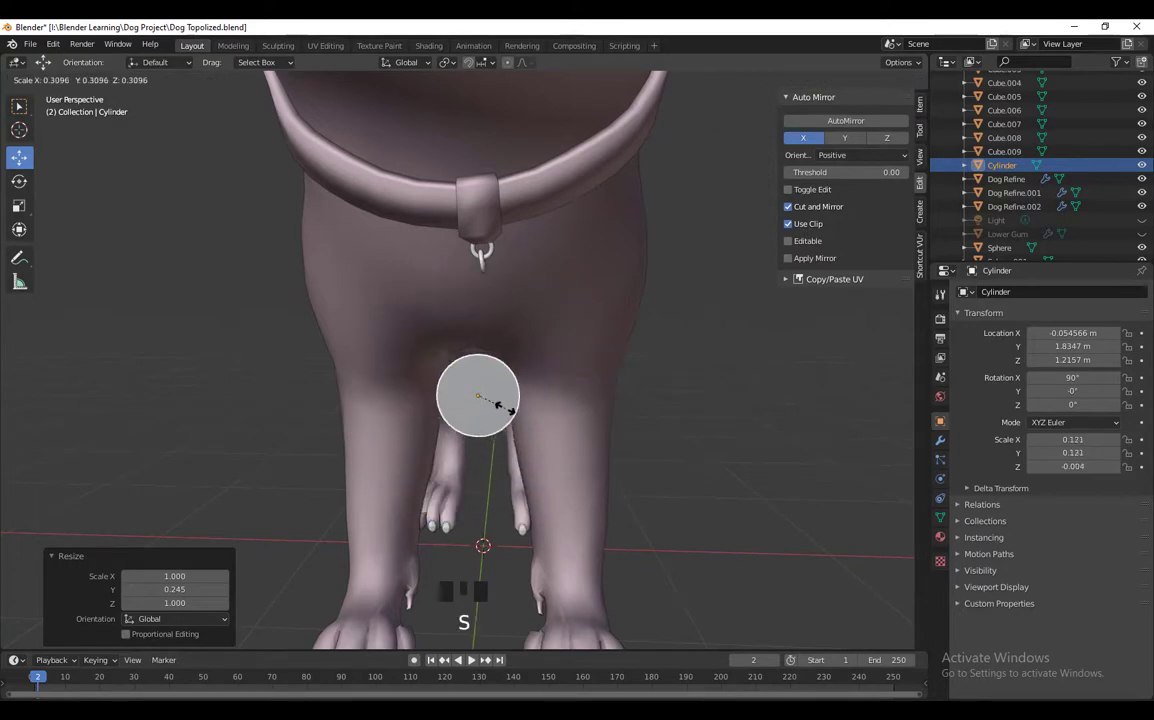
pyautogui.click(512, 420)
# - Hang the small disc from the second ring at about X -0.068 m and Z 1.485 m
pyautogui.moveTo(512, 420); pyautogui.dragTo(504, 360, button='middle')
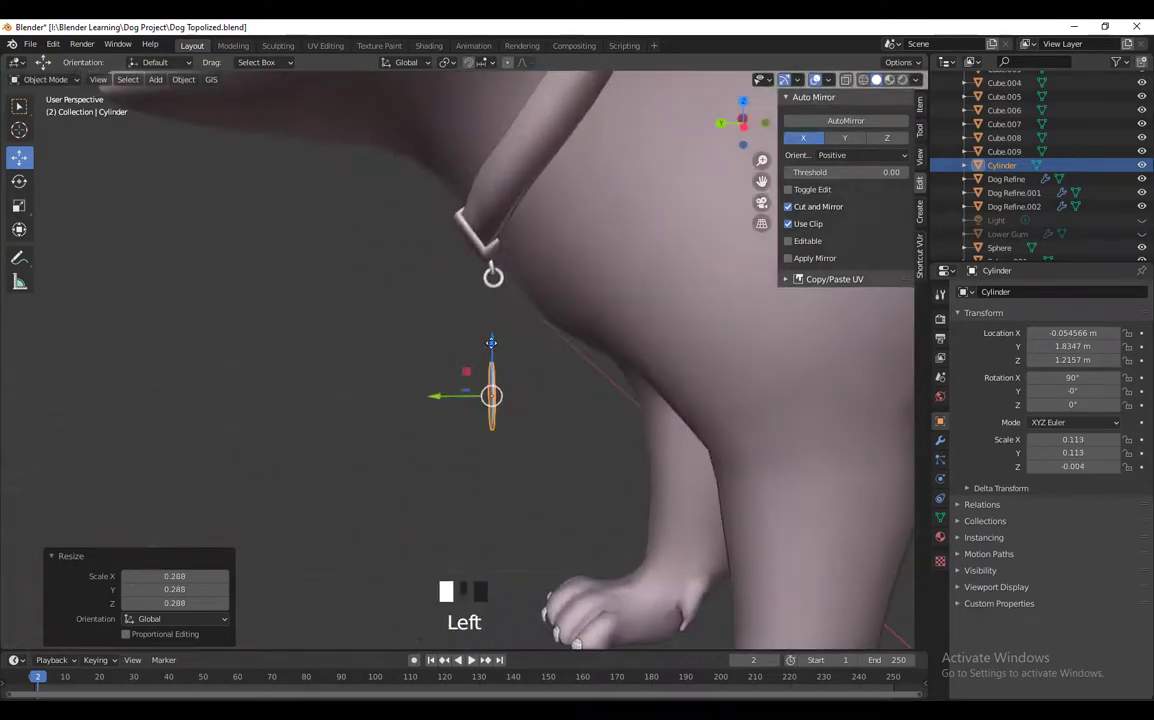
pyautogui.moveTo(491, 343); pyautogui.dragTo(498, 262)
pyautogui.moveTo(498, 262); pyautogui.dragTo(490, 378, button='middle')
pyautogui.scroll(4, 606, 476)
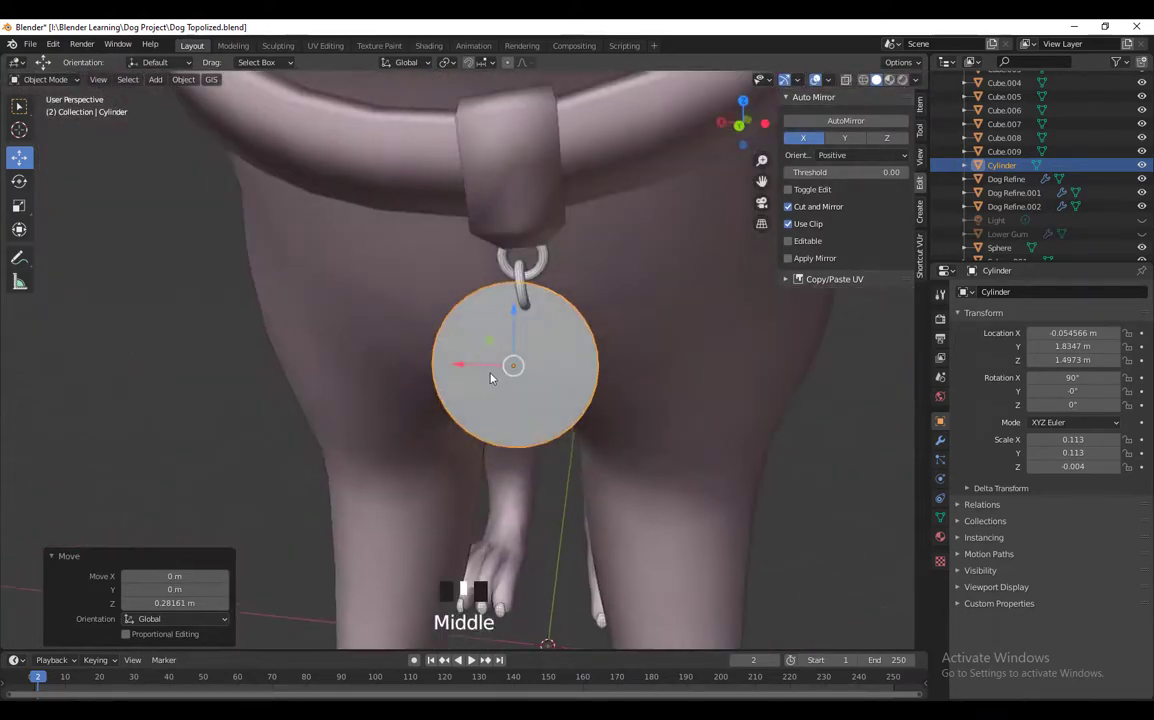
pyautogui.moveTo(513, 318); pyautogui.dragTo(515, 325)
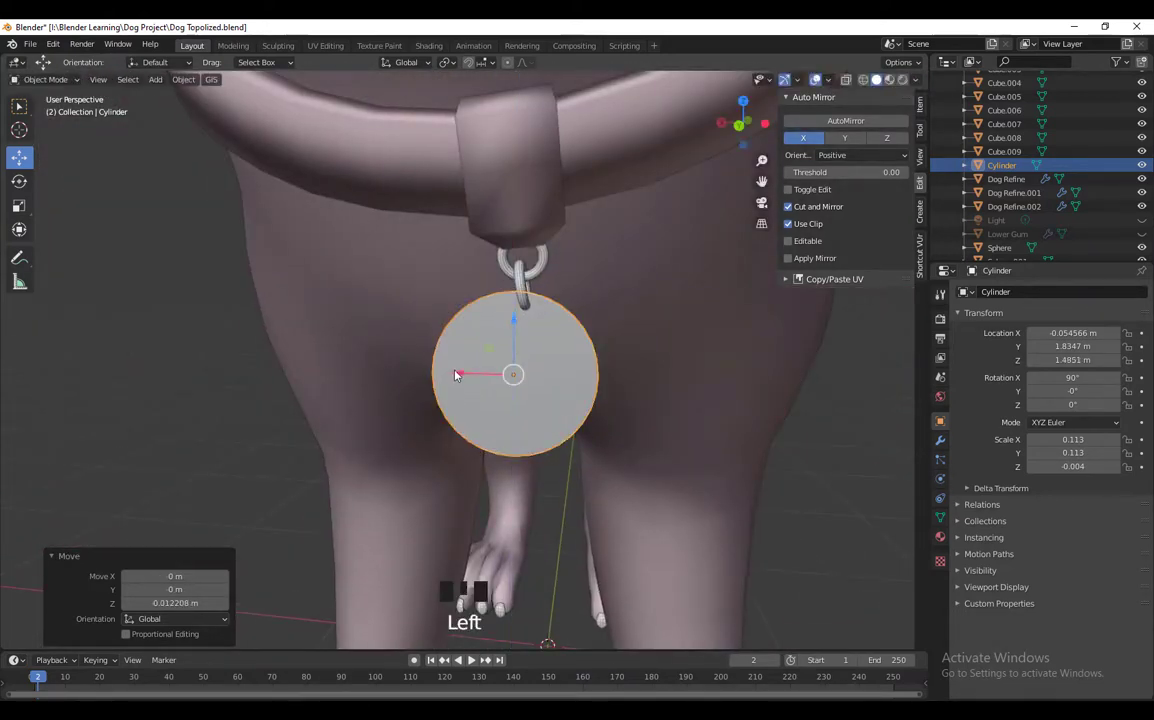
pyautogui.moveTo(460, 374); pyautogui.dragTo(470, 374)
# - Deselect the tag, hide the viewport sidebar and examine the whole dog with its collar from several sides
pyautogui.scroll(-8, 563, 467)
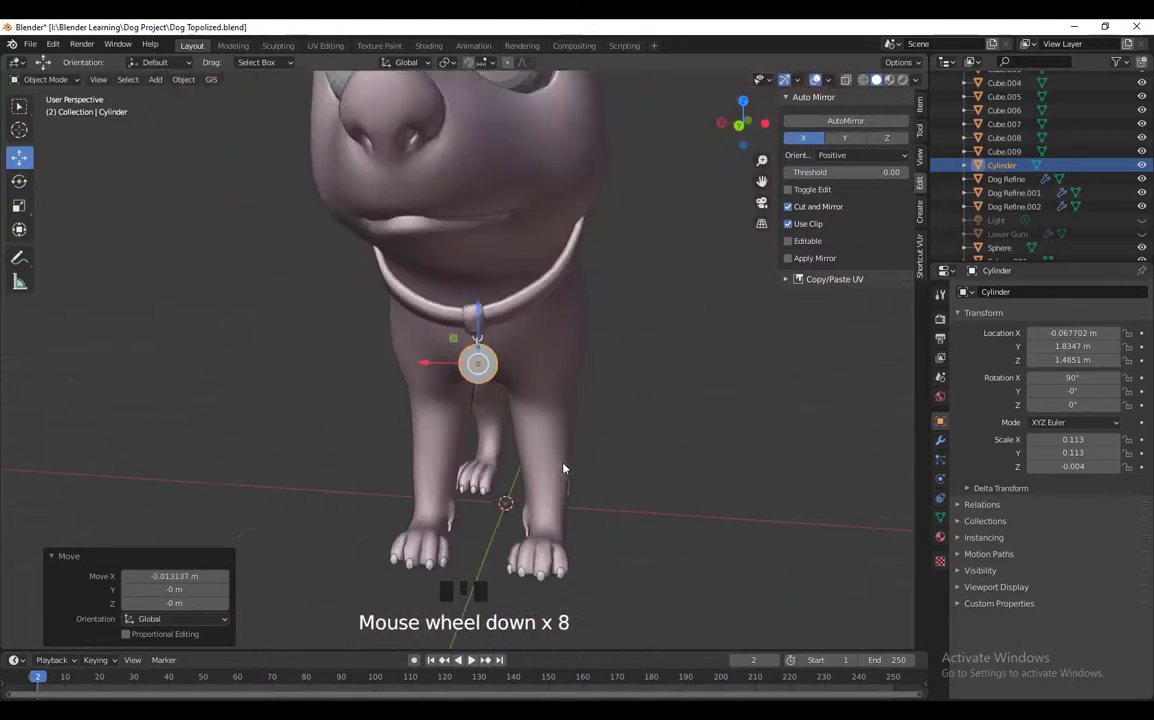
pyautogui.click(703, 474)
pyautogui.scroll(-5, 666, 488)
pyautogui.moveTo(666, 488); pyautogui.dragTo(600, 529, button='middle')
pyautogui.scroll(3, 701, 533)
pyautogui.scroll(-2, 714, 553)
pyautogui.scroll(-2, 639, 559)
pyautogui.scroll(2, 603, 572)
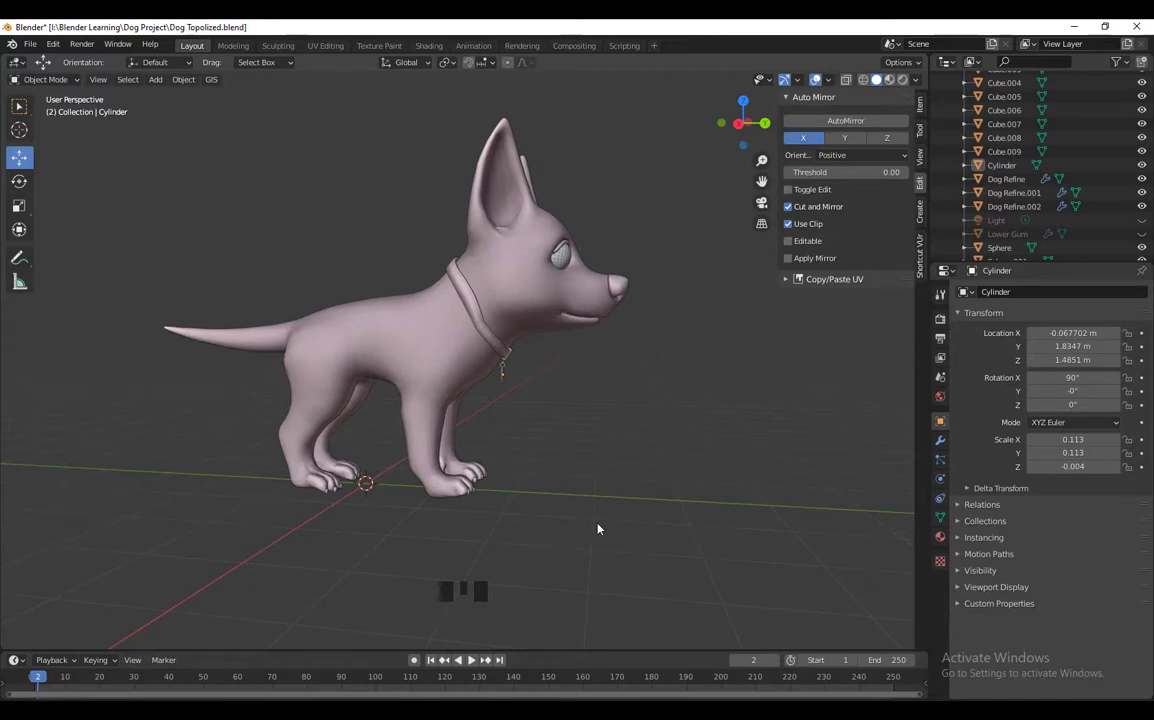
pyautogui.moveTo(726, 381); pyautogui.dragTo(711, 394, button='middle')
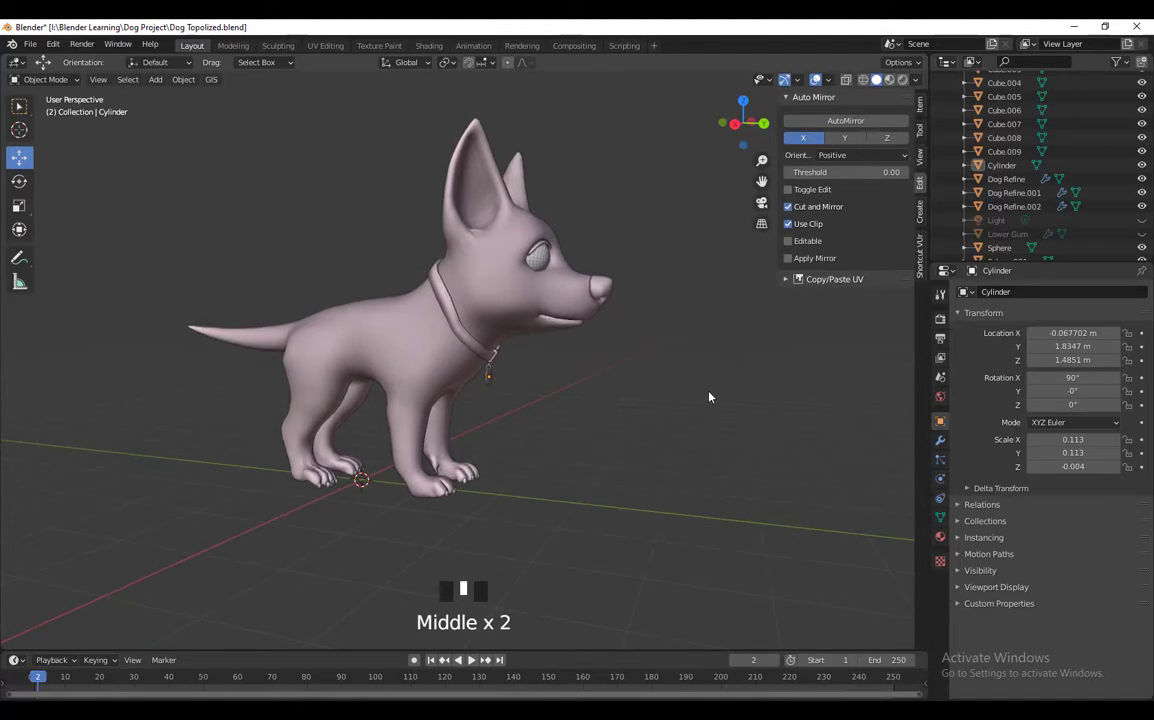
pyautogui.press('n')
pyautogui.moveTo(771, 439); pyautogui.dragTo(687, 457, button='middle')
pyautogui.scroll(2, 608, 449)
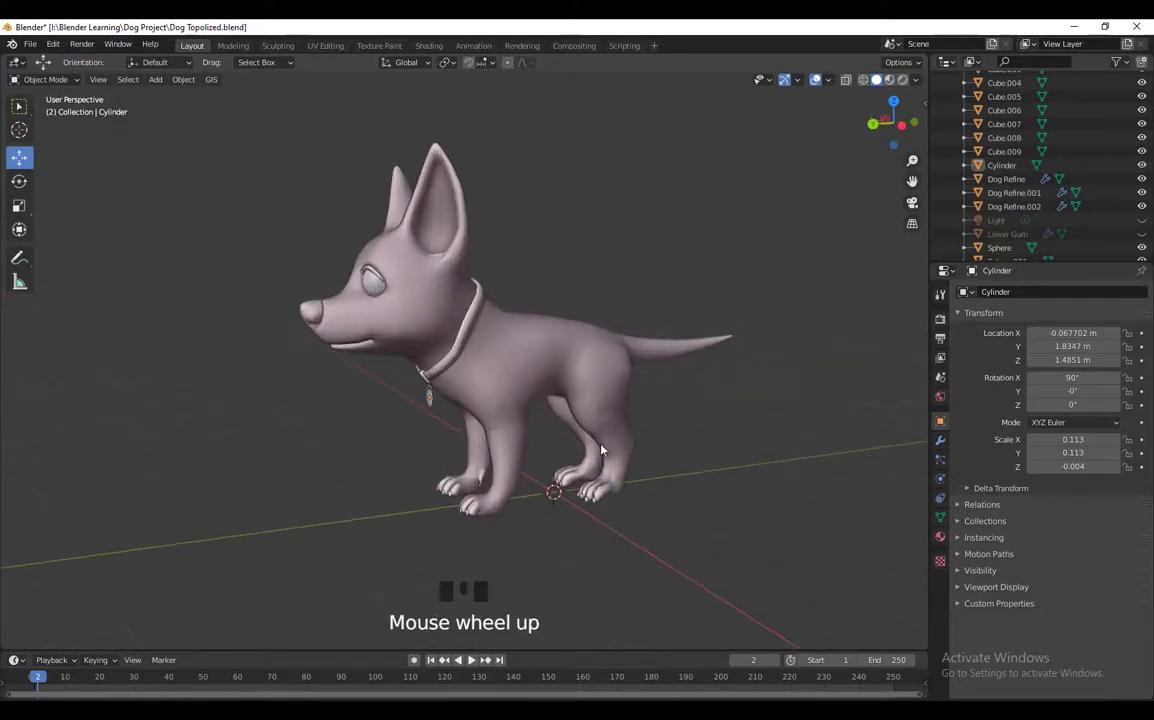